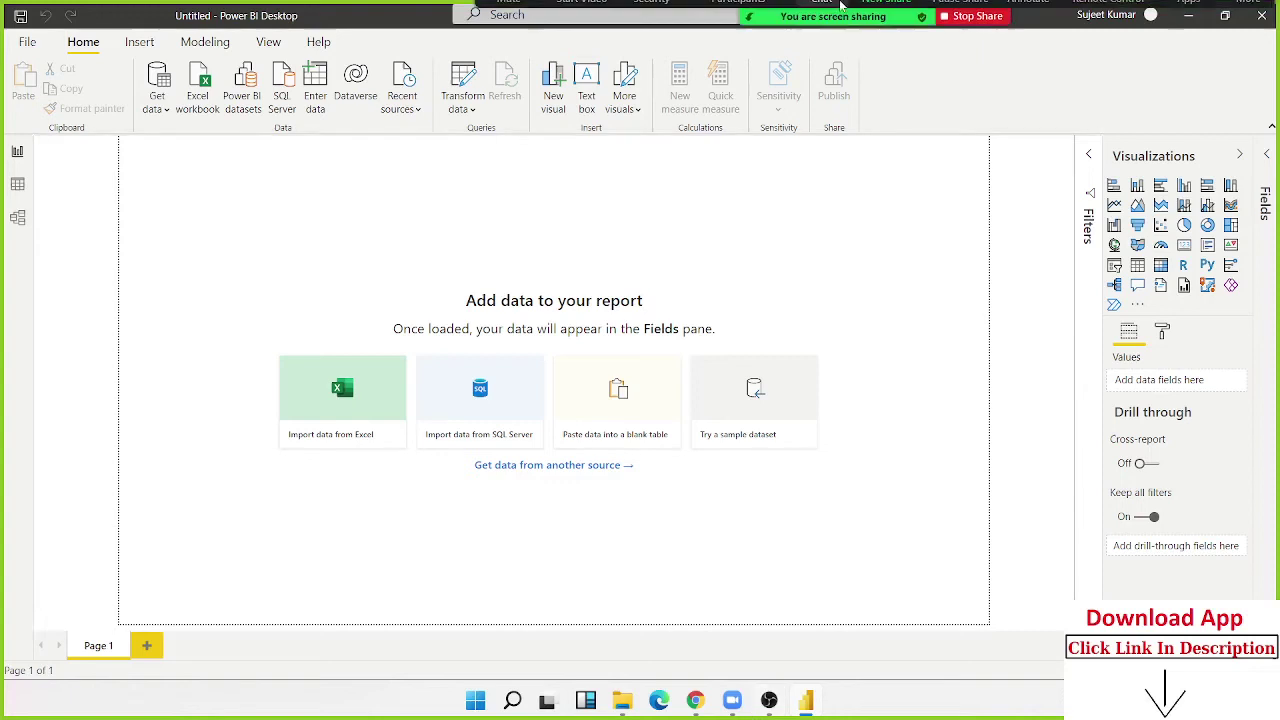
# Glance at the meeting participants list and meeting options, then close them unchanged
pyautogui.click(740, 25)
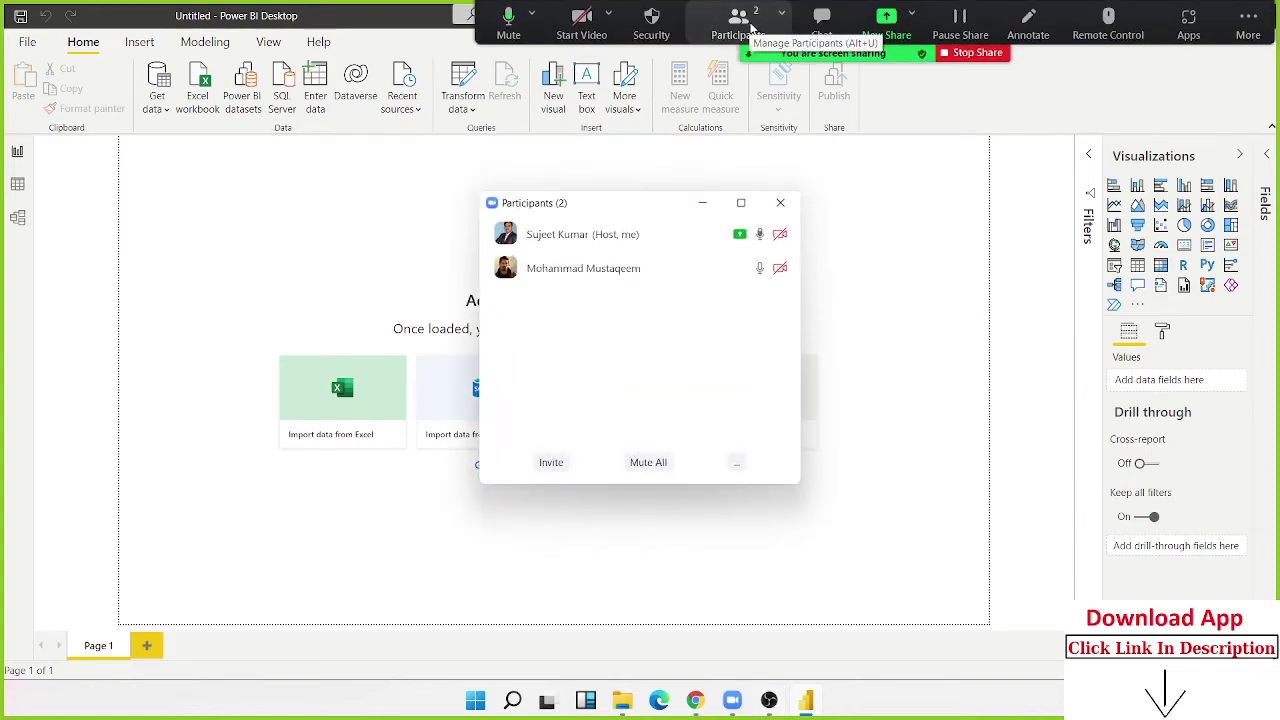
pyautogui.click(762, 268)
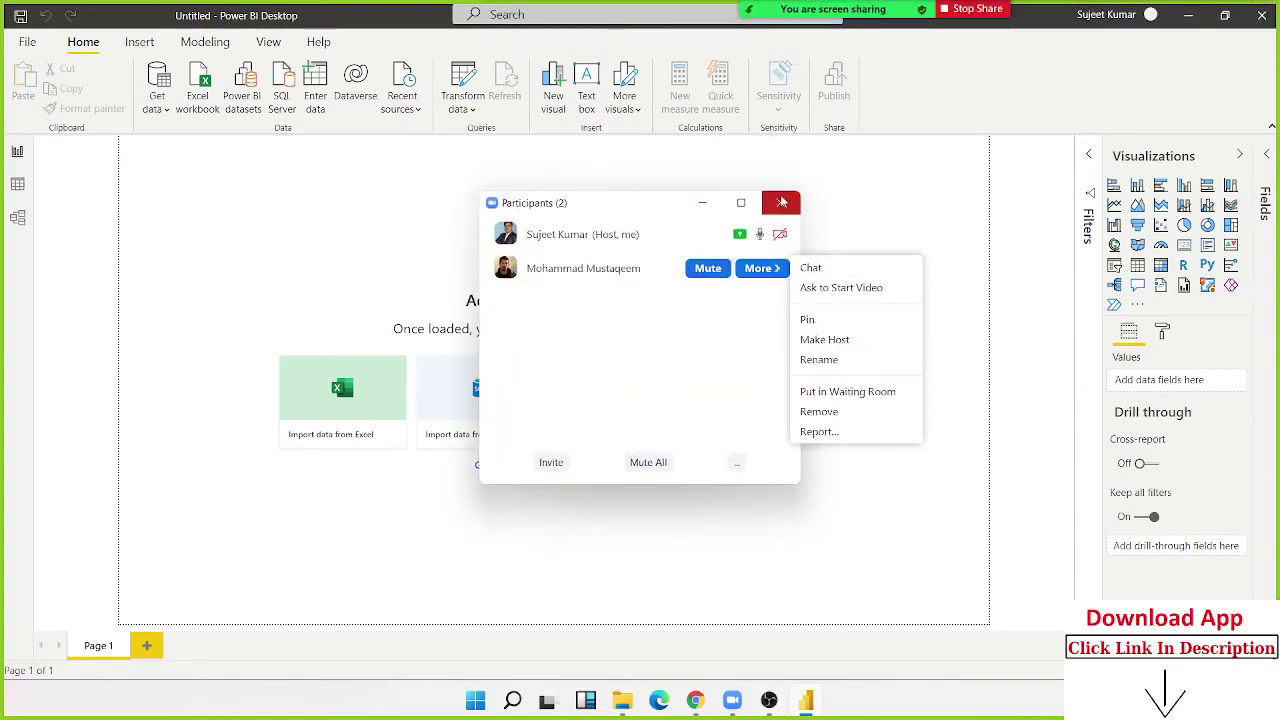
pyautogui.click(789, 204)
pyautogui.click(791, 205)
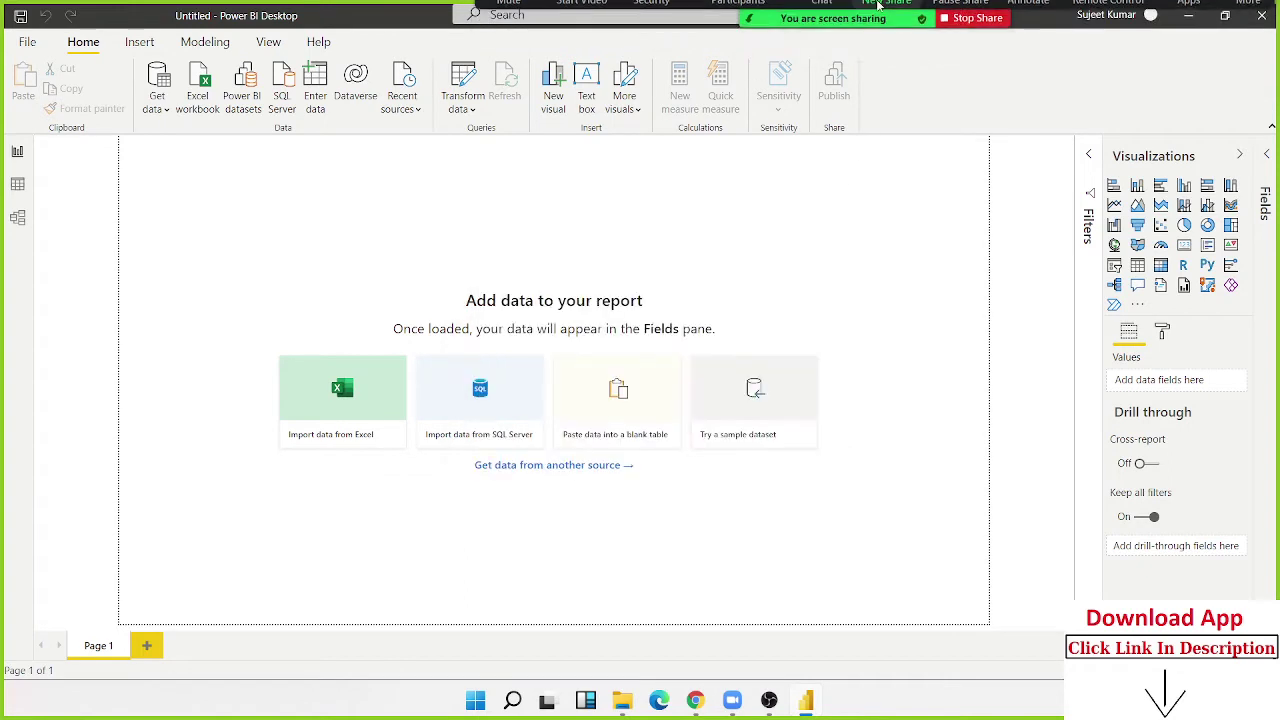
pyautogui.click(1250, 25)
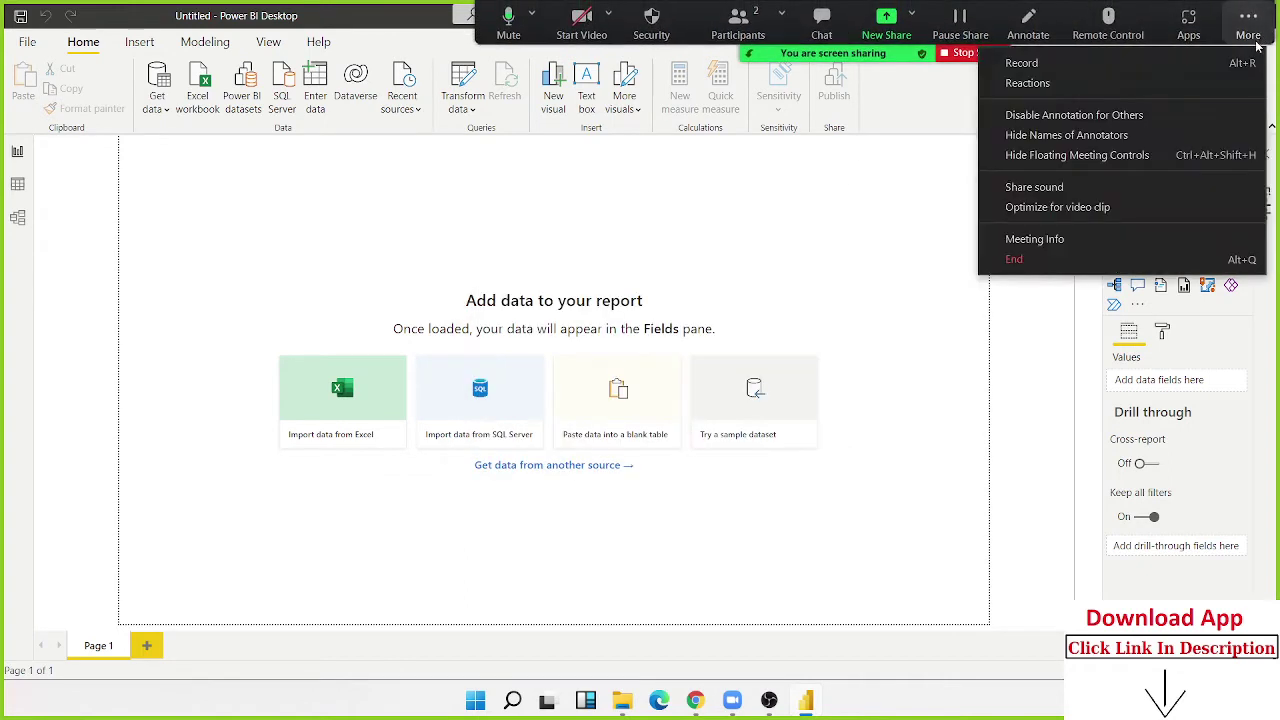
pyautogui.click(1155, 69)
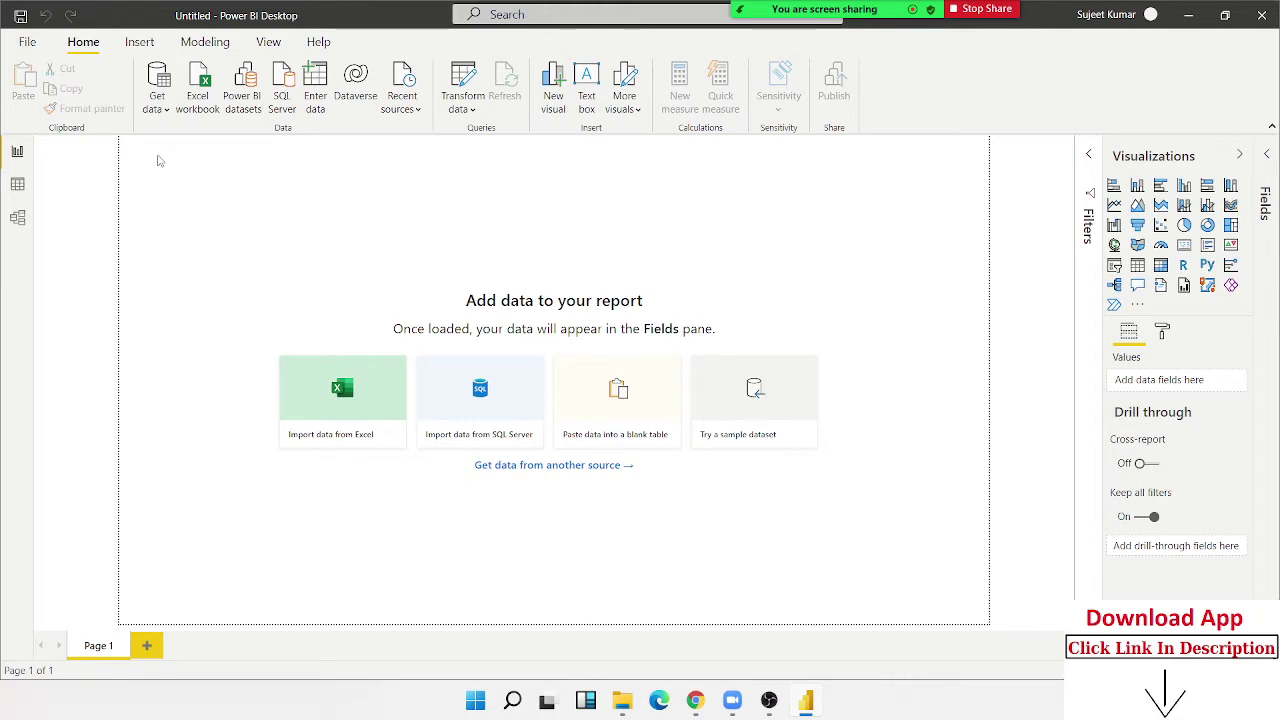
# Start an Excel workbook import and open DDara from the Documents folder
pyautogui.click(198, 112)
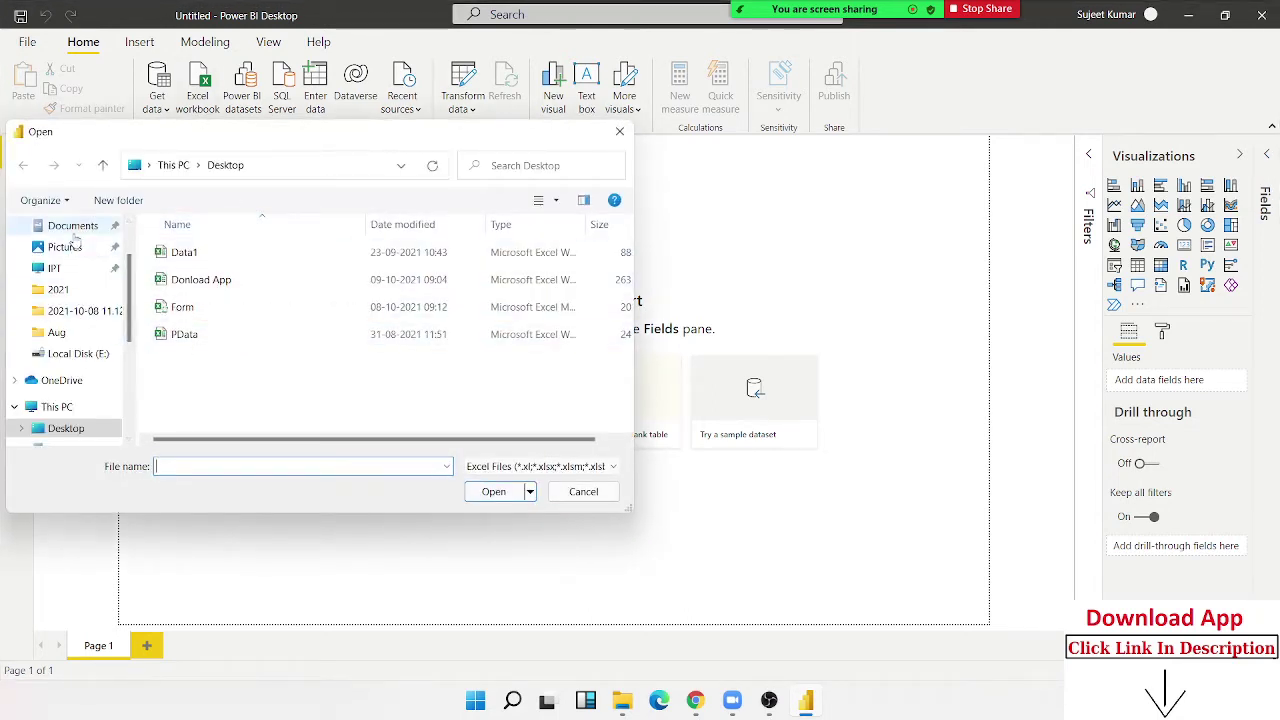
pyautogui.click(75, 230)
pyautogui.scroll(-1, 235, 340)
pyautogui.scroll(-2, 240, 368)
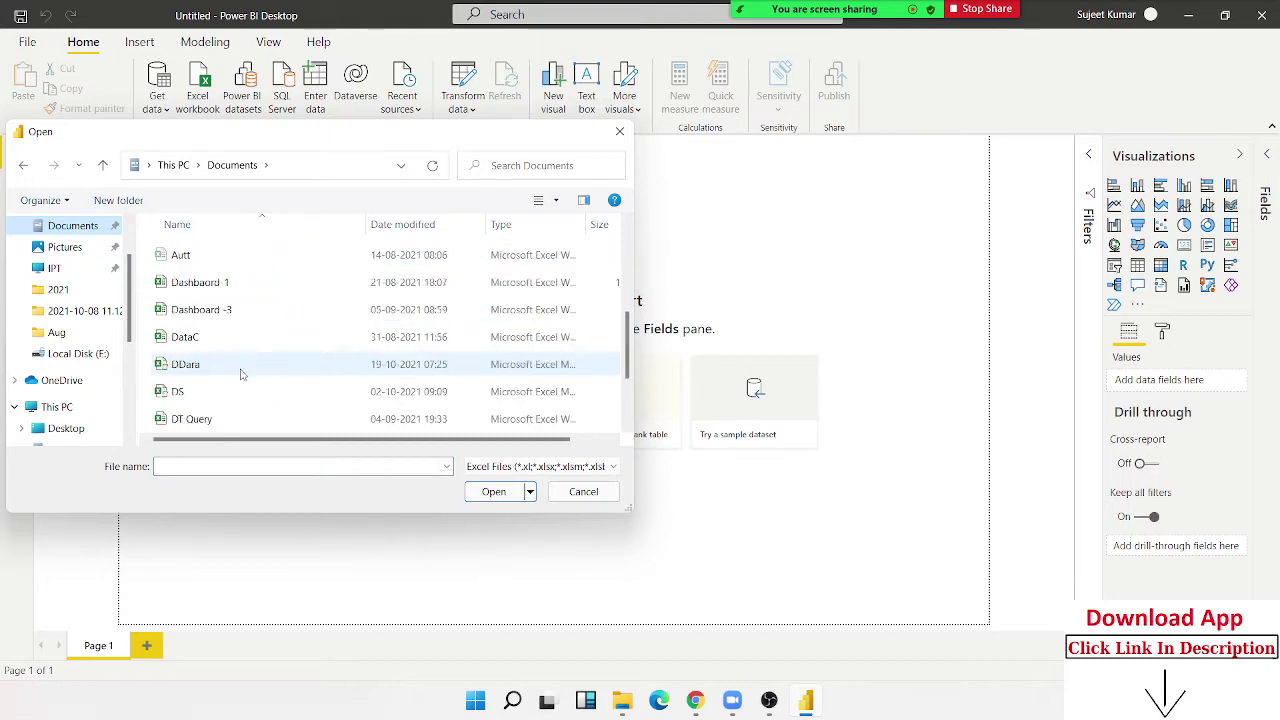
pyautogui.click(220, 366)
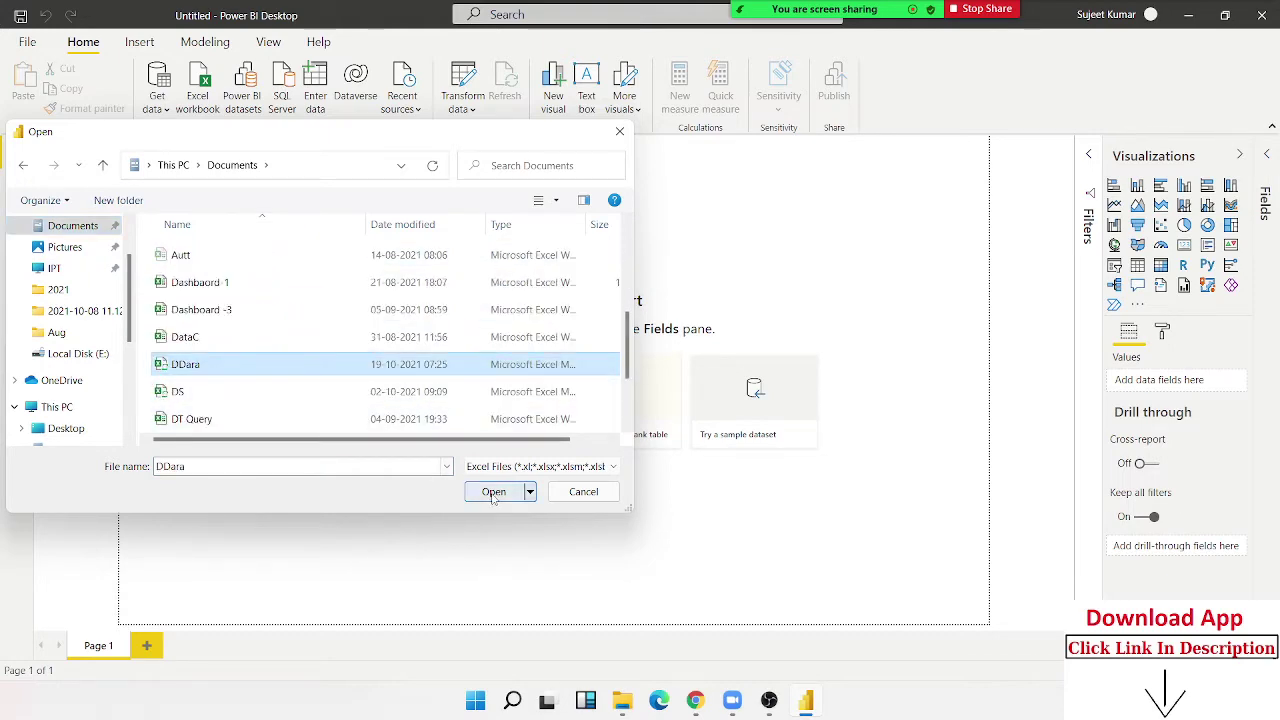
pyautogui.click(476, 489)
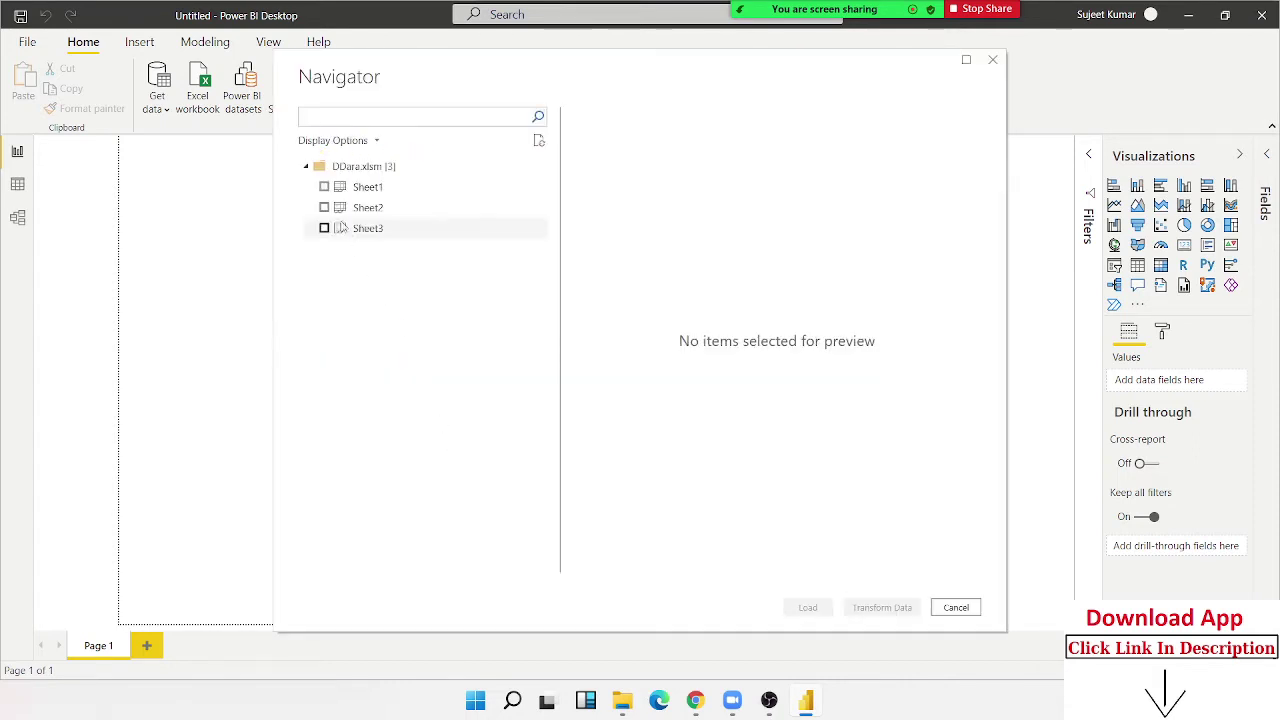
# Tick Sheet1 in the Navigator, preview its data, and load it into the model
pyautogui.click(324, 187)
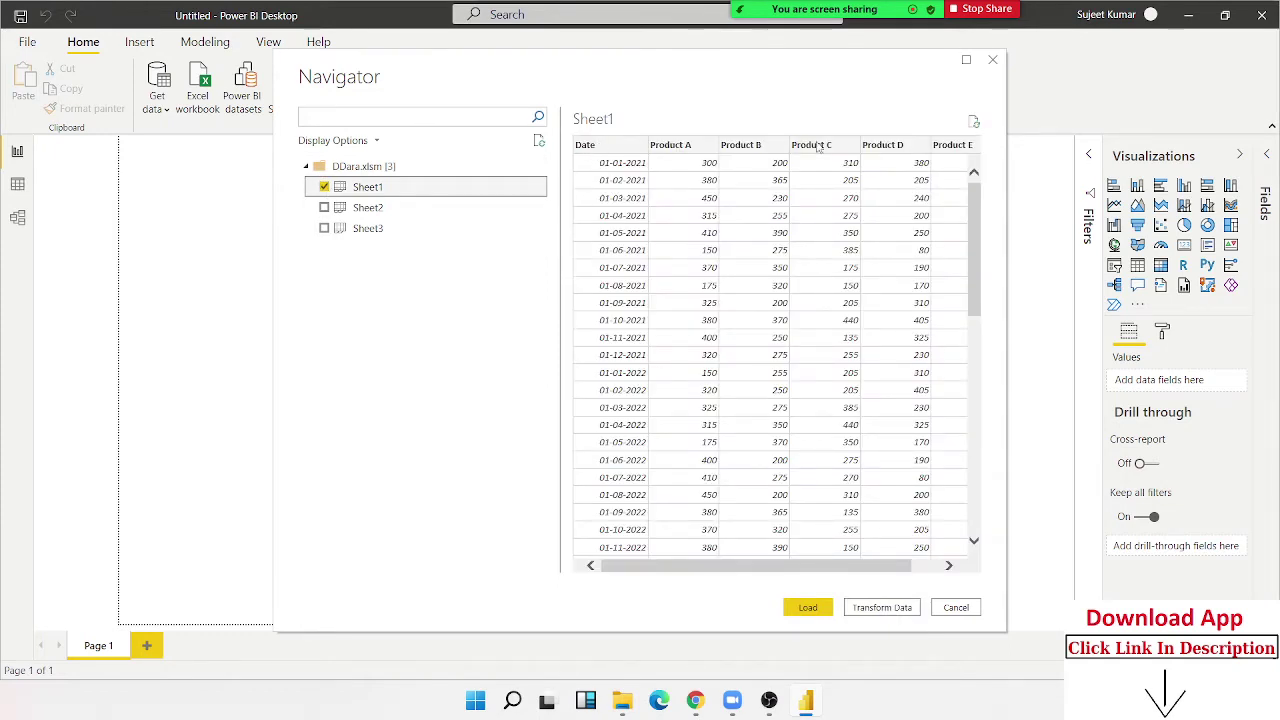
pyautogui.moveTo(816, 571)
pyautogui.mouseDown()
pyautogui.moveTo(865, 569)
pyautogui.moveTo(808, 564)
pyautogui.mouseUp()
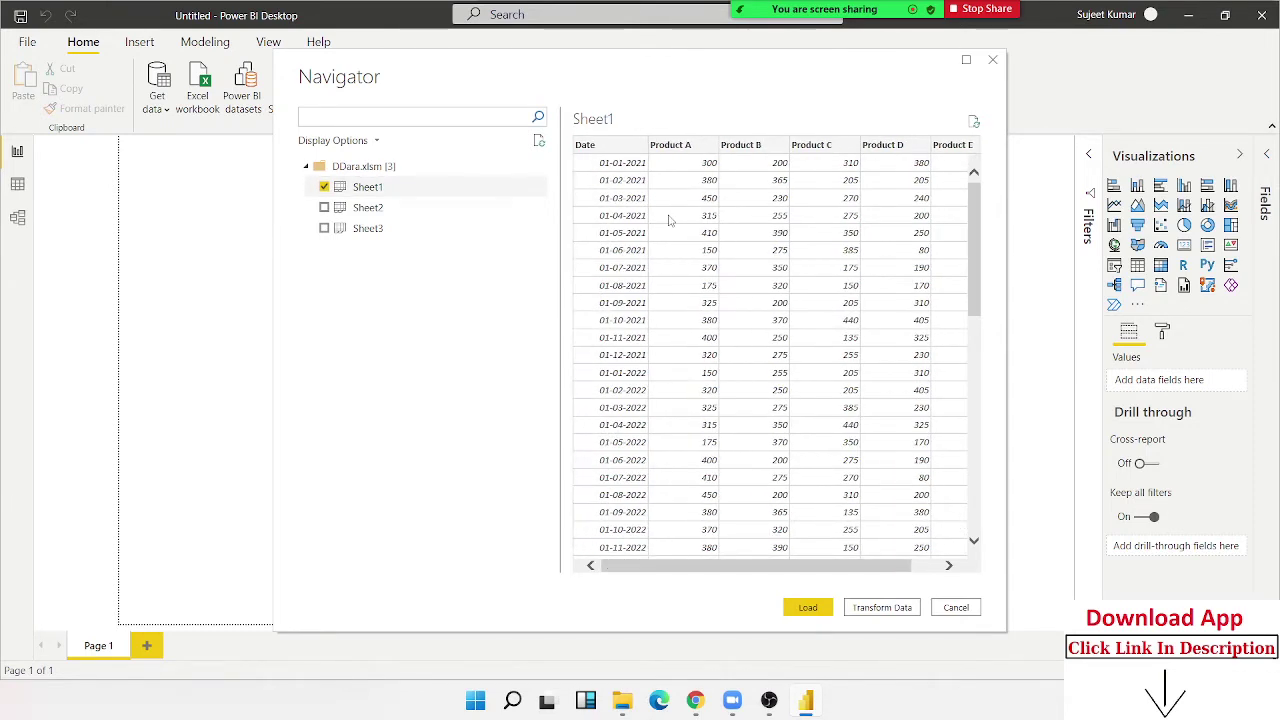
pyautogui.click(818, 612)
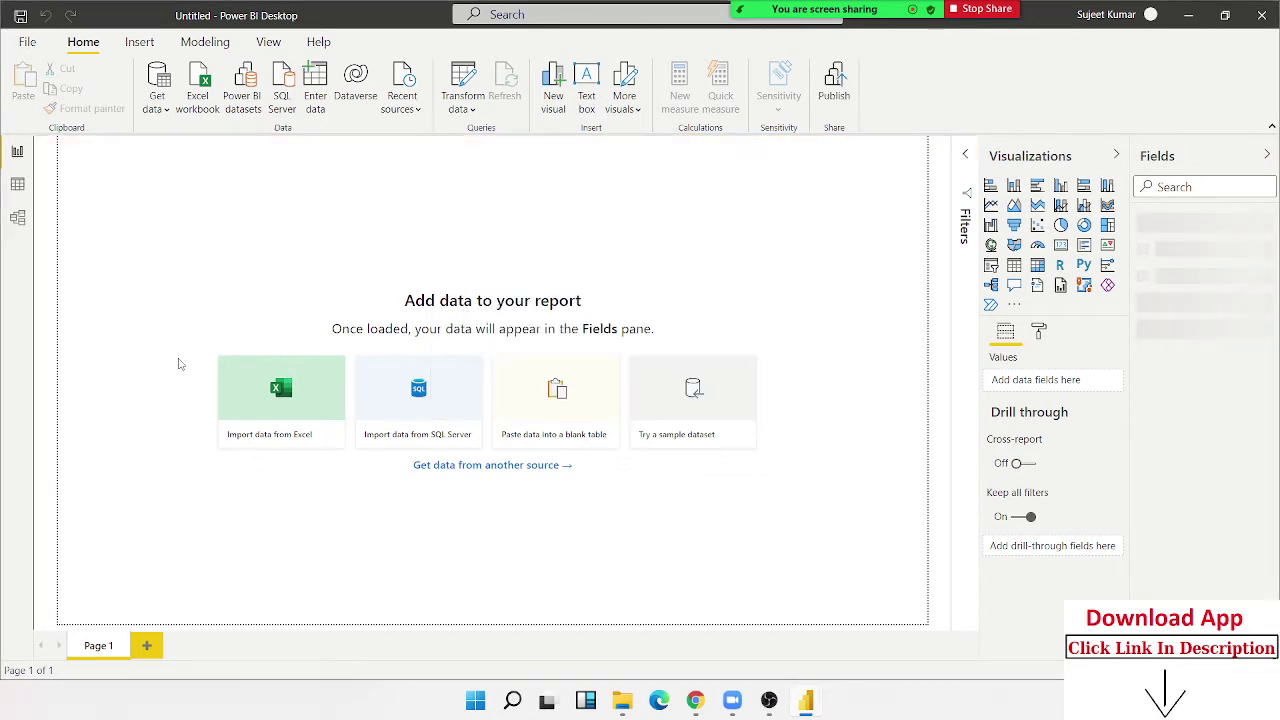
# Switch to Data view and review Sheet1's monthly dates in the Date column's filter list
pyautogui.click(17, 184)
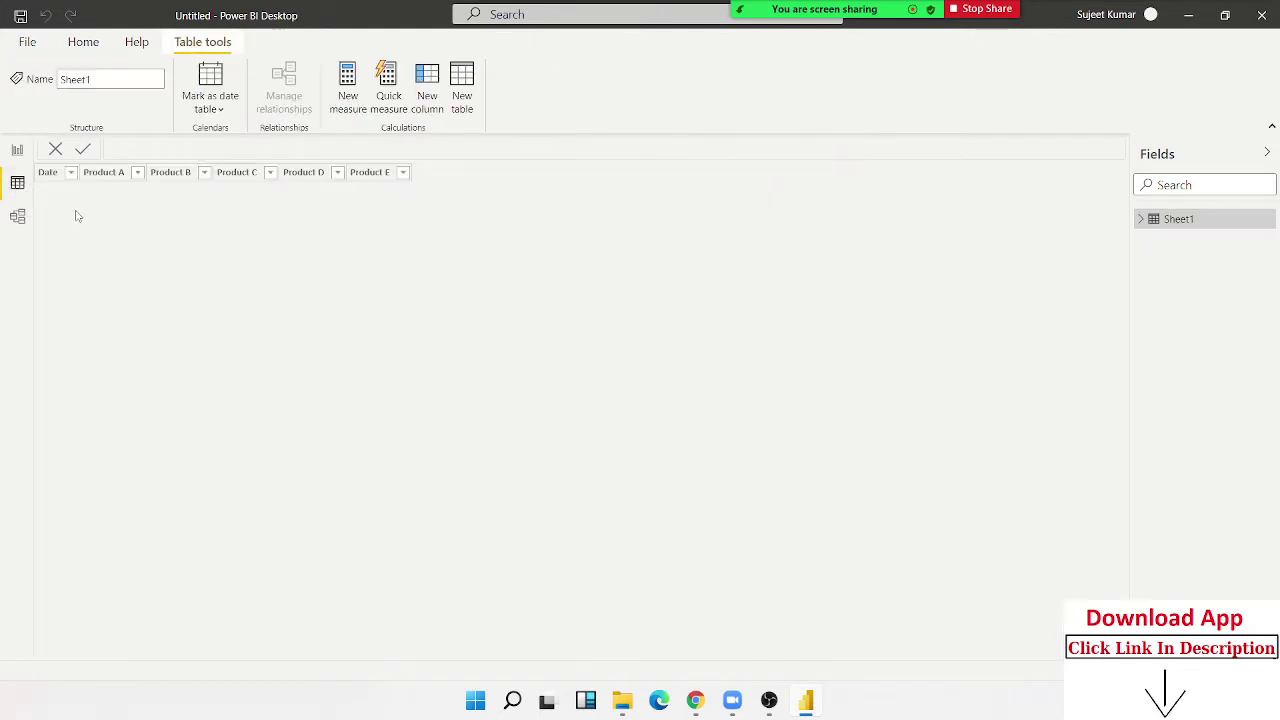
pyautogui.click(71, 175)
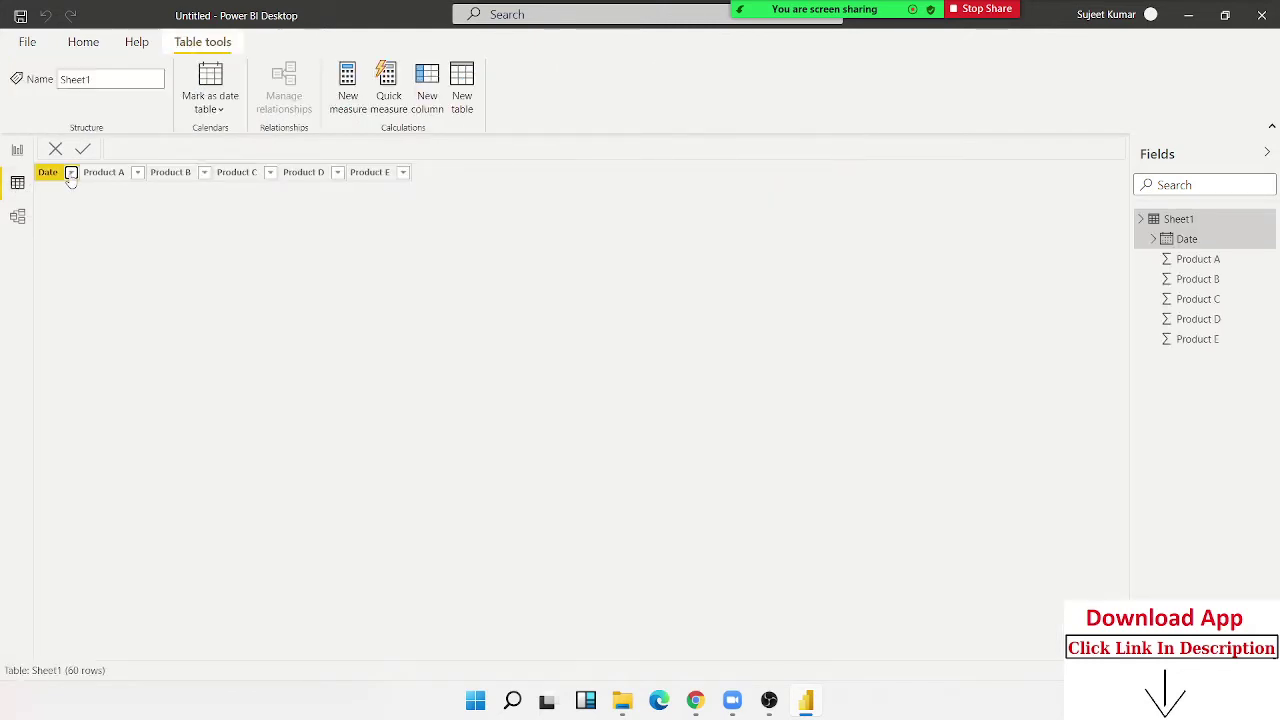
pyautogui.moveTo(230, 290)
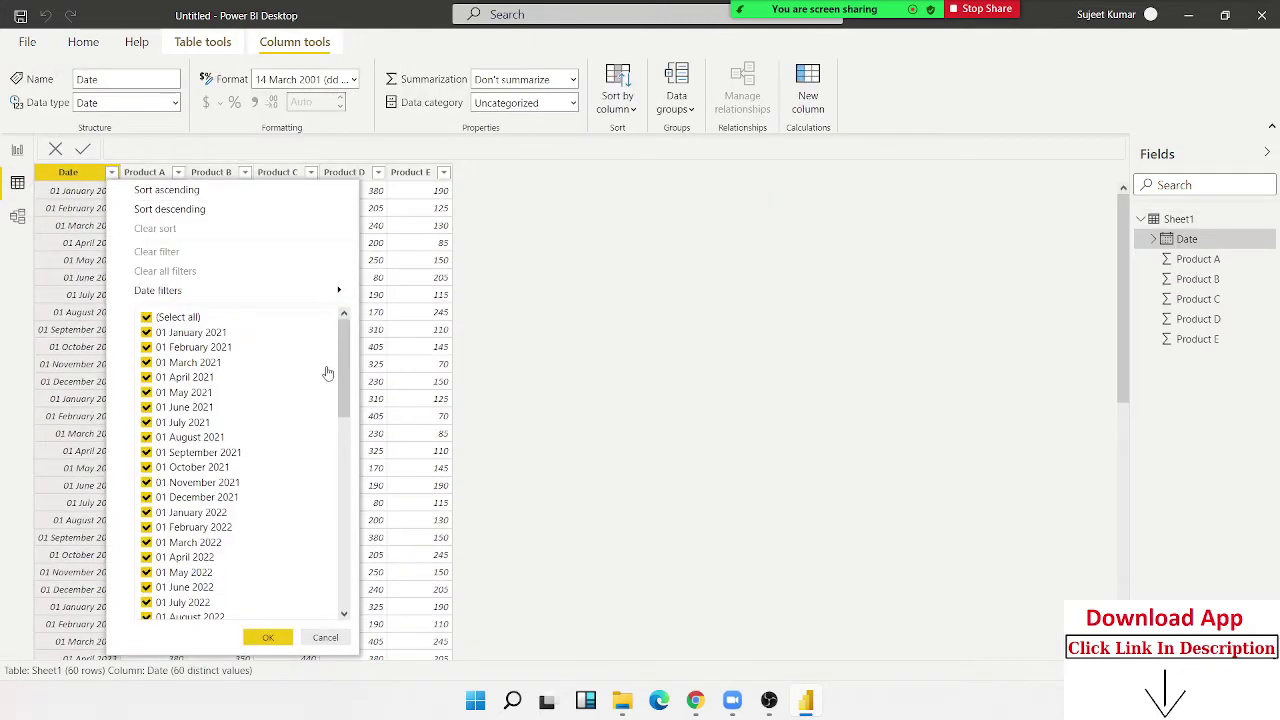
pyautogui.moveTo(339, 359)
pyautogui.mouseDown()
pyautogui.moveTo(331, 557)
pyautogui.moveTo(349, 503)
pyautogui.moveTo(345, 400)
pyautogui.moveTo(362, 326)
pyautogui.moveTo(362, 565)
pyautogui.mouseUp()
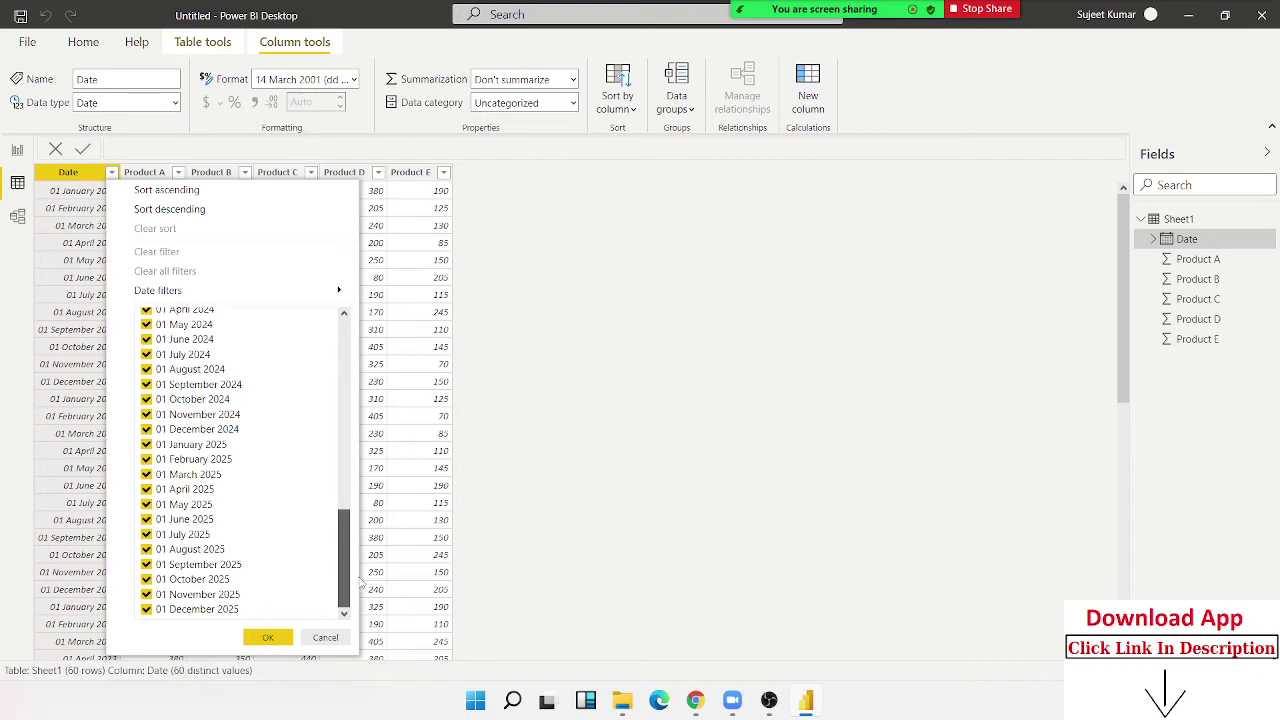
pyautogui.moveTo(360, 583); pyautogui.dragTo(366, 326)
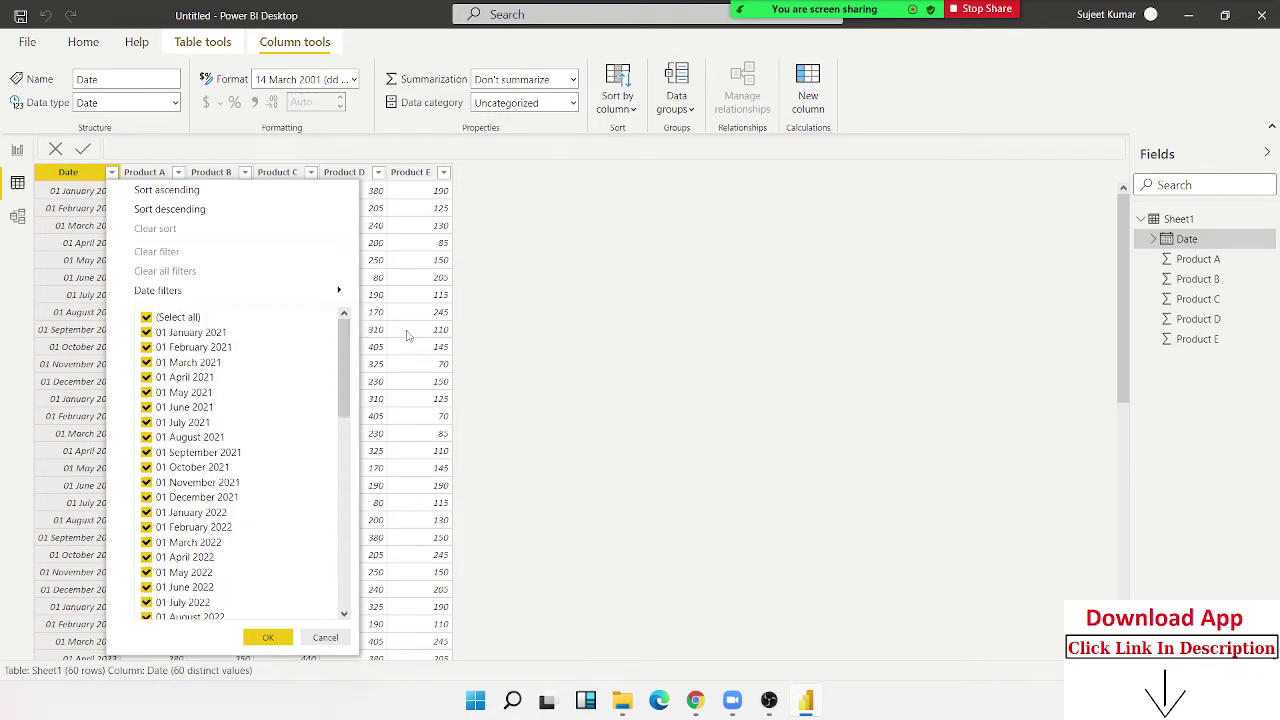
pyautogui.click(459, 315)
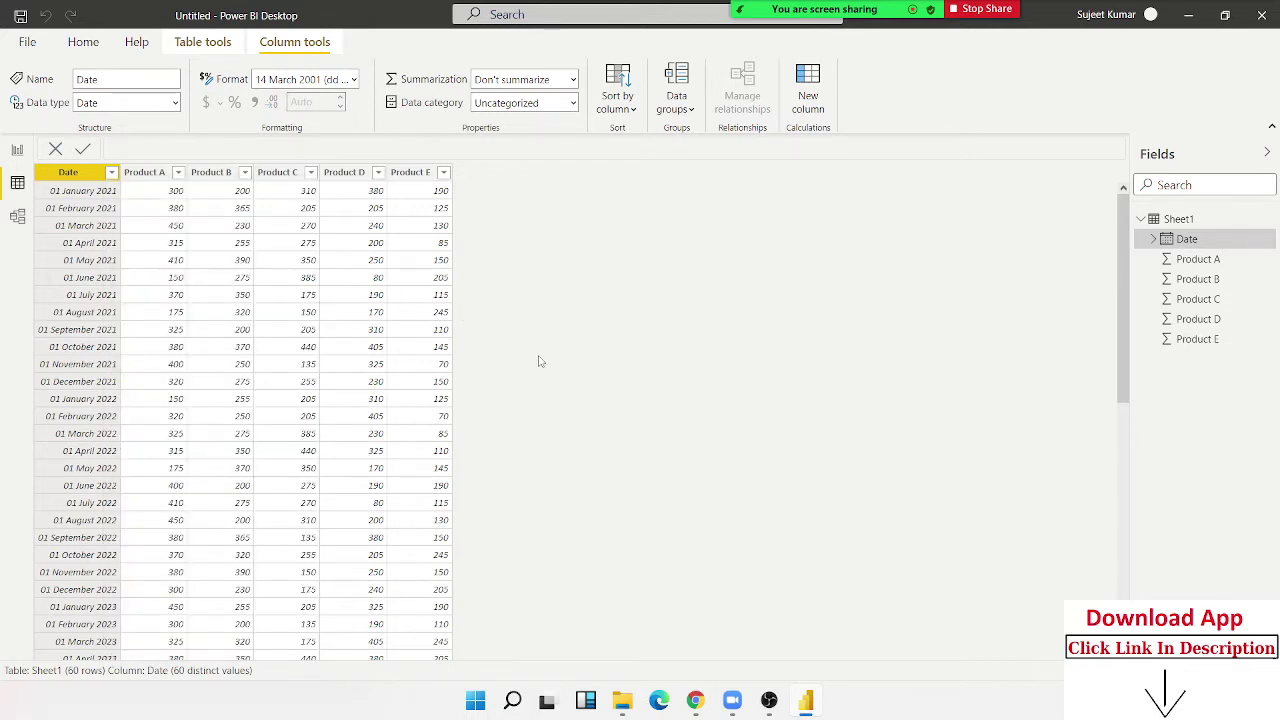
# Delete the Sheet1 table from the model and confirm the deletion
pyautogui.rightClick(1203, 222)
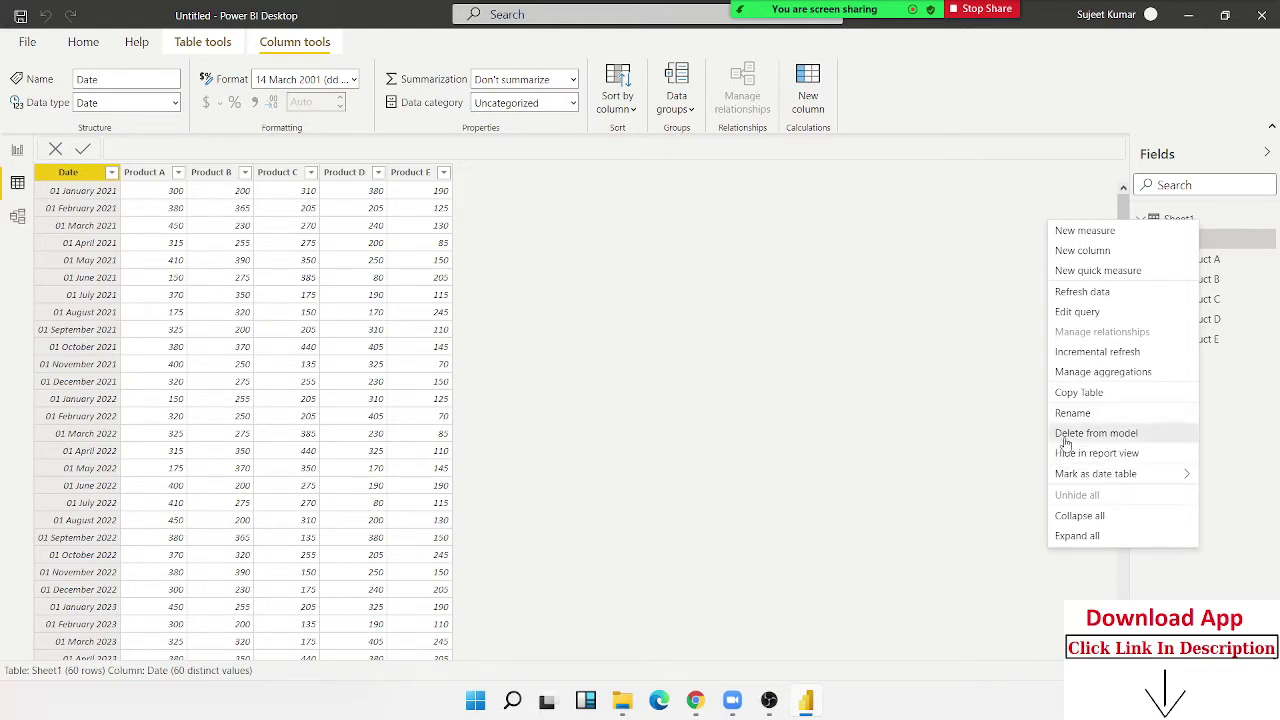
pyautogui.click(1066, 443)
pyautogui.click(722, 380)
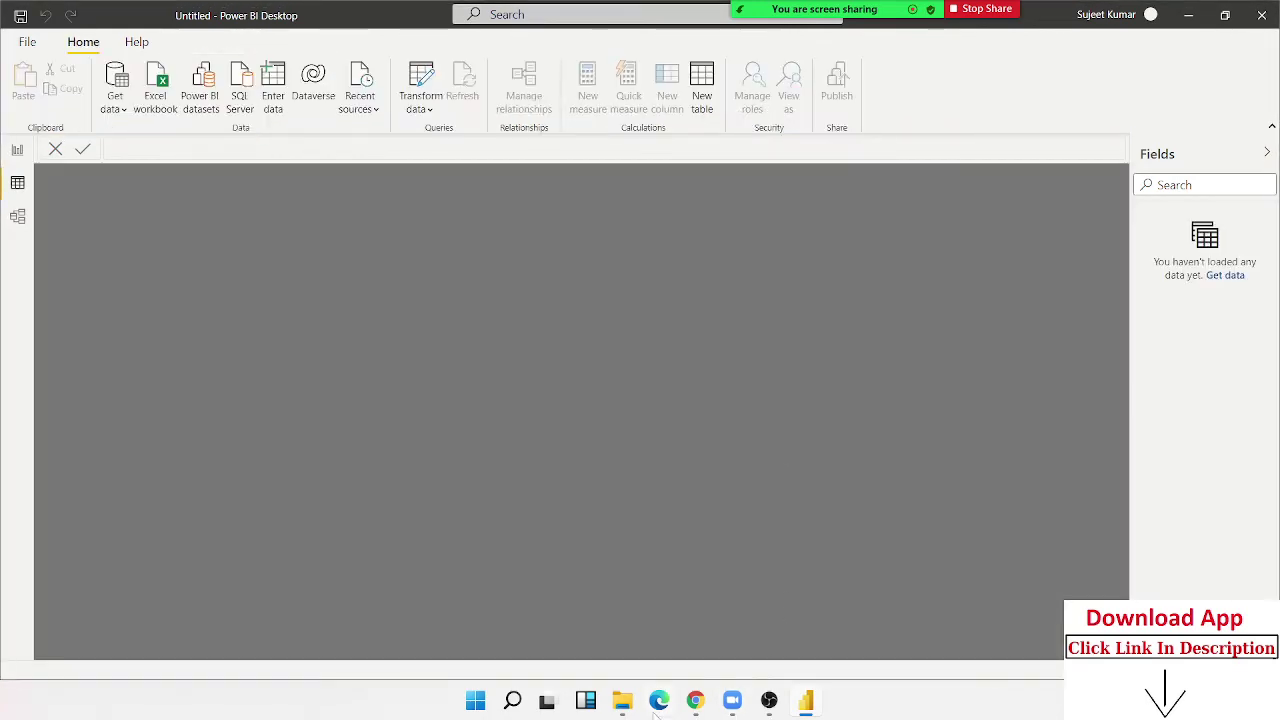
# Launch Excel, open the recent DDara workbook, and maximize the window
pyautogui.press('super+s')
pyautogui.write('excel')
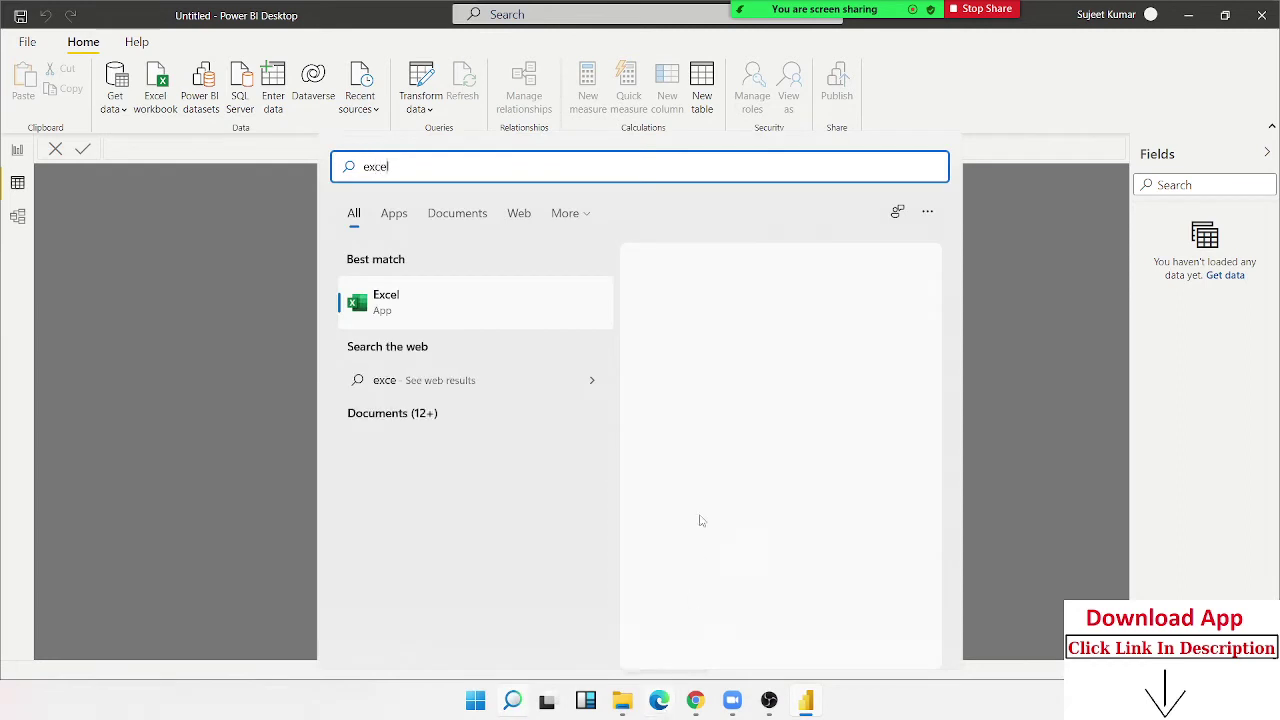
pyautogui.click(770, 304)
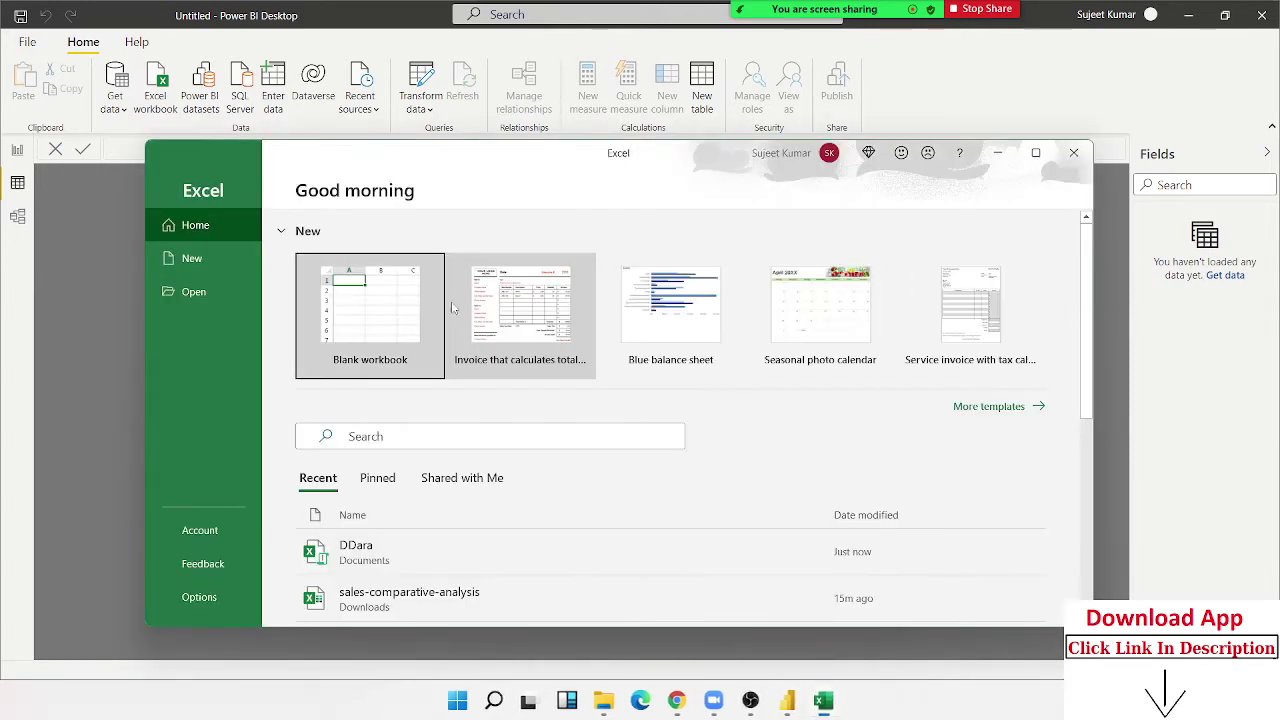
pyautogui.click(371, 551)
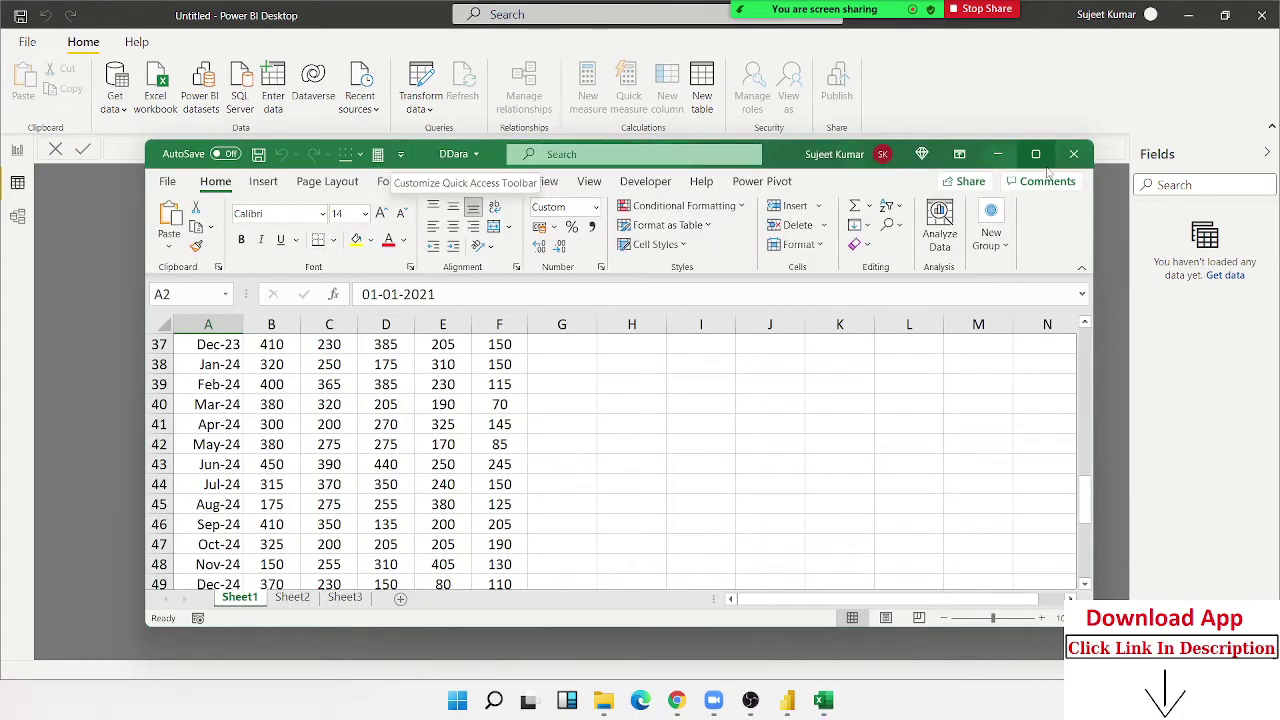
pyautogui.doubleClick(392, 157)
# Browse the Date column from Jan-21 to Dec-25 and select it down to the last date
pyautogui.click(90, 284)
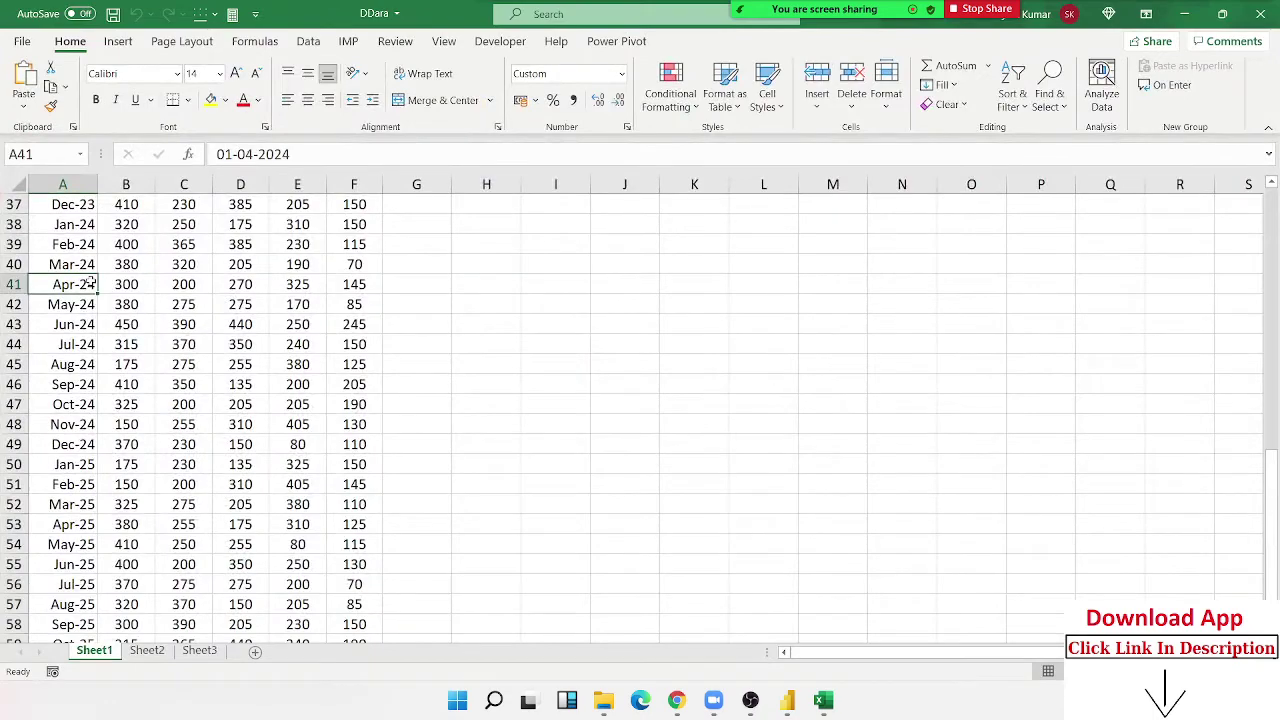
pyautogui.hotkey('ctrl', 'Down')
pyautogui.hotkey('ctrl', 'Up')
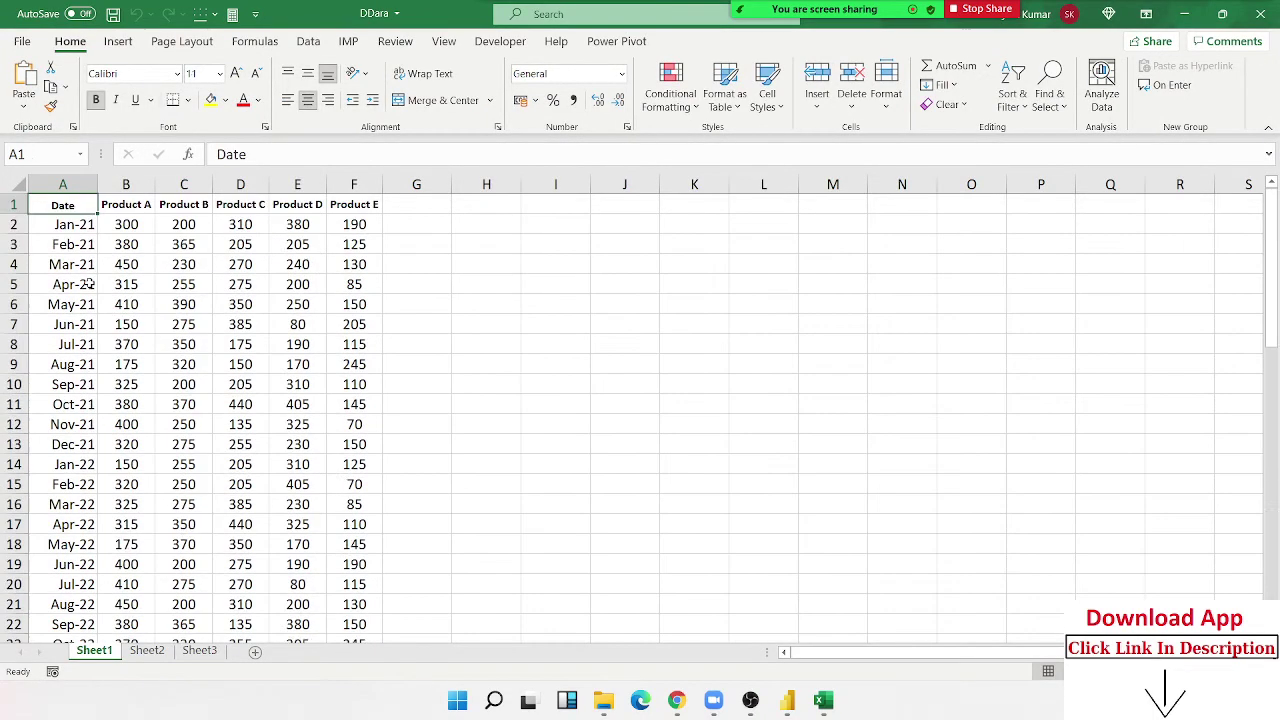
pyautogui.press('Down')
pyautogui.press('Down')
pyautogui.press('Down')
pyautogui.press('Down')
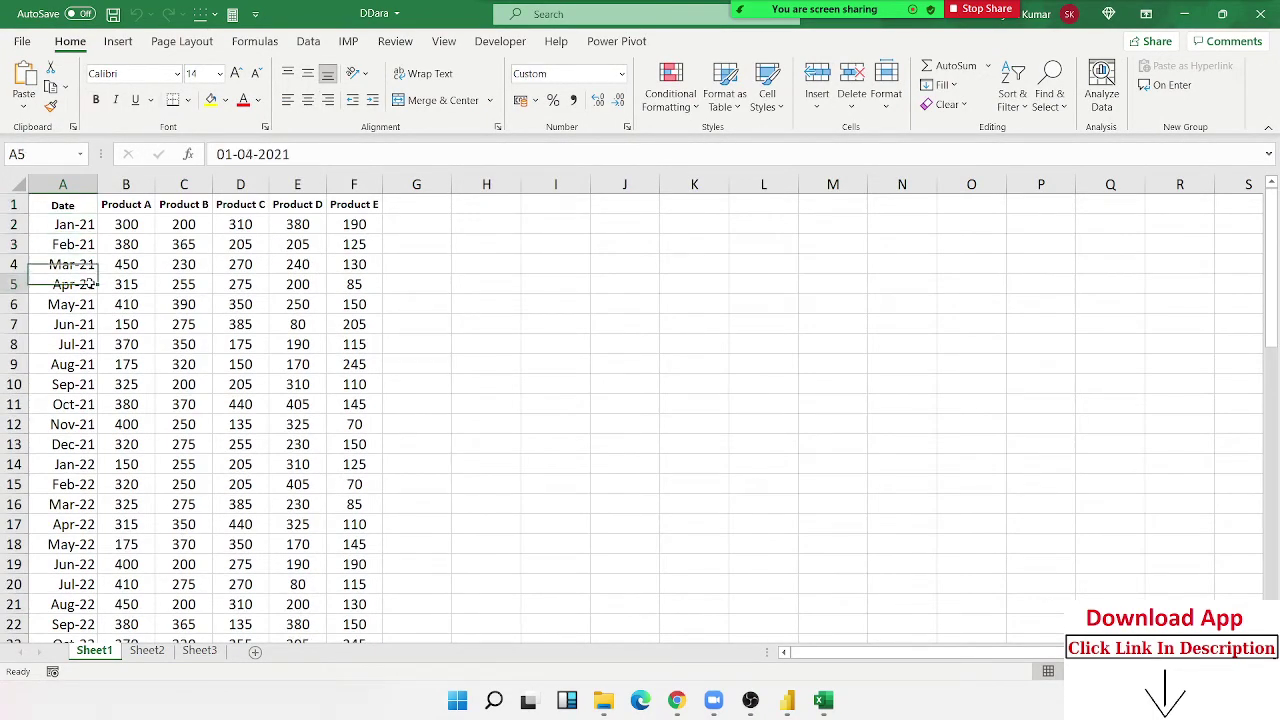
pyautogui.press('Down')
pyautogui.press('Down')
pyautogui.press('Down')
pyautogui.press('Down')
pyautogui.press('Down')
pyautogui.press('Down')
pyautogui.press('Down')
pyautogui.press('Down')
pyautogui.press('Down')
pyautogui.press('Down')
pyautogui.press('Down')
pyautogui.press('Down')
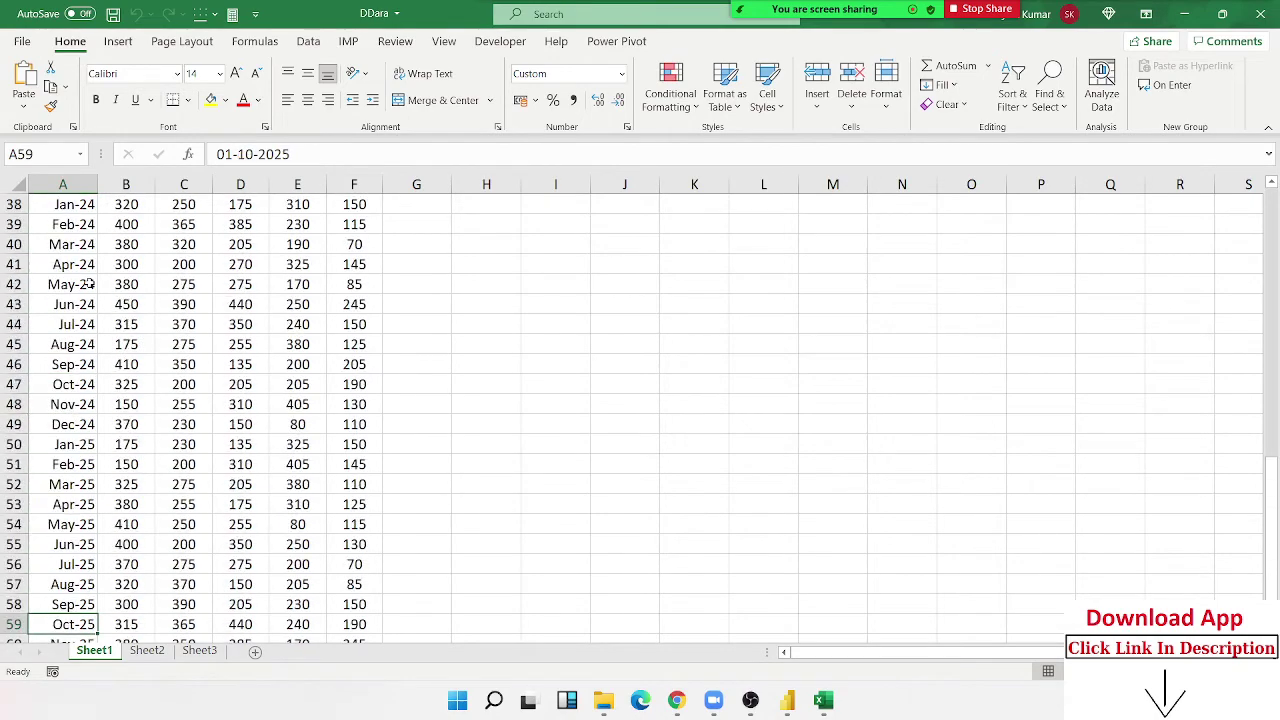
pyautogui.hotkey('ctrl', 'Up')
pyautogui.press('Down')
pyautogui.press('Down')
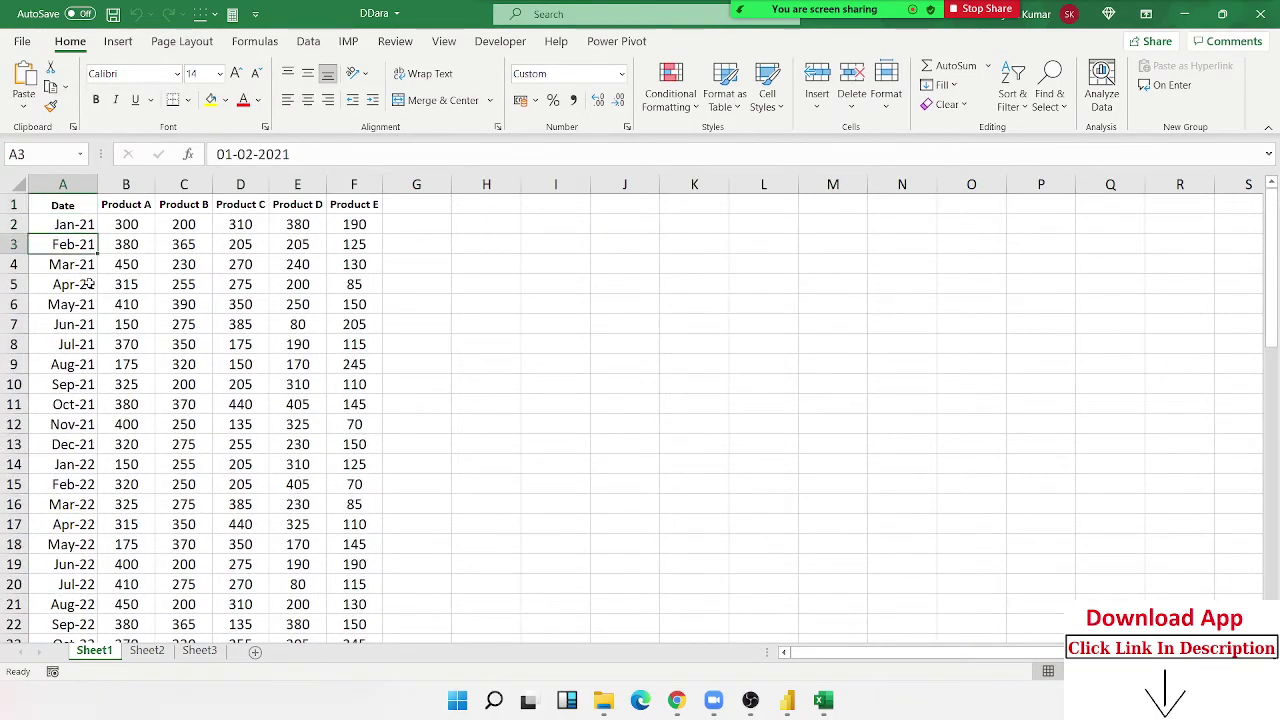
pyautogui.press('Up')
pyautogui.hotkey('ctrl', 'Down')
pyautogui.press('Down')
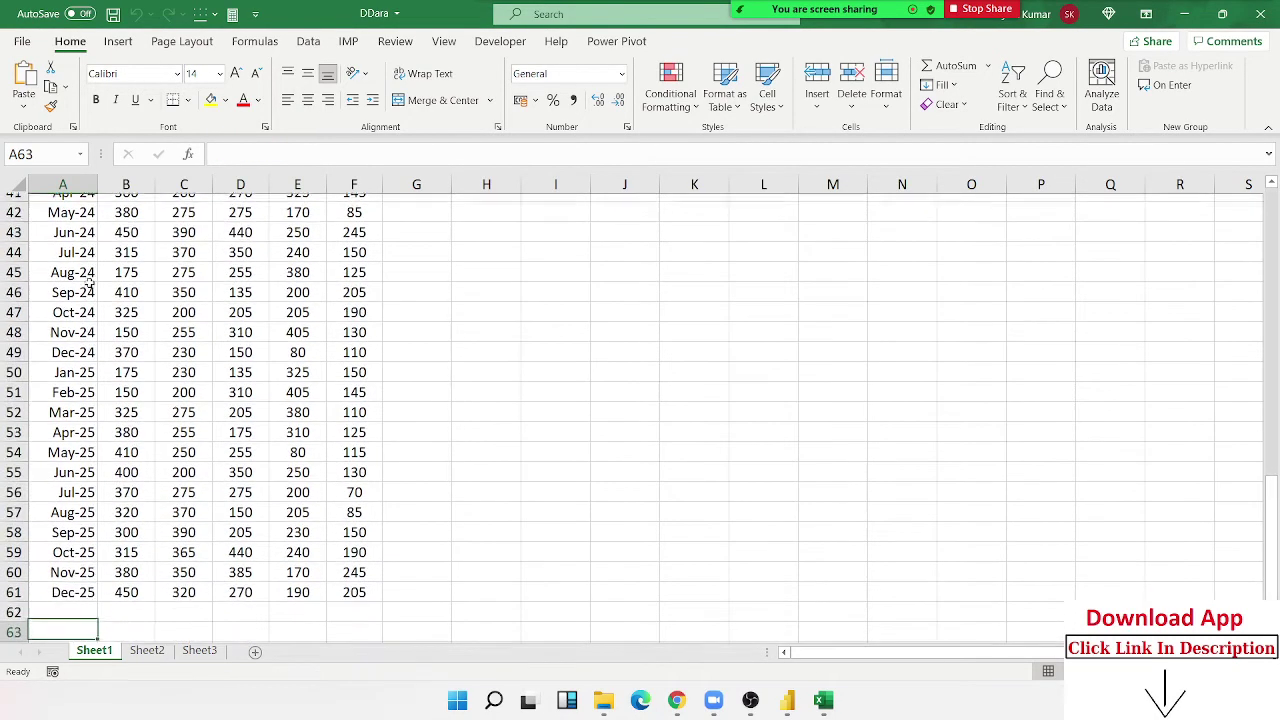
pyautogui.press('Up')
pyautogui.hotkey('ctrl', 'Up')
pyautogui.press('Down')
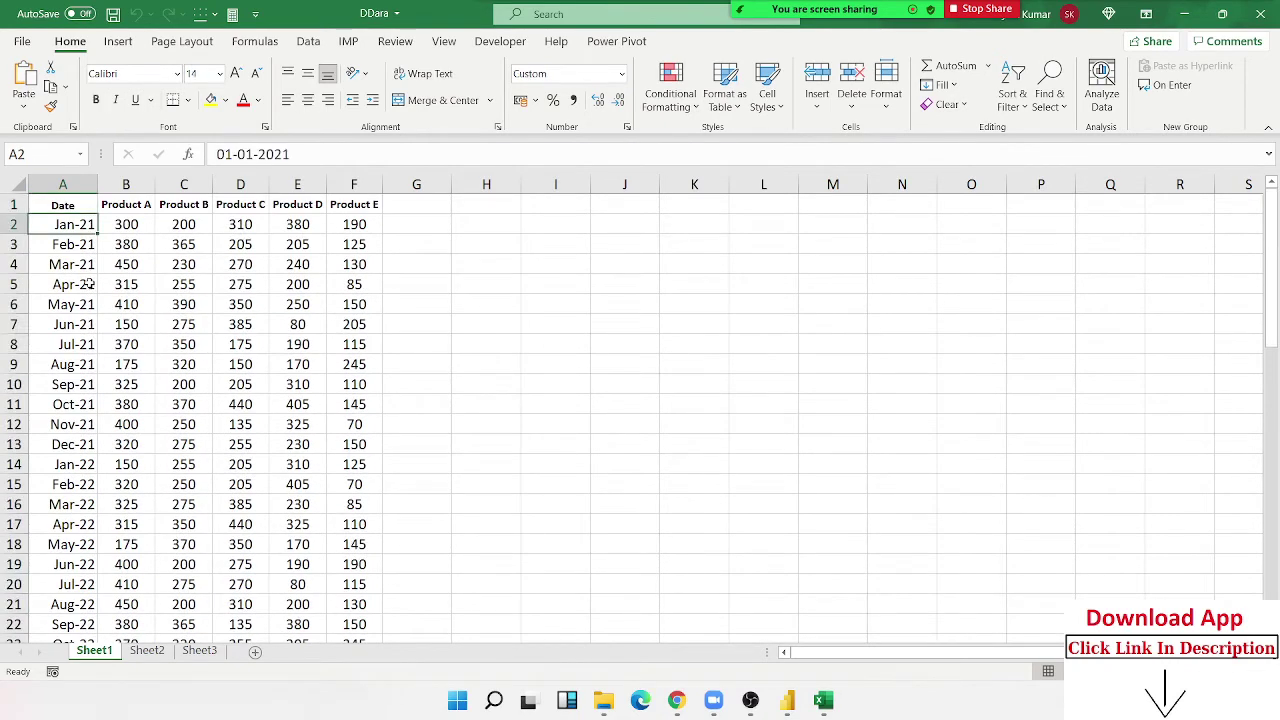
pyautogui.press('Down')
pyautogui.press('Down')
pyautogui.press('Down')
pyautogui.press('Down')
pyautogui.press('Down')
pyautogui.press('Down')
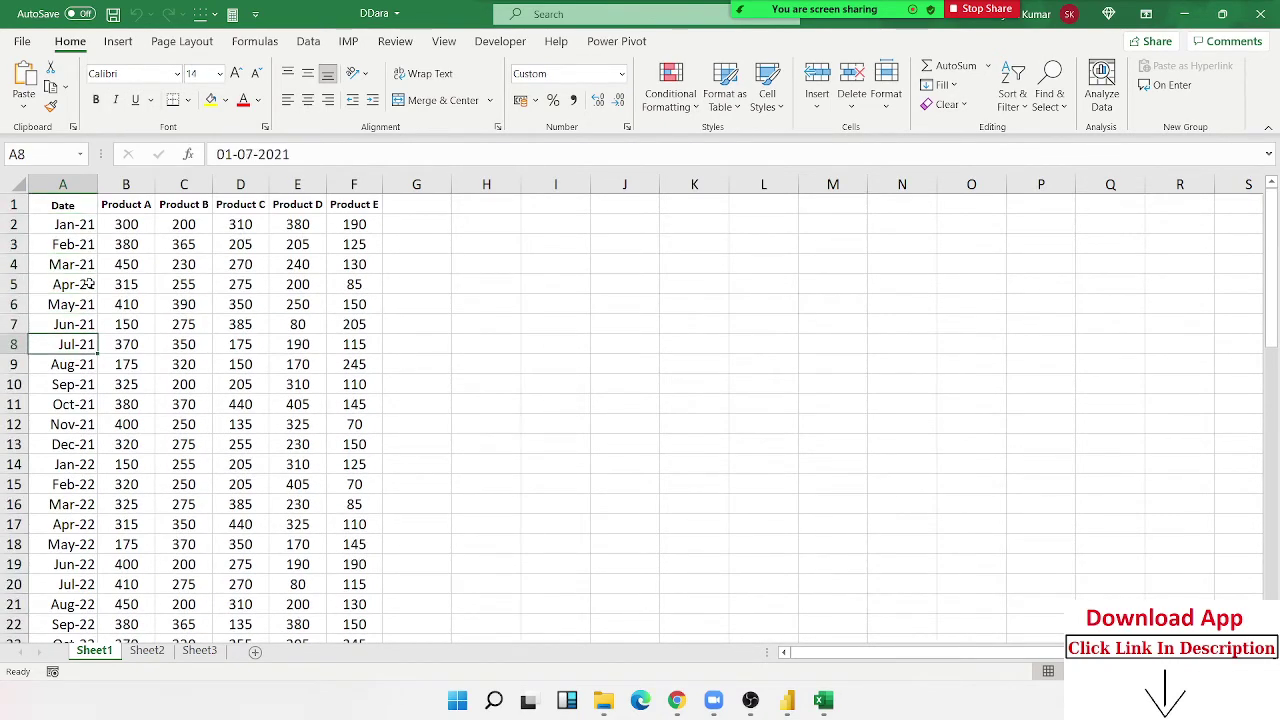
pyautogui.press('Down')
pyautogui.press('Down')
pyautogui.press('Down')
pyautogui.press('Down')
pyautogui.press('Down')
pyautogui.press('Down')
pyautogui.press('Down')
pyautogui.press('Down')
pyautogui.press('Down')
pyautogui.press('Down')
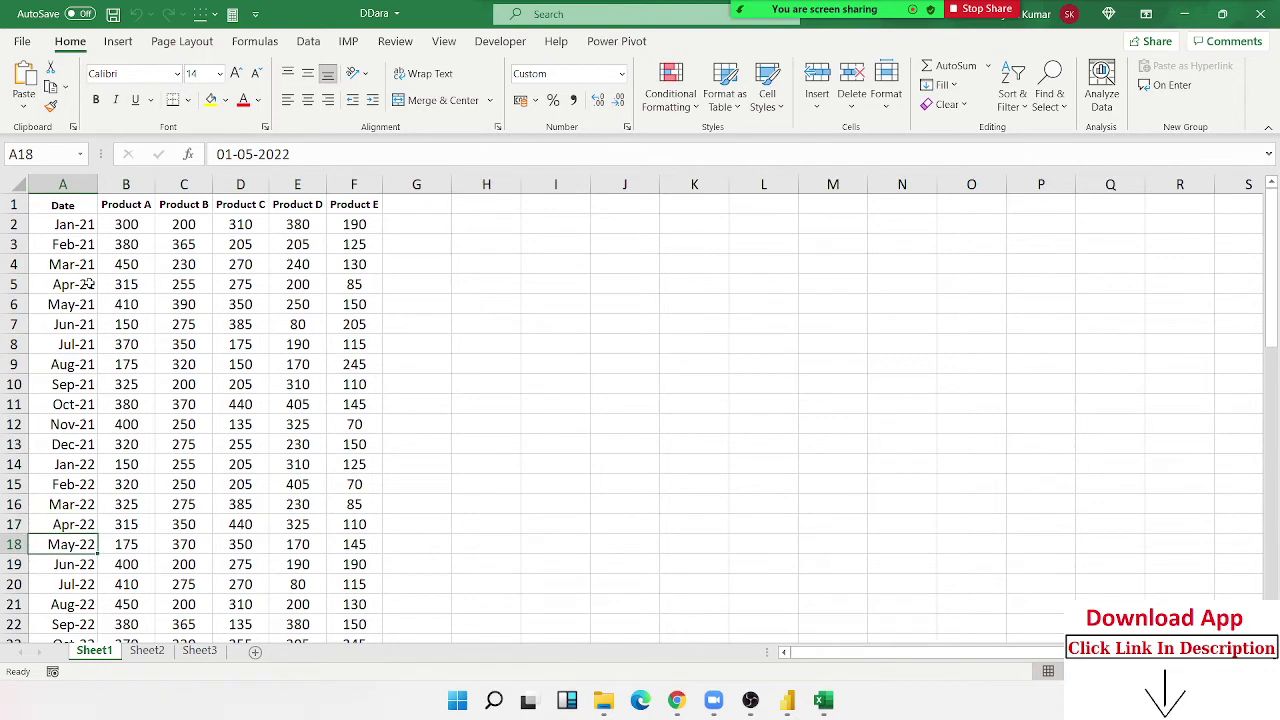
pyautogui.press('Up')
pyautogui.press('Up')
pyautogui.press('Up')
pyautogui.press('Up')
pyautogui.press('Up')
pyautogui.press('Up')
pyautogui.press('Up')
pyautogui.press('Up')
pyautogui.press('Down')
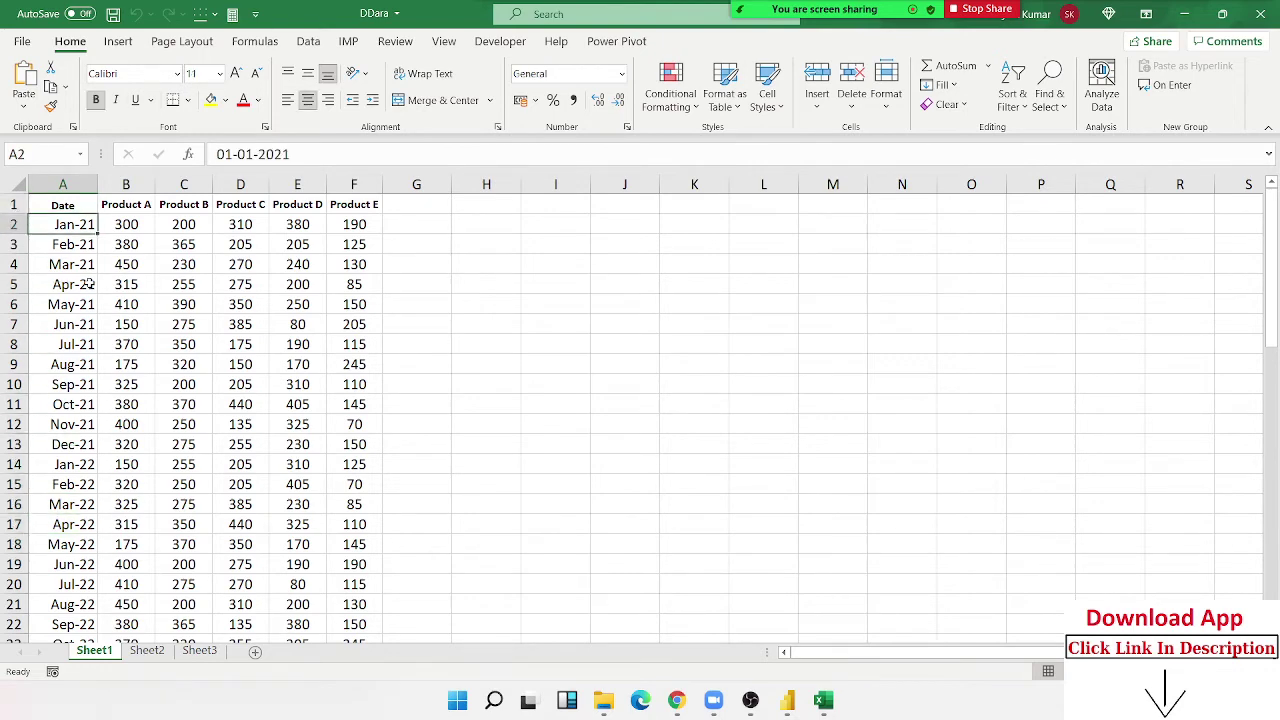
pyautogui.hotkey('ctrl', 'shift', 'Down')
# Insert a blank column A in front of the Date column
pyautogui.hotkey('ctrl', 'space')
pyautogui.hotkey('ctrl', 'shift', '=')
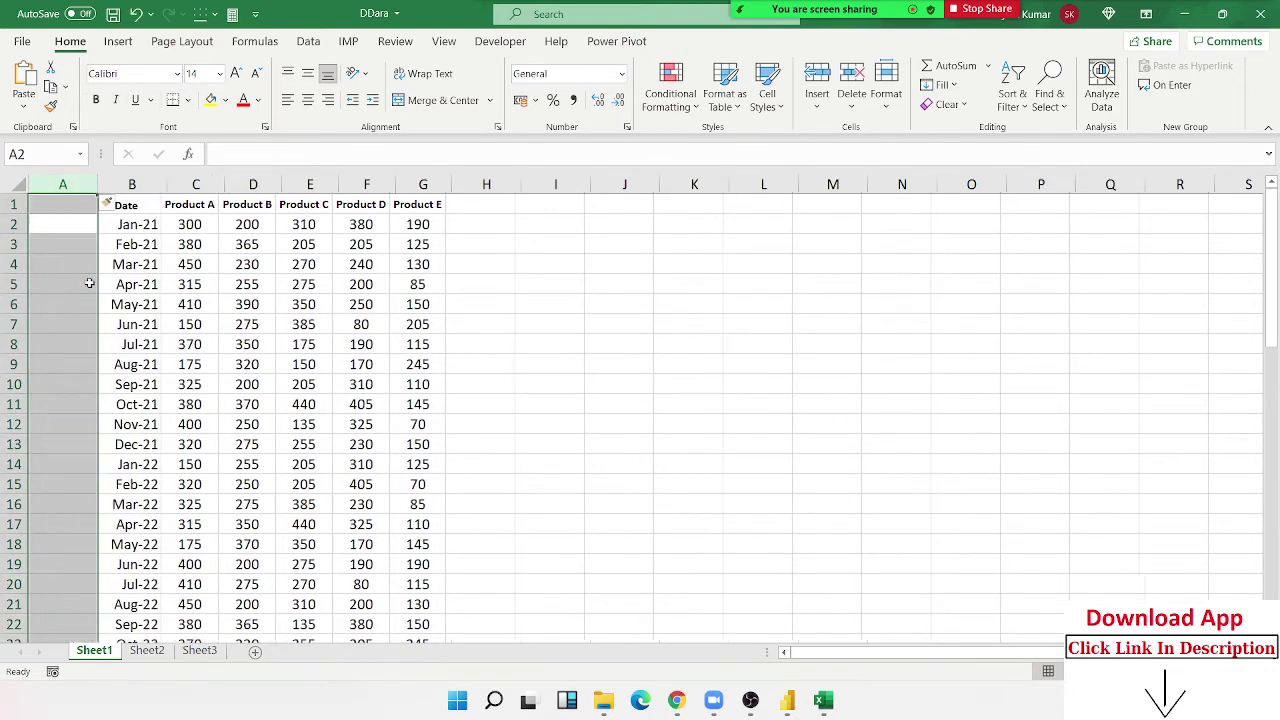
pyautogui.press('Up')
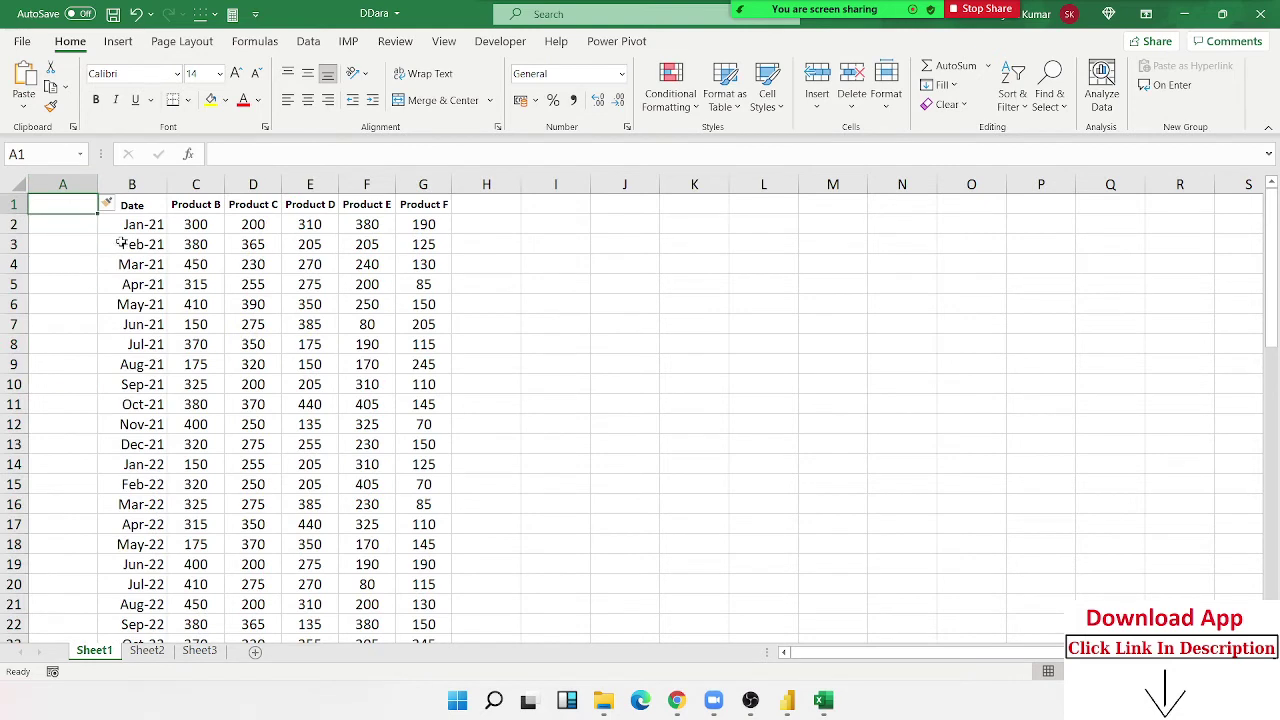
# Enter the formula =EOMONTH(B2,-12) in cell A2
pyautogui.click(124, 229)
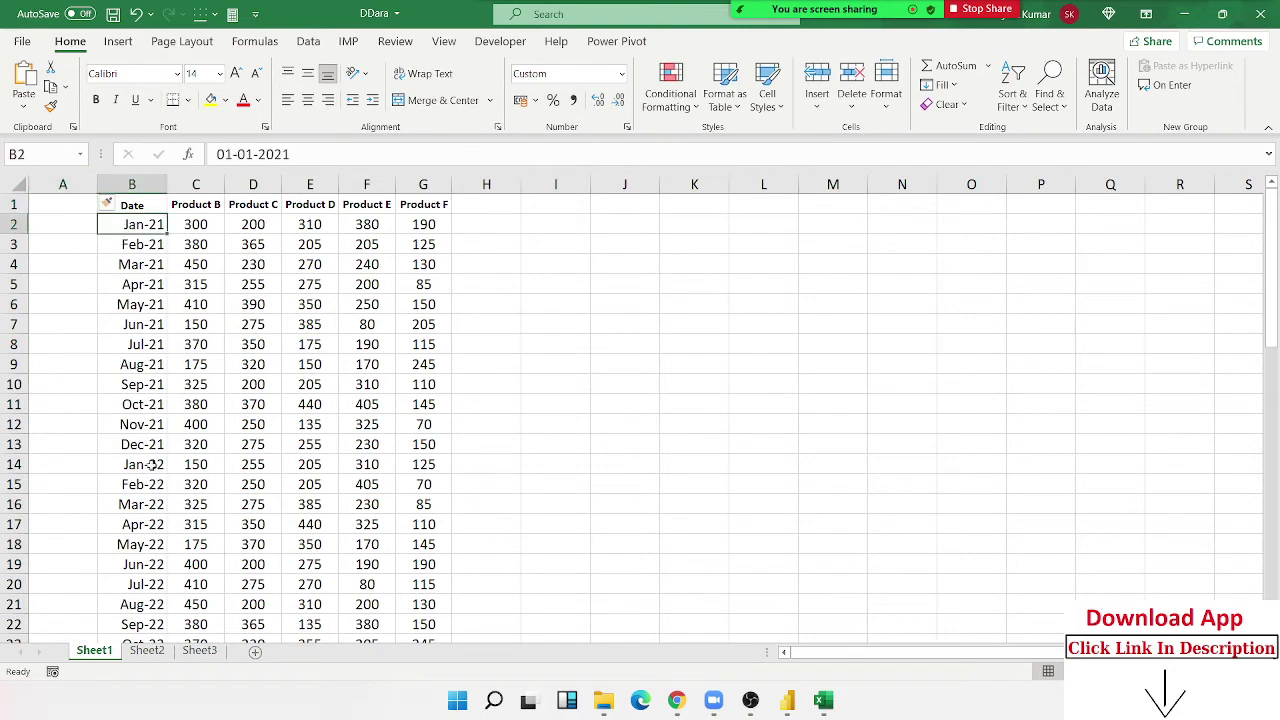
pyautogui.click(61, 224)
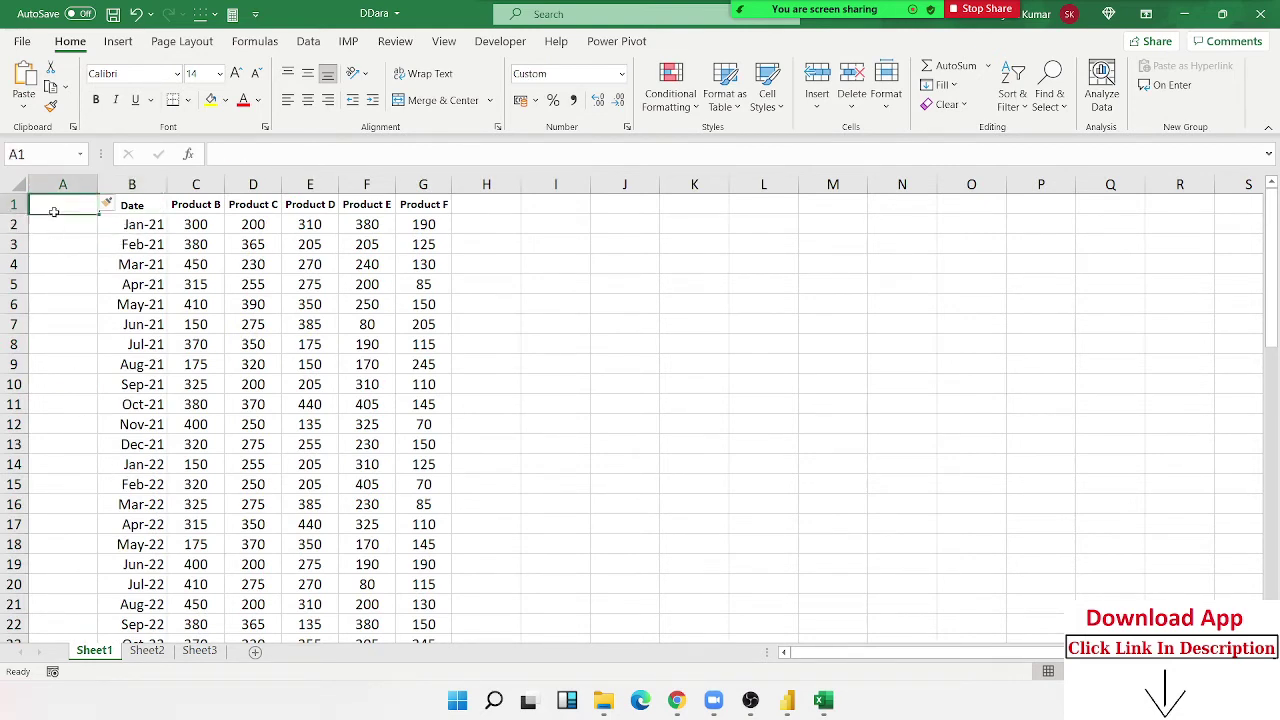
pyautogui.write('=')
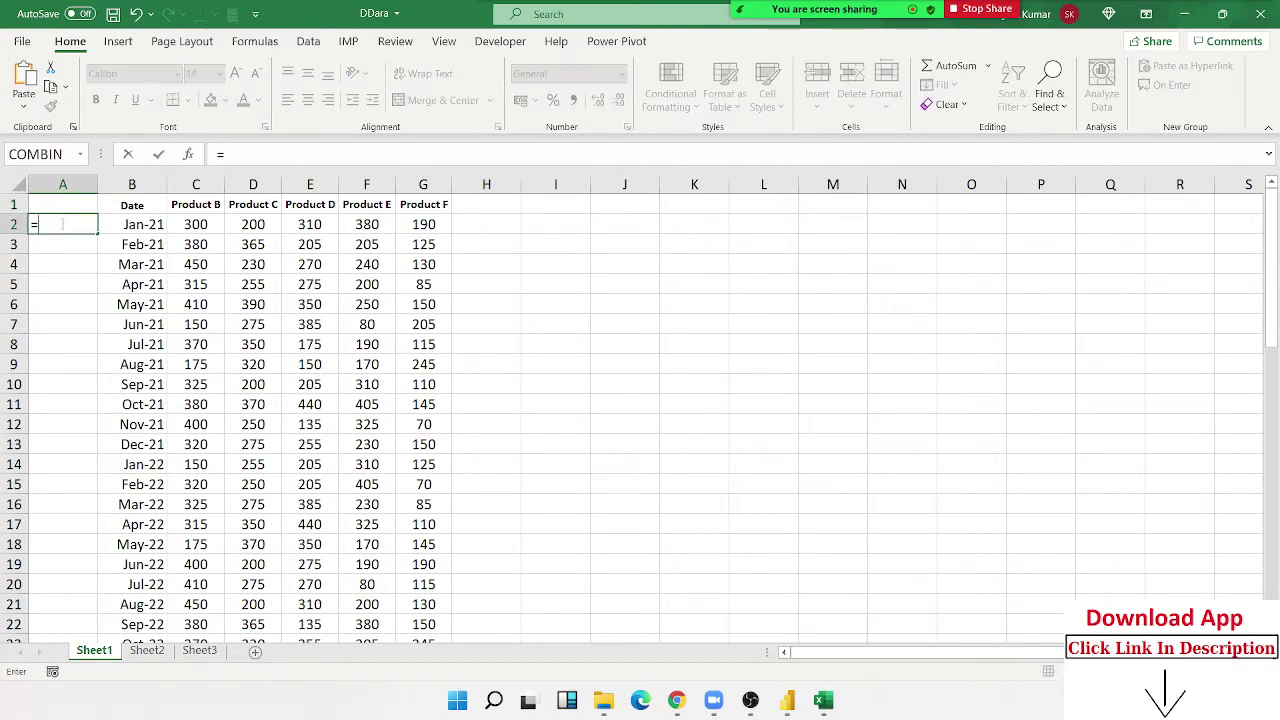
pyautogui.write('eo')
pyautogui.press('Tab')
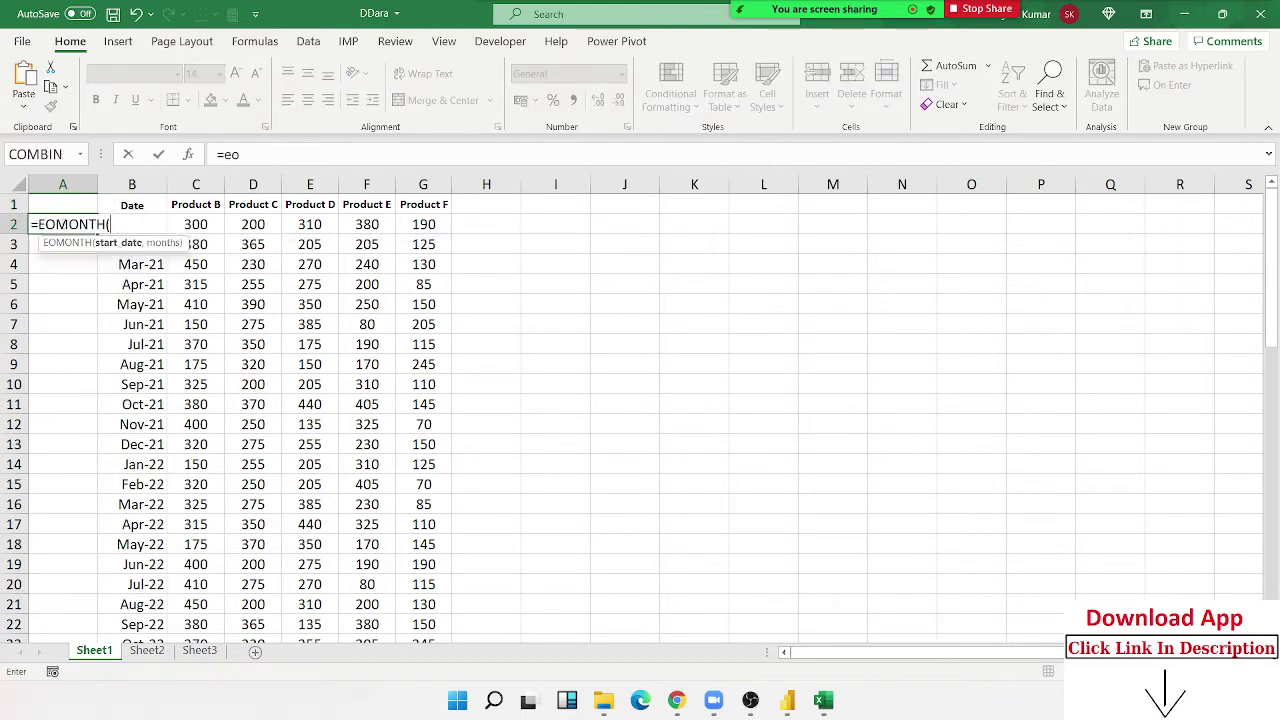
pyautogui.click(124, 224)
pyautogui.write(',-12')
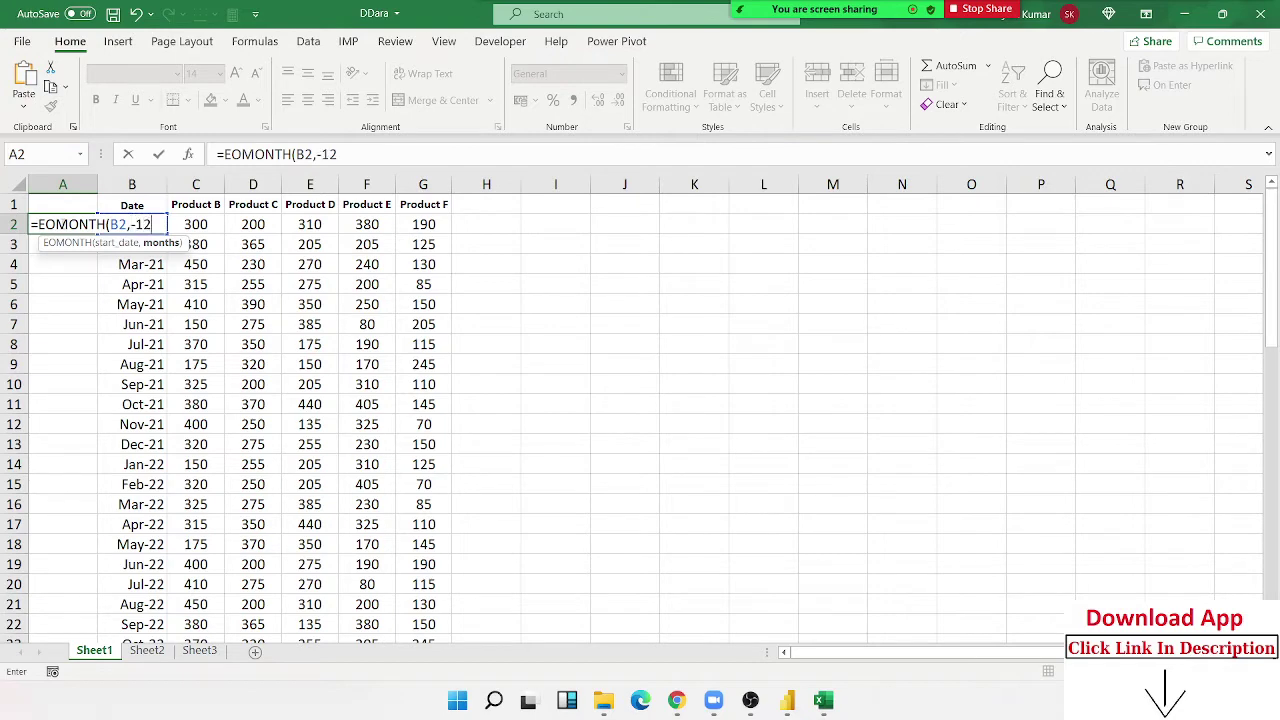
pyautogui.press('Return')
# Format A2 as a date, fill it down beside every date, and widen column A
pyautogui.click(55, 224)
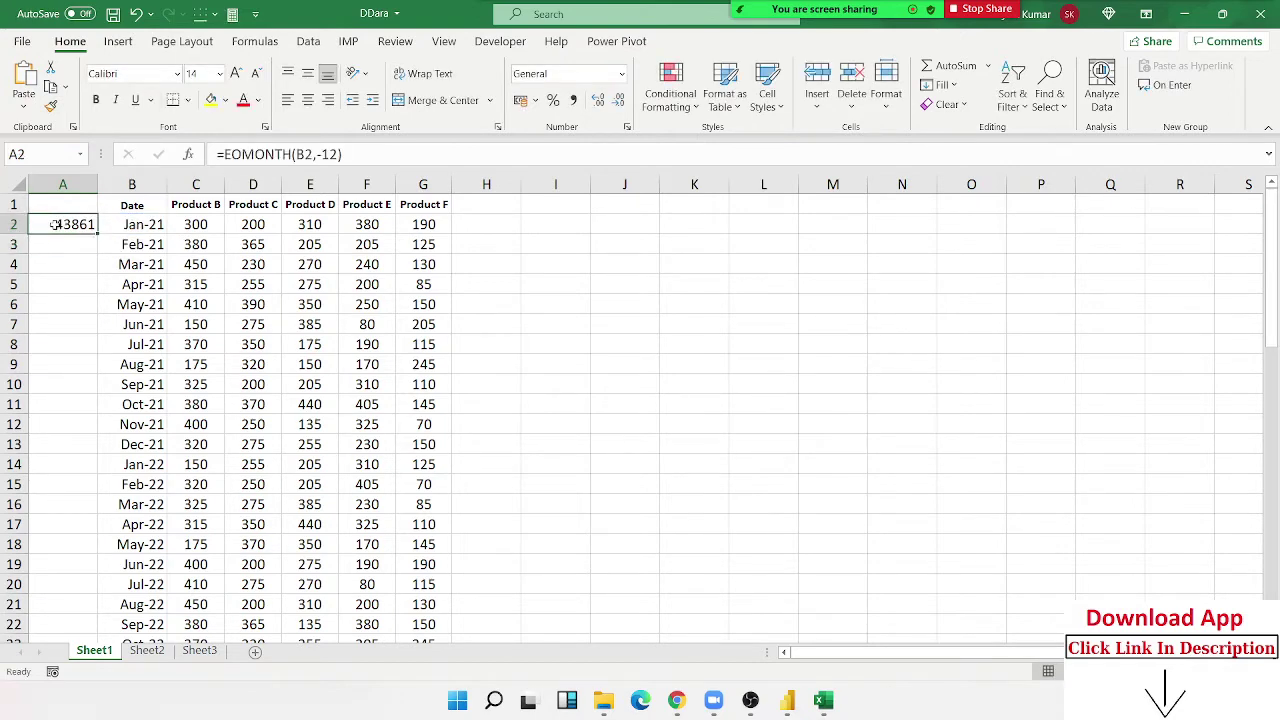
pyautogui.press('Right')
pyautogui.press('Left')
pyautogui.hotkey('ctrl', 'shift', '3')
pyautogui.doubleClick(95, 229)
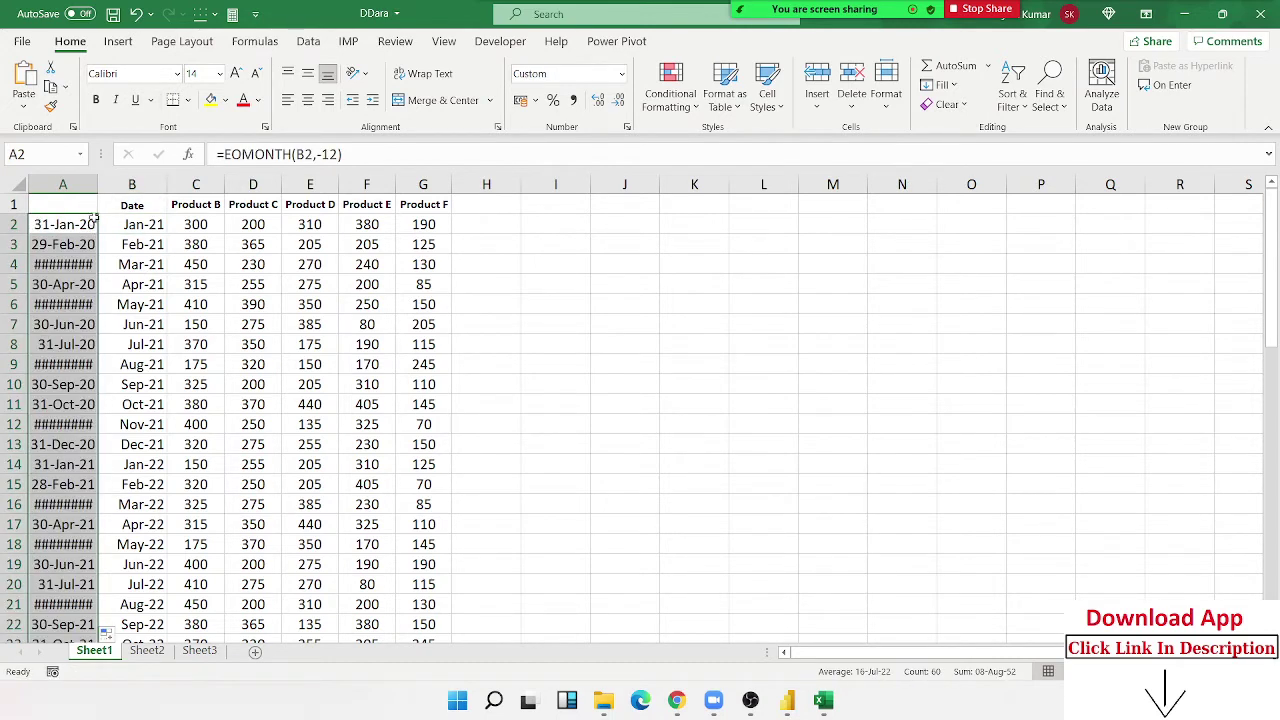
pyautogui.doubleClick(96, 182)
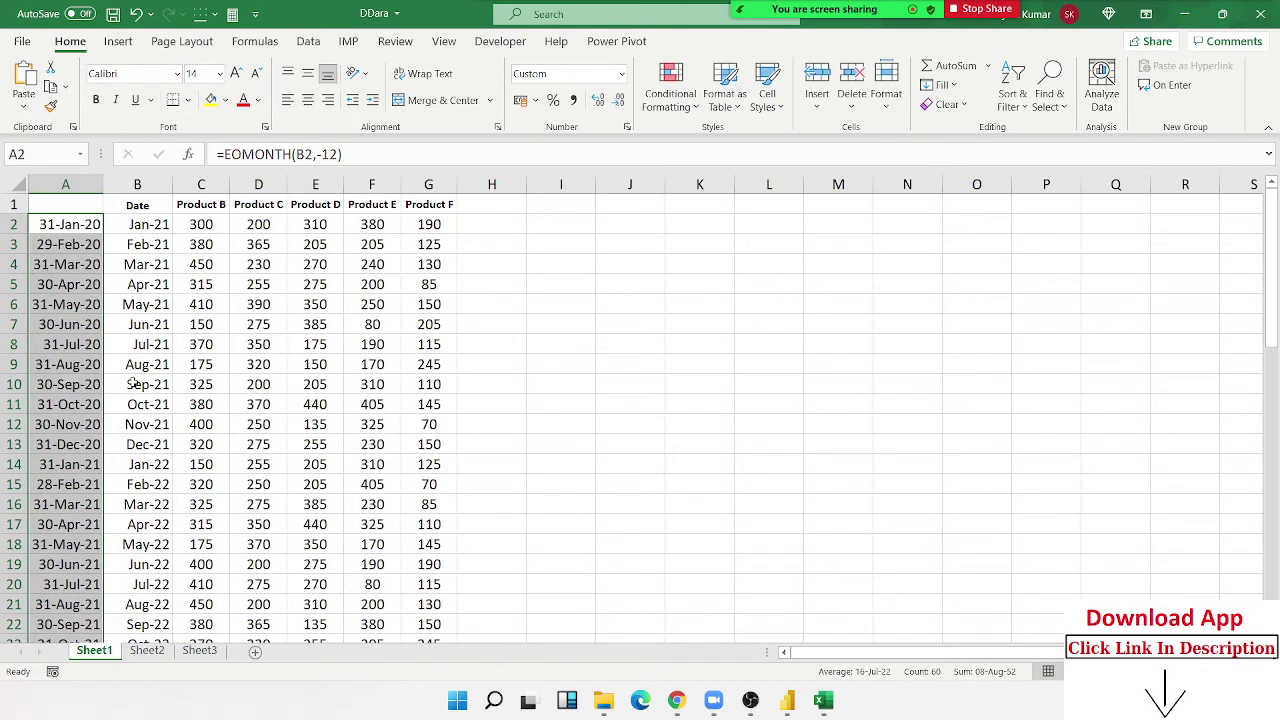
# Copy the year-earlier dates and paste them as values over the Date column from B2
pyautogui.scroll(-4, 132, 382)
pyautogui.scroll(-3, 131, 379)
pyautogui.hotkey('ctrl', 'c')
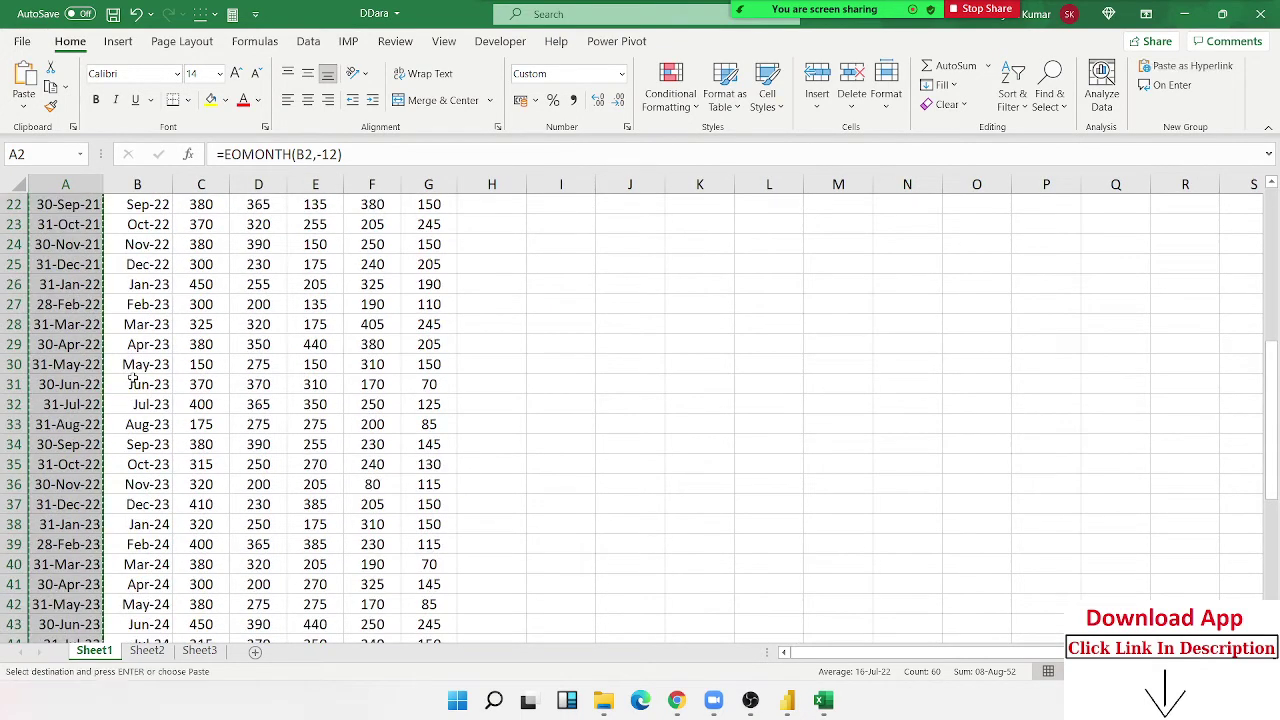
pyautogui.scroll(7, 132, 378)
pyautogui.click(155, 222)
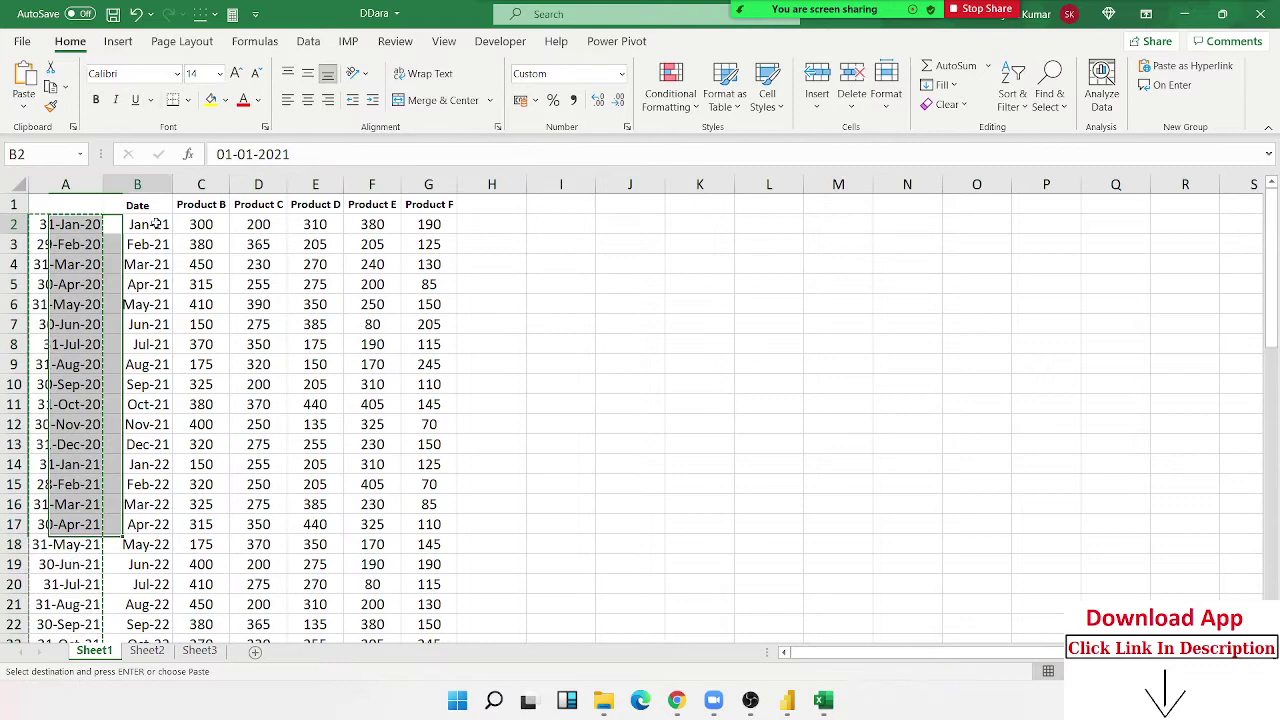
pyautogui.click(24, 107)
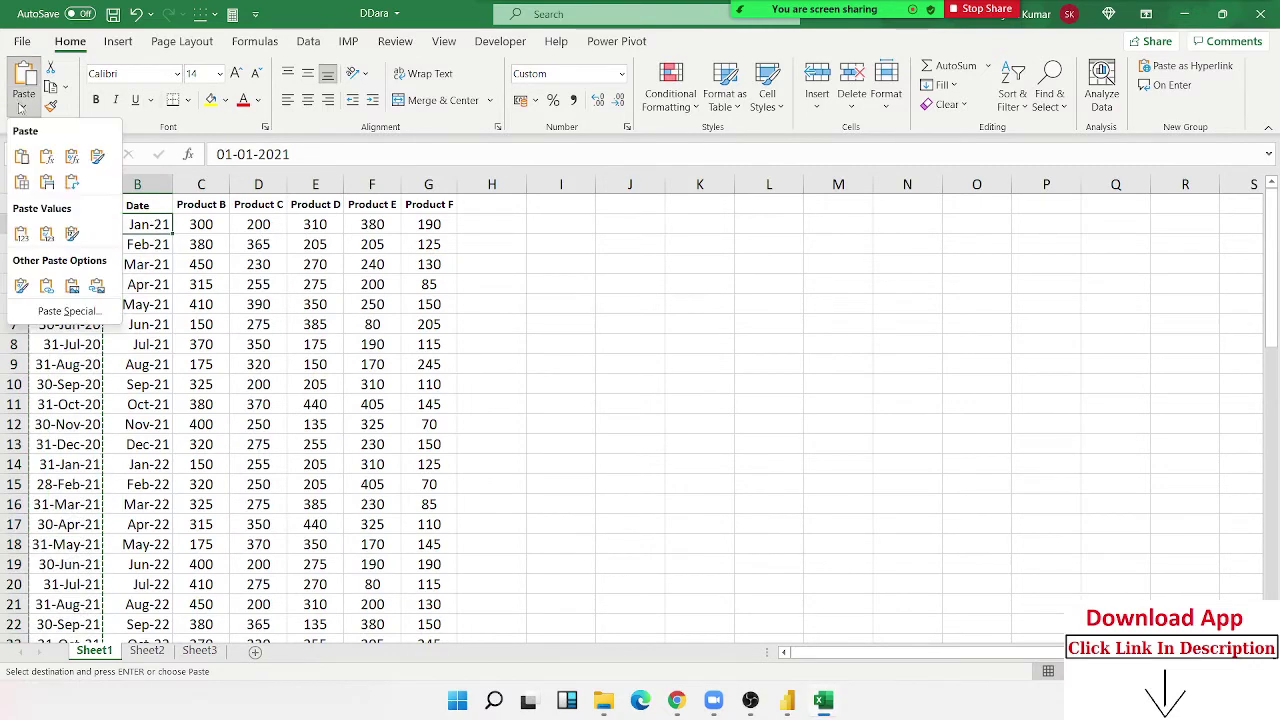
pyautogui.click(21, 233)
pyautogui.press('Escape')
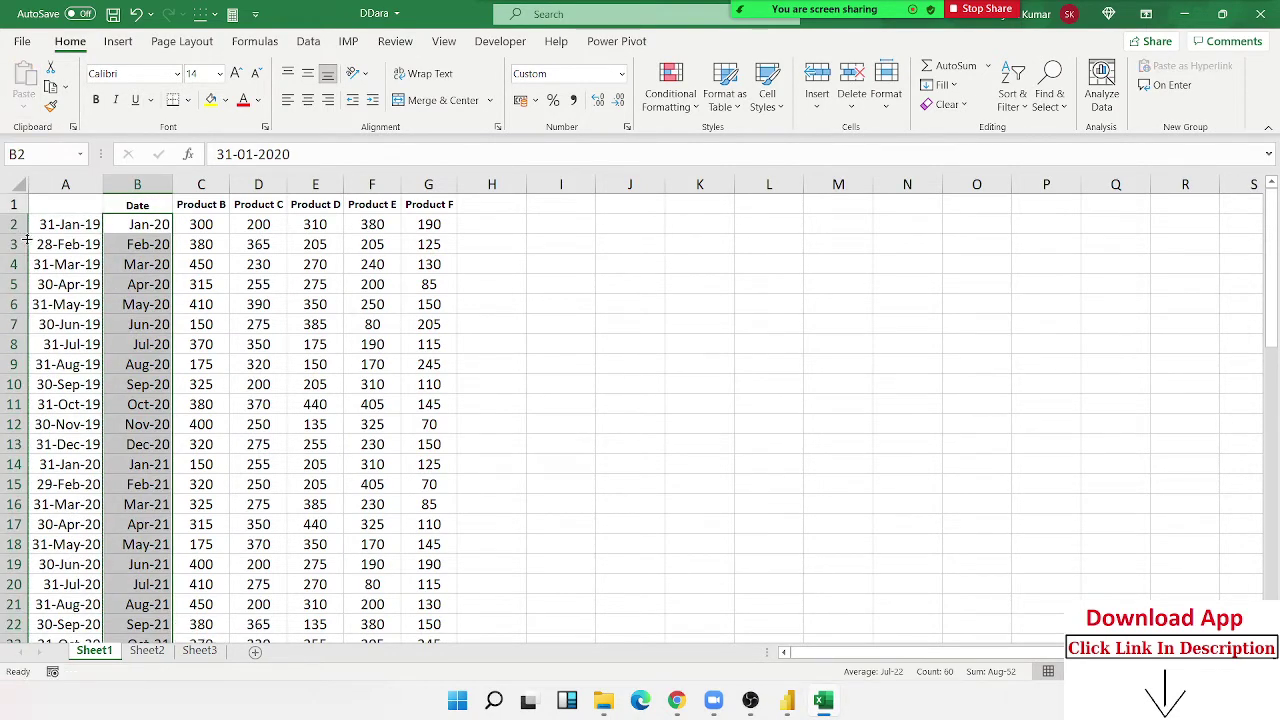
# Delete the helper column A and spot-check the converted dates, such as Dec-20
pyautogui.click(86, 178)
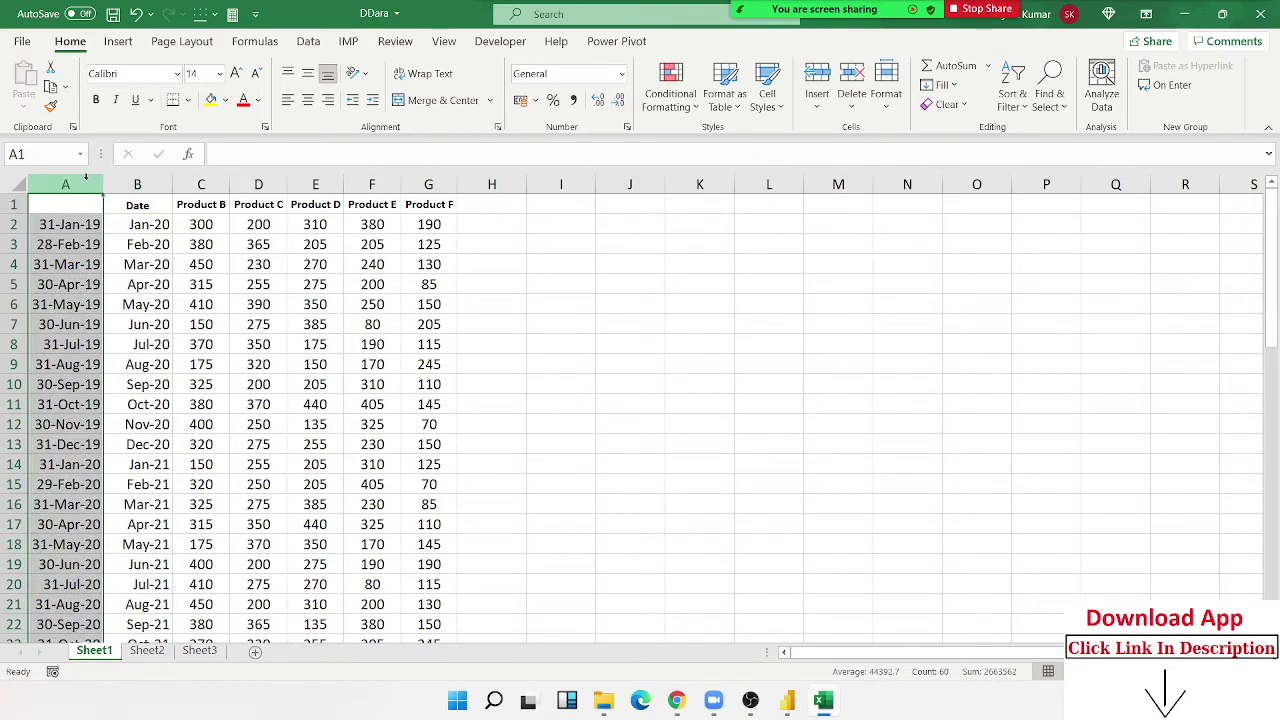
pyautogui.hotkey('ctrl', '-')
pyautogui.click(82, 305)
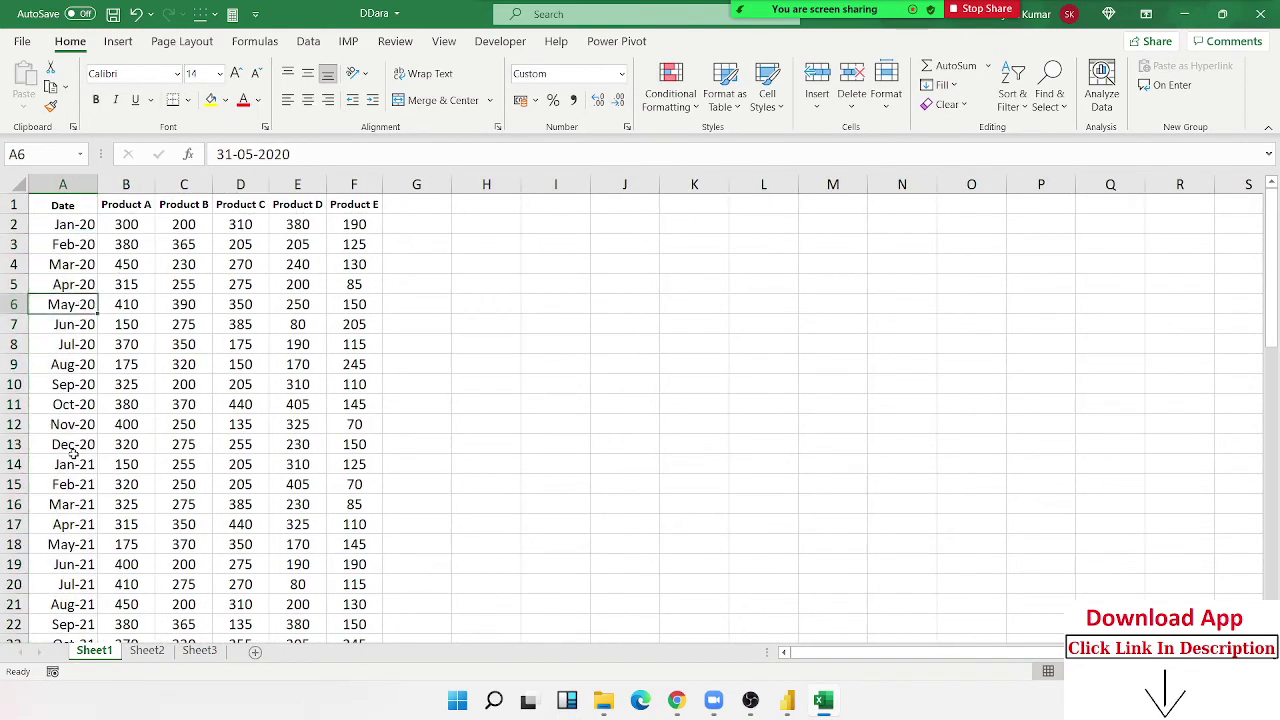
pyautogui.click(70, 444)
pyautogui.scroll(-4, 70, 447)
pyautogui.scroll(-2, 70, 447)
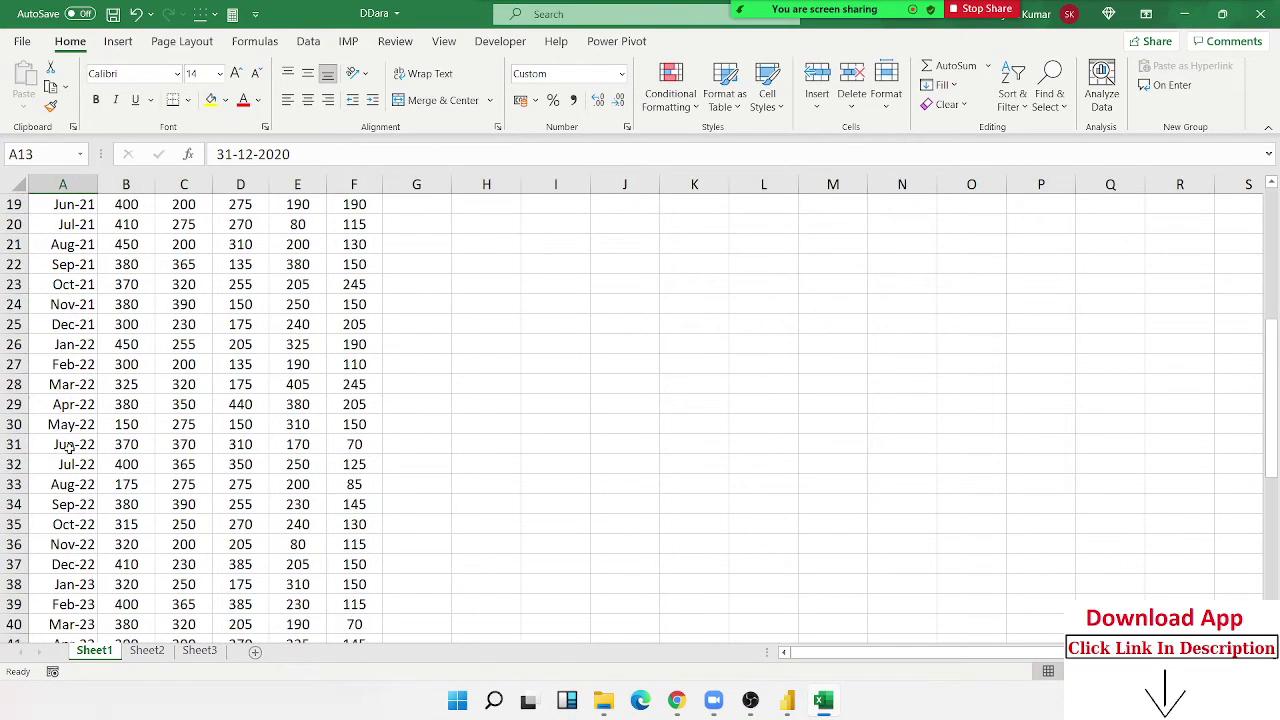
pyautogui.scroll(6, 88, 428)
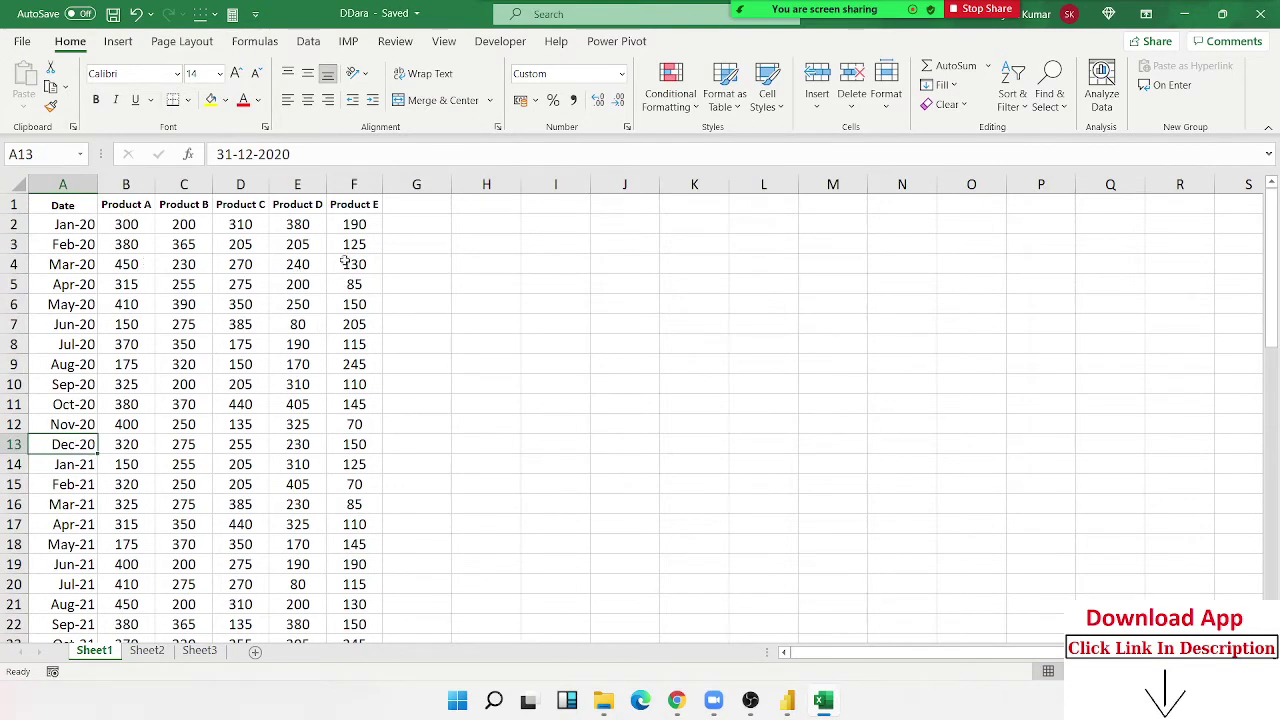
# Close Excel, then connect Power BI to the DDara Excel workbook in Documents
pyautogui.click(1258, 12)
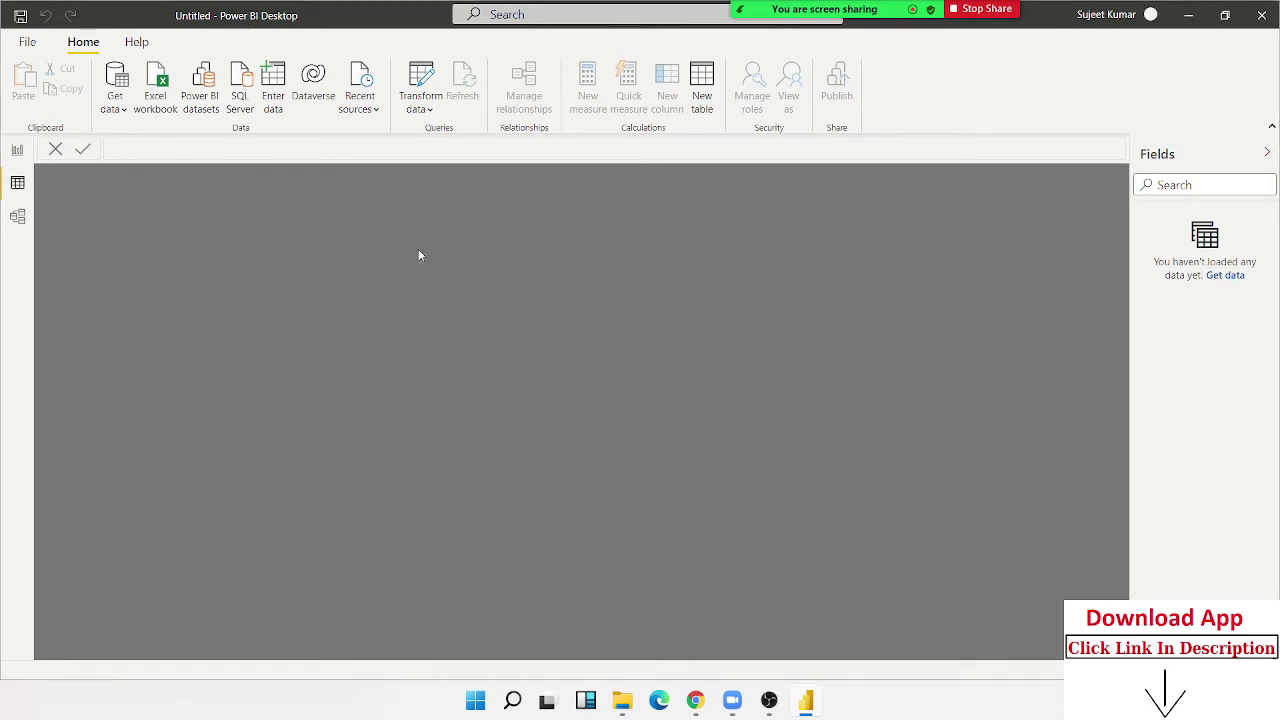
pyautogui.click(1222, 278)
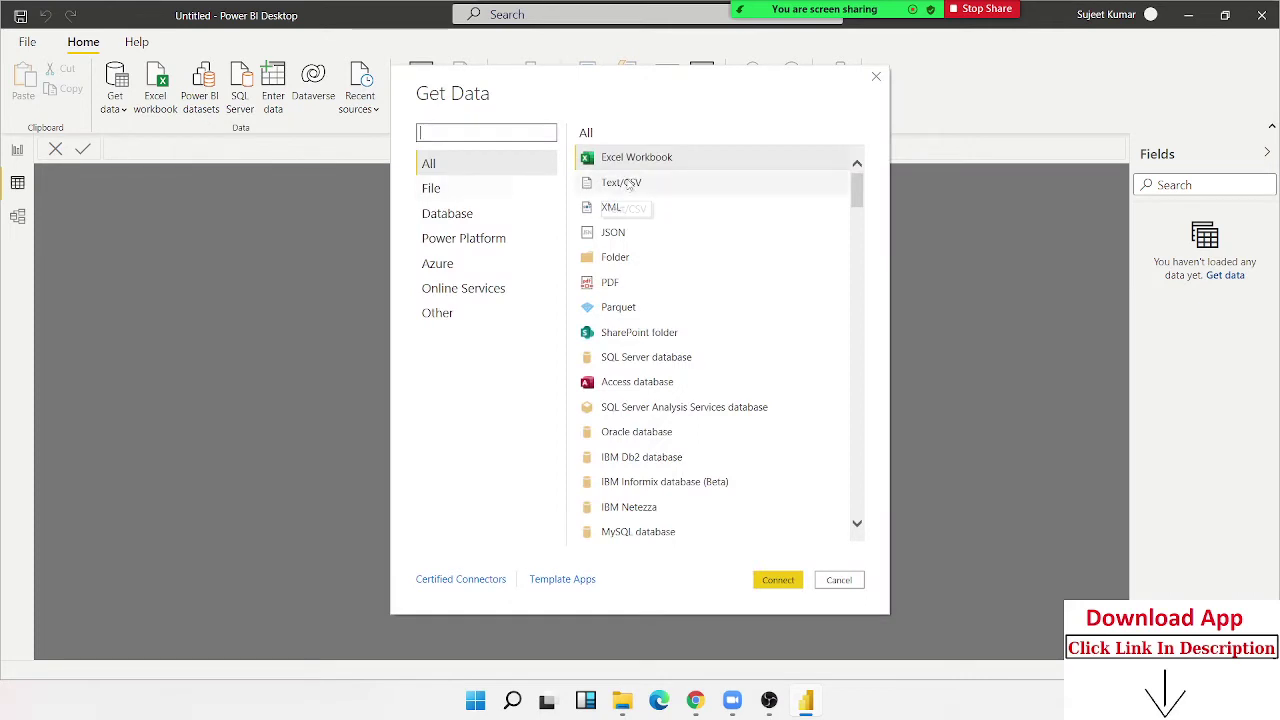
pyautogui.click(778, 580)
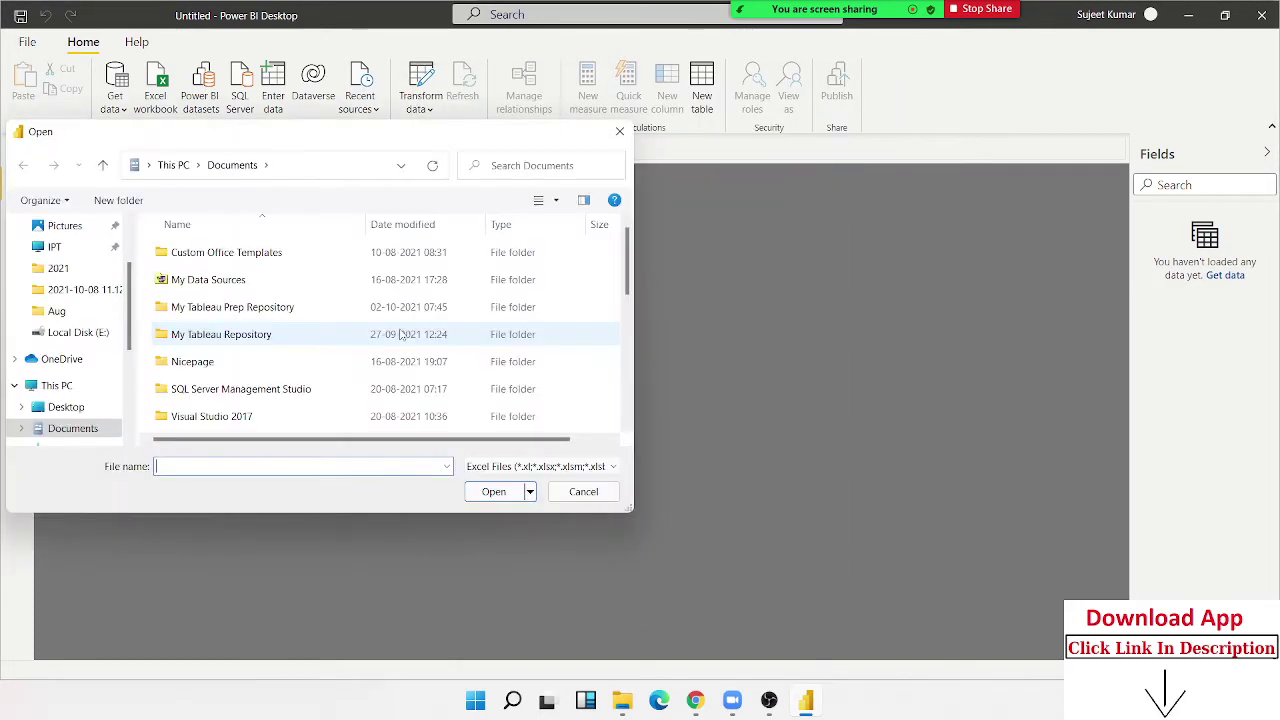
pyautogui.scroll(1, 66, 281)
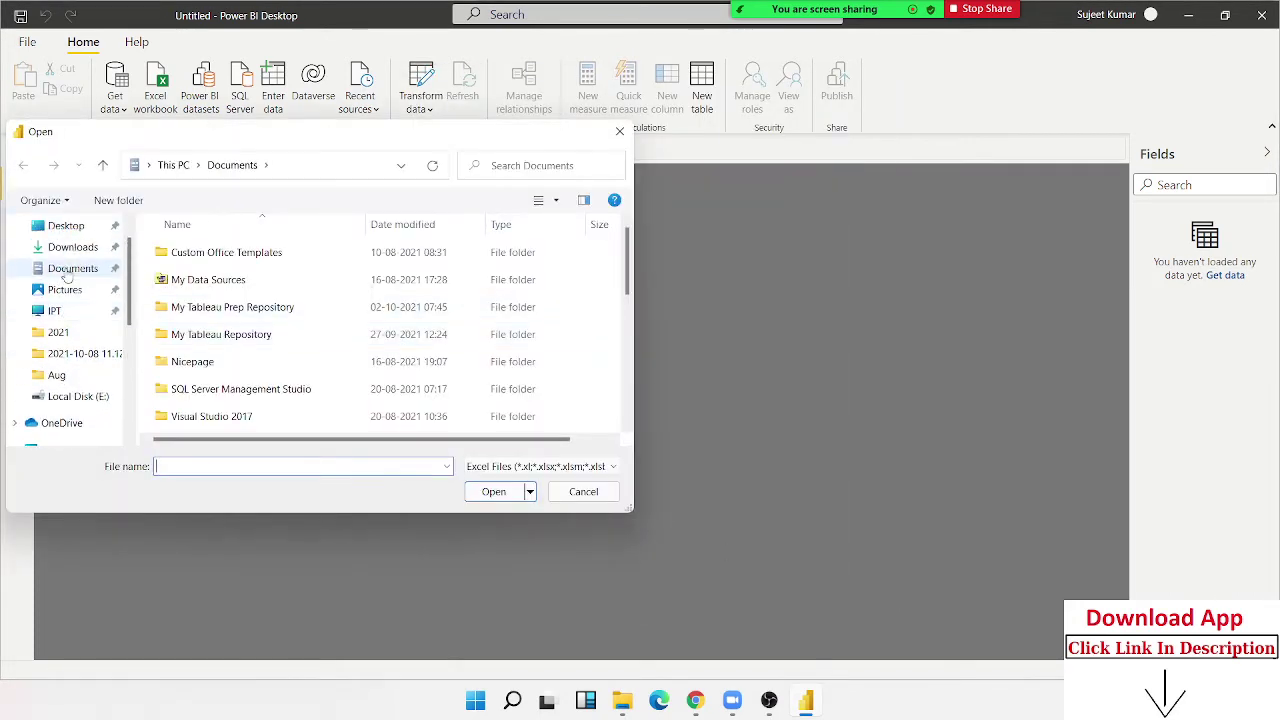
pyautogui.click(72, 268)
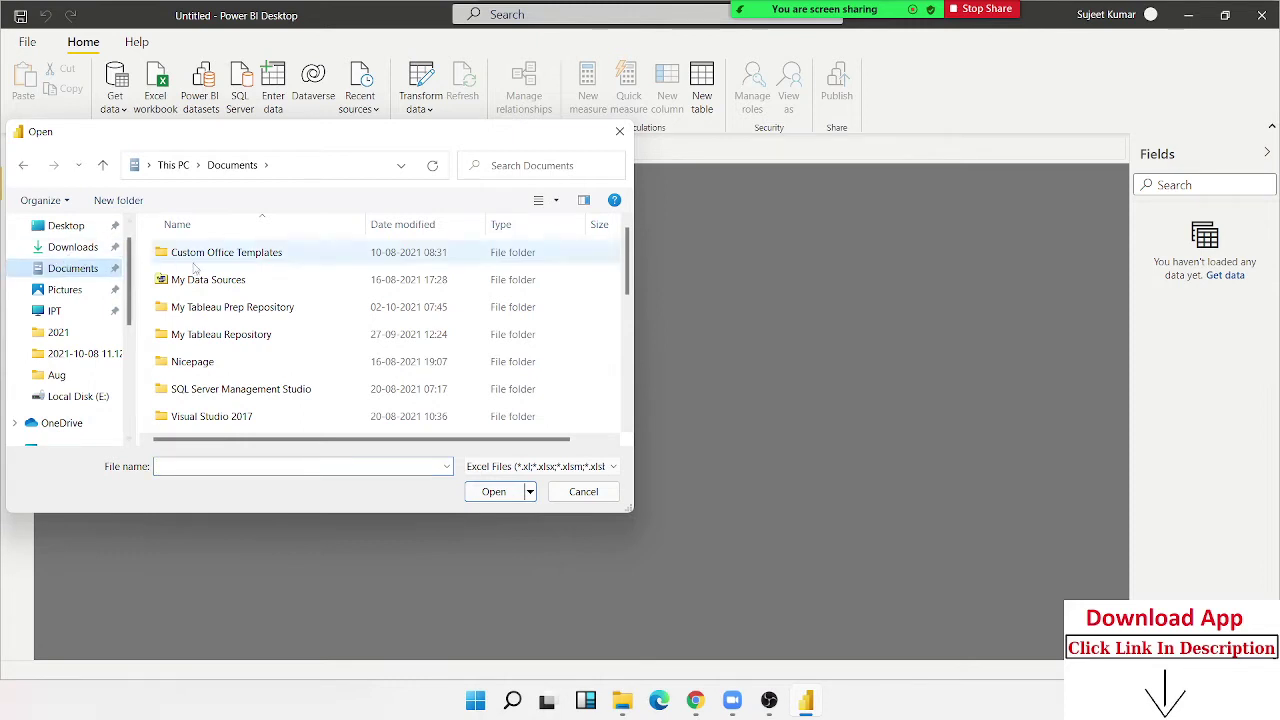
pyautogui.scroll(-5, 255, 345)
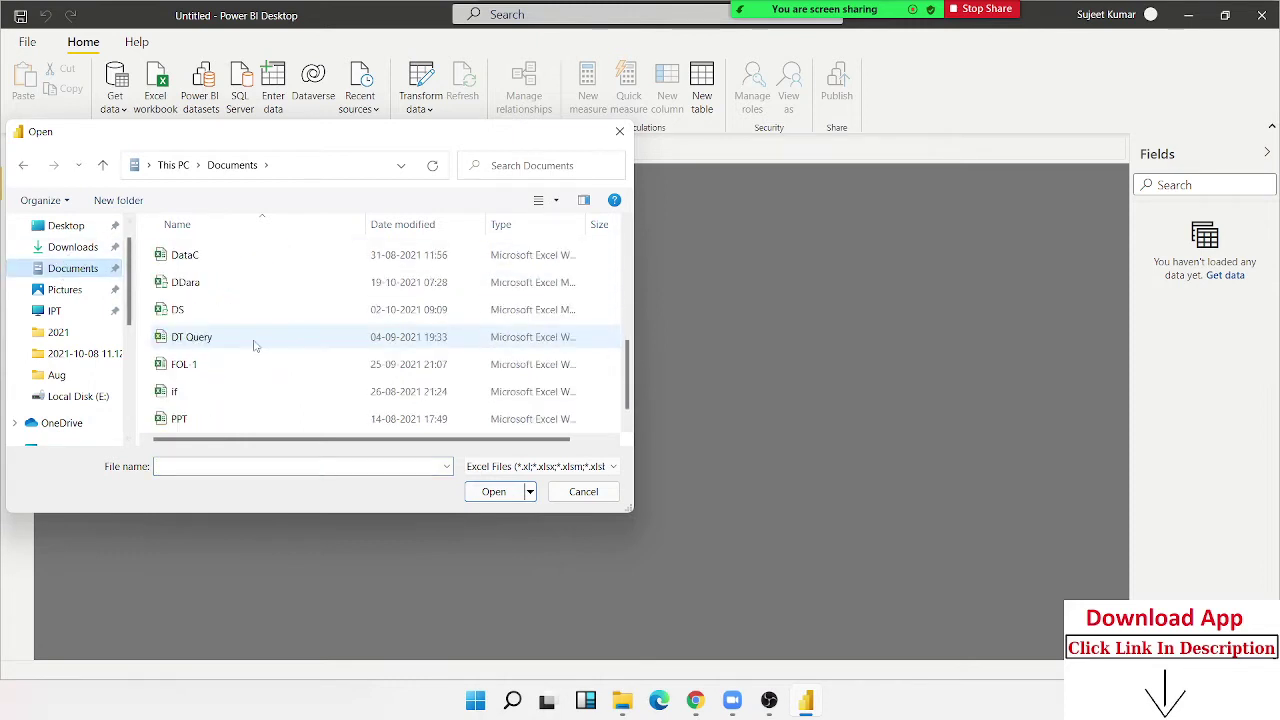
pyautogui.click(200, 285)
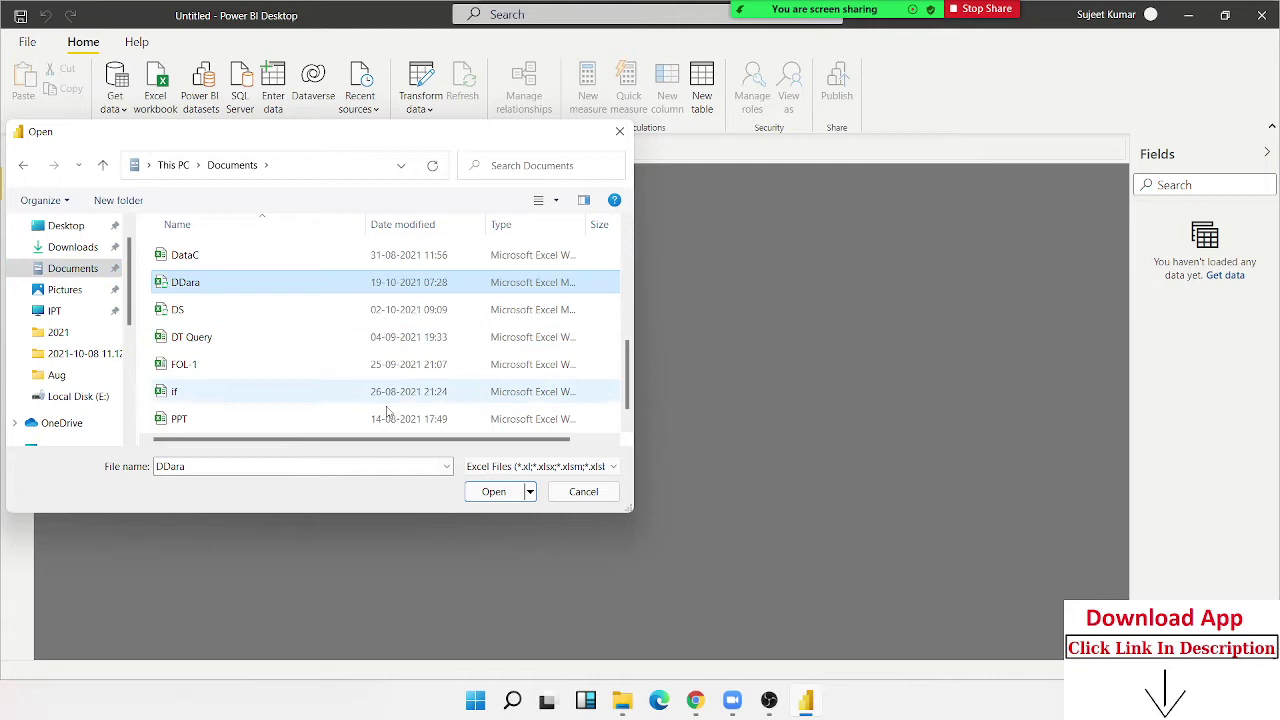
pyautogui.click(489, 497)
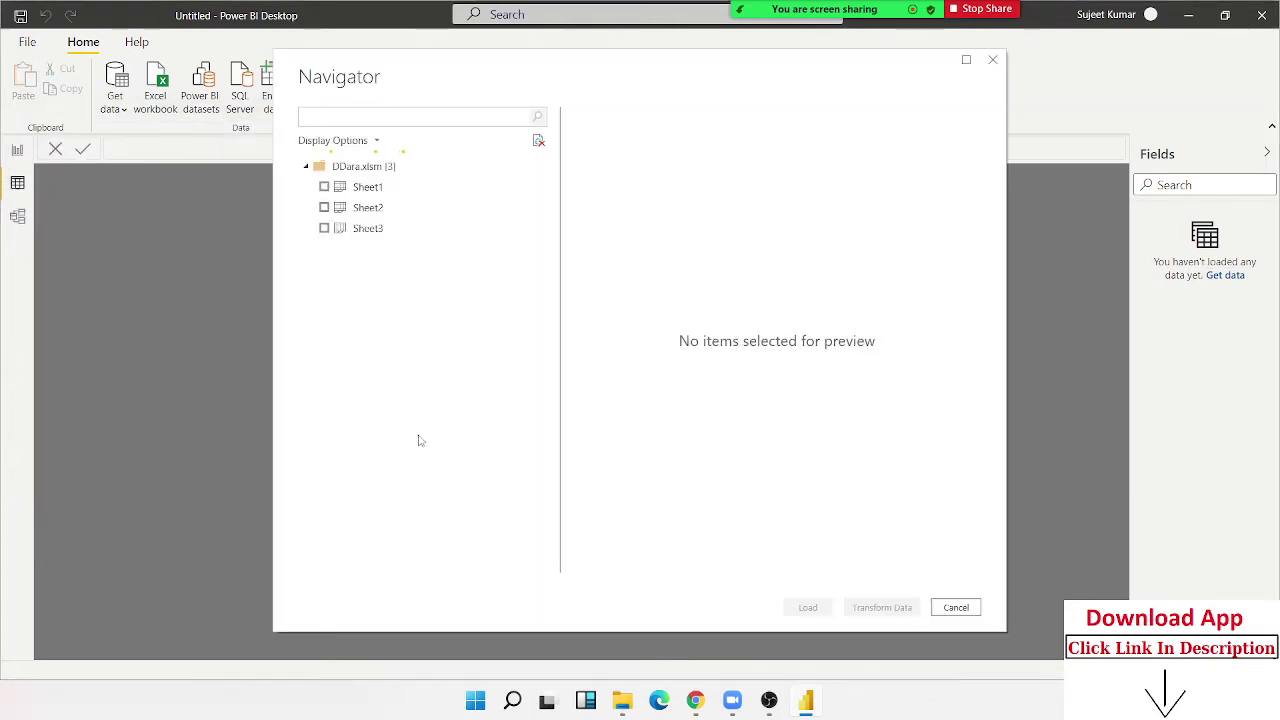
# Tick Sheet1 in the Navigator and load the edited data
pyautogui.click(325, 187)
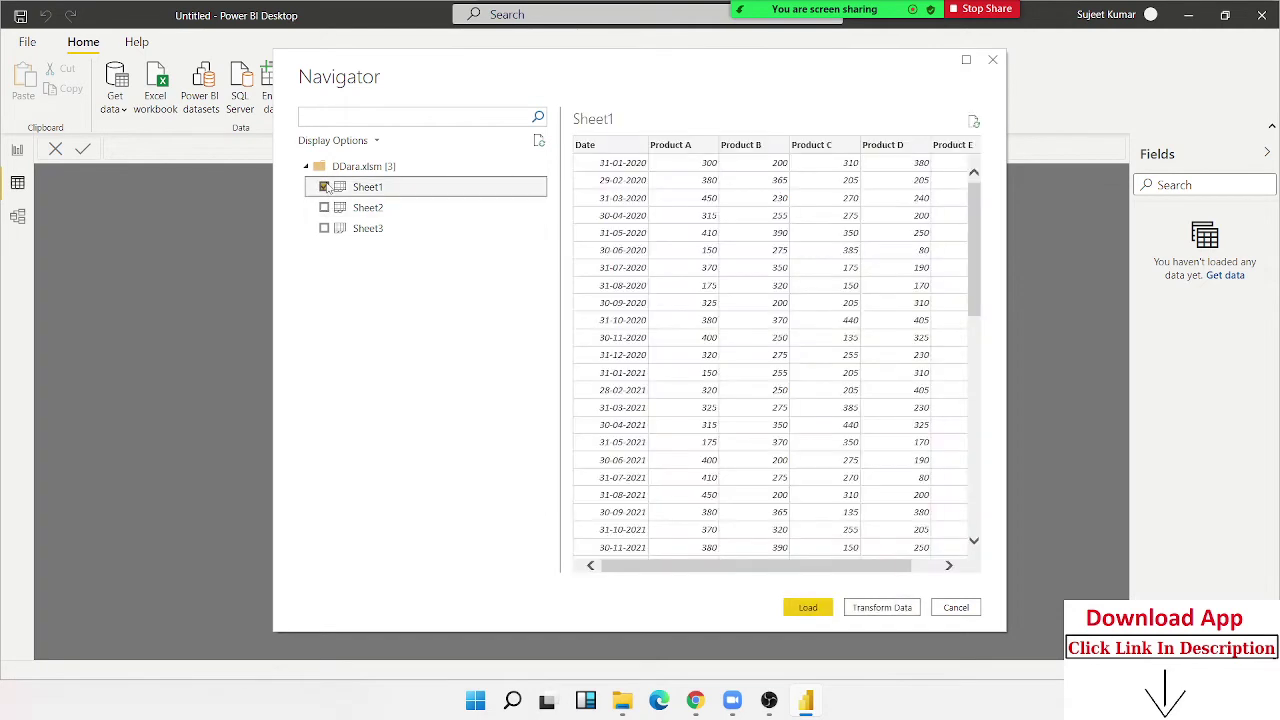
pyautogui.click(816, 608)
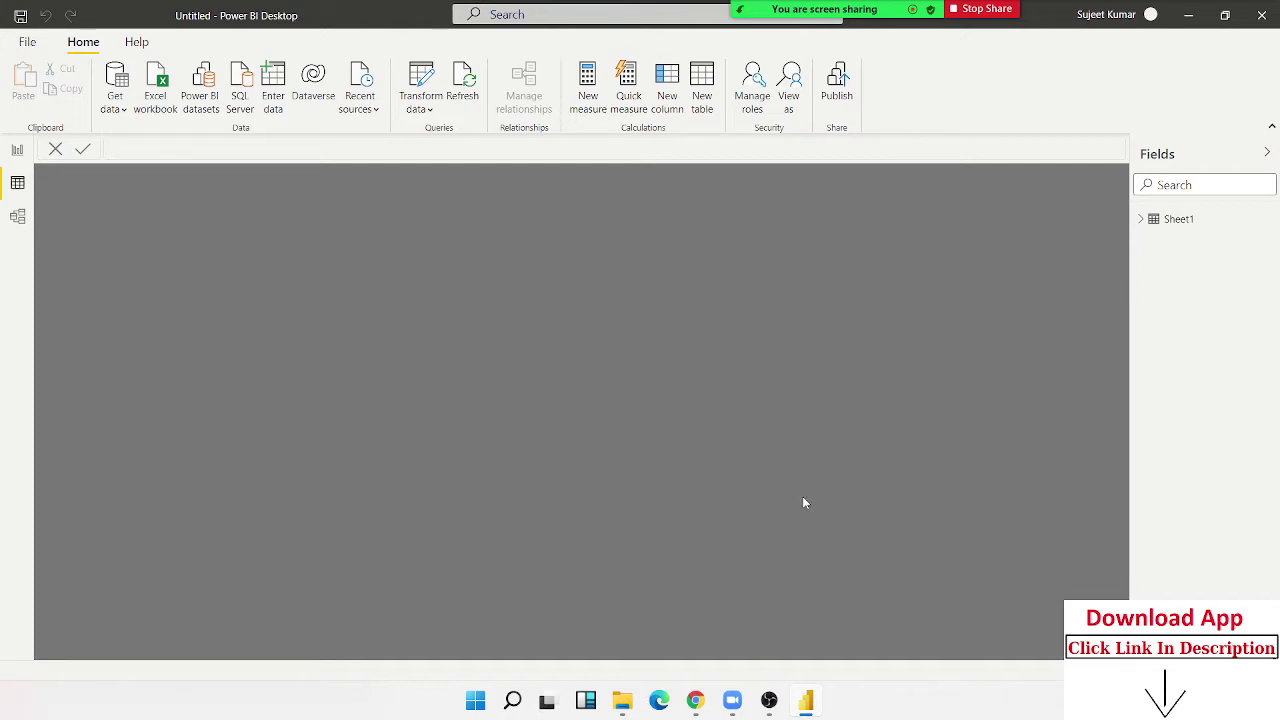
# Open Sheet1 in Data view and enter a new column Month = Sheet1[Date].[Month]
pyautogui.click(1180, 224)
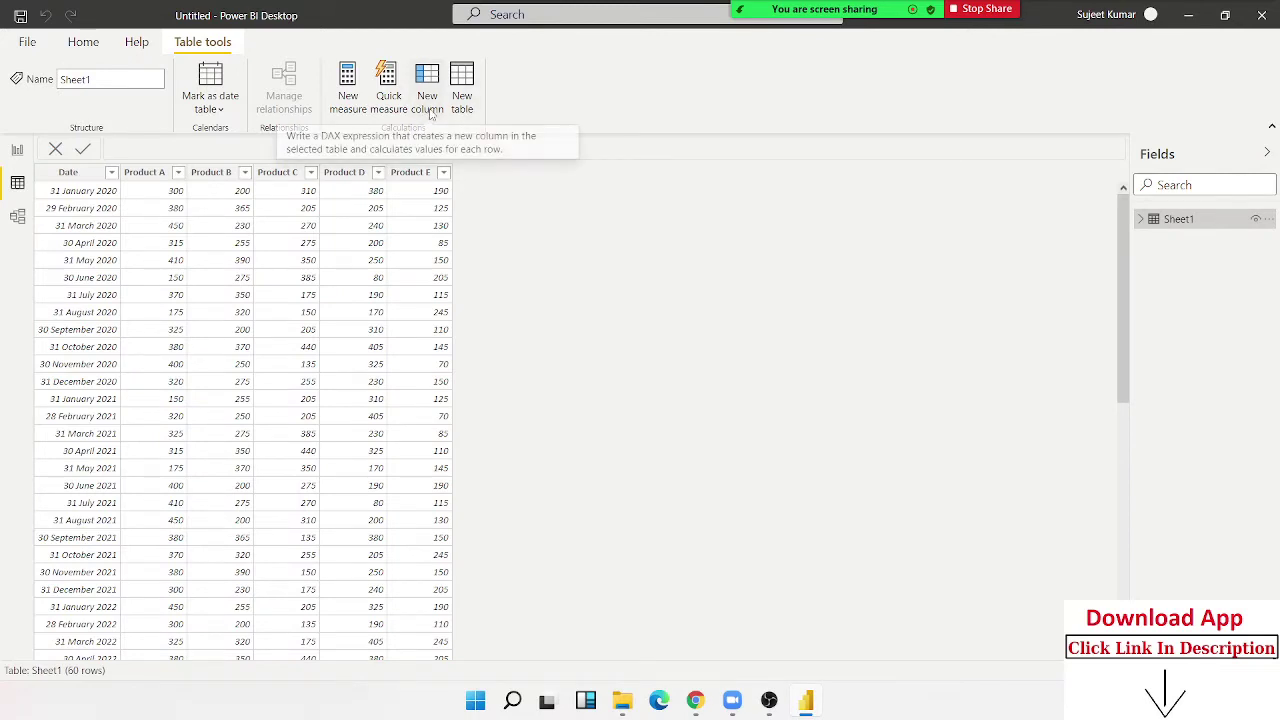
pyautogui.click(431, 115)
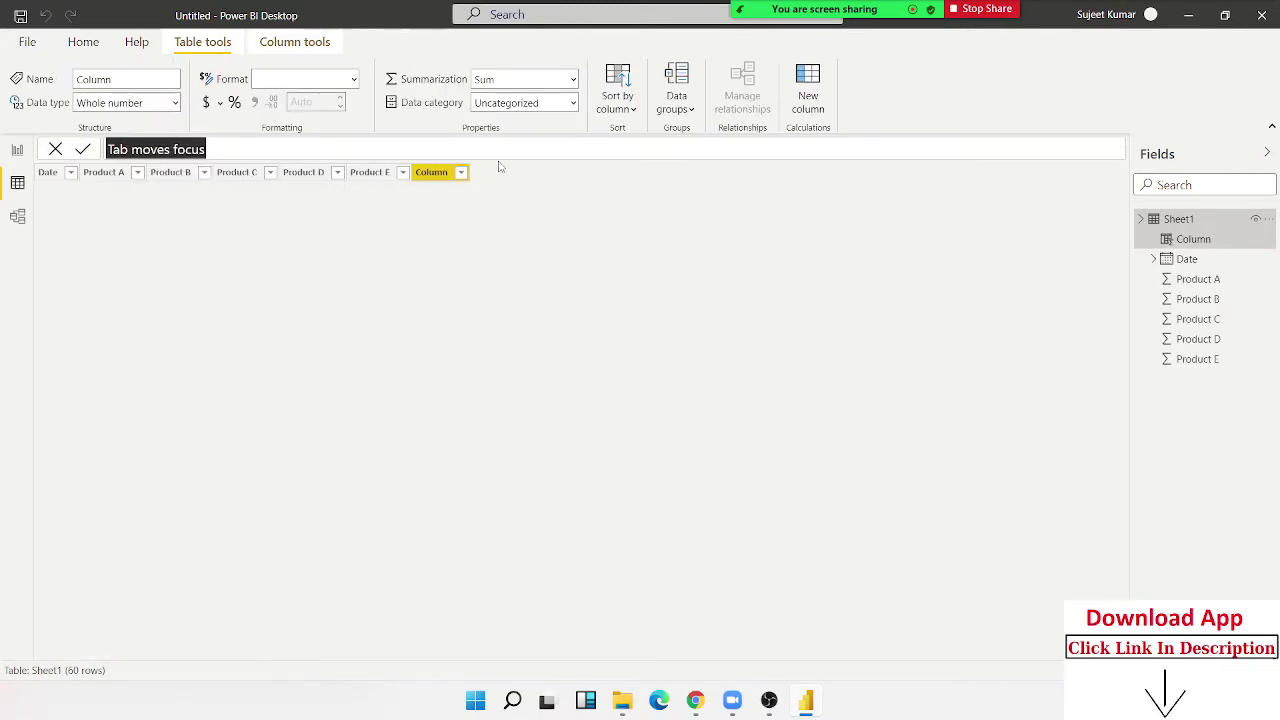
pyautogui.press('Escape')
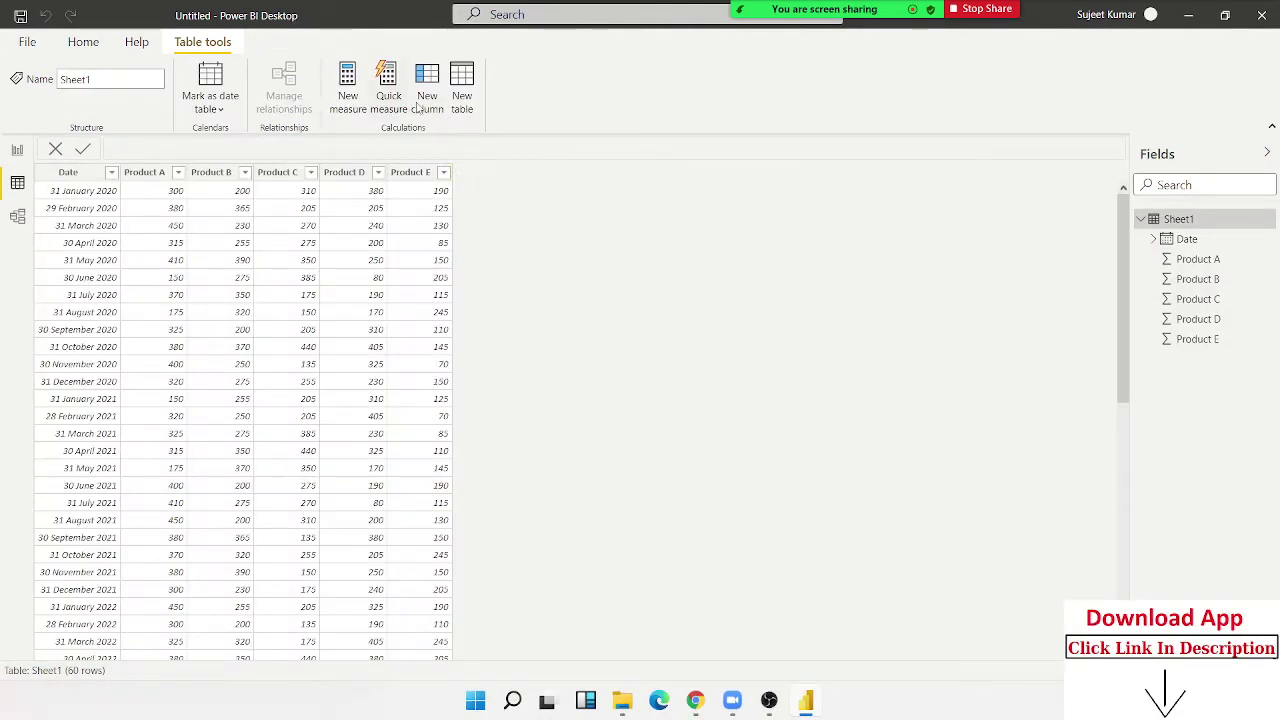
pyautogui.click(427, 107)
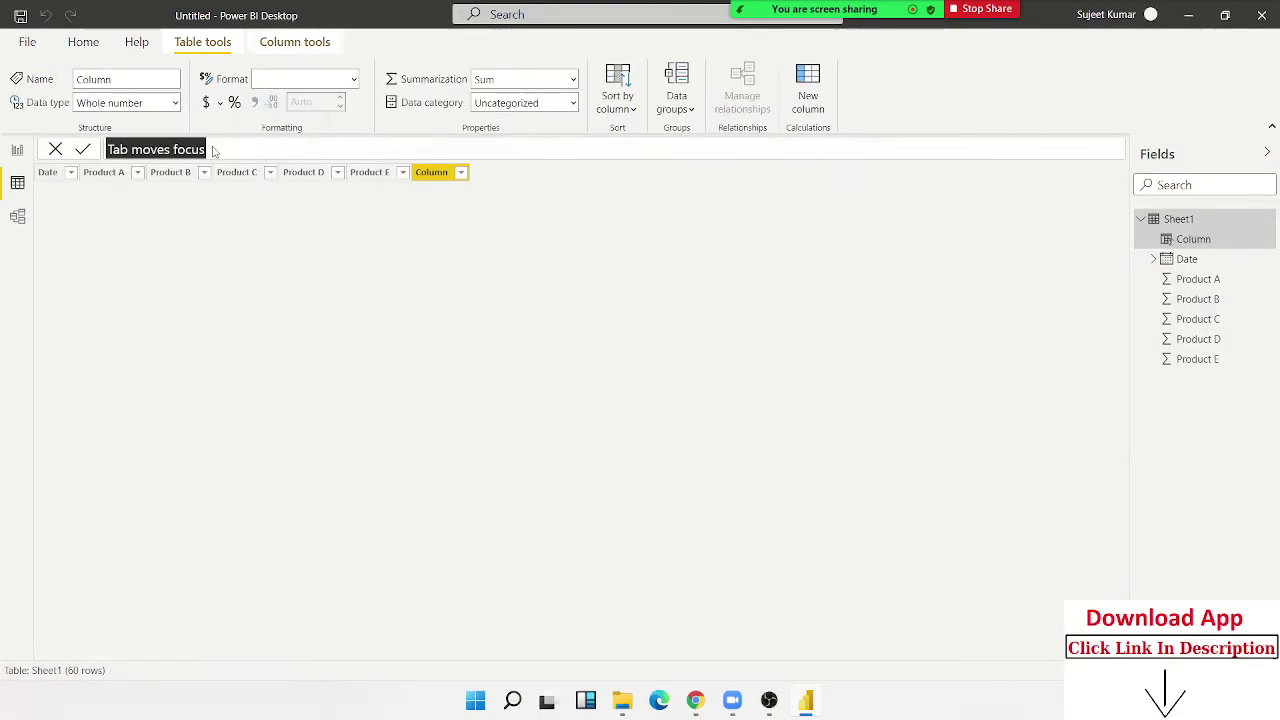
pyautogui.doubleClick(132, 146)
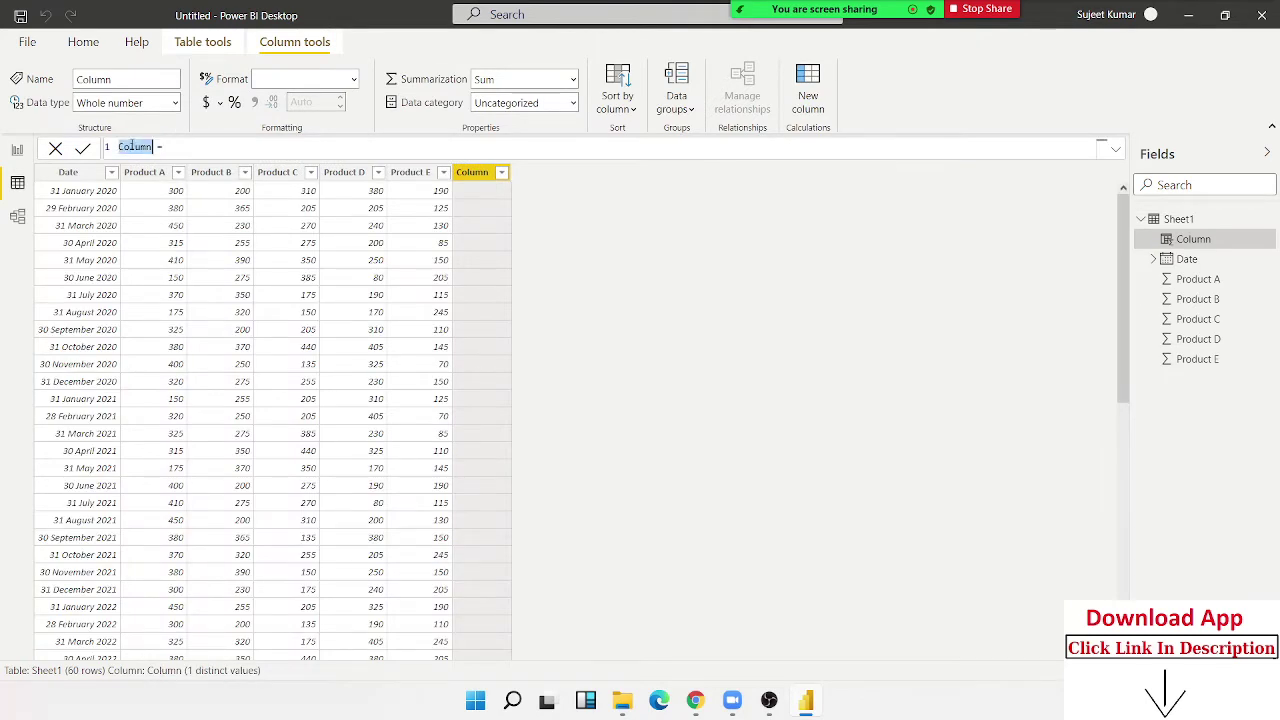
pyautogui.write('Month = ')
pyautogui.write('dat')
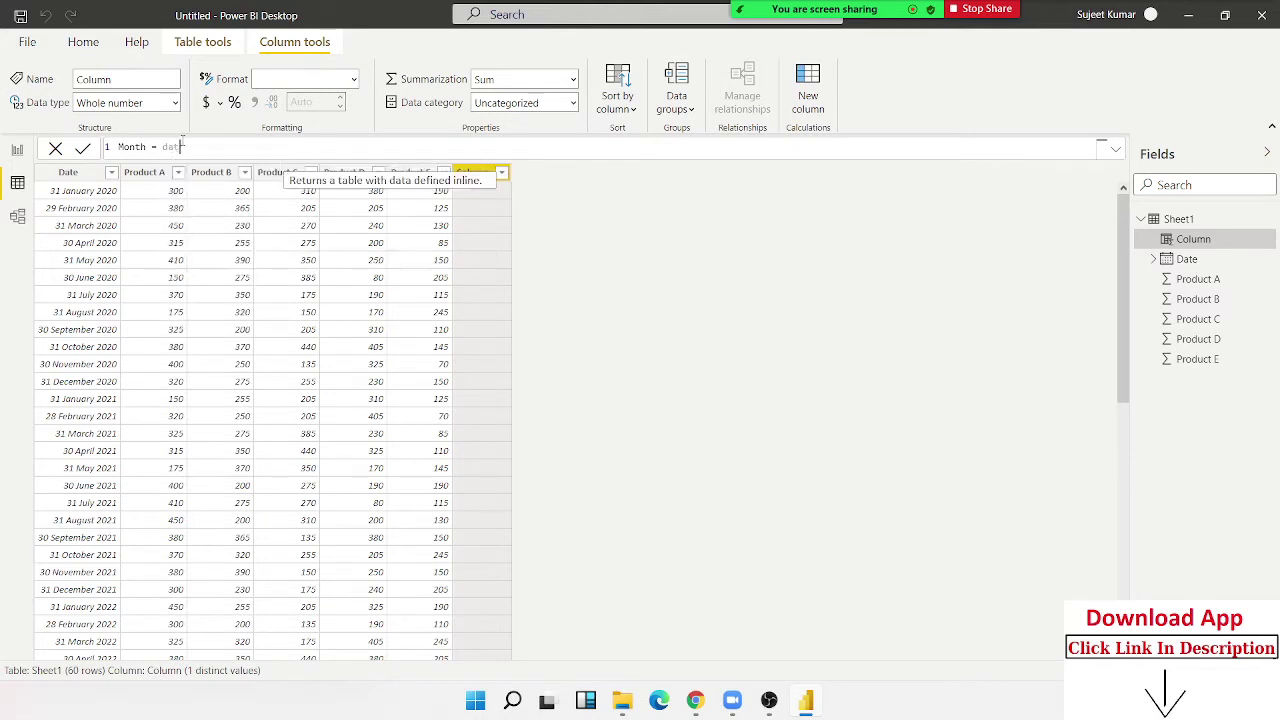
pyautogui.write('e')
pyautogui.press('Down')
pyautogui.press('Down')
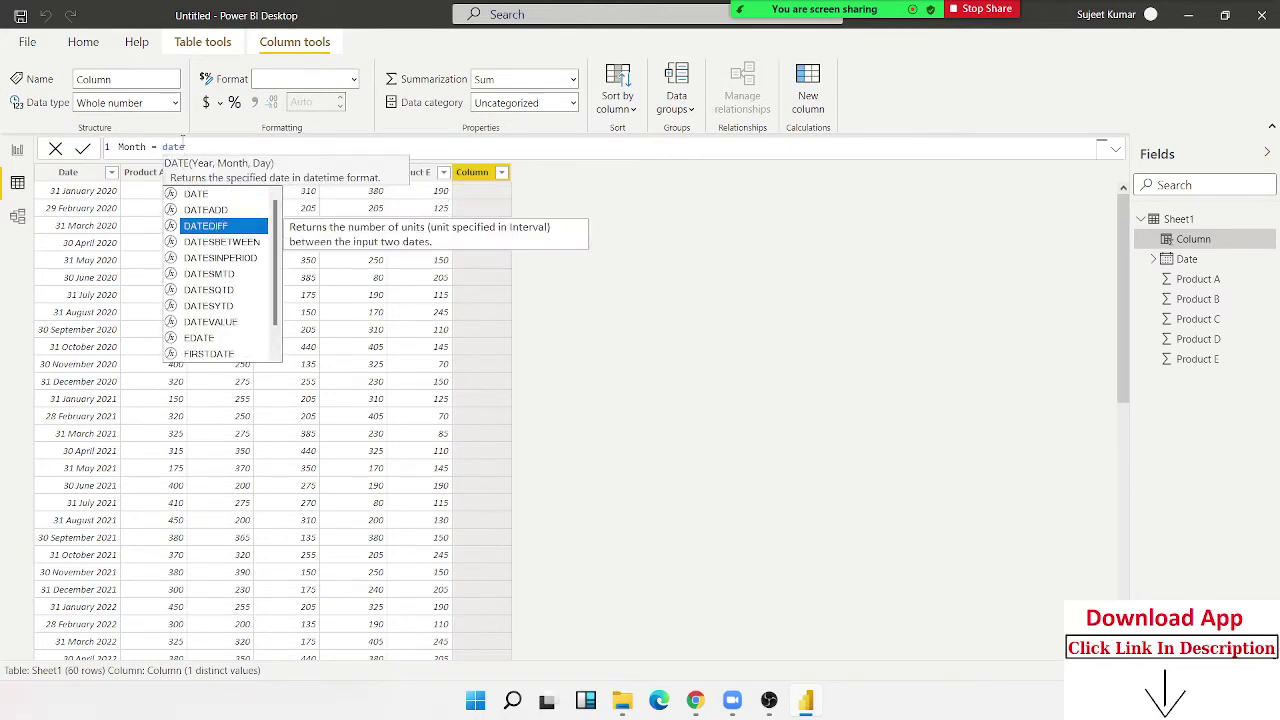
pyautogui.press('Down')
pyautogui.press('Down')
pyautogui.press('Down')
pyautogui.press('Down')
pyautogui.press('Down')
pyautogui.press('Tab')
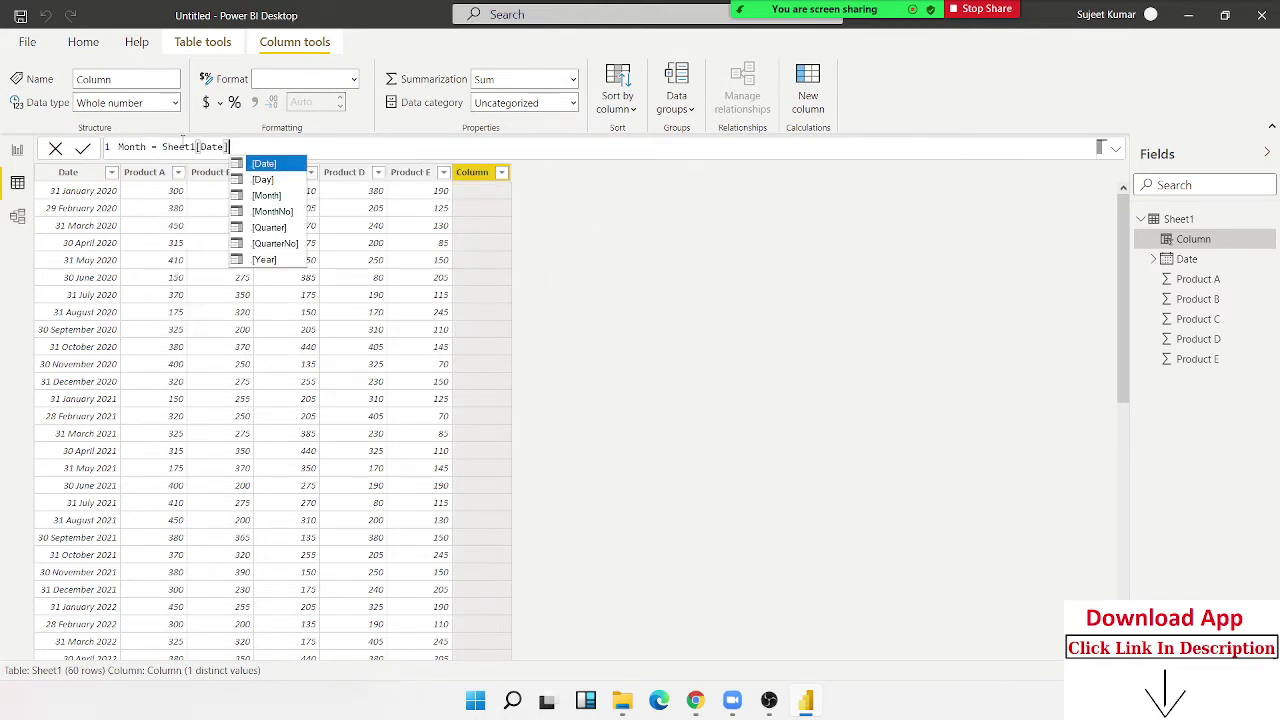
pyautogui.press('Down')
pyautogui.press('Down')
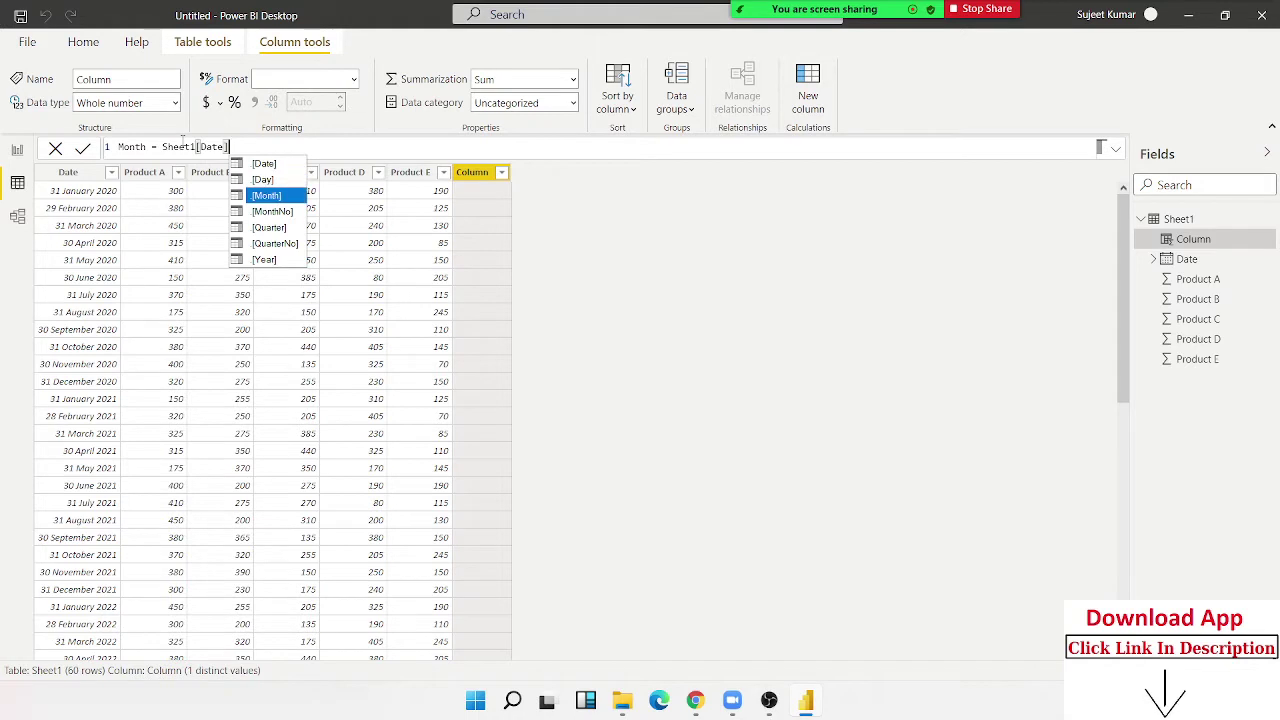
pyautogui.press('Tab')
pyautogui.write(')')
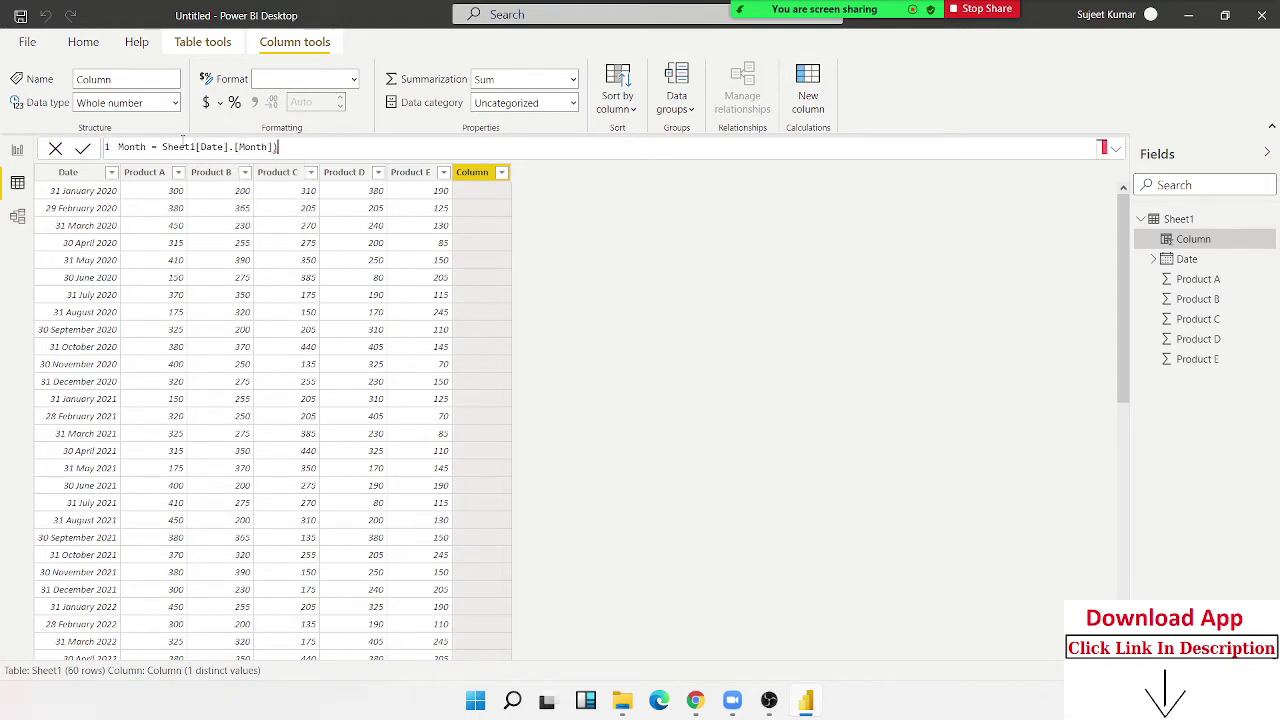
pyautogui.press('Return')
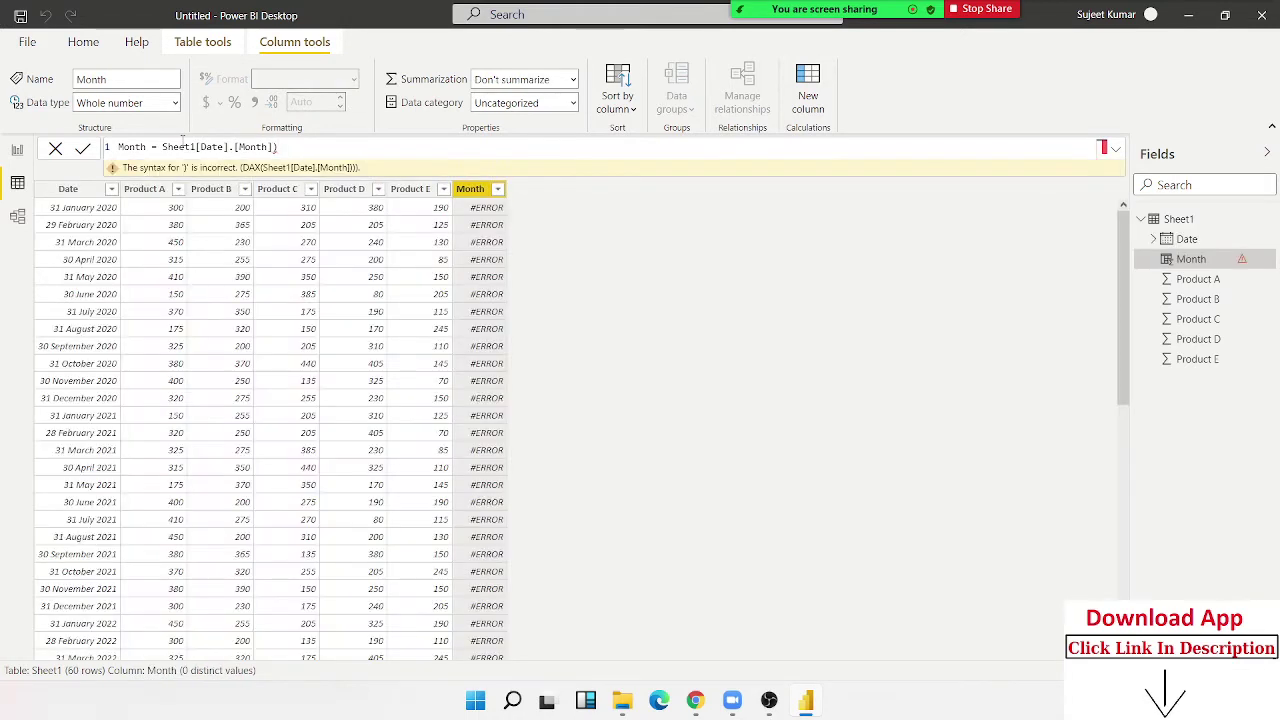
# Remove the extra closing parenthesis from the Month formula and commit it
pyautogui.click(303, 149)
pyautogui.press('BackSpace')
pyautogui.press('Return')
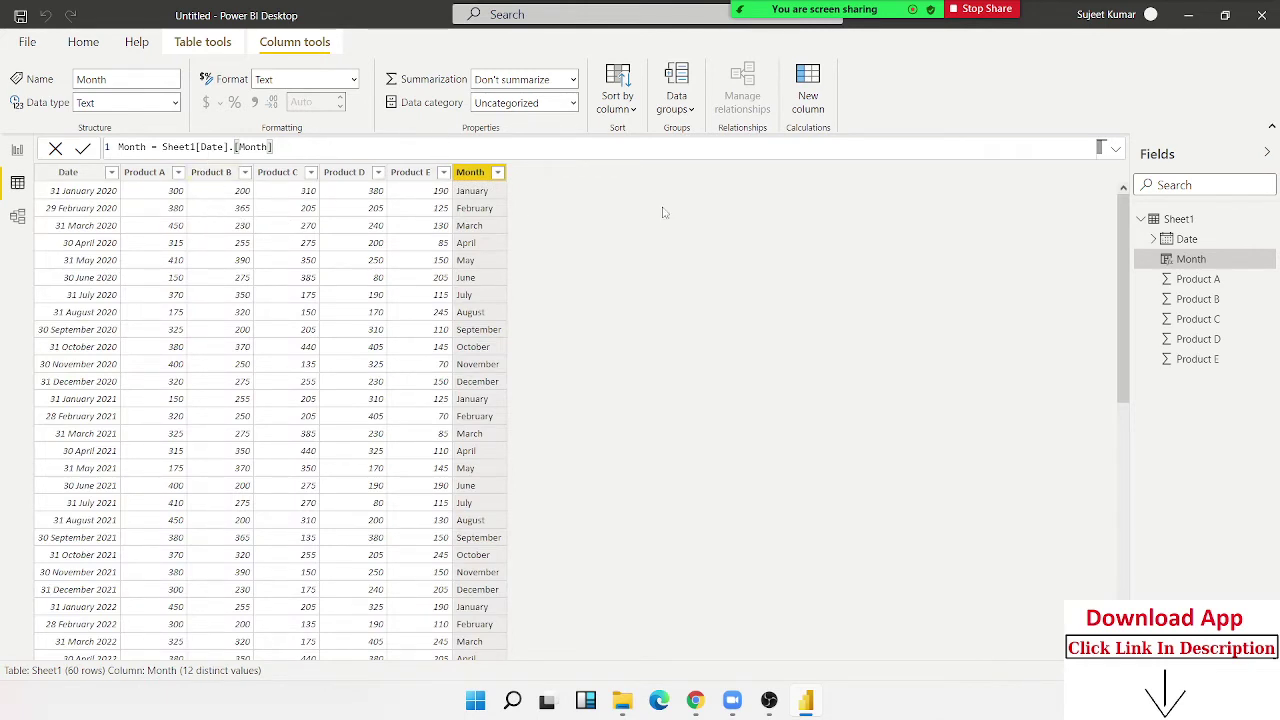
# Start a Total_sales column adding Sheet1[Product A], [Product B] and [Product C]
pyautogui.click(808, 105)
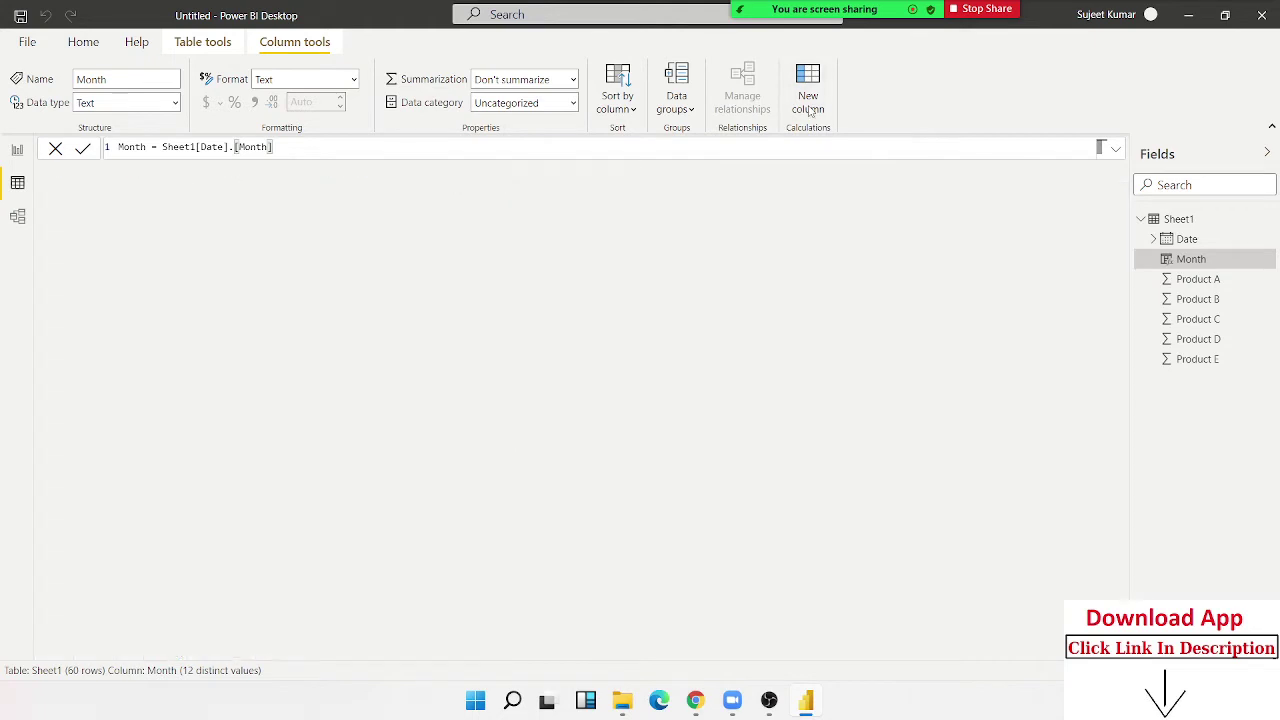
pyautogui.click(130, 146)
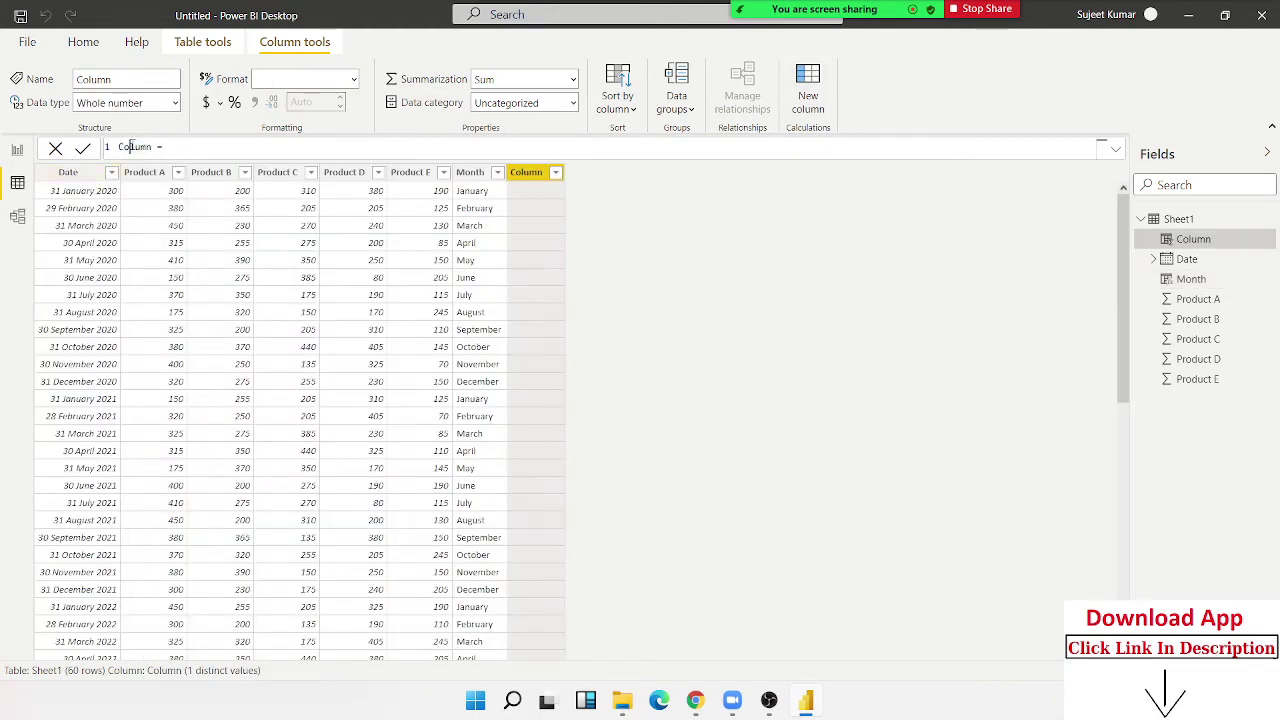
pyautogui.doubleClick(130, 146)
pyautogui.write('Tota')
pyautogui.write('_sal')
pyautogui.write('es')
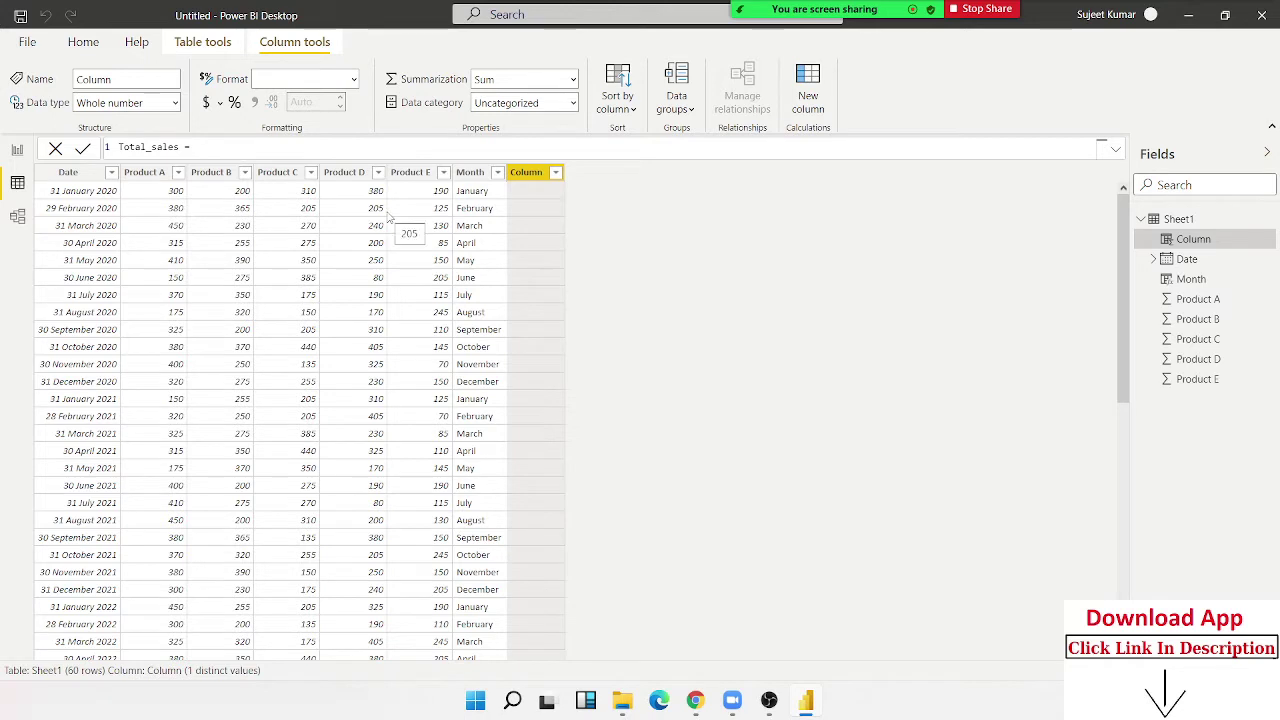
pyautogui.write('pr')
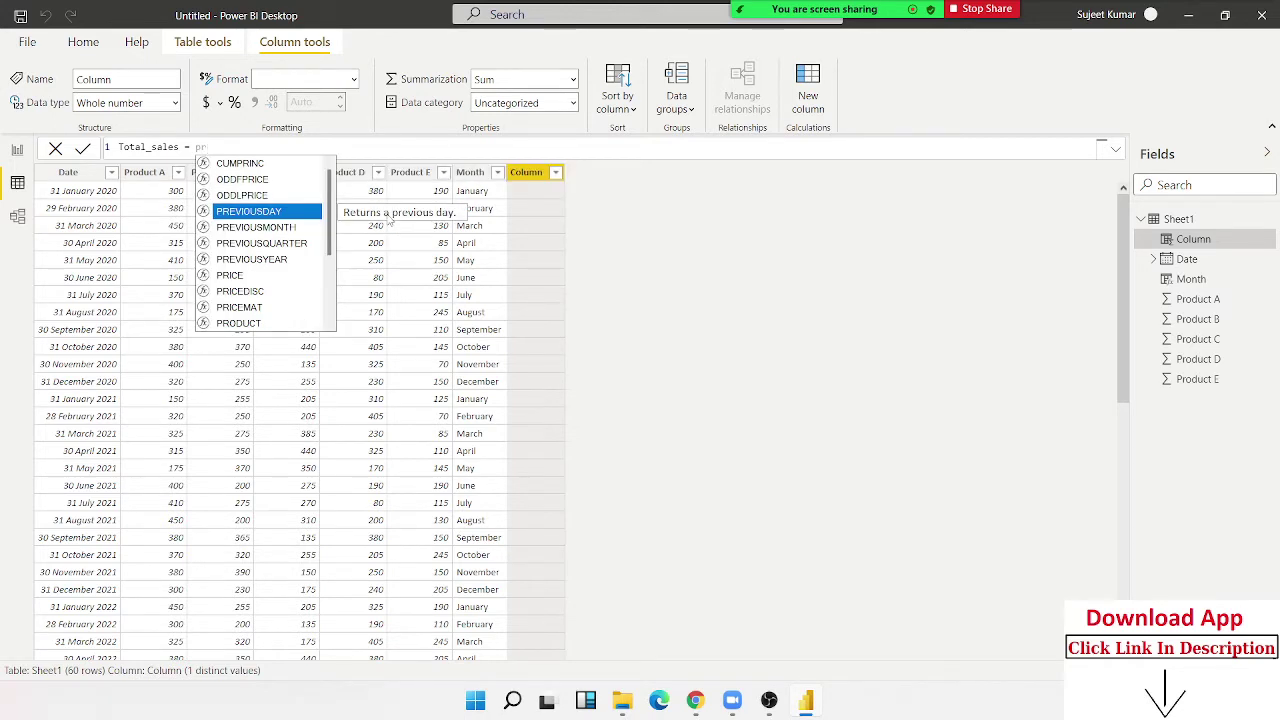
pyautogui.write('od')
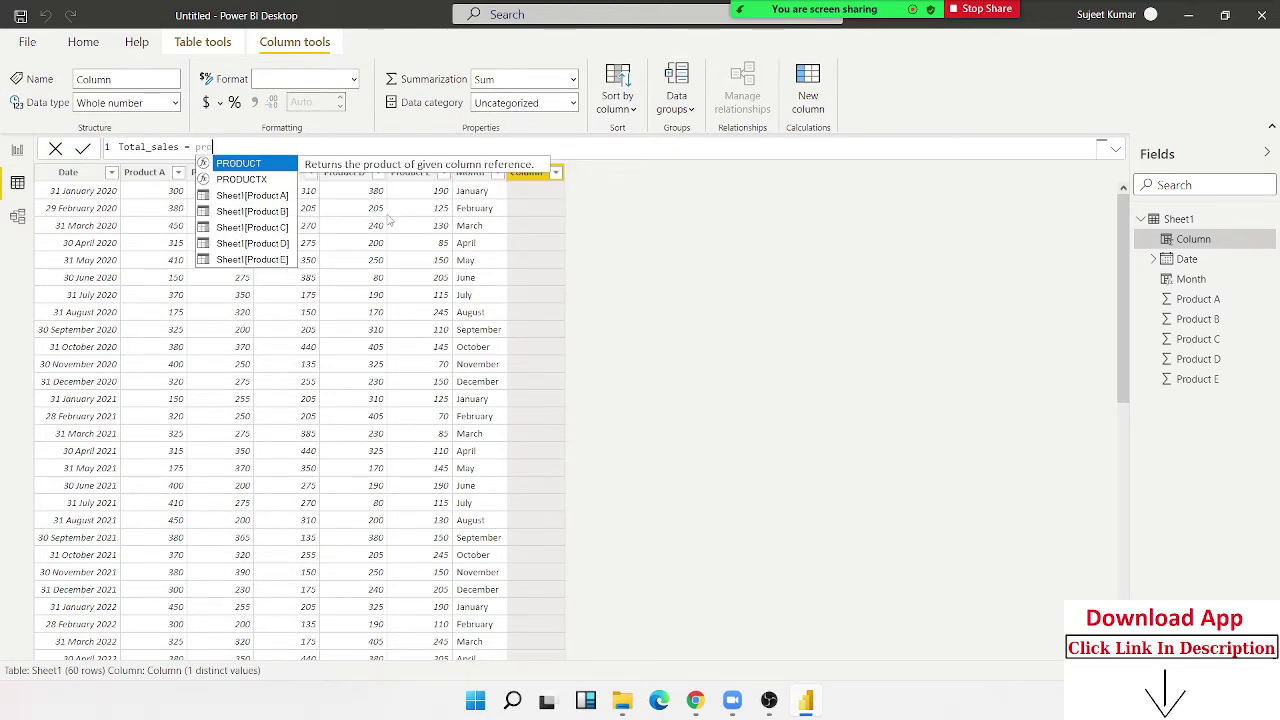
pyautogui.press('Down')
pyautogui.press('Down')
pyautogui.press('Tab')
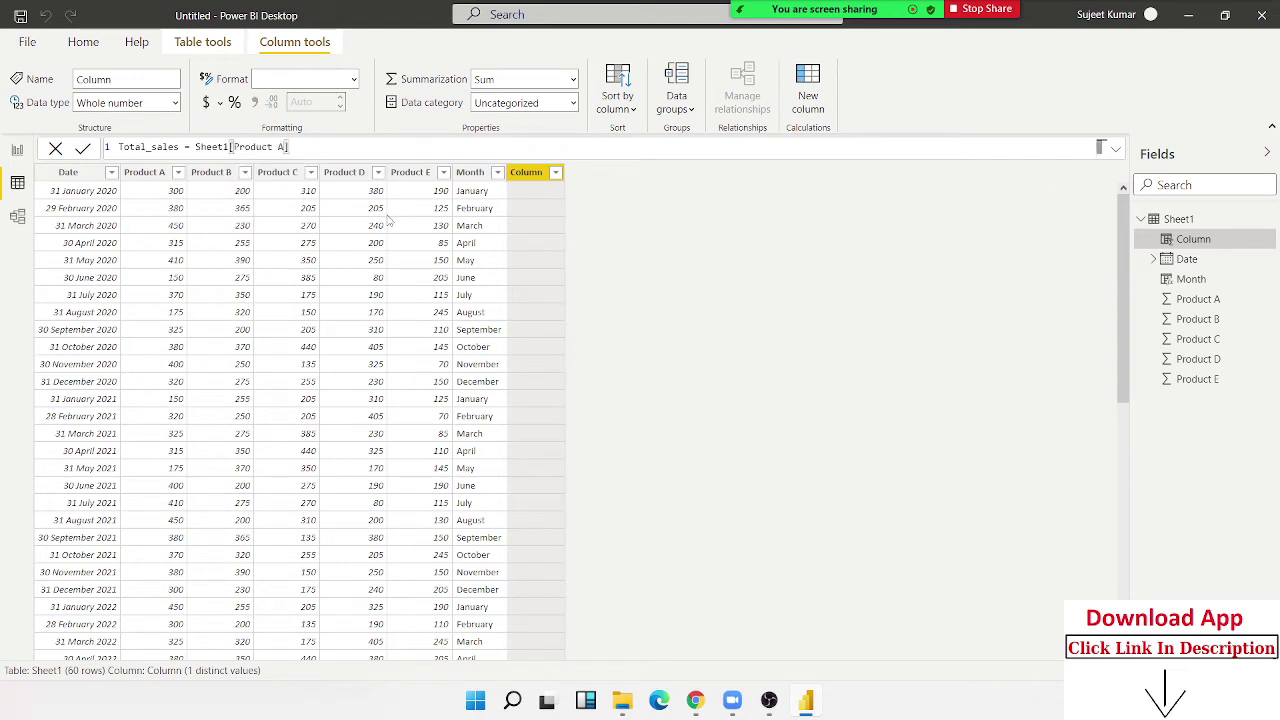
pyautogui.write('+pro')
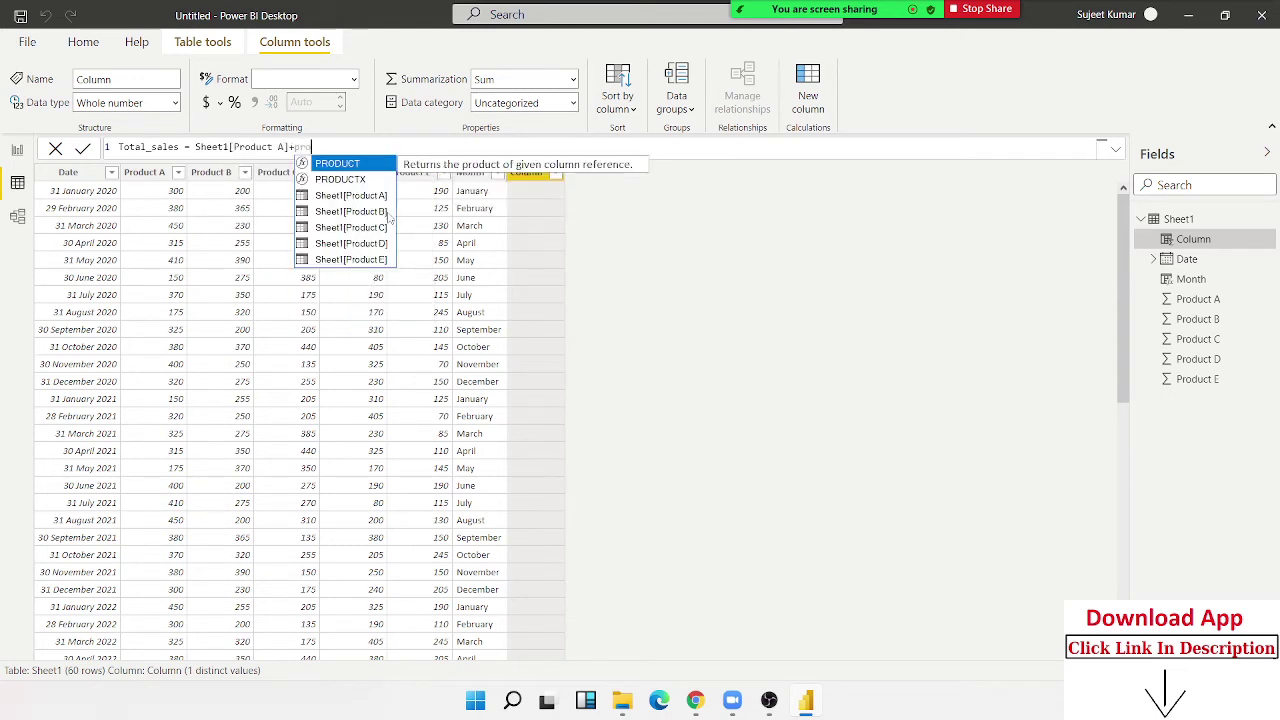
pyautogui.press('Down')
pyautogui.press('Down')
pyautogui.press('Down')
pyautogui.click(389, 216)
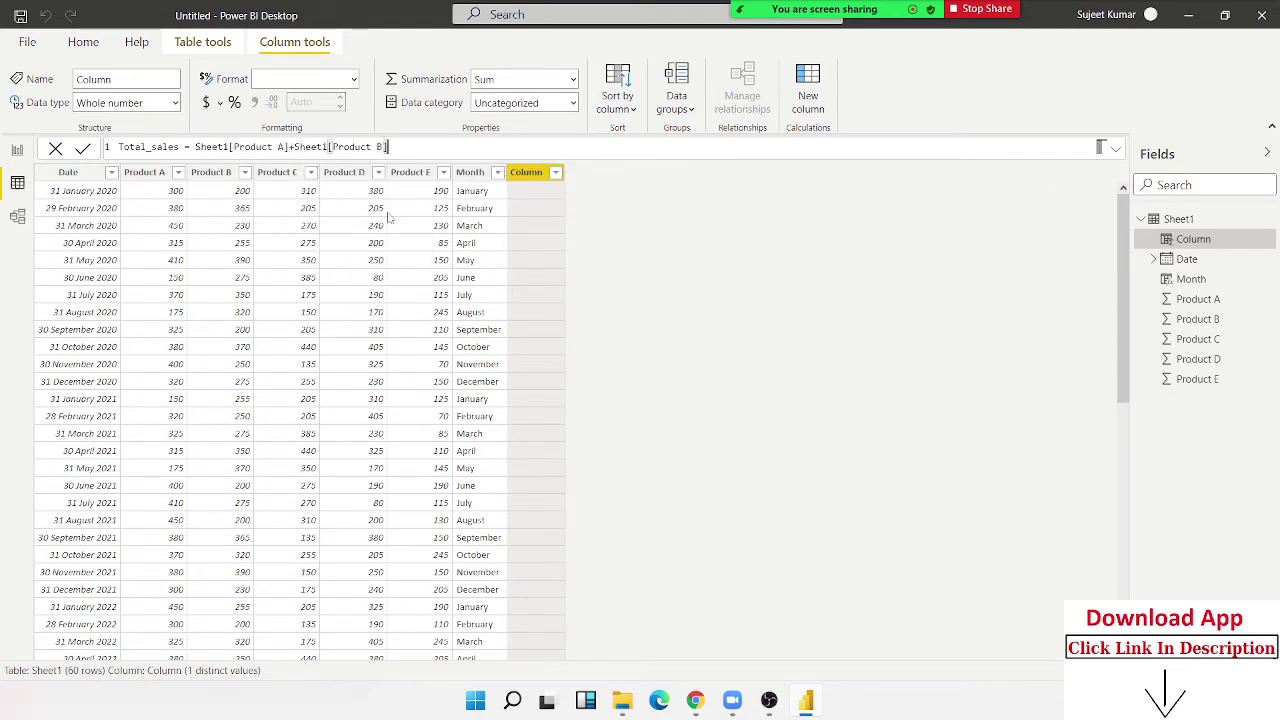
pyautogui.write('+pr')
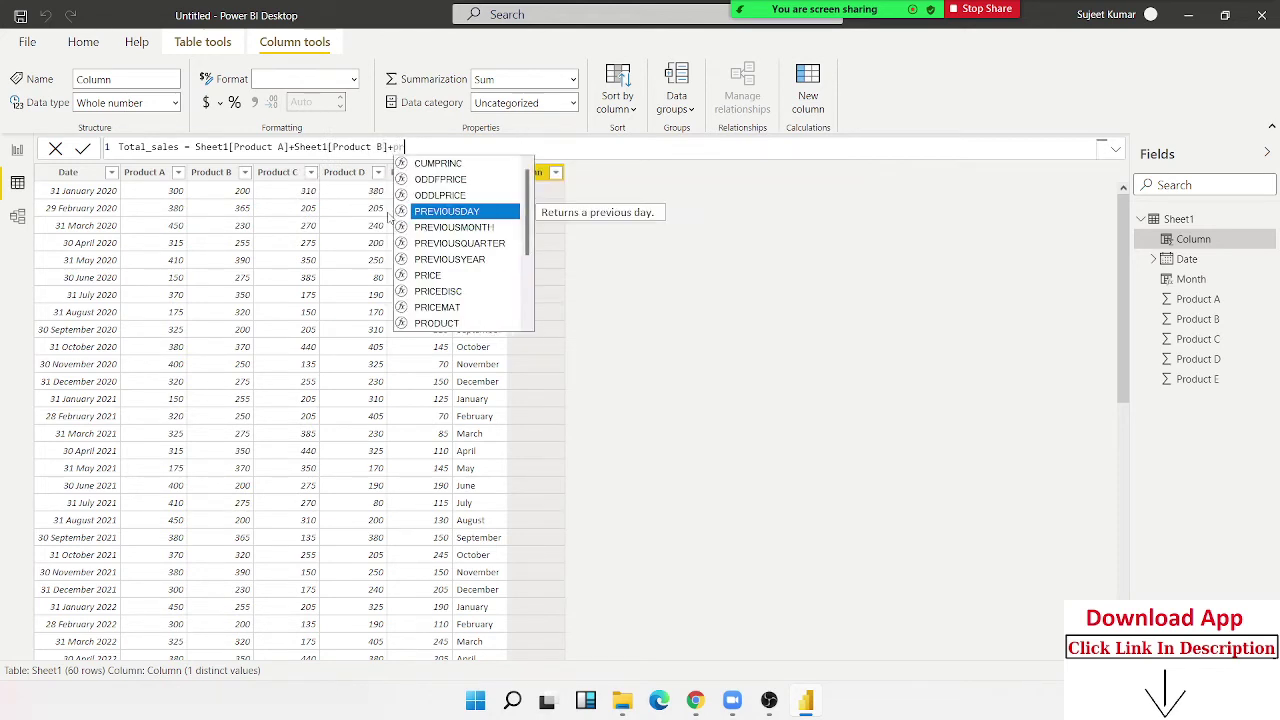
pyautogui.write('o')
pyautogui.press('Down')
pyautogui.press('Down')
pyautogui.press('Down')
pyautogui.press('Down')
pyautogui.press('Tab')
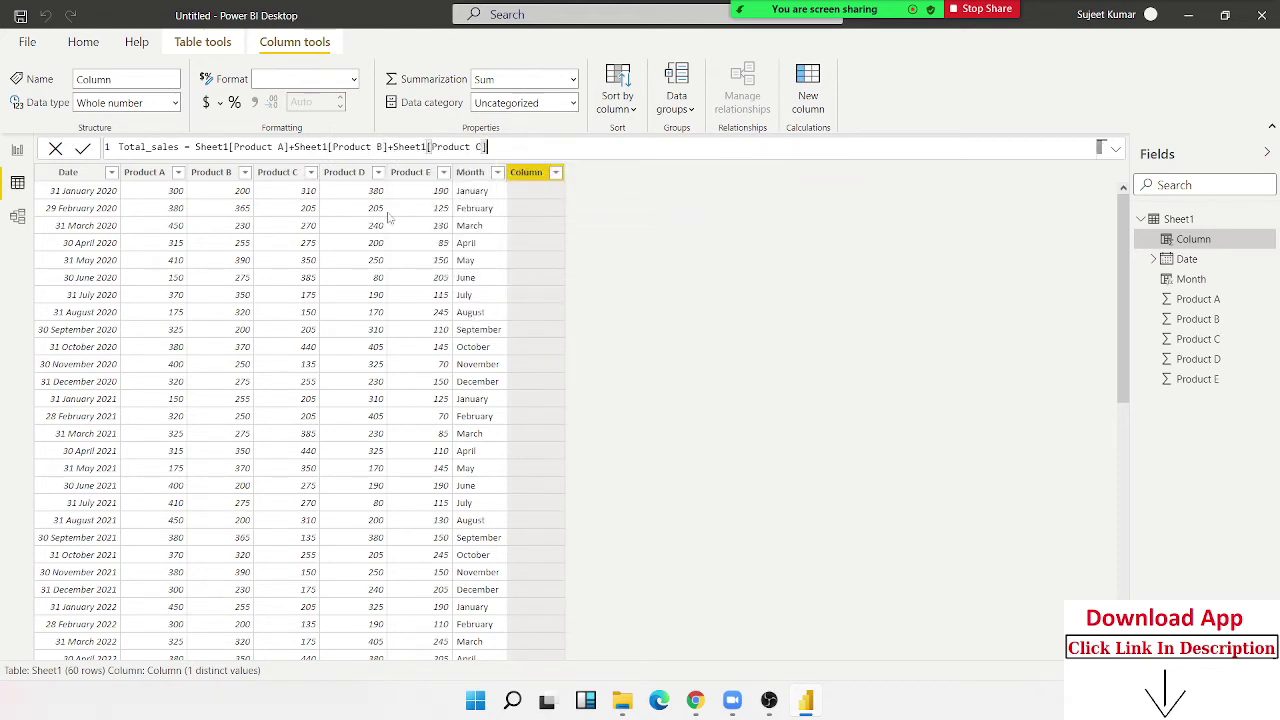
# Complete the Total_sales sum with Product D and Product E, commit it, and show Report view
pyautogui.write('+pro')
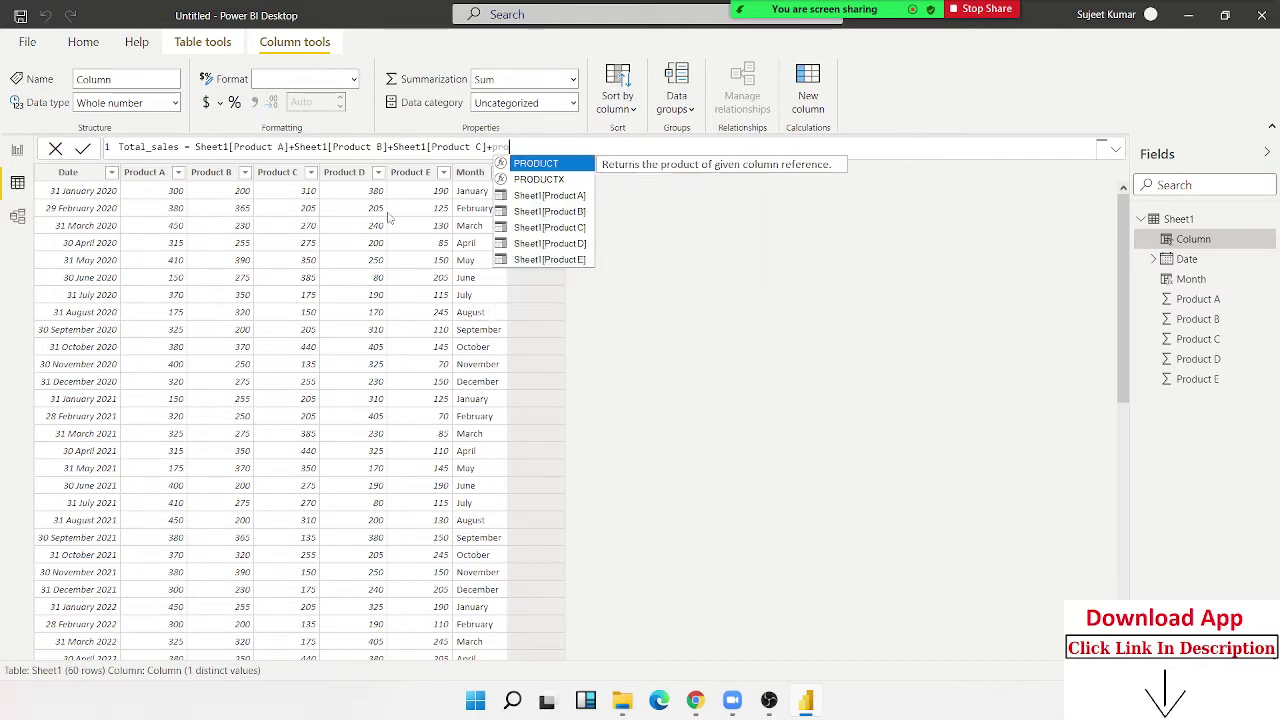
pyautogui.press('Down')
pyautogui.press('Down')
pyautogui.press('Down')
pyautogui.press('Down')
pyautogui.press('Down')
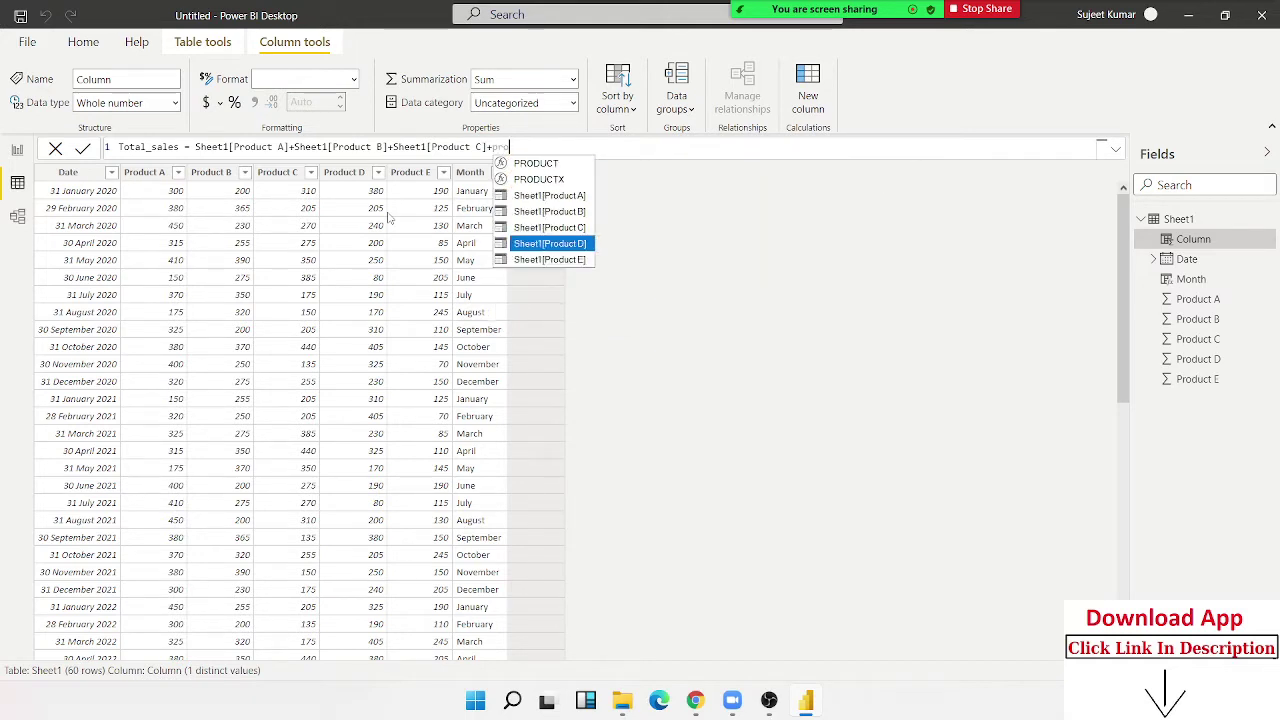
pyautogui.press('Tab')
pyautogui.write('+pro')
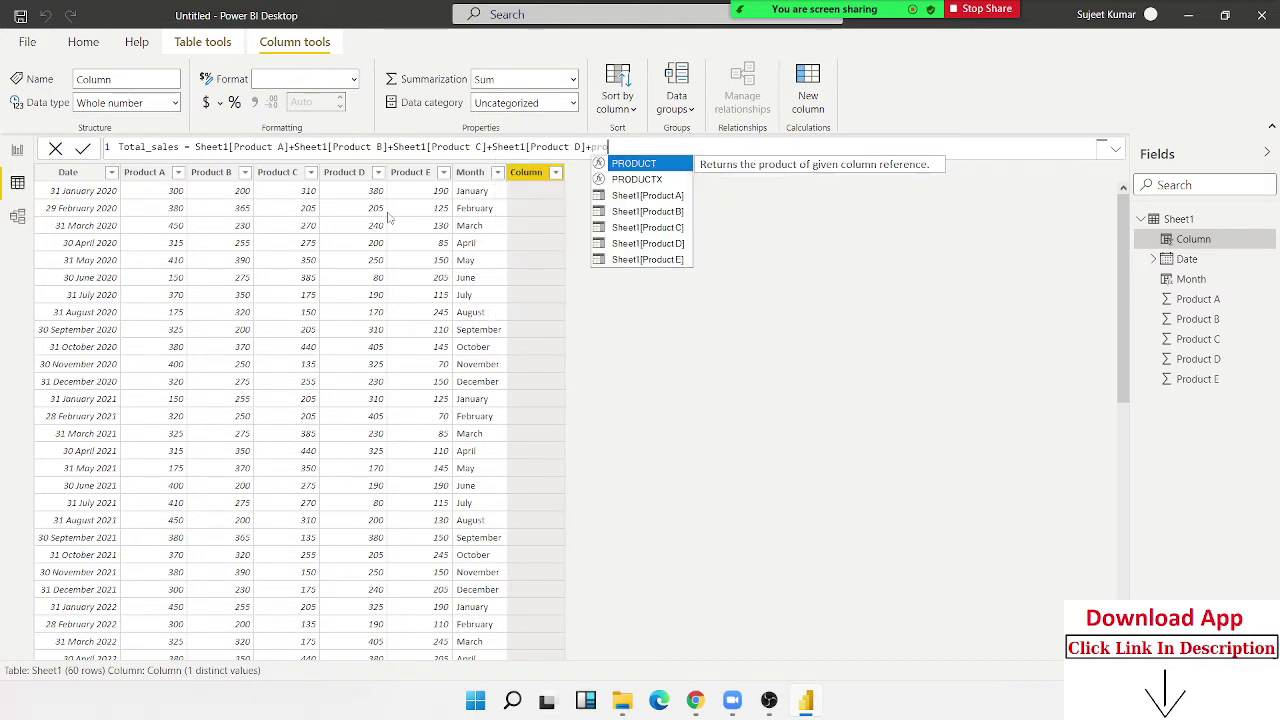
pyautogui.press('Down')
pyautogui.press('Down')
pyautogui.press('Down')
pyautogui.press('Down')
pyautogui.press('Down')
pyautogui.press('Down')
pyautogui.press('Escape')
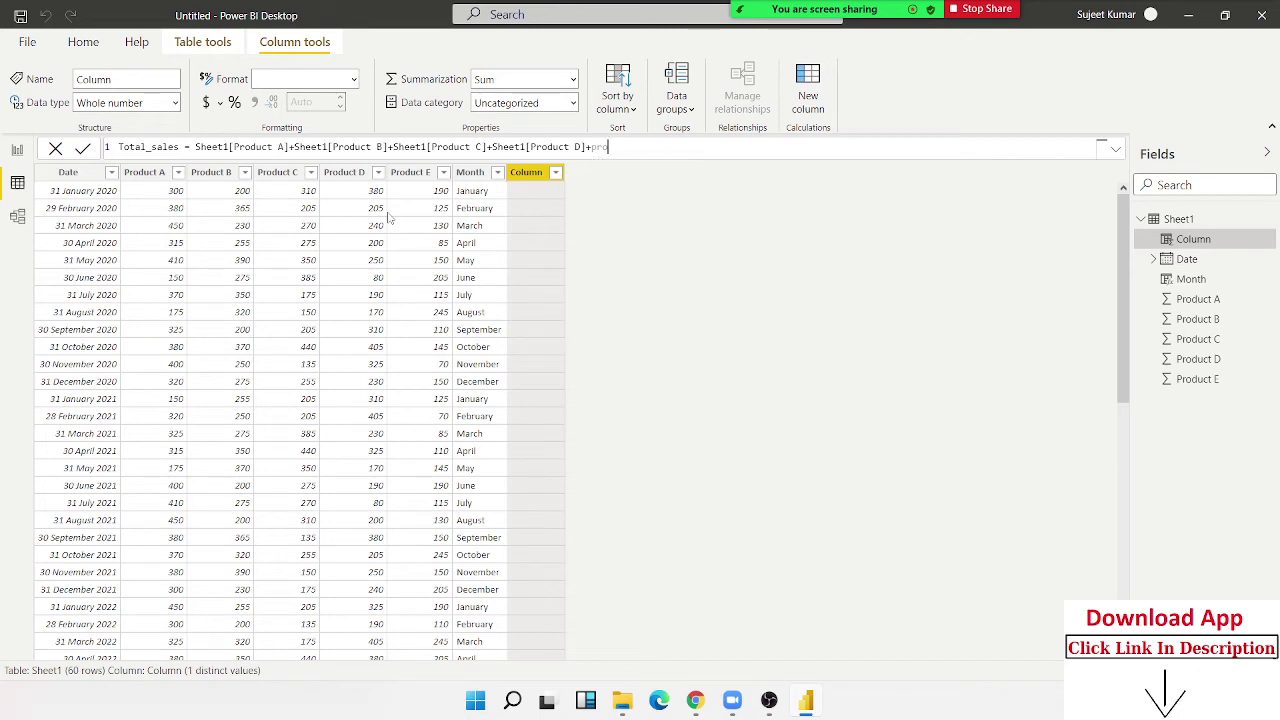
pyautogui.press('Tab')
pyautogui.press('Return')
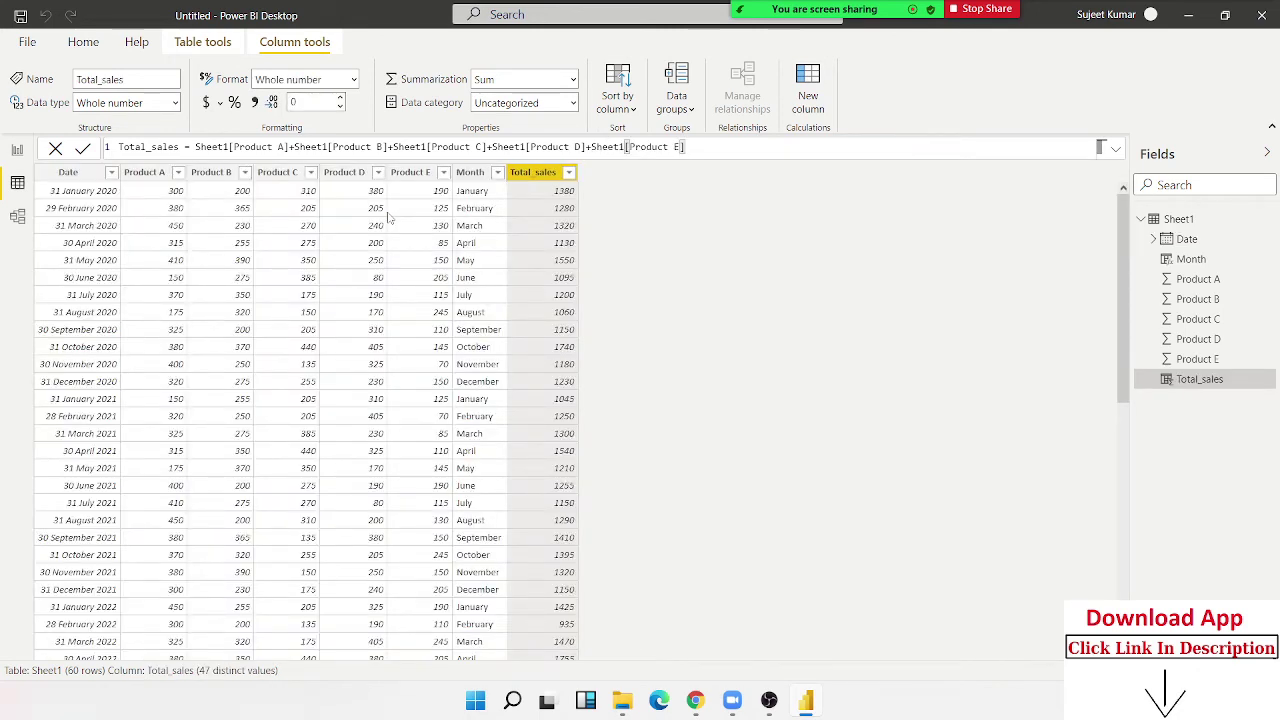
pyautogui.click(18, 152)
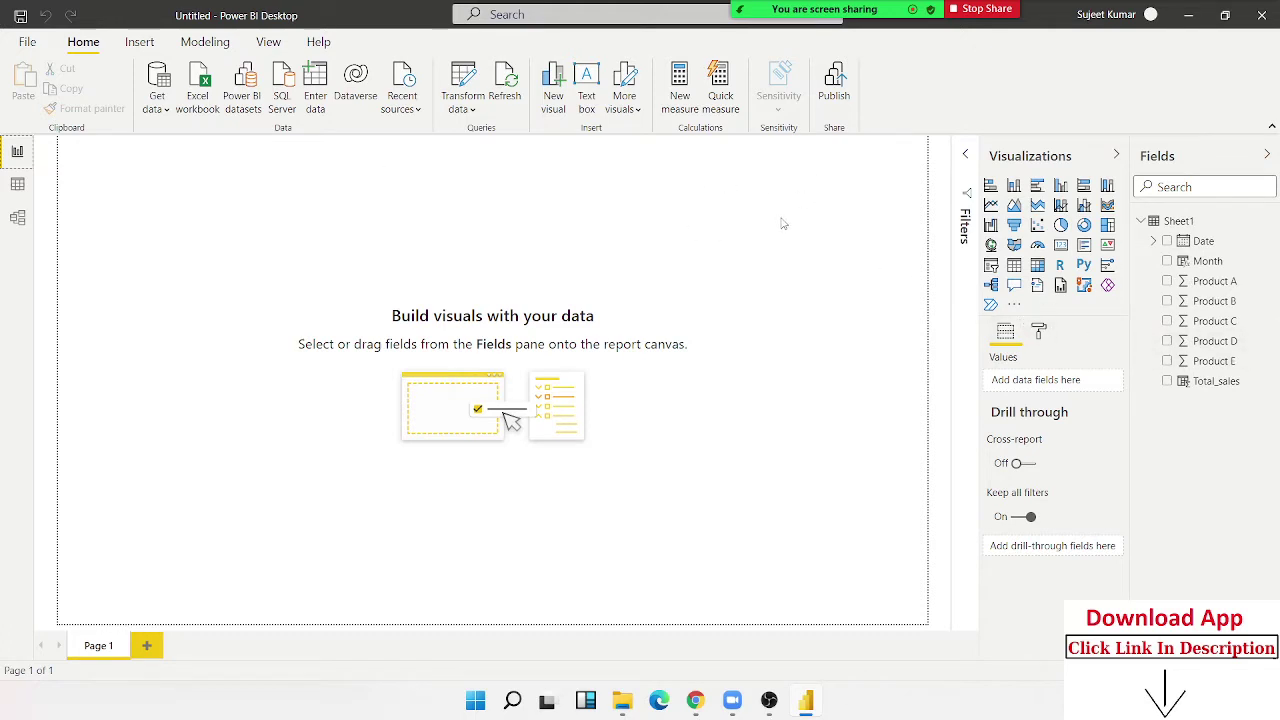
# Add a wide text box strip and type the title 'Sales Compire Report 2020 vs 2021'
pyautogui.click(590, 97)
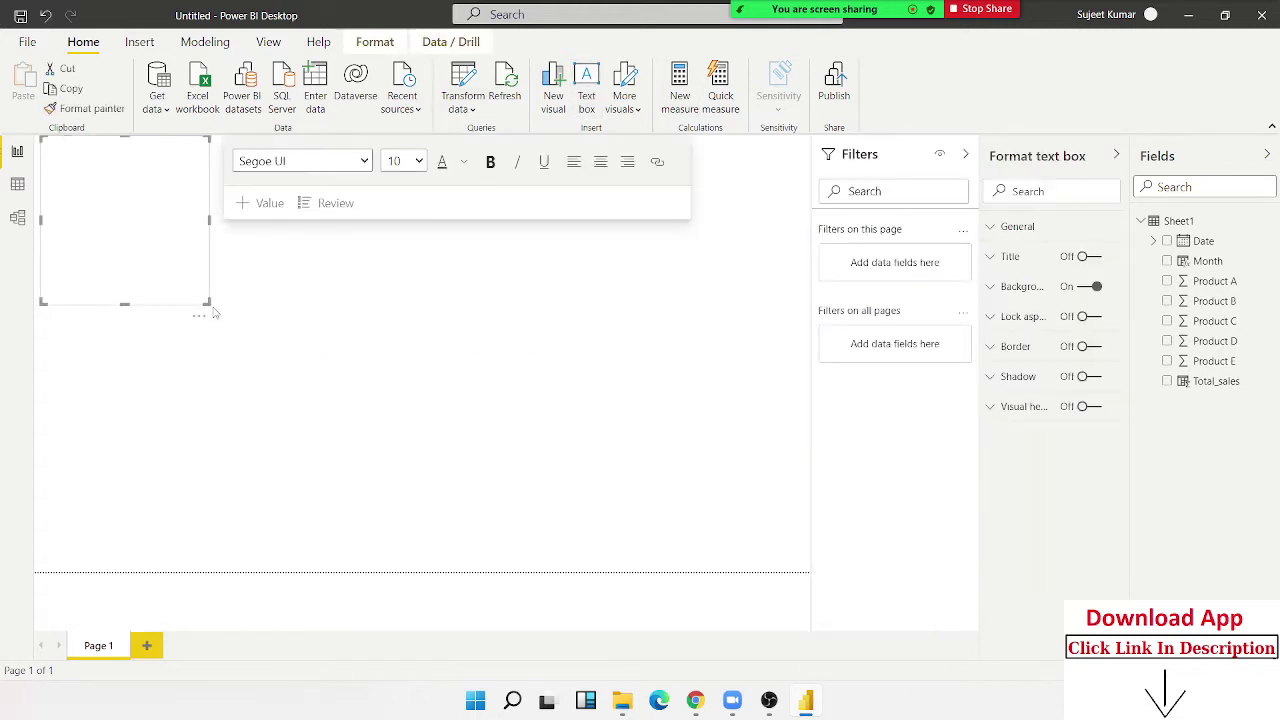
pyautogui.moveTo(209, 304); pyautogui.dragTo(735, 198)
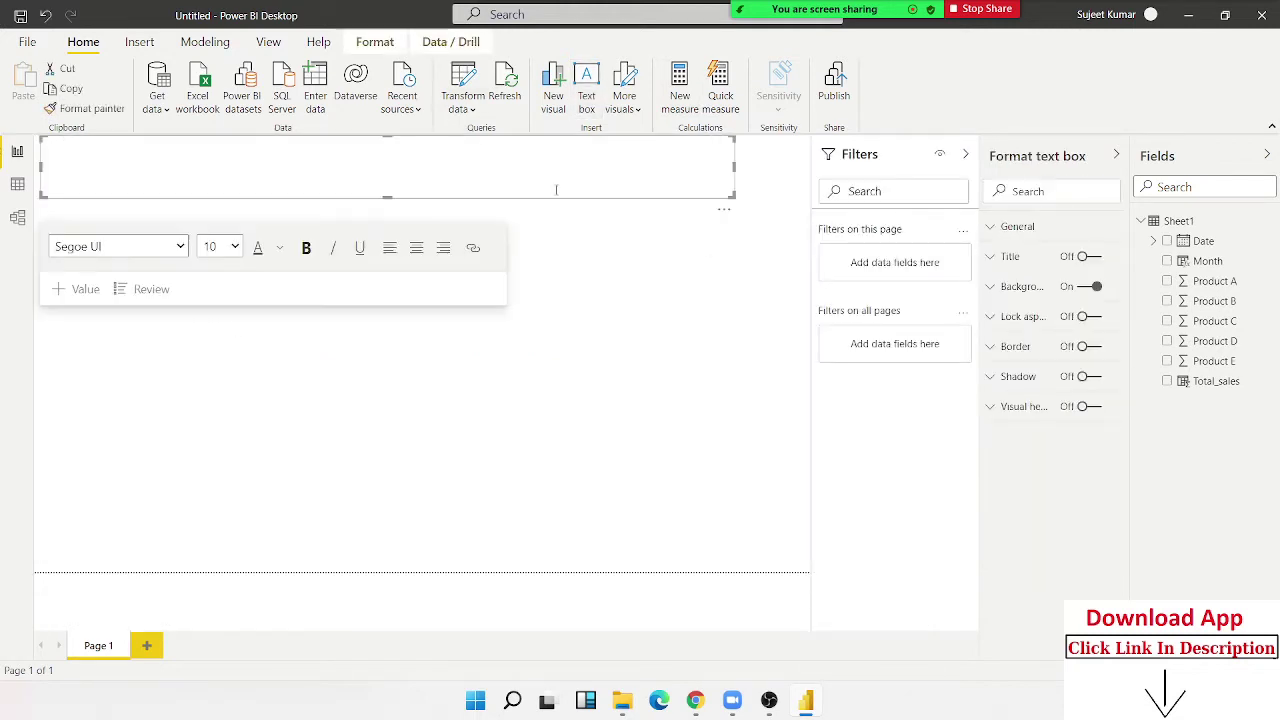
pyautogui.click(188, 168)
pyautogui.write('es Compare')
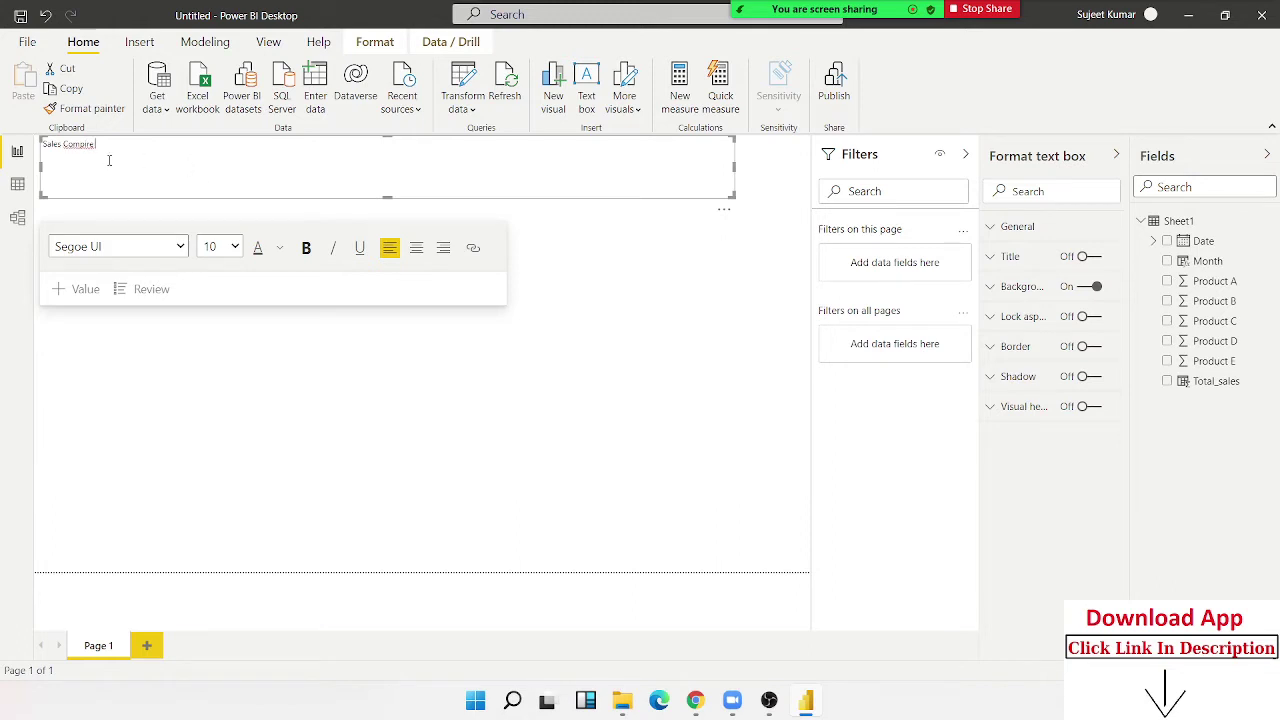
# Correct the title text so it reads 'Sales Compire Report 2020 vs 2021'
pyautogui.rightClick(88, 146)
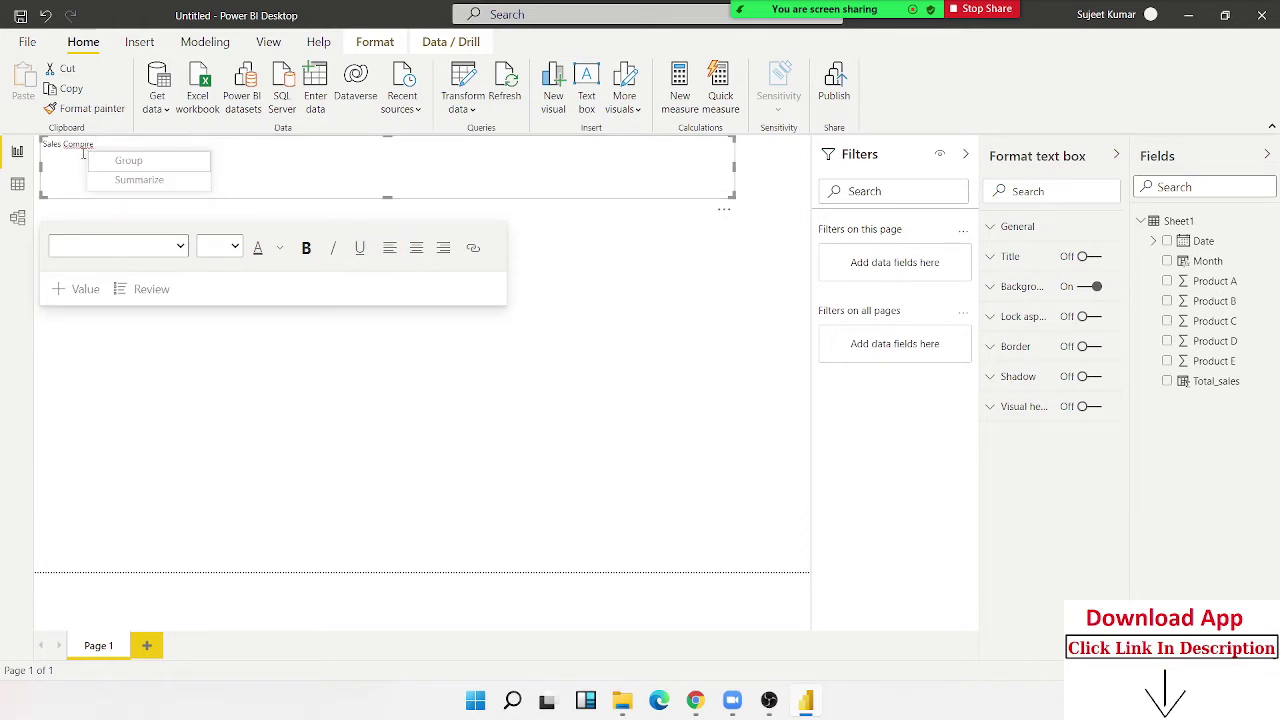
pyautogui.rightClick(79, 145)
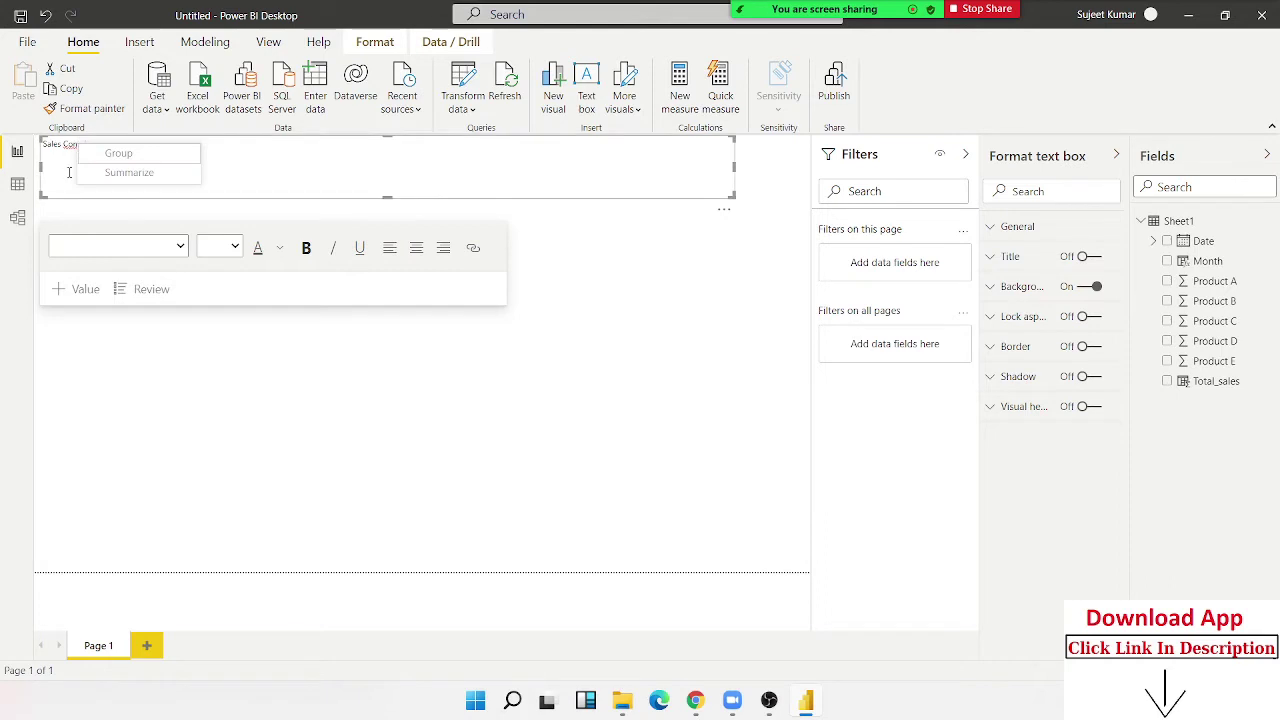
pyautogui.click(75, 165)
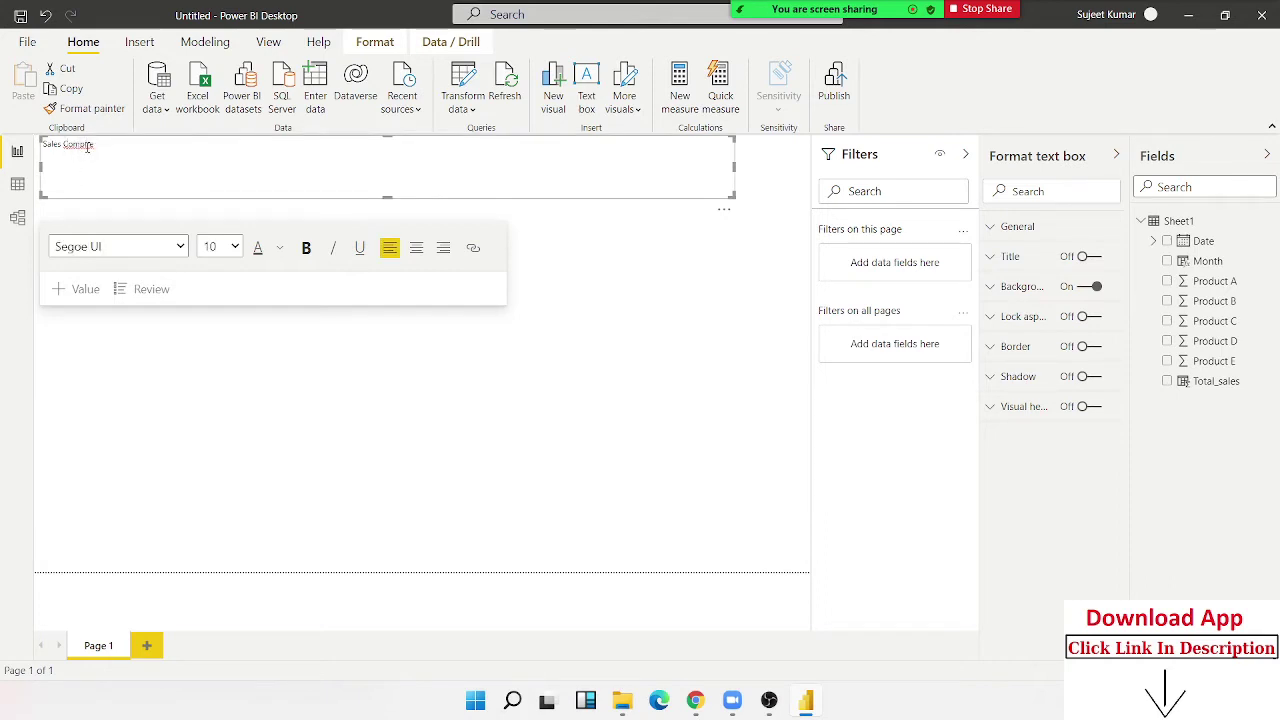
pyautogui.rightClick(88, 146)
pyautogui.doubleClick(86, 145)
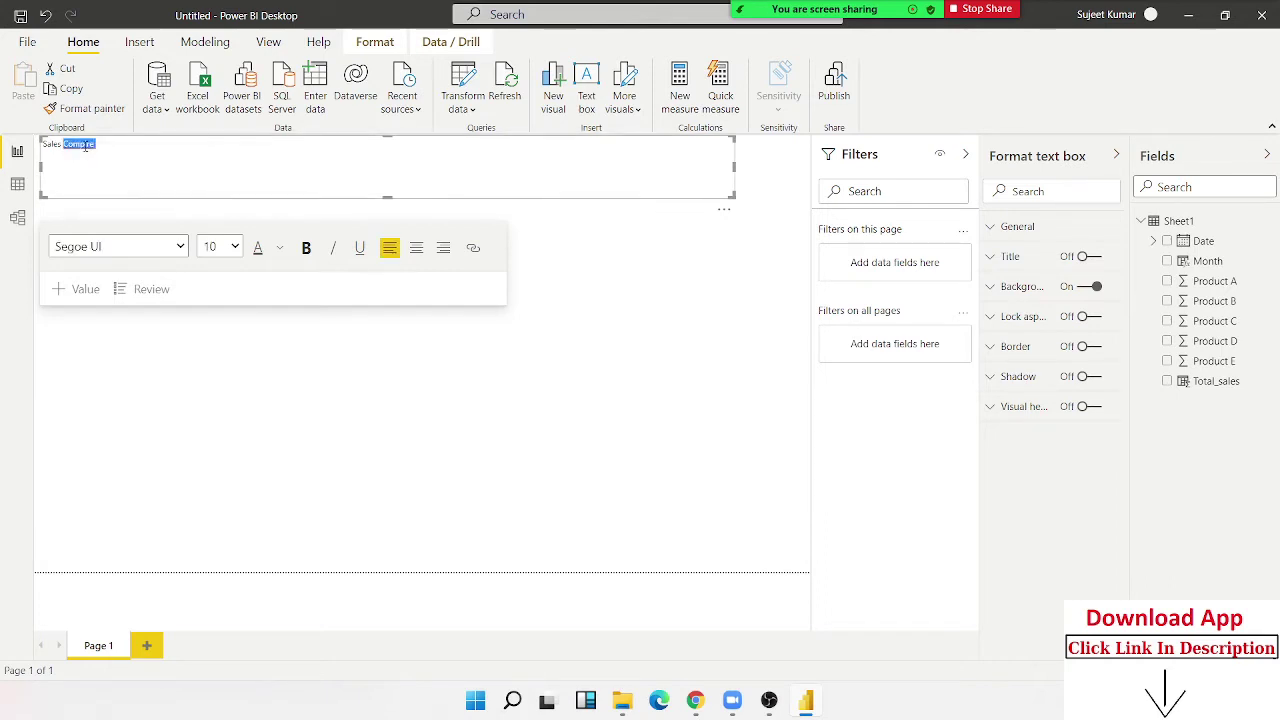
pyautogui.click(140, 145)
pyautogui.press('BackSpace')
pyautogui.press('BackSpace')
pyautogui.write('e')
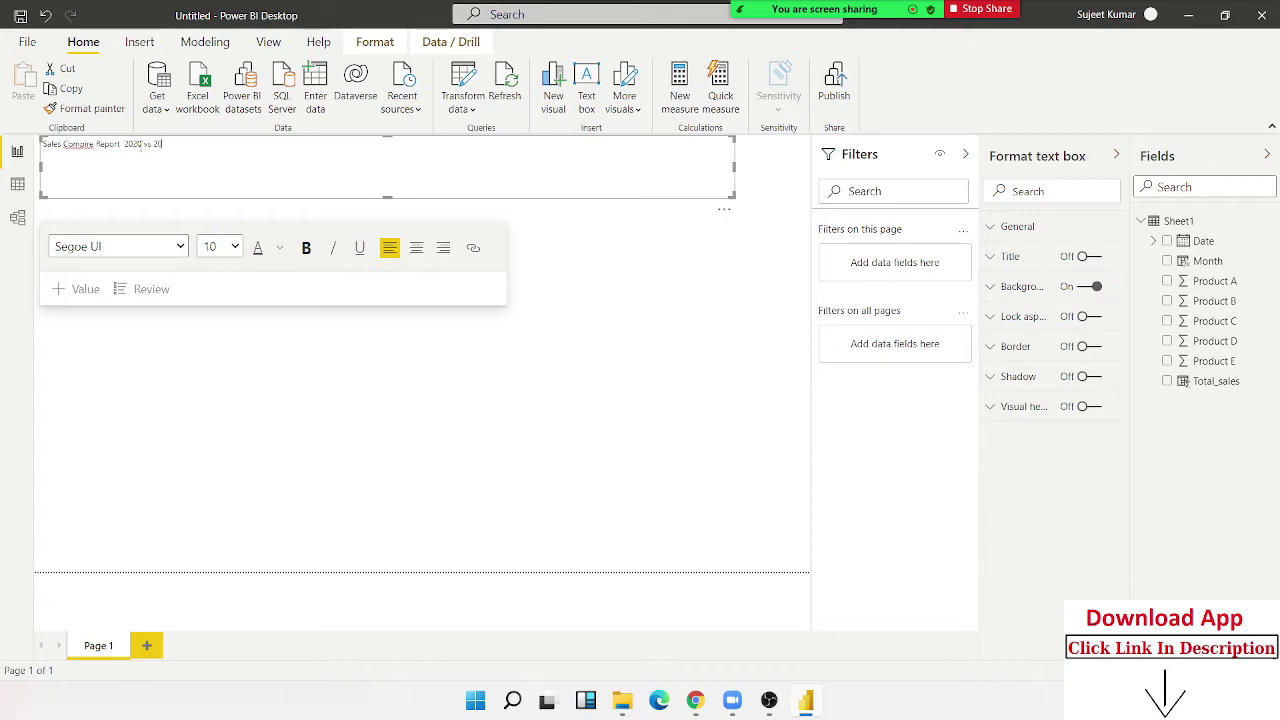
pyautogui.rightClick(84, 148)
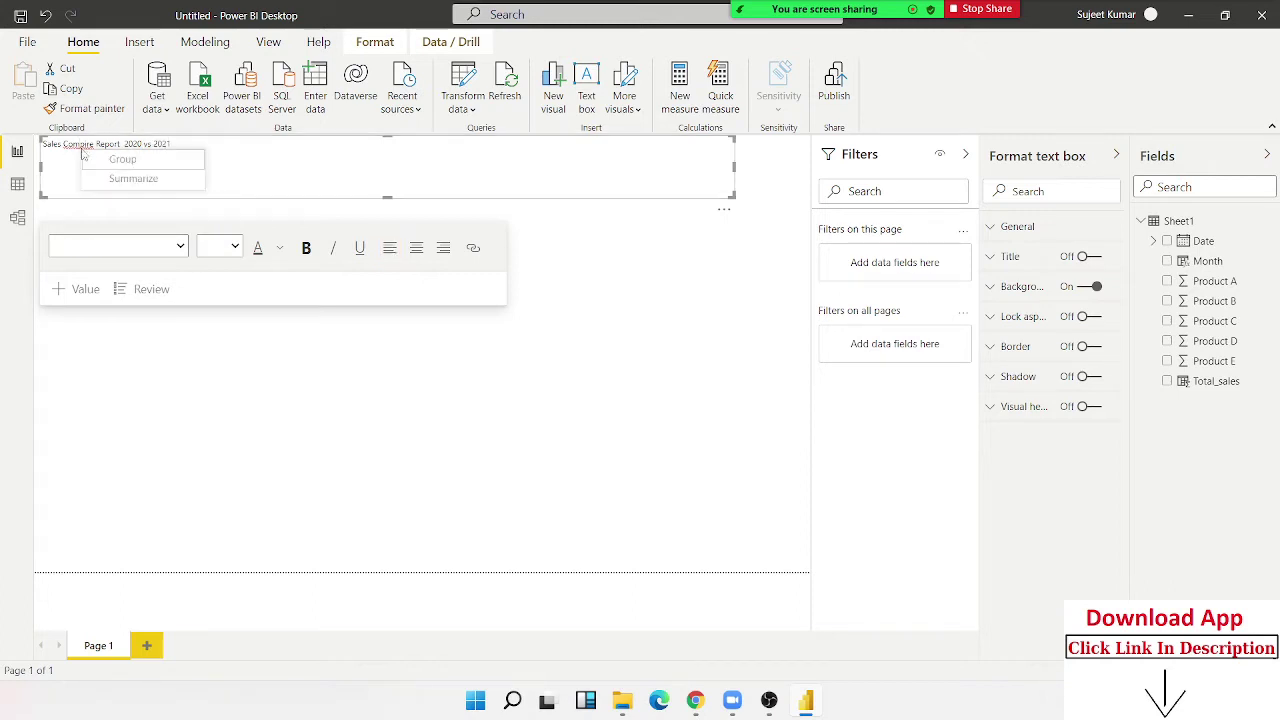
pyautogui.click(75, 162)
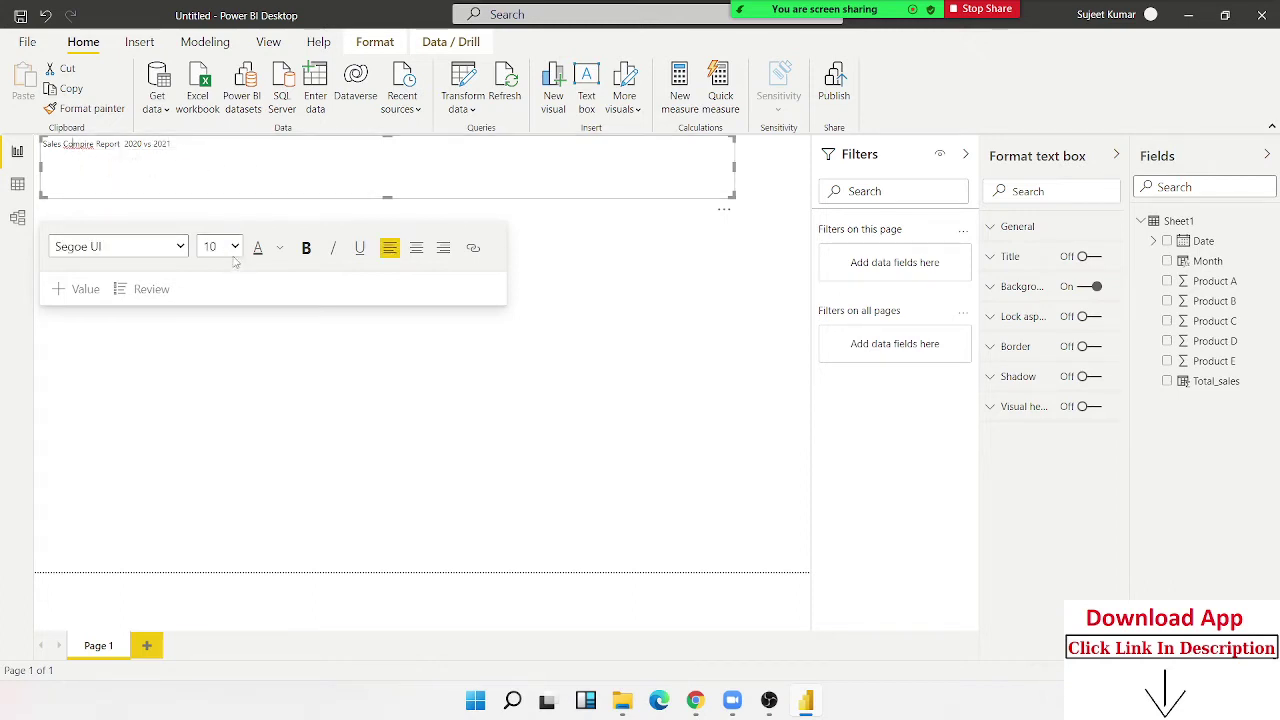
# Set the whole title text to font size 40
pyautogui.moveTo(173, 145); pyautogui.dragTo(33, 148)
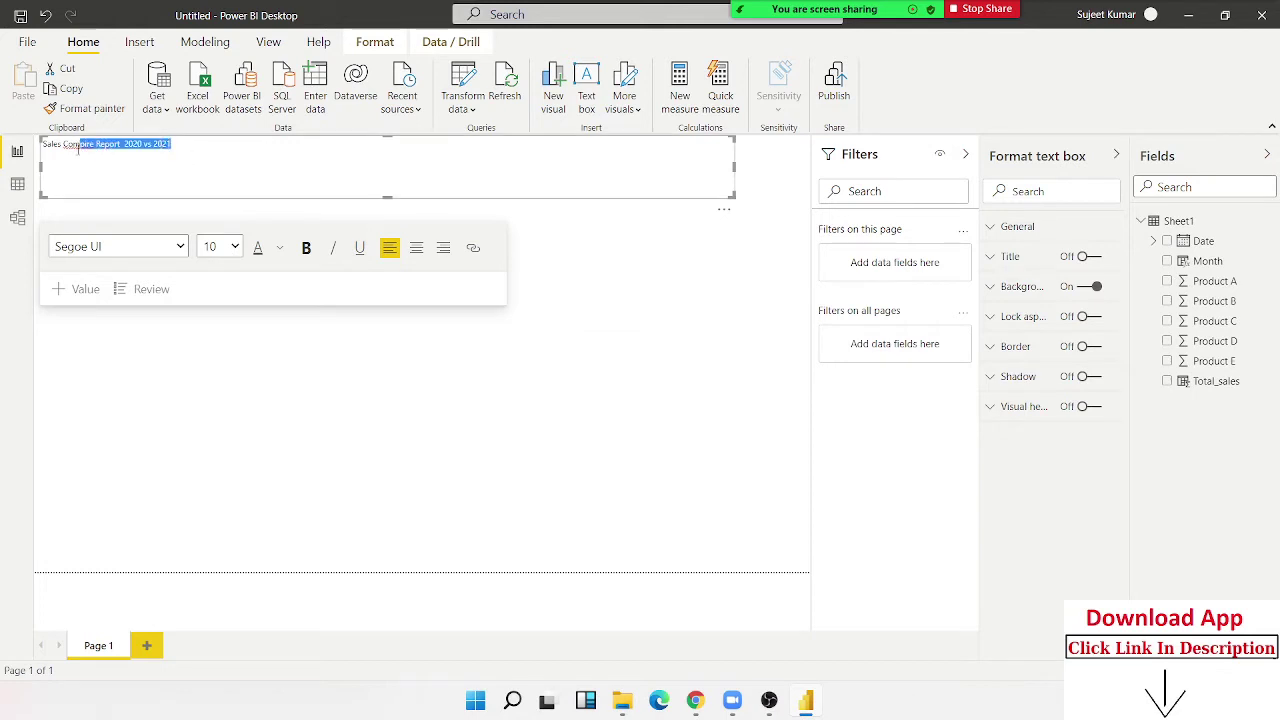
pyautogui.click(229, 250)
pyautogui.click(209, 499)
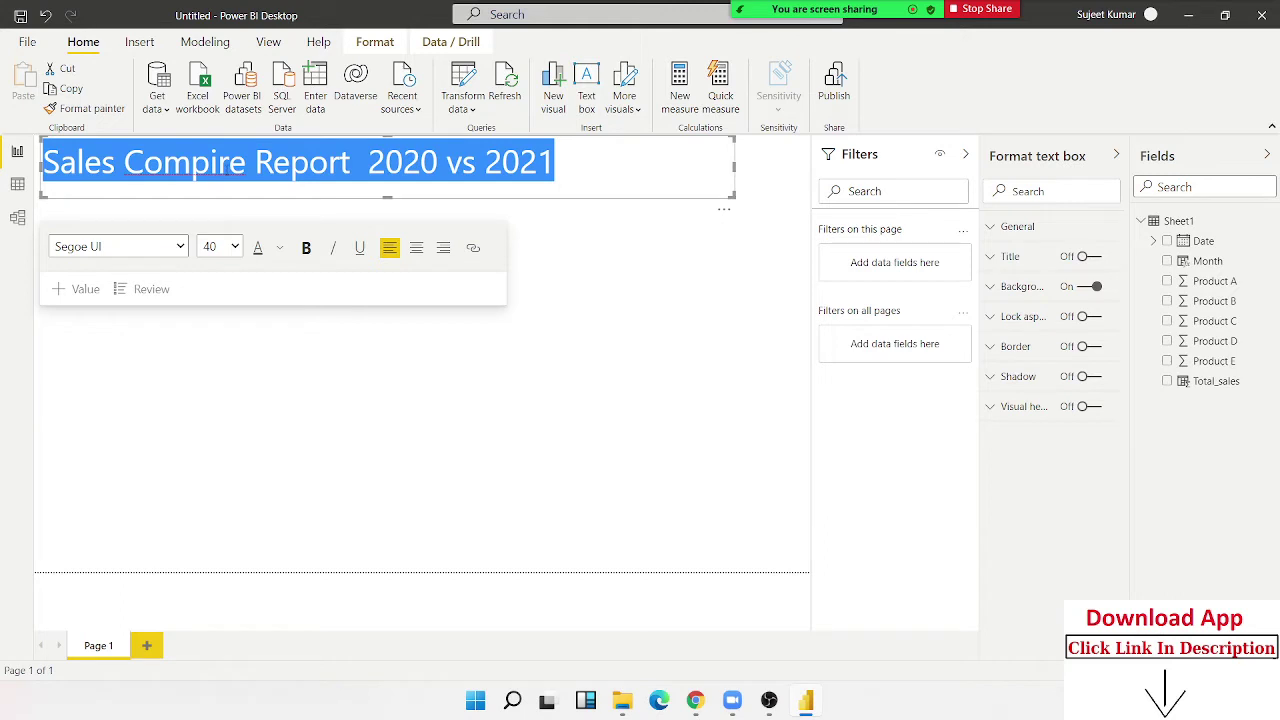
pyautogui.click(228, 160)
pyautogui.rightClick(210, 175)
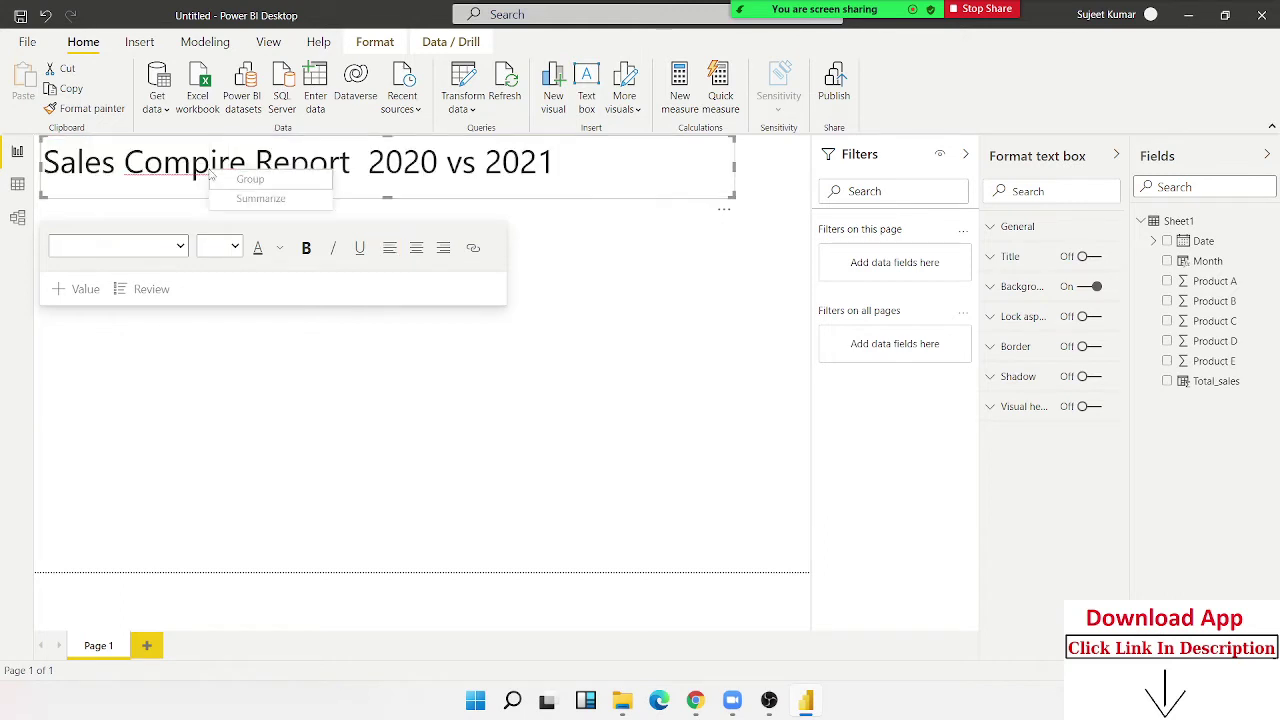
pyautogui.click(620, 326)
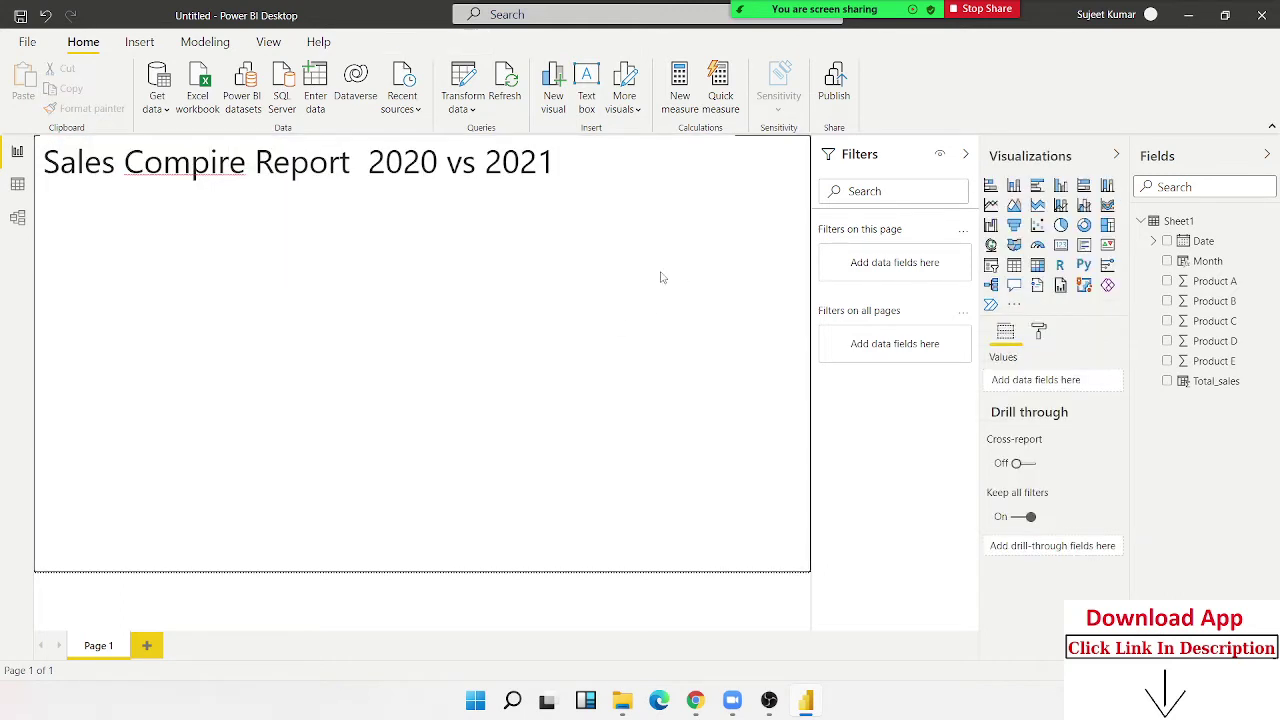
# Pull the title box's right edge in to fit the text, and underline all of it
pyautogui.click(363, 180)
pyautogui.moveTo(752, 200); pyautogui.dragTo(565, 193)
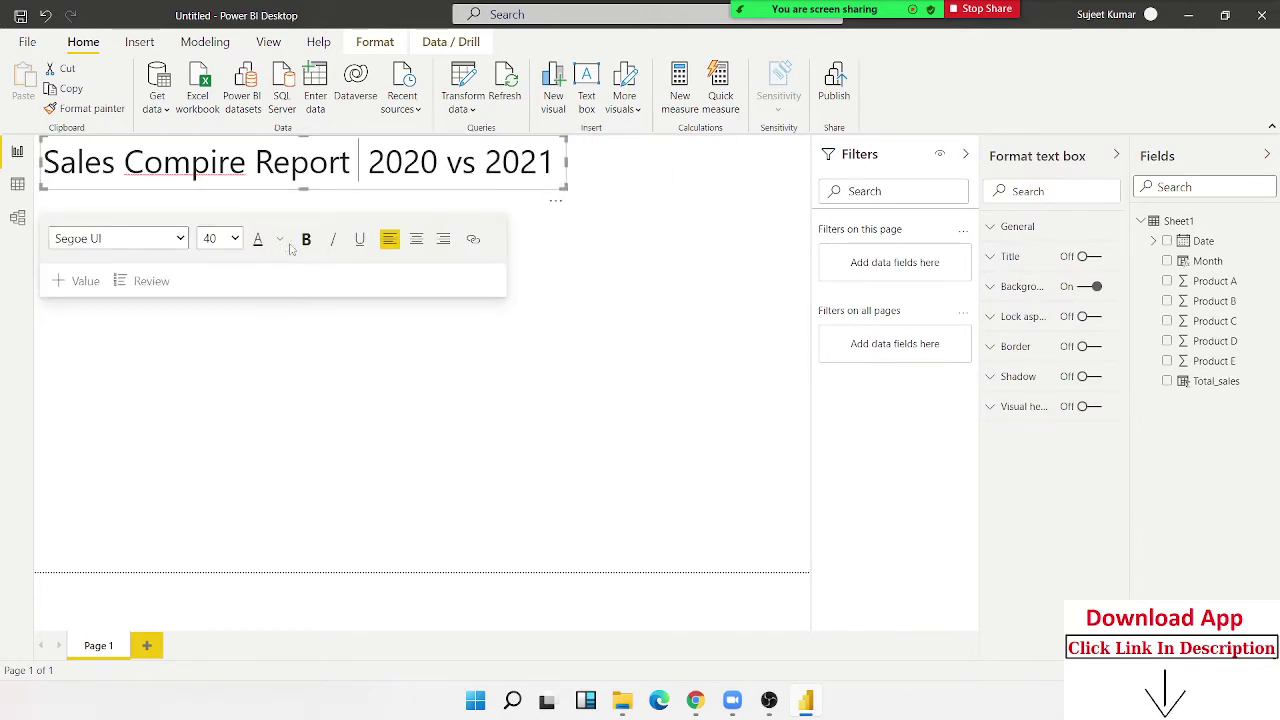
pyautogui.click(359, 248)
pyautogui.hotkey('ctrl', 'a')
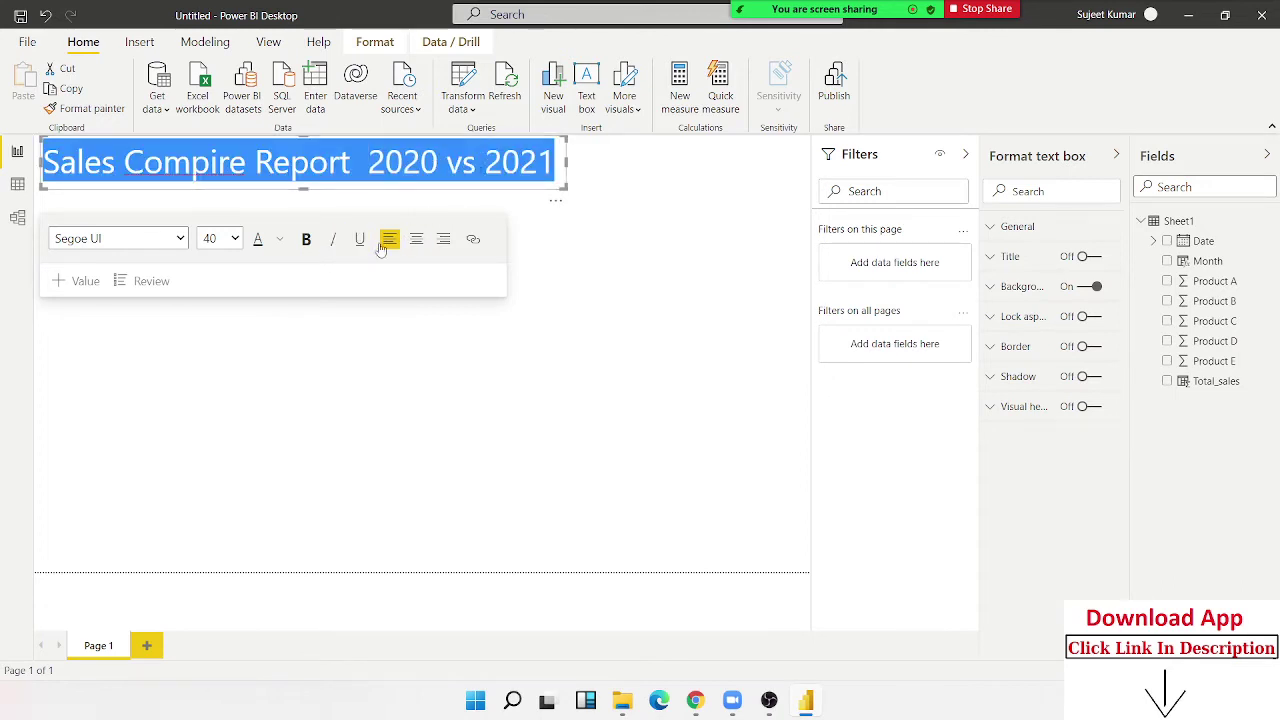
pyautogui.click(359, 239)
pyautogui.click(270, 373)
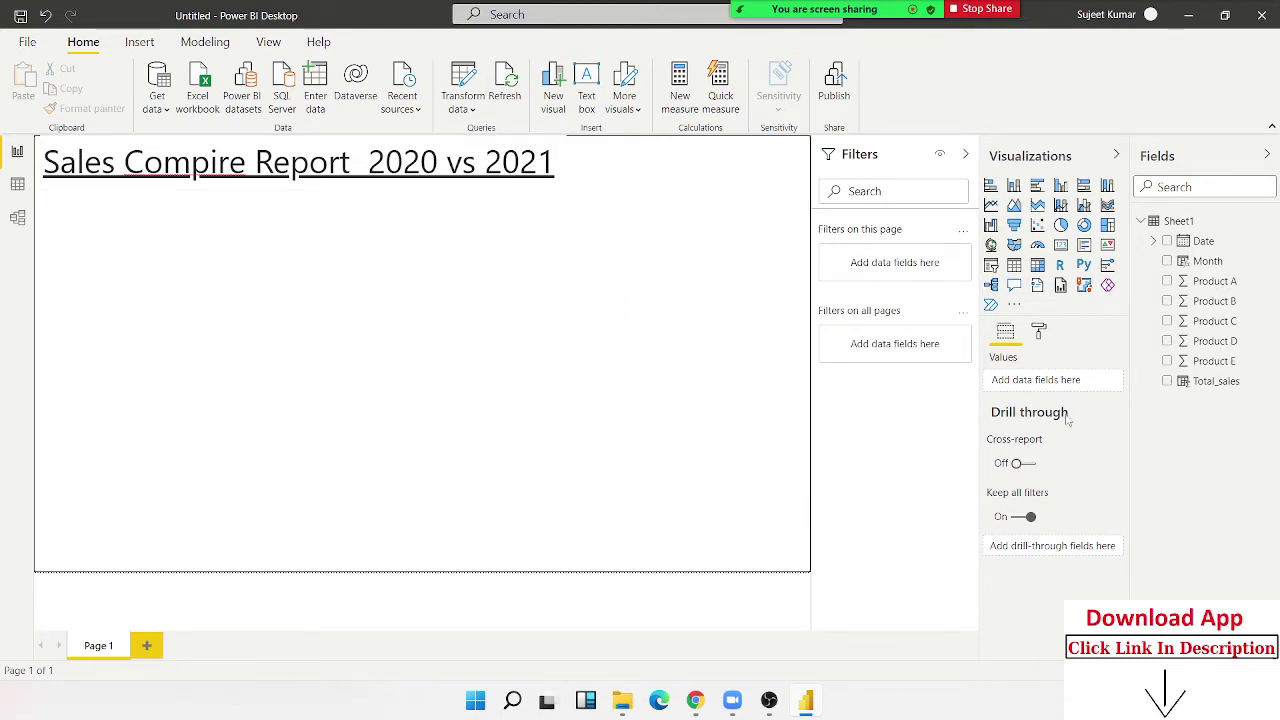
# Set the Page background colour to black and its transparency to 0%
pyautogui.click(1040, 338)
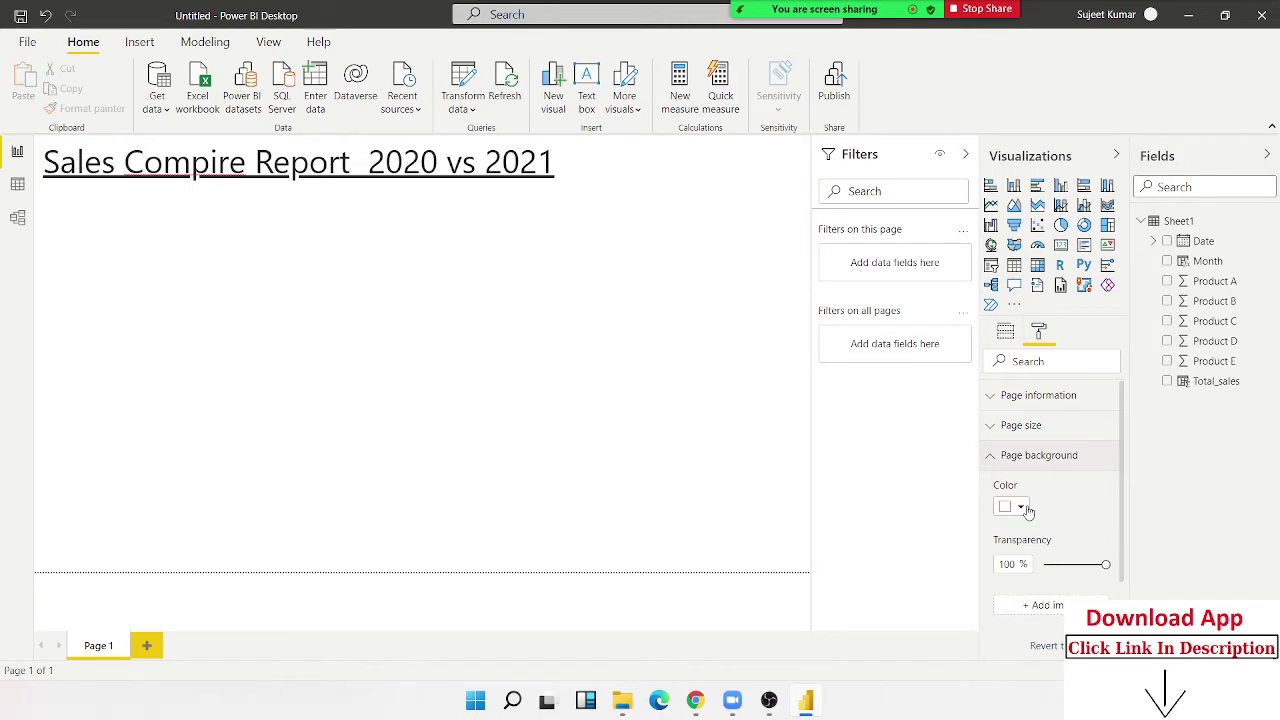
pyautogui.click(1027, 507)
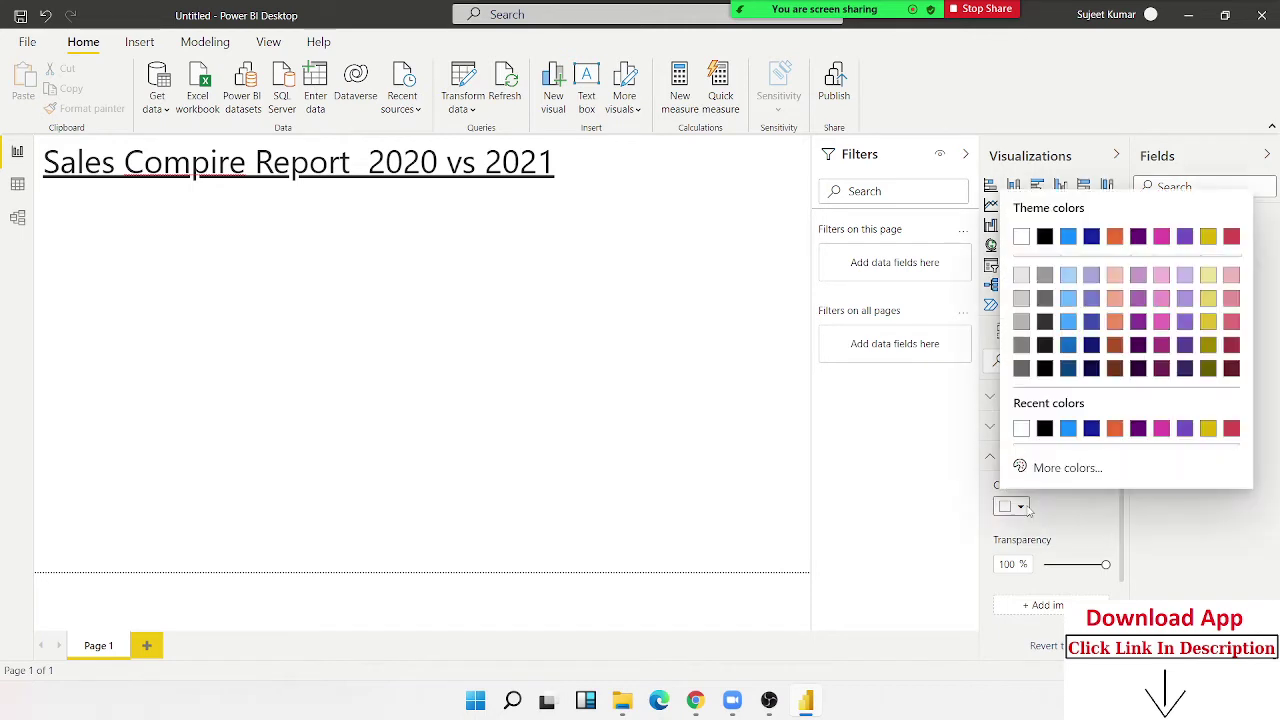
pyautogui.click(1044, 429)
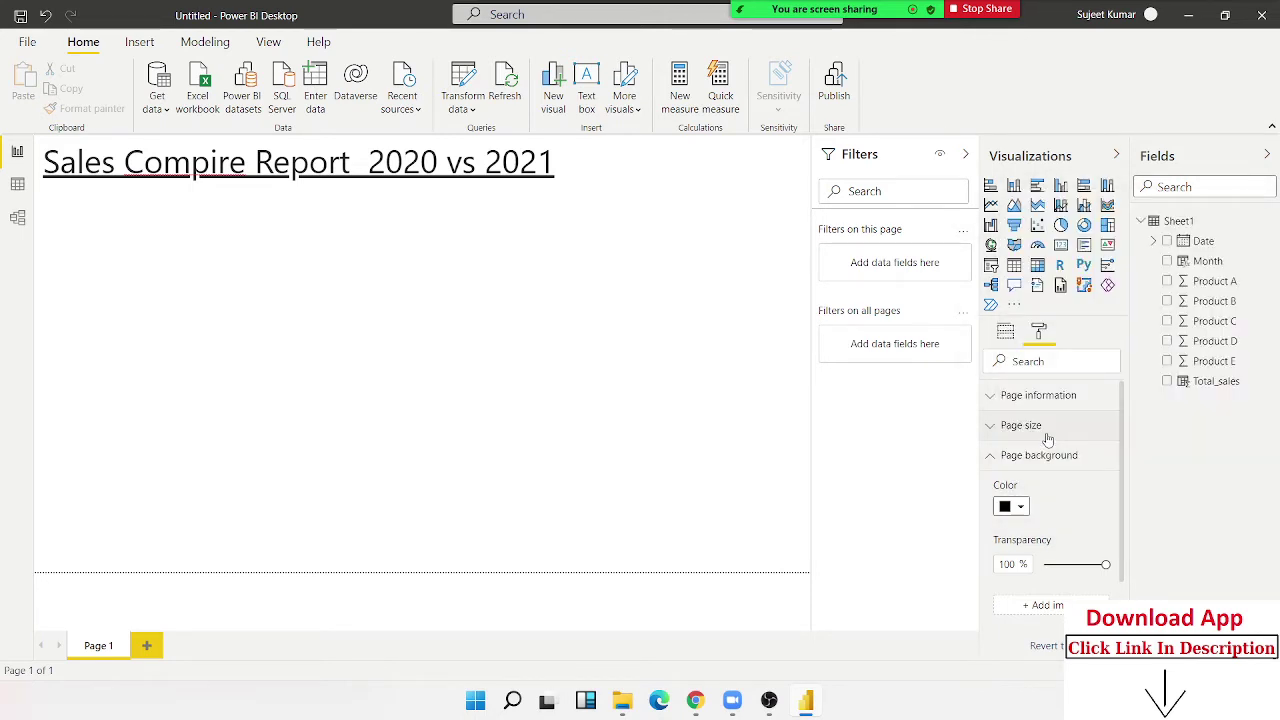
pyautogui.click(667, 424)
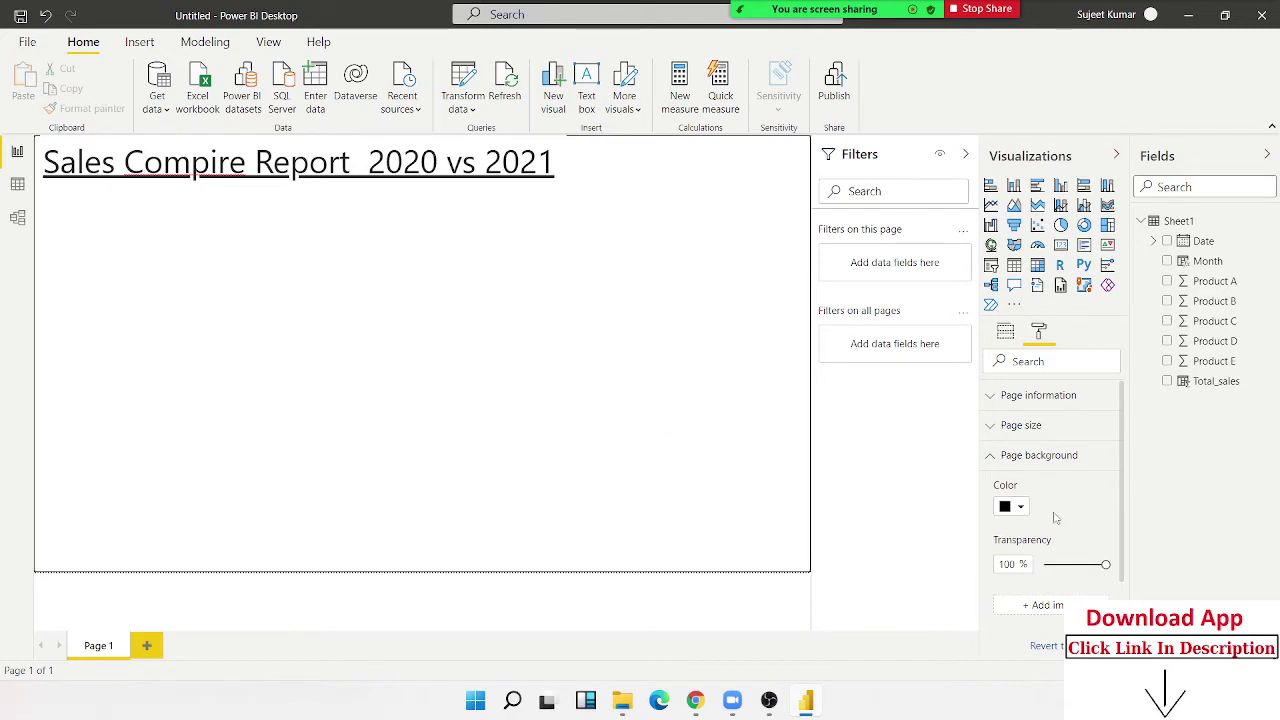
pyautogui.click(1021, 507)
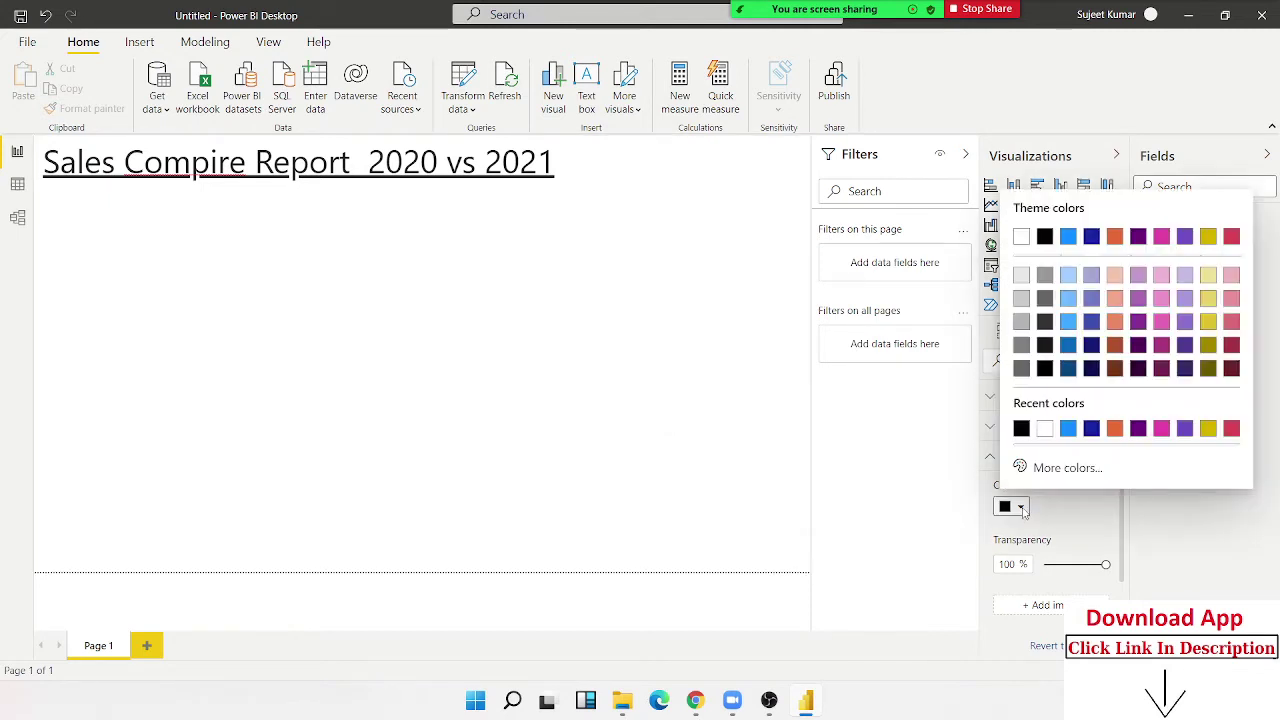
pyautogui.click(1021, 429)
pyautogui.scroll(-2, 993, 528)
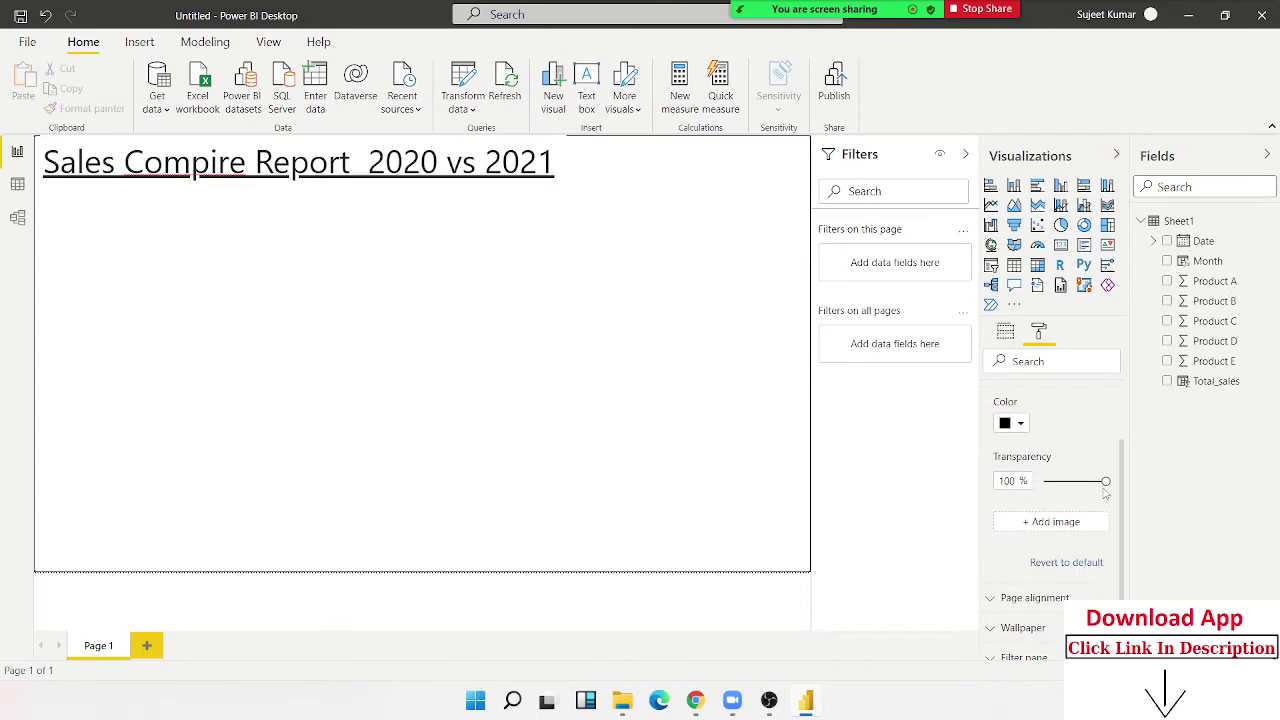
pyautogui.moveTo(1106, 481); pyautogui.dragTo(1048, 482)
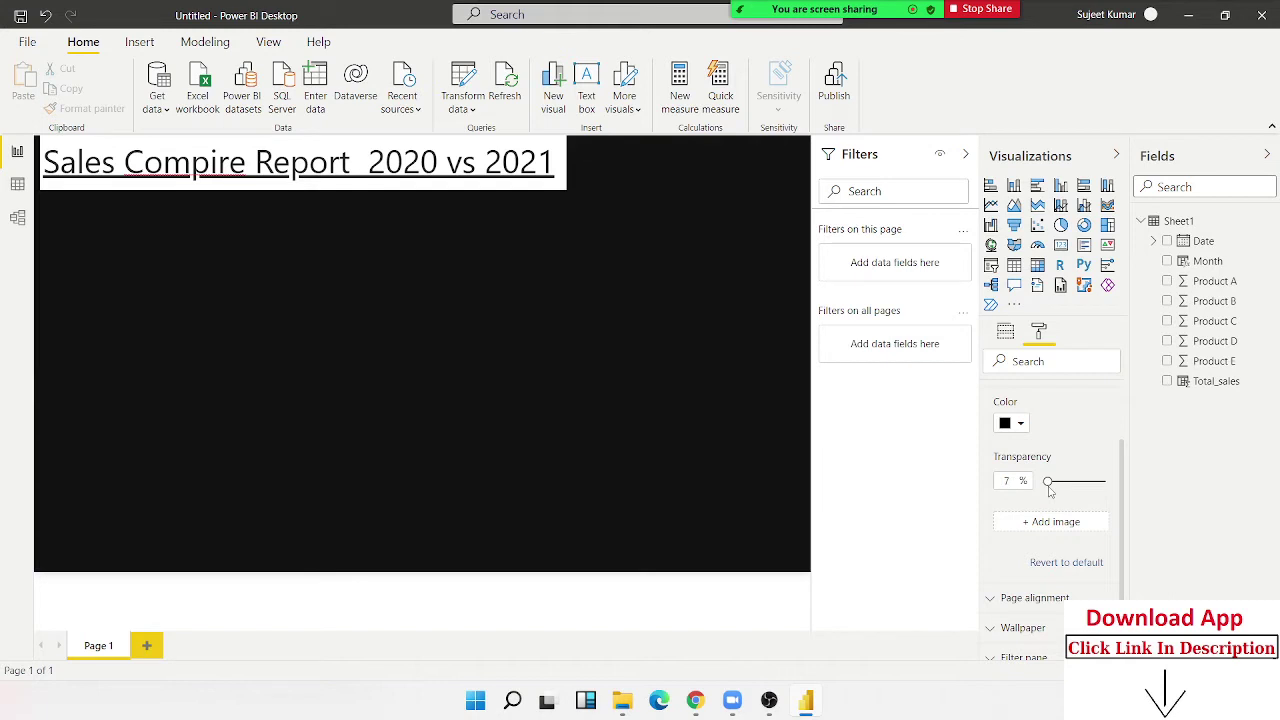
pyautogui.moveTo(1050, 490); pyautogui.dragTo(1042, 482)
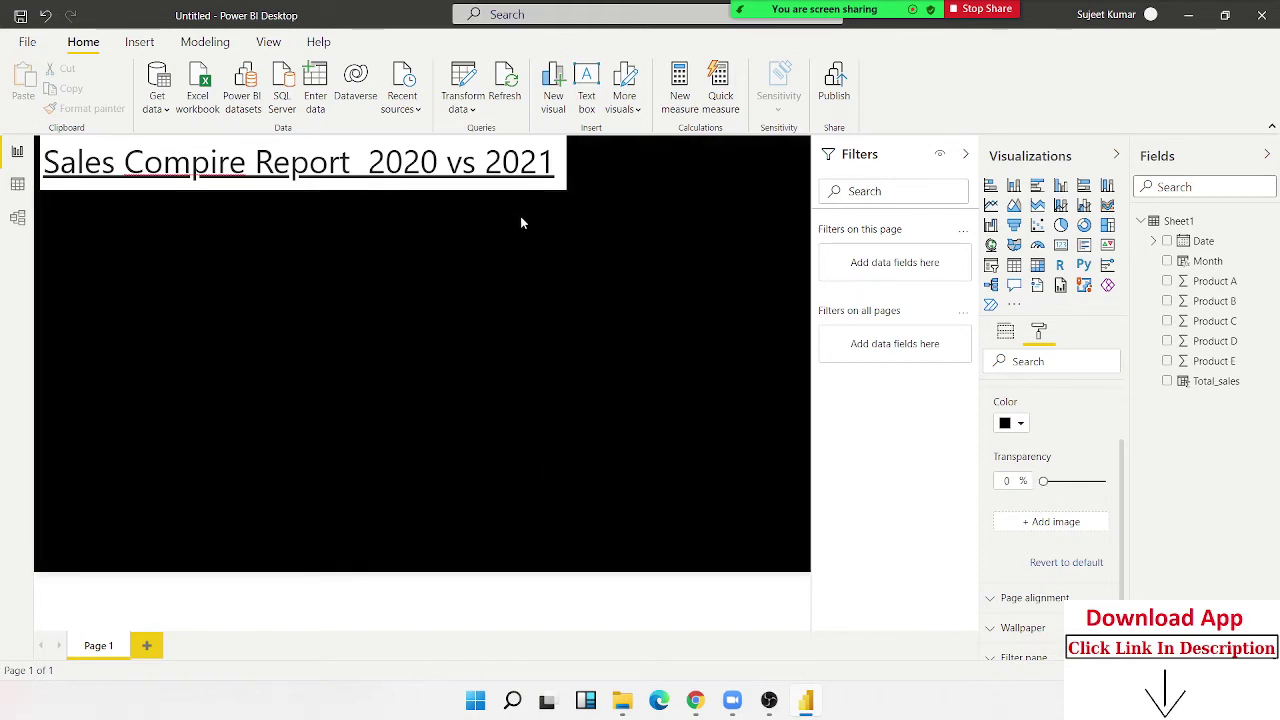
pyautogui.click(558, 176)
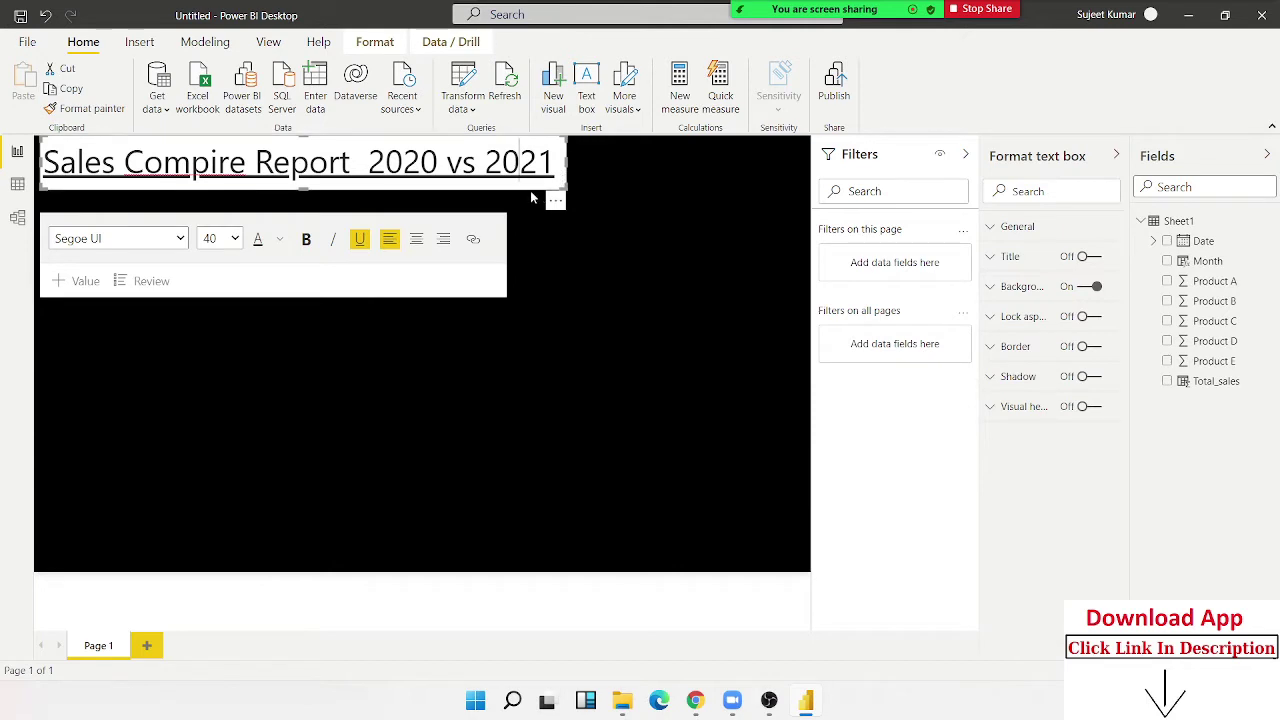
pyautogui.click(693, 296)
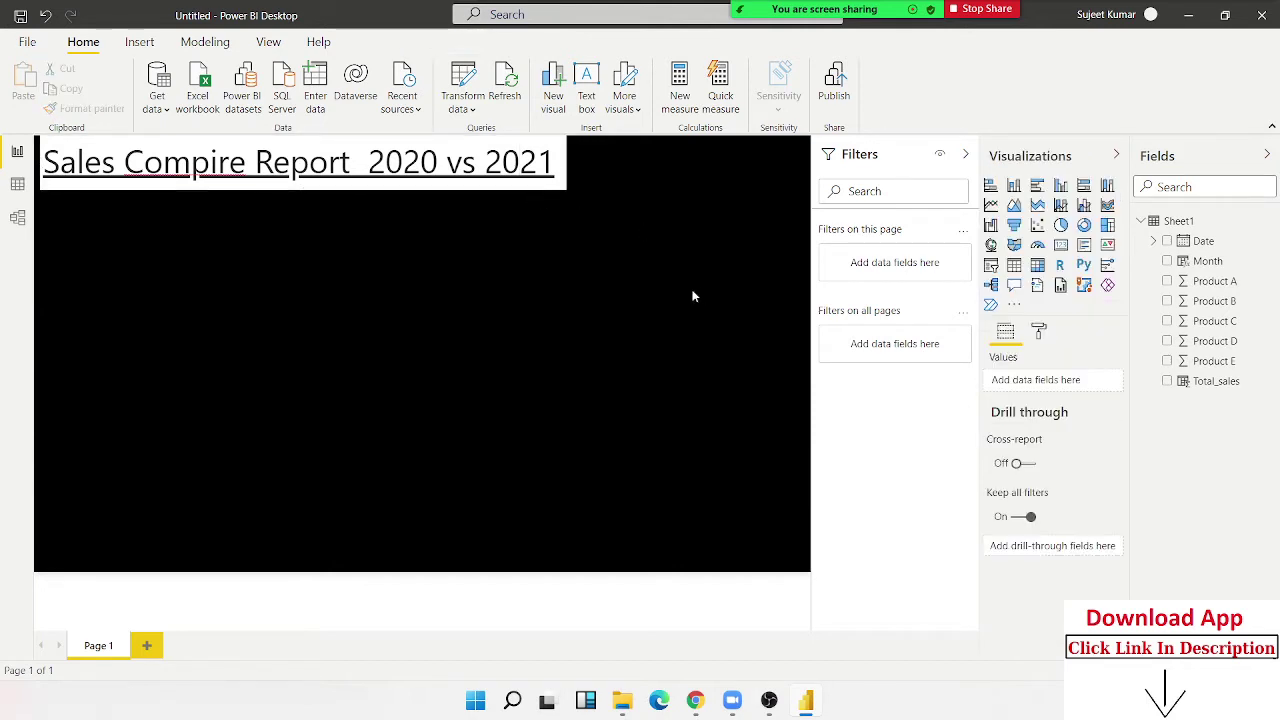
pyautogui.click(1038, 332)
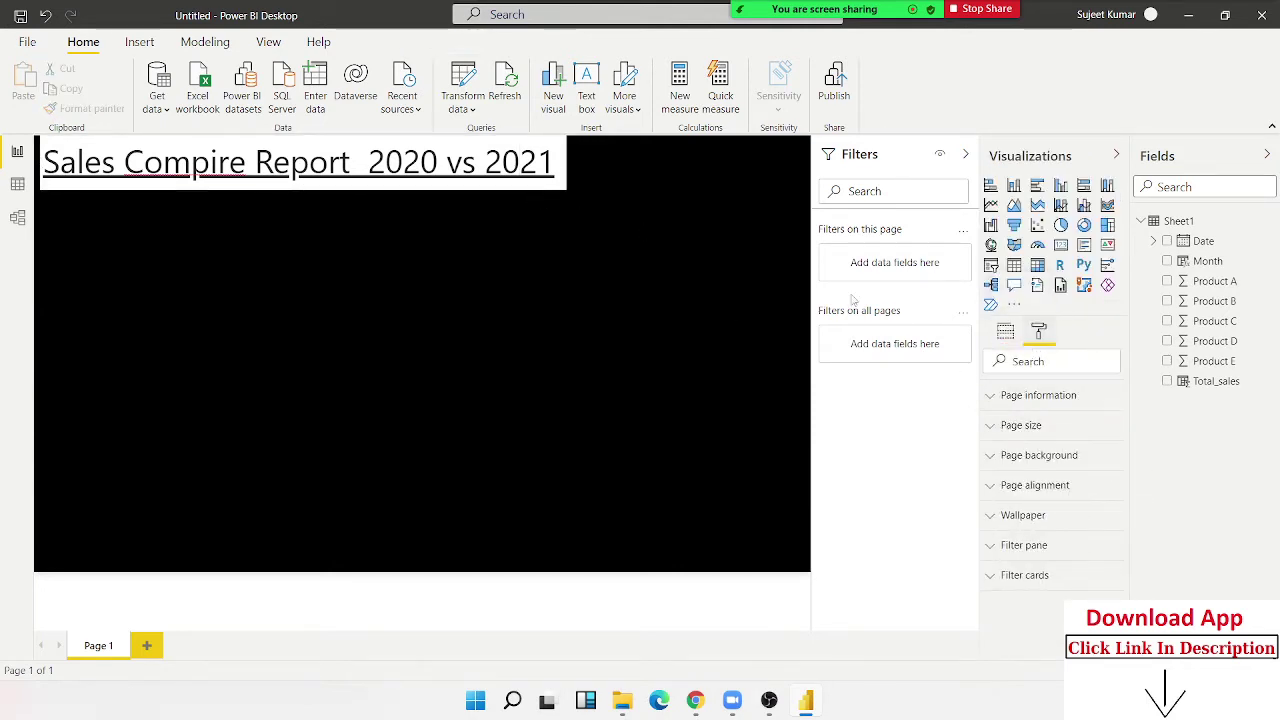
pyautogui.click(559, 176)
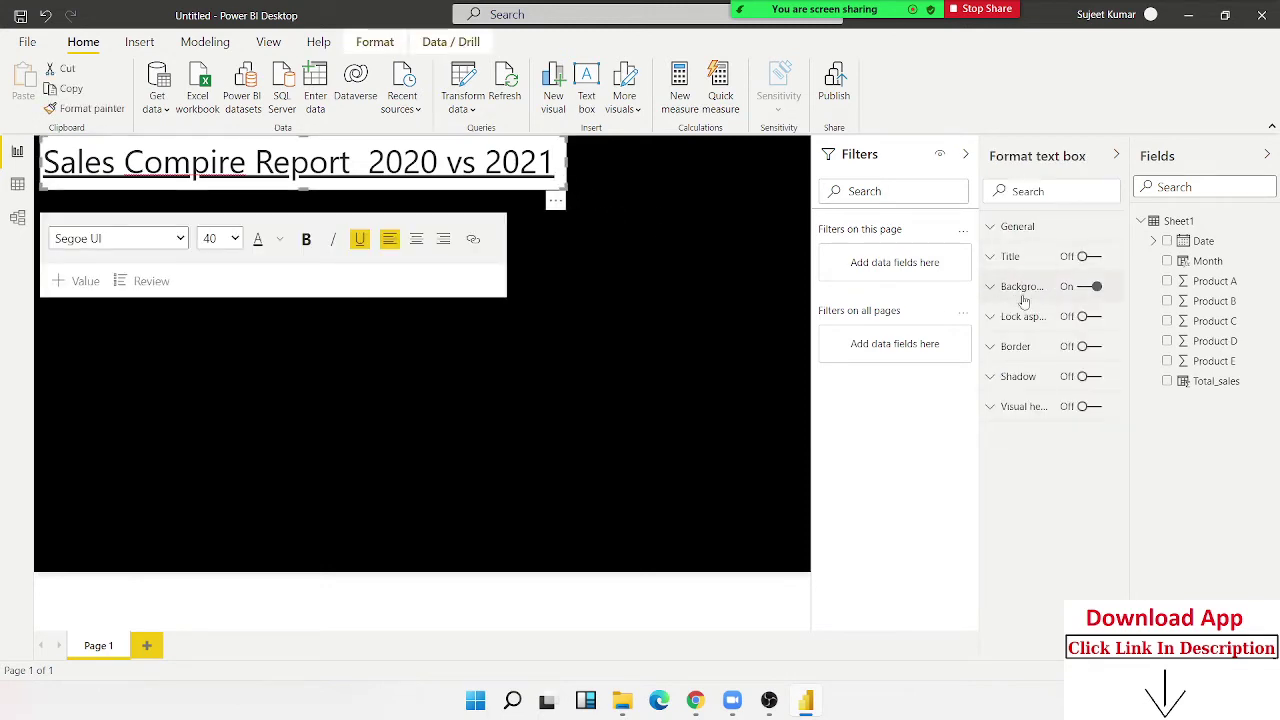
pyautogui.click(1080, 287)
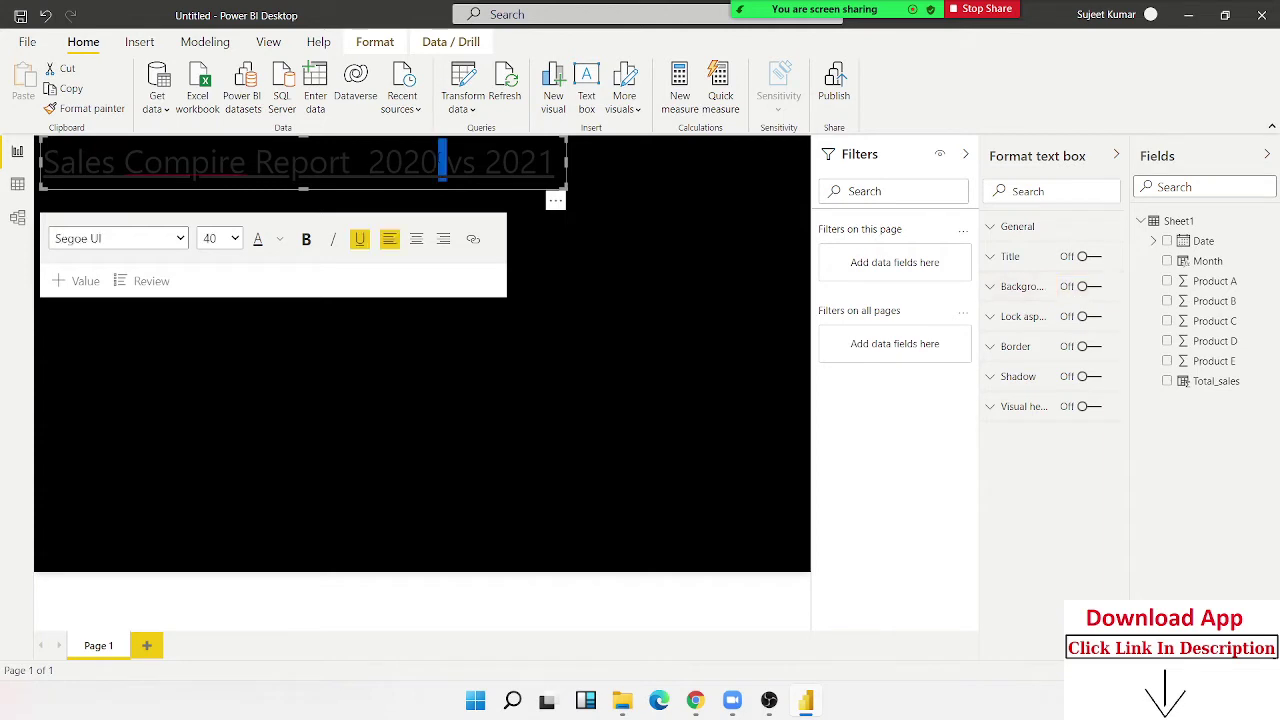
pyautogui.tripleClick(443, 162)
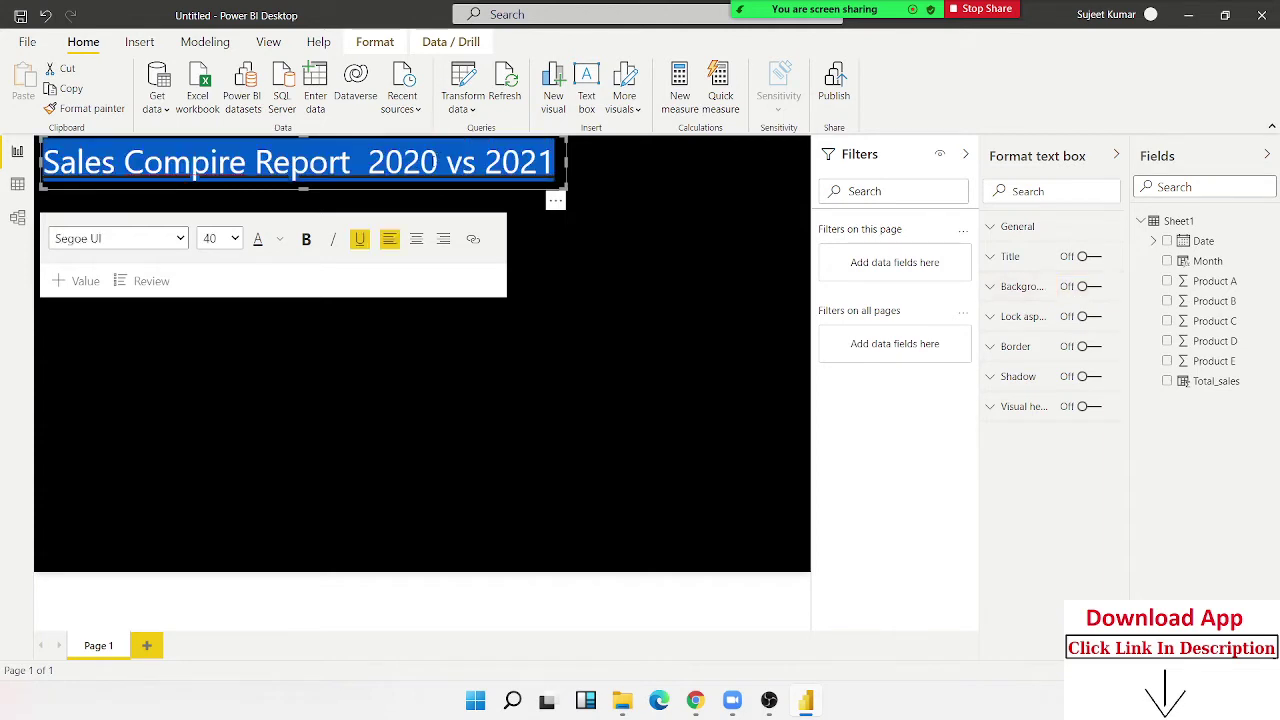
pyautogui.click(279, 241)
pyautogui.click(297, 300)
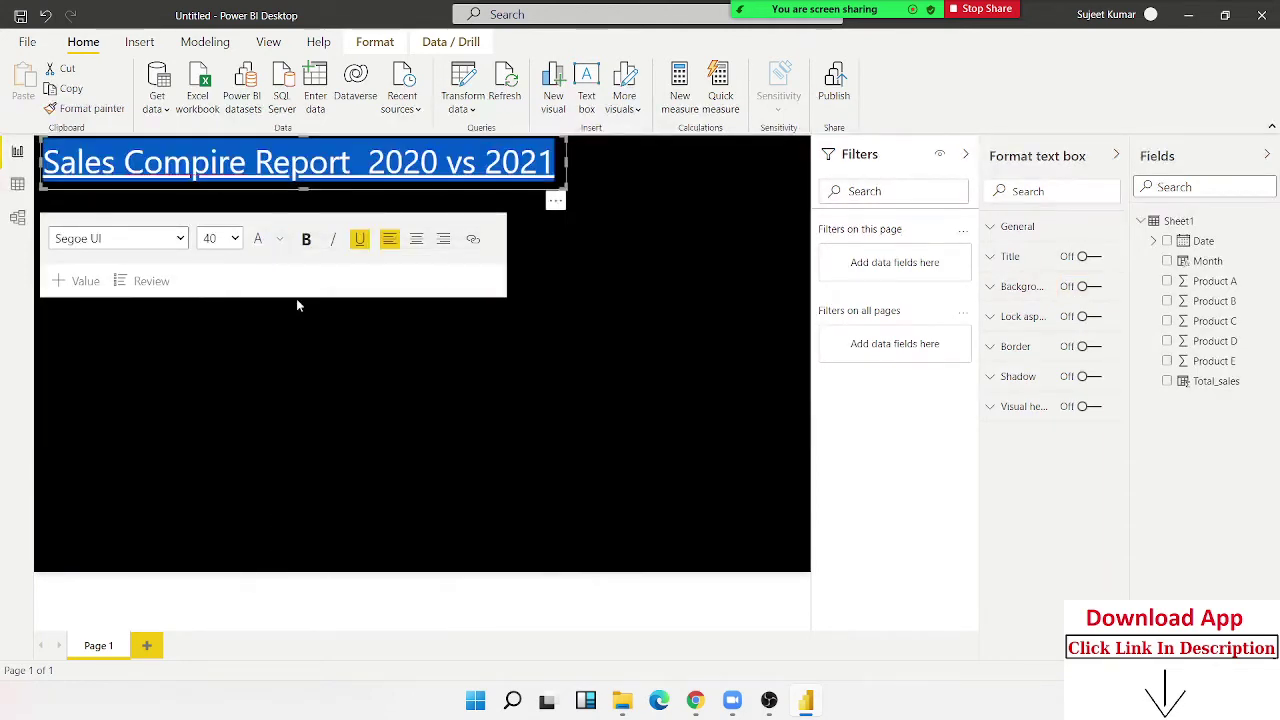
pyautogui.click(318, 363)
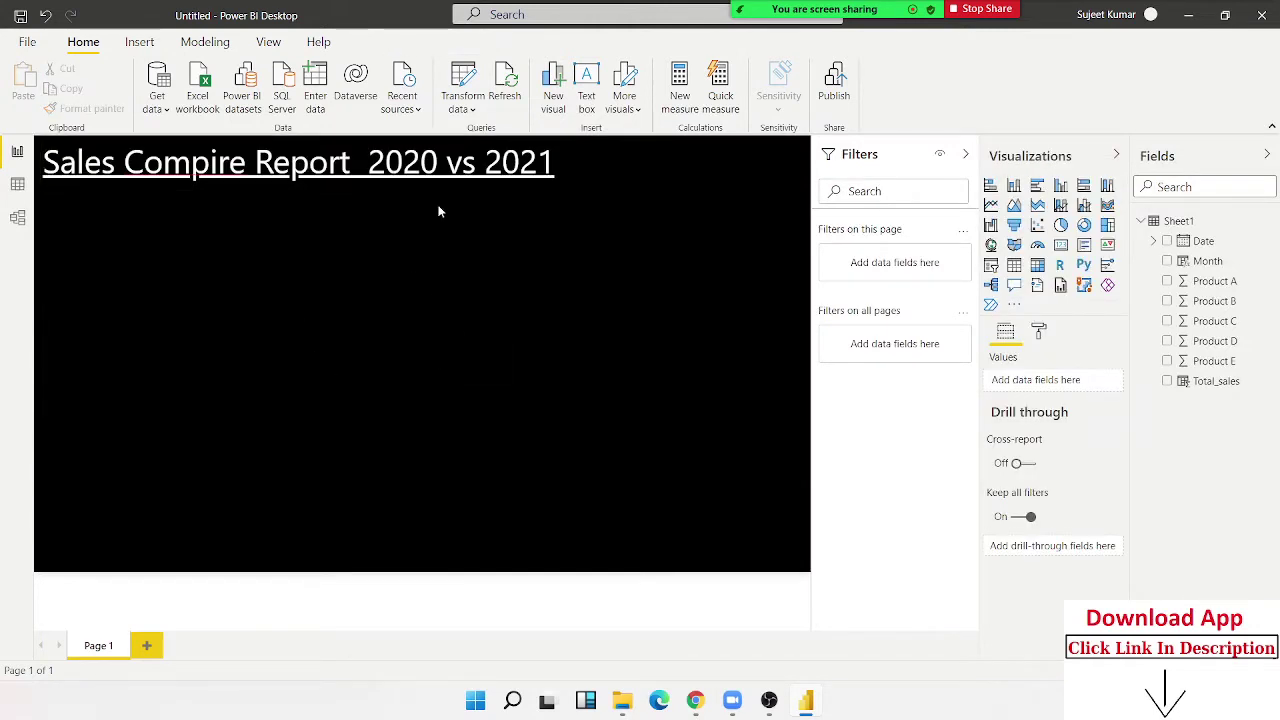
# Set the title text to size 20, shrink its box, and move it to the top-right corner
pyautogui.moveTo(447, 195); pyautogui.dragTo(694, 190)
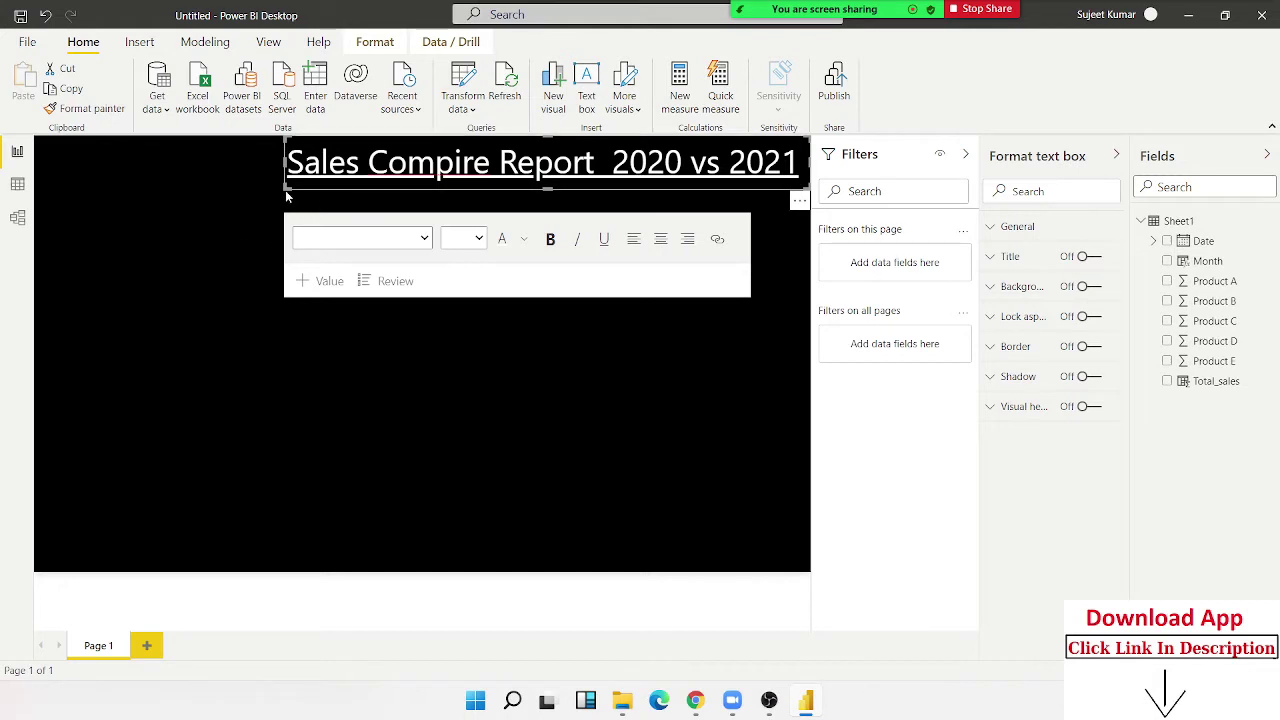
pyautogui.moveTo(287, 163); pyautogui.dragTo(395, 250)
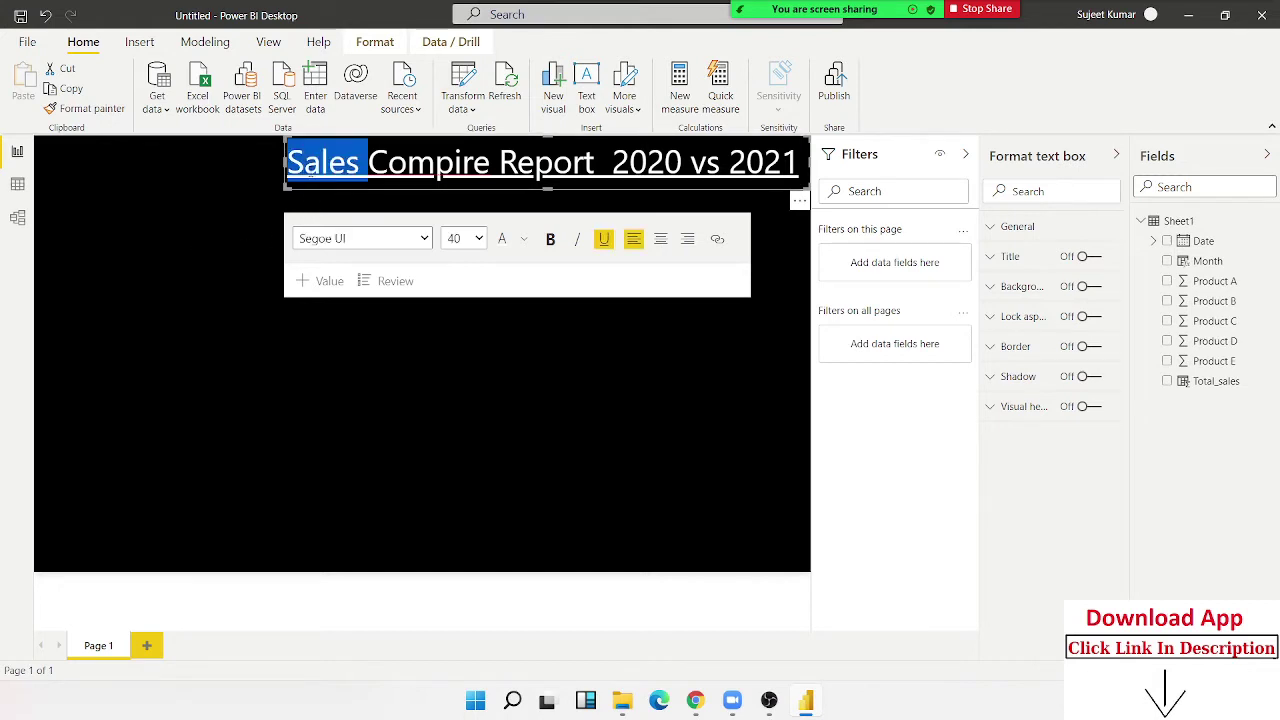
pyautogui.click(481, 239)
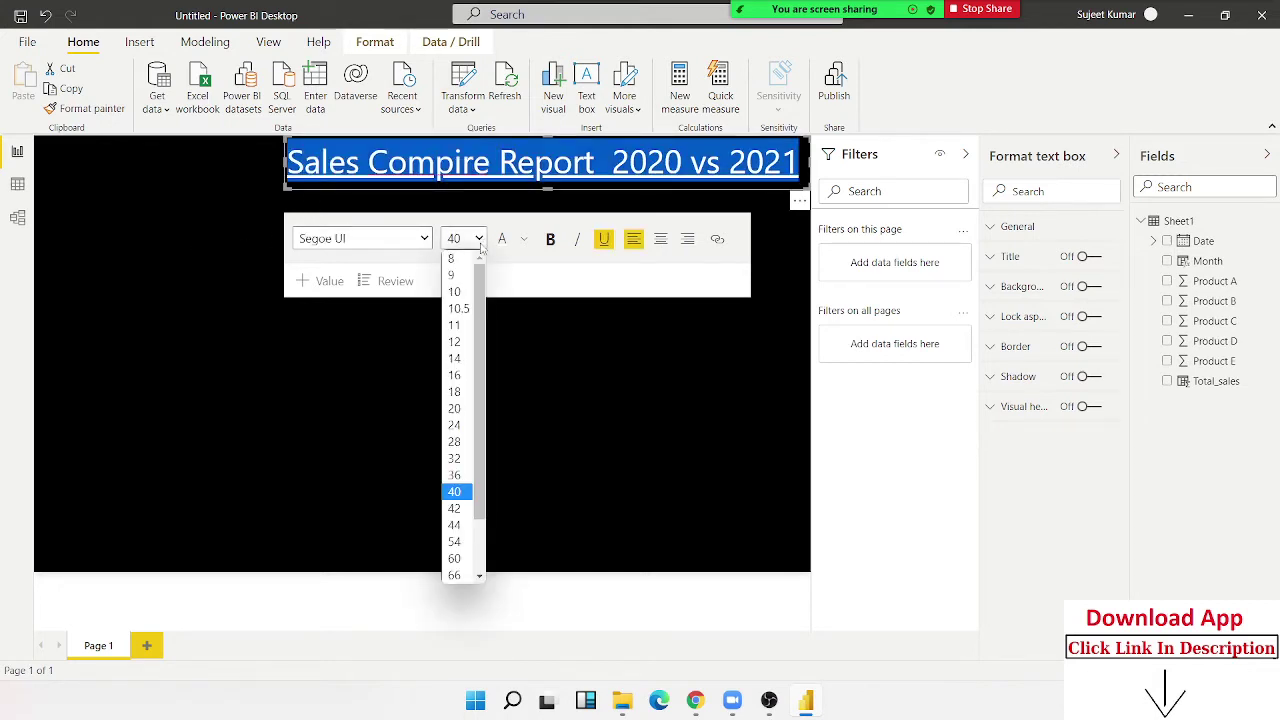
pyautogui.click(461, 412)
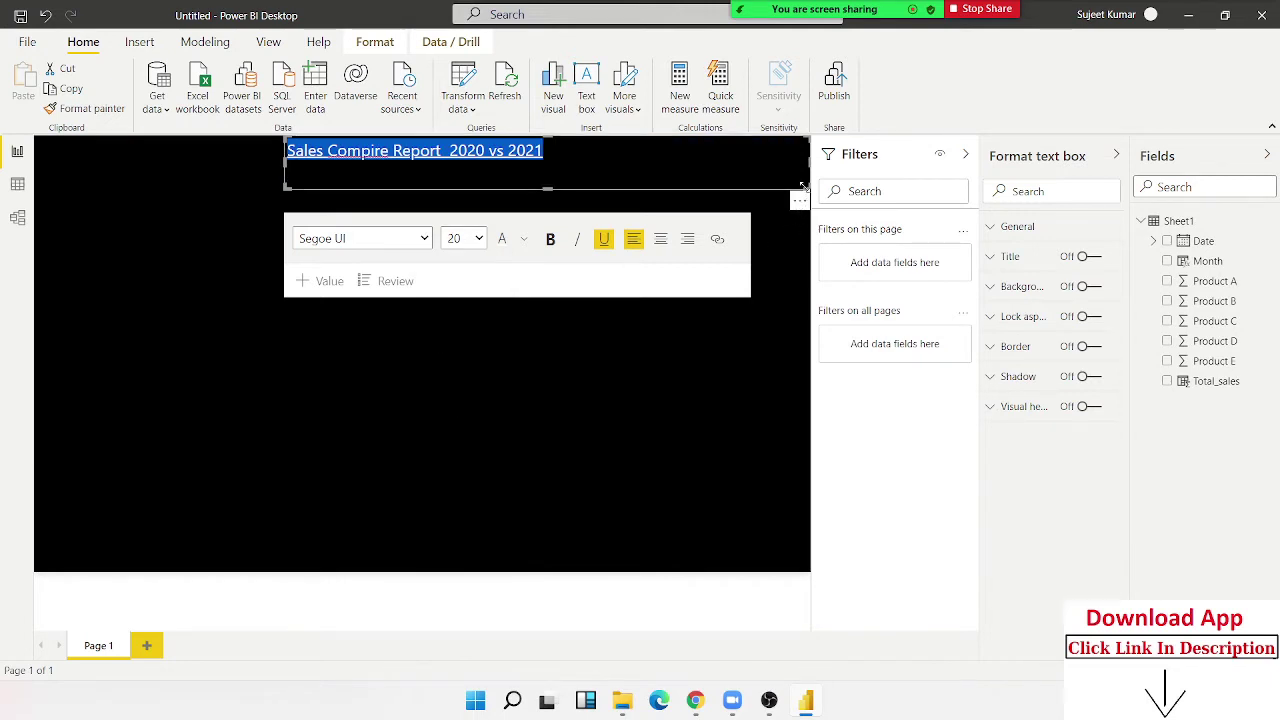
pyautogui.moveTo(808, 188); pyautogui.dragTo(548, 172)
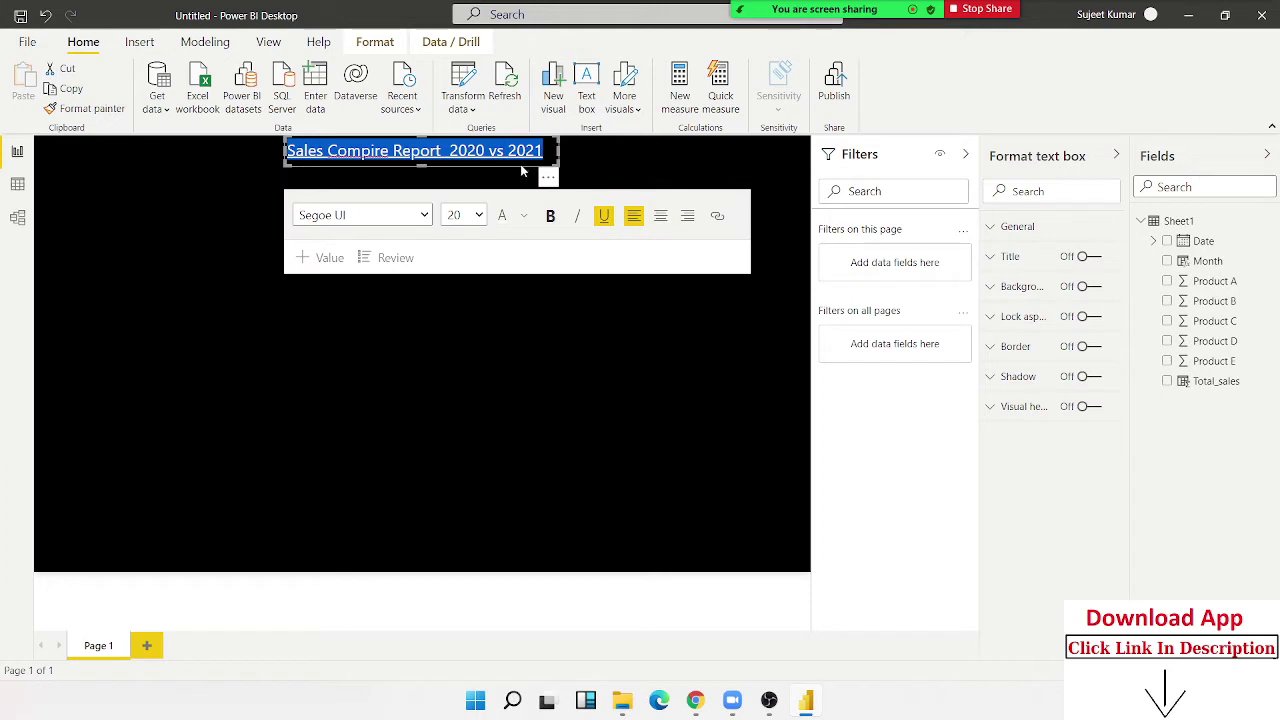
pyautogui.moveTo(521, 164); pyautogui.dragTo(772, 170)
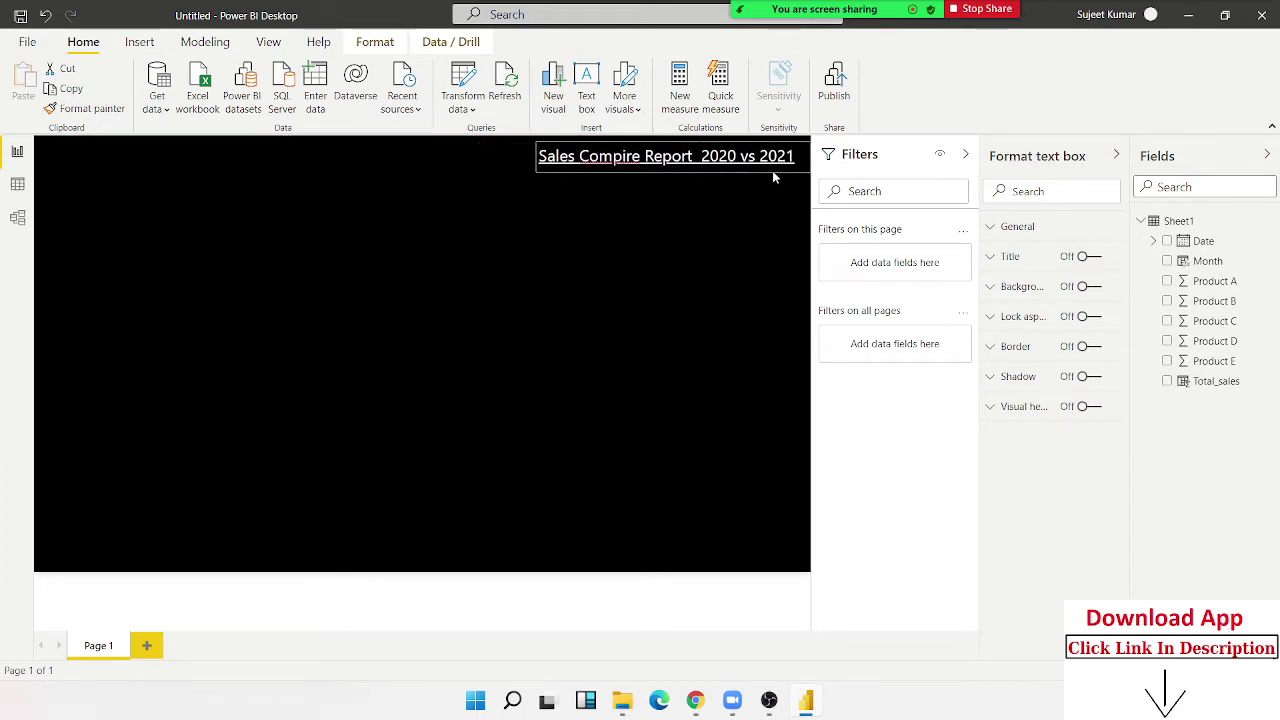
pyautogui.click(612, 263)
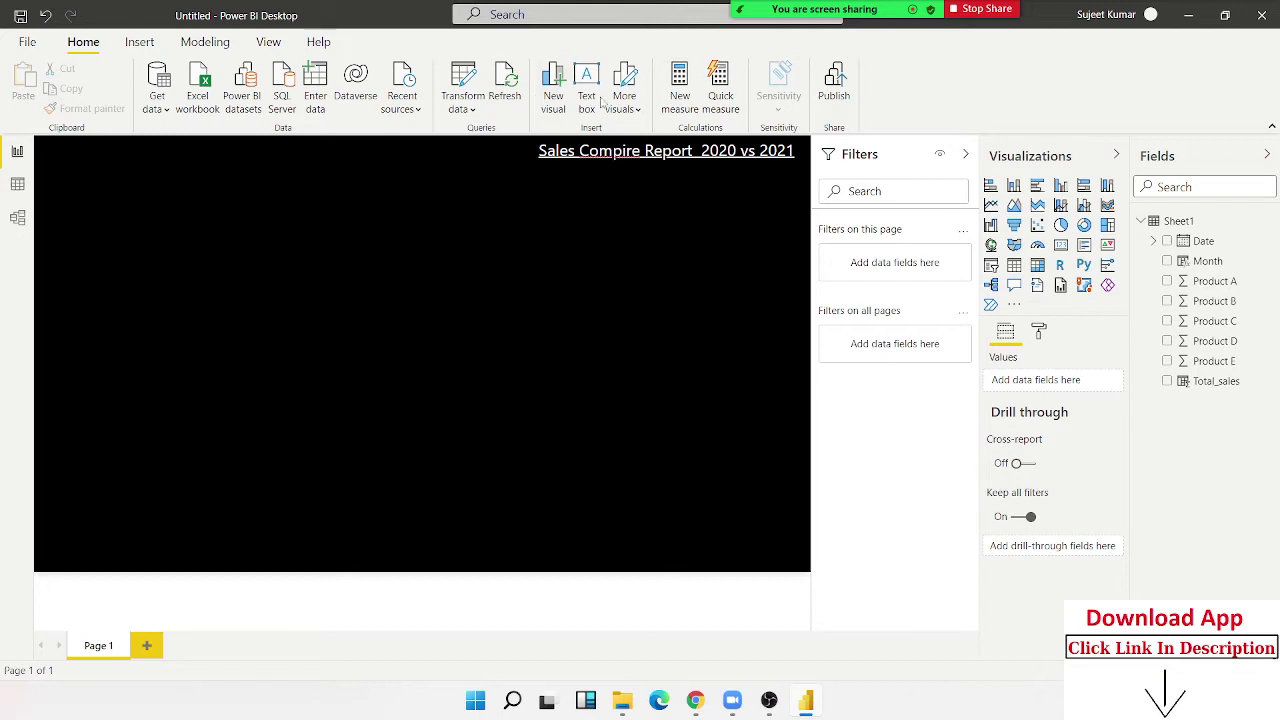
# Insert a small text box reading 'Current Year Month' at the page's top-left
pyautogui.click(139, 42)
pyautogui.click(576, 108)
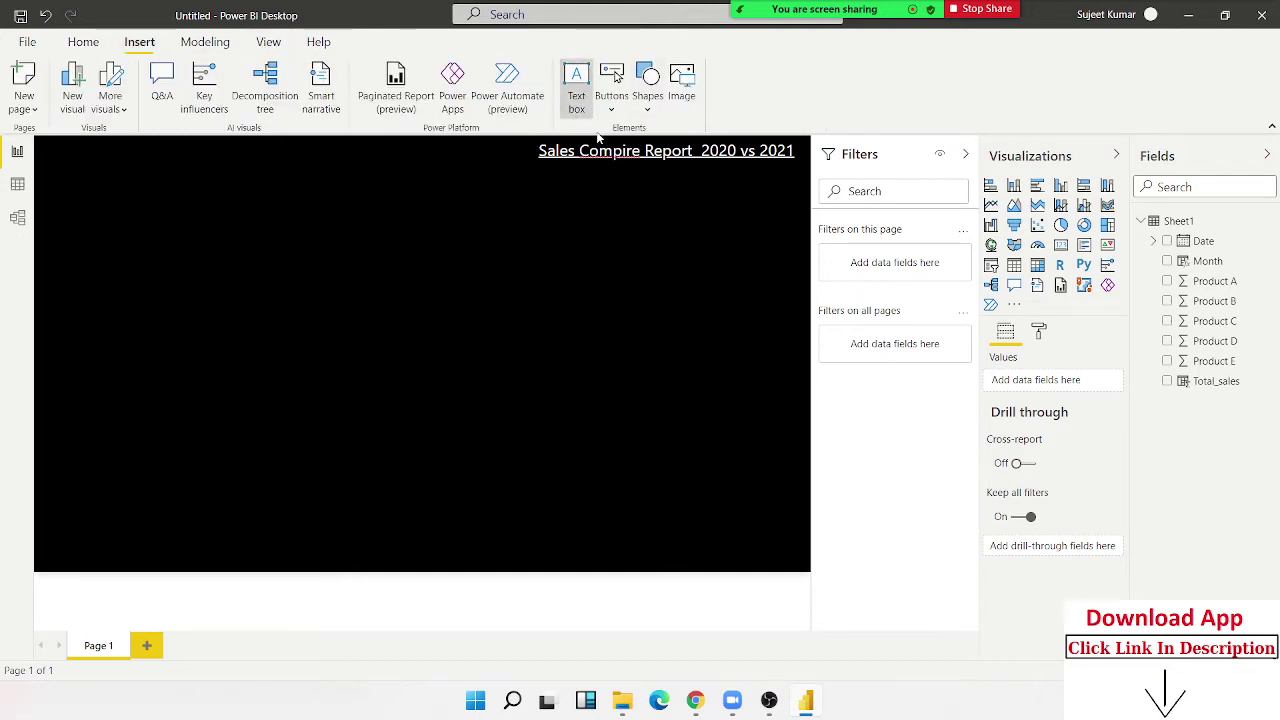
pyautogui.click(248, 286)
pyautogui.write('Curre')
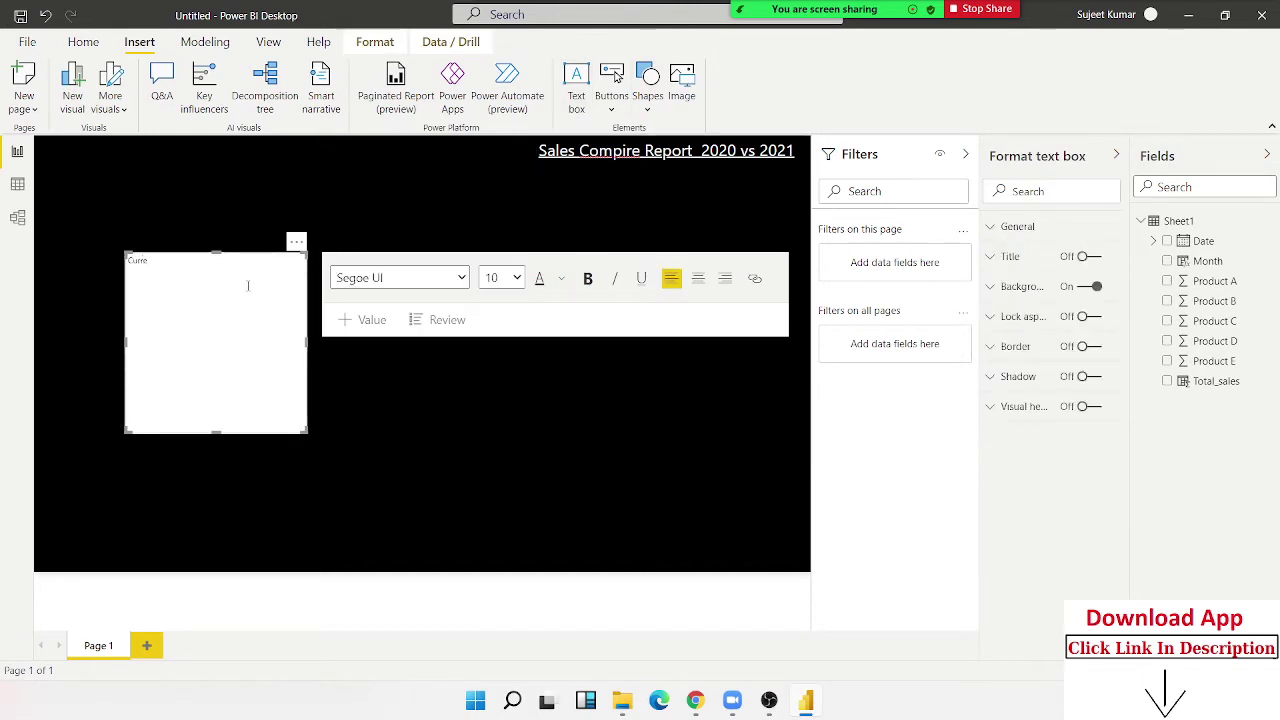
pyautogui.write('nt Year Mo')
pyautogui.write('nth')
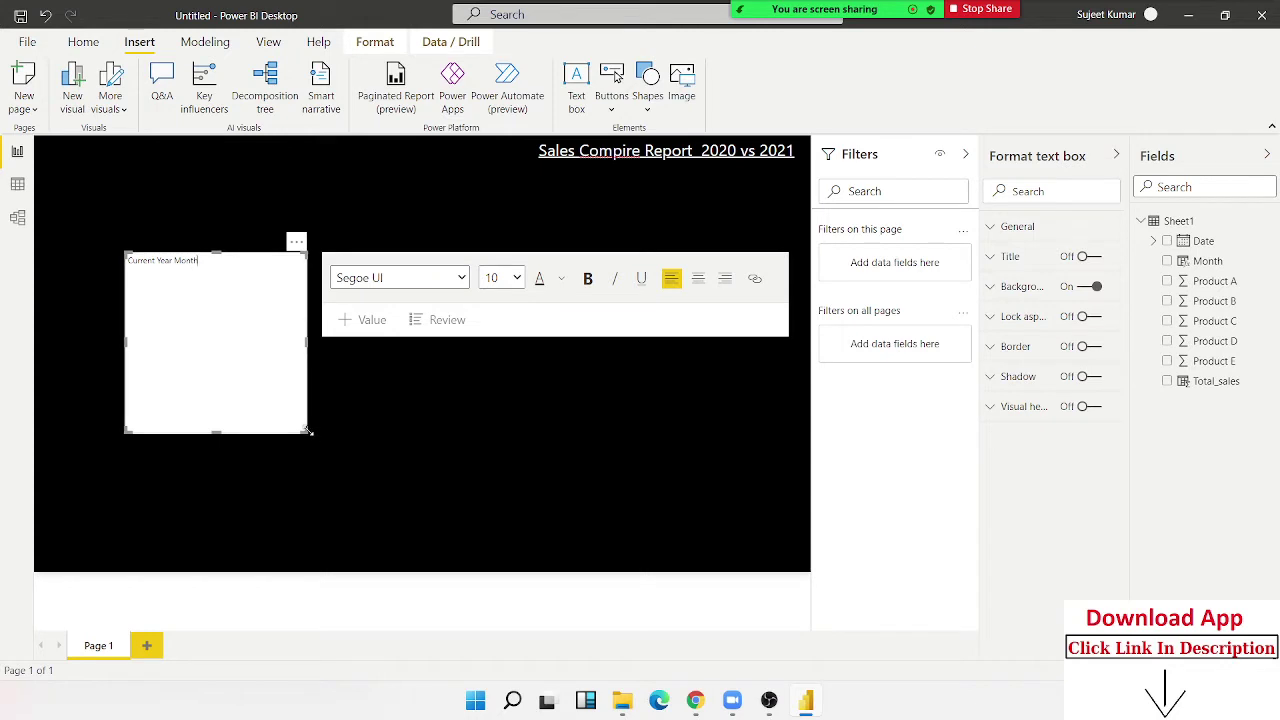
pyautogui.moveTo(308, 430); pyautogui.dragTo(224, 285)
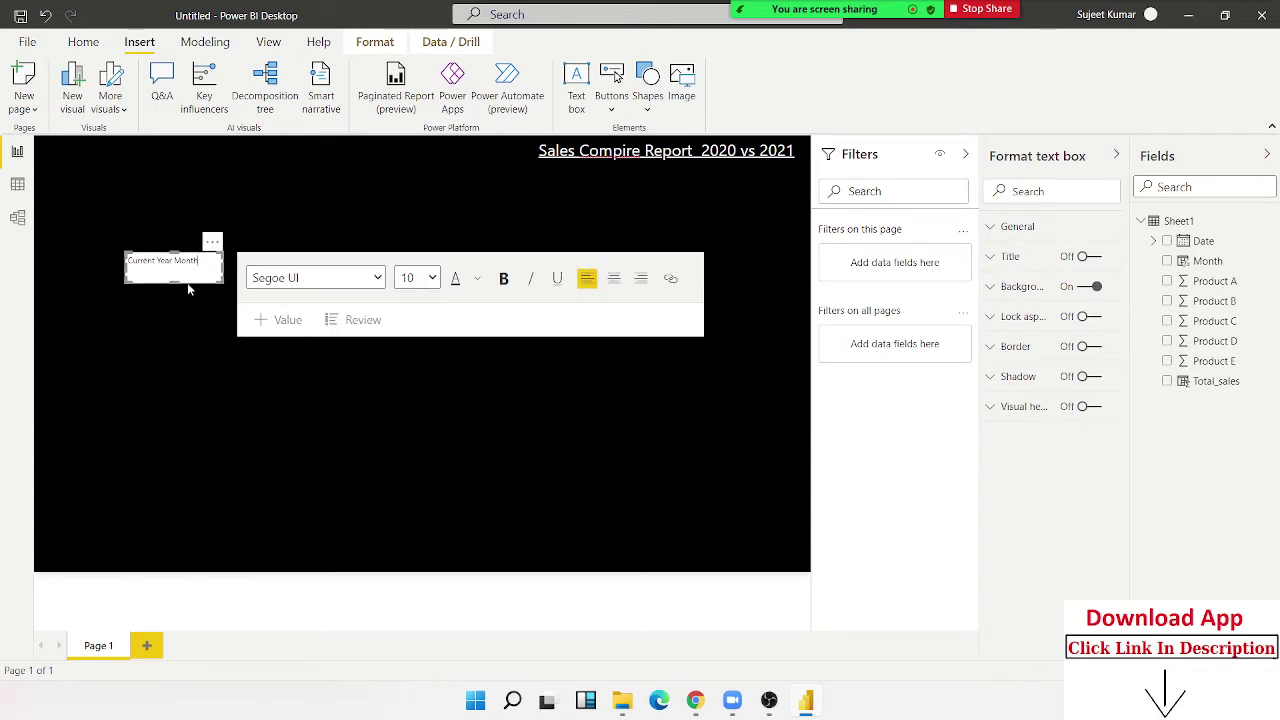
pyautogui.moveTo(188, 287)
pyautogui.mouseDown()
pyautogui.moveTo(148, 219)
pyautogui.moveTo(80, 207)
pyautogui.moveTo(78, 175)
pyautogui.moveTo(86, 197)
pyautogui.mouseUp()
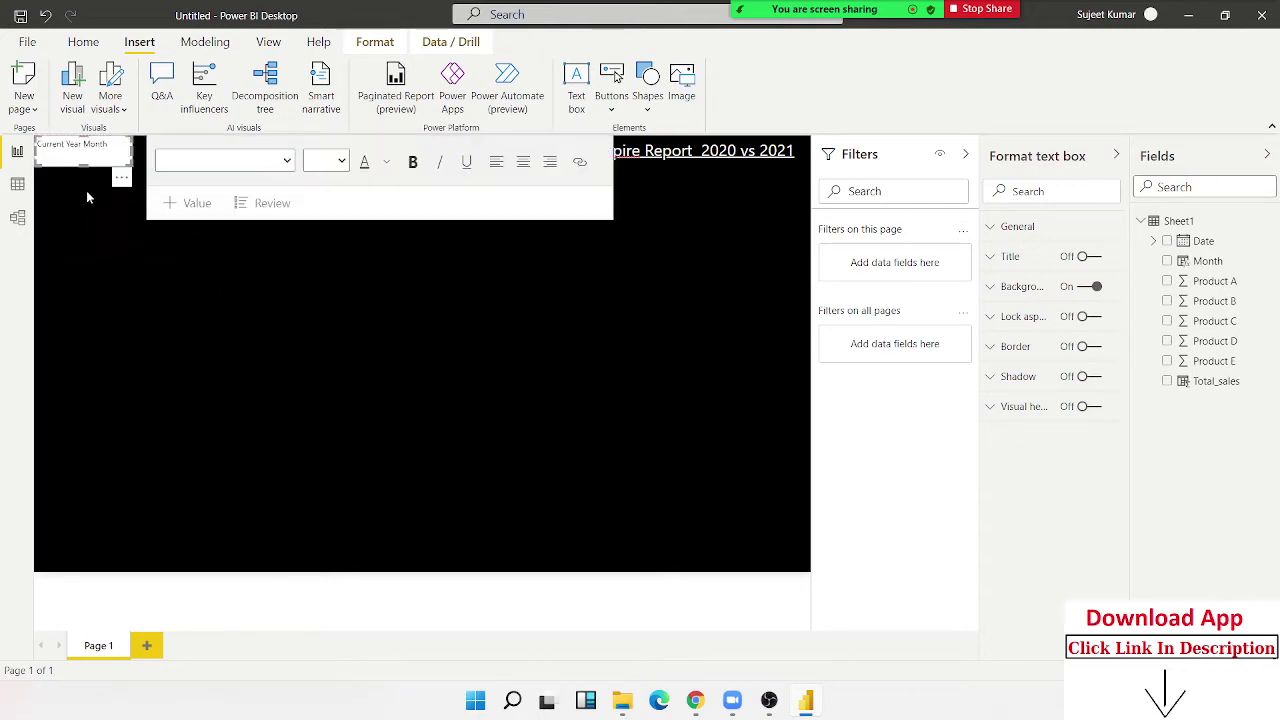
# Turn off the label's background and make its text white
pyautogui.click(1083, 289)
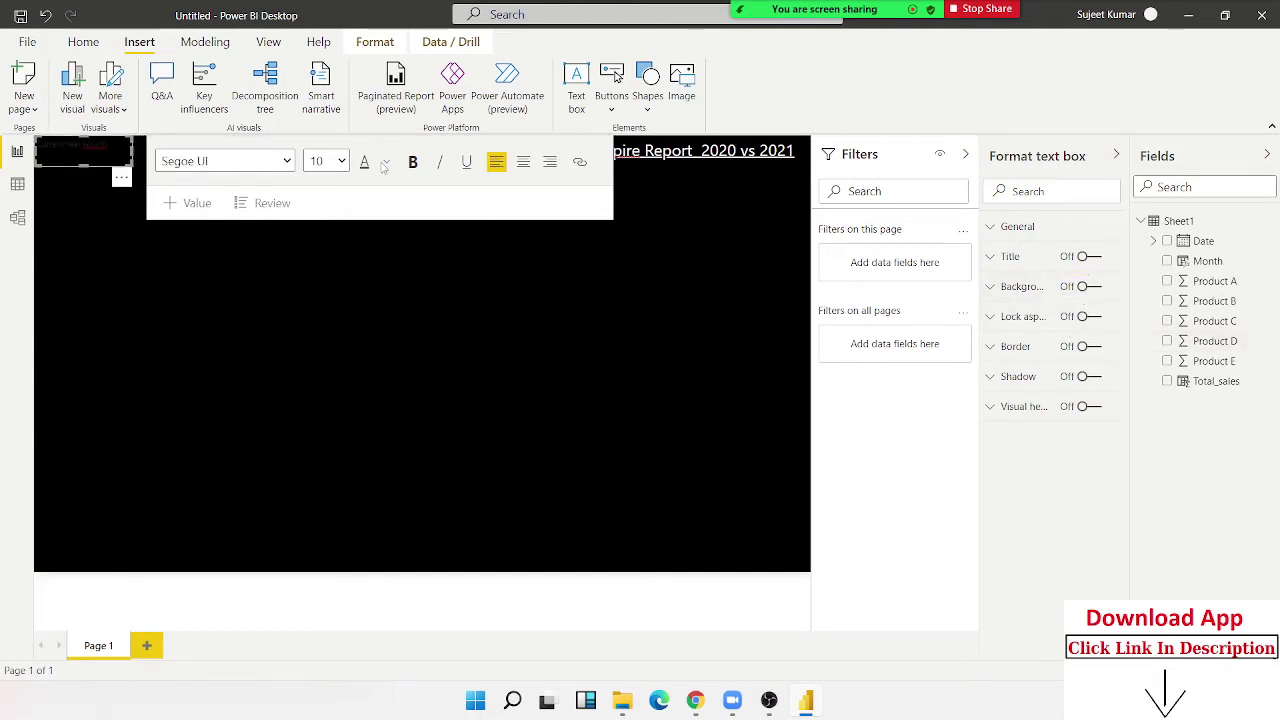
pyautogui.click(387, 163)
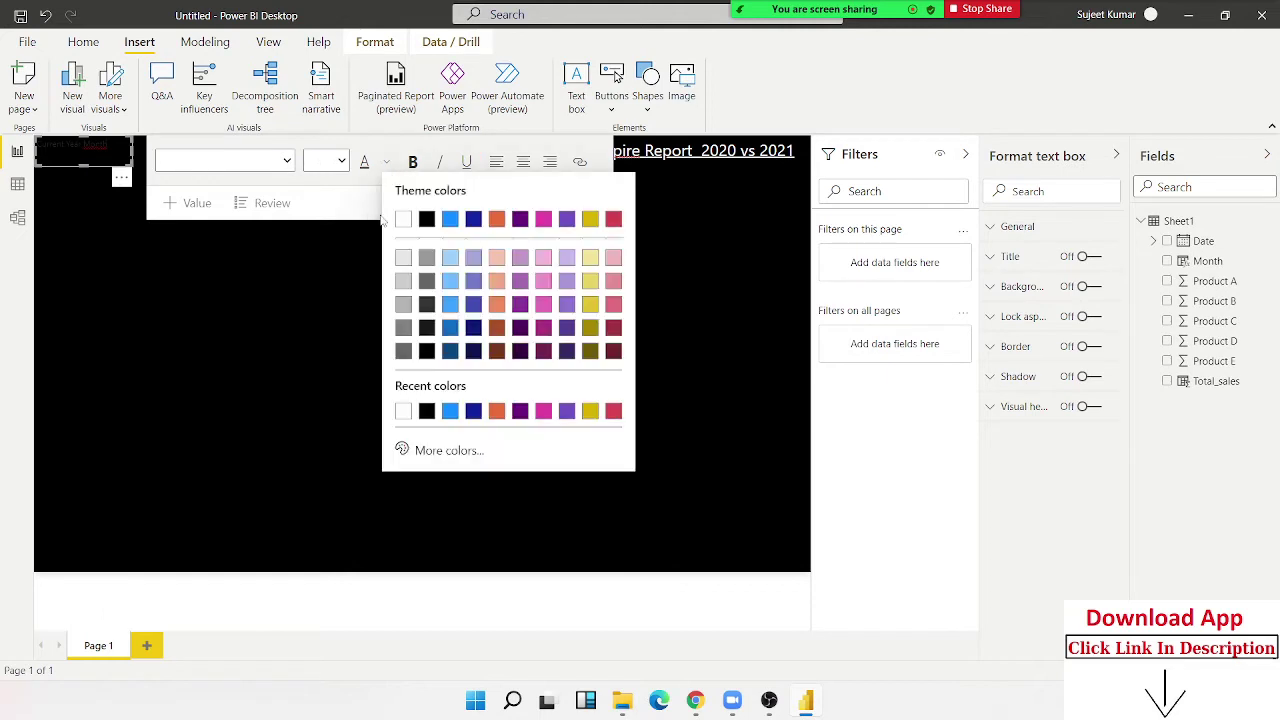
pyautogui.click(404, 222)
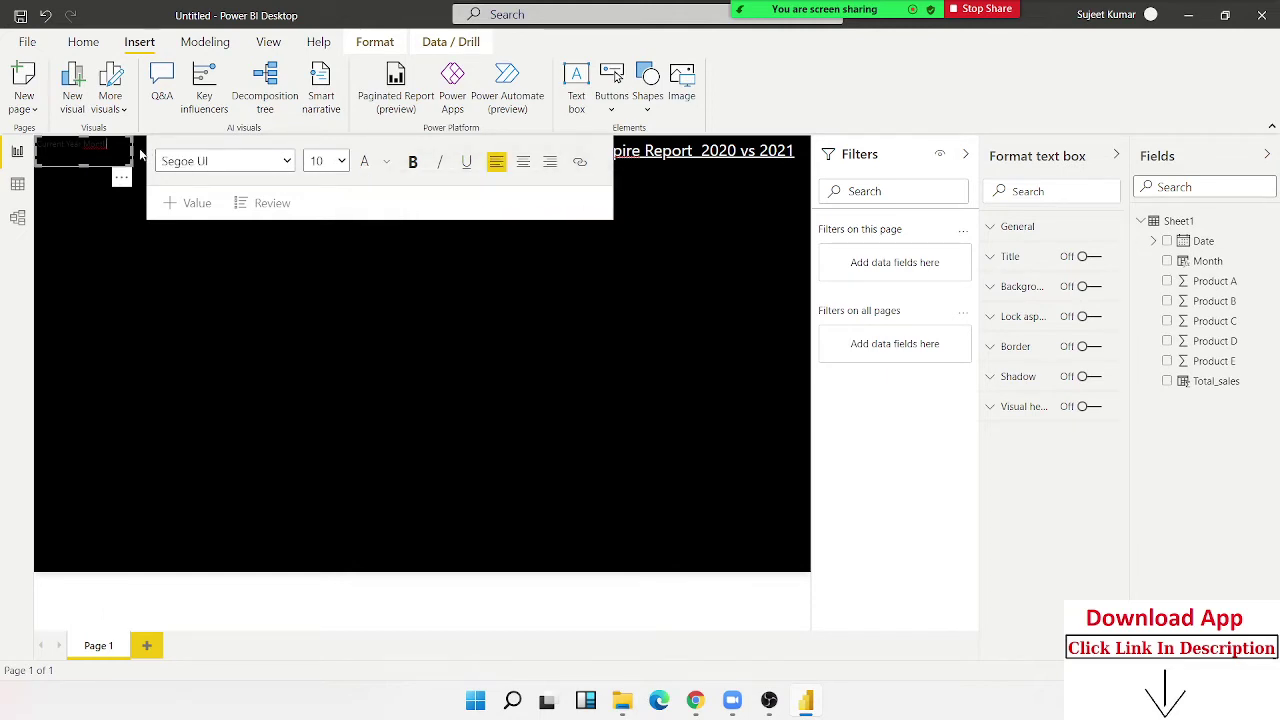
pyautogui.moveTo(108, 144); pyautogui.dragTo(36, 144)
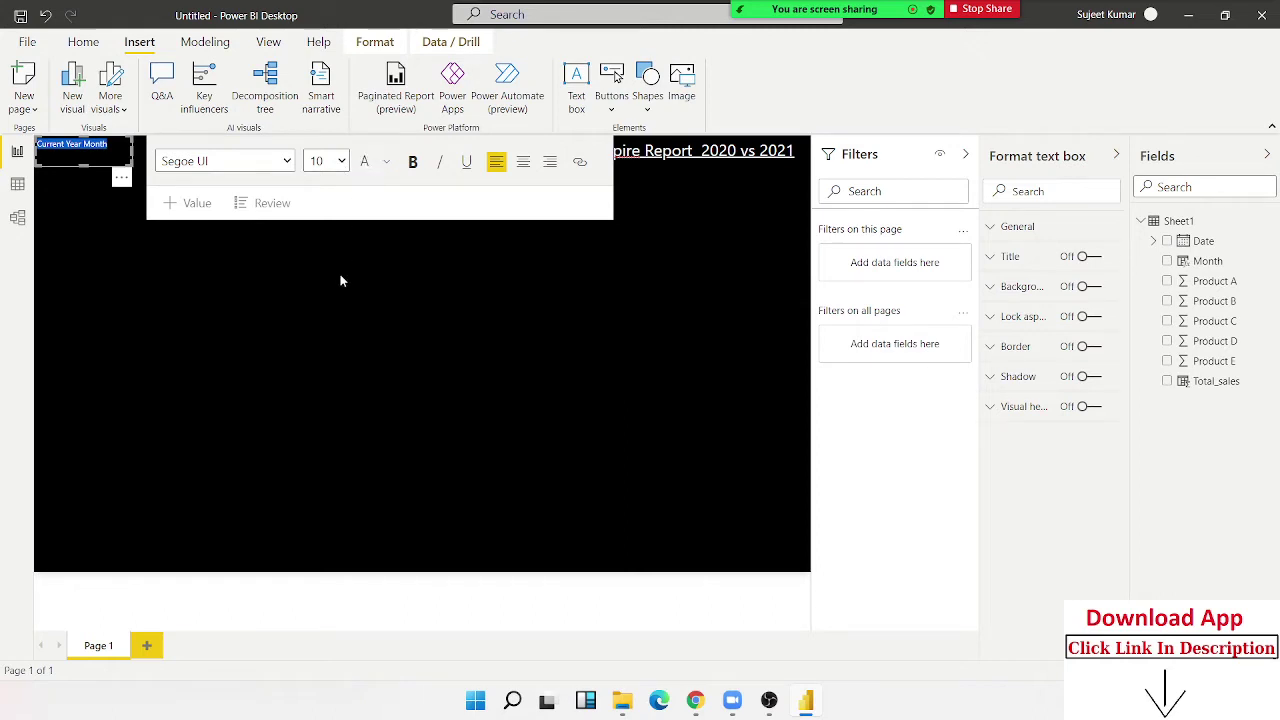
pyautogui.click(133, 268)
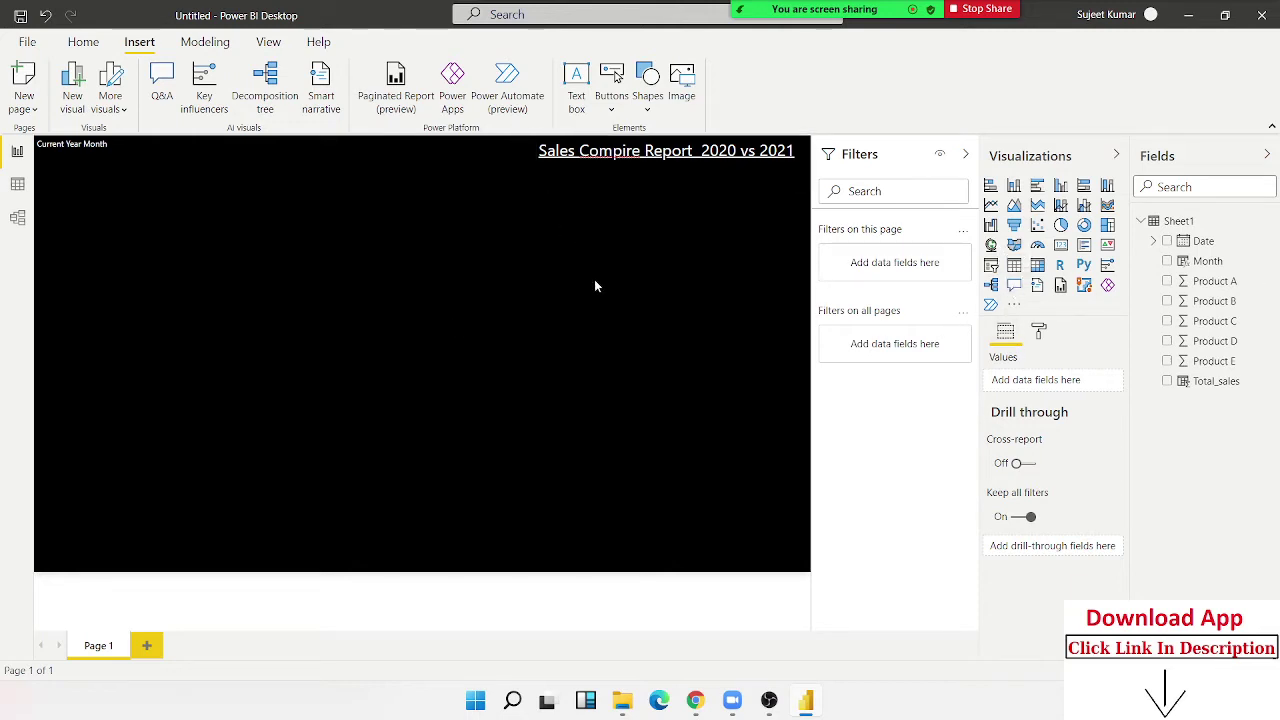
# Create the measure Total_sales_2021 = SUM(Sheet1[Total_sales])
pyautogui.click(83, 41)
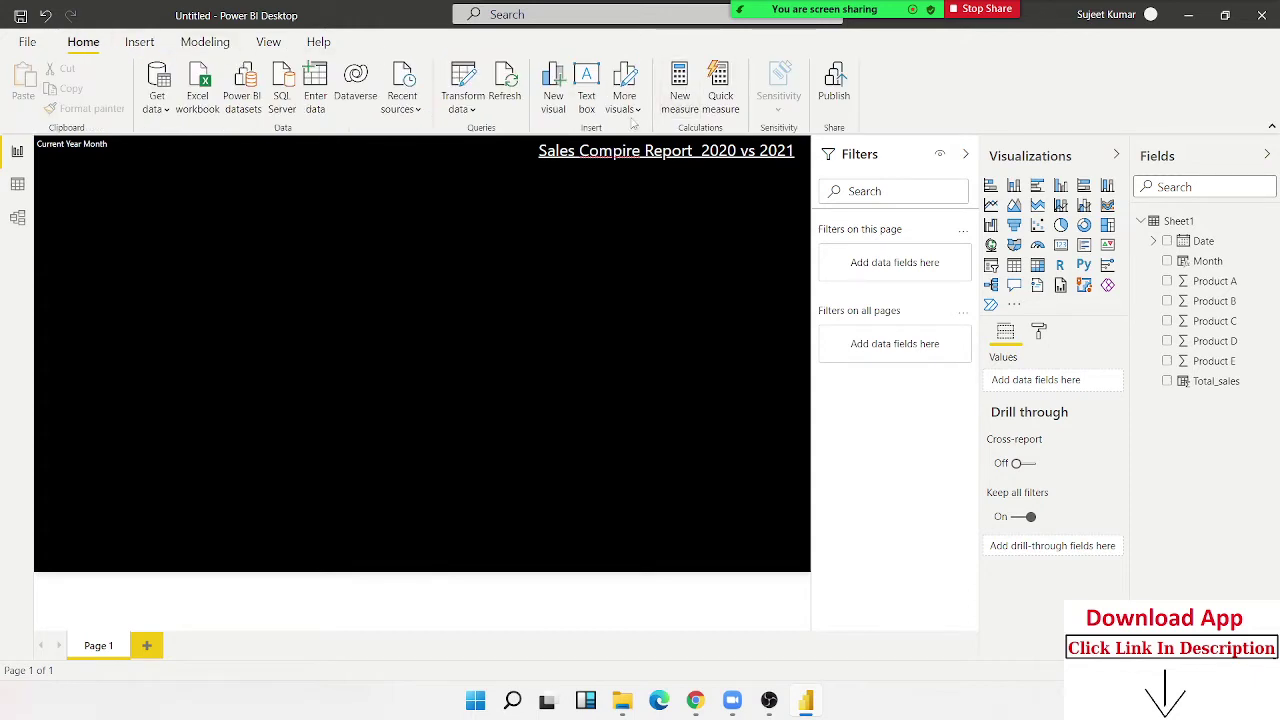
pyautogui.click(680, 88)
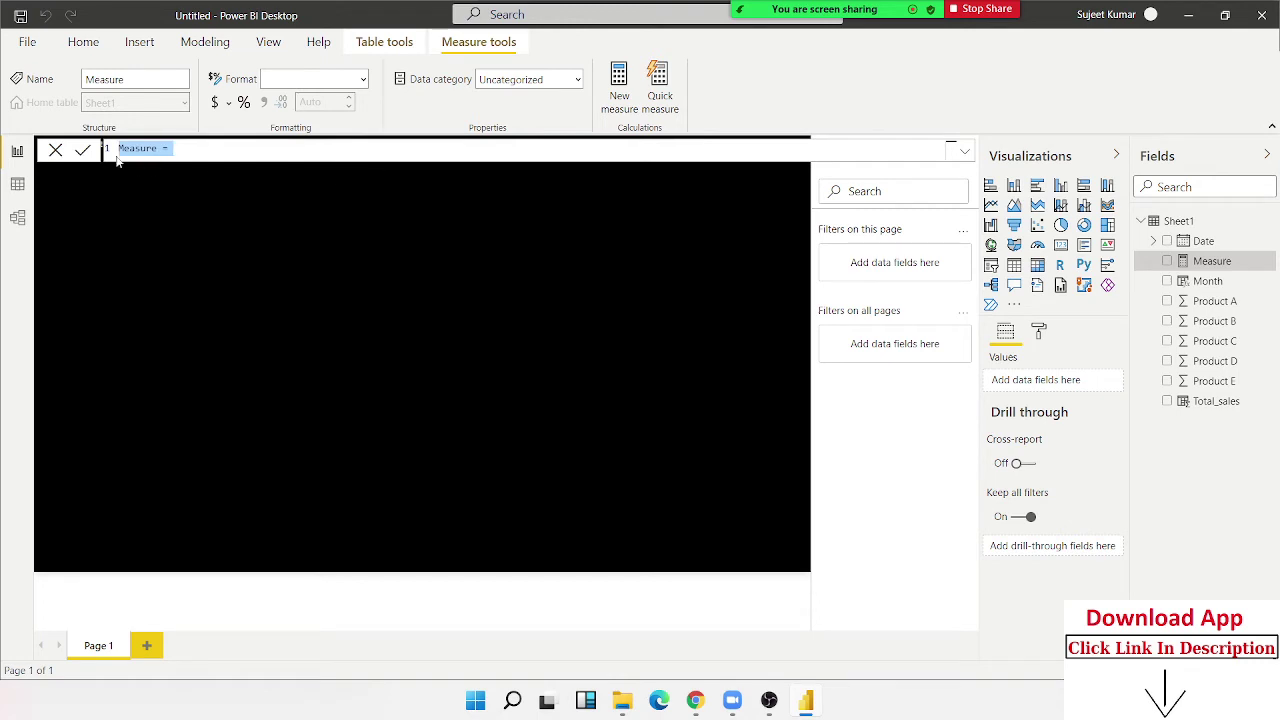
pyautogui.click(120, 149)
pyautogui.doubleClick(120, 149)
pyautogui.write('Total_sal')
pyautogui.write('es_')
pyautogui.write('2021')
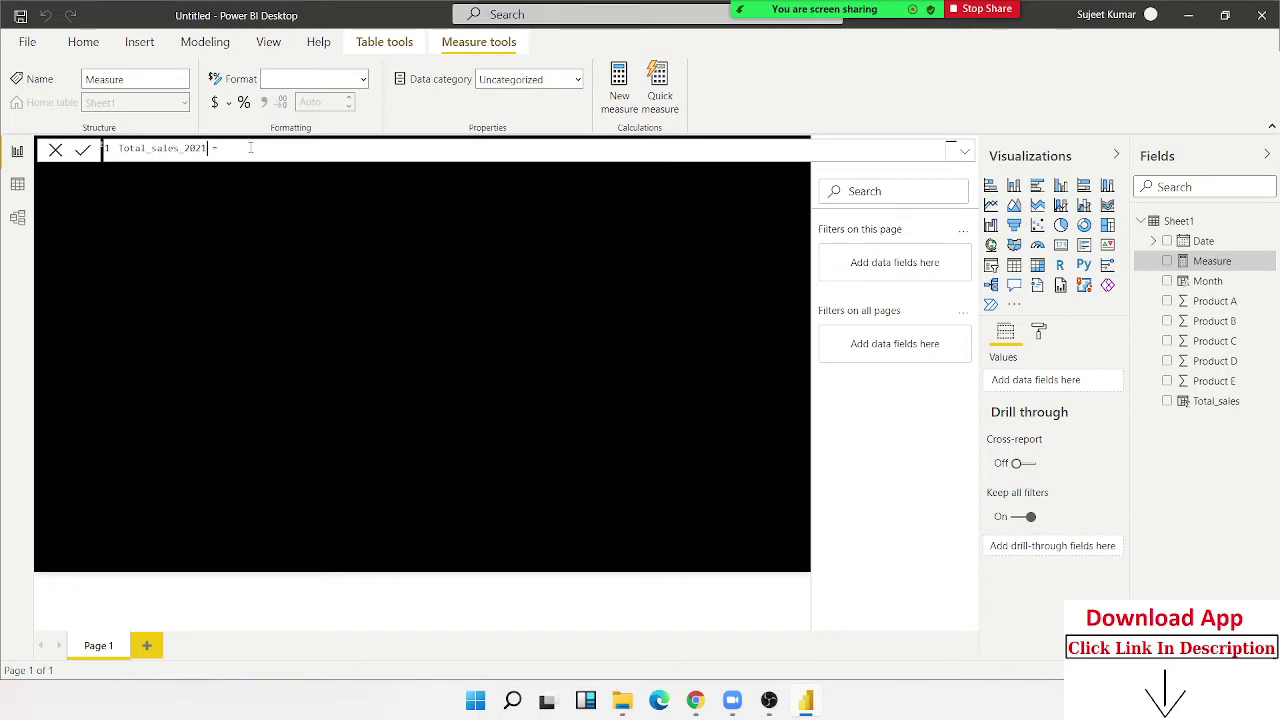
pyautogui.click(250, 147)
pyautogui.write('um')
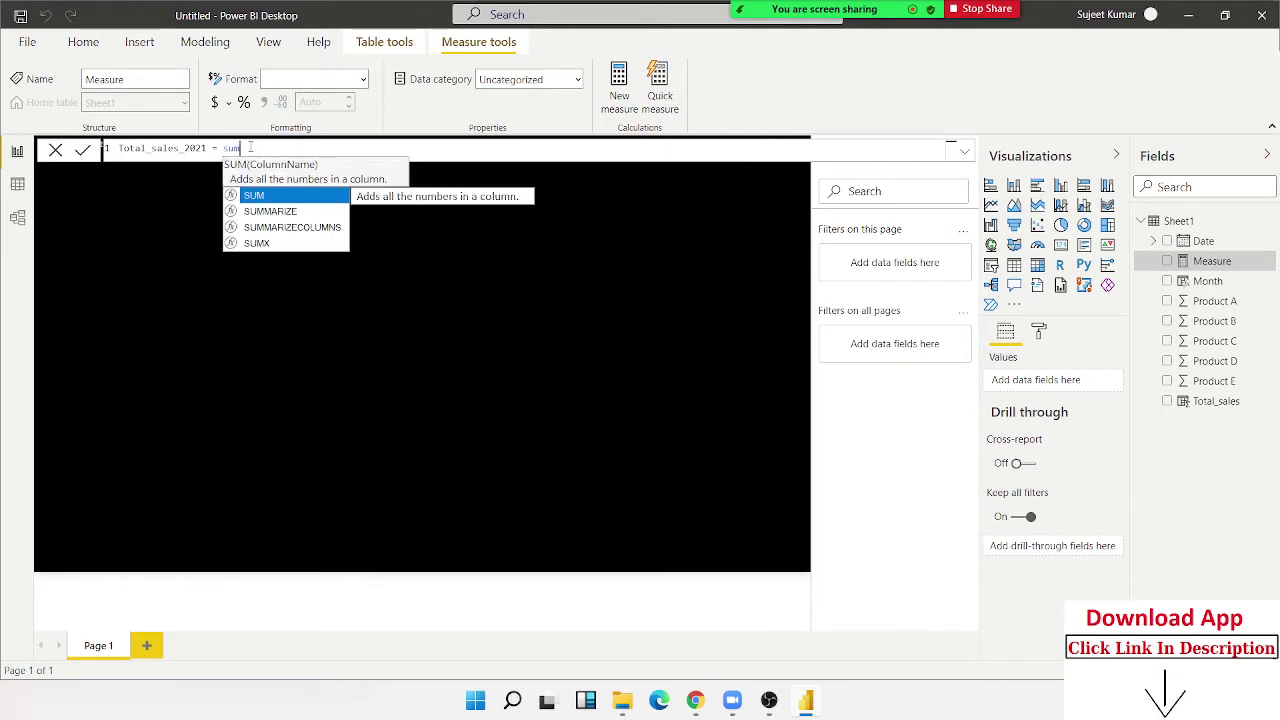
pyautogui.press('Tab')
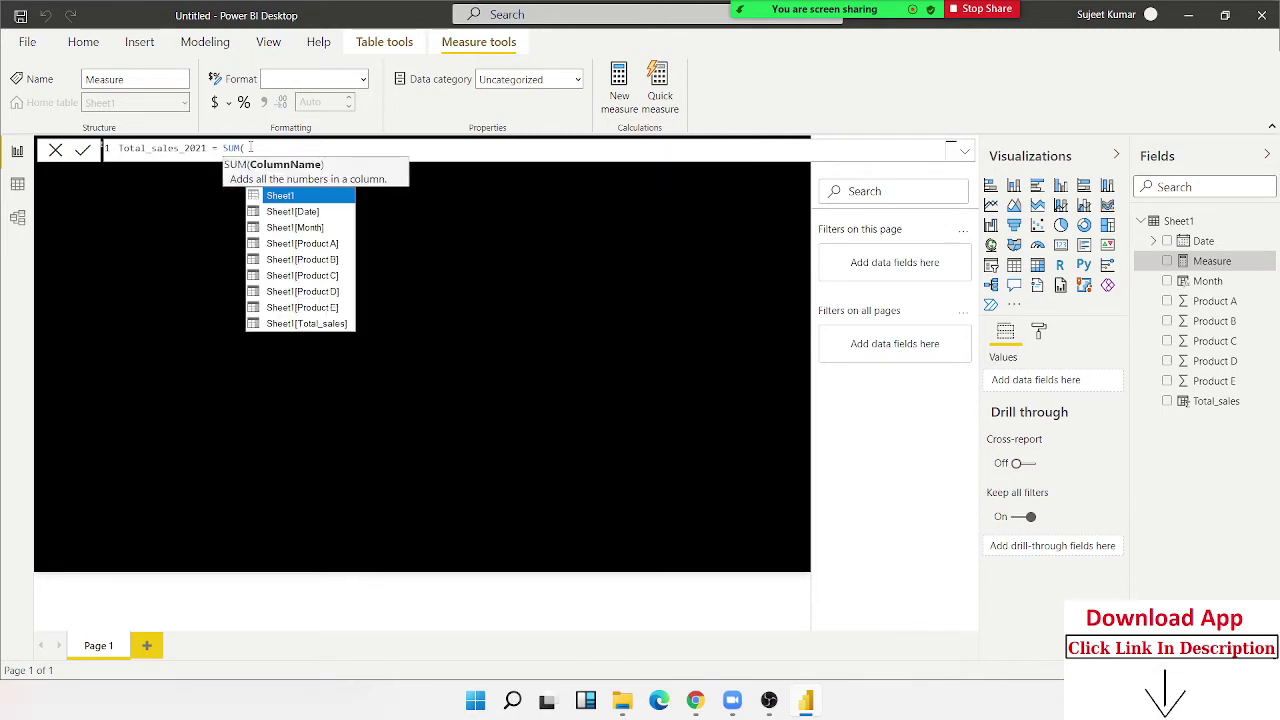
pyautogui.write('t')
pyautogui.press('Tab')
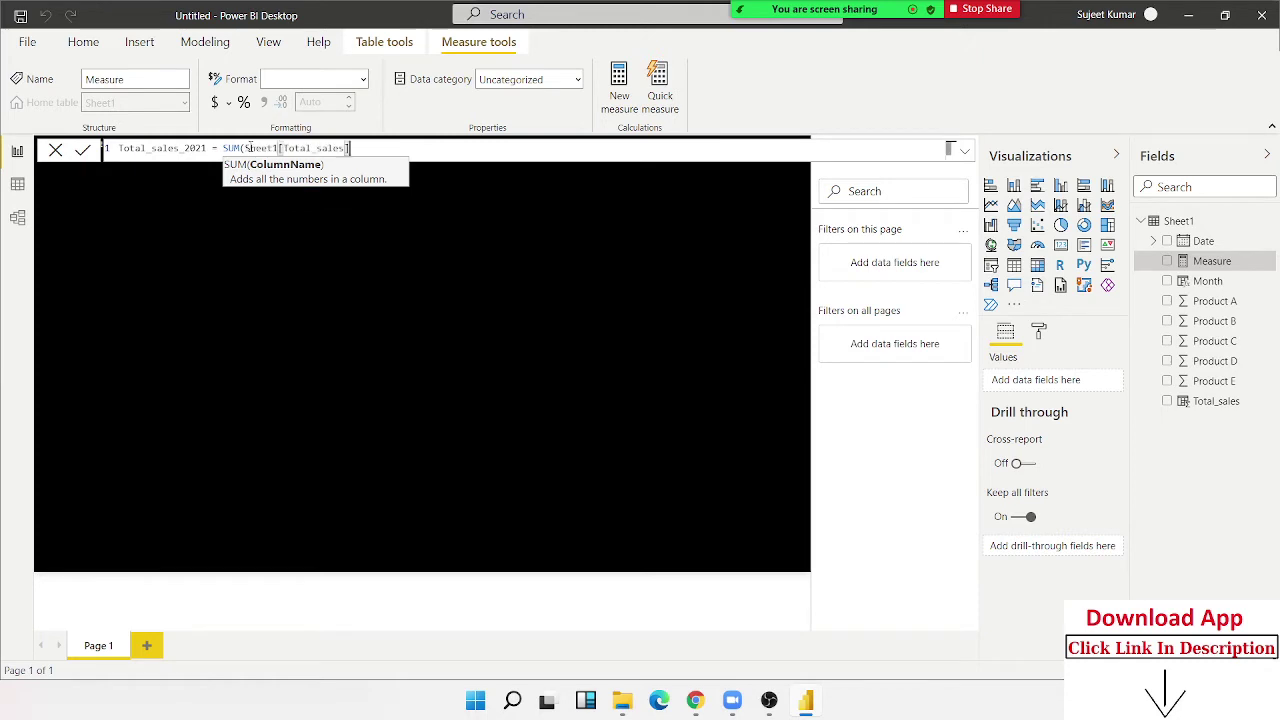
pyautogui.write(')')
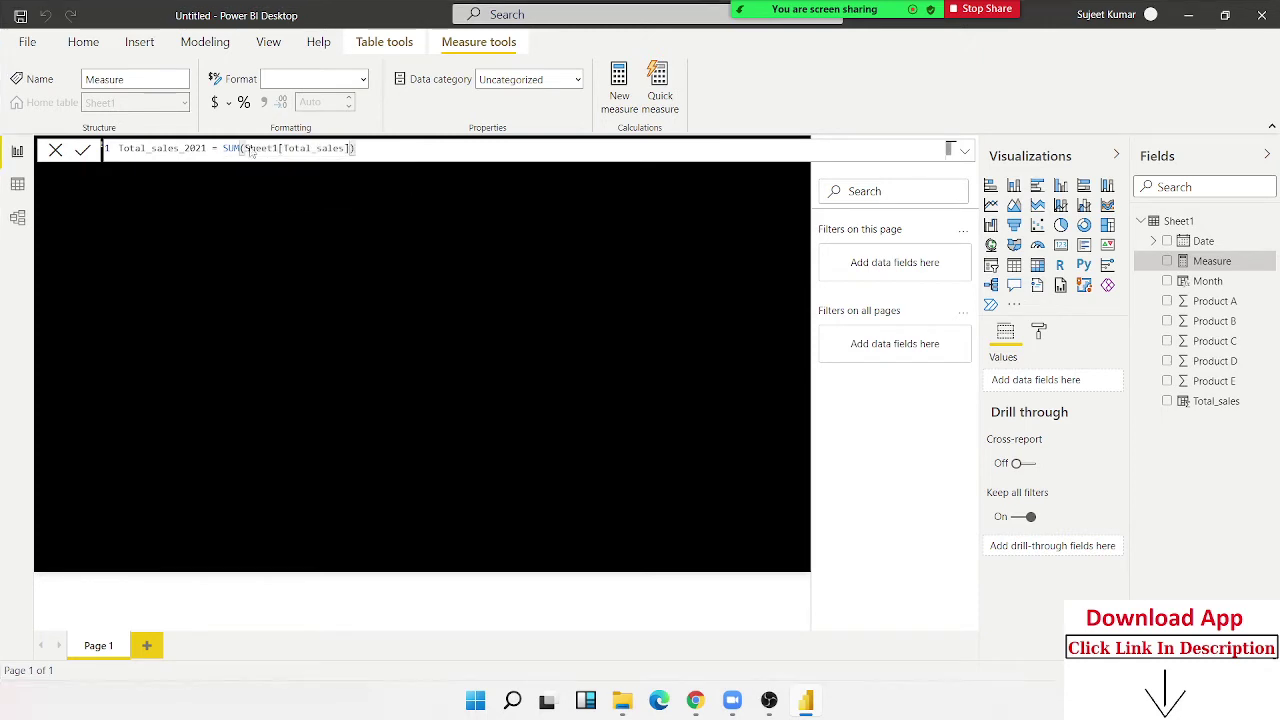
pyautogui.press('Return')
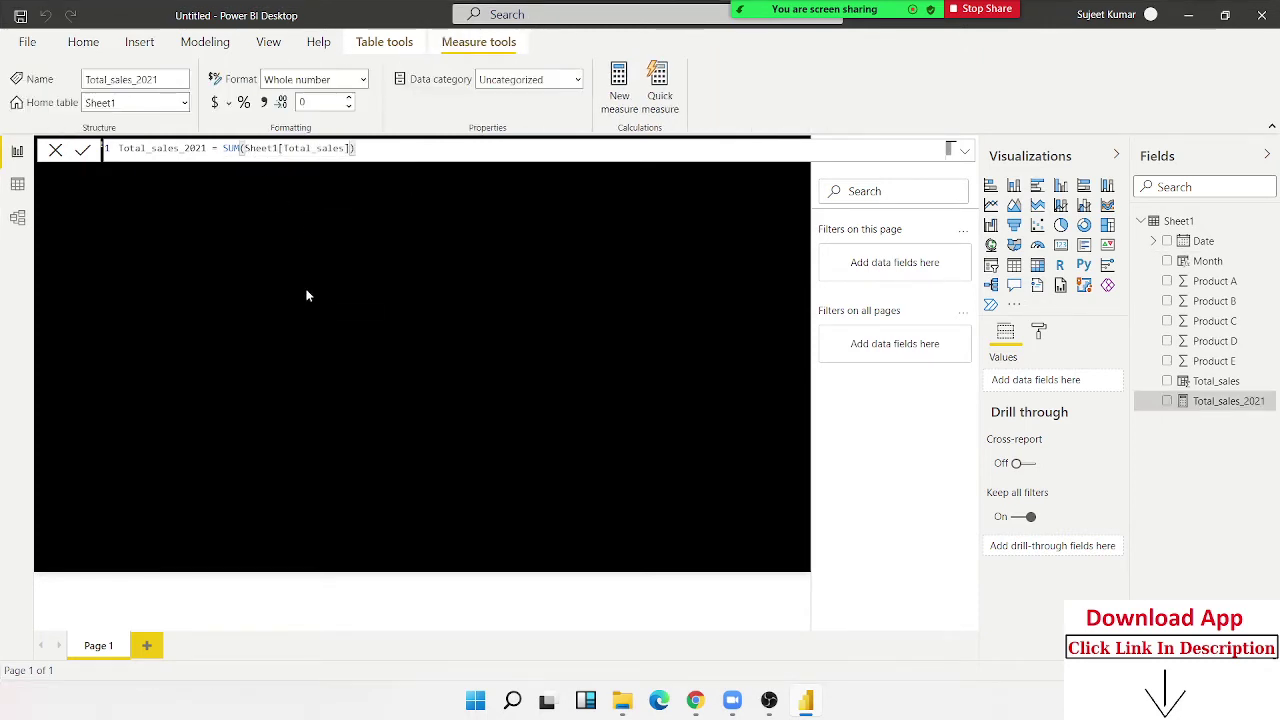
pyautogui.click(307, 295)
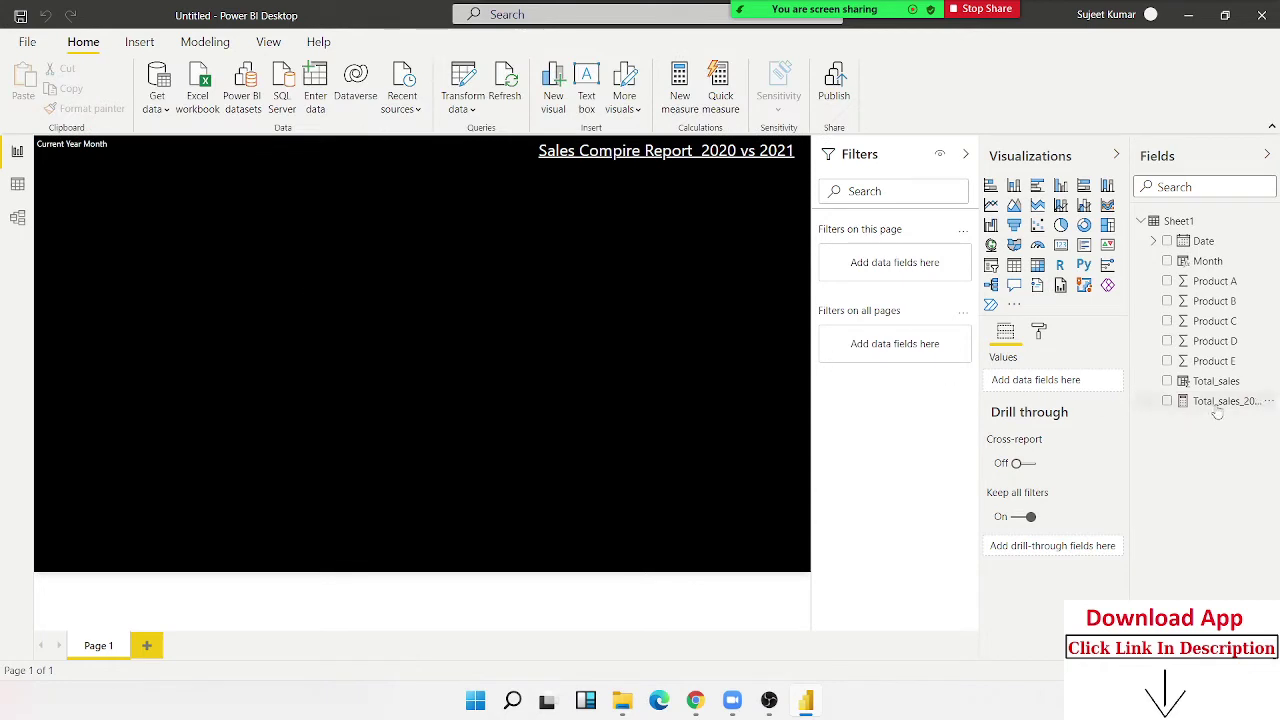
# Add a card visual showing Total_sales_2021
pyautogui.moveTo(1217, 407)
pyautogui.mouseDown()
pyautogui.moveTo(1199, 420)
pyautogui.moveTo(104, 183)
pyautogui.mouseUp()
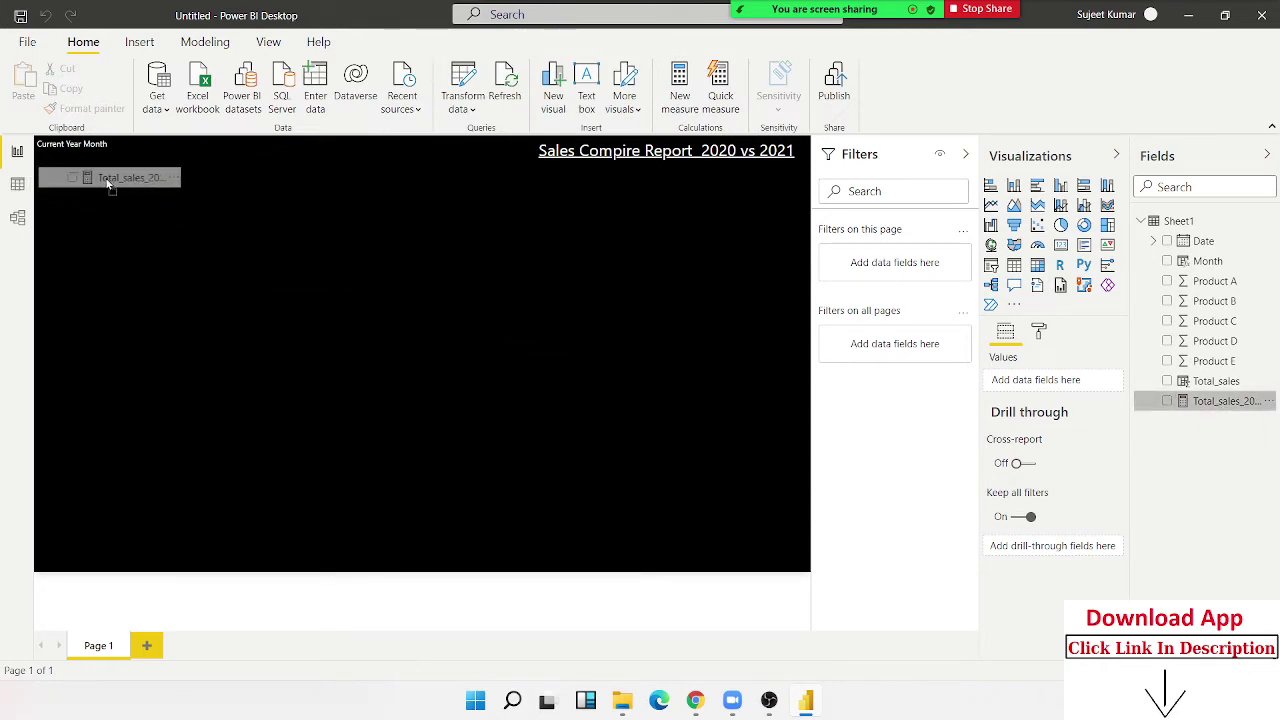
pyautogui.moveTo(104, 183); pyautogui.dragTo(1190, 402)
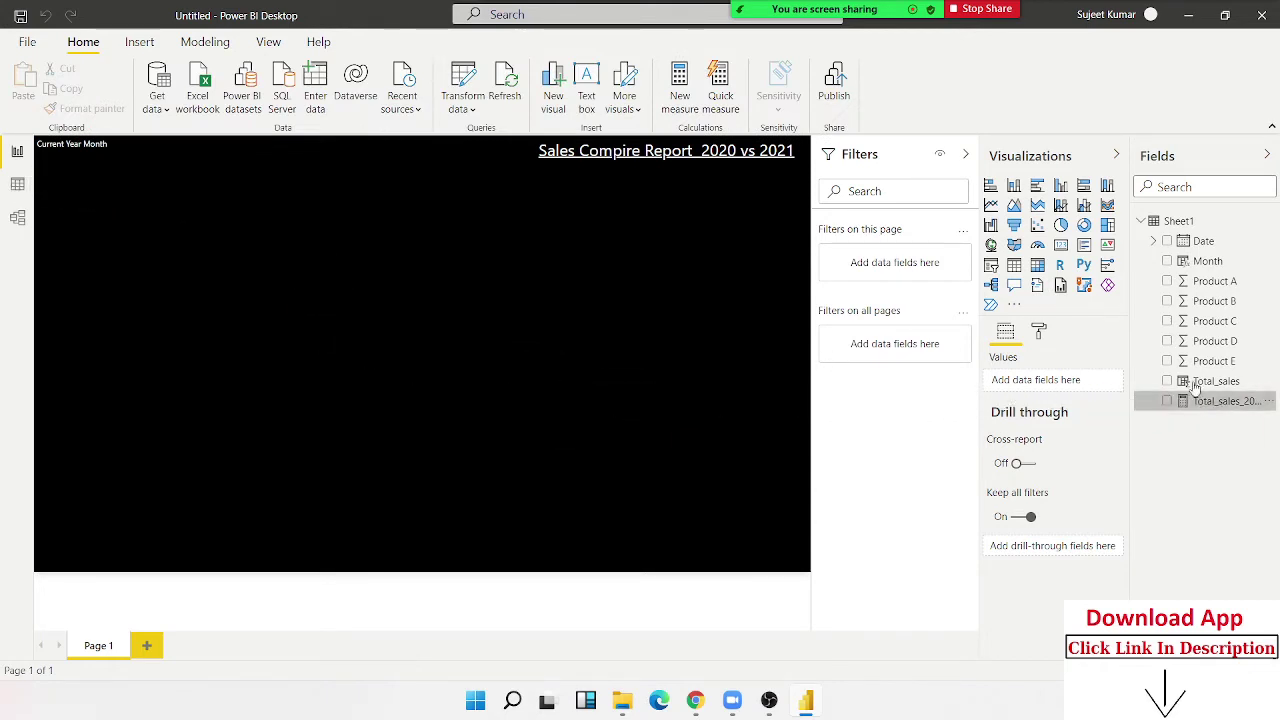
pyautogui.click(1060, 244)
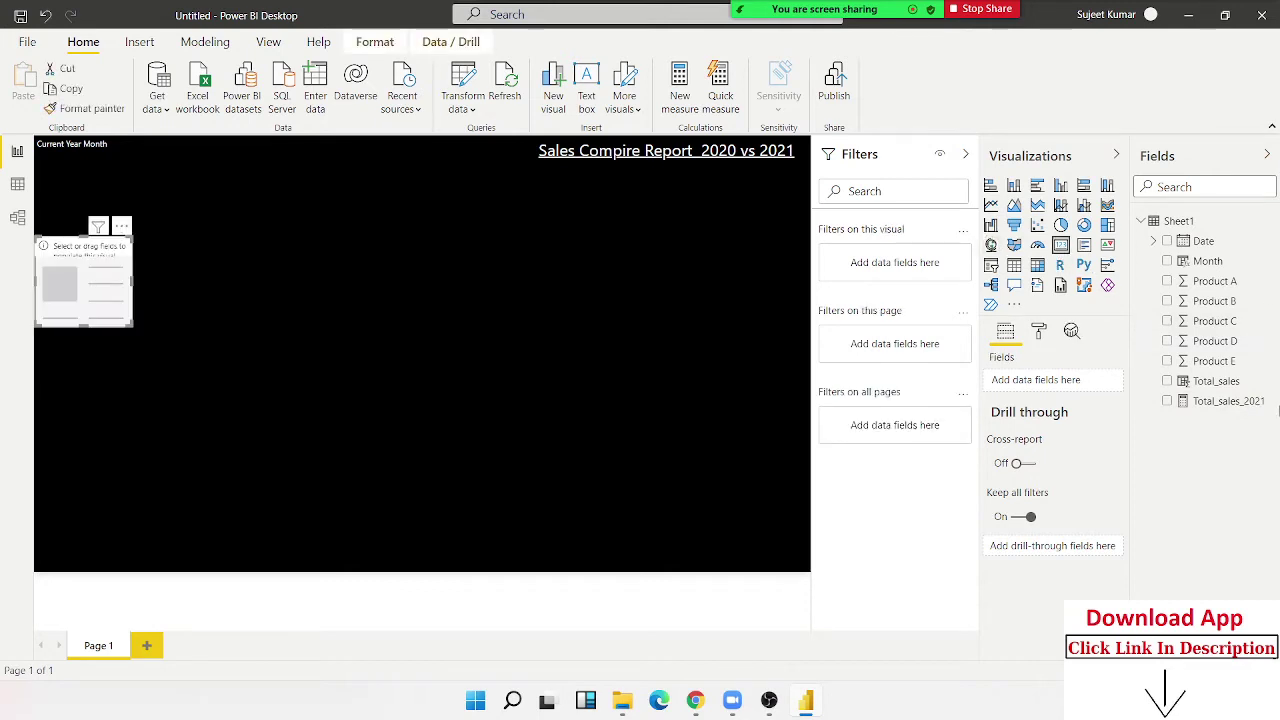
pyautogui.moveTo(1228, 401)
pyautogui.mouseDown()
pyautogui.moveTo(235, 280)
pyautogui.moveTo(107, 295)
pyautogui.moveTo(218, 338)
pyautogui.moveTo(191, 245)
pyautogui.moveTo(131, 222)
pyautogui.mouseUp()
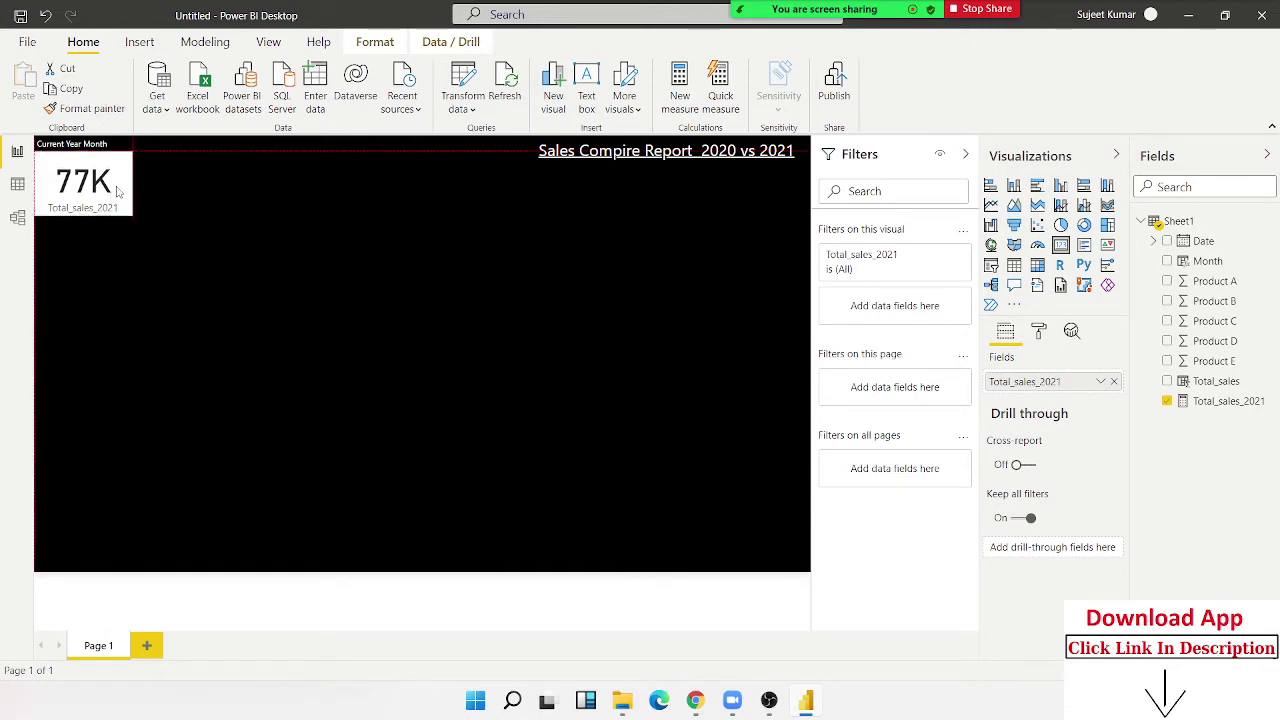
# Turn off the card background and make its category label and 77K value white
pyautogui.click(1039, 336)
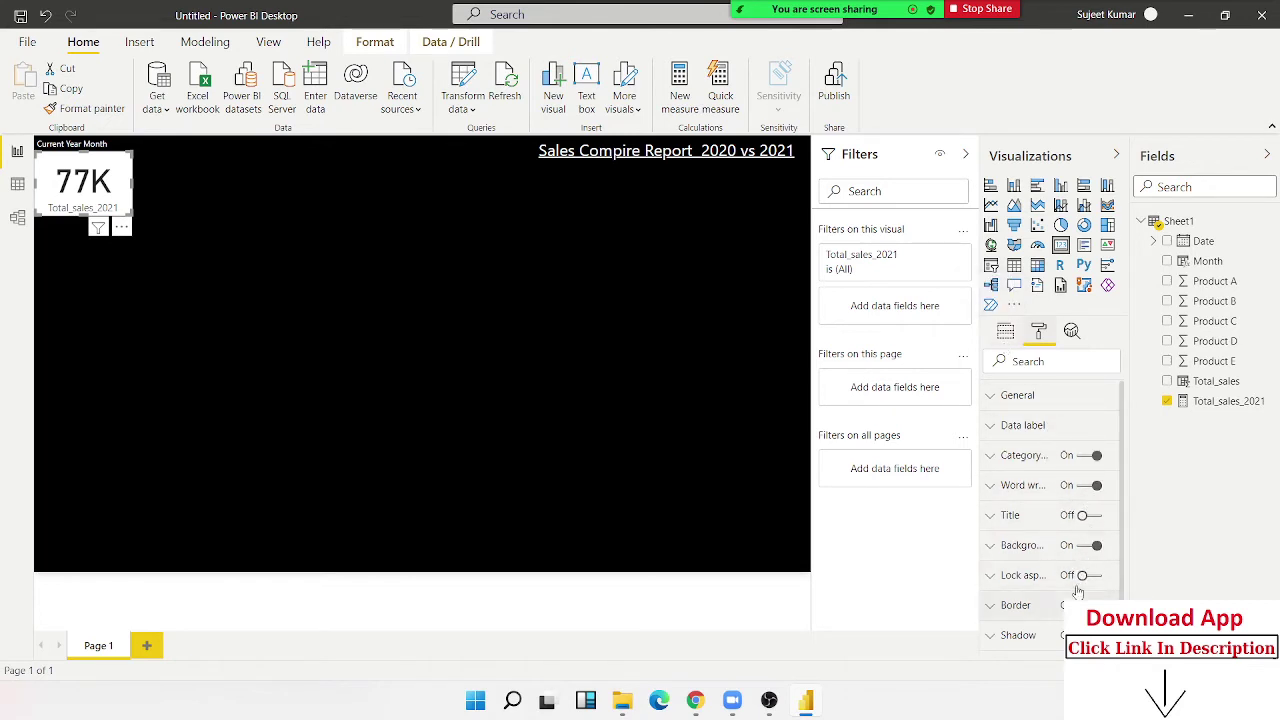
pyautogui.click(1083, 548)
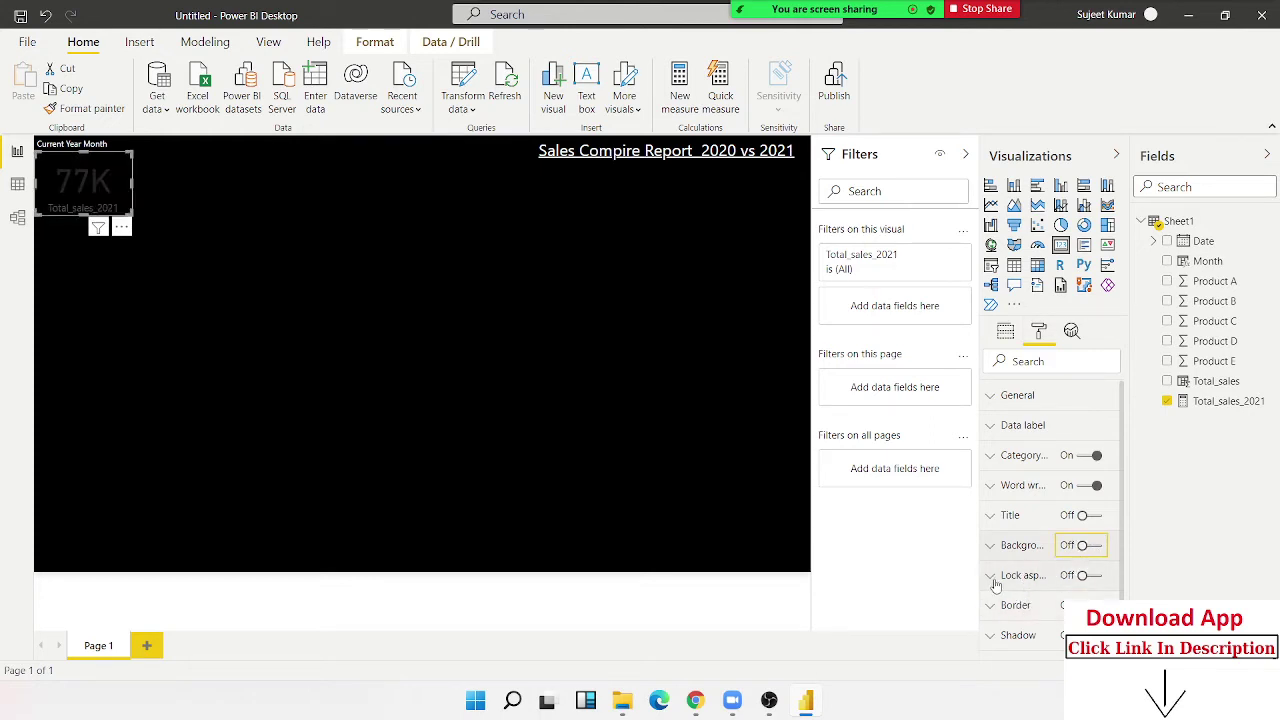
pyautogui.click(1020, 462)
pyautogui.click(1021, 507)
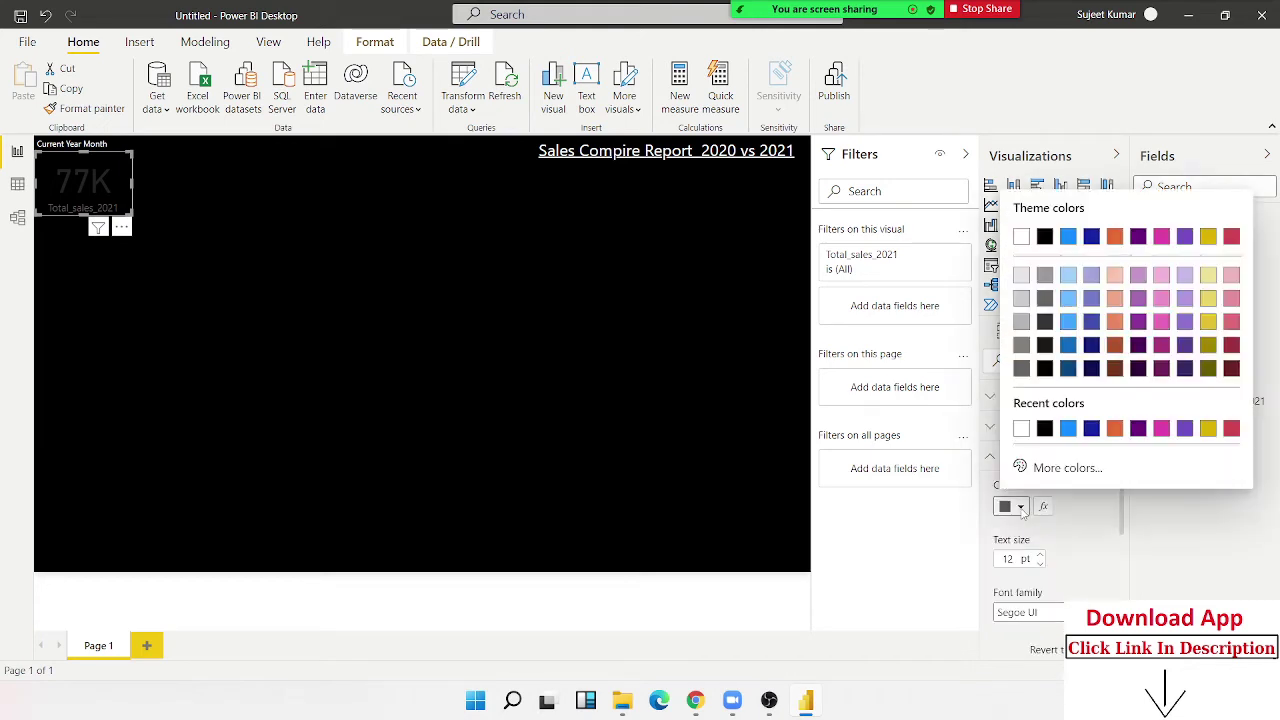
pyautogui.click(1021, 236)
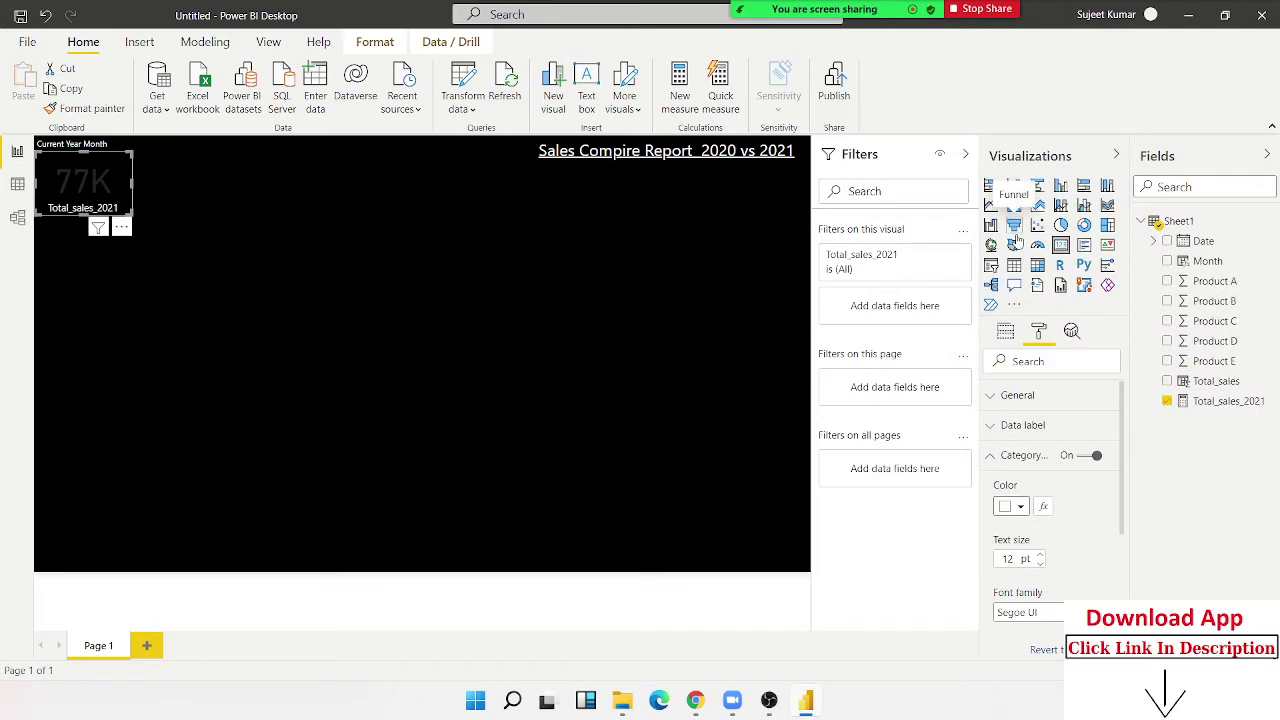
pyautogui.click(991, 427)
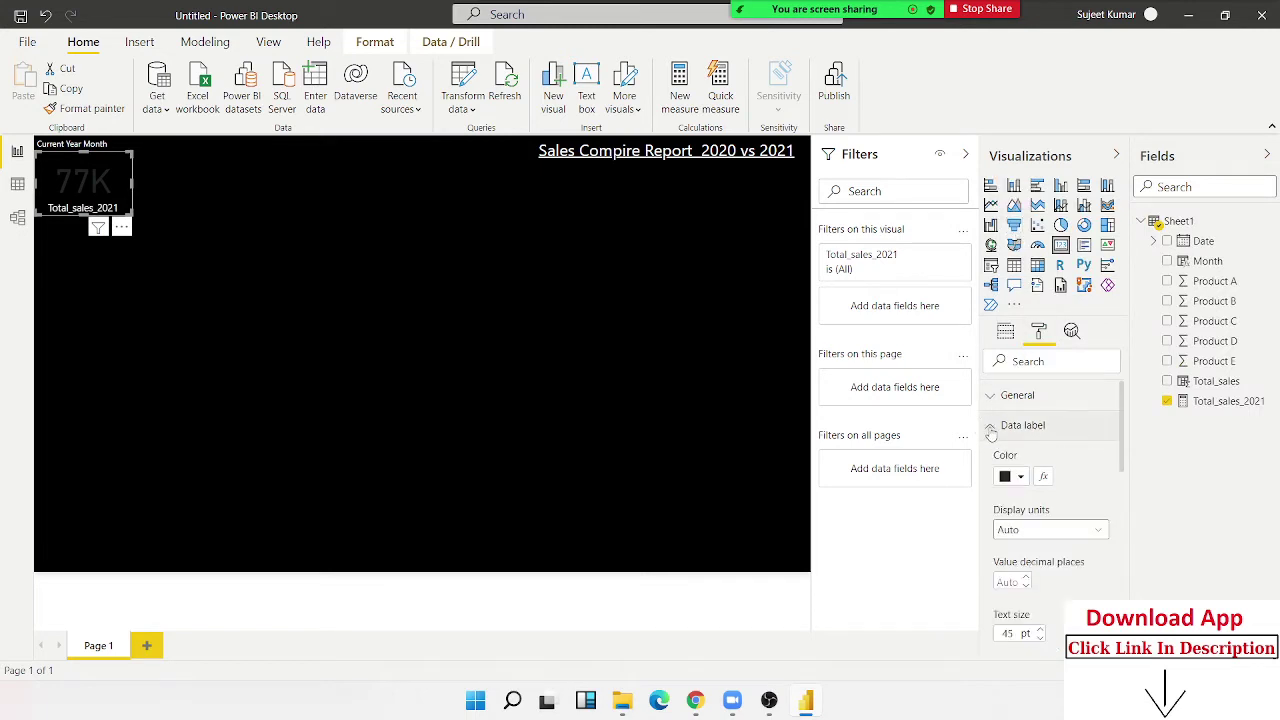
pyautogui.click(1021, 480)
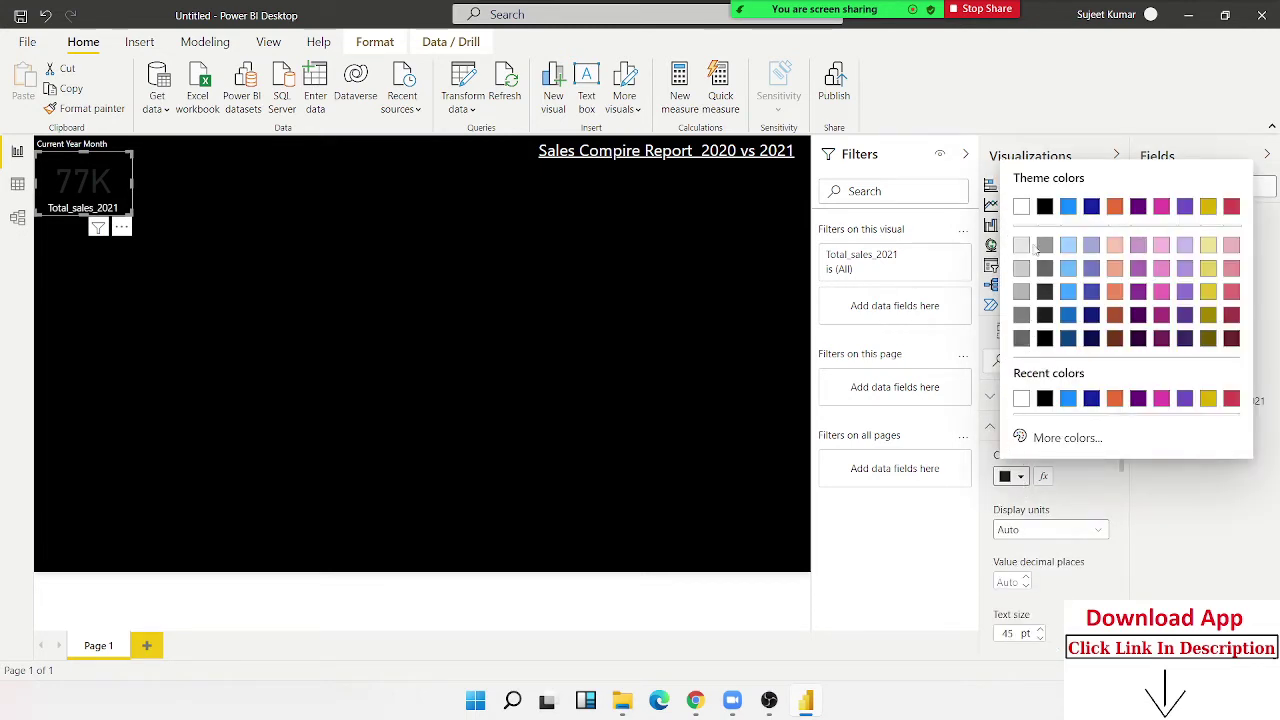
pyautogui.click(1021, 206)
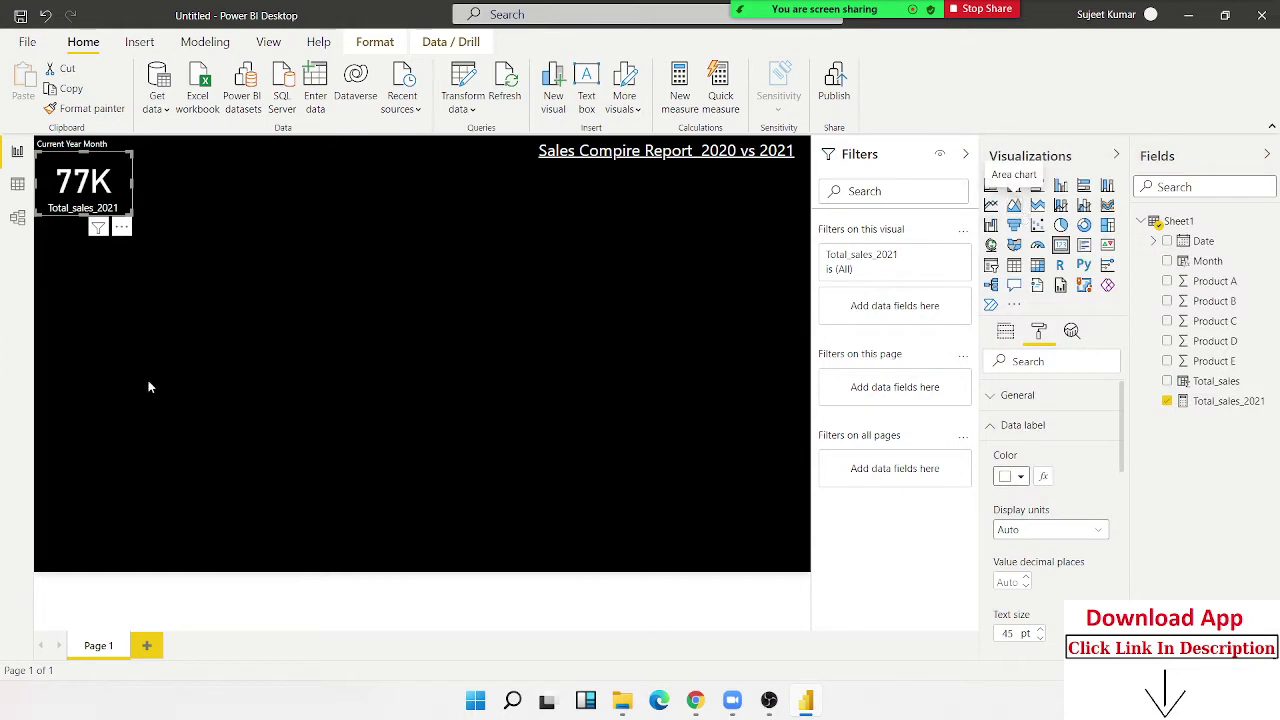
pyautogui.click(128, 334)
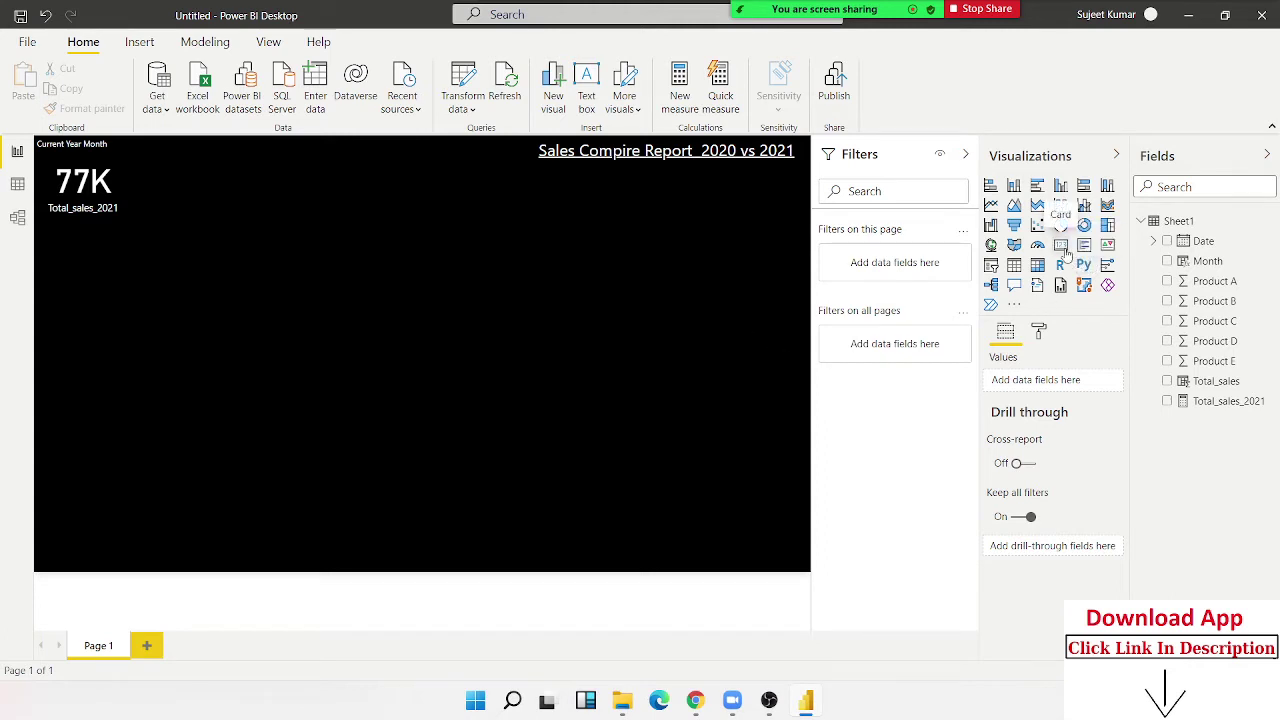
# Add a wide, short Month dropdown slicer just below the report title
pyautogui.click(991, 266)
pyautogui.moveTo(84, 304)
pyautogui.mouseDown()
pyautogui.moveTo(544, 297)
pyautogui.moveTo(594, 203)
pyautogui.mouseUp()
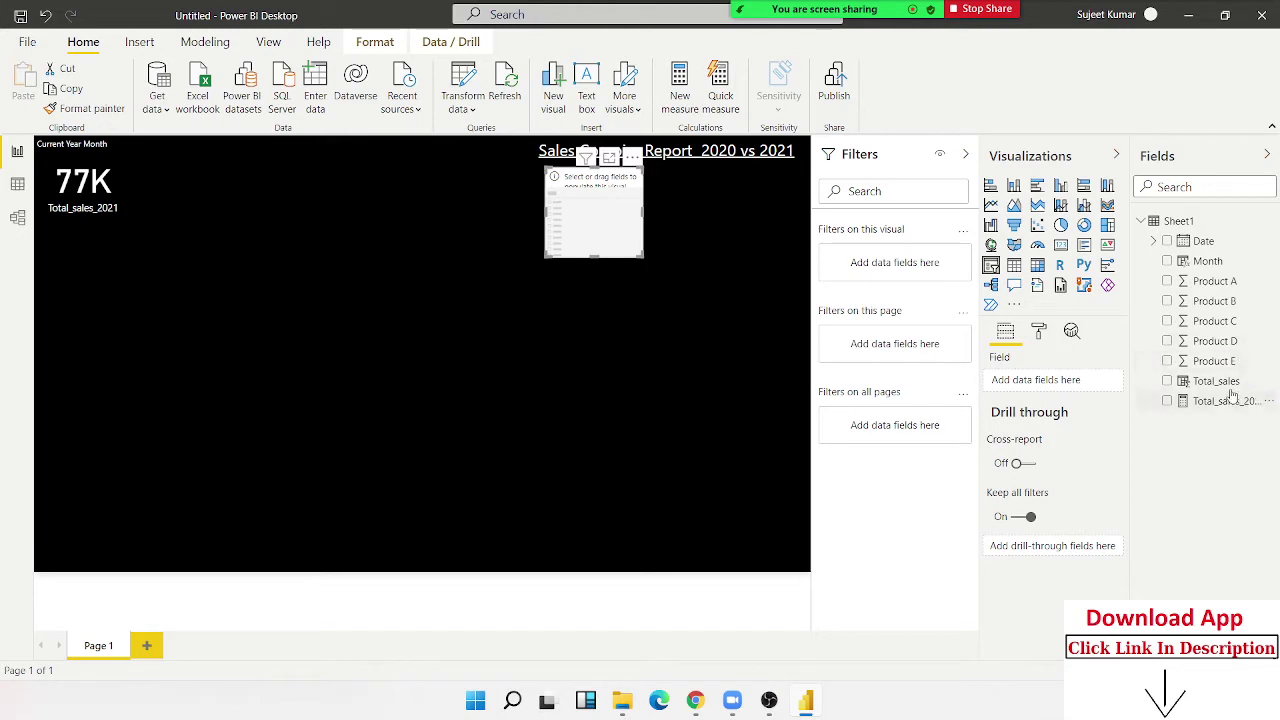
pyautogui.moveTo(1208, 261); pyautogui.dragTo(612, 234)
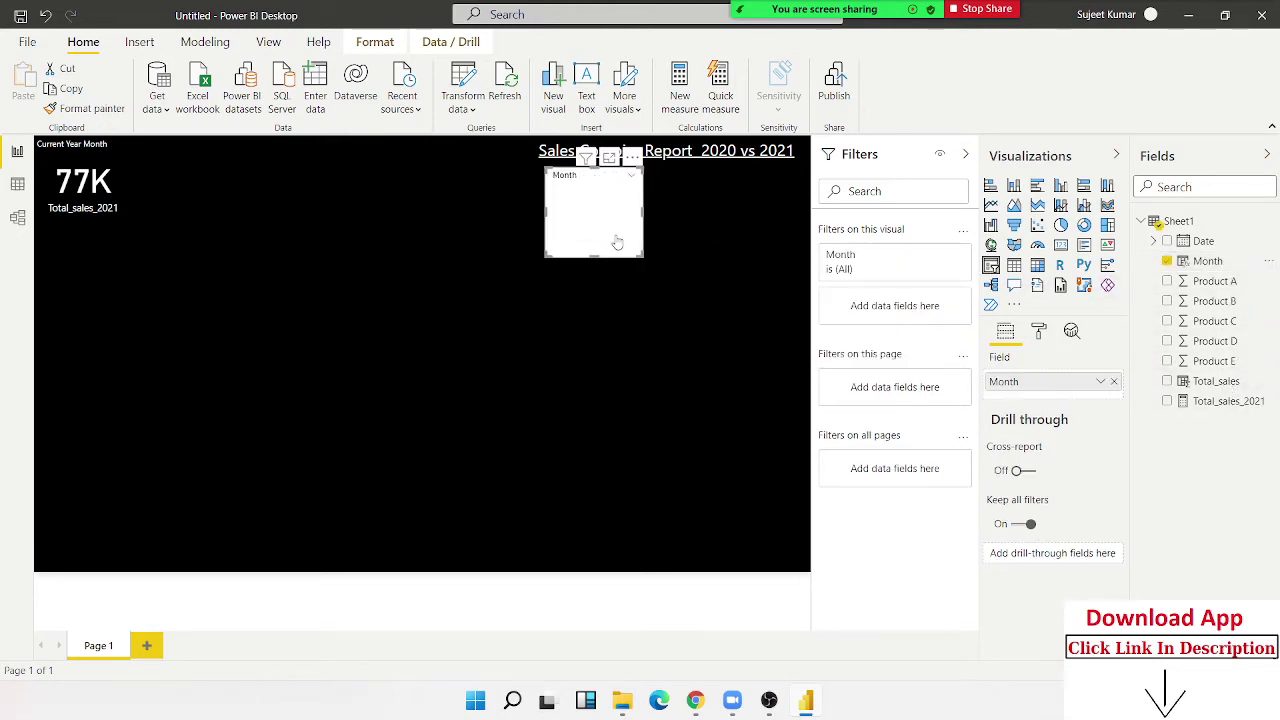
pyautogui.click(631, 176)
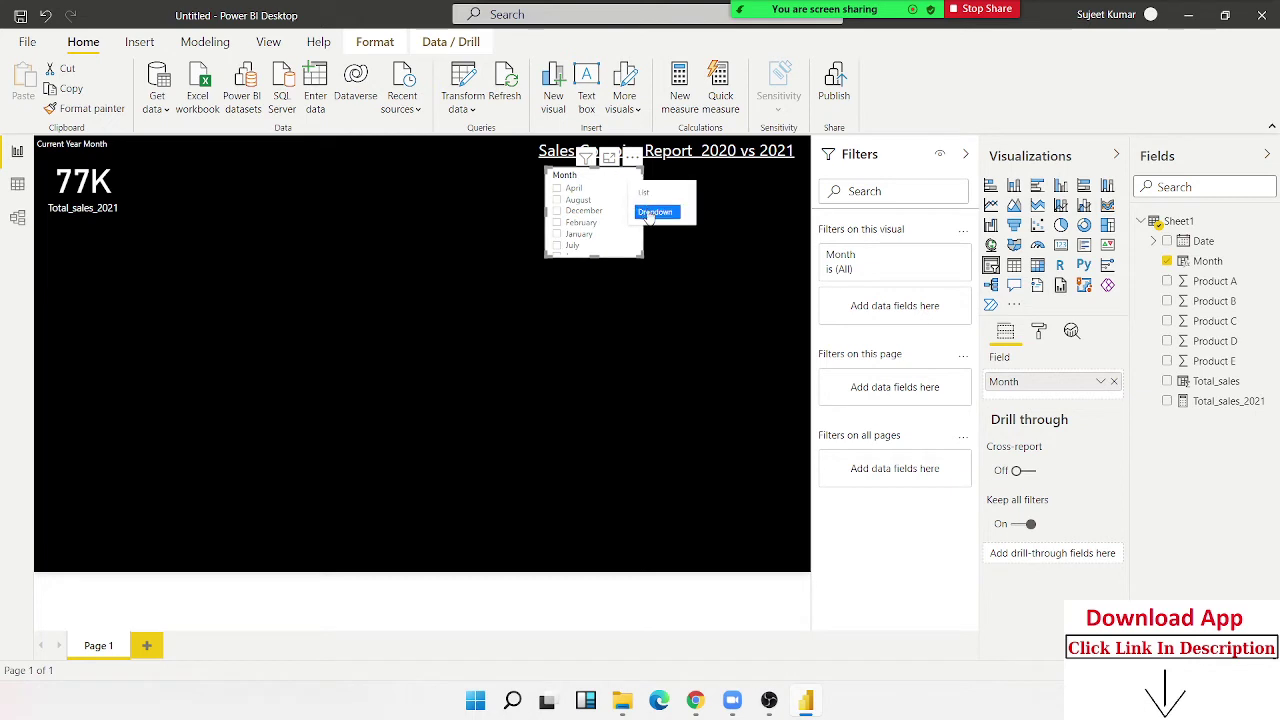
pyautogui.click(651, 212)
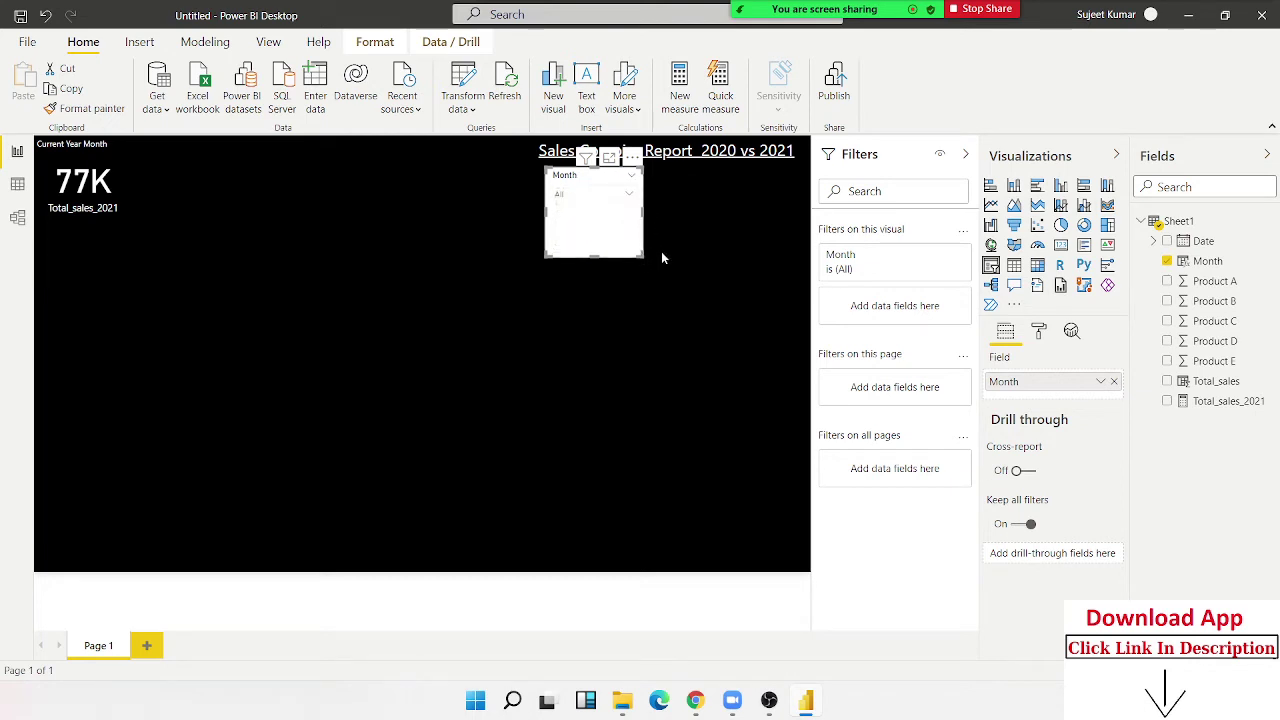
pyautogui.moveTo(643, 257); pyautogui.dragTo(790, 214)
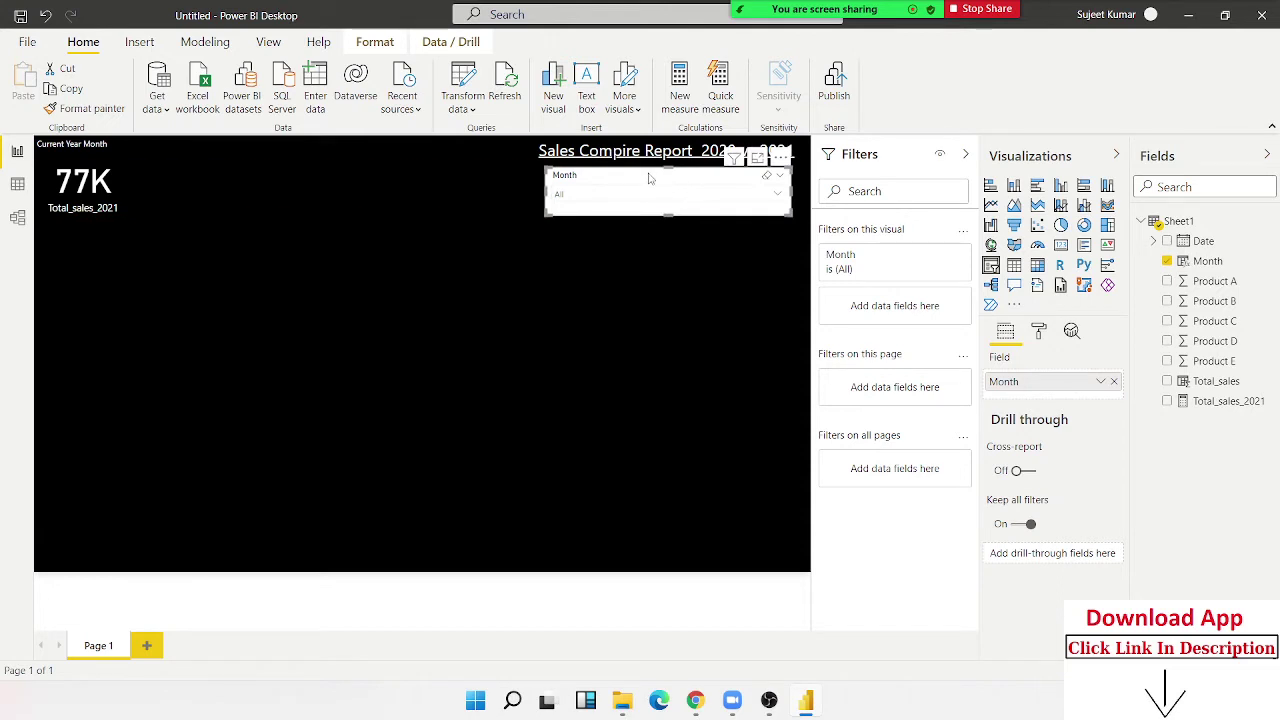
pyautogui.moveTo(649, 178); pyautogui.dragTo(649, 176)
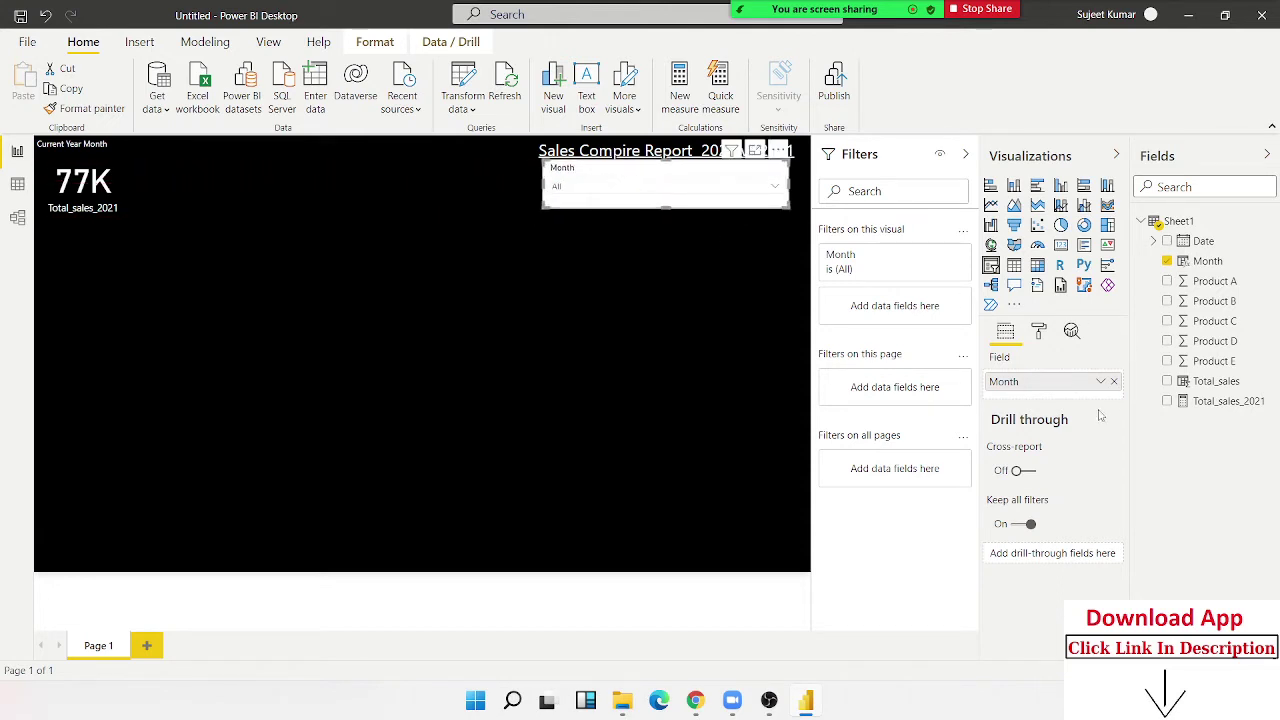
# Turn off the slicer background and make its Month header and item text white
pyautogui.click(1039, 332)
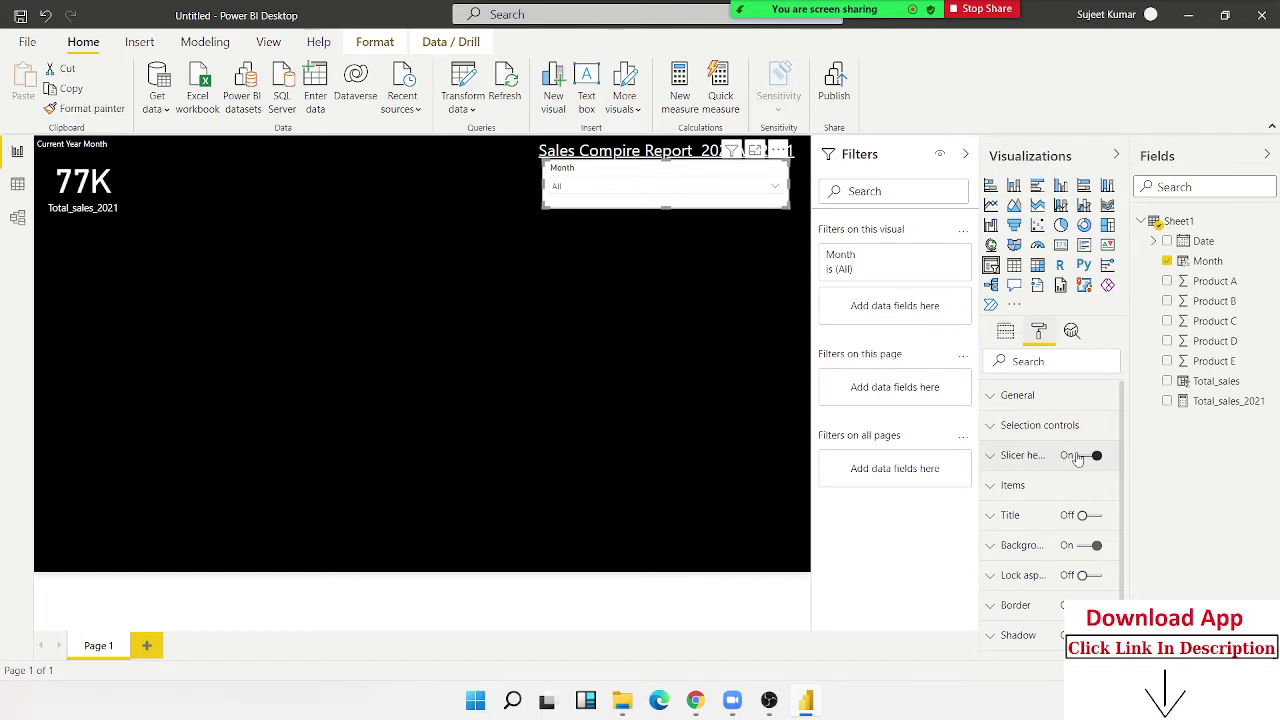
pyautogui.click(1084, 553)
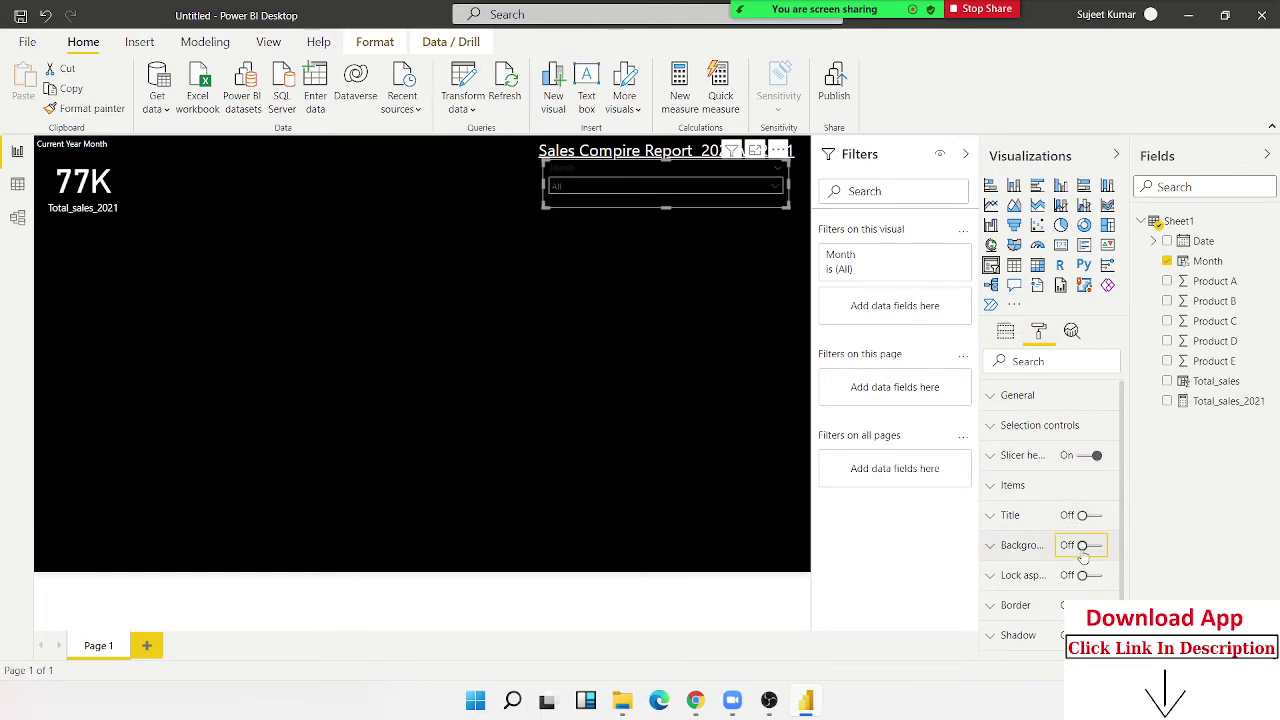
pyautogui.click(1021, 460)
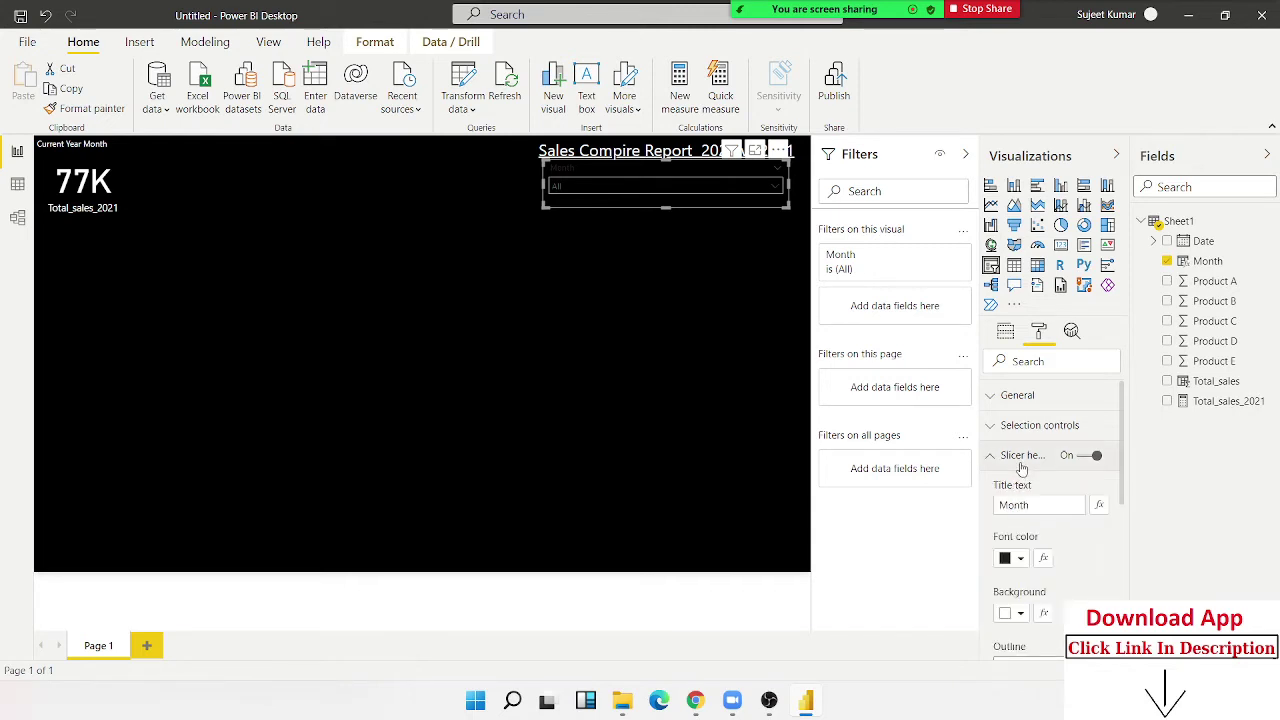
pyautogui.click(1020, 558)
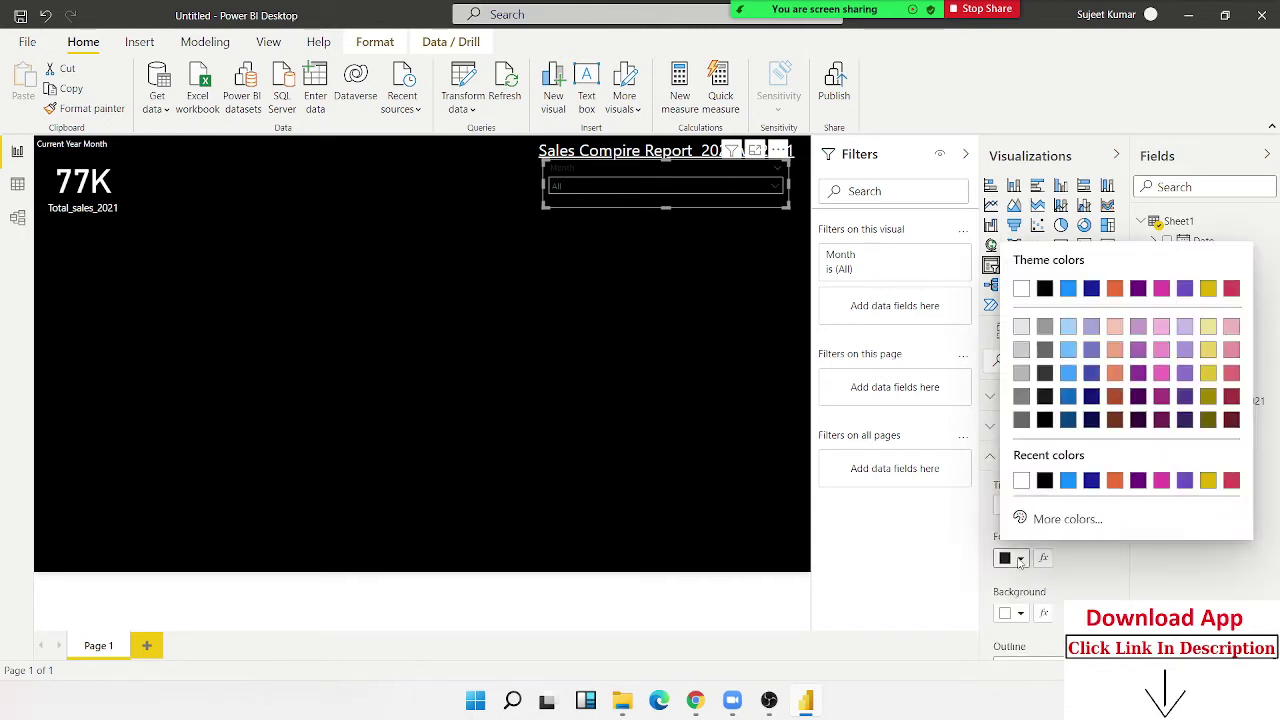
pyautogui.click(1022, 290)
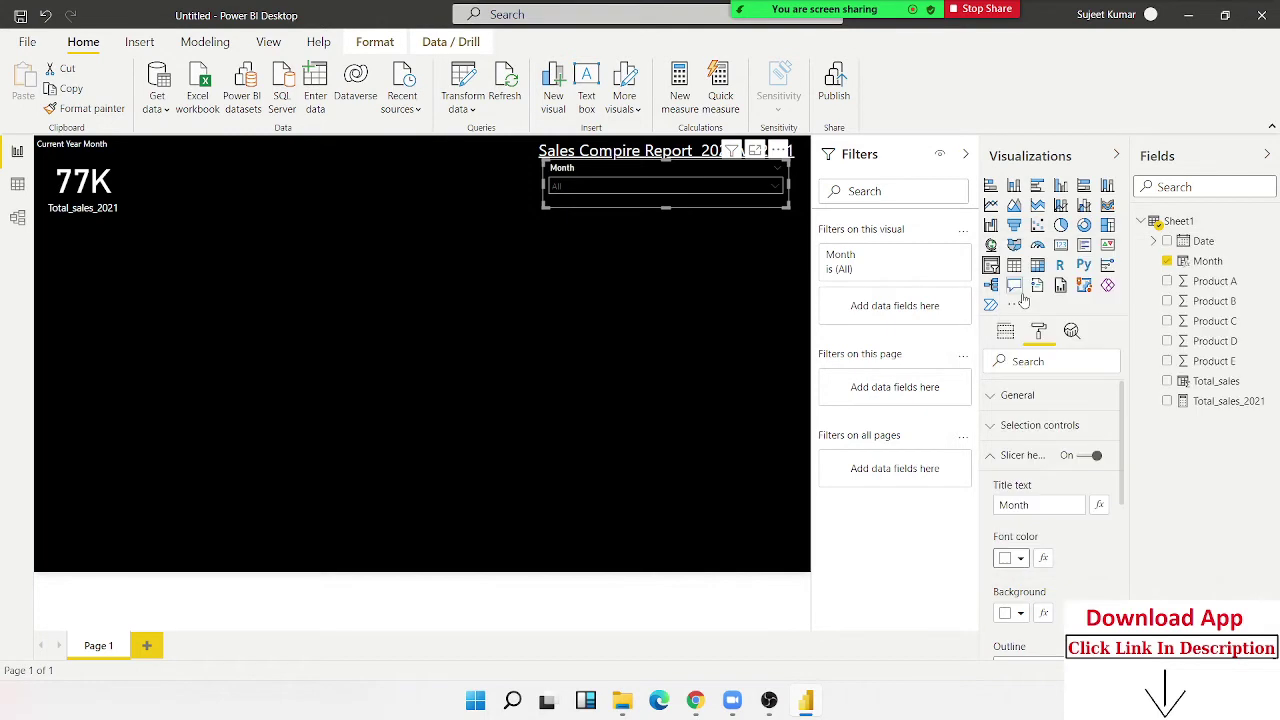
pyautogui.click(996, 460)
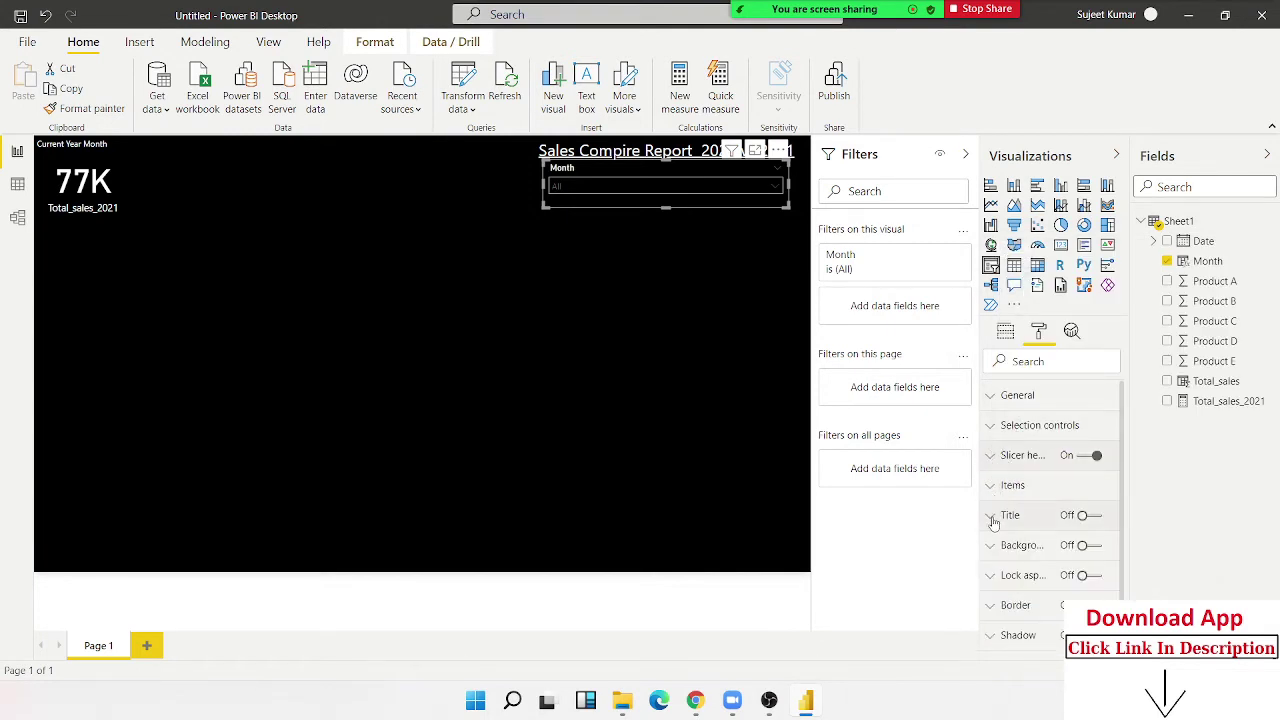
pyautogui.click(992, 485)
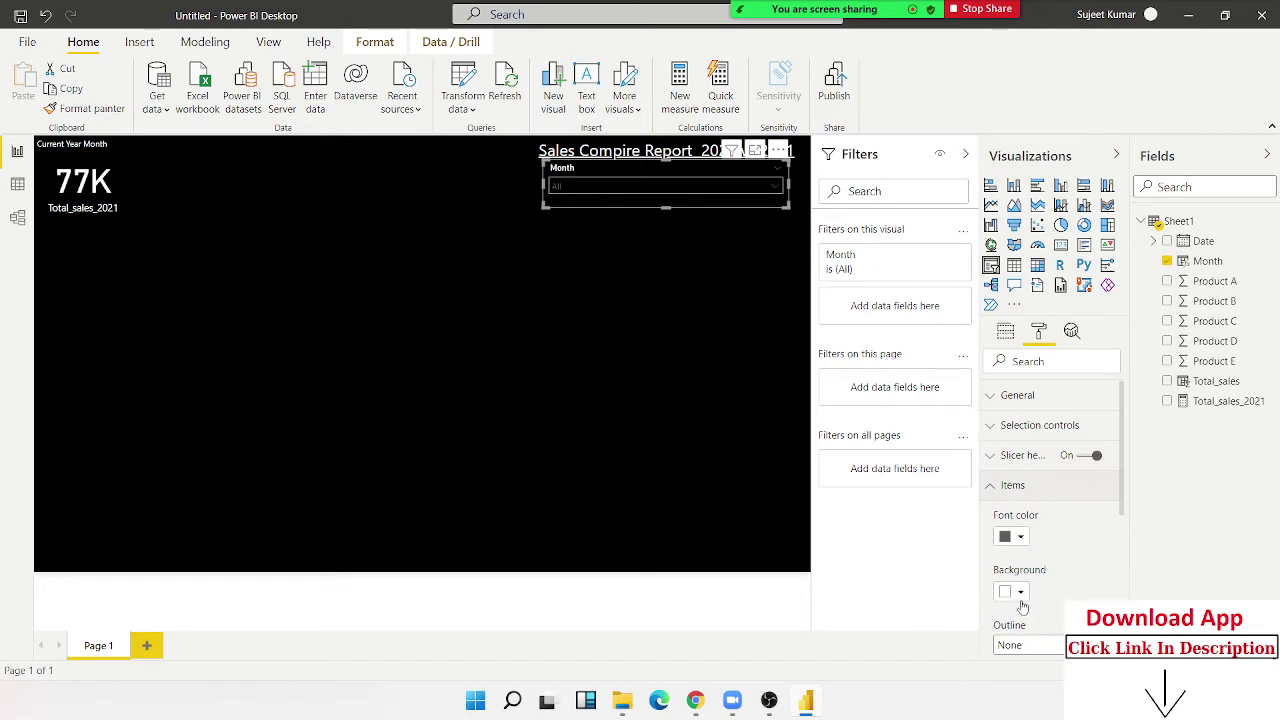
pyautogui.click(1021, 536)
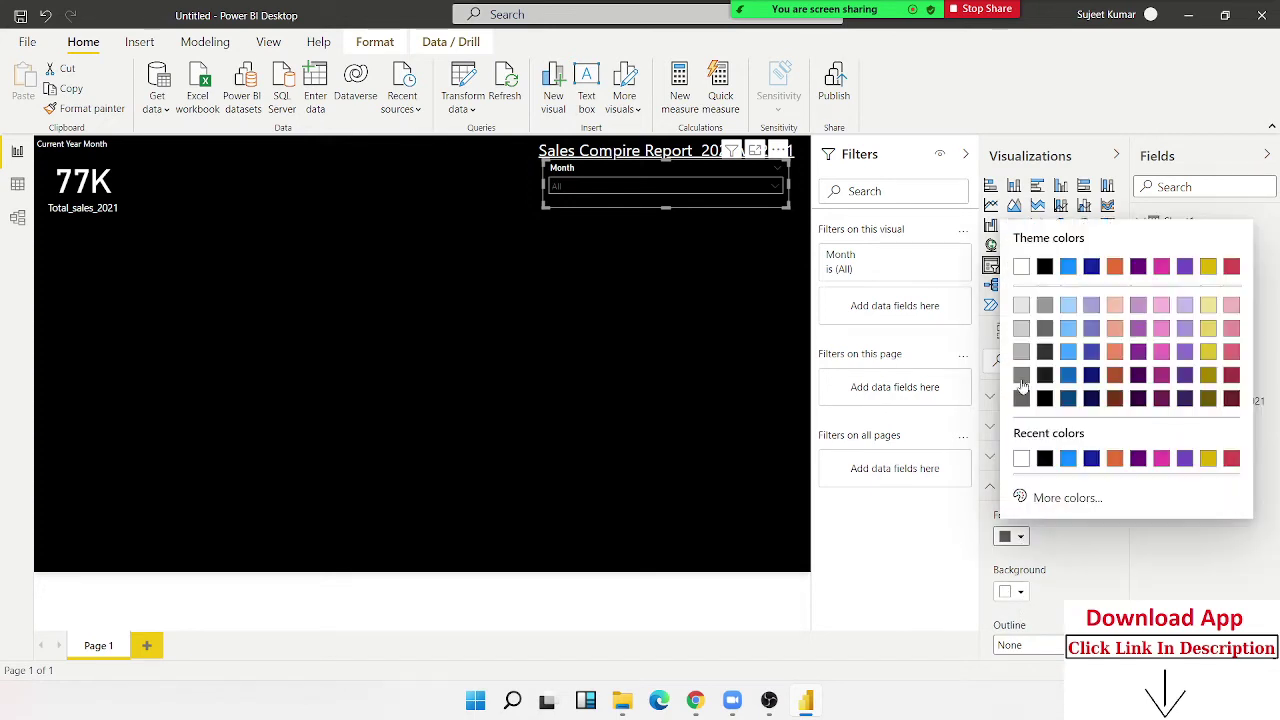
pyautogui.click(1020, 268)
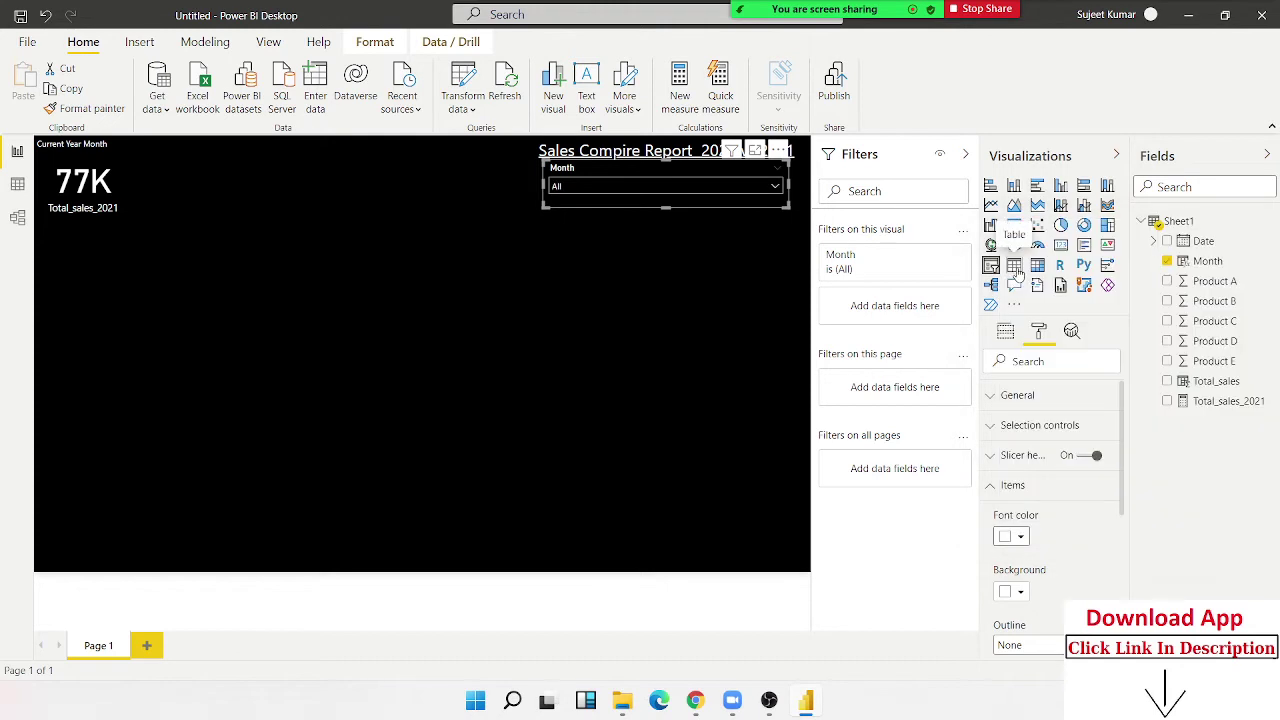
pyautogui.click(639, 333)
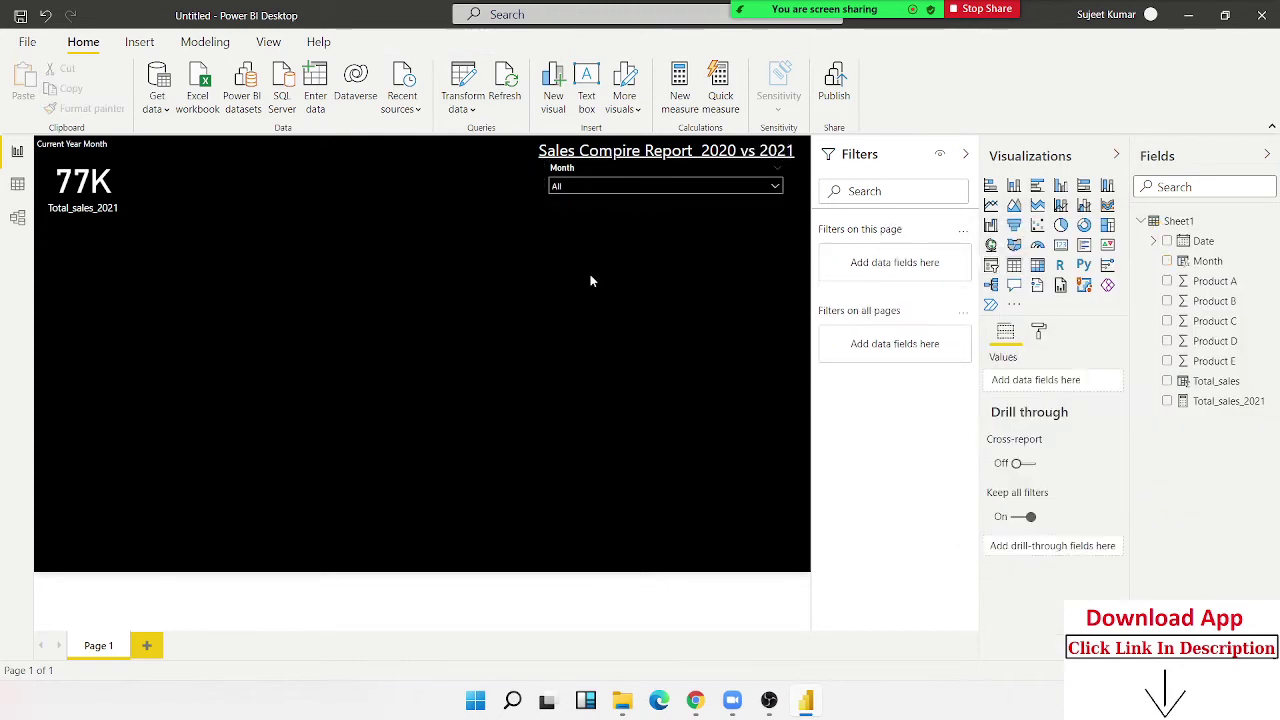
# Open and close the Month dropdown to check its list of months
pyautogui.click(775, 189)
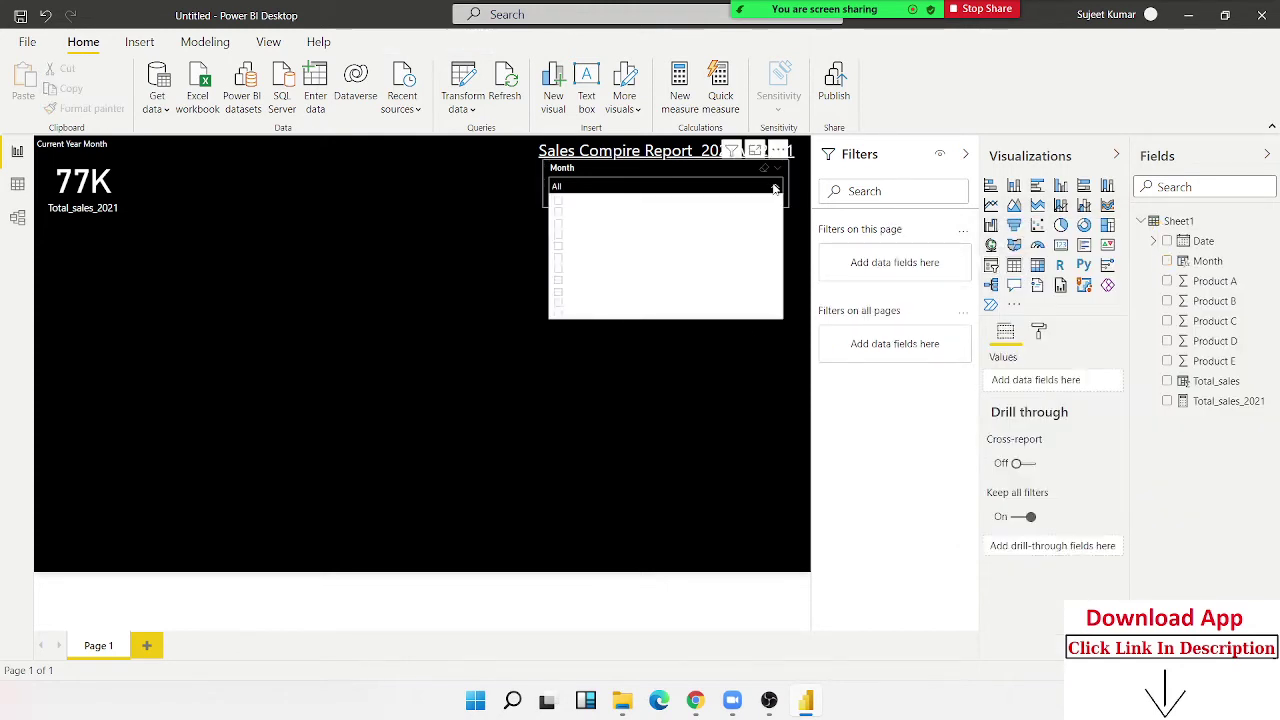
pyautogui.click(490, 236)
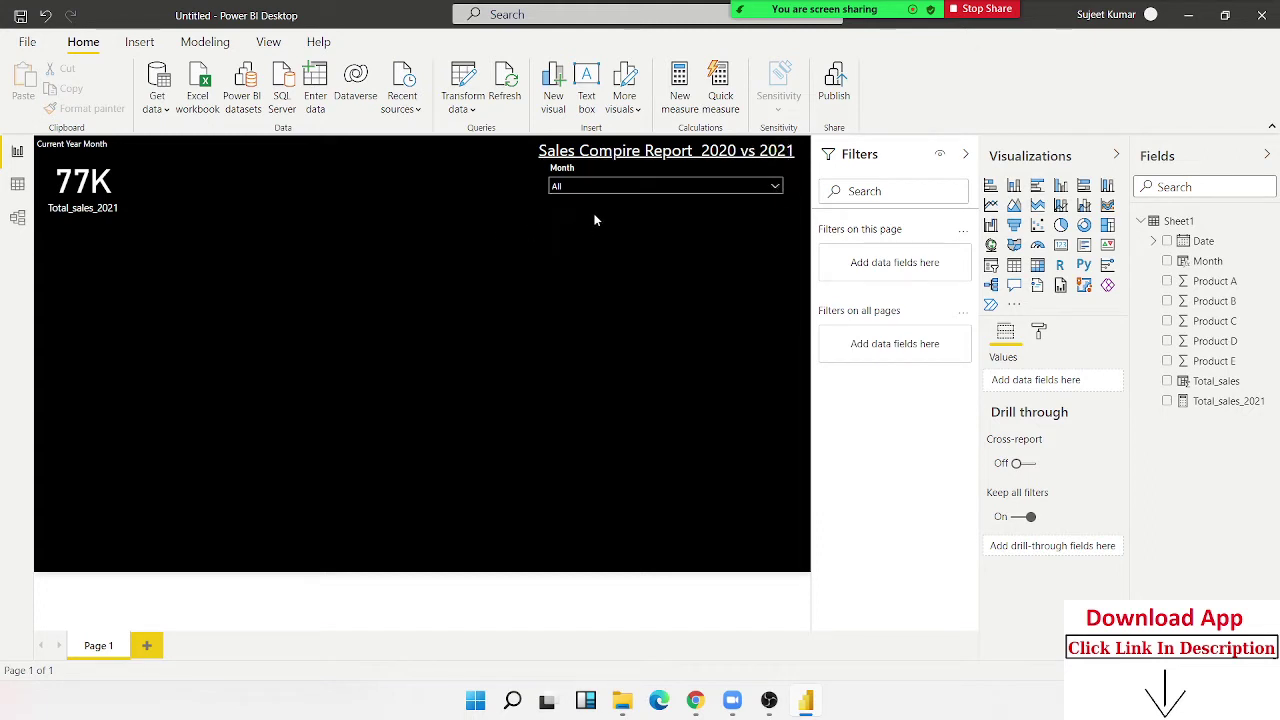
pyautogui.click(777, 185)
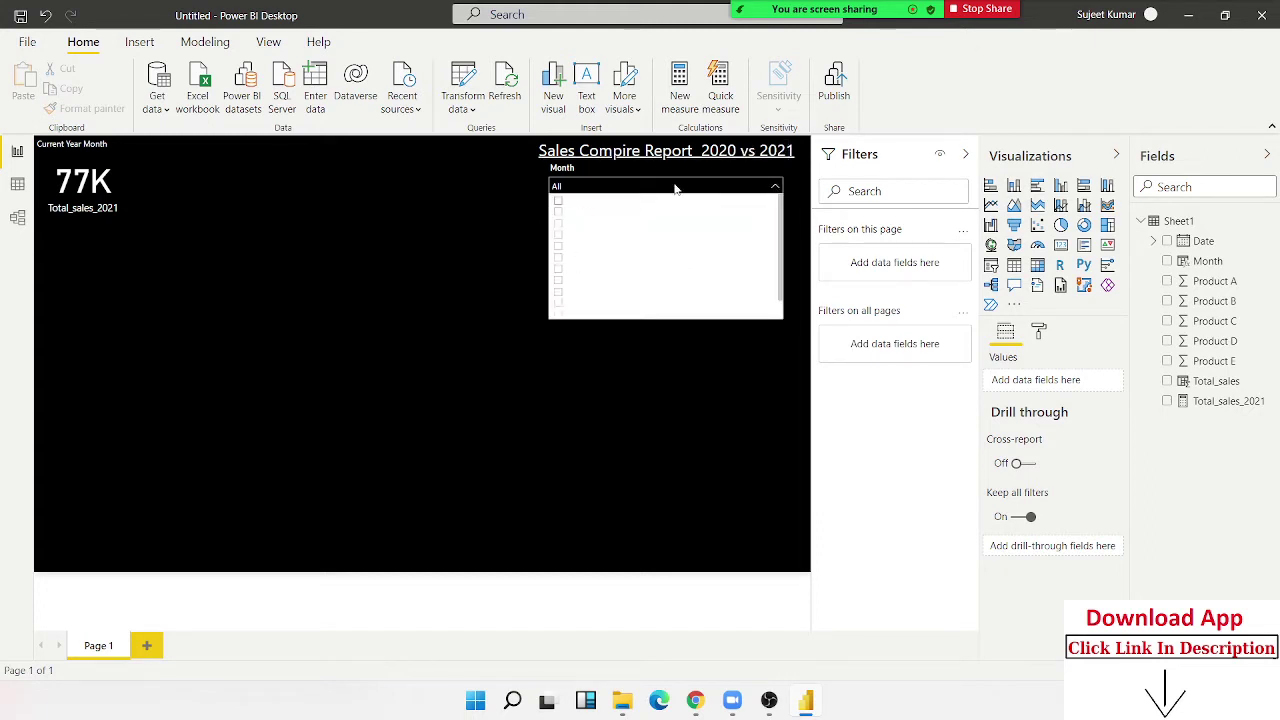
pyautogui.click(468, 236)
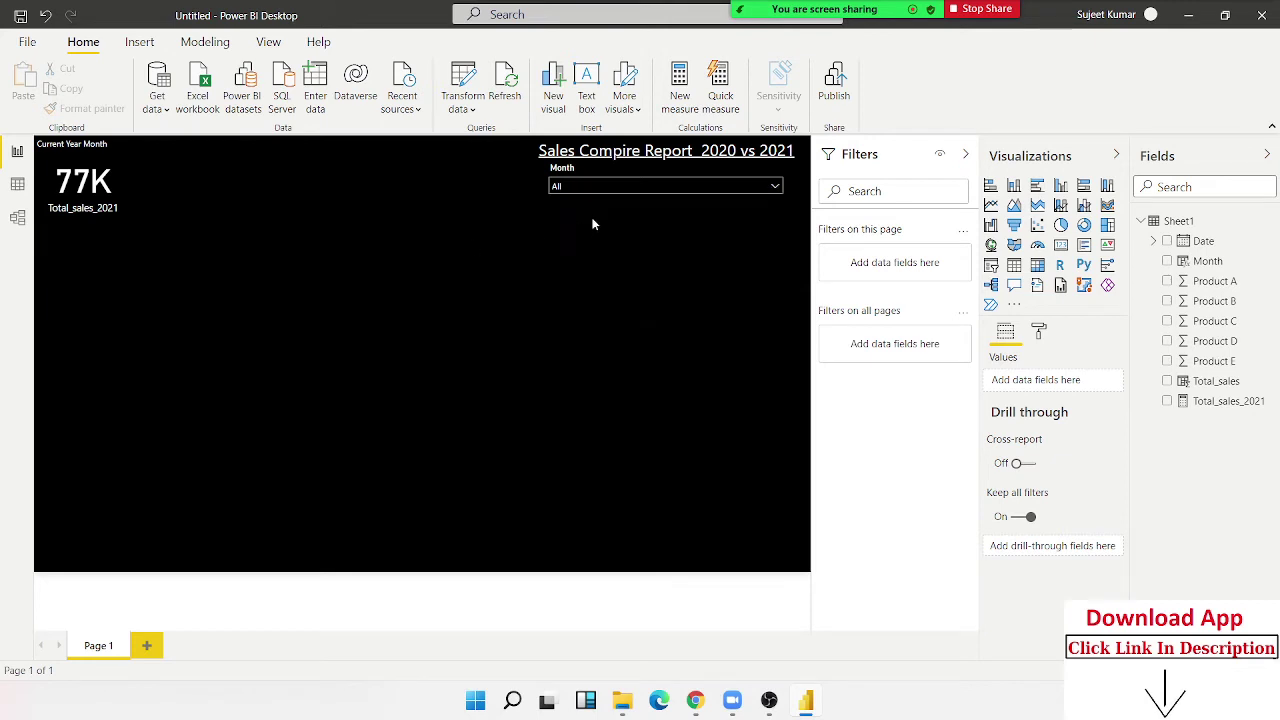
# Set the slicer items' background colour to black
pyautogui.click(614, 198)
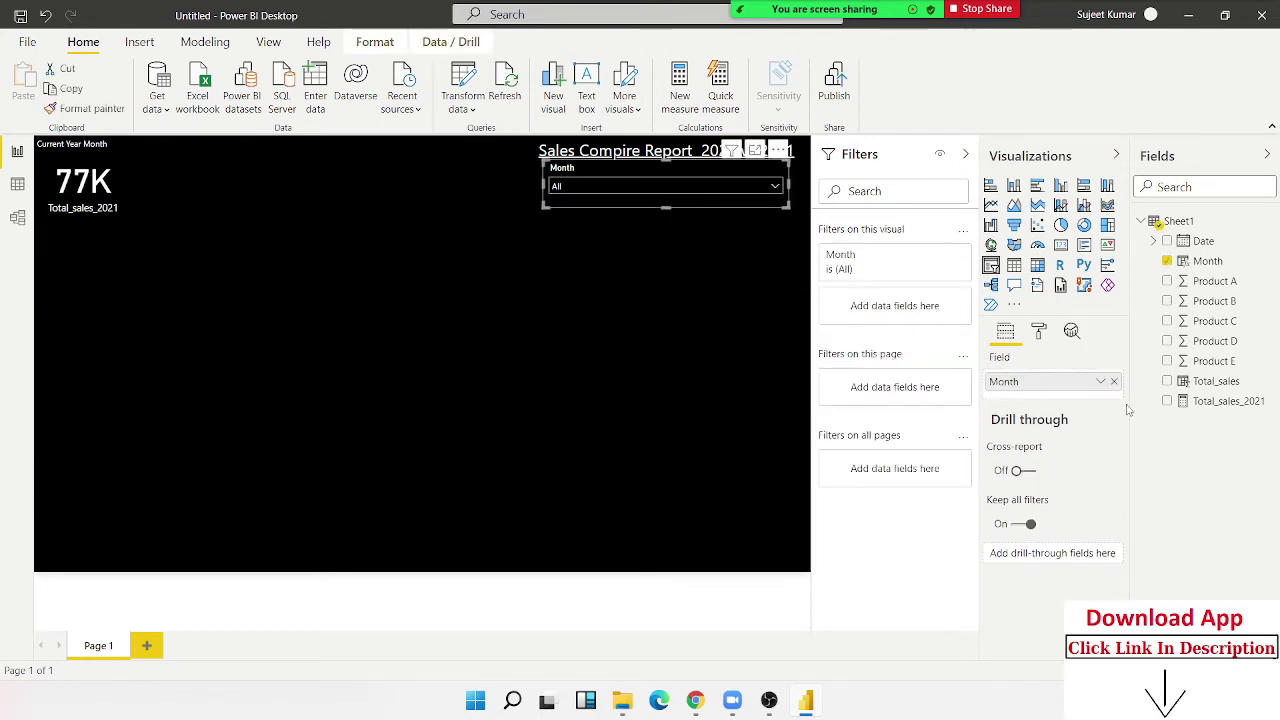
pyautogui.click(1040, 333)
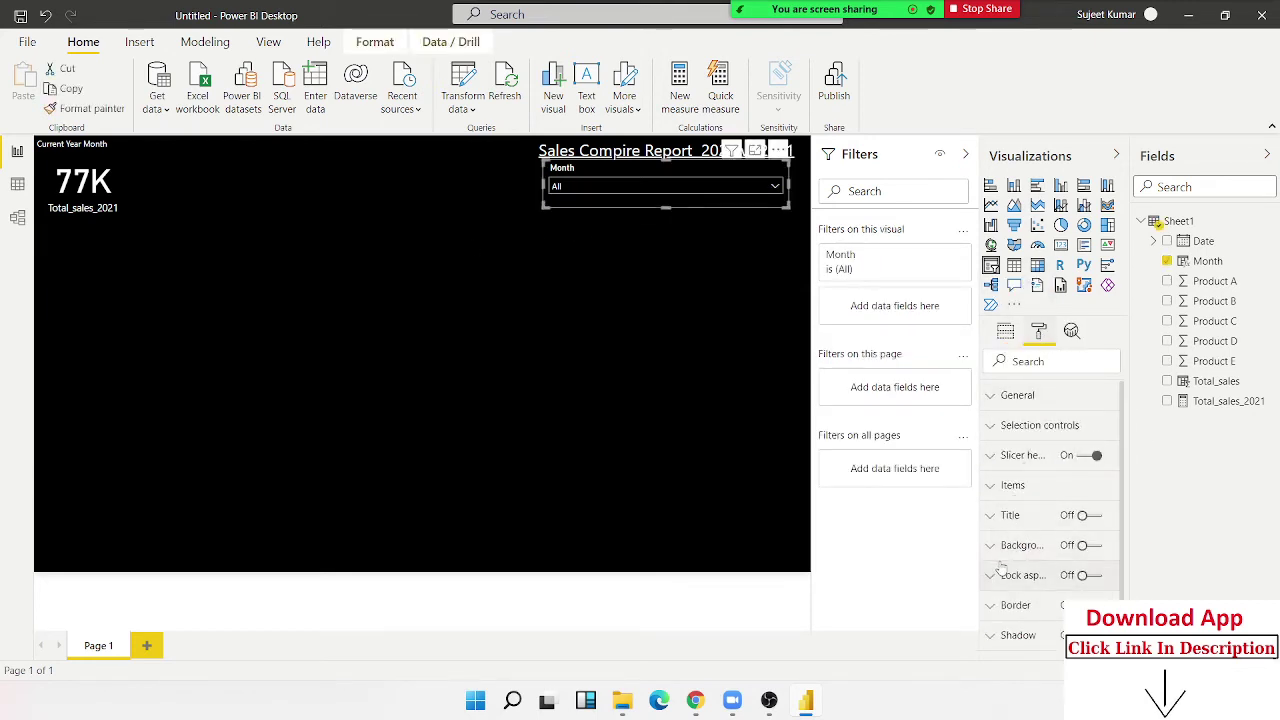
pyautogui.click(994, 428)
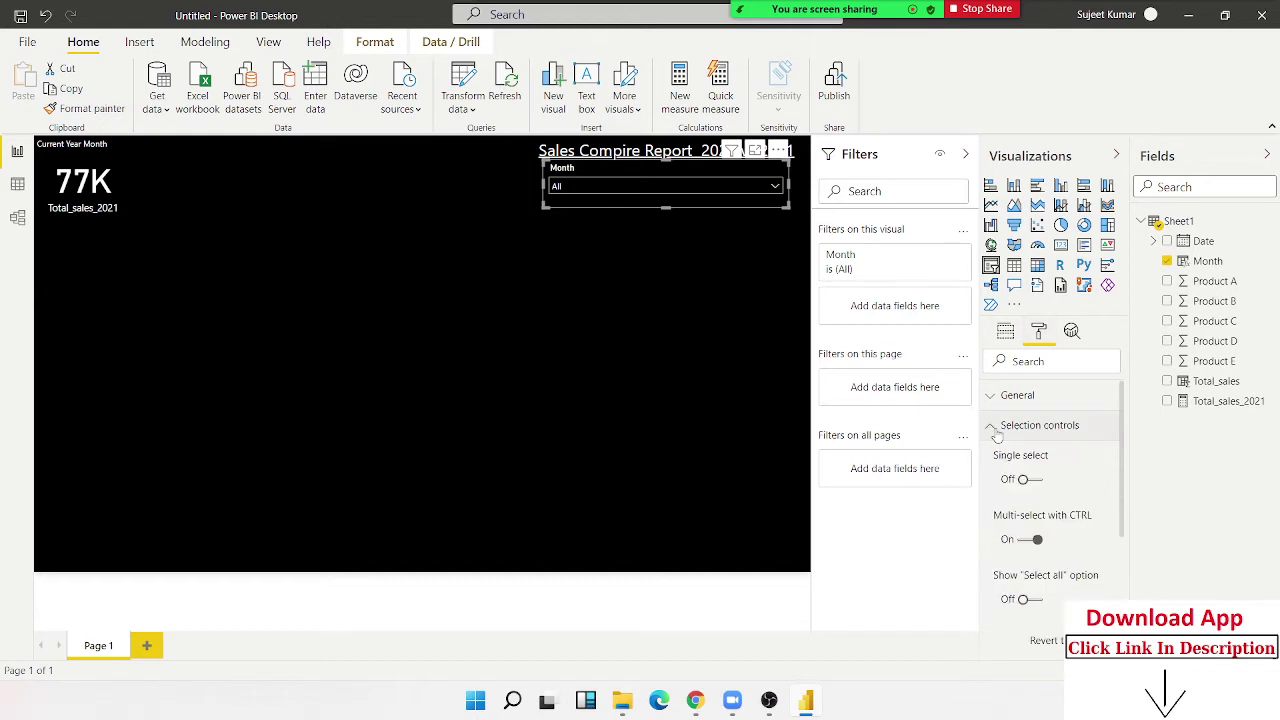
pyautogui.click(994, 428)
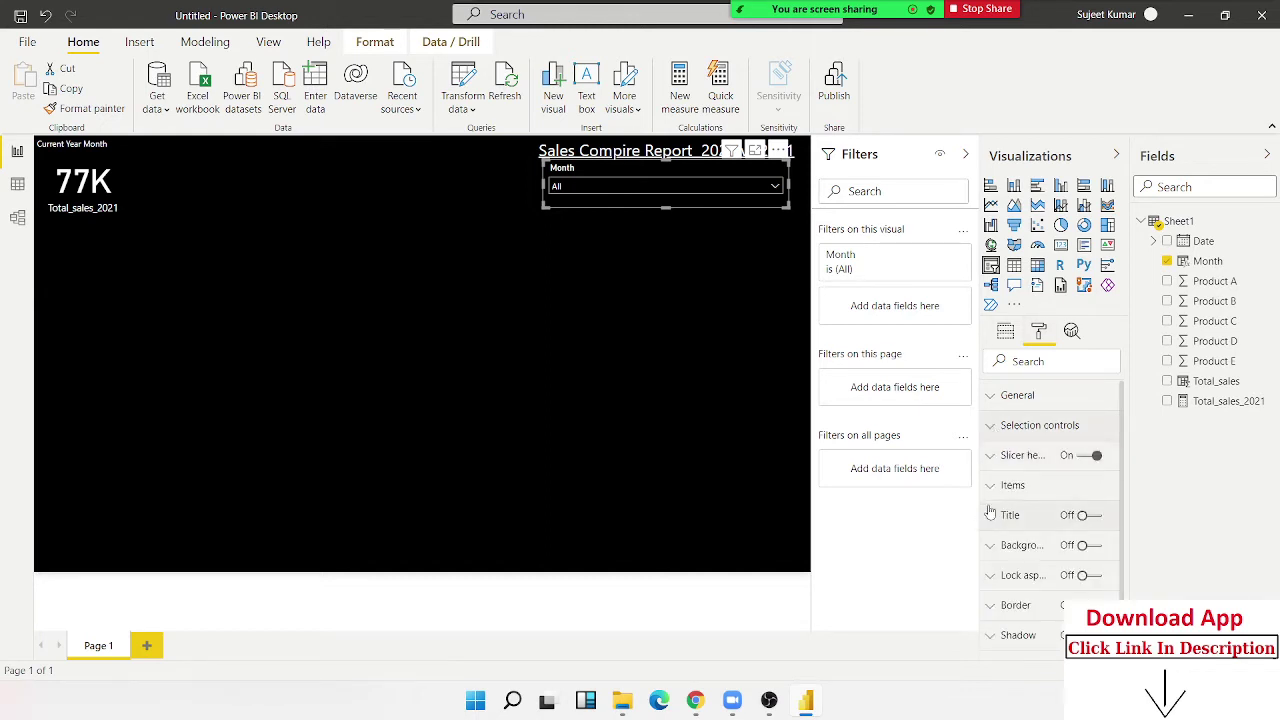
pyautogui.click(992, 487)
pyautogui.scroll(-2, 1008, 535)
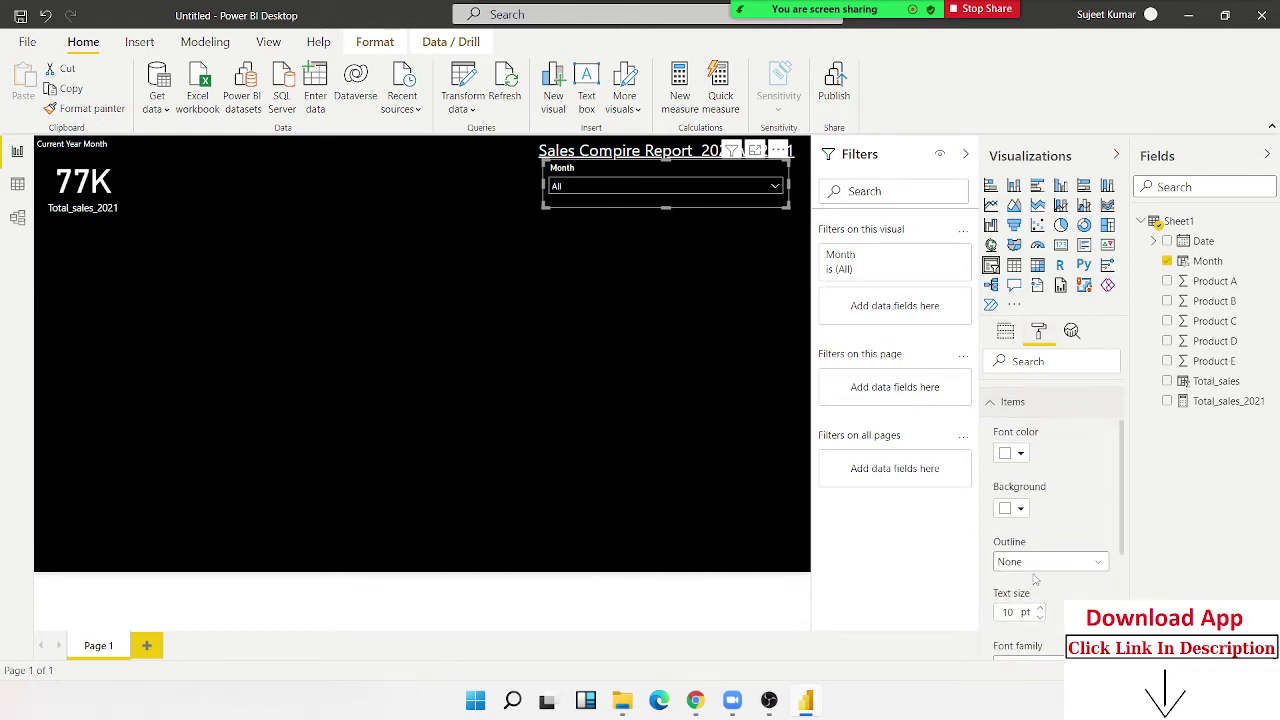
pyautogui.click(1020, 510)
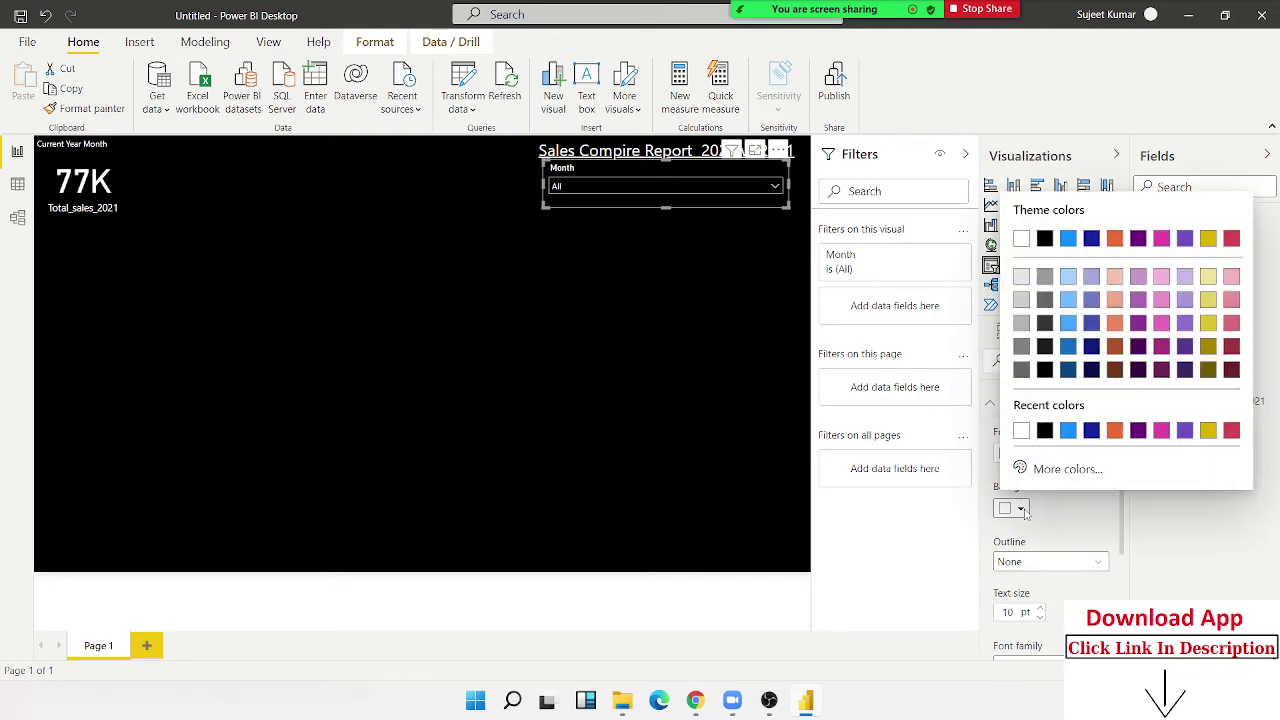
pyautogui.click(1045, 238)
pyautogui.click(614, 343)
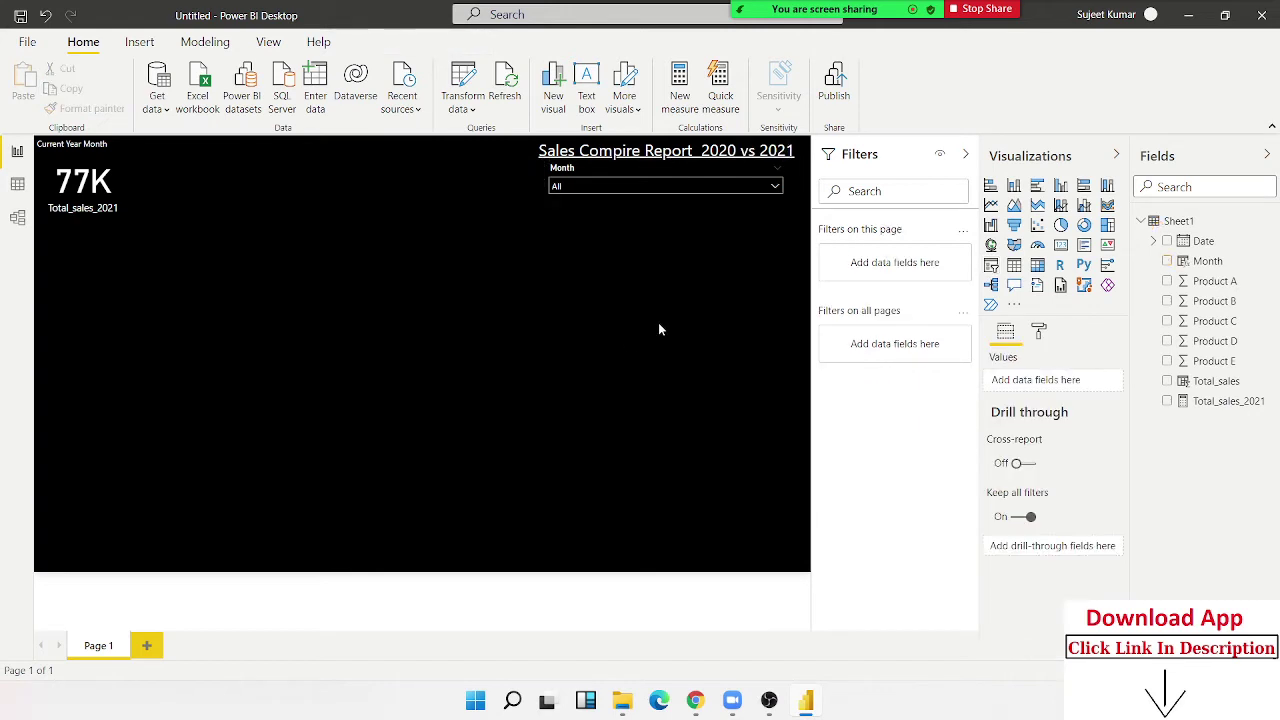
# Filter the Month slicer to April, then switch to the Data view of Sheet1
pyautogui.click(776, 188)
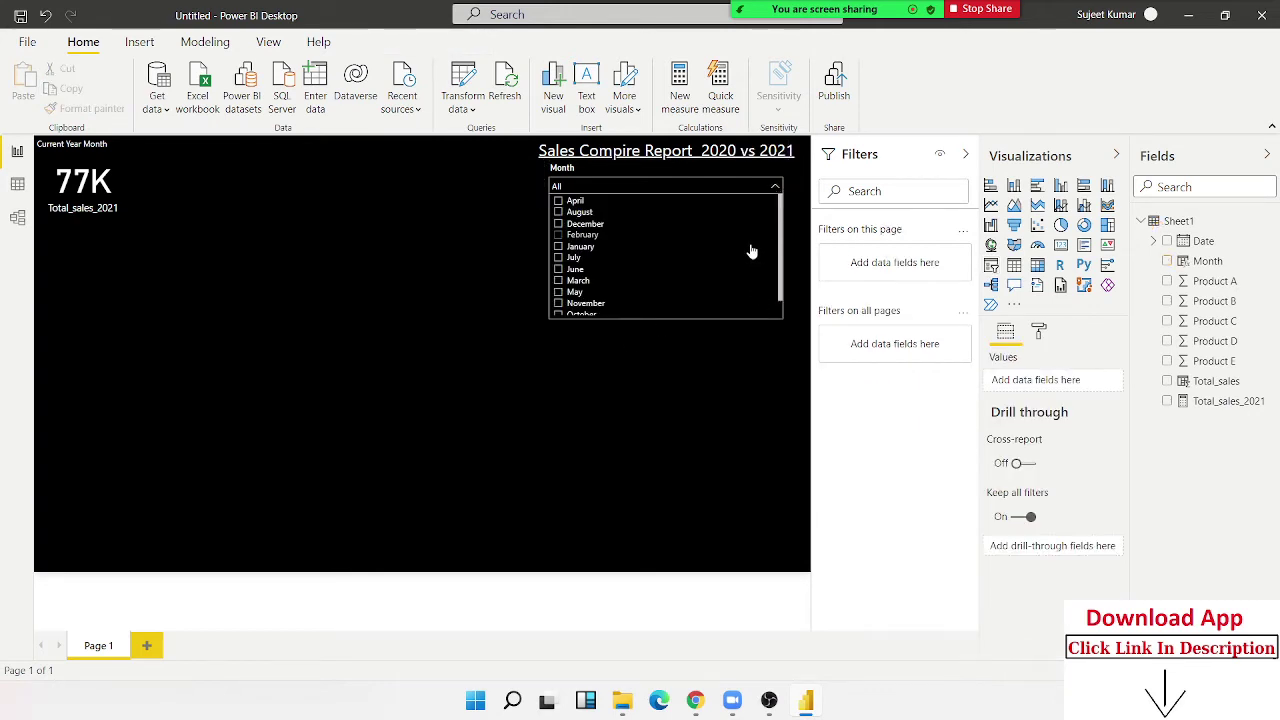
pyautogui.click(559, 212)
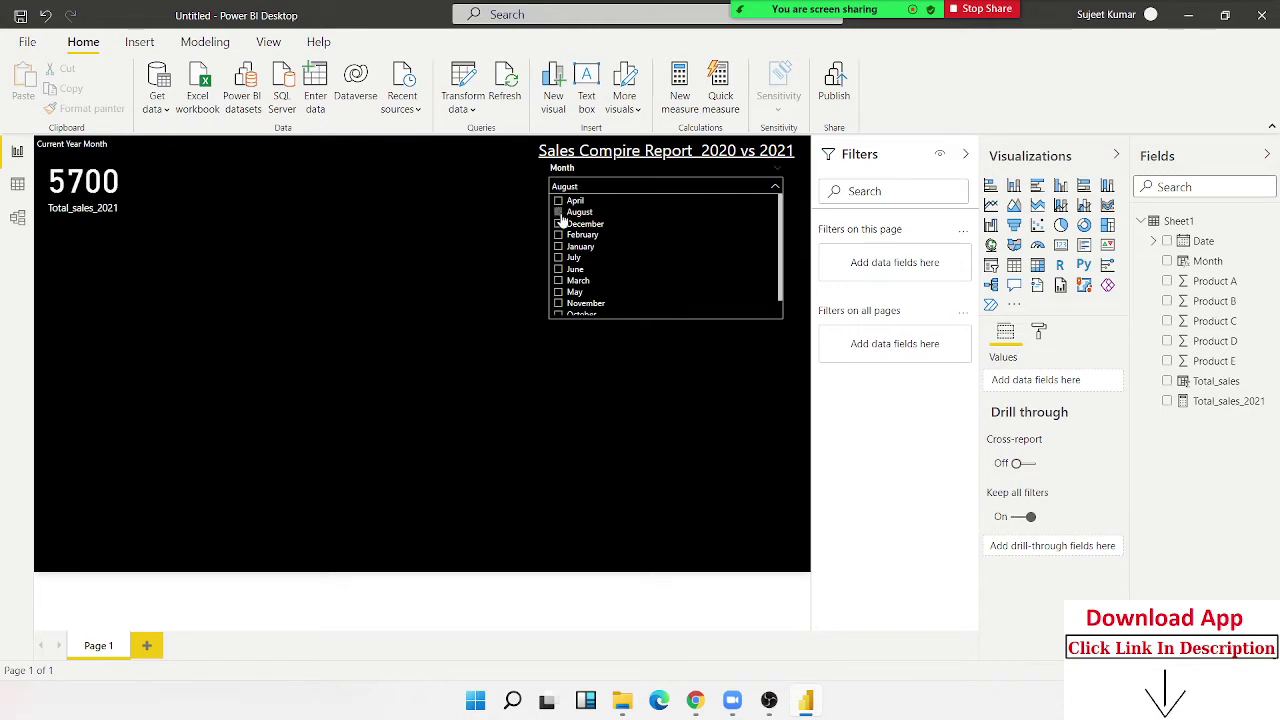
pyautogui.click(559, 201)
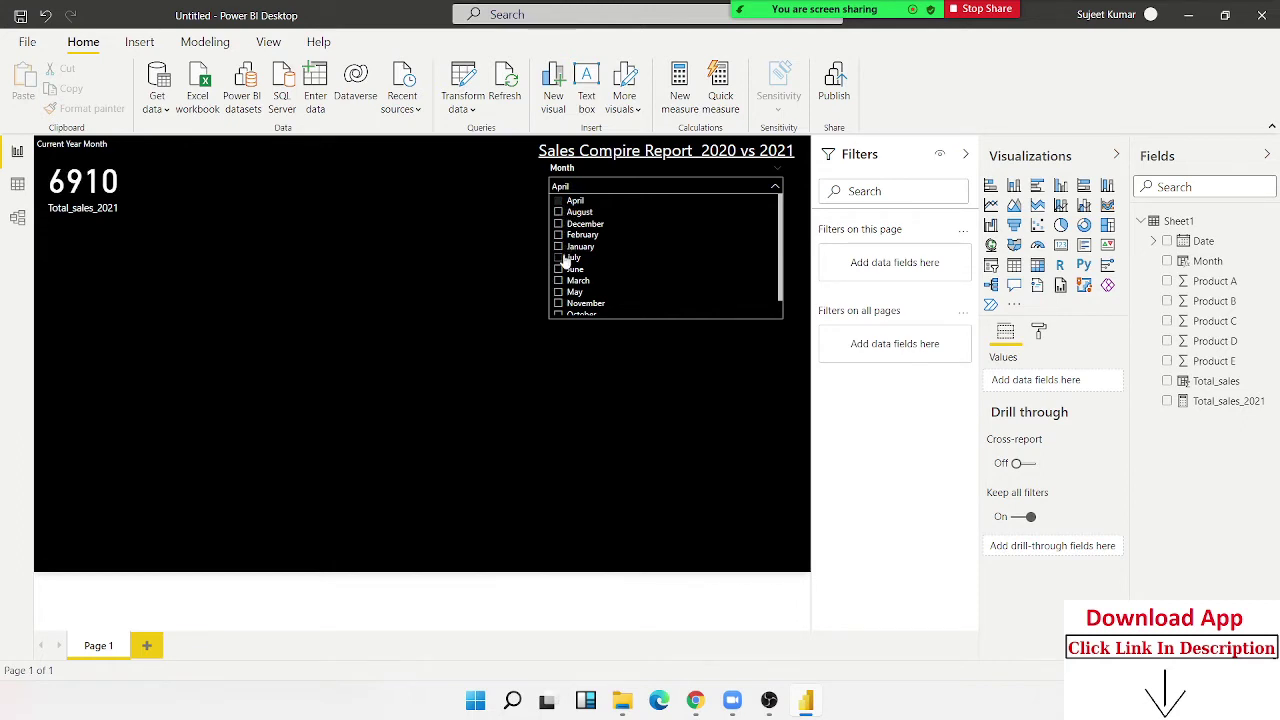
pyautogui.click(474, 298)
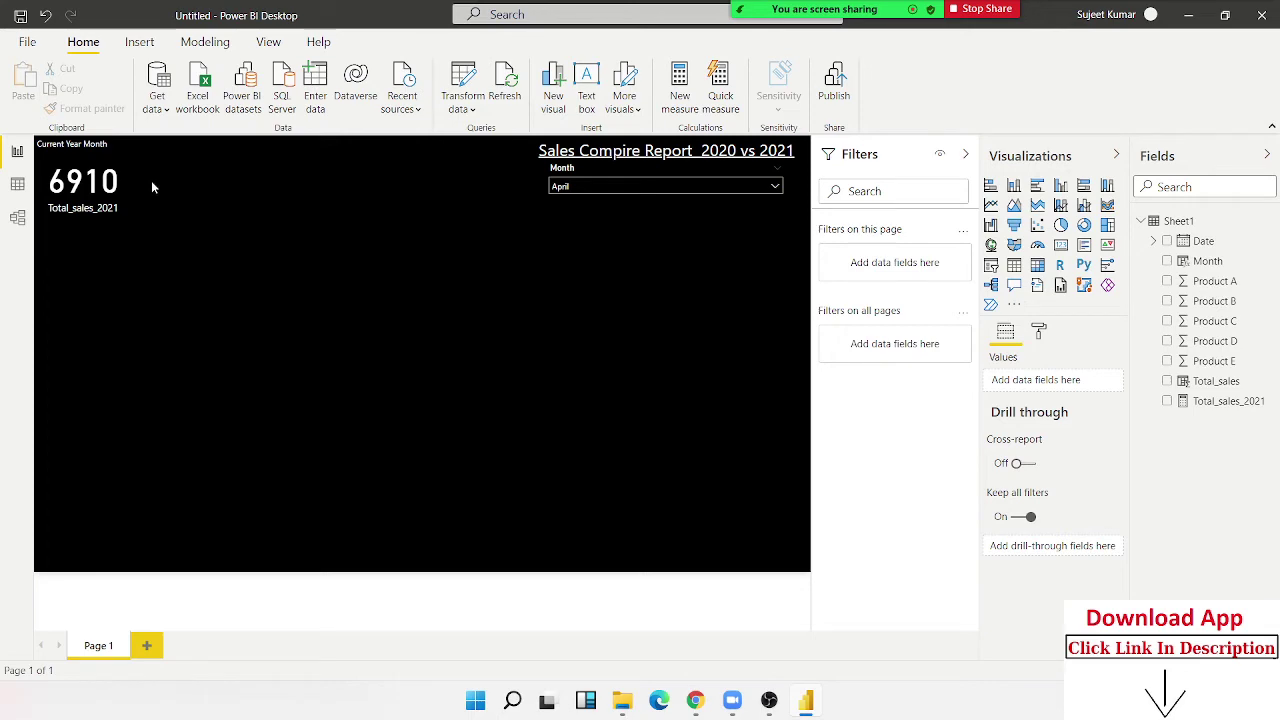
pyautogui.click(20, 188)
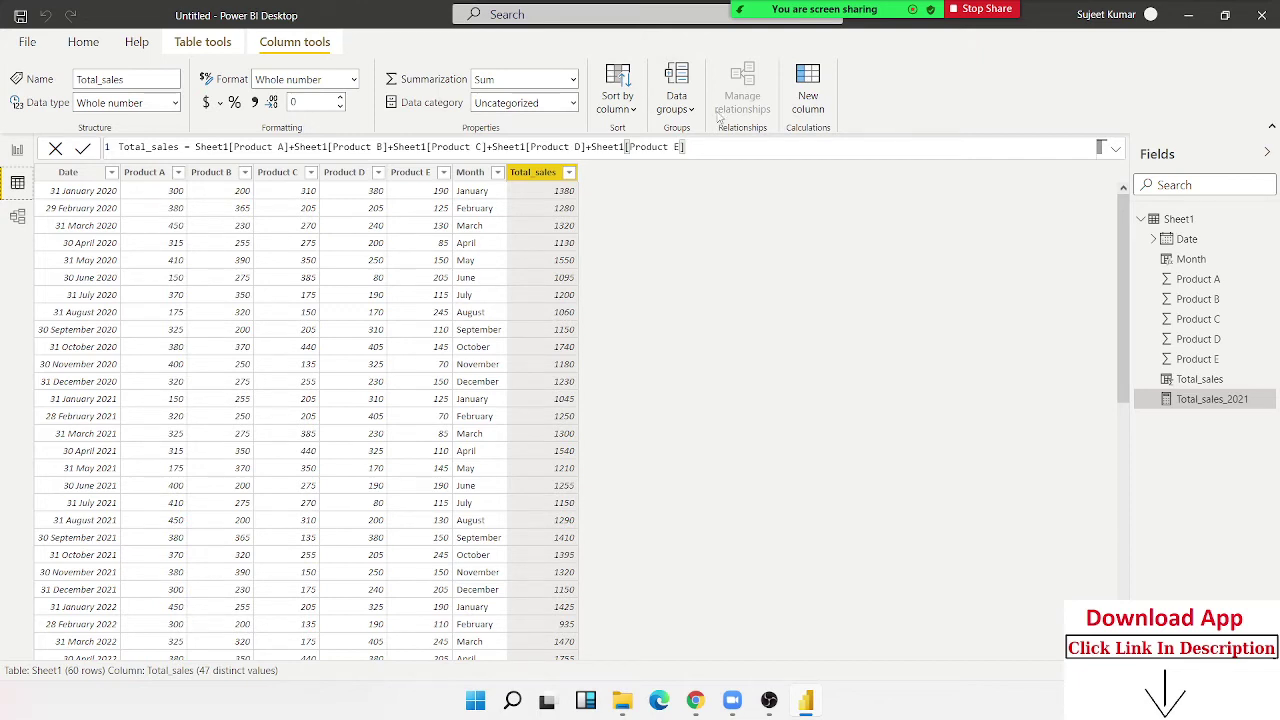
# Start a new calculated table named 2021 using the DATESBETWEEN function
pyautogui.click(202, 42)
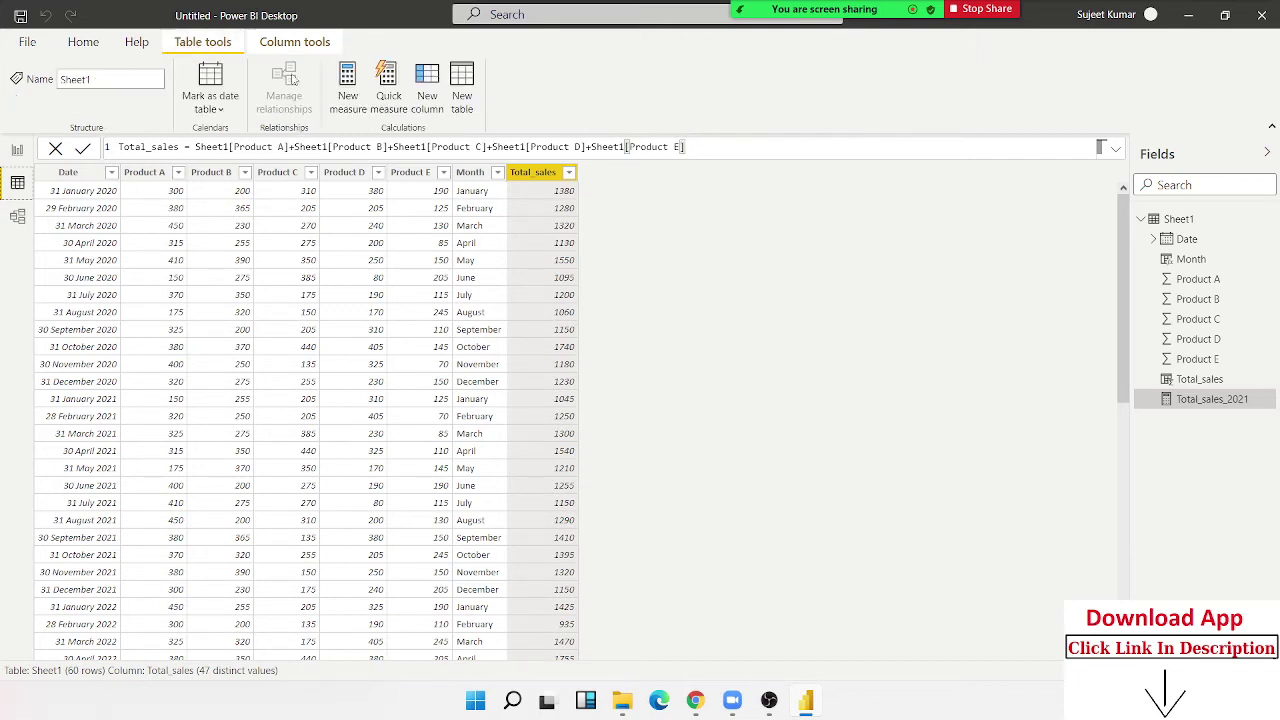
pyautogui.click(462, 103)
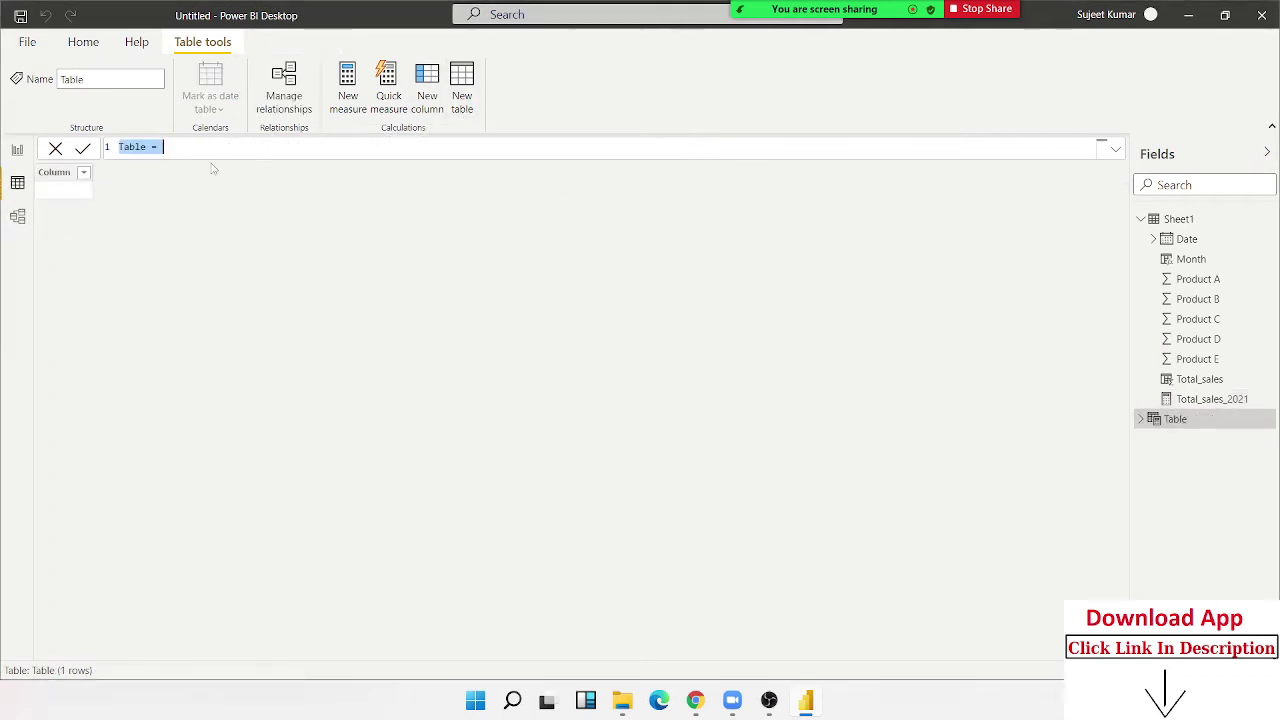
pyautogui.write('20')
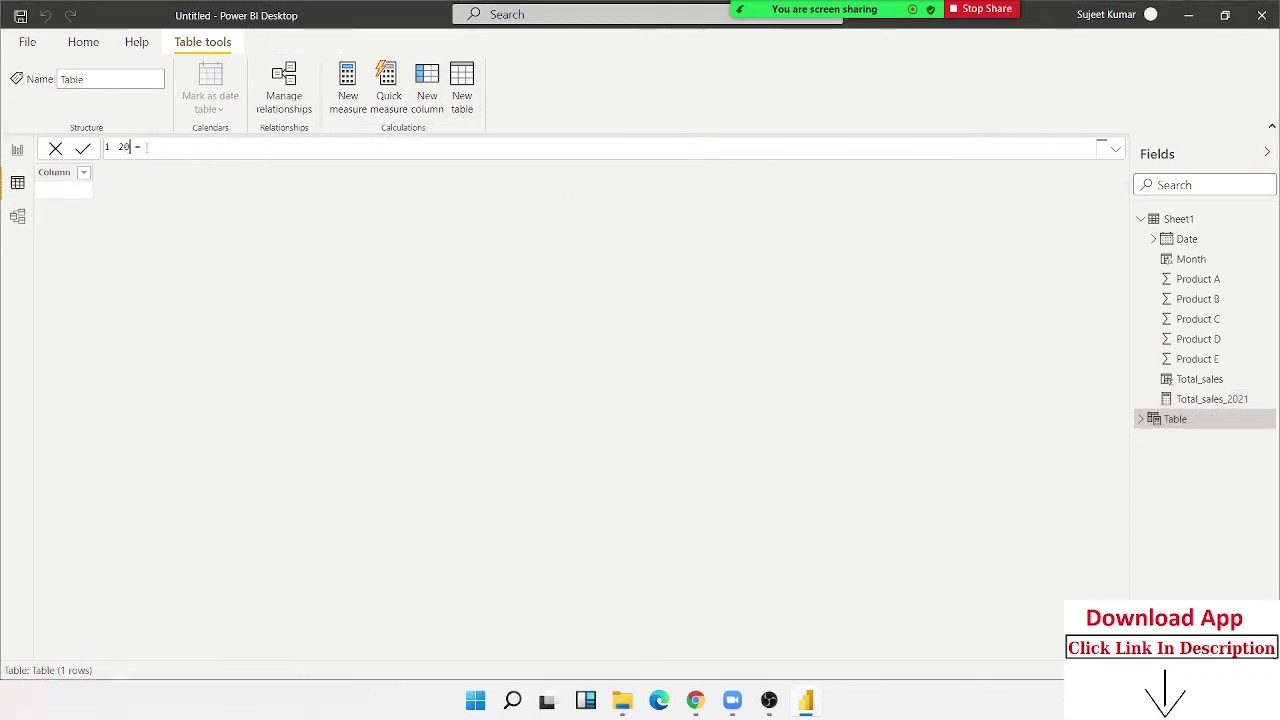
pyautogui.write('21 = ')
pyautogui.write('date')
pyautogui.press('Down')
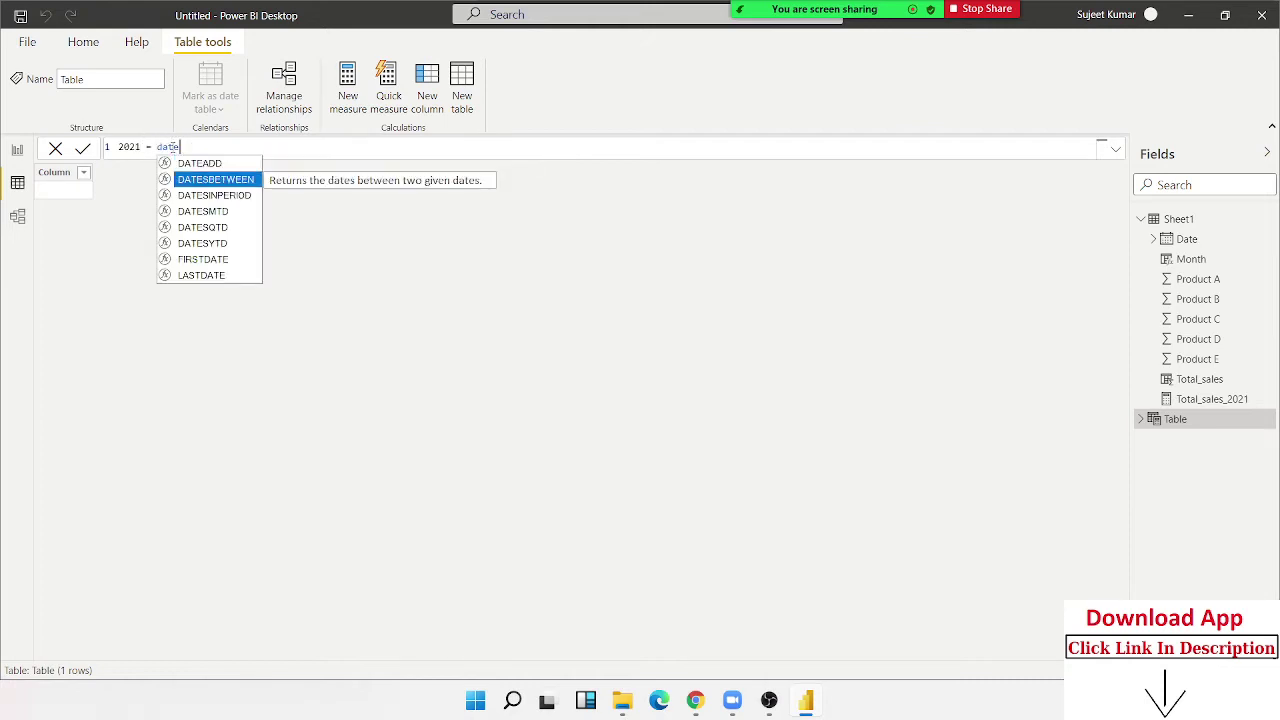
pyautogui.press('Tab')
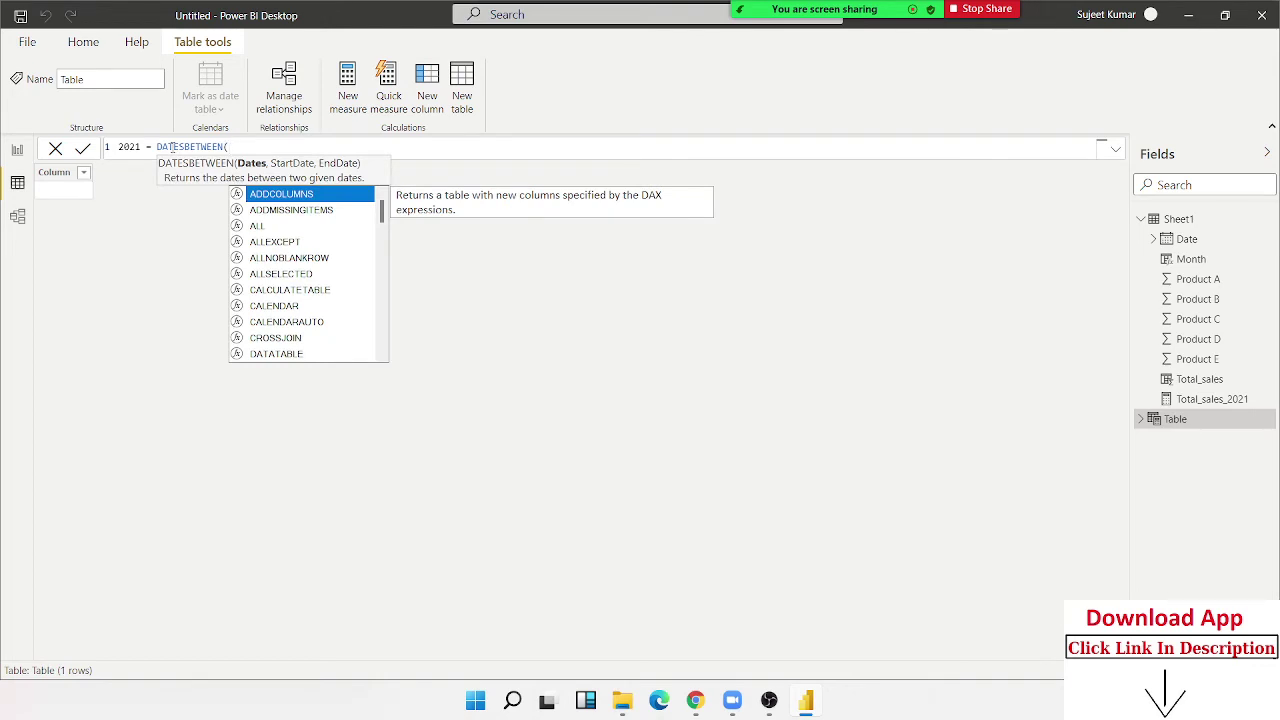
# Complete the arguments Sheet1[Date], "1-JAN-2021", "31-DEC-2021" and commit the table
pyautogui.press('Down')
pyautogui.press('Down')
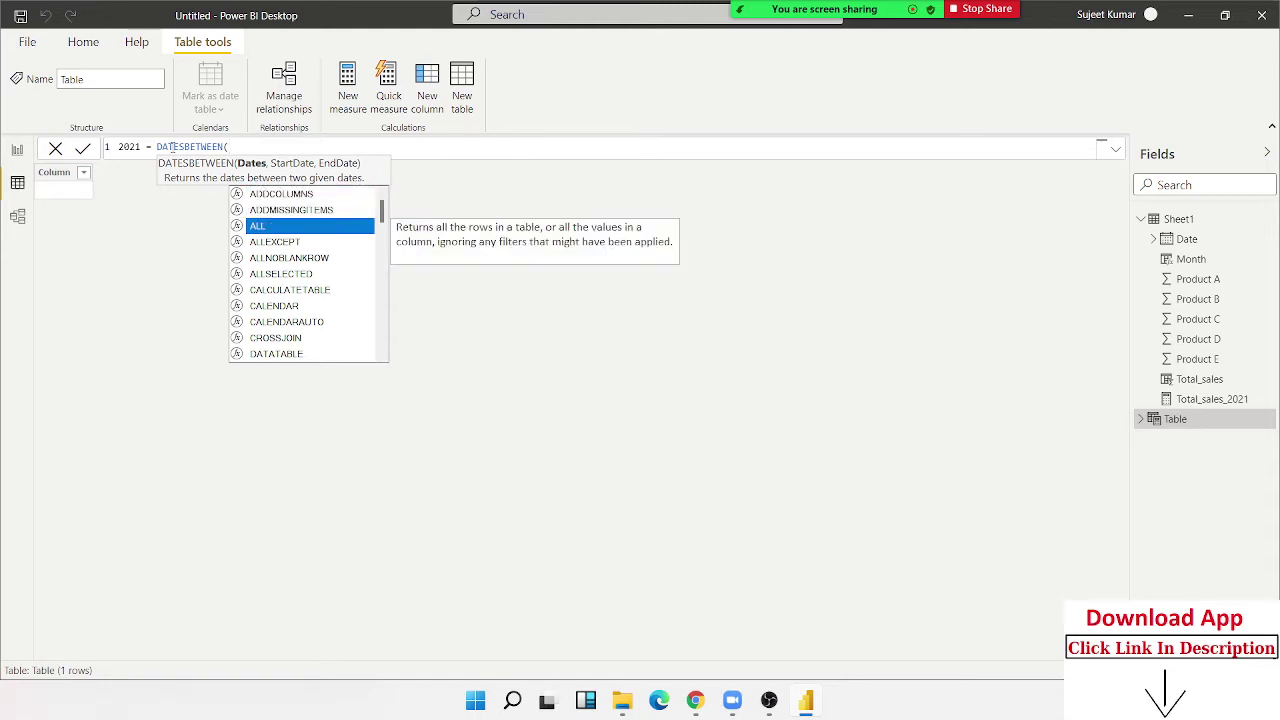
pyautogui.press('Down')
pyautogui.press('Down')
pyautogui.press('Down')
pyautogui.press('Down')
pyautogui.press('Down')
pyautogui.press('Down')
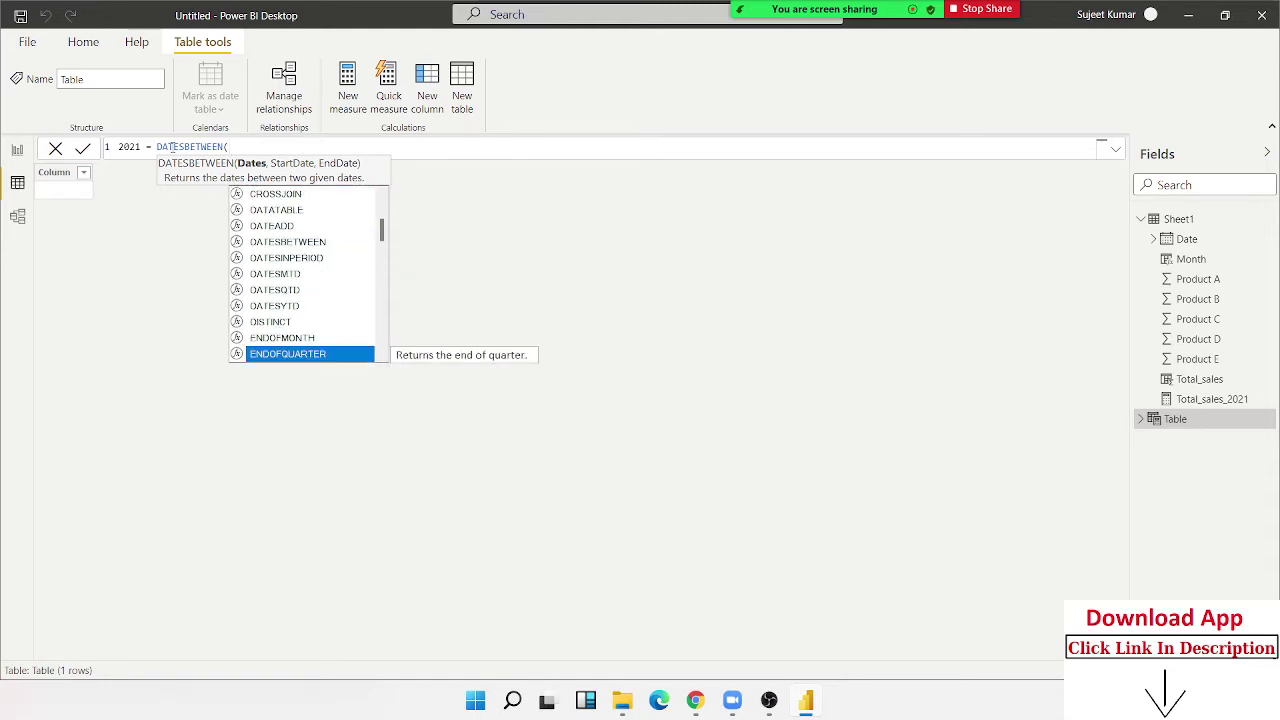
pyautogui.write('date')
pyautogui.press('Down')
pyautogui.press('Down')
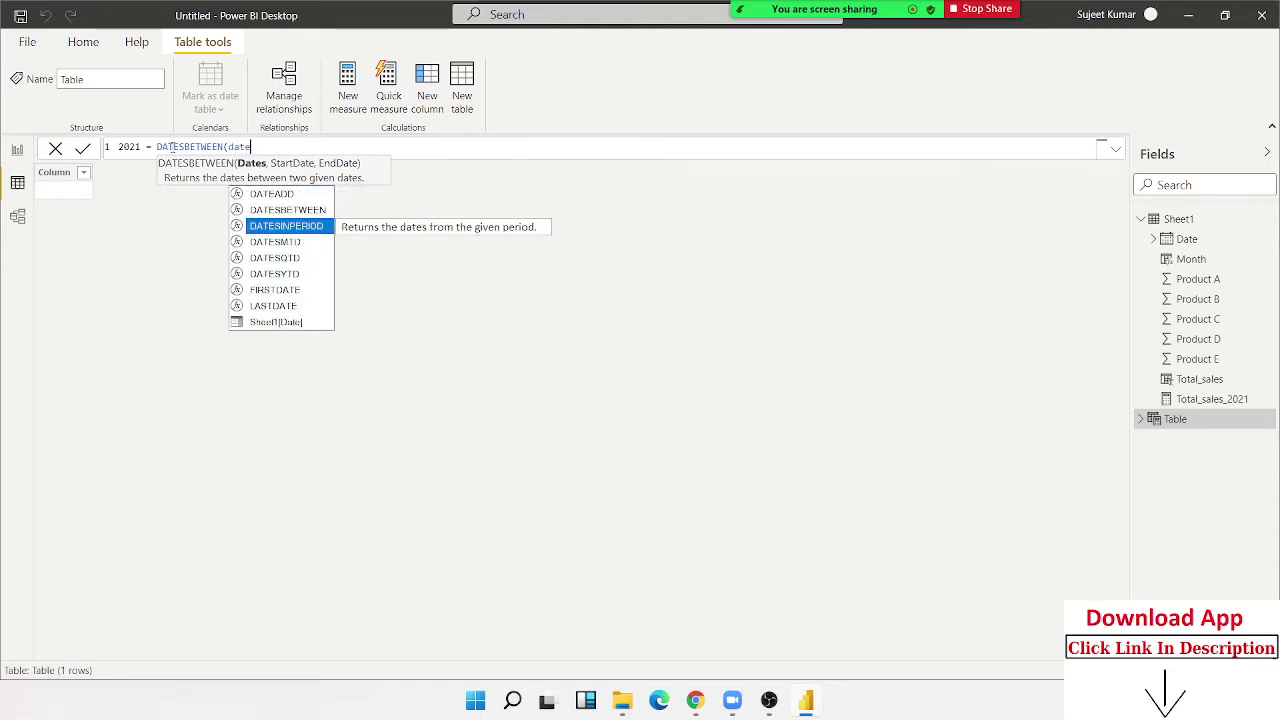
pyautogui.press('Down')
pyautogui.press('Down')
pyautogui.press('Down')
pyautogui.press('Tab')
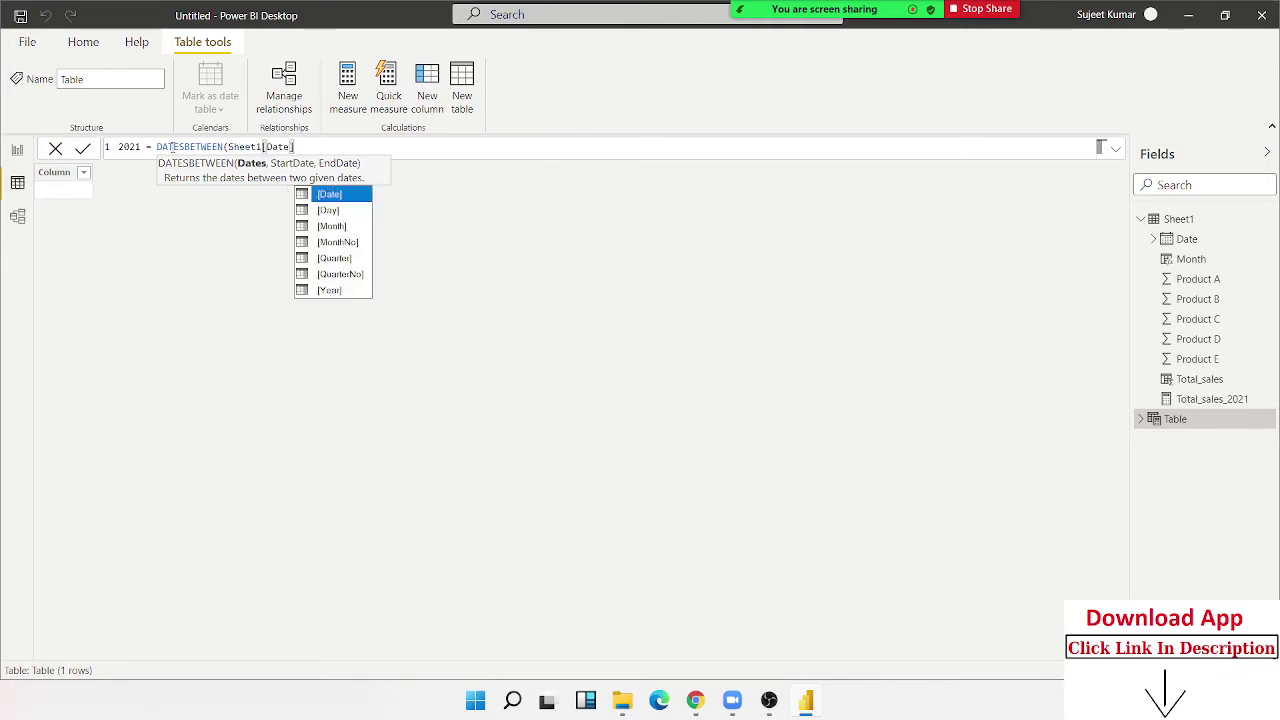
pyautogui.write(',"1-')
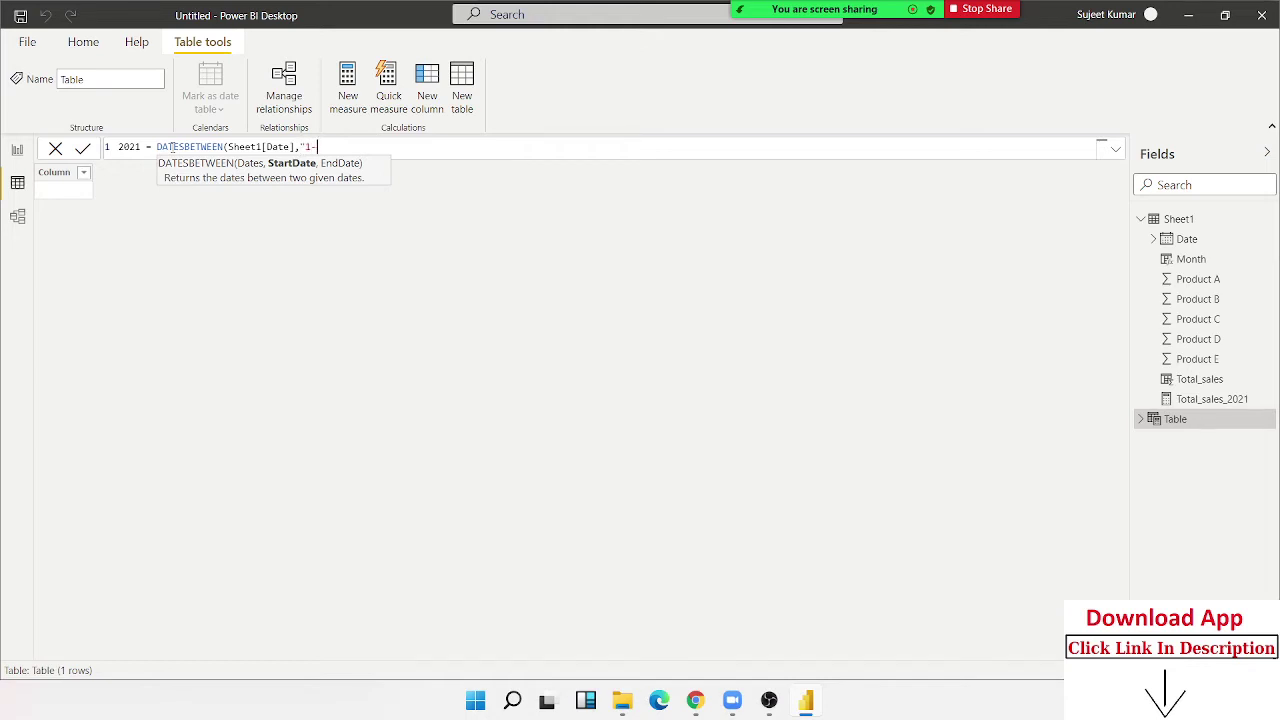
pyautogui.write('JAN-')
pyautogui.write('2021"')
pyautogui.write(',')
pyautogui.write('31')
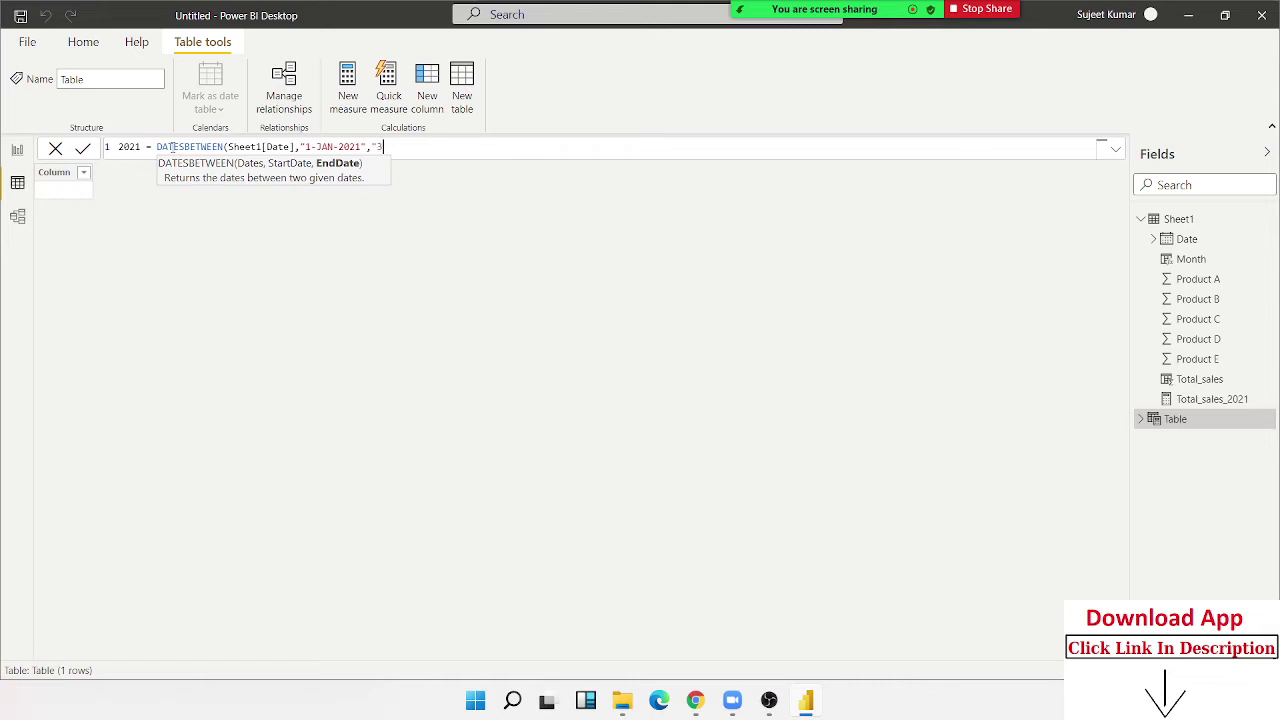
pyautogui.write('1-')
pyautogui.write('DEC-2')
pyautogui.write('021')
pyautogui.write('"')
pyautogui.write(')')
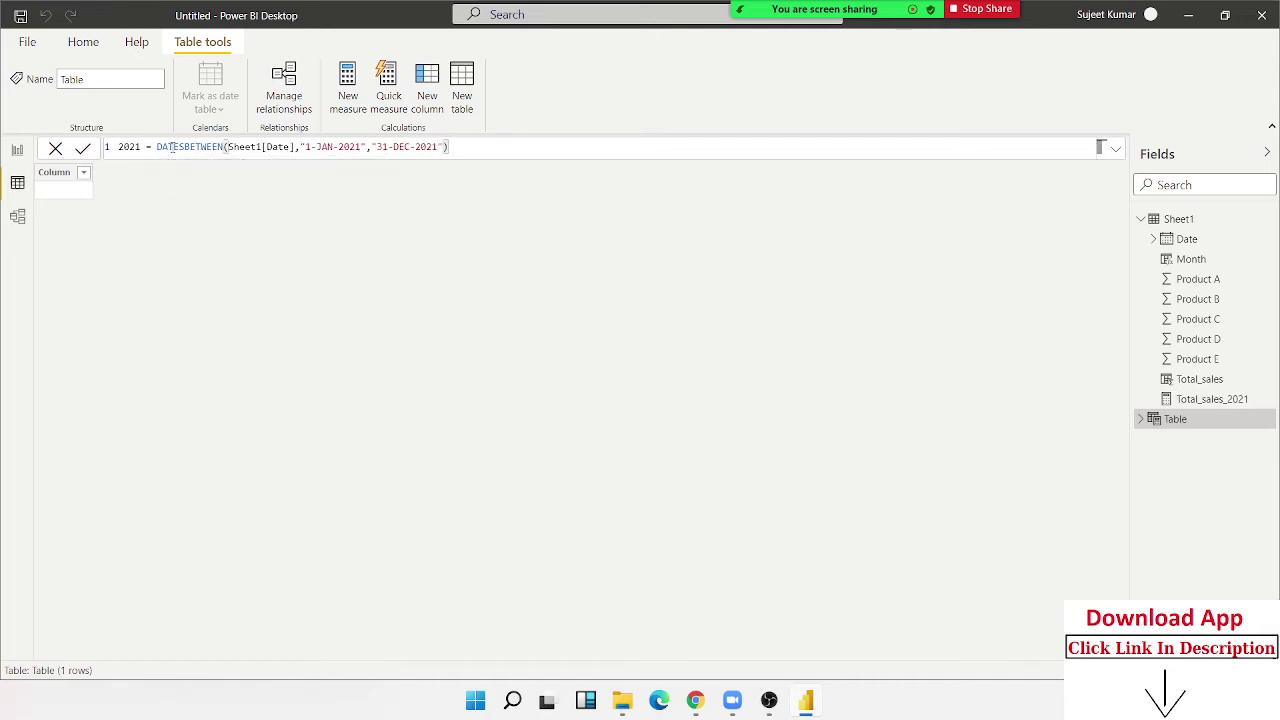
pyautogui.press('Return')
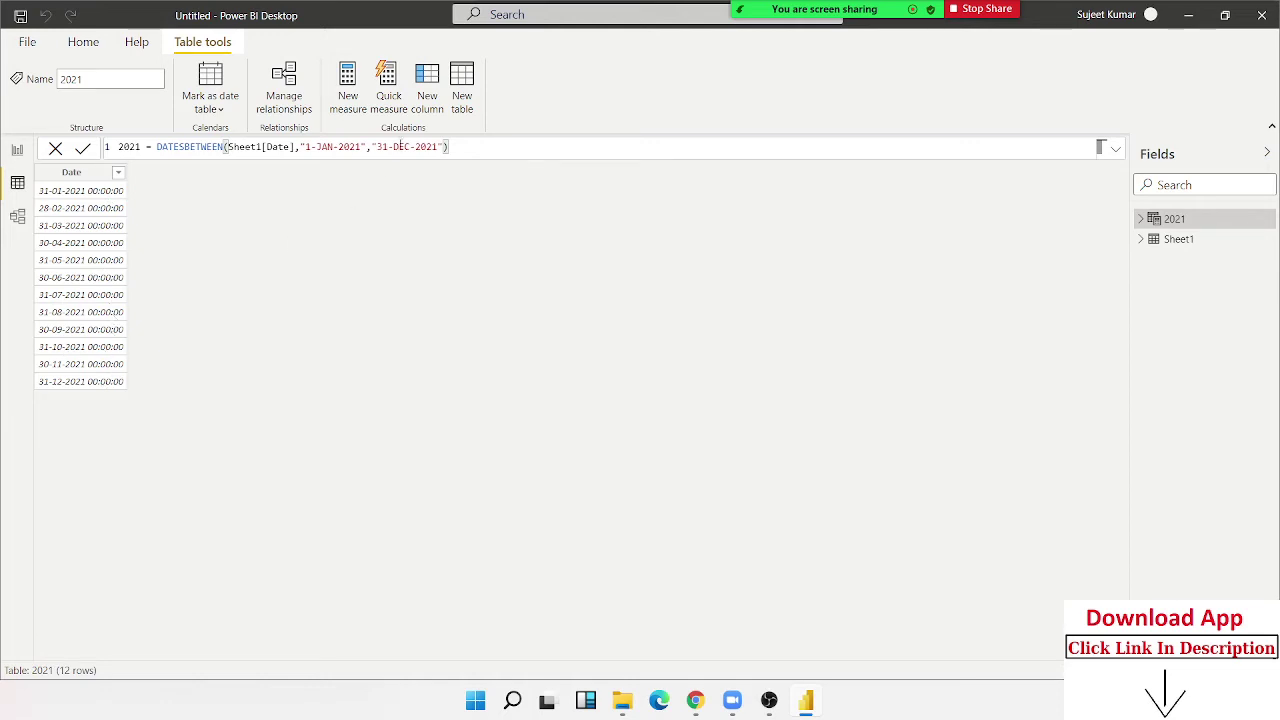
# Abandon a new calculated column and open the Format choices for the 2021 table's Date column
pyautogui.click(427, 118)
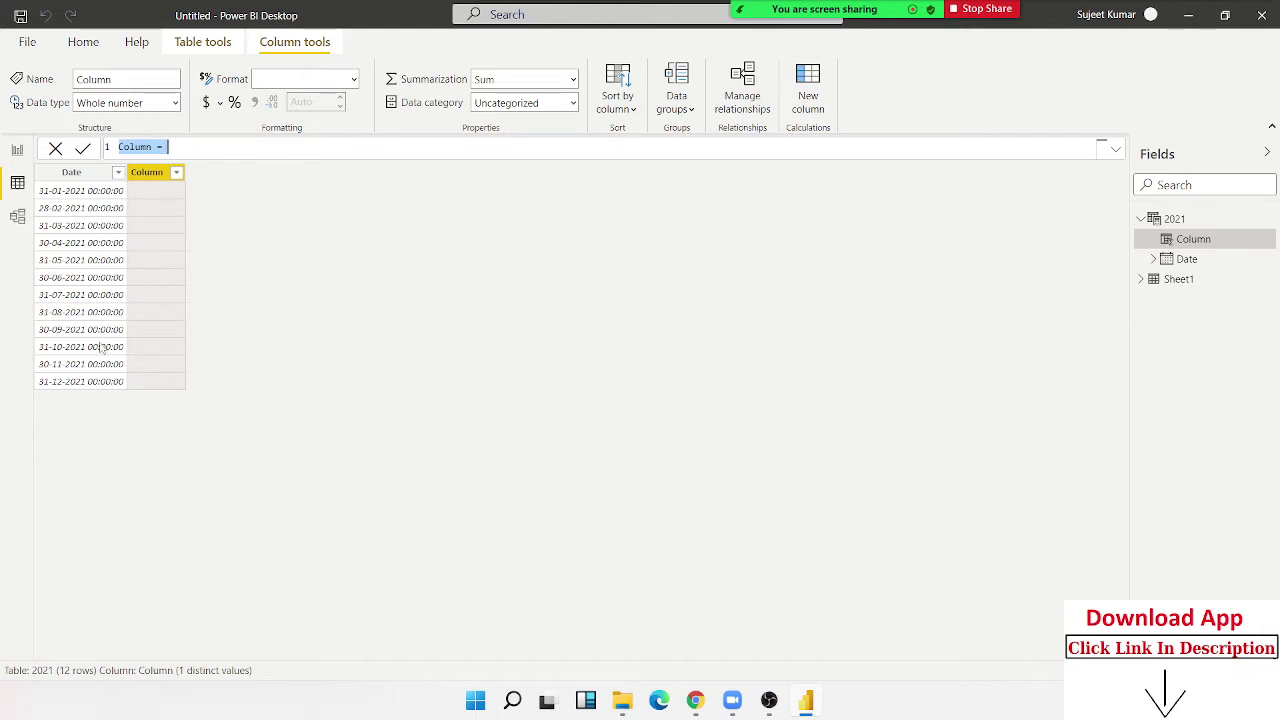
pyautogui.press('Return')
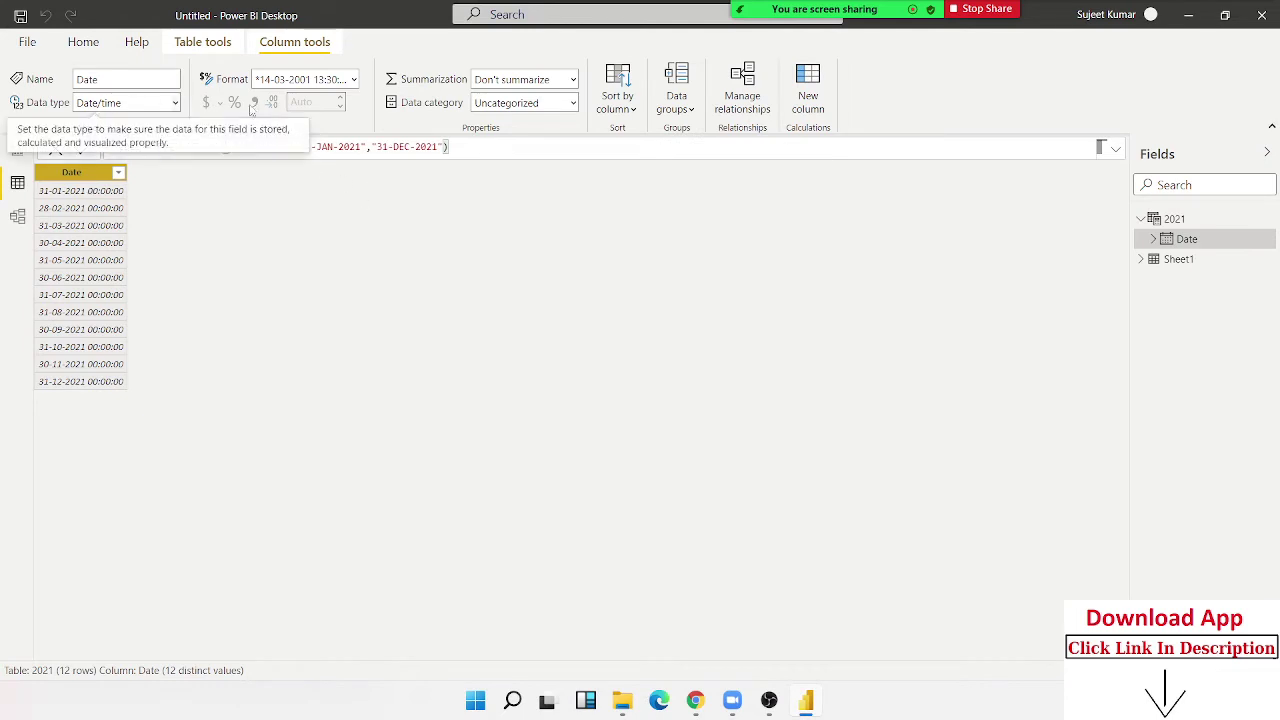
pyautogui.click(353, 80)
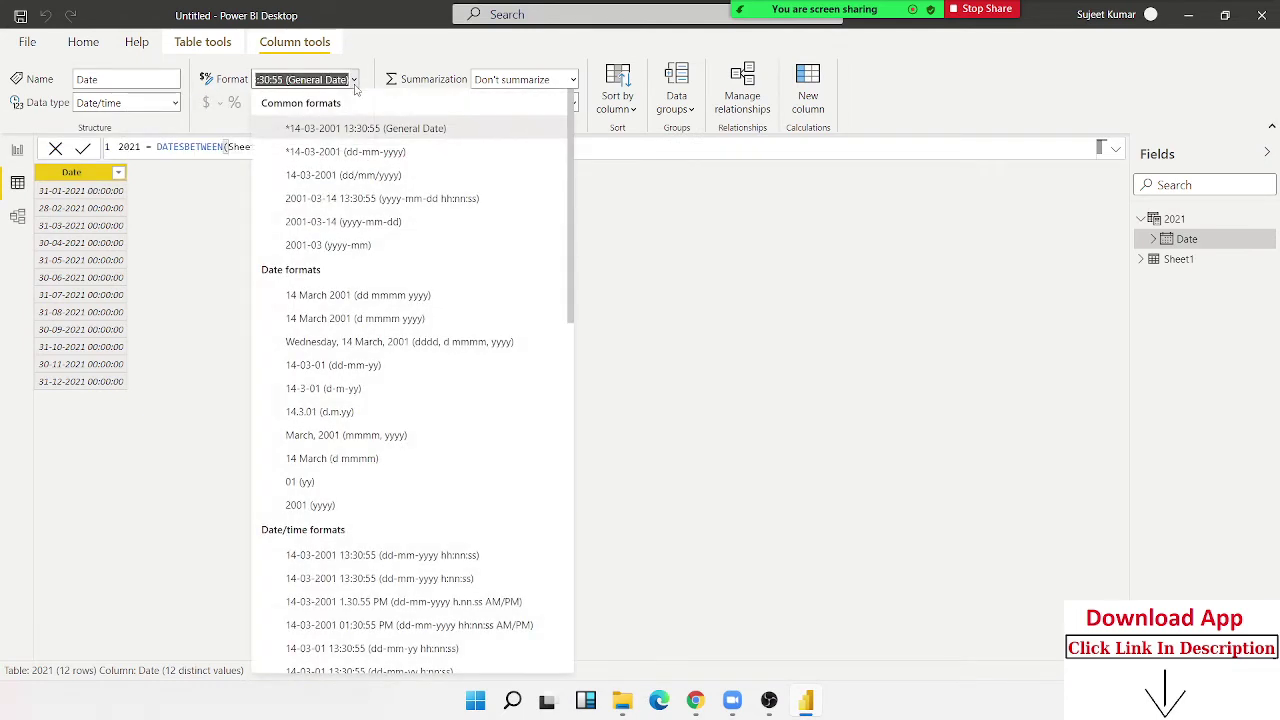
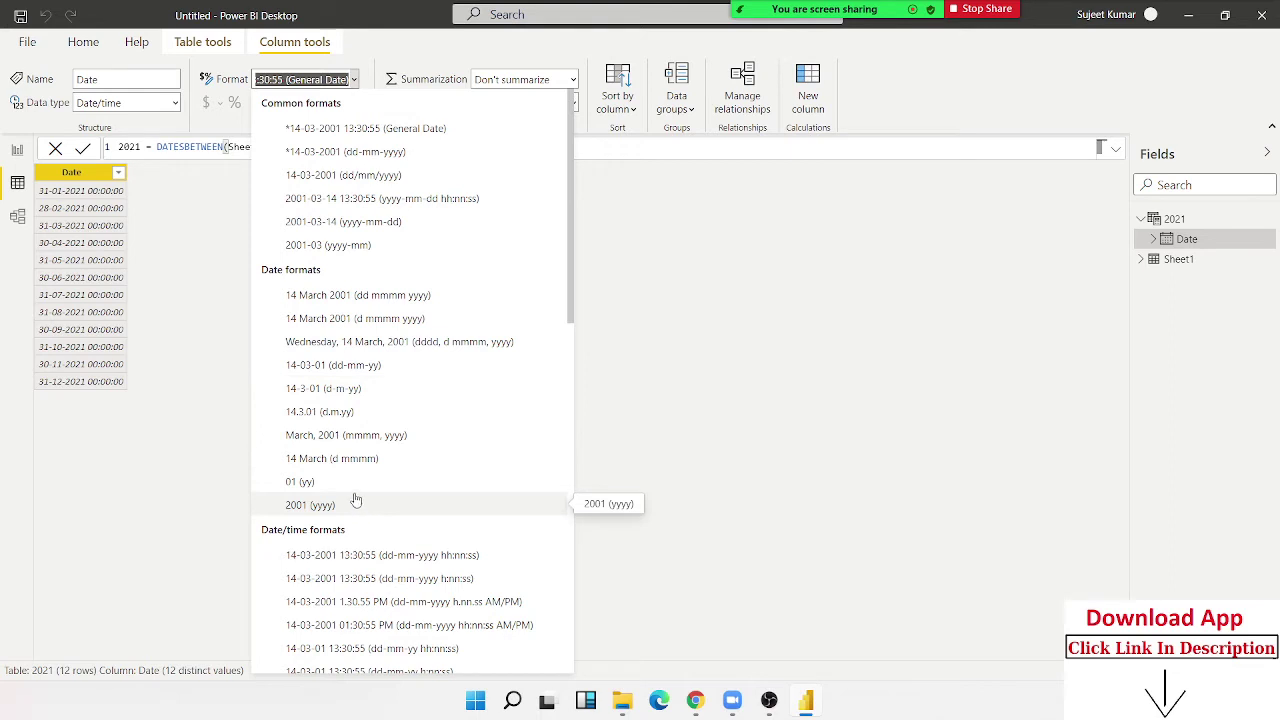
# Format the 2021 Date column as 'March, 2001 (mmmm, yyyy)' and start a new calculated column
pyautogui.click(363, 441)
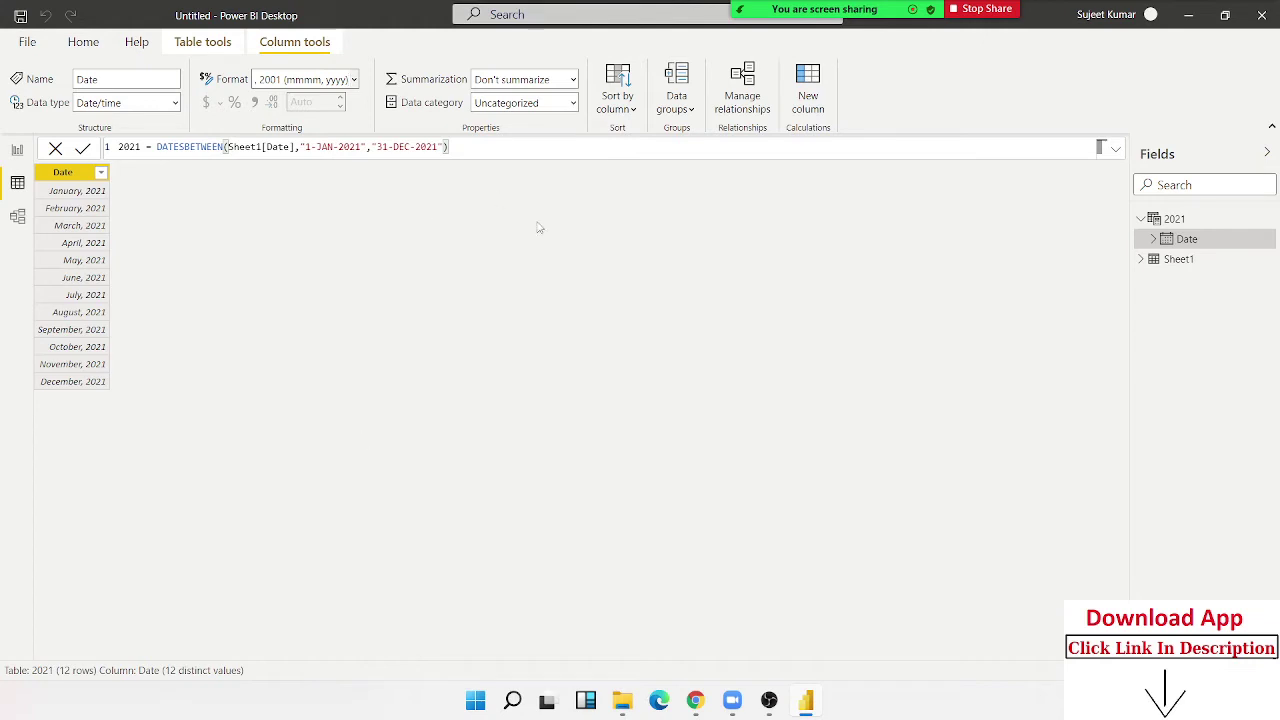
pyautogui.click(815, 115)
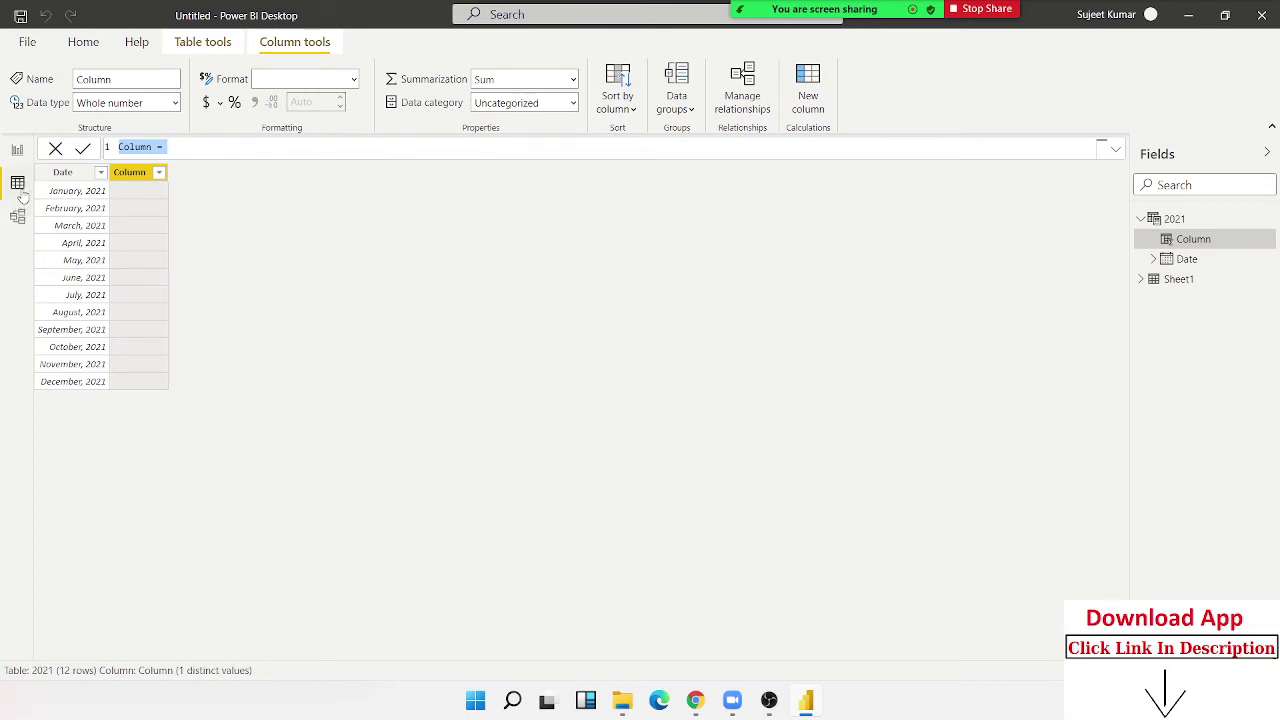
# Name the new column Total_Sales, fixing the typo, and start a LOOKUPVALUE formula
pyautogui.doubleClick(135, 147)
pyautogui.write('T')
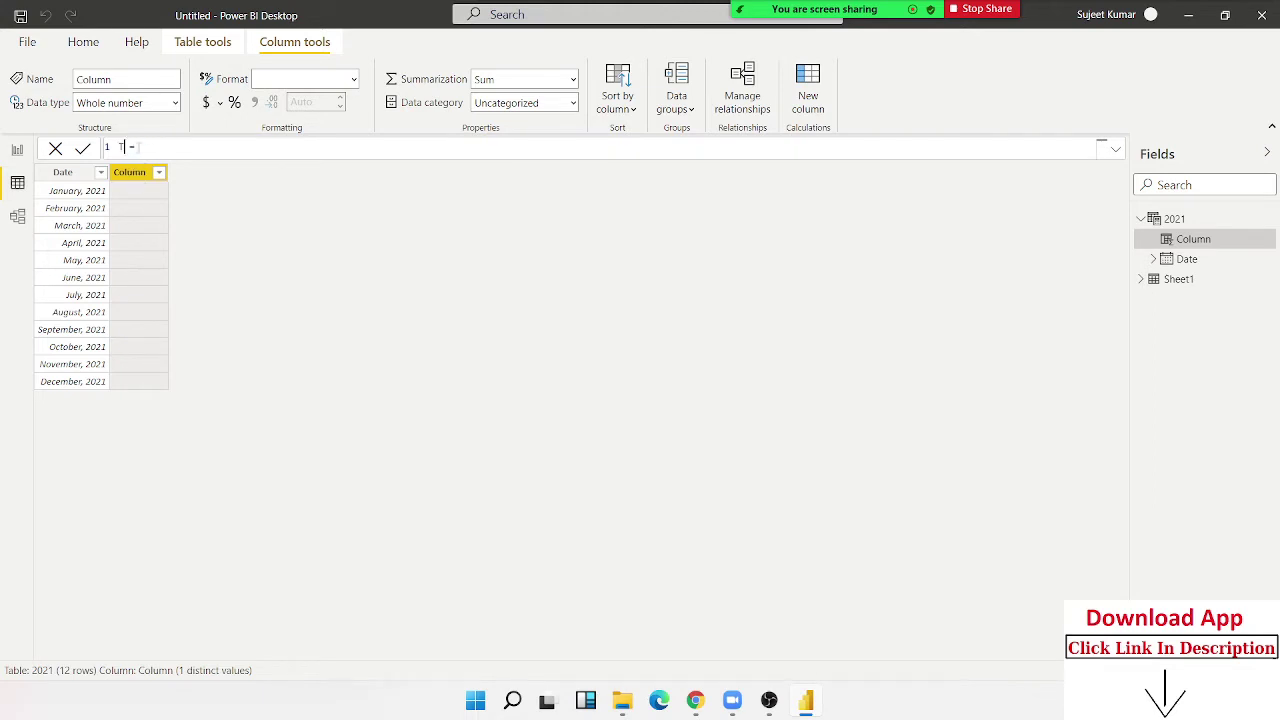
pyautogui.write('otal_Sa')
pyautogui.write('els')
pyautogui.click(231, 147)
pyautogui.write('l')
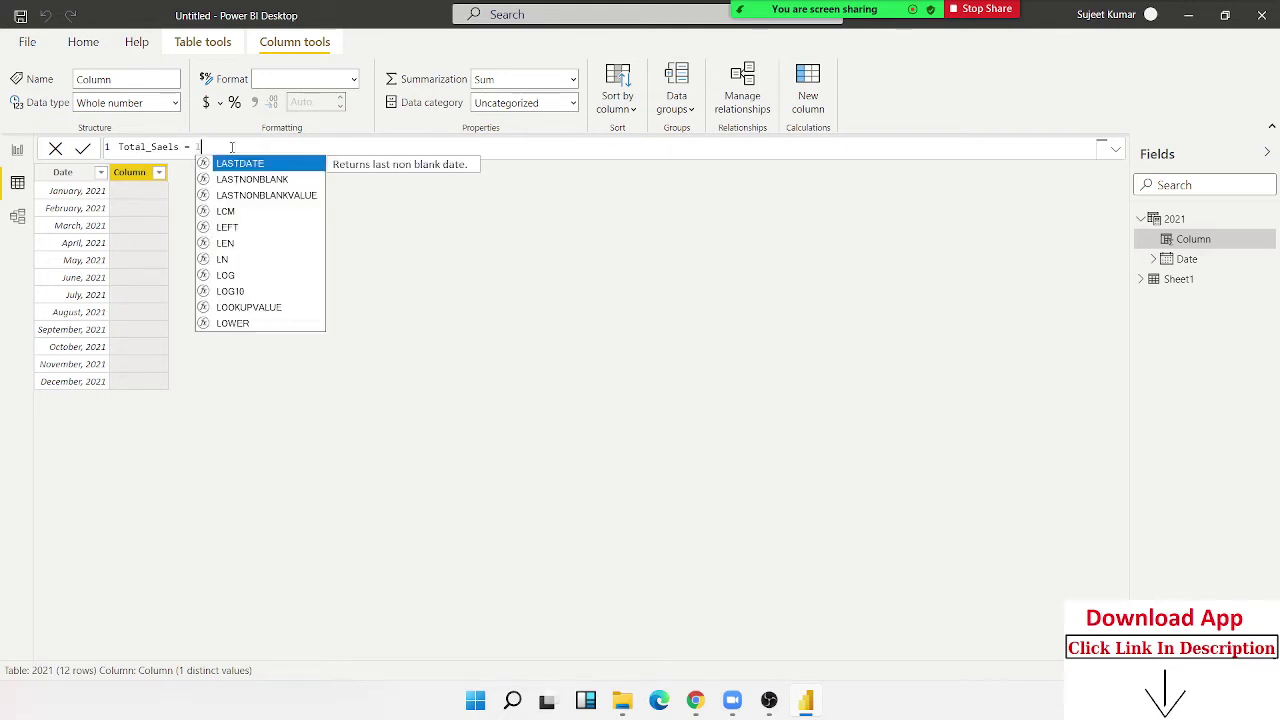
pyautogui.write('oo')
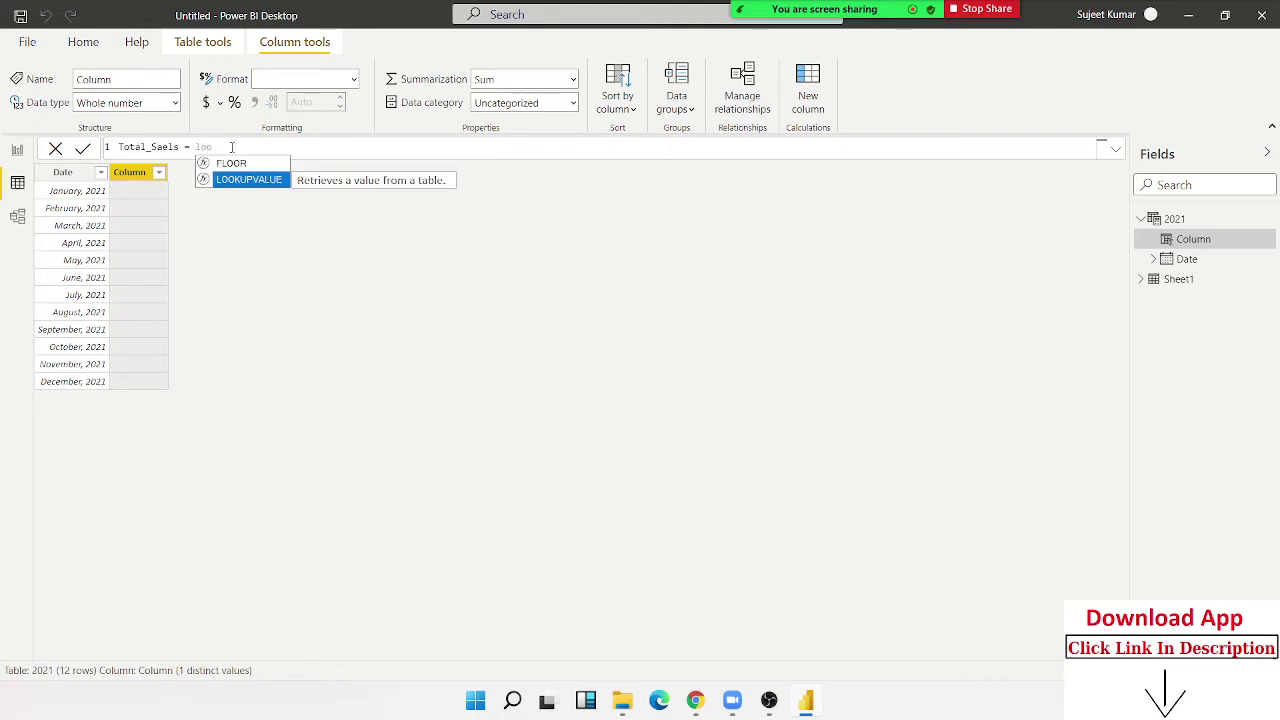
pyautogui.press('Tab')
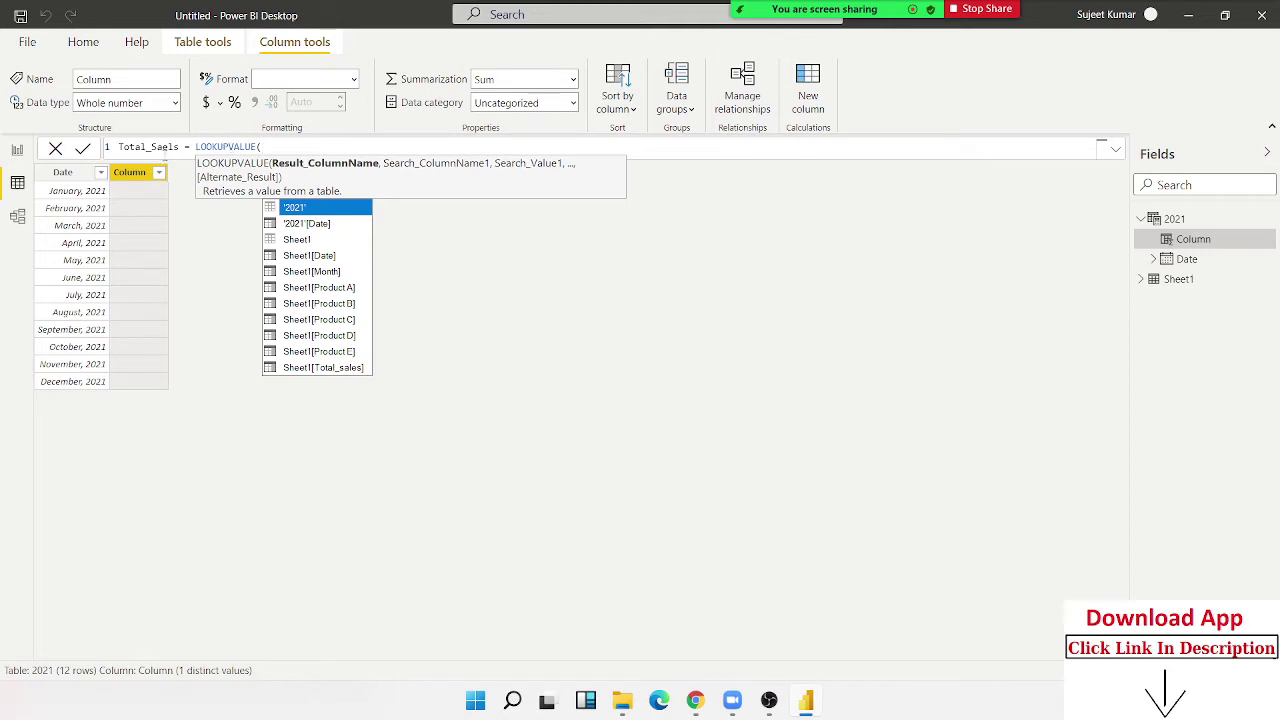
pyautogui.click(165, 148)
pyautogui.press('BackSpace')
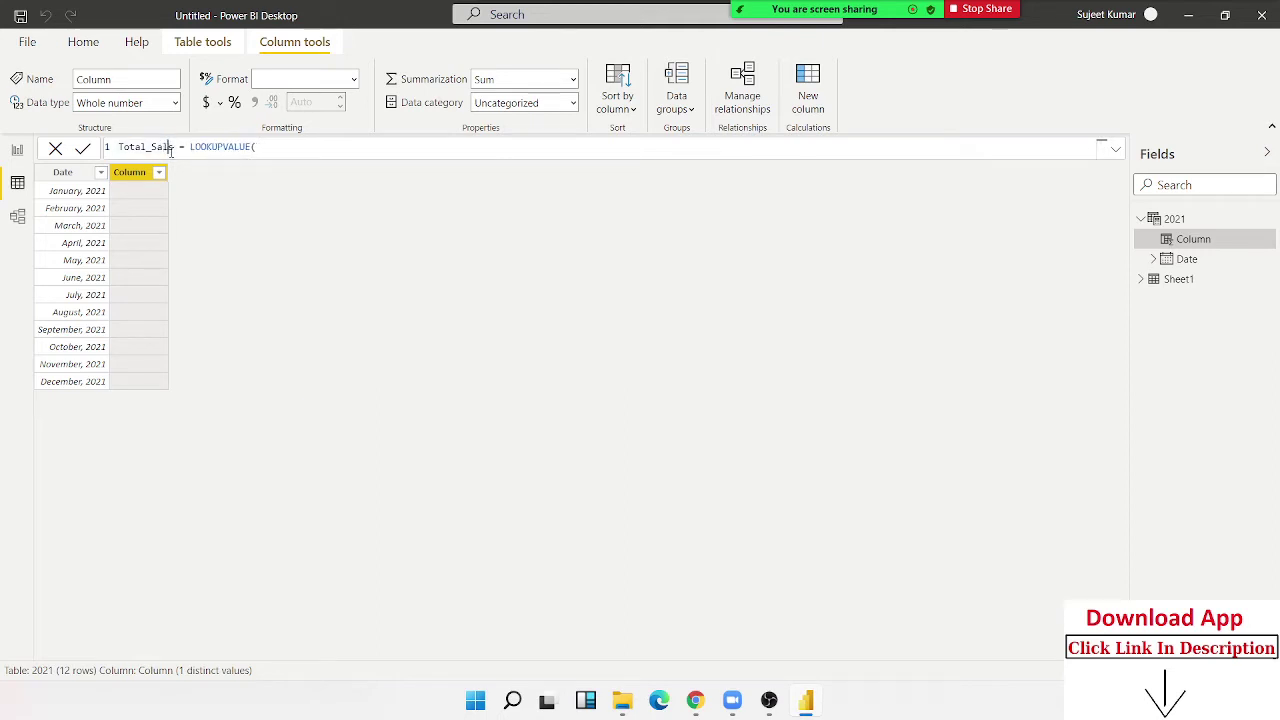
pyautogui.write('es')
# Set Sheet1[Total_sales] as the LOOKUPVALUE result column
pyautogui.click(261, 147)
pyautogui.press('BackSpace')
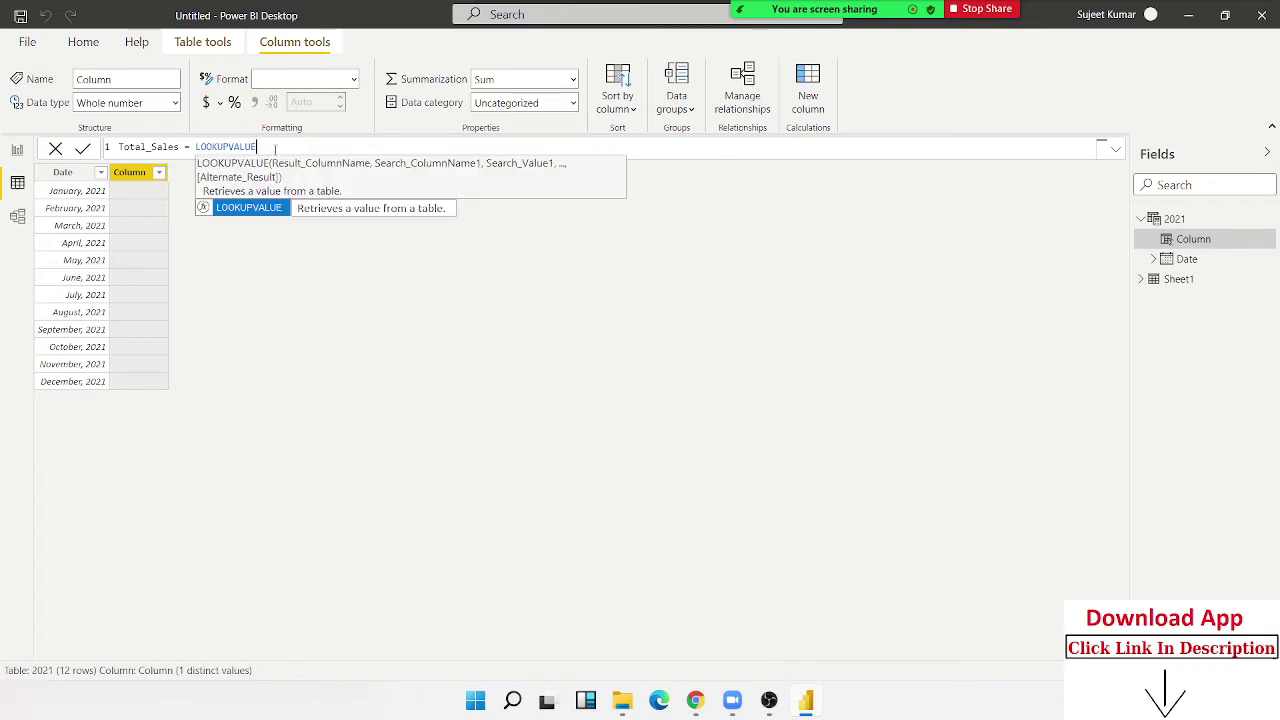
pyautogui.write('(')
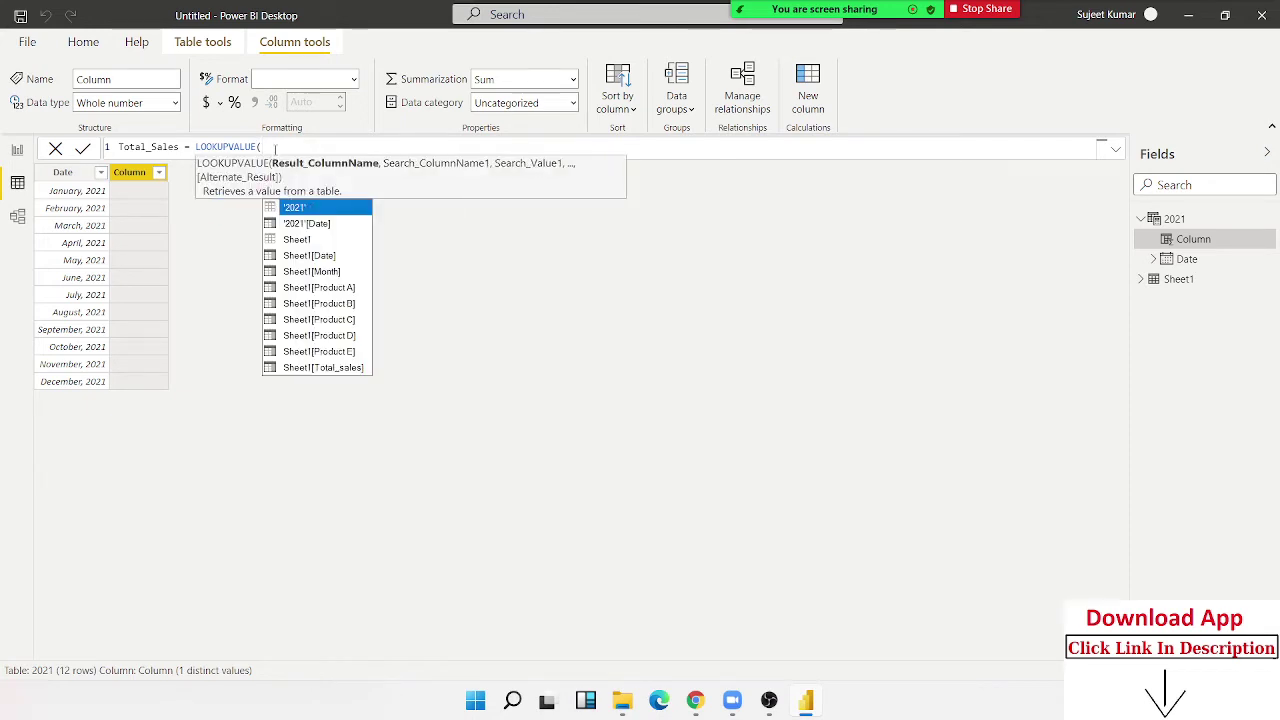
pyautogui.press('Down')
pyautogui.press('Down')
pyautogui.press('Down')
pyautogui.press('Down')
pyautogui.press('Down')
pyautogui.press('Down')
pyautogui.press('Down')
pyautogui.press('Down')
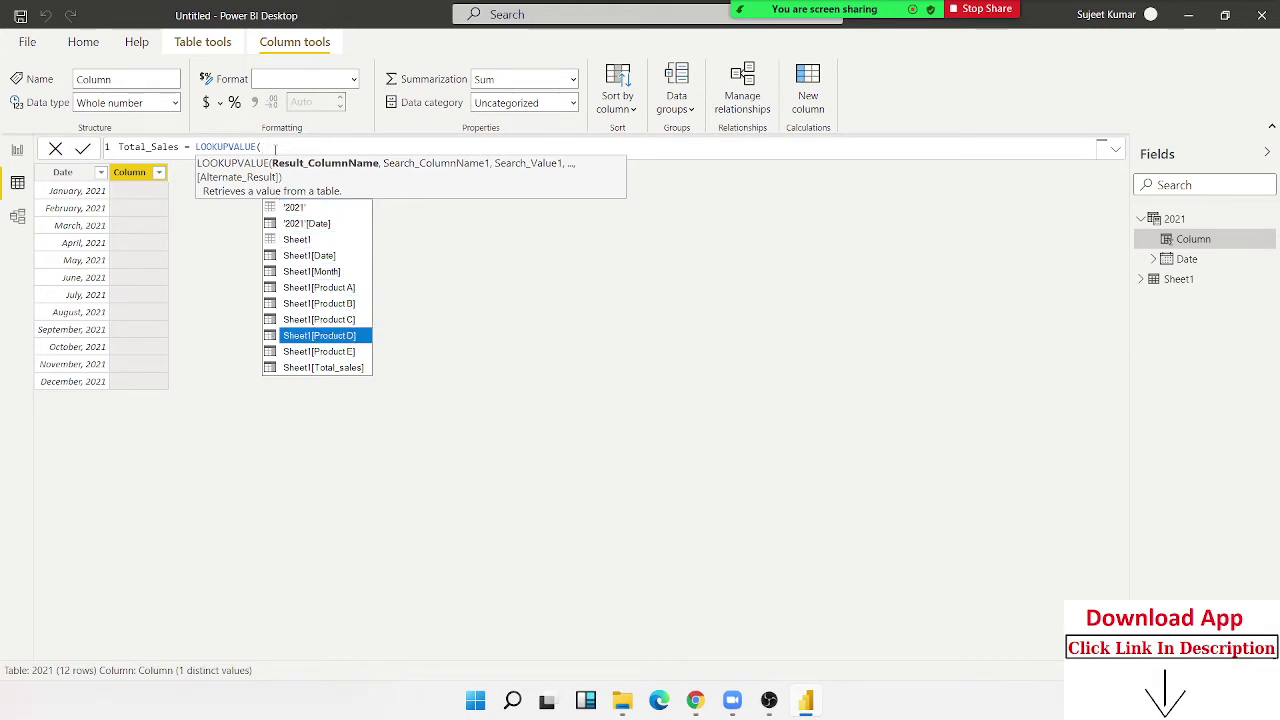
pyautogui.press('Down')
pyautogui.press('Down')
pyautogui.press('Tab')
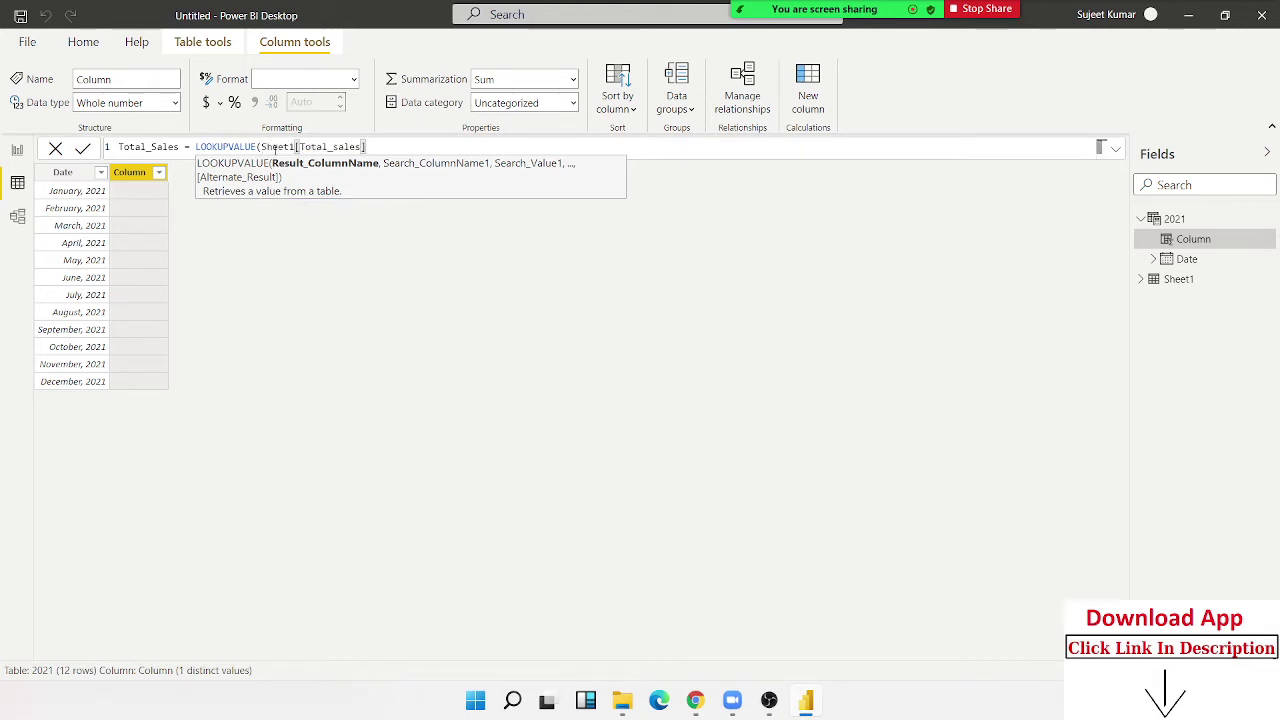
pyautogui.write(',')
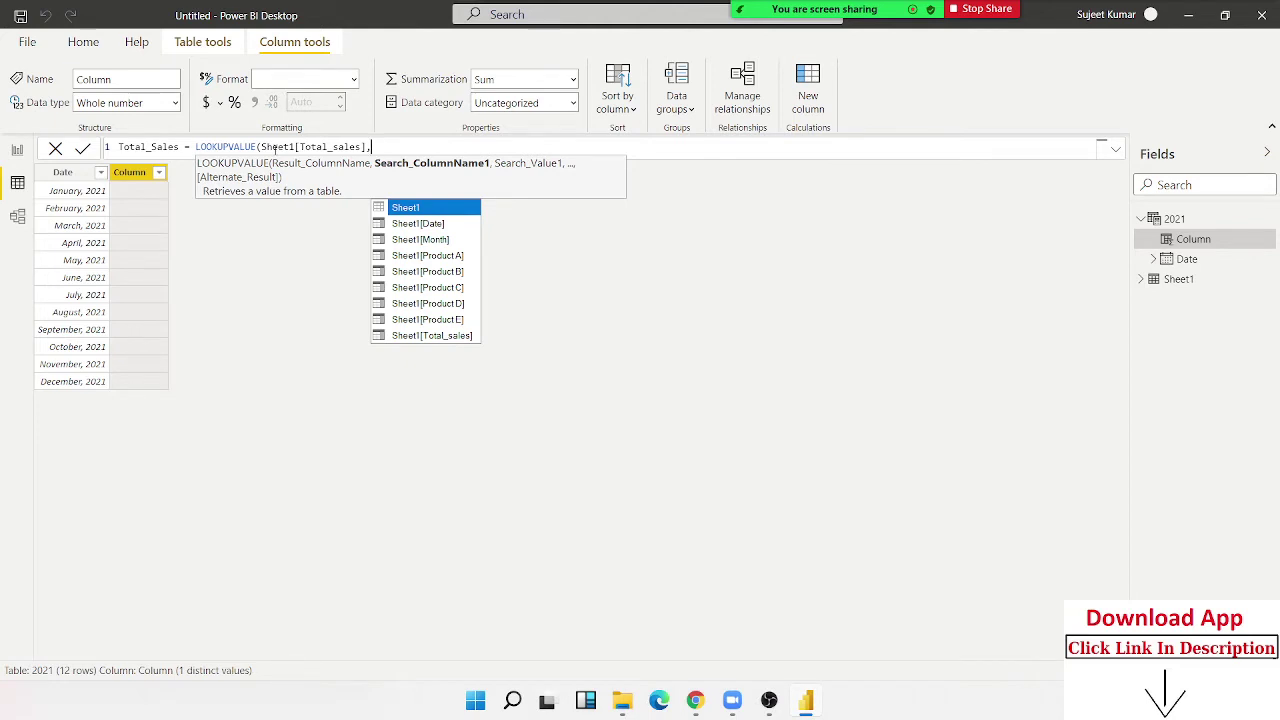
# Add Sheet1[Month] as the search column and '2021'[Date] as the search value, then commit
pyautogui.press('Down')
pyautogui.press('Down')
pyautogui.press('Tab')
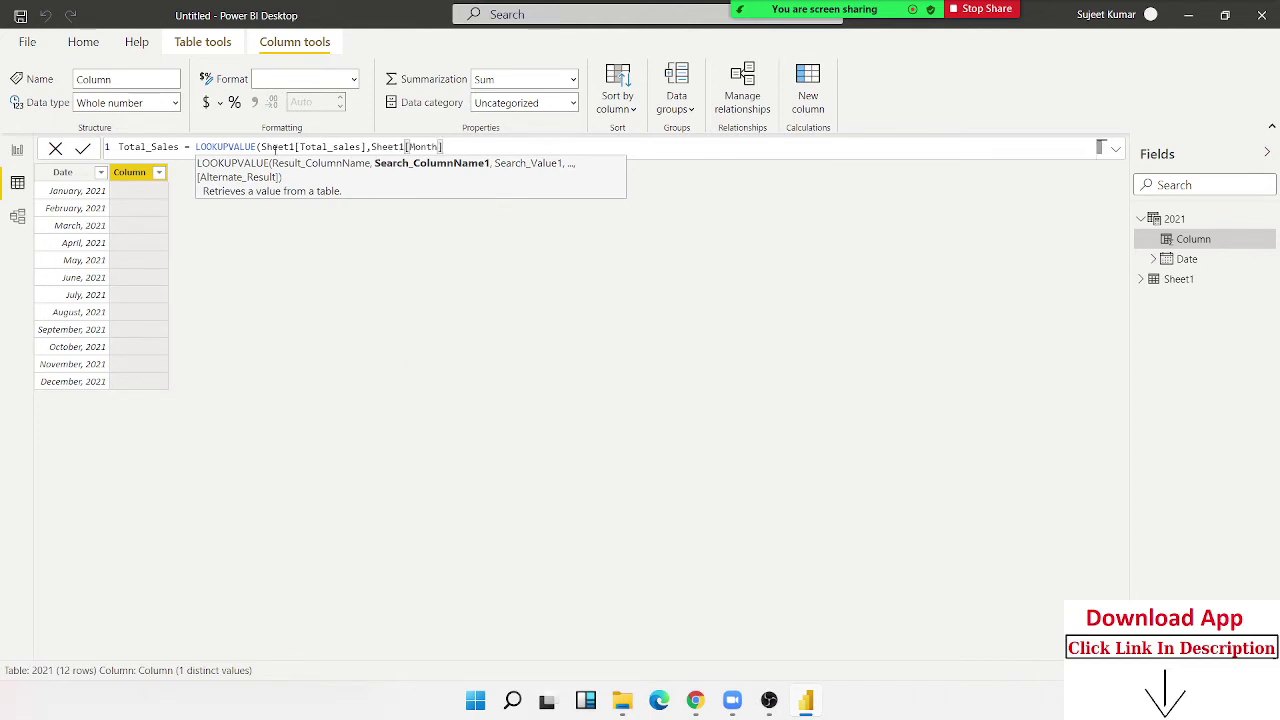
pyautogui.write(',')
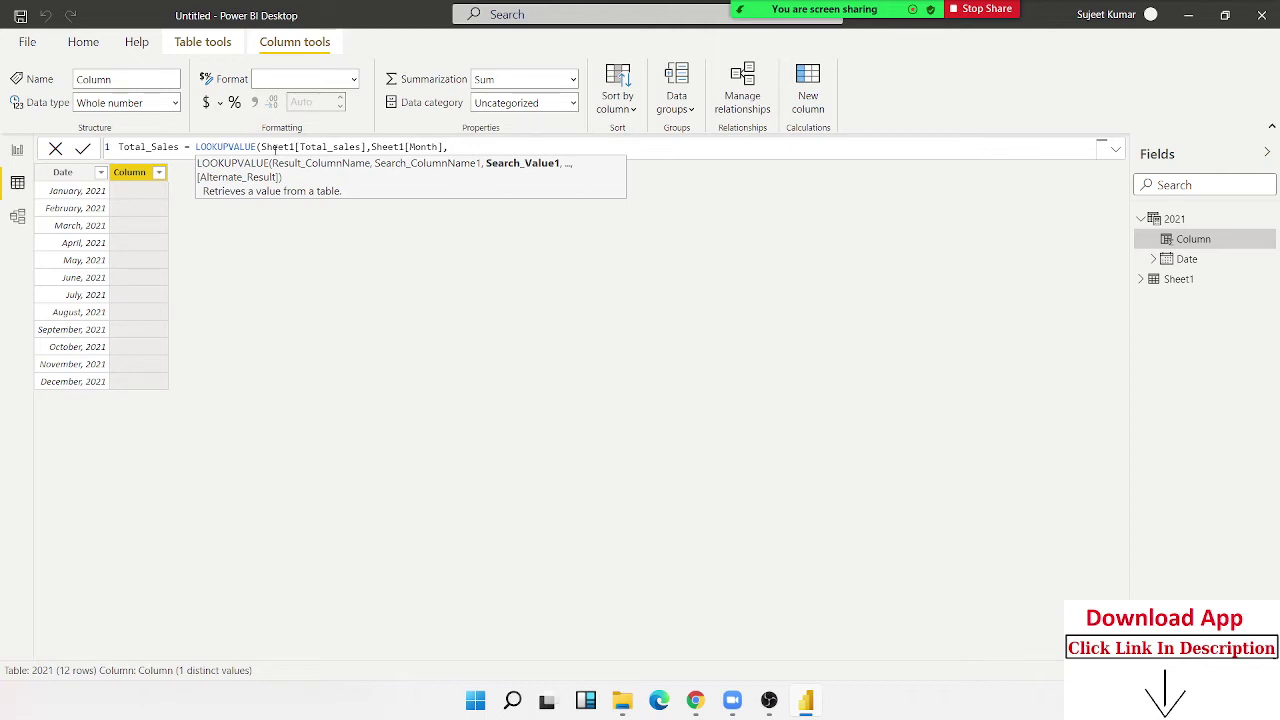
pyautogui.write('date')
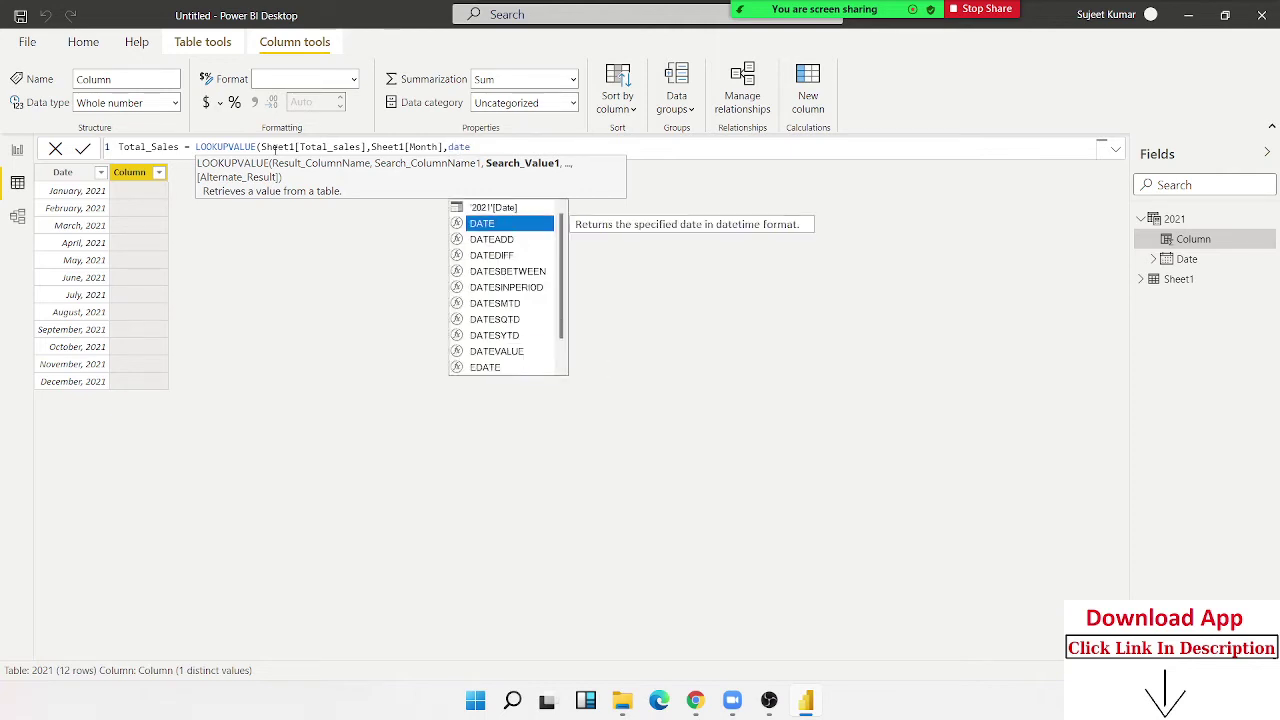
pyautogui.press('Up')
pyautogui.press('Tab')
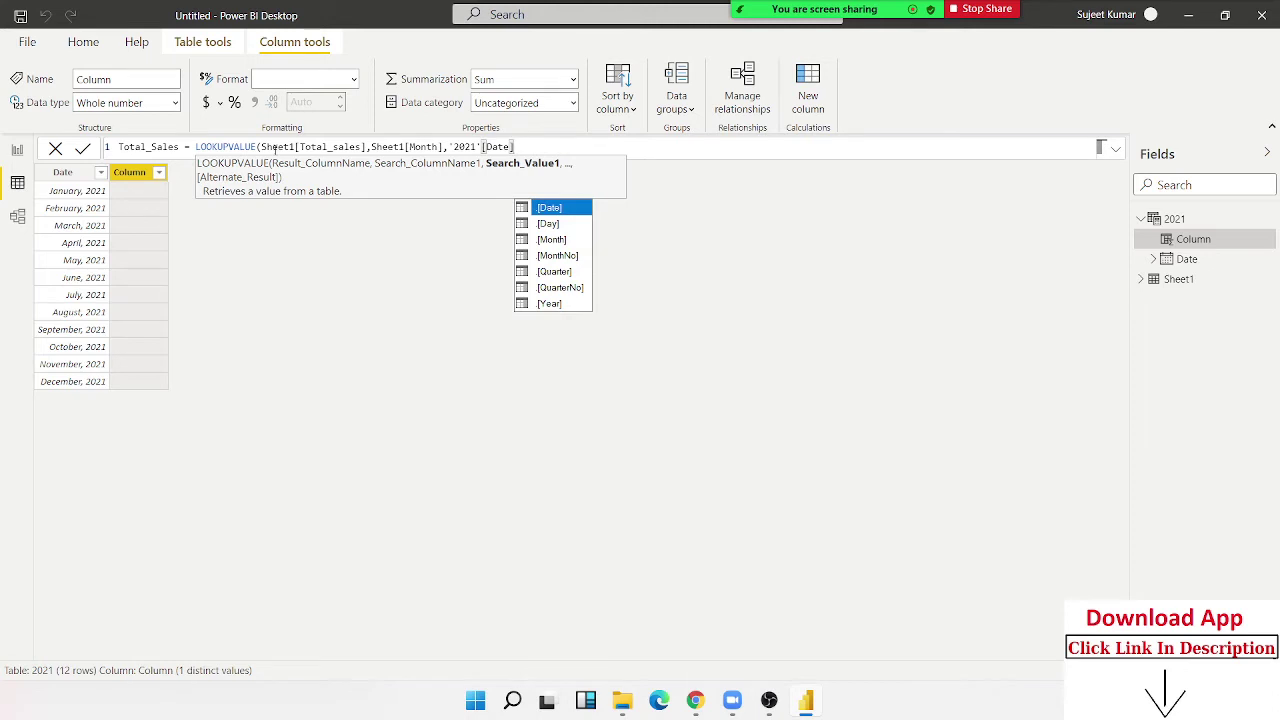
pyautogui.write(')')
pyautogui.press('Return')
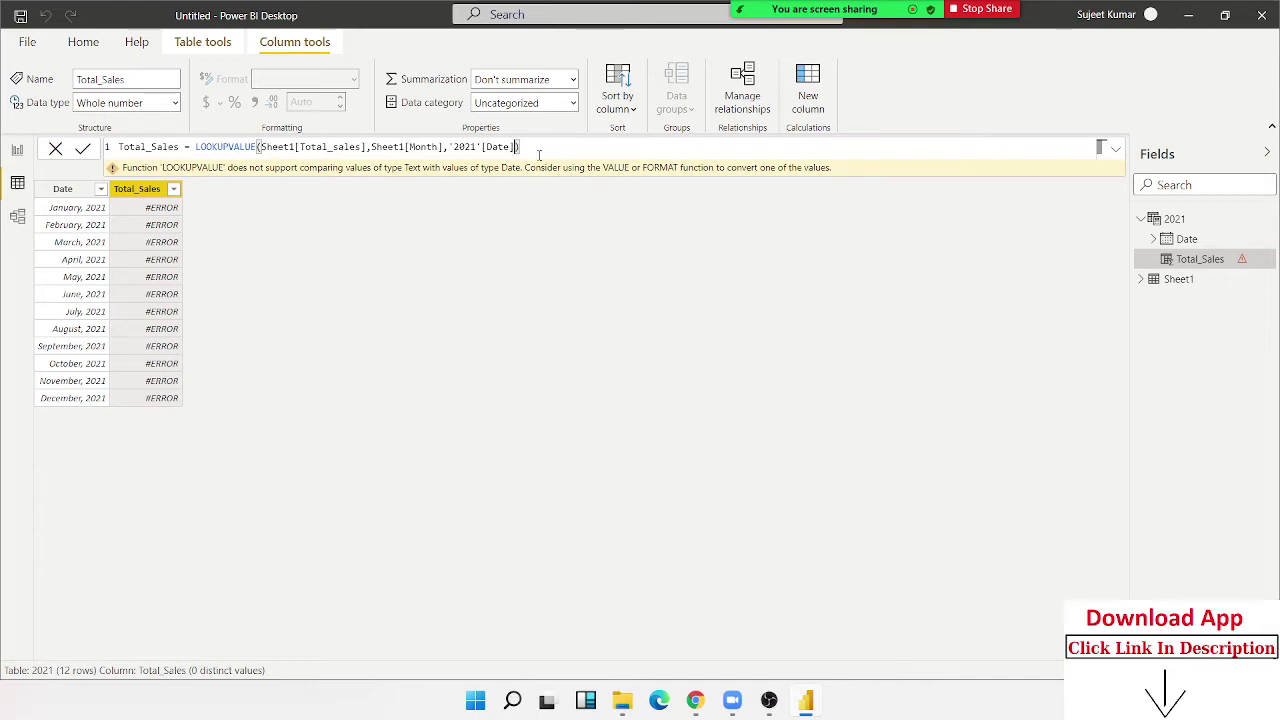
# Try month-related function suggestions in the formula, then clear the partial function name
pyautogui.write('=')
pyautogui.write('da')
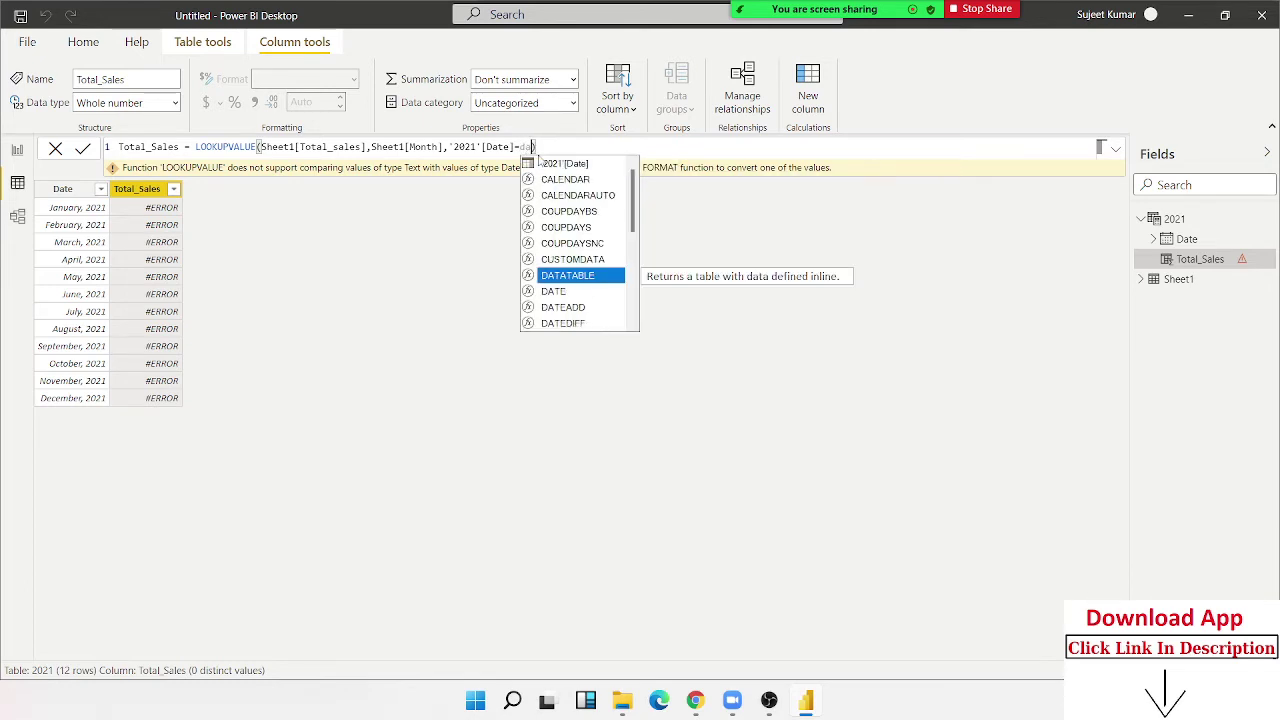
pyautogui.press('BackSpace')
pyautogui.press('BackSpace')
pyautogui.write('m')
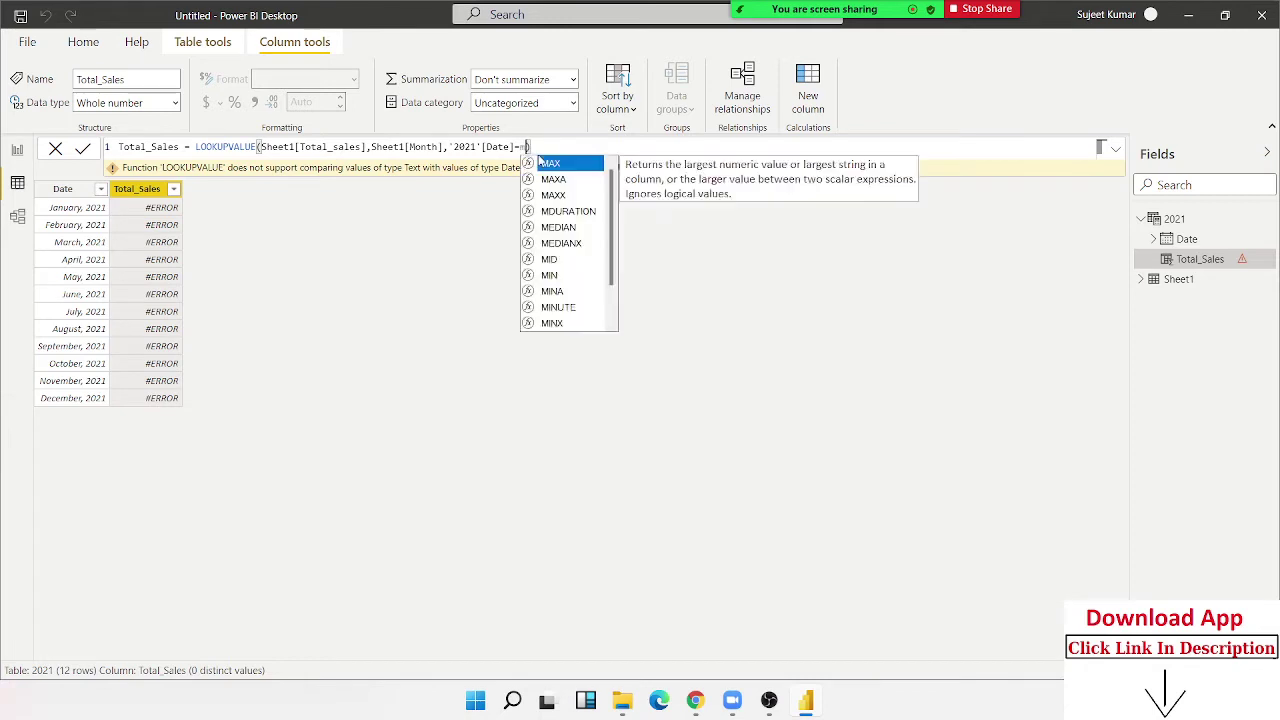
pyautogui.write('ont')
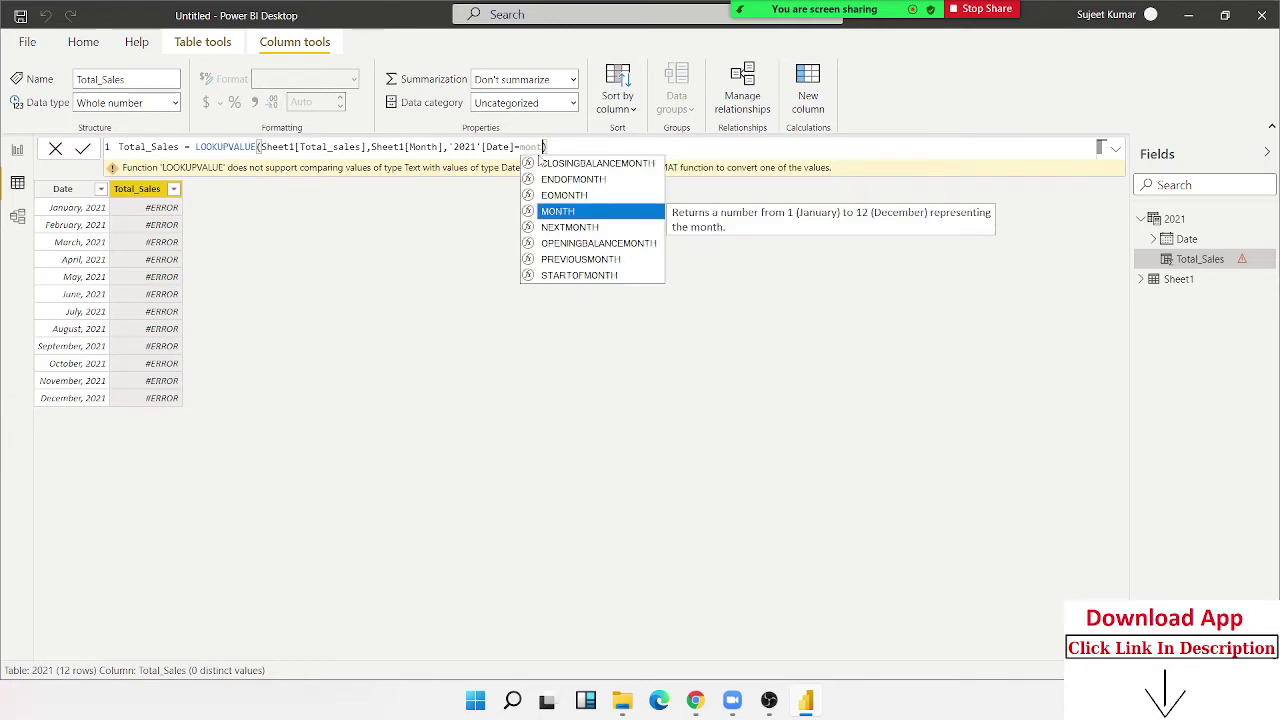
pyautogui.press('Down')
pyautogui.press('Down')
pyautogui.press('Down')
pyautogui.press('Down')
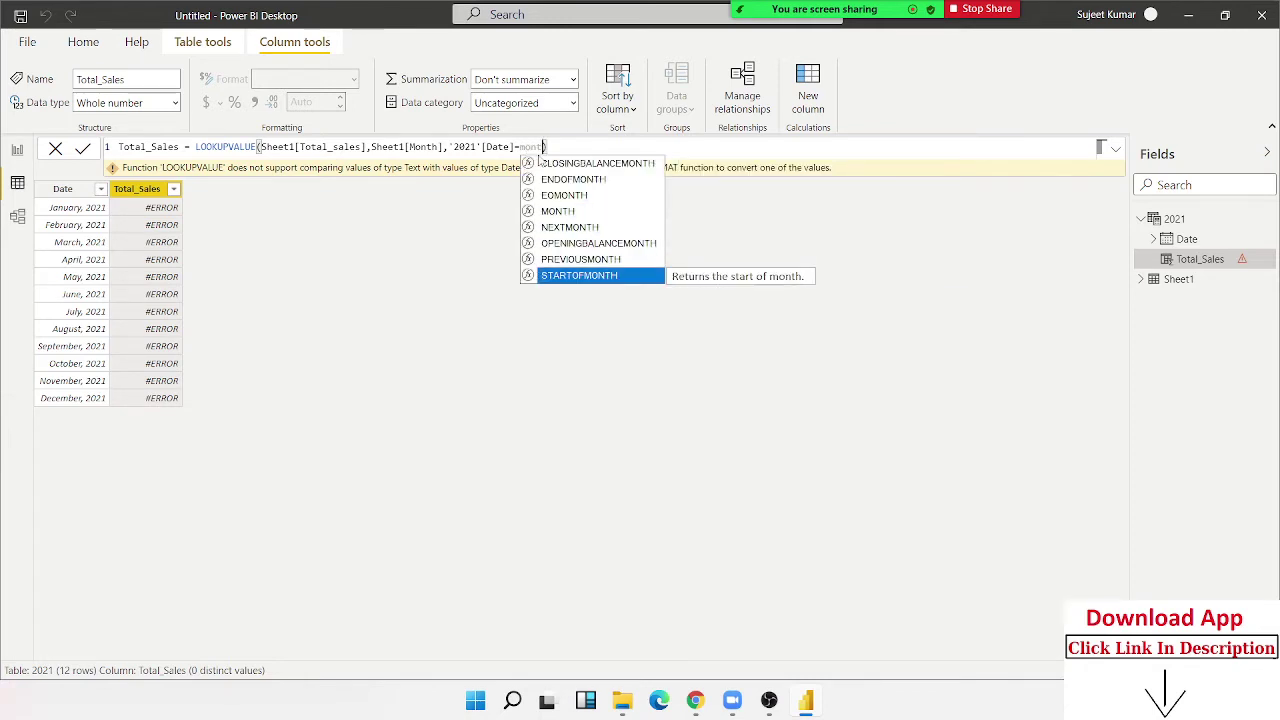
pyautogui.press('Up')
pyautogui.press('Up')
pyautogui.press('Up')
pyautogui.press('Up')
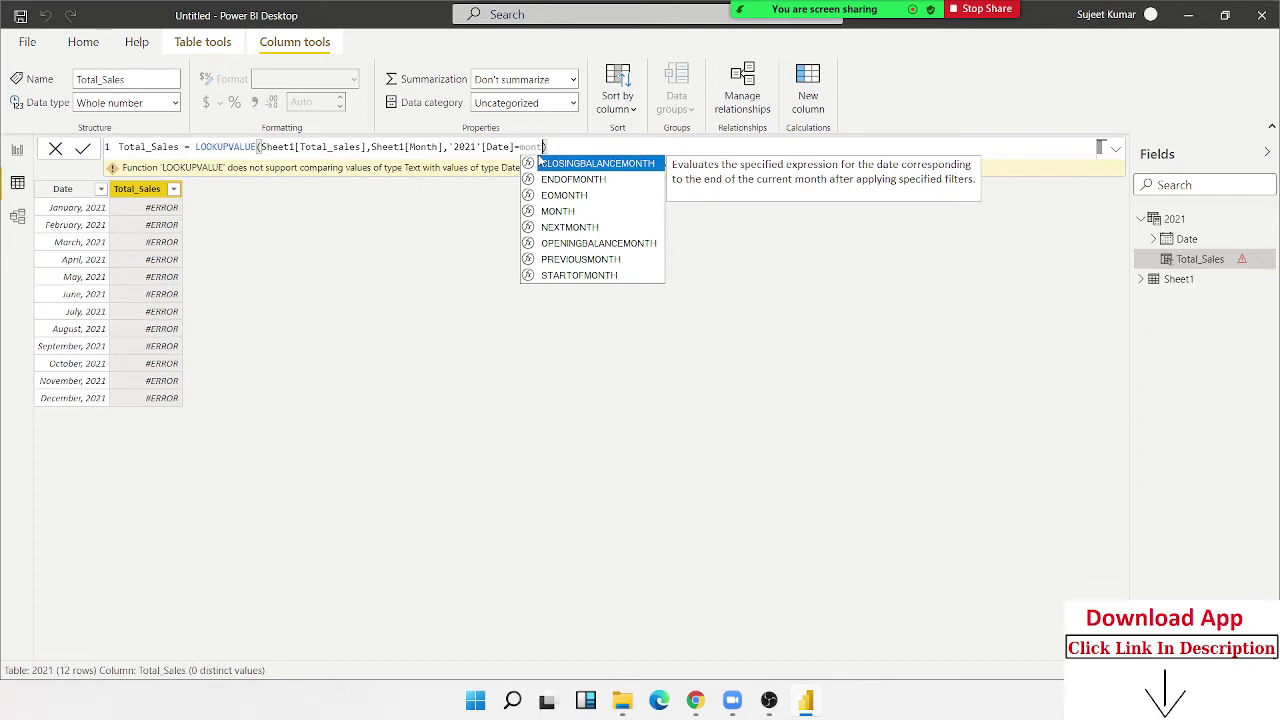
pyautogui.press('BackSpace')
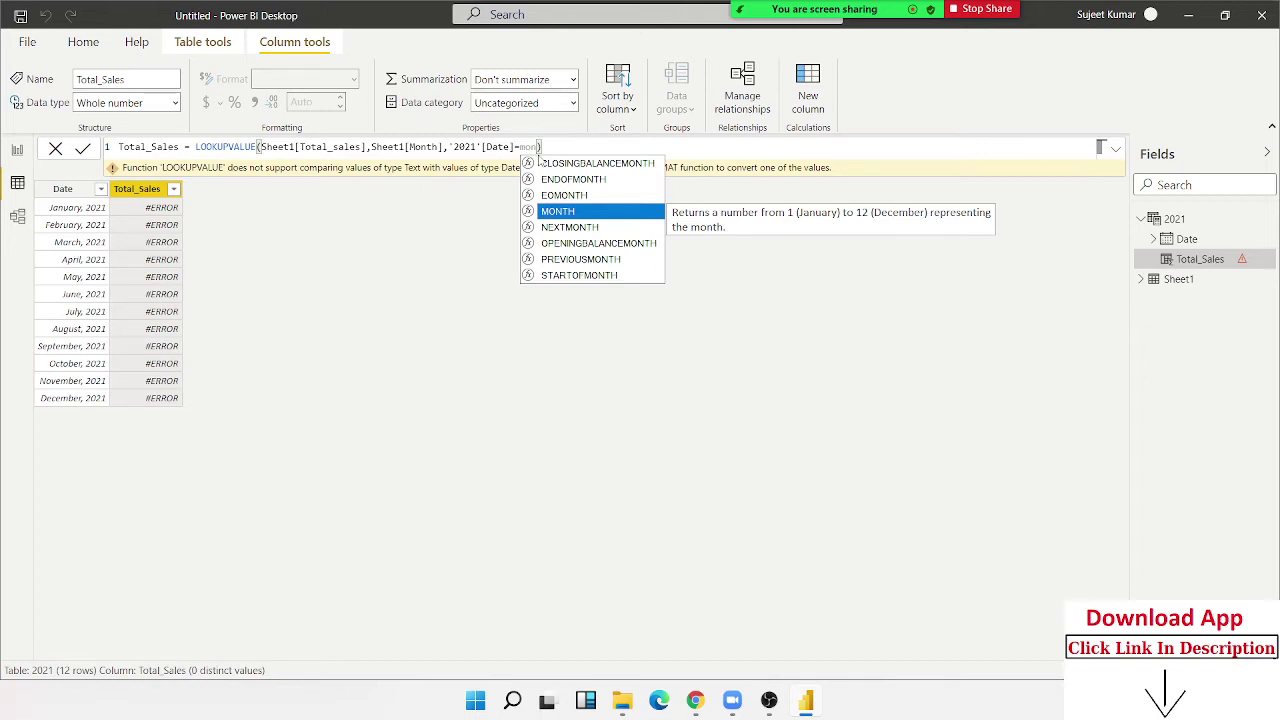
pyautogui.press('BackSpace')
pyautogui.press('BackSpace')
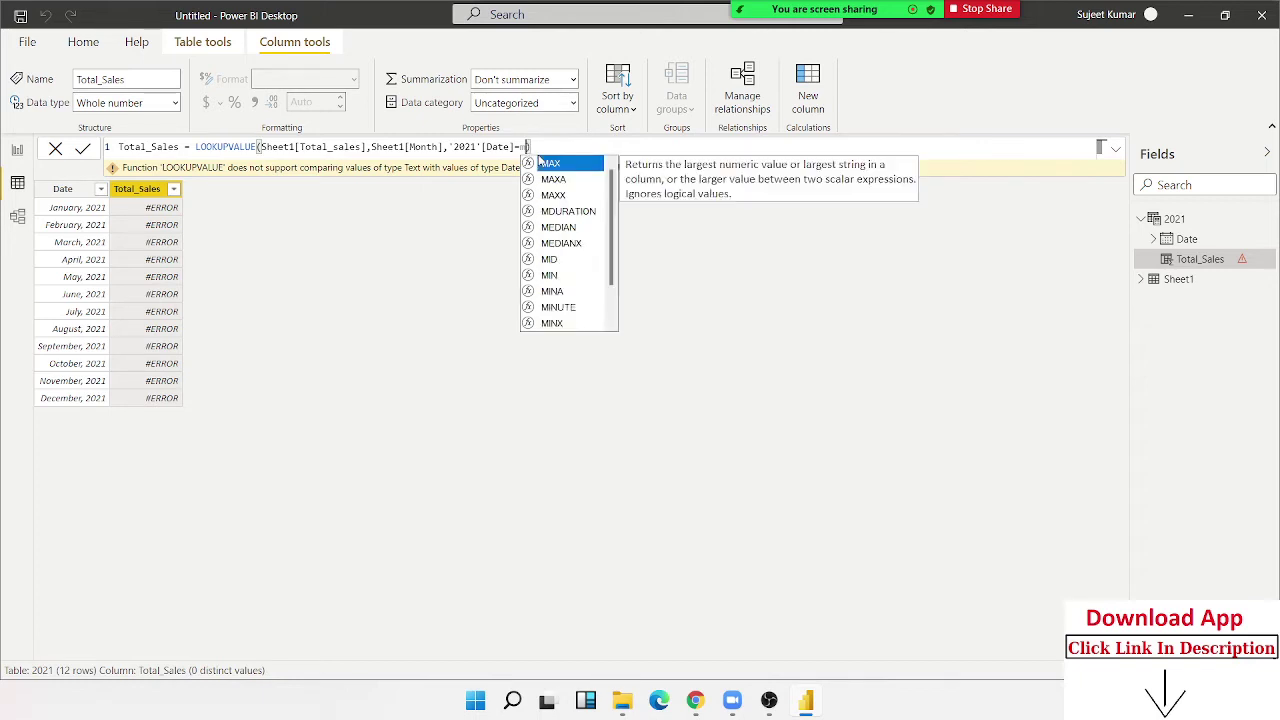
pyautogui.press('BackSpace')
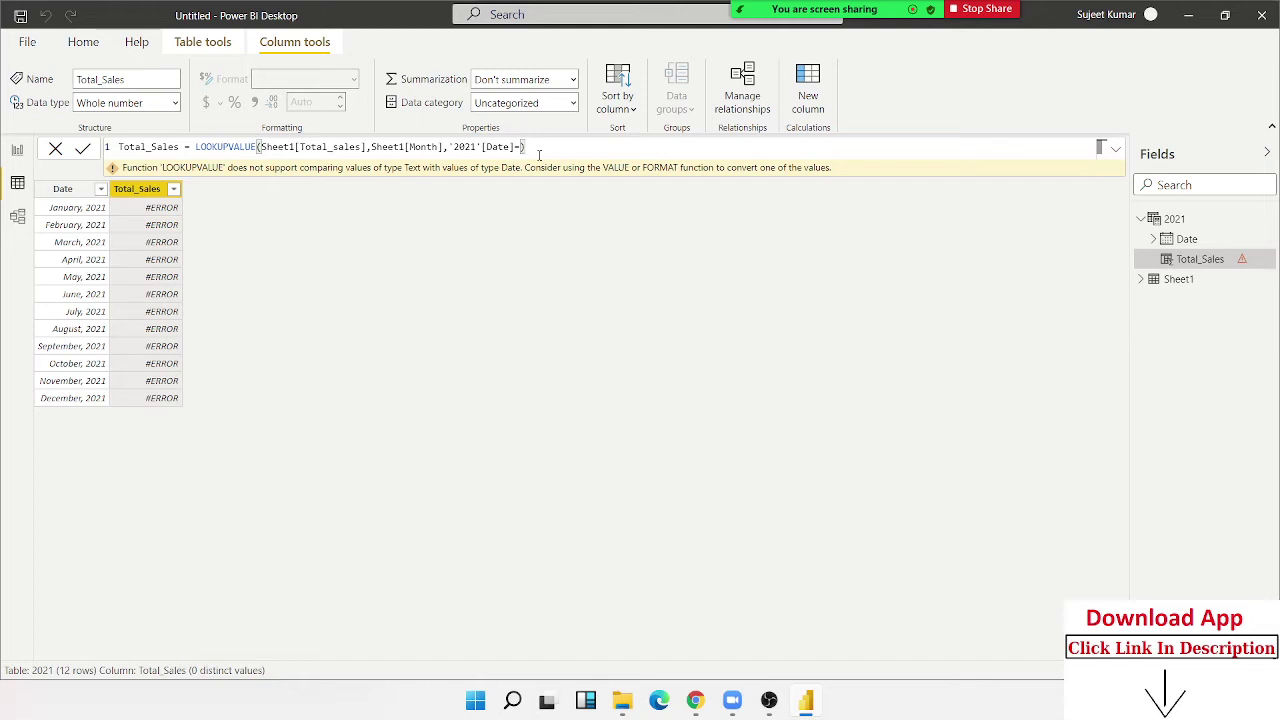
# Change the last argument to '2021'[Date].[Month] and commit the formula
pyautogui.write('sheet')
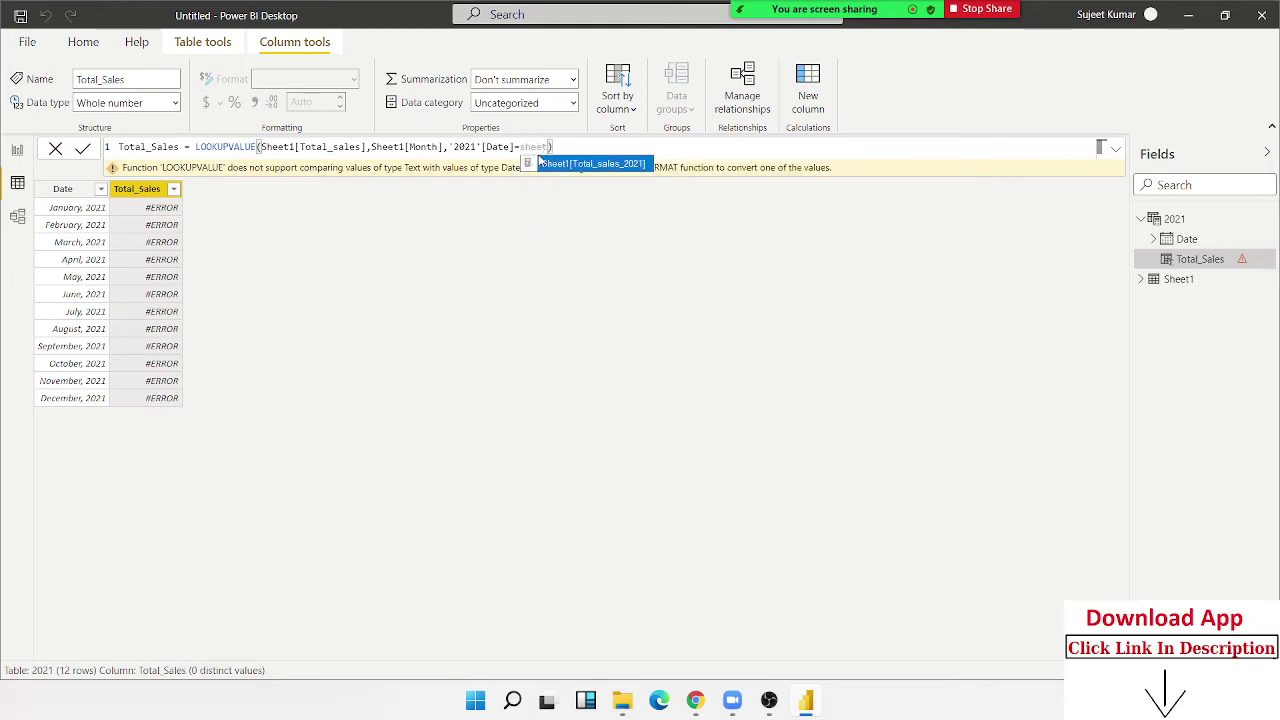
pyautogui.press('BackSpace')
pyautogui.press('BackSpace')
pyautogui.press('BackSpace')
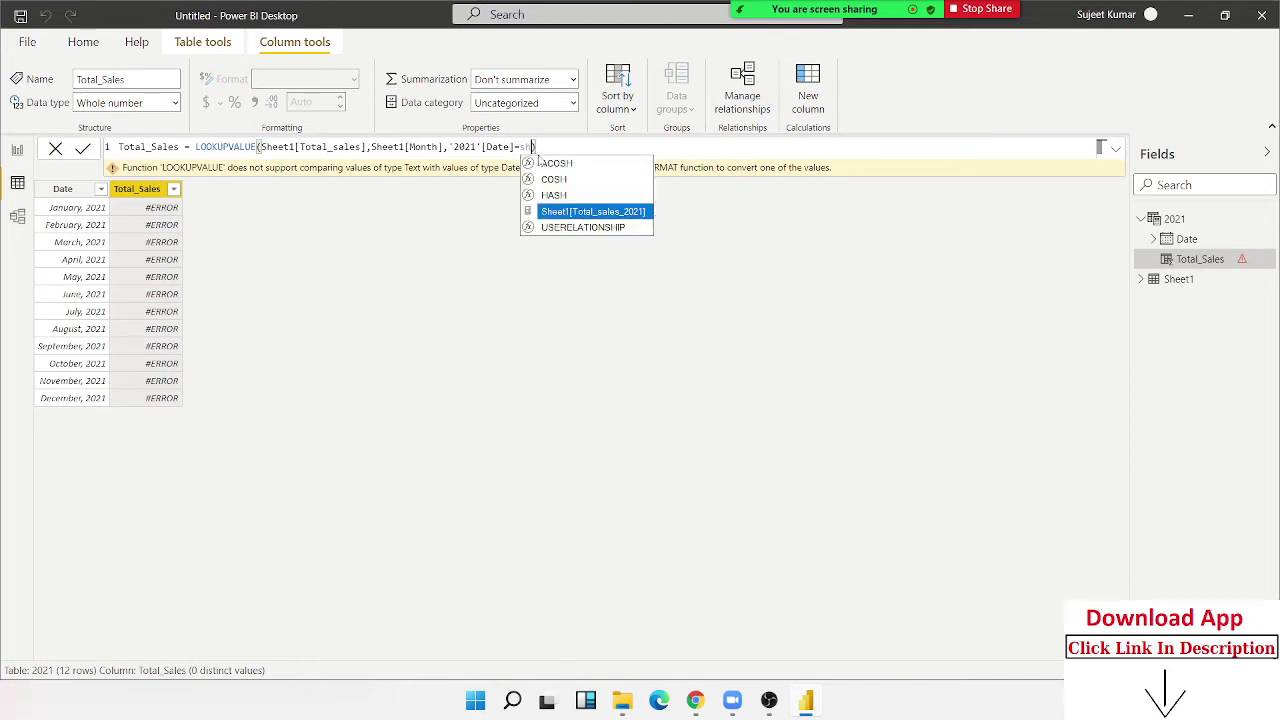
pyautogui.press('BackSpace')
pyautogui.press('BackSpace')
pyautogui.press('BackSpace')
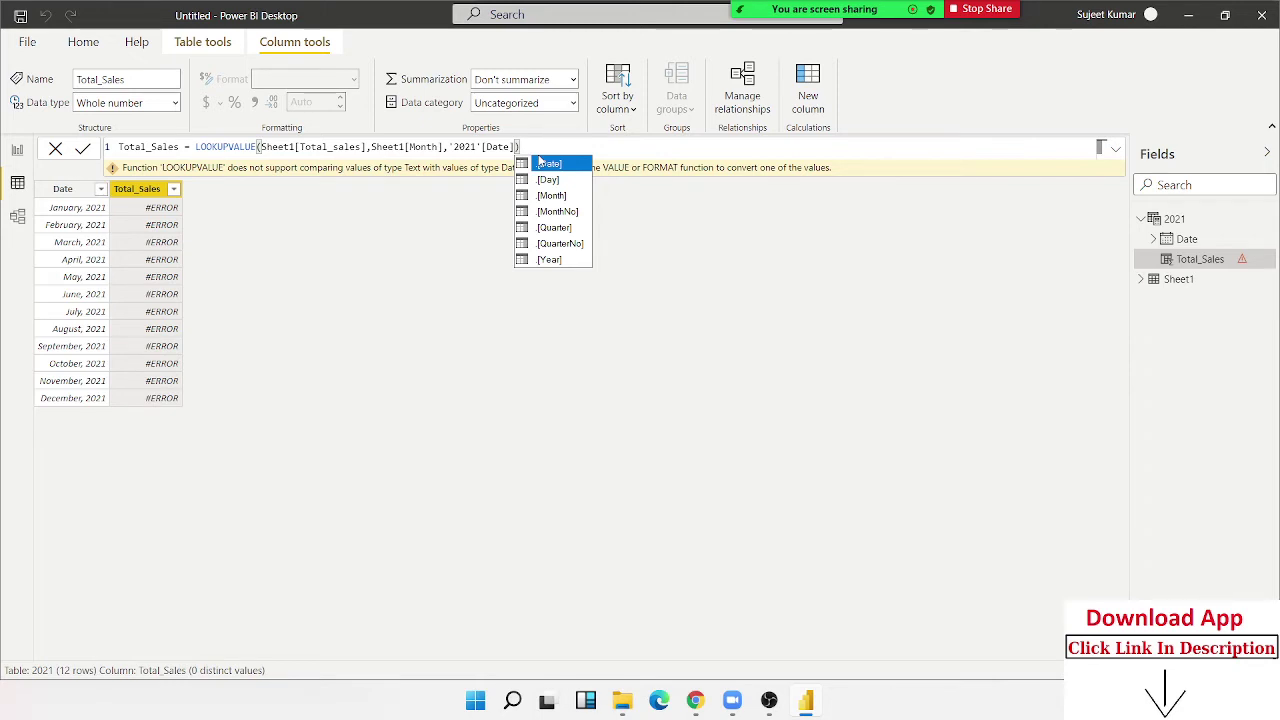
pyautogui.press('Down')
pyautogui.press('Down')
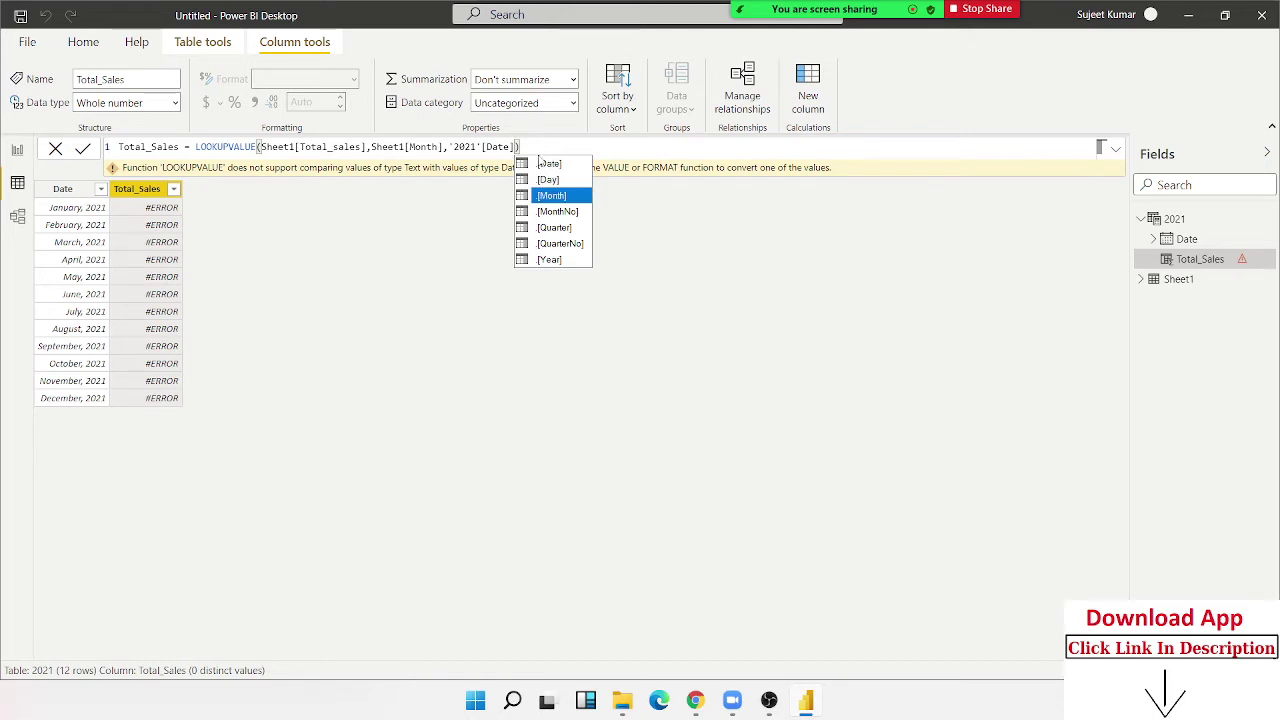
pyautogui.press('Tab')
pyautogui.write(')')
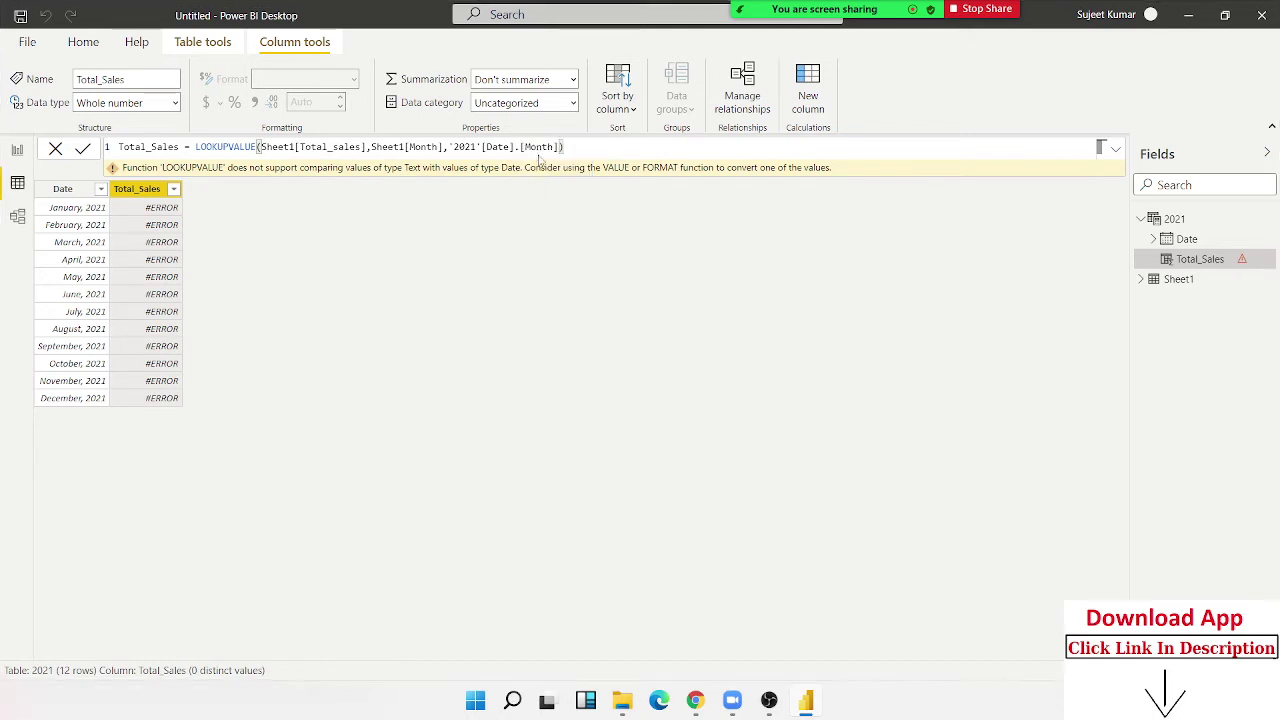
pyautogui.press('Return')
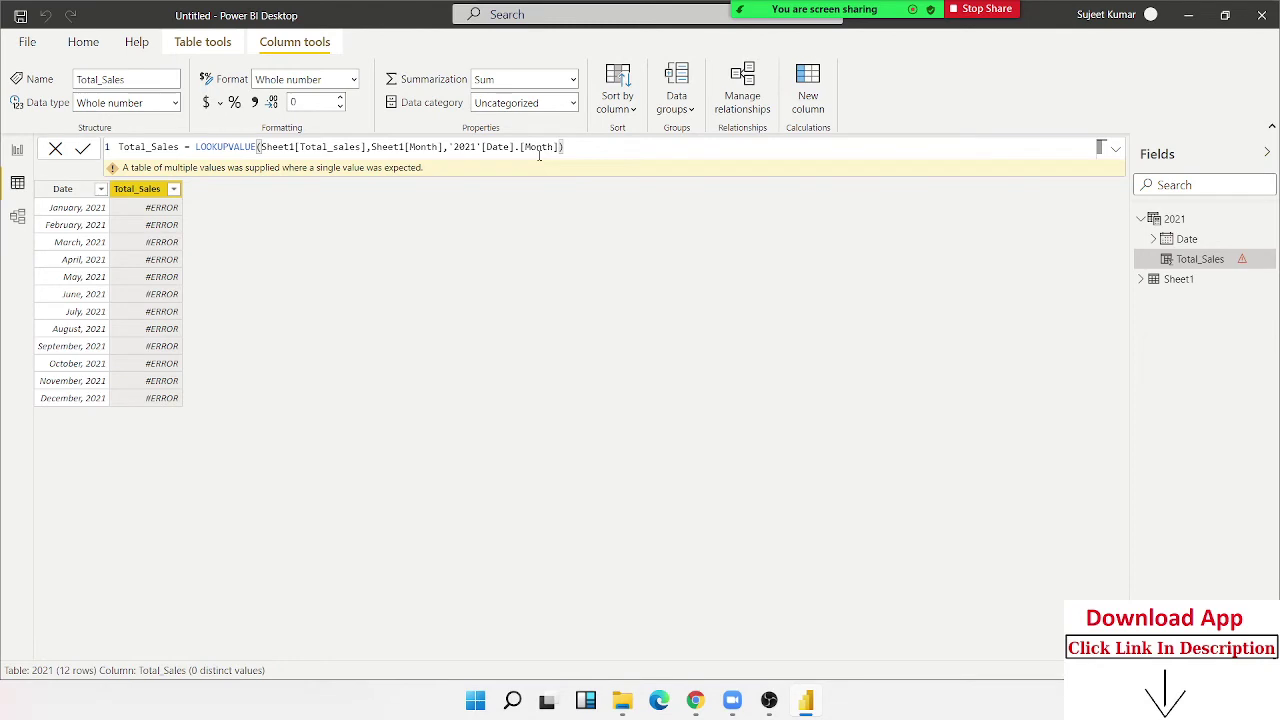
# Inspect Sheet1's Date and Month columns, then reopen the 2021 Total_Sales column
pyautogui.click(1205, 284)
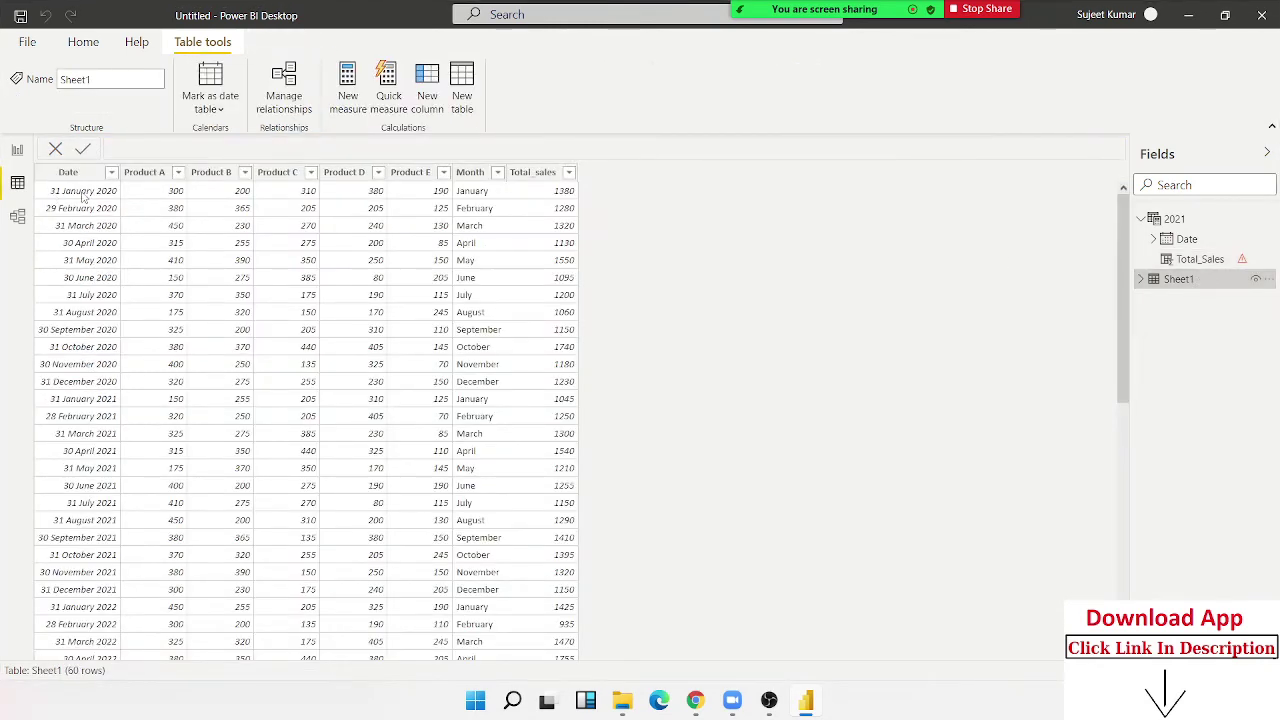
pyautogui.click(84, 196)
pyautogui.click(485, 198)
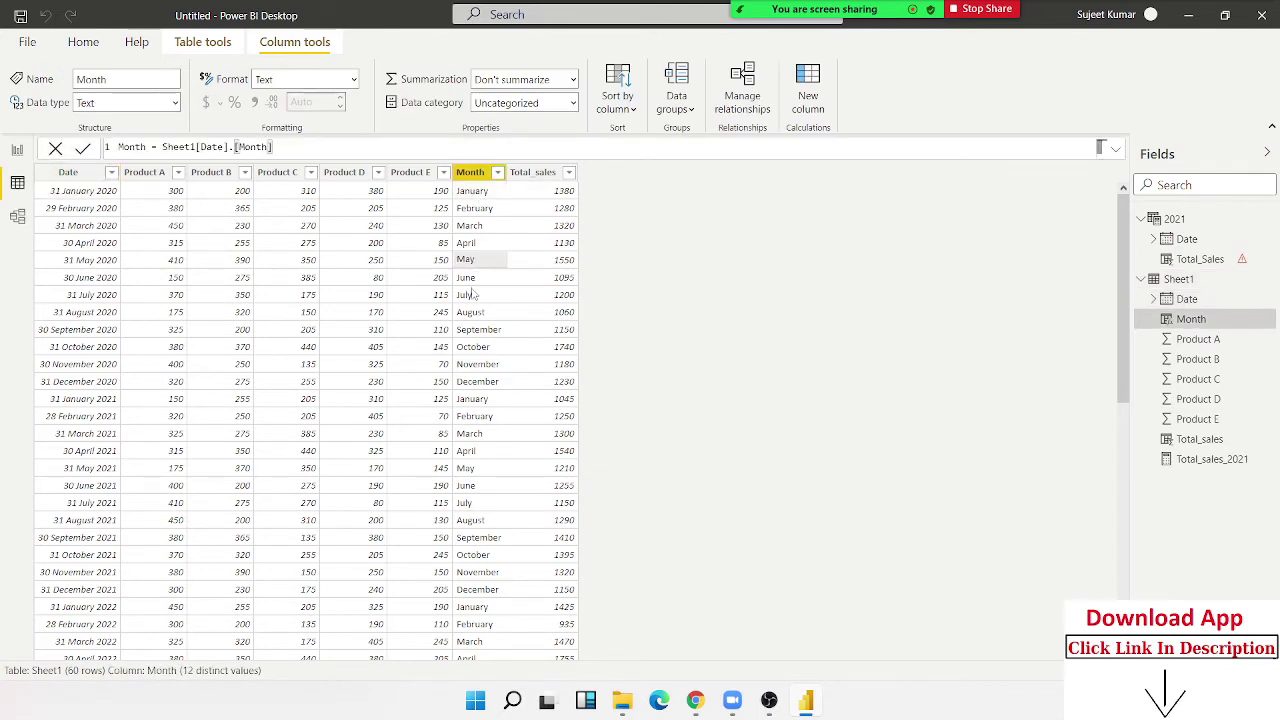
pyautogui.click(101, 199)
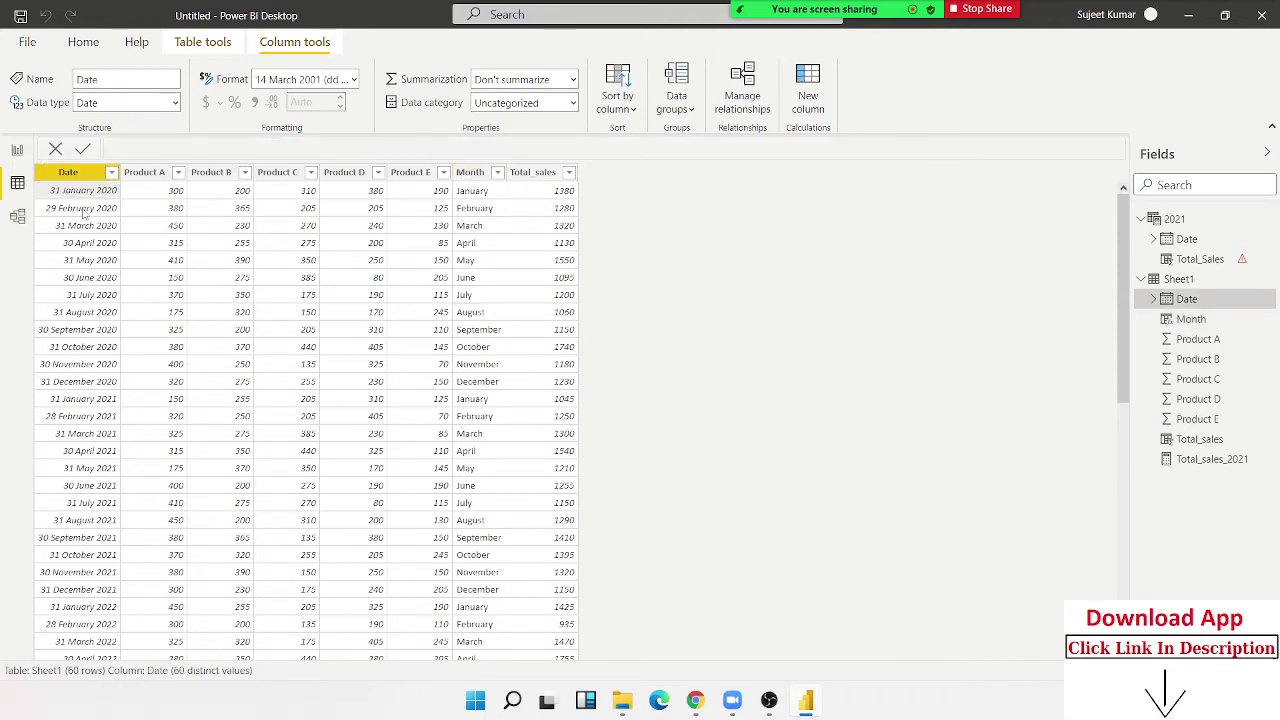
pyautogui.click(1206, 262)
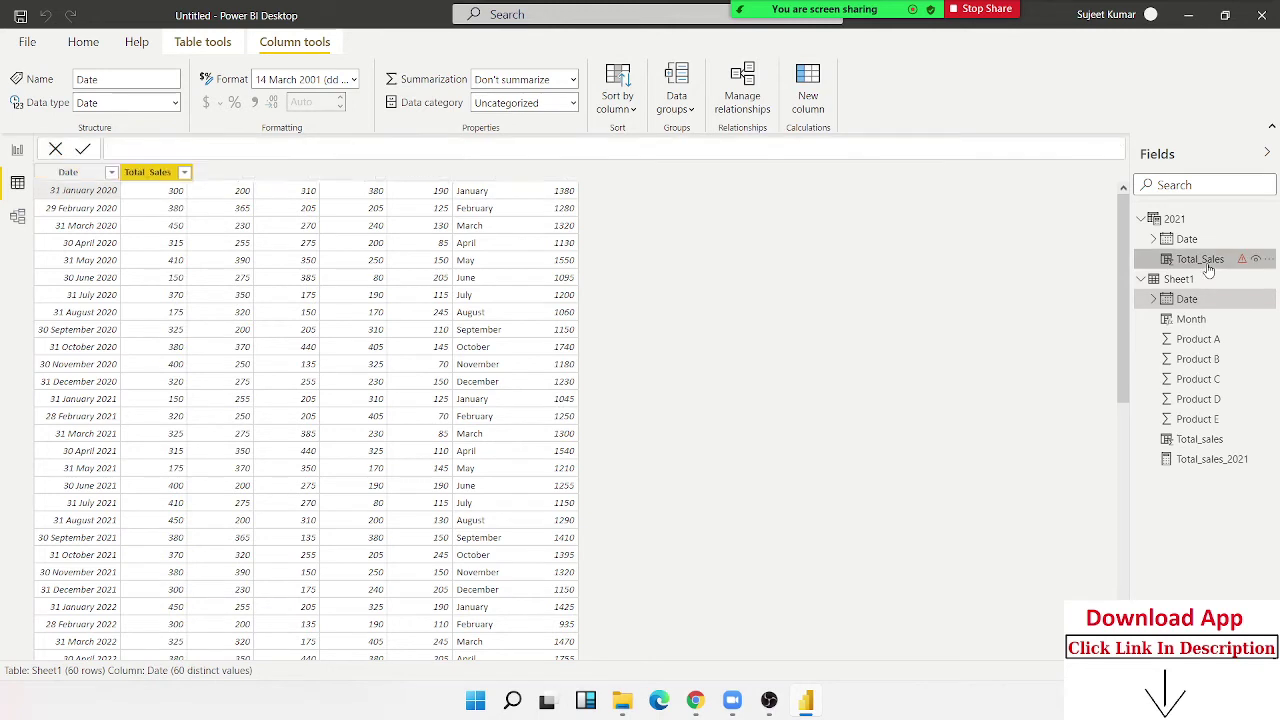
# Replace the Sheet1[Month] search column with Sheet1[Date] in the lookup formula
pyautogui.doubleClick(279, 147)
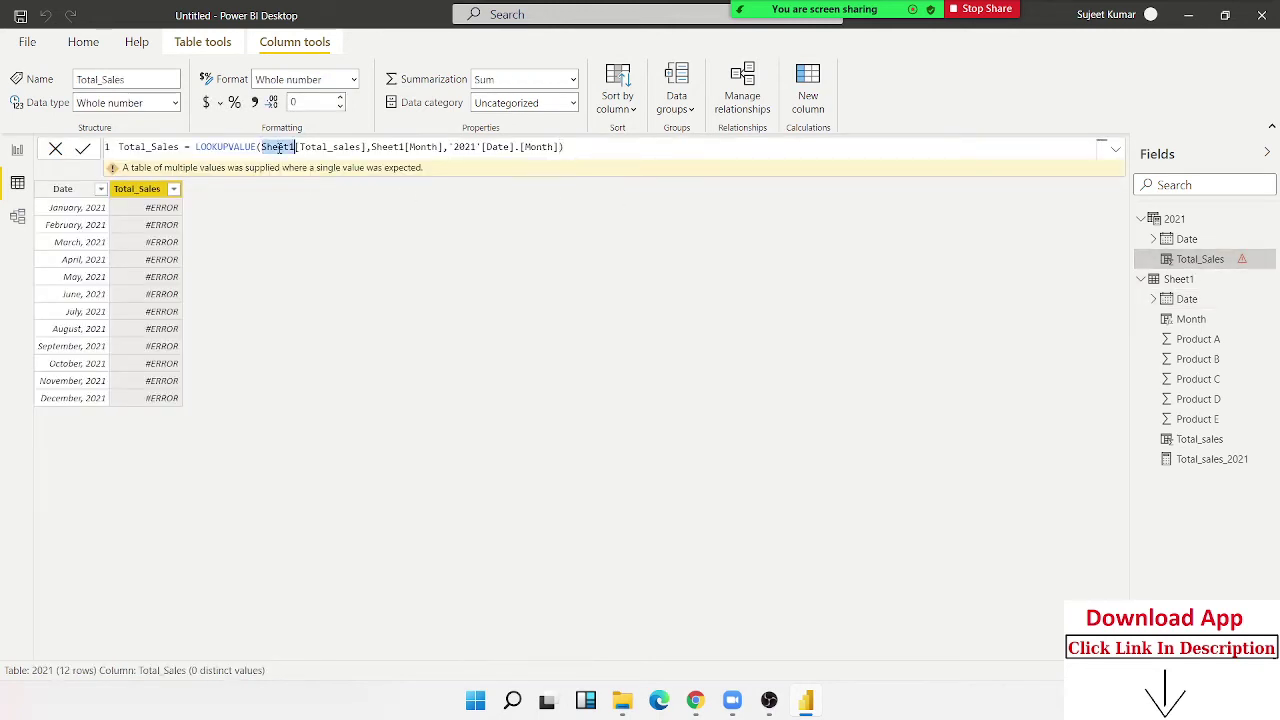
pyautogui.click(404, 147)
pyautogui.click(447, 147)
pyautogui.click(443, 147)
pyautogui.press('BackSpace')
pyautogui.press('BackSpace')
pyautogui.press('BackSpace')
pyautogui.press('BackSpace')
pyautogui.press('BackSpace')
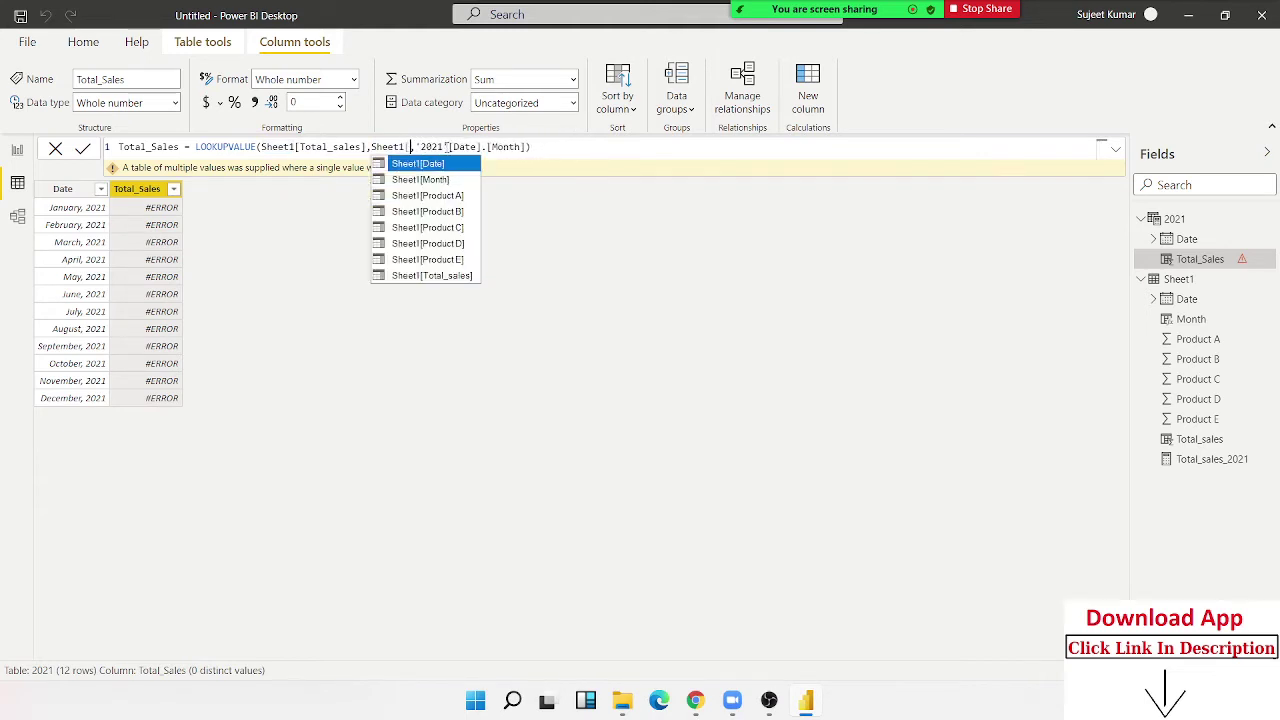
pyautogui.press('BackSpace')
pyautogui.press('Tab')
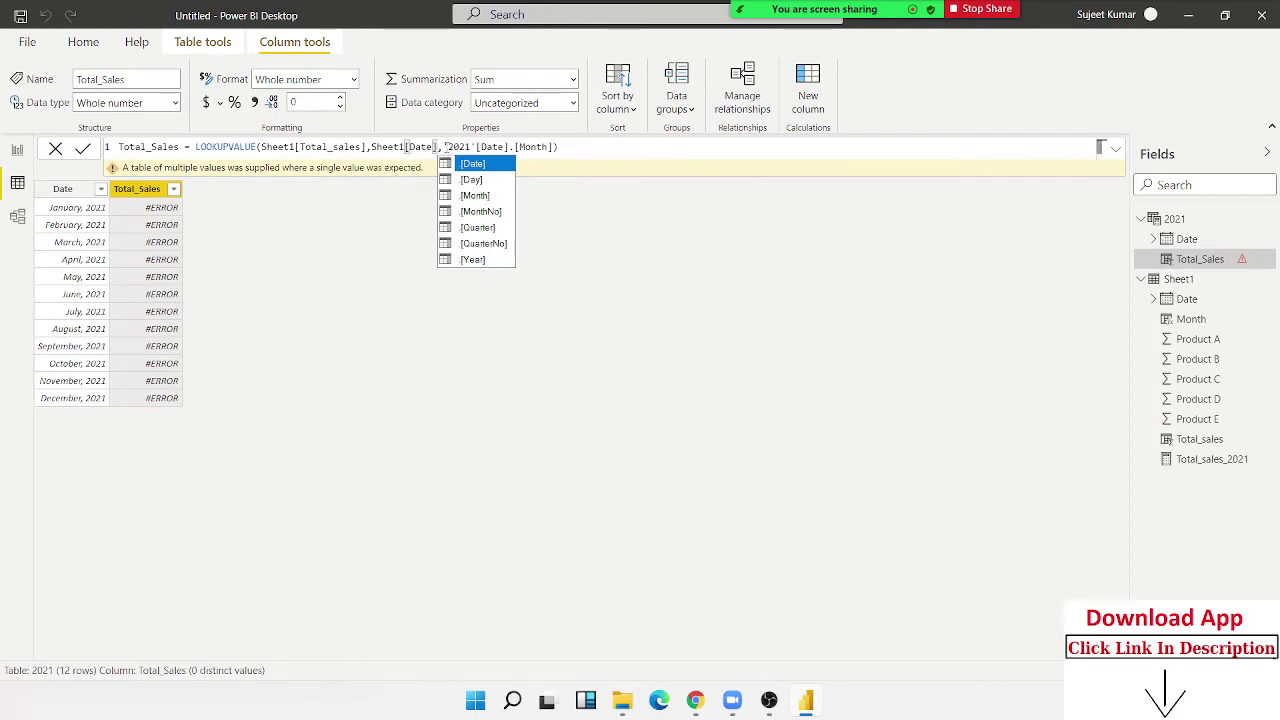
# Change the search value to '2021'[Date] and commit the corrected Total_Sales formula
pyautogui.click(553, 147)
pyautogui.press('BackSpace')
pyautogui.press('BackSpace')
pyautogui.press('BackSpace')
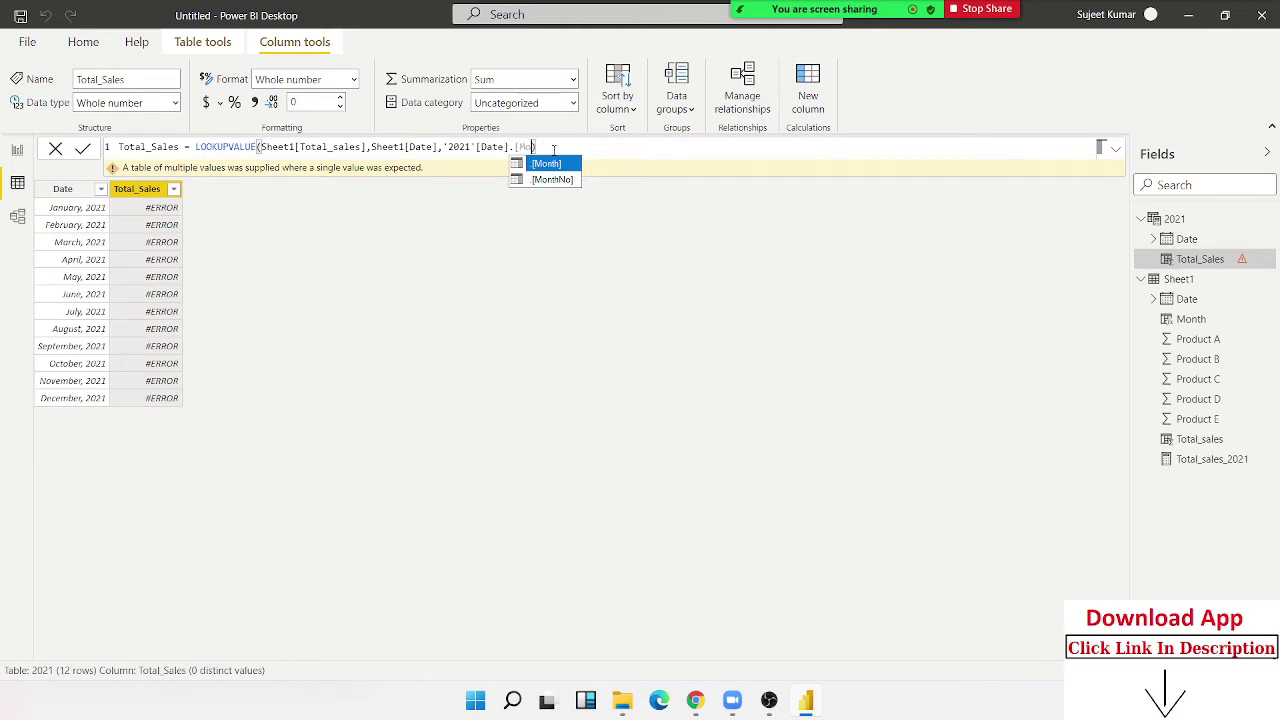
pyautogui.press('BackSpace')
pyautogui.press('BackSpace')
pyautogui.press('BackSpace')
pyautogui.press('BackSpace')
pyautogui.press('Tab')
pyautogui.press('BackSpace')
pyautogui.press('BackSpace')
pyautogui.press('BackSpace')
pyautogui.press('BackSpace')
pyautogui.press('BackSpace')
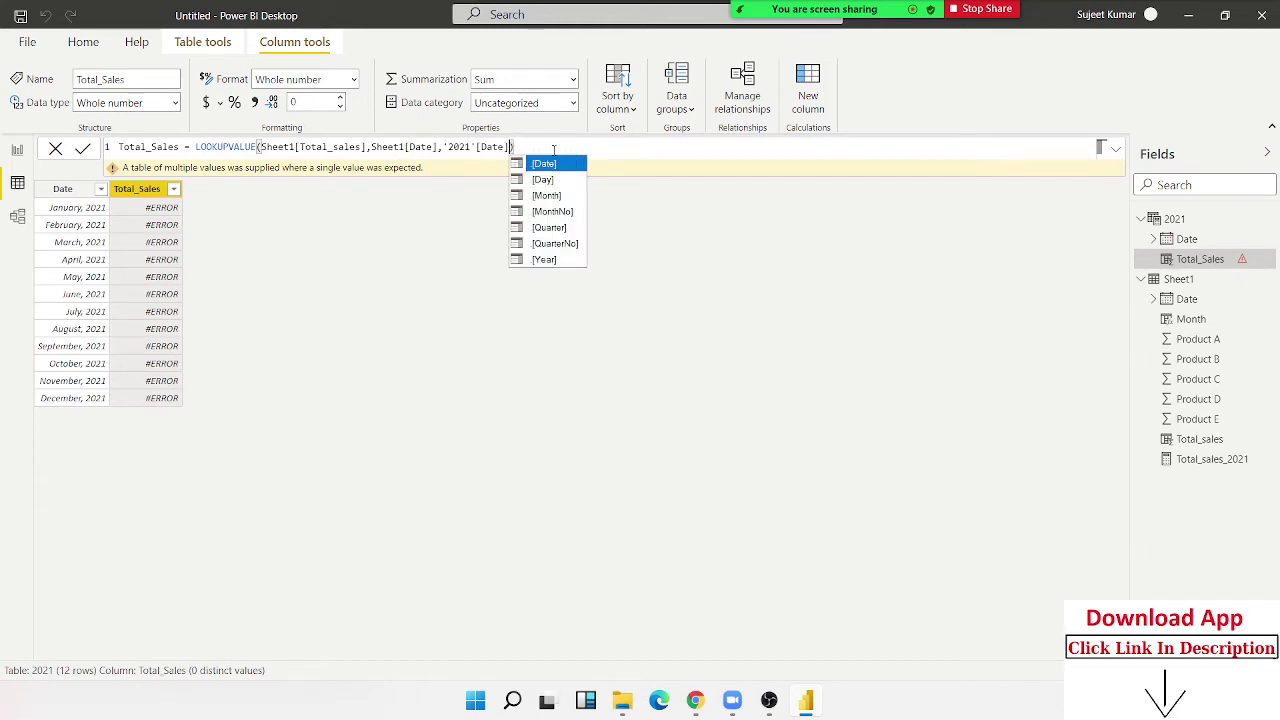
pyautogui.press('Return')
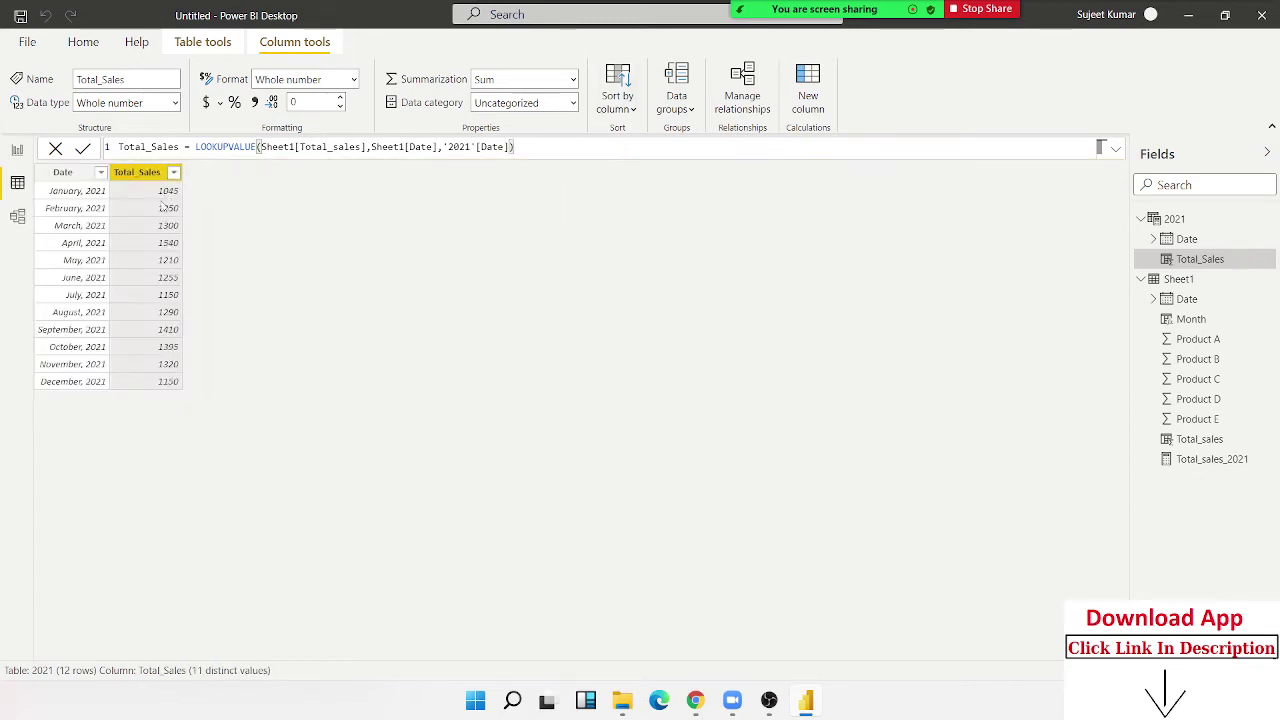
pyautogui.click(17, 153)
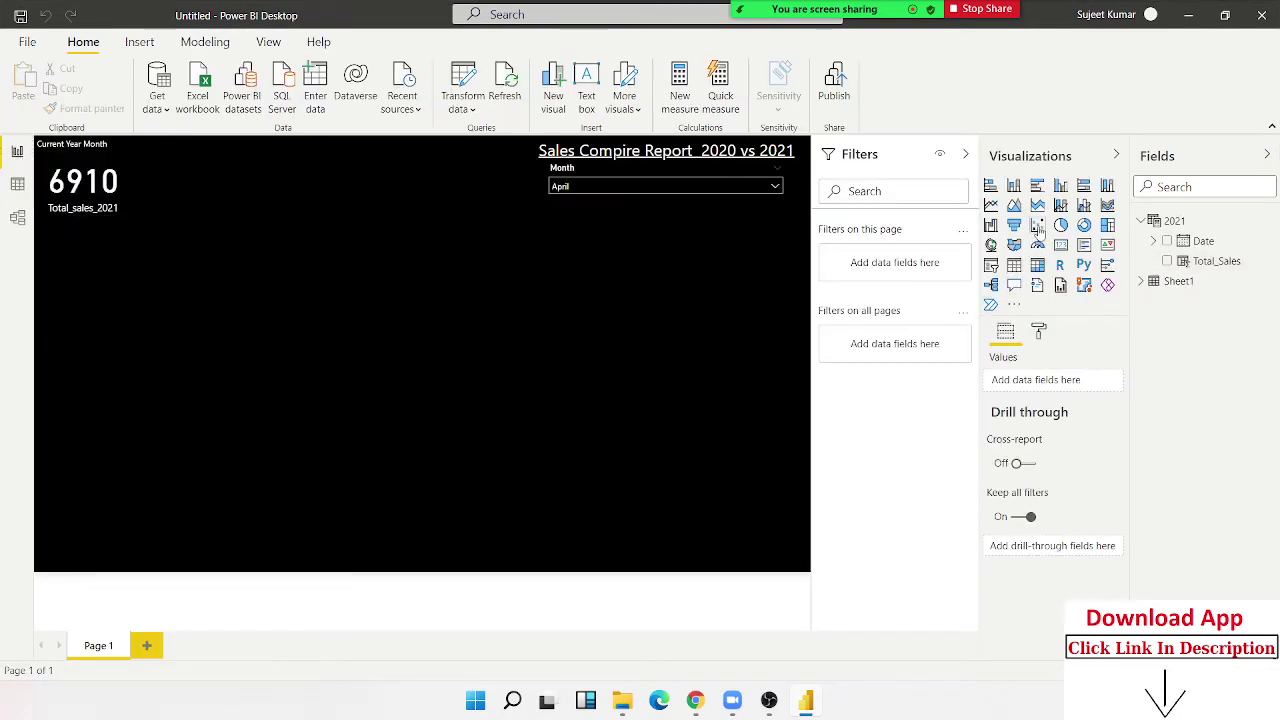
# Add a line chart below the sales card with Date on the axis and Total_Sales as values
pyautogui.click(992, 208)
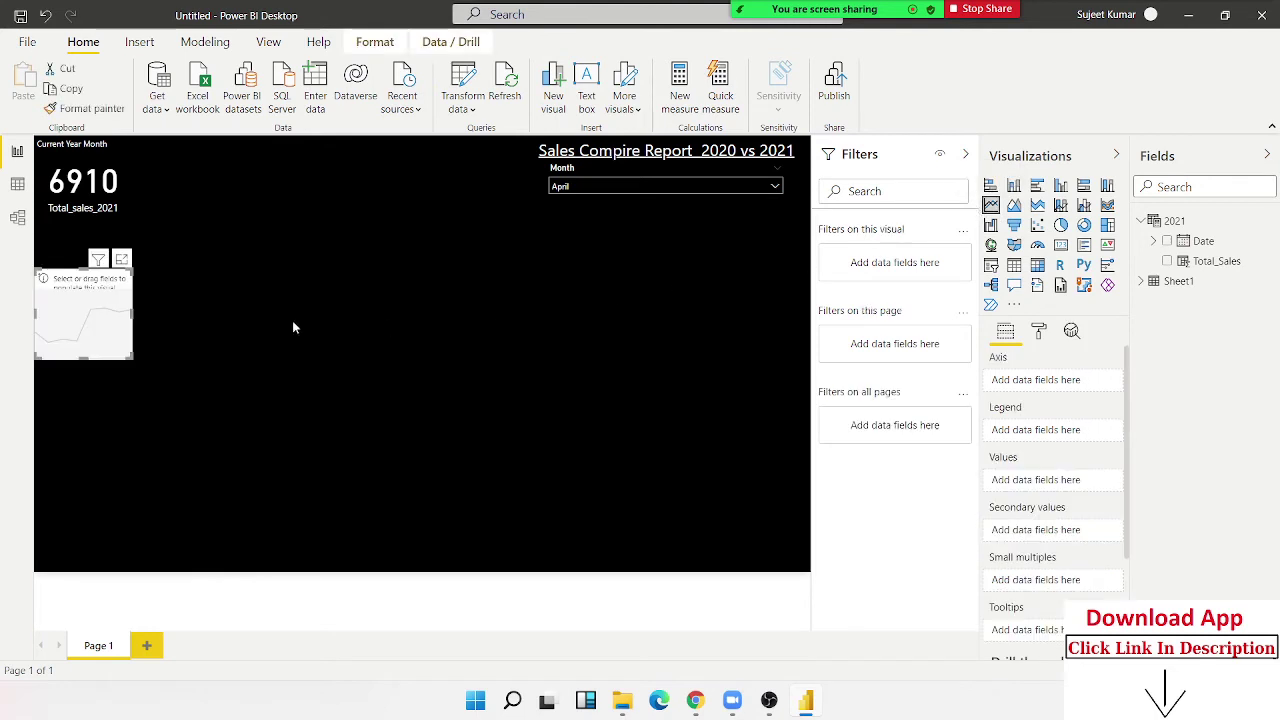
pyautogui.moveTo(110, 300); pyautogui.dragTo(260, 335)
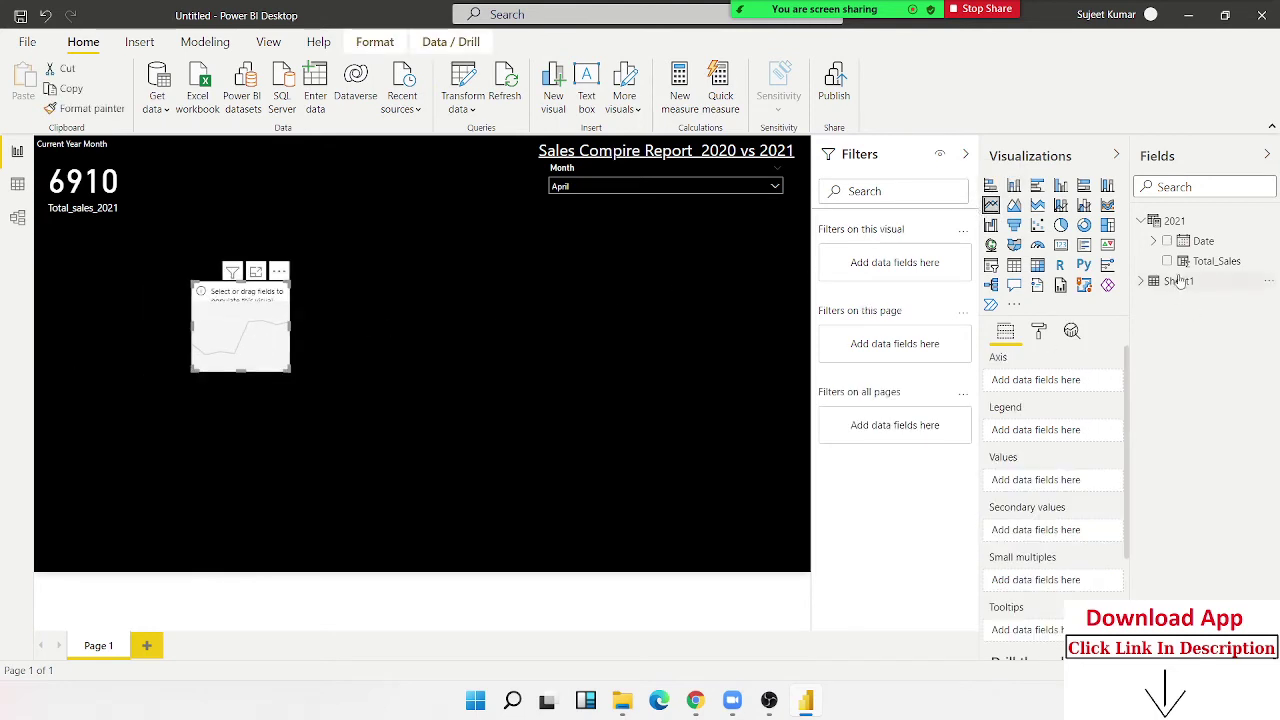
pyautogui.moveTo(1200, 242); pyautogui.dragTo(250, 310)
pyautogui.moveTo(1203, 268); pyautogui.dragTo(265, 345)
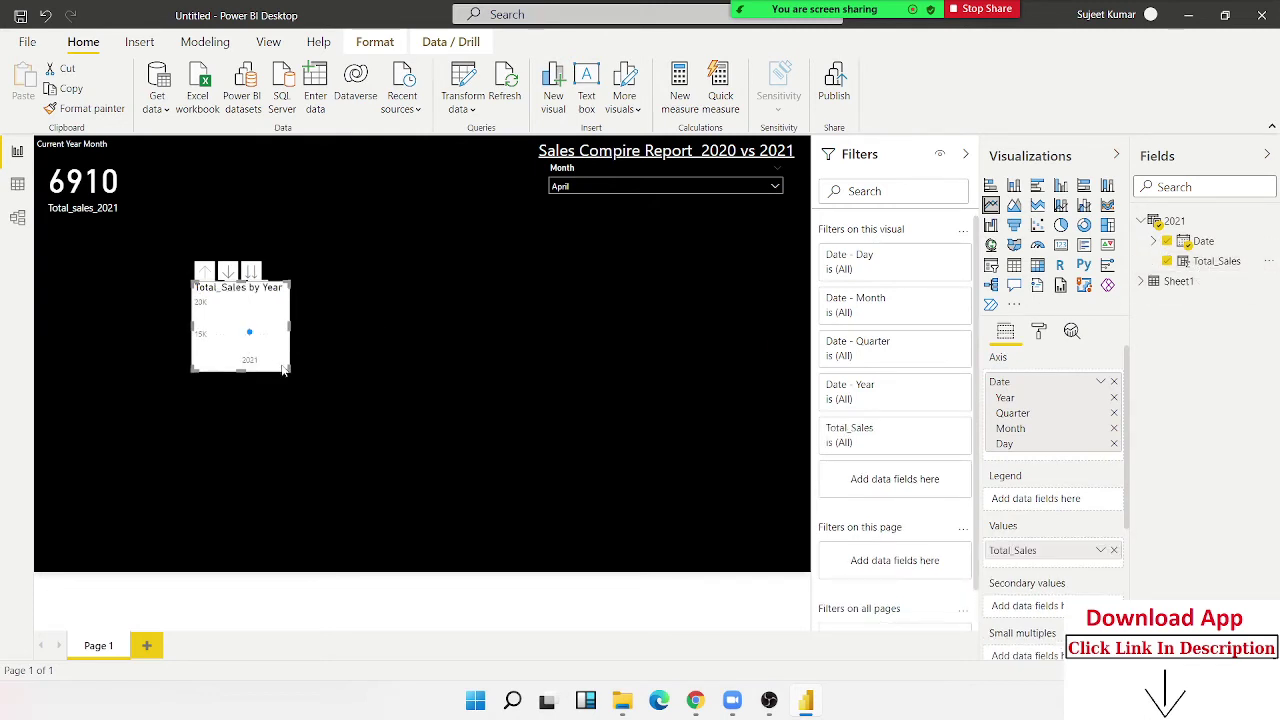
# Widen the line chart and drill down from years to months
pyautogui.click(350, 388)
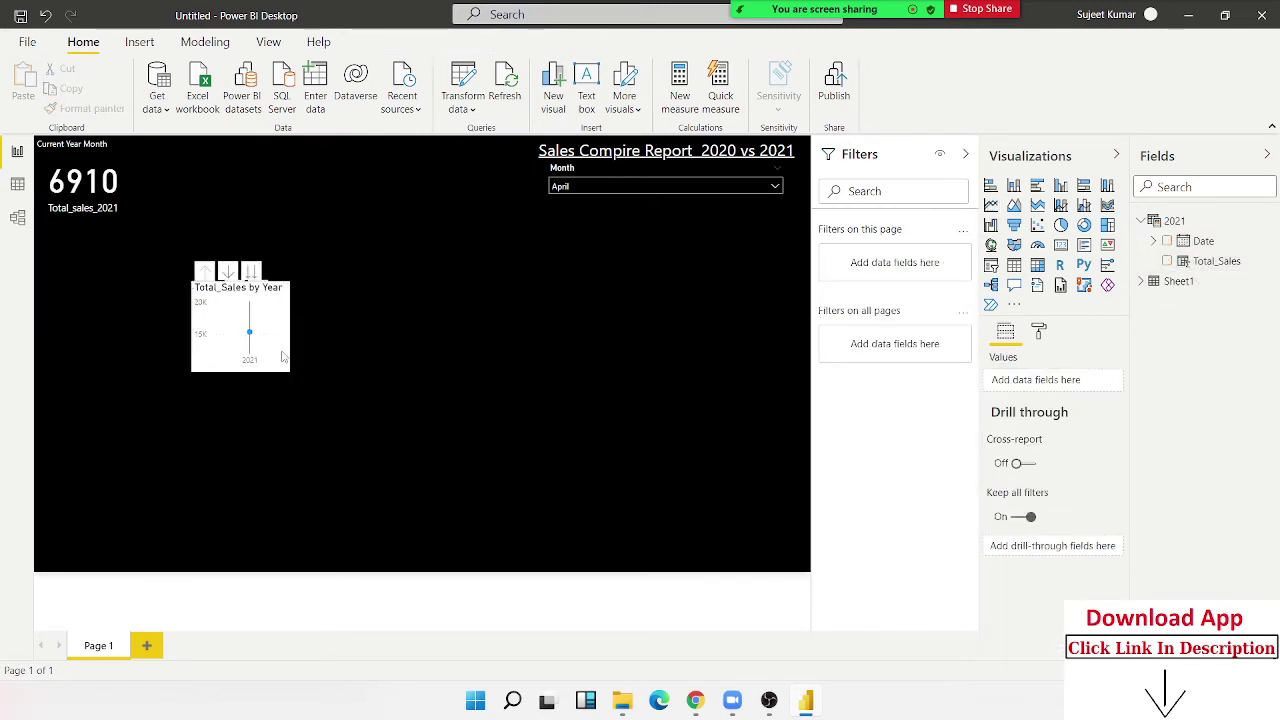
pyautogui.click(283, 356)
pyautogui.moveTo(289, 370); pyautogui.dragTo(488, 409)
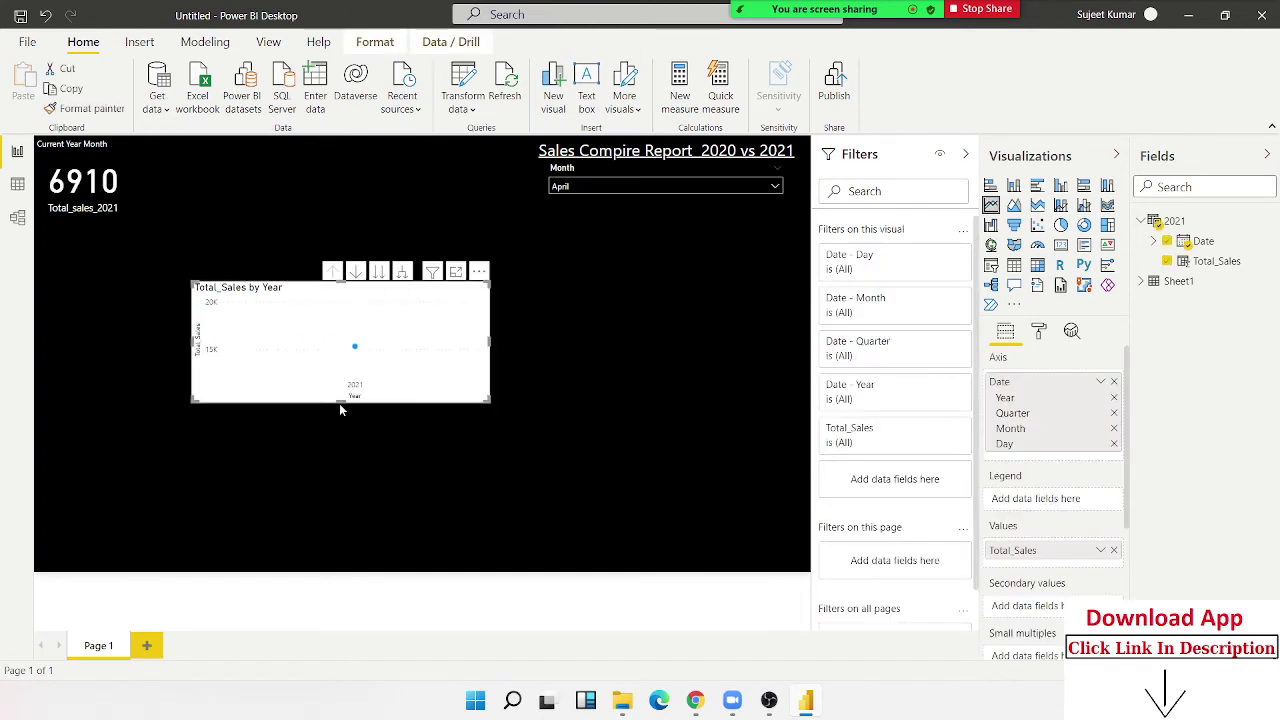
pyautogui.click(355, 276)
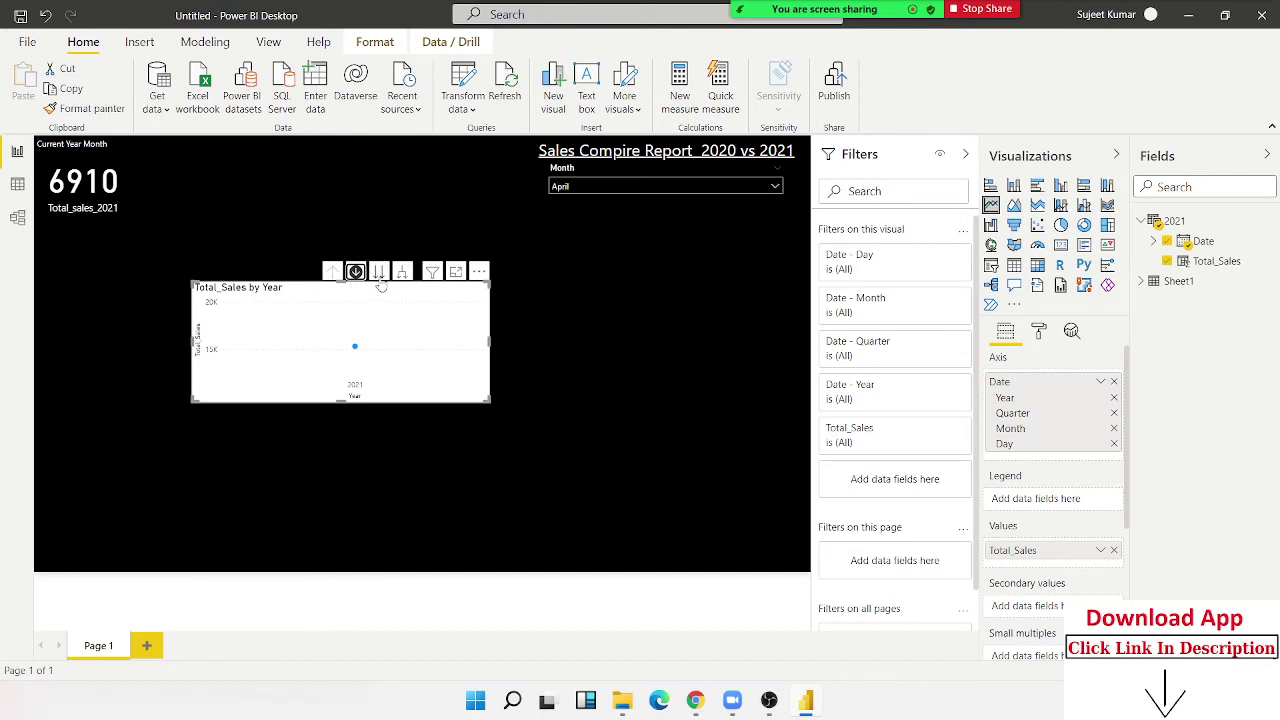
pyautogui.click(379, 276)
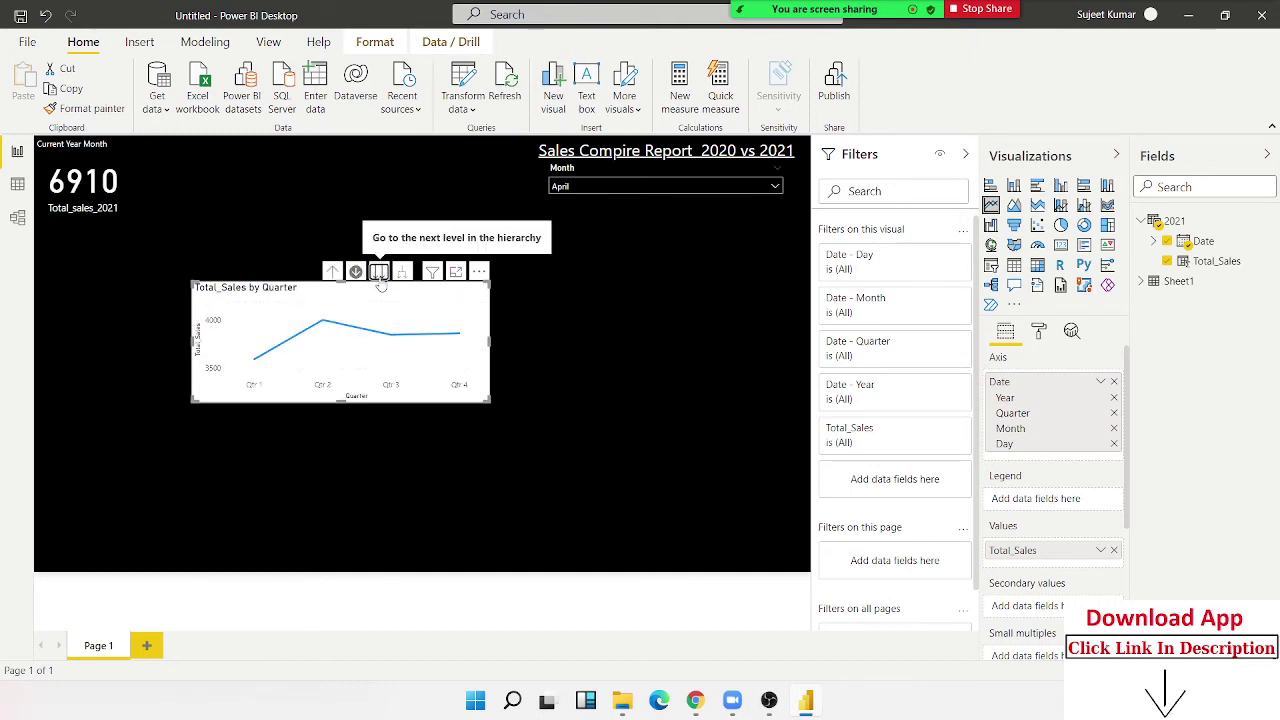
pyautogui.click(379, 276)
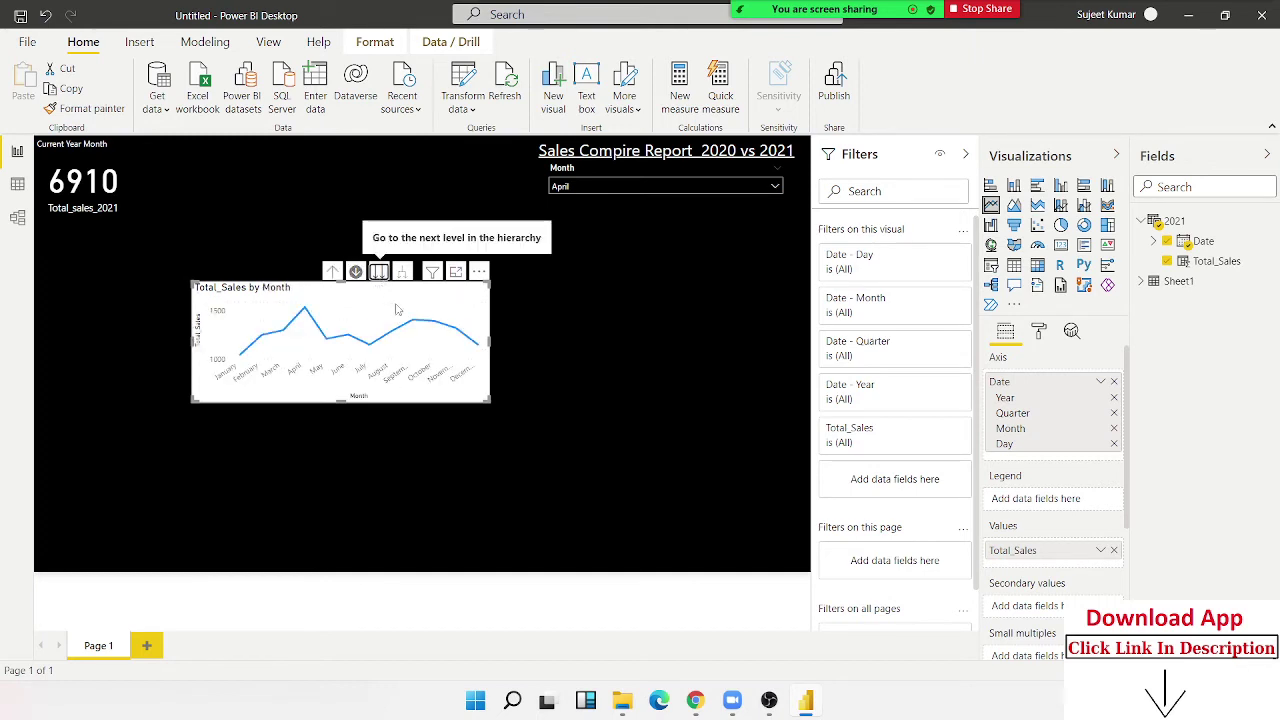
pyautogui.click(429, 488)
pyautogui.click(237, 300)
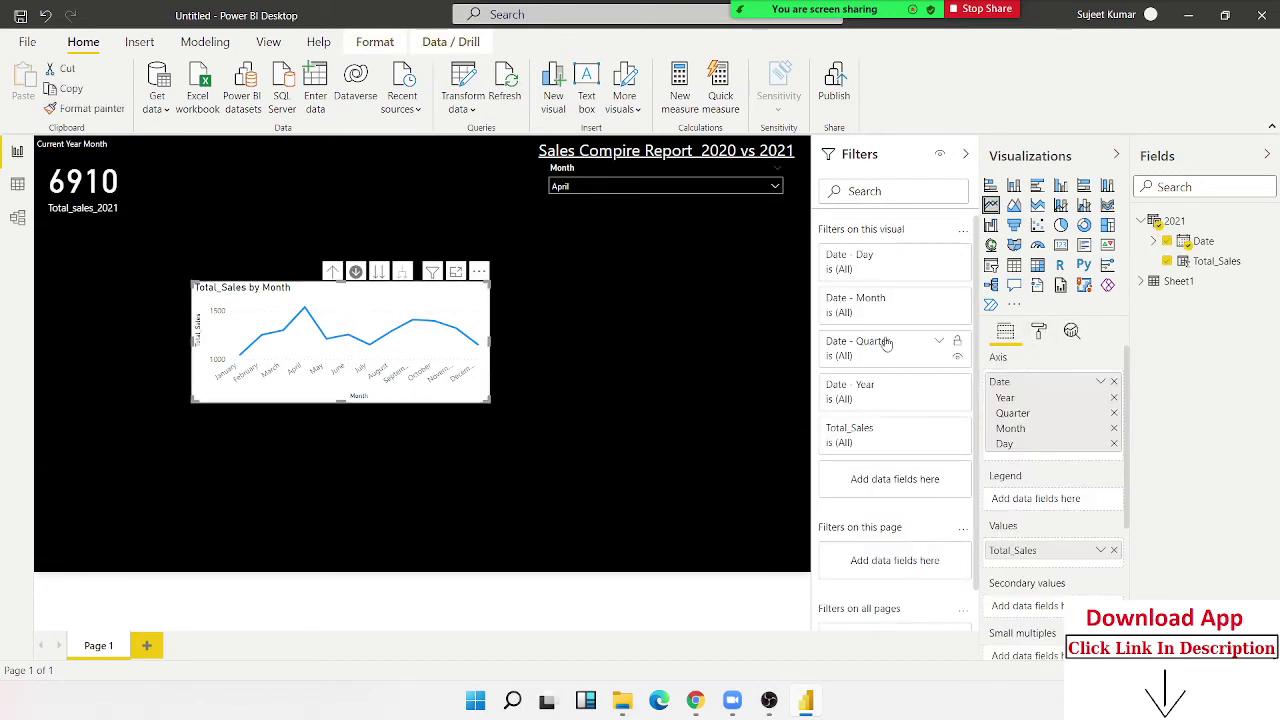
pyautogui.click(1039, 336)
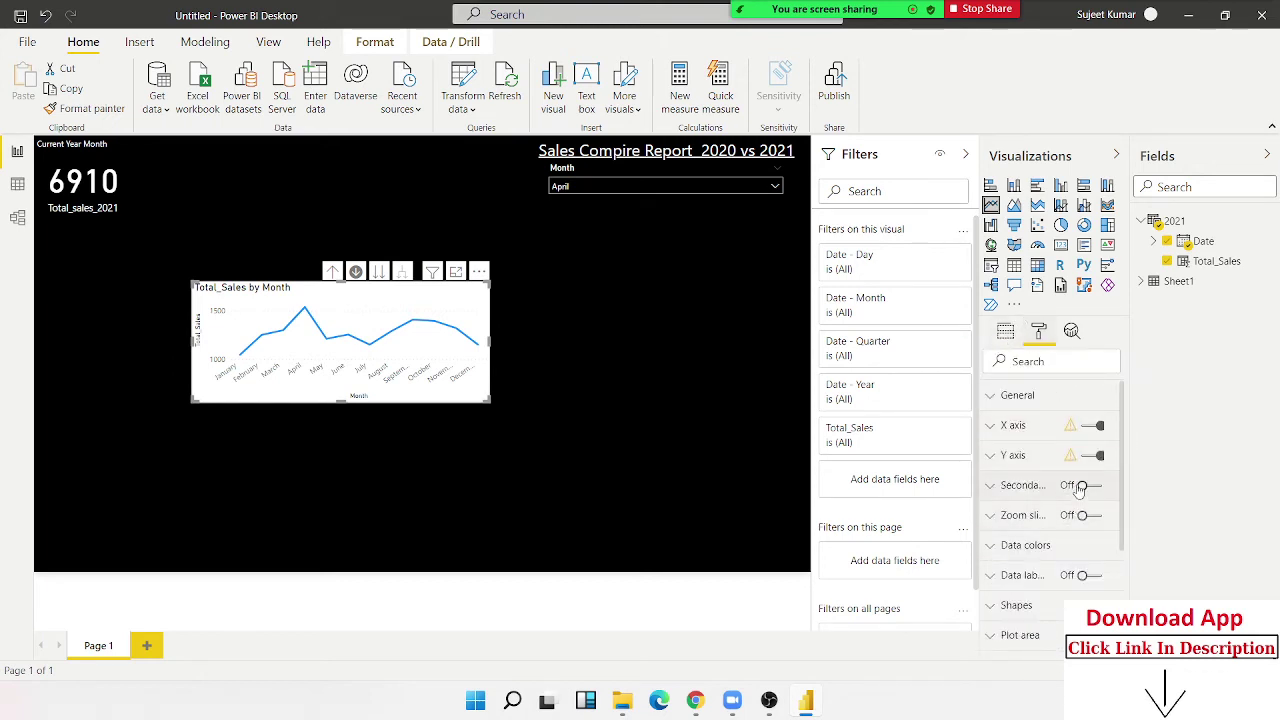
# Turn off the chart's X axis, Y axis, title and background so it becomes a sparkline
pyautogui.click(1086, 428)
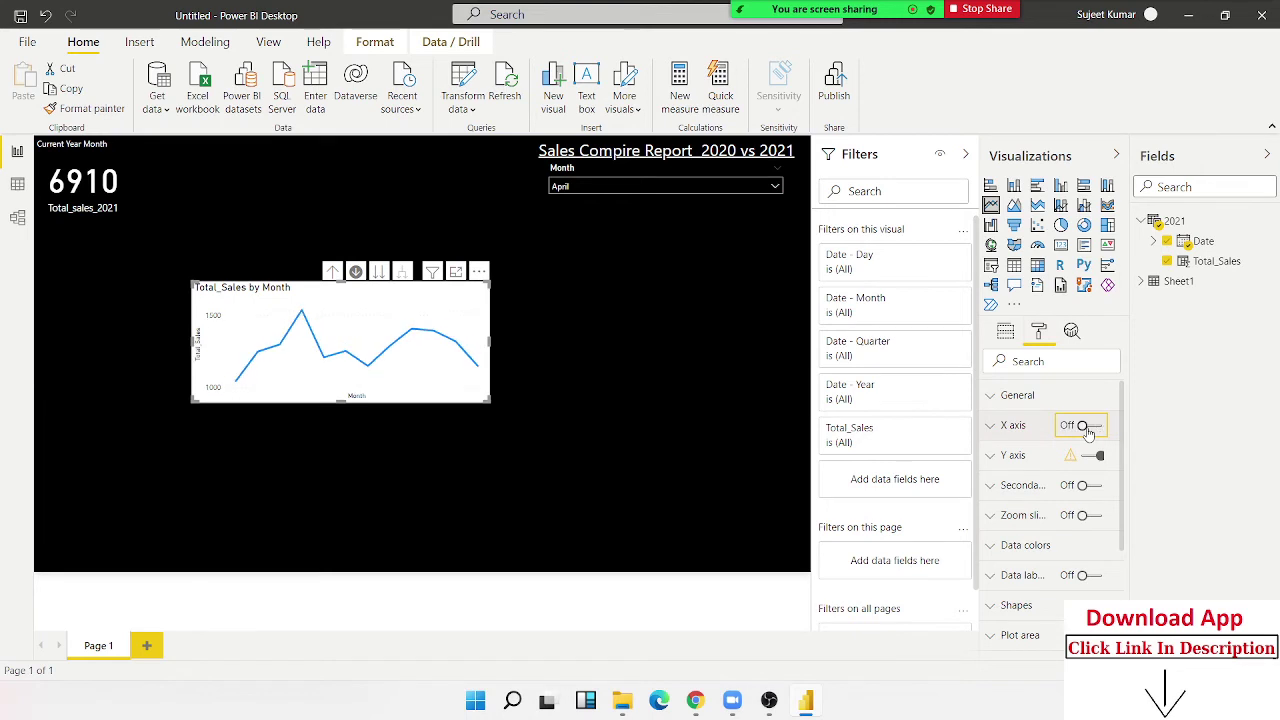
pyautogui.click(1090, 458)
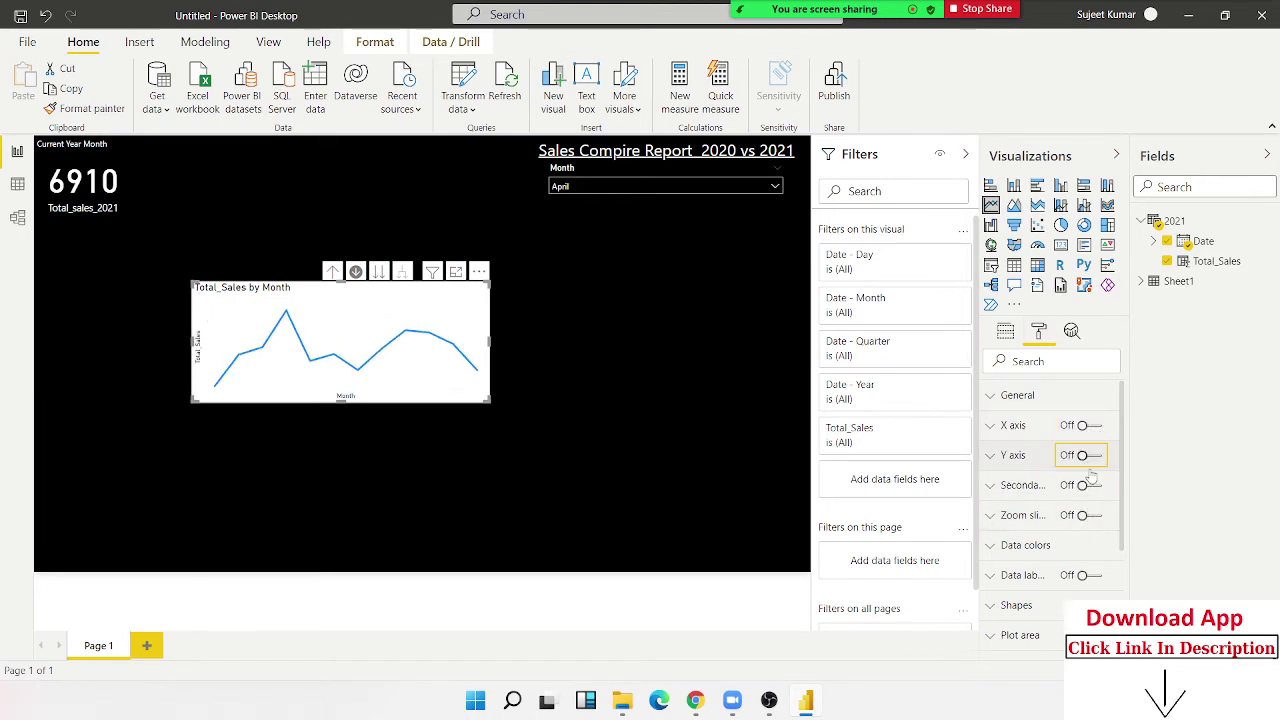
pyautogui.scroll(-2, 1094, 530)
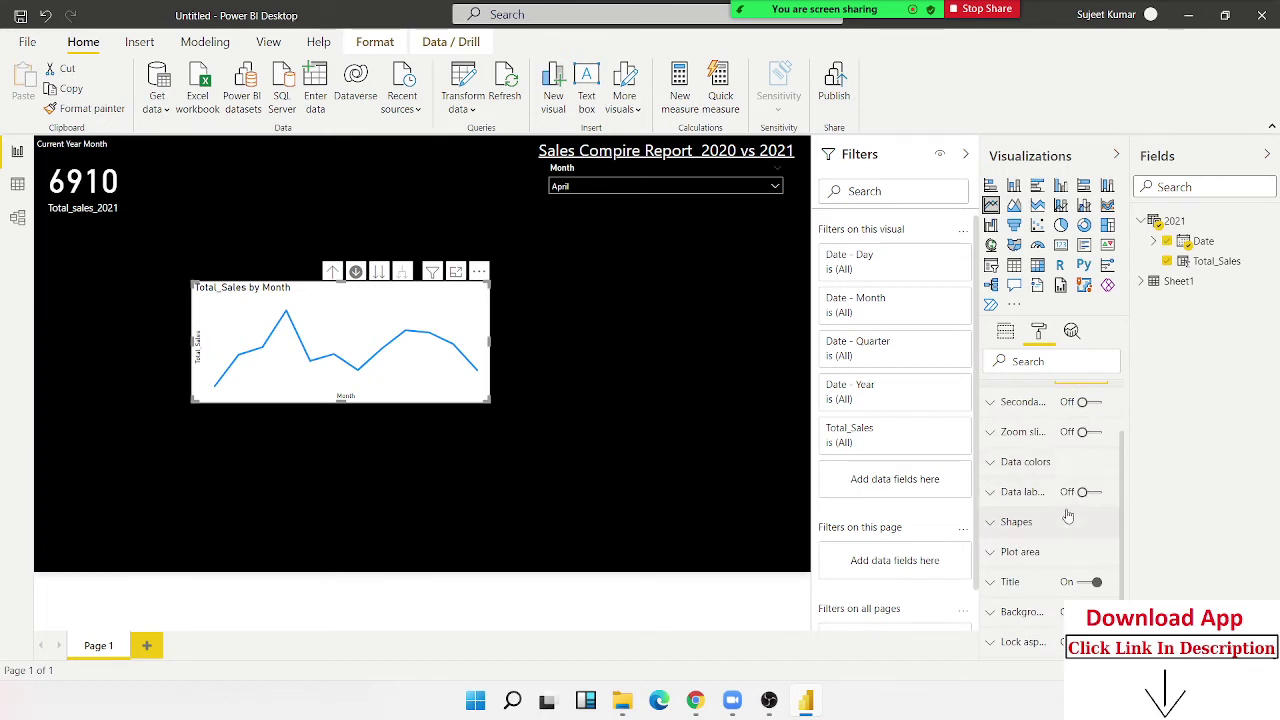
pyautogui.scroll(-2, 1076, 530)
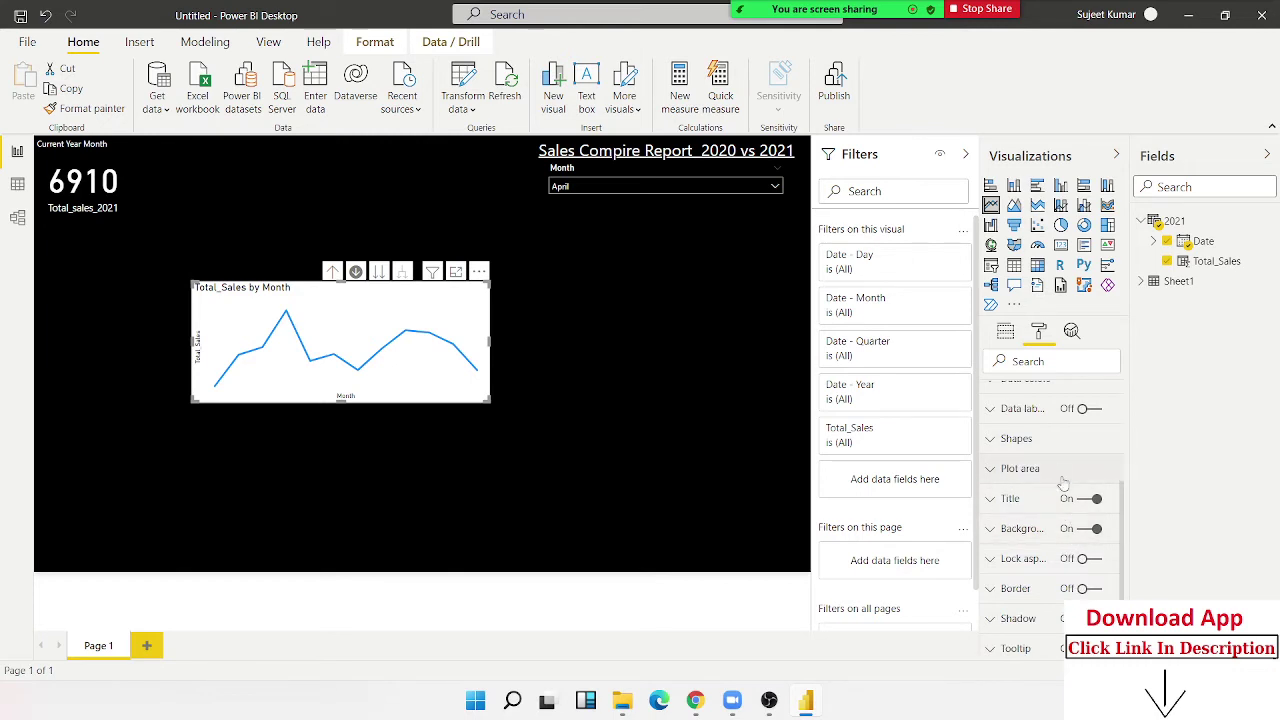
pyautogui.click(1083, 508)
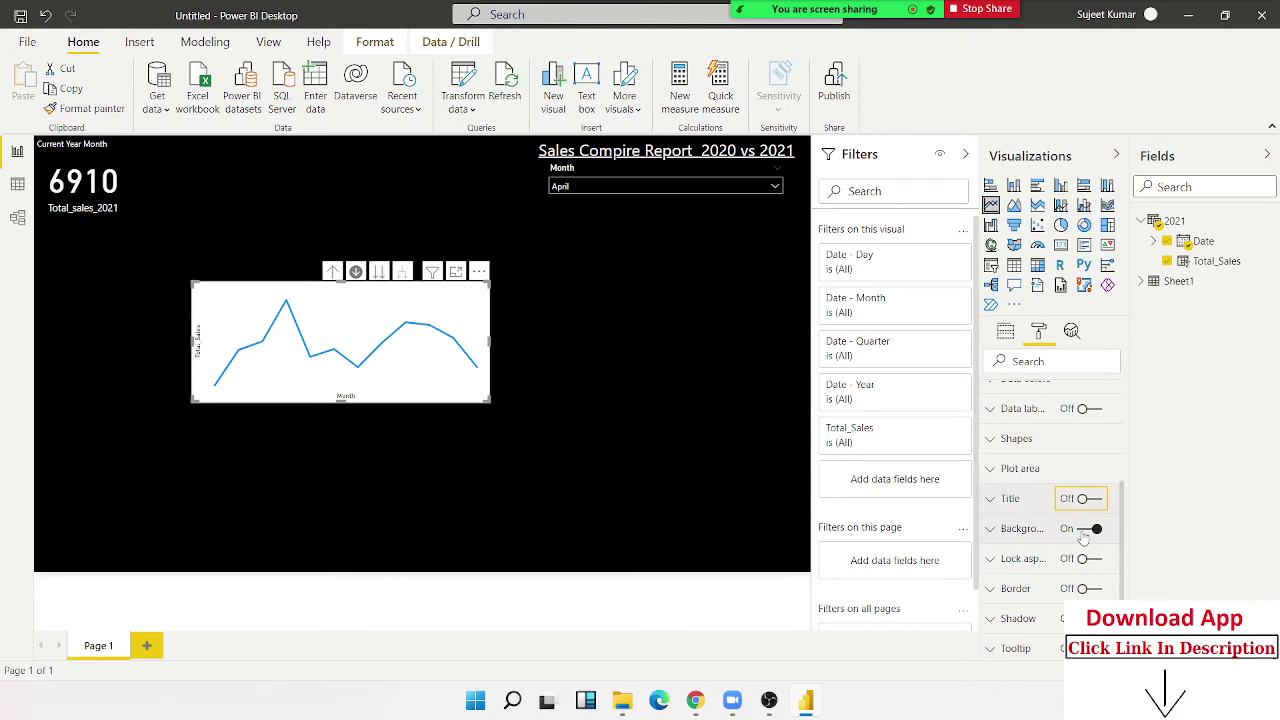
pyautogui.click(1084, 532)
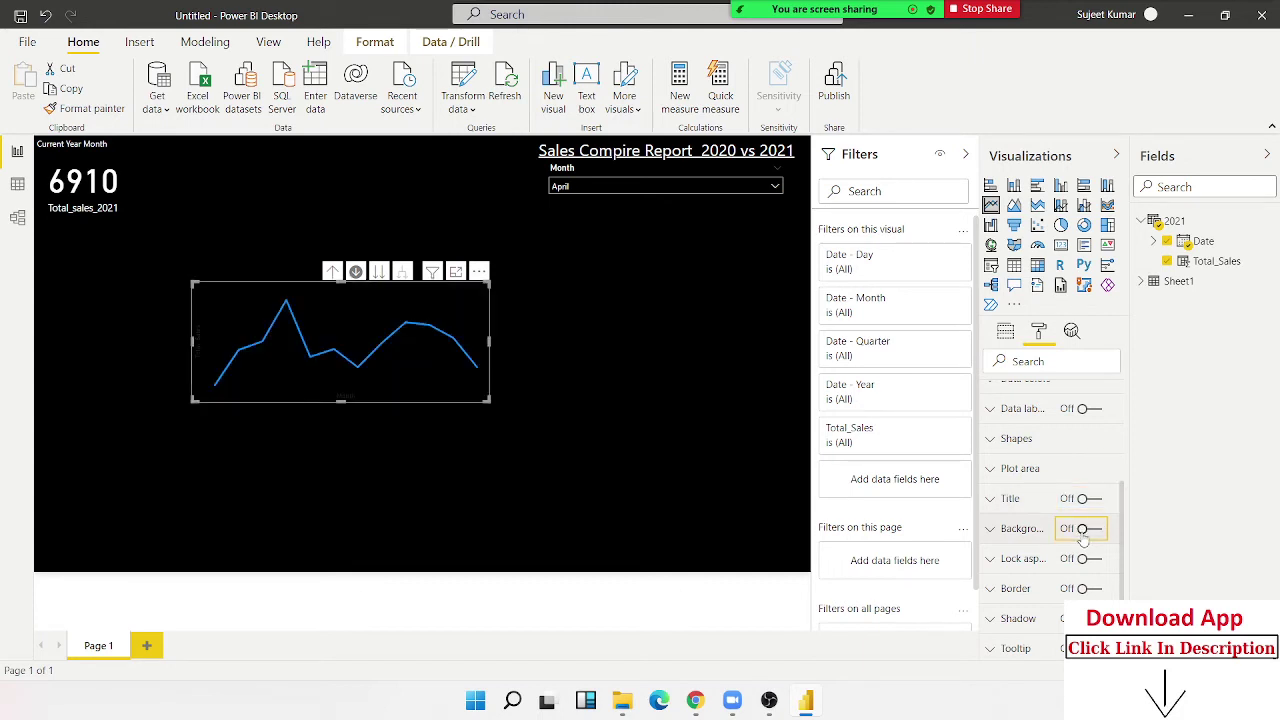
pyautogui.scroll(-1, 1101, 590)
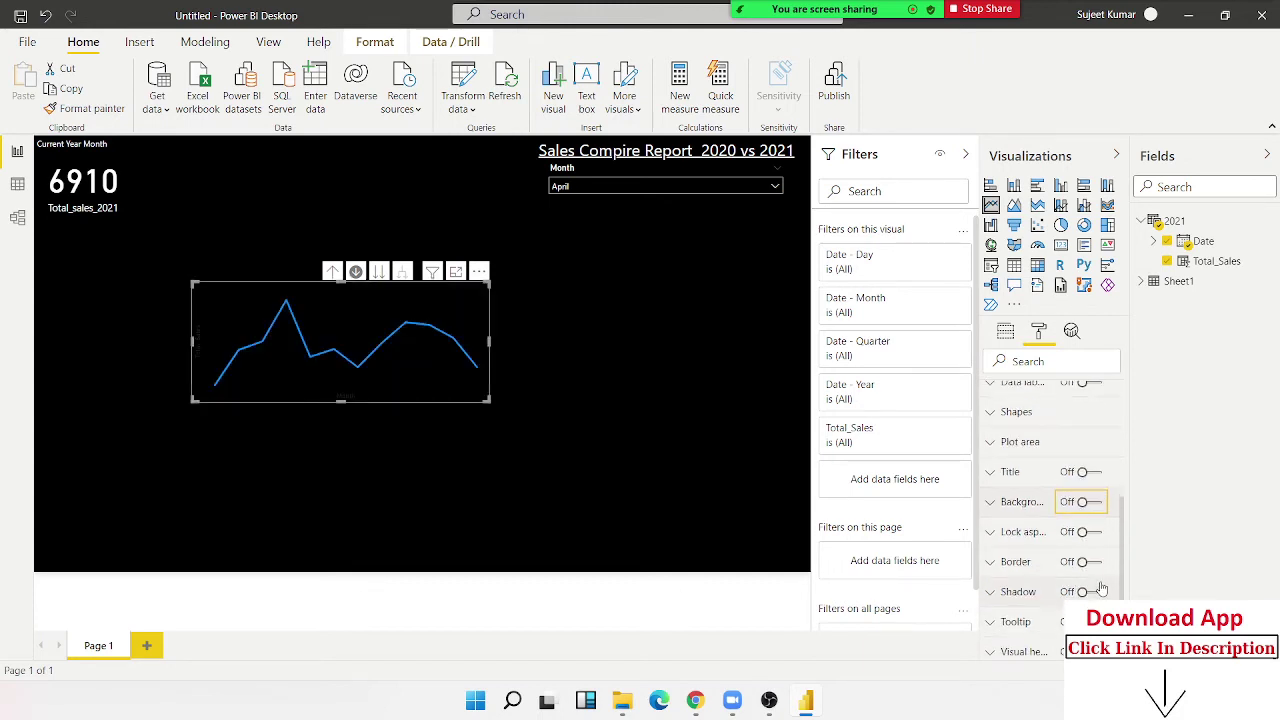
pyautogui.click(470, 449)
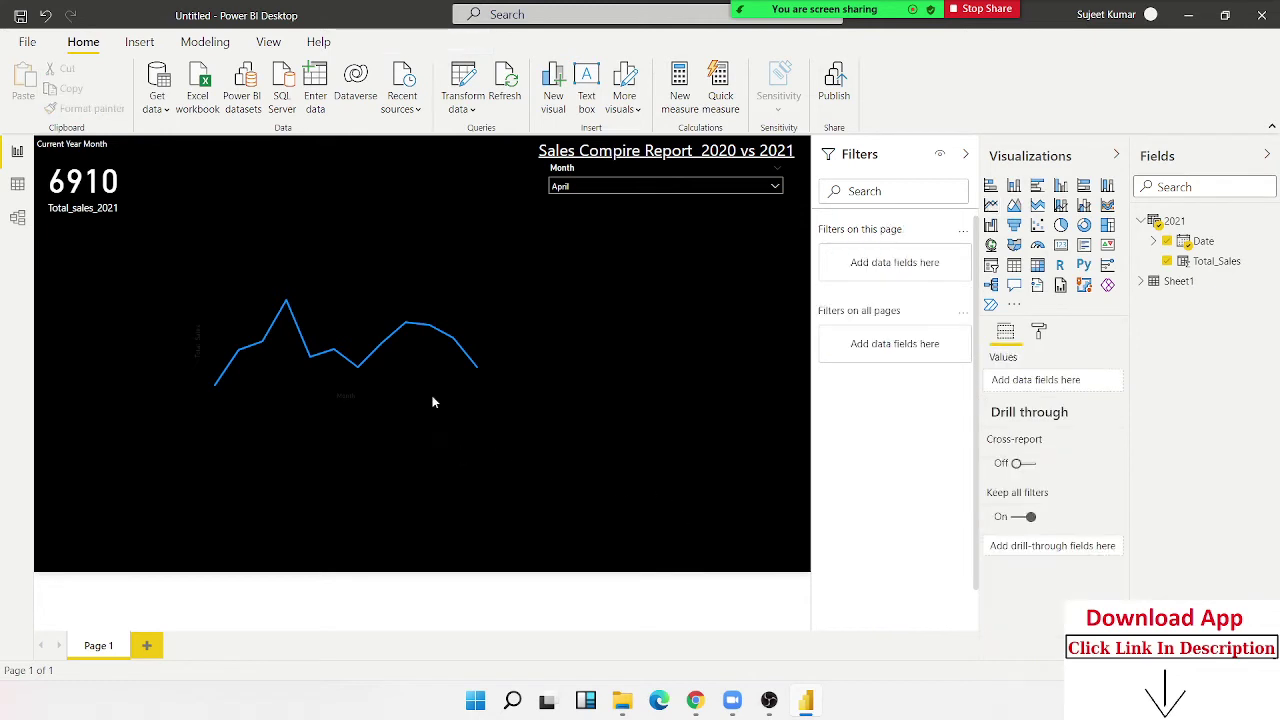
# Drill the sparkline down to day level and enlarge it, showing day 30 at 1410
pyautogui.click(485, 398)
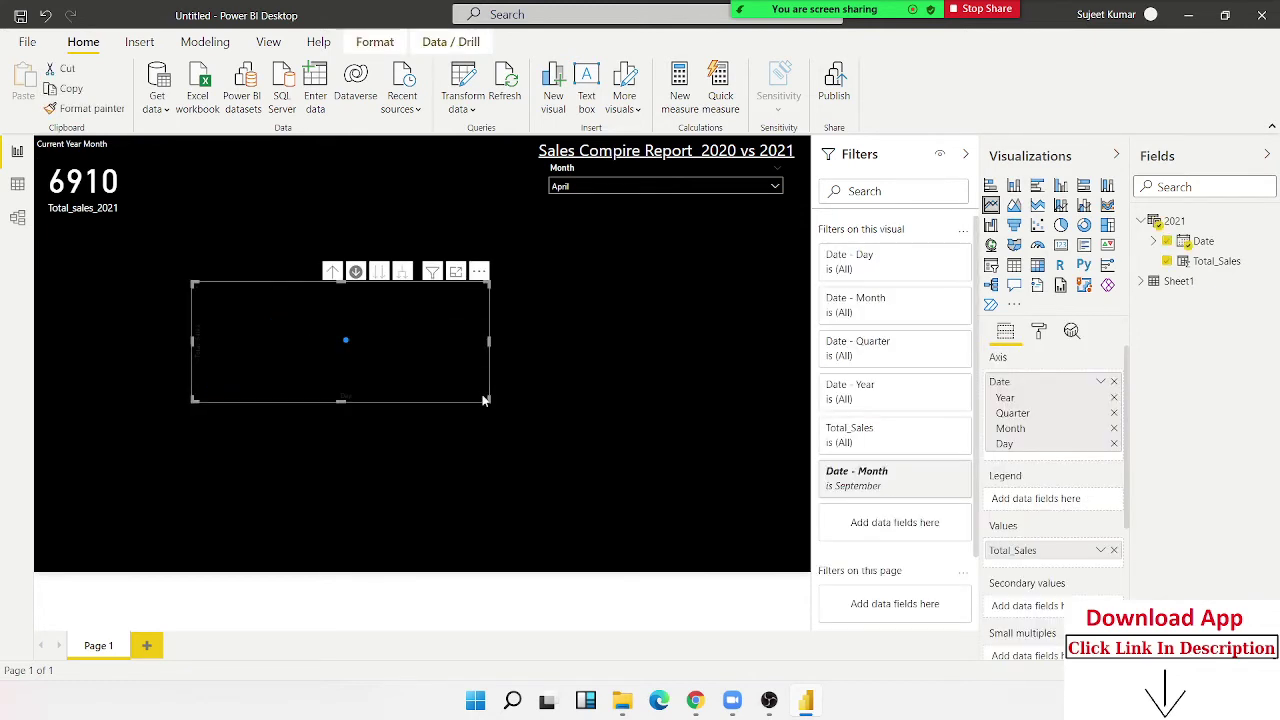
pyautogui.moveTo(375, 368)
pyautogui.click(591, 378)
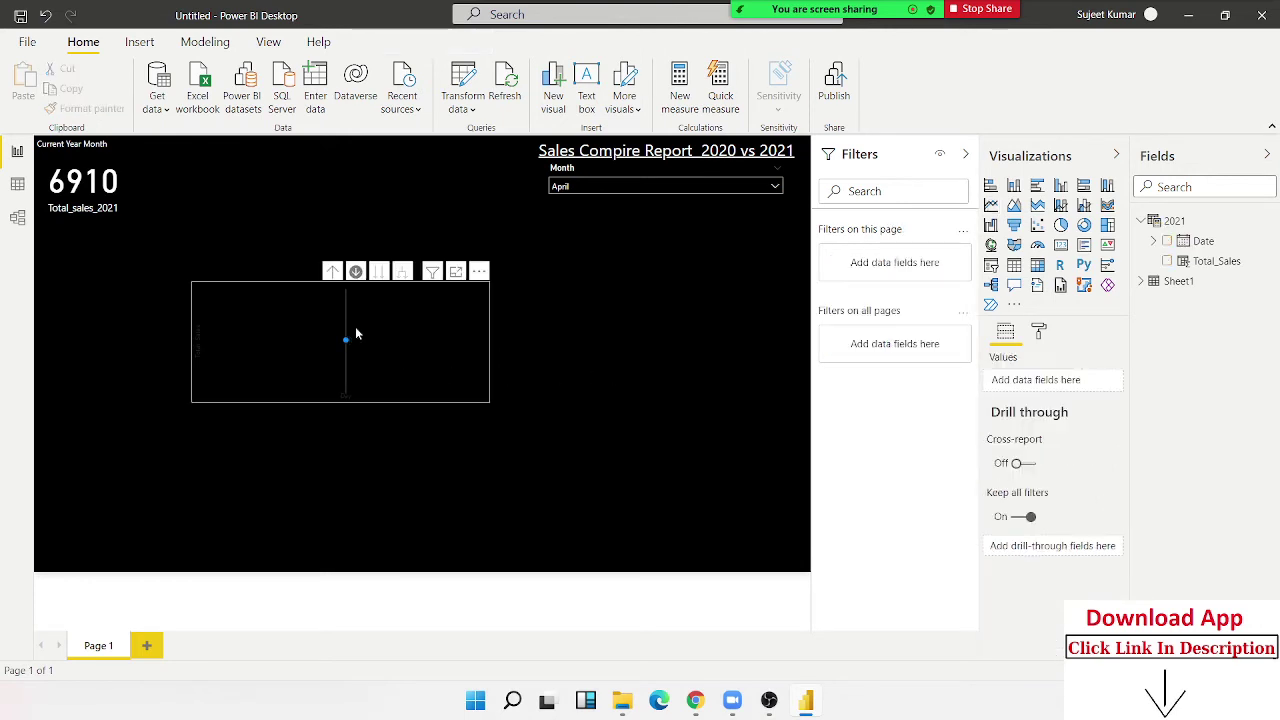
pyautogui.click(380, 283)
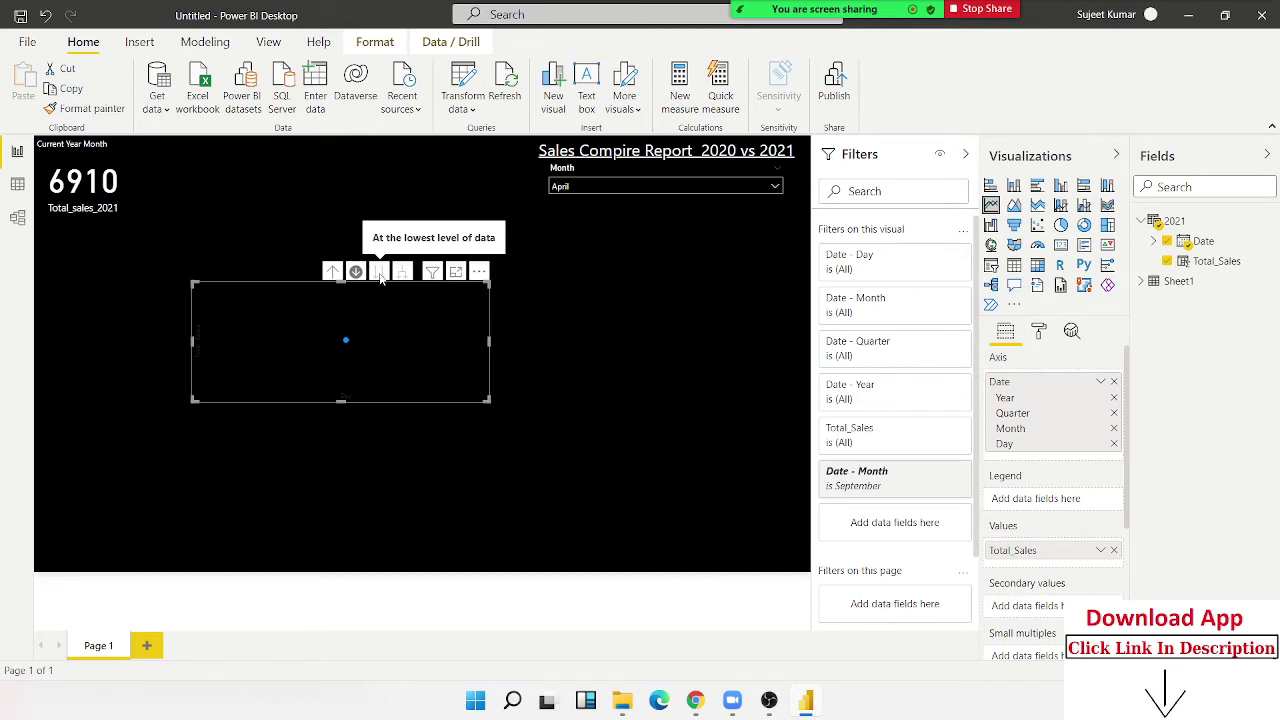
pyautogui.click(355, 271)
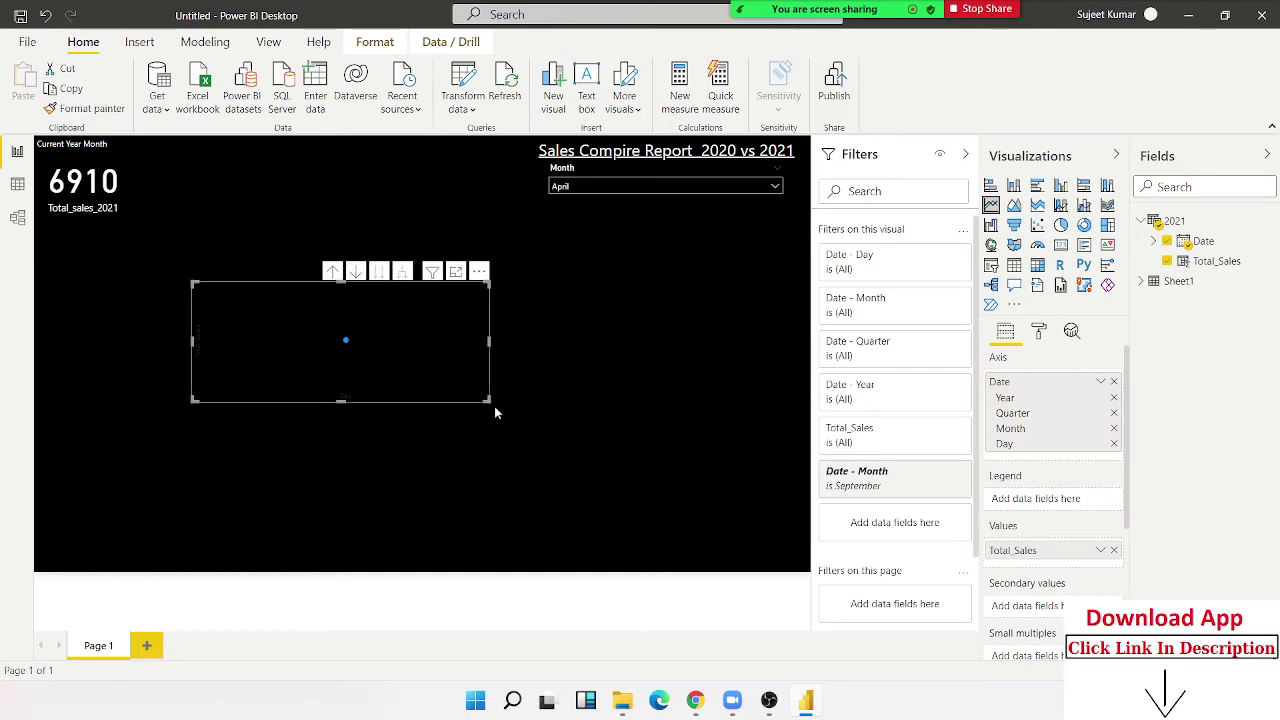
pyautogui.moveTo(490, 402); pyautogui.dragTo(656, 514)
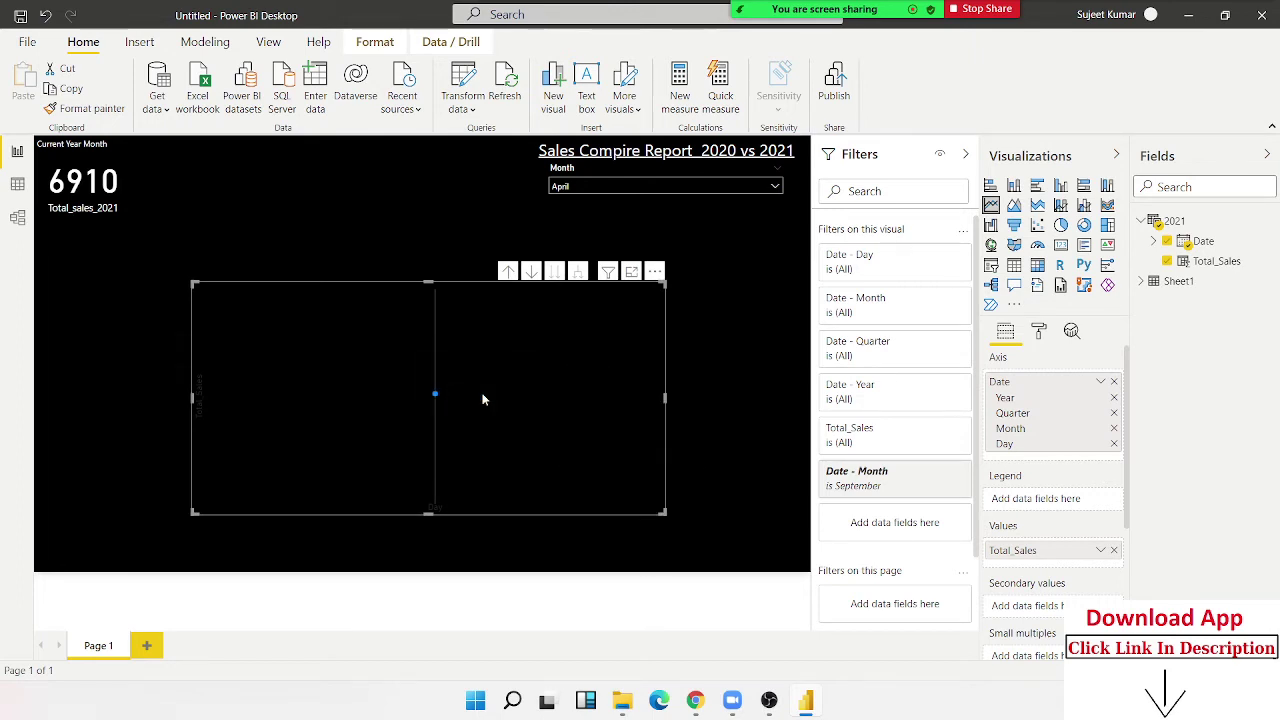
# Turn the chart's white background back on, then delete the September line chart
pyautogui.click(1039, 332)
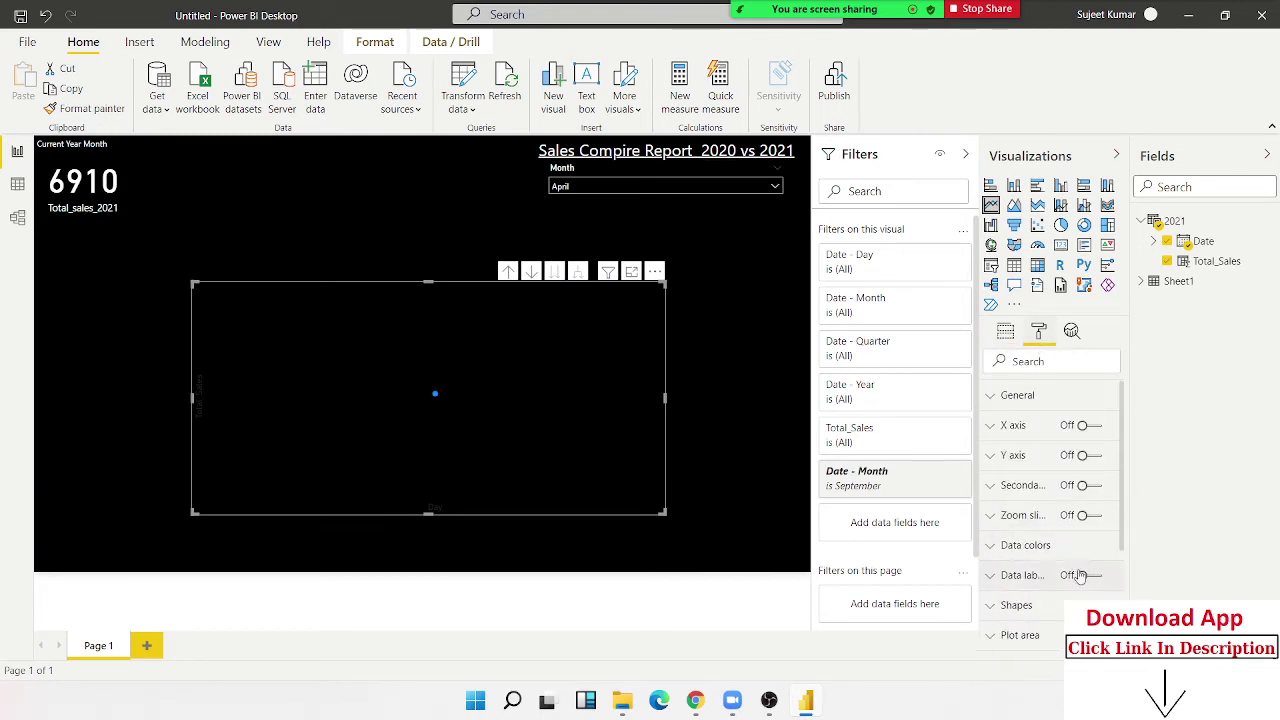
pyautogui.scroll(-2, 1075, 589)
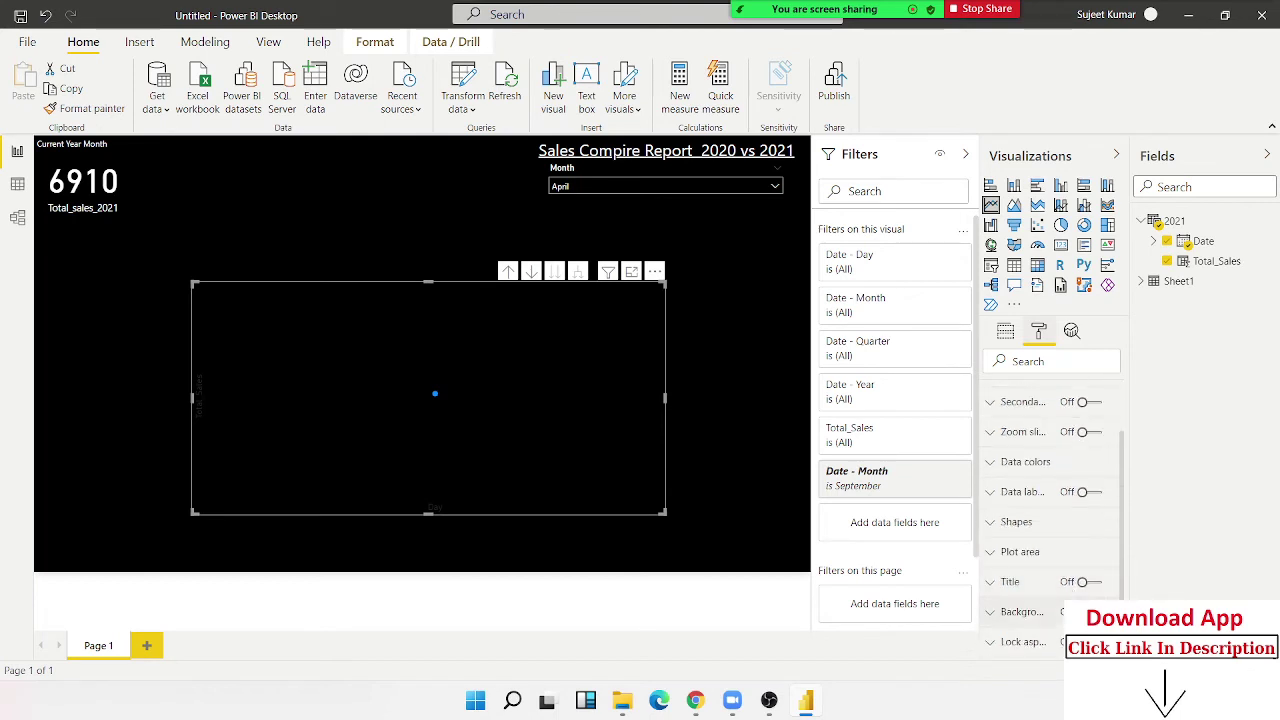
pyautogui.click(1075, 612)
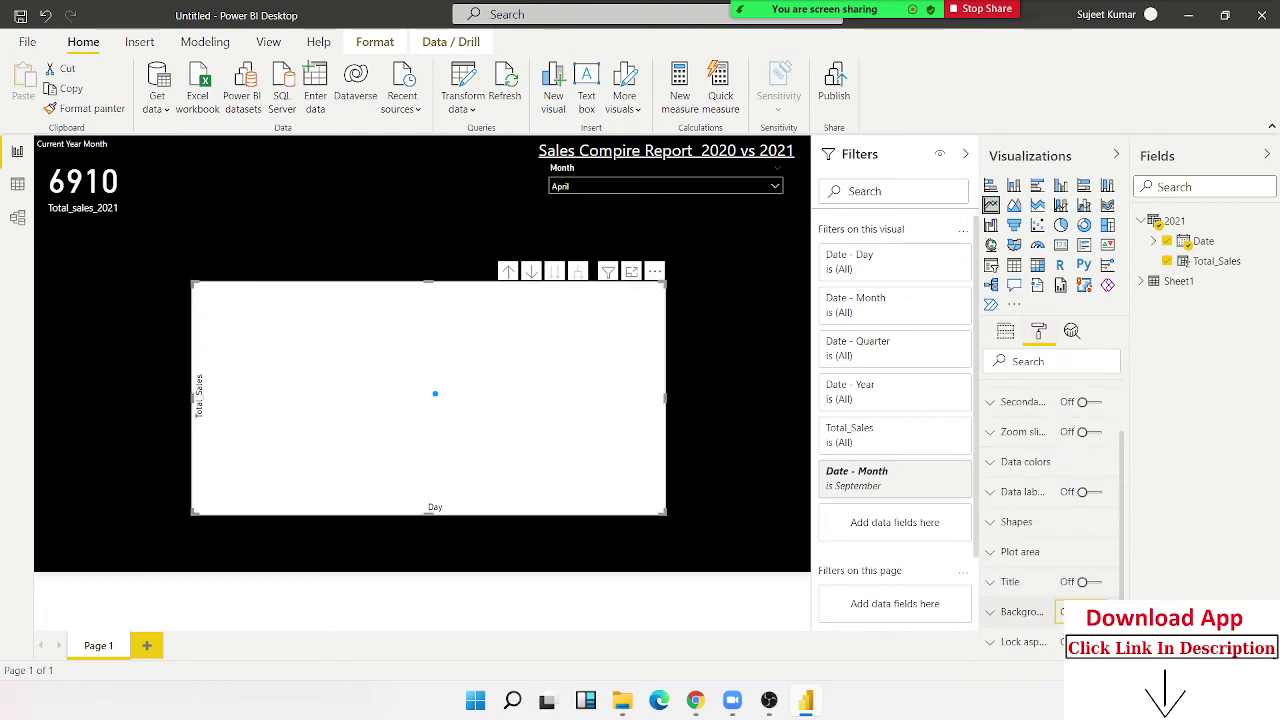
pyautogui.scroll(-2, 1050, 520)
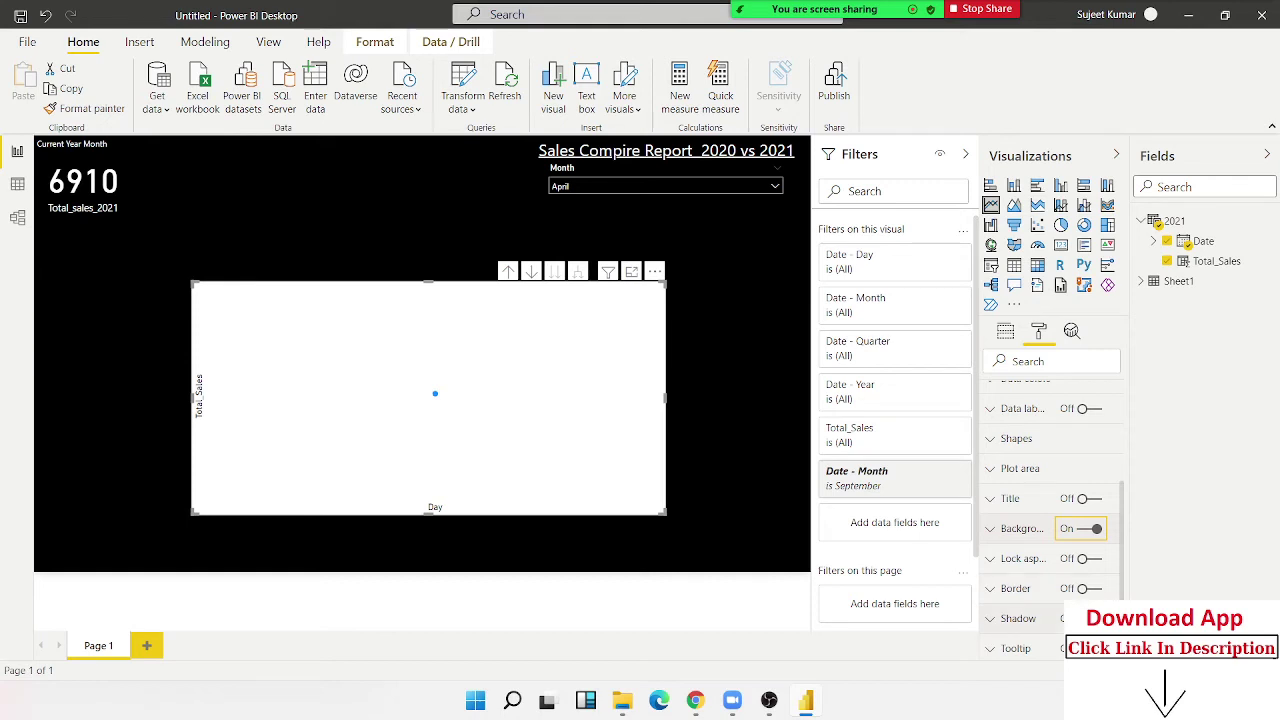
pyautogui.scroll(3, 1093, 570)
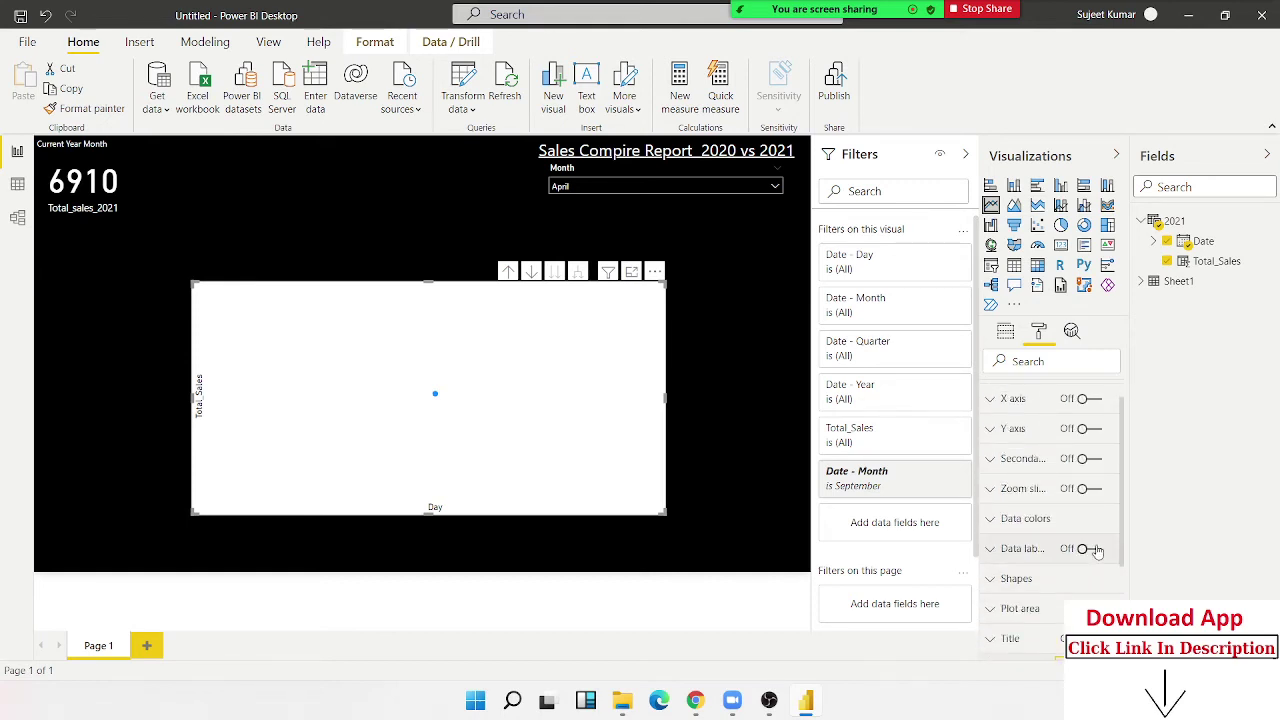
pyautogui.scroll(1, 1071, 511)
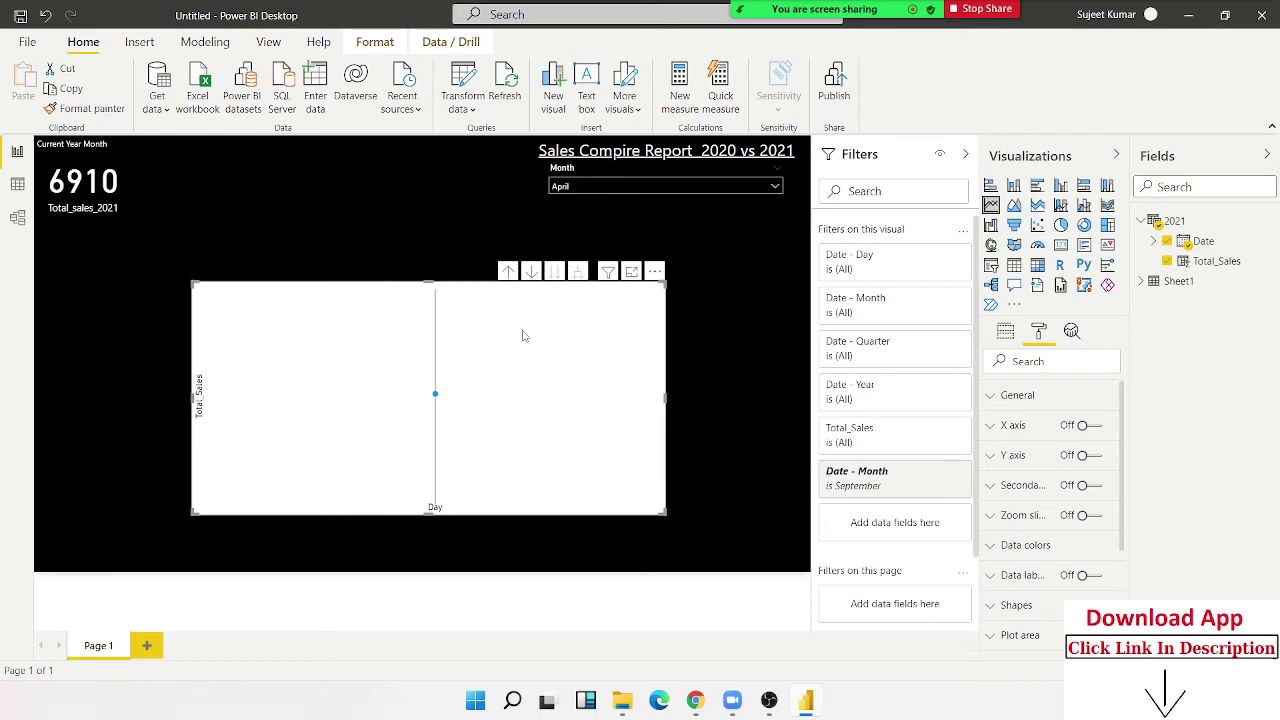
pyautogui.press('Delete')
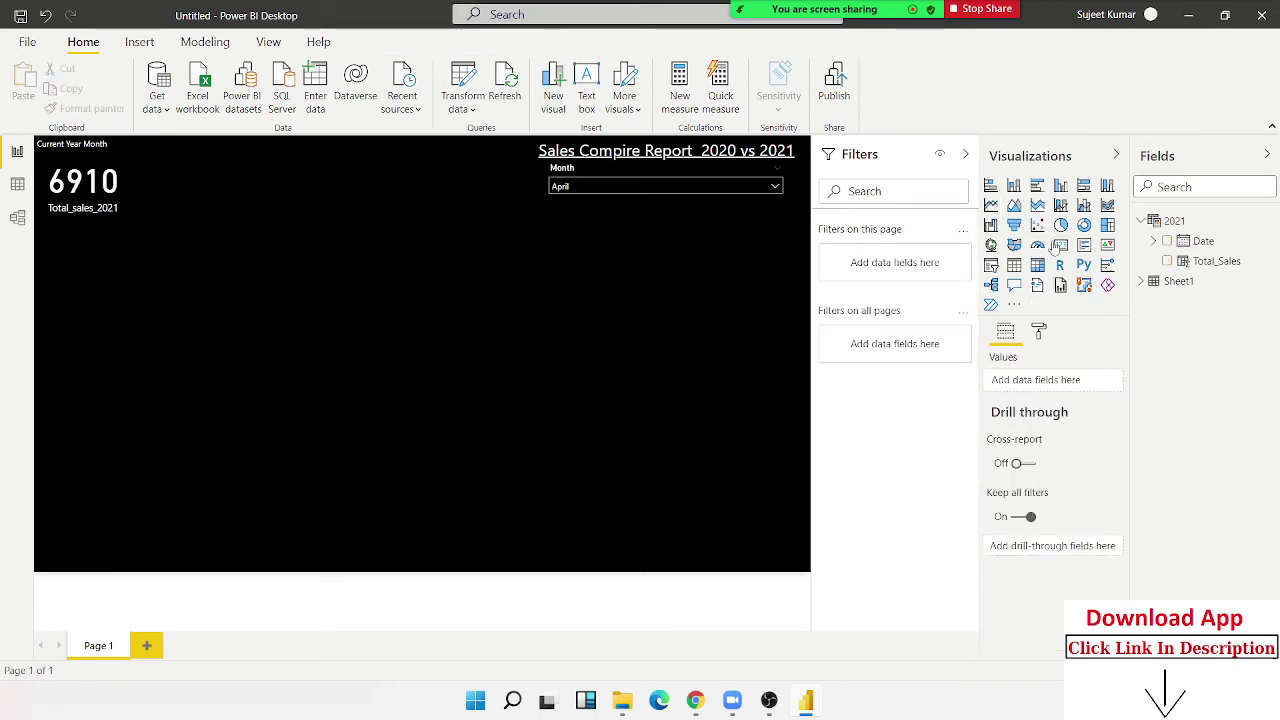
pyautogui.click(991, 205)
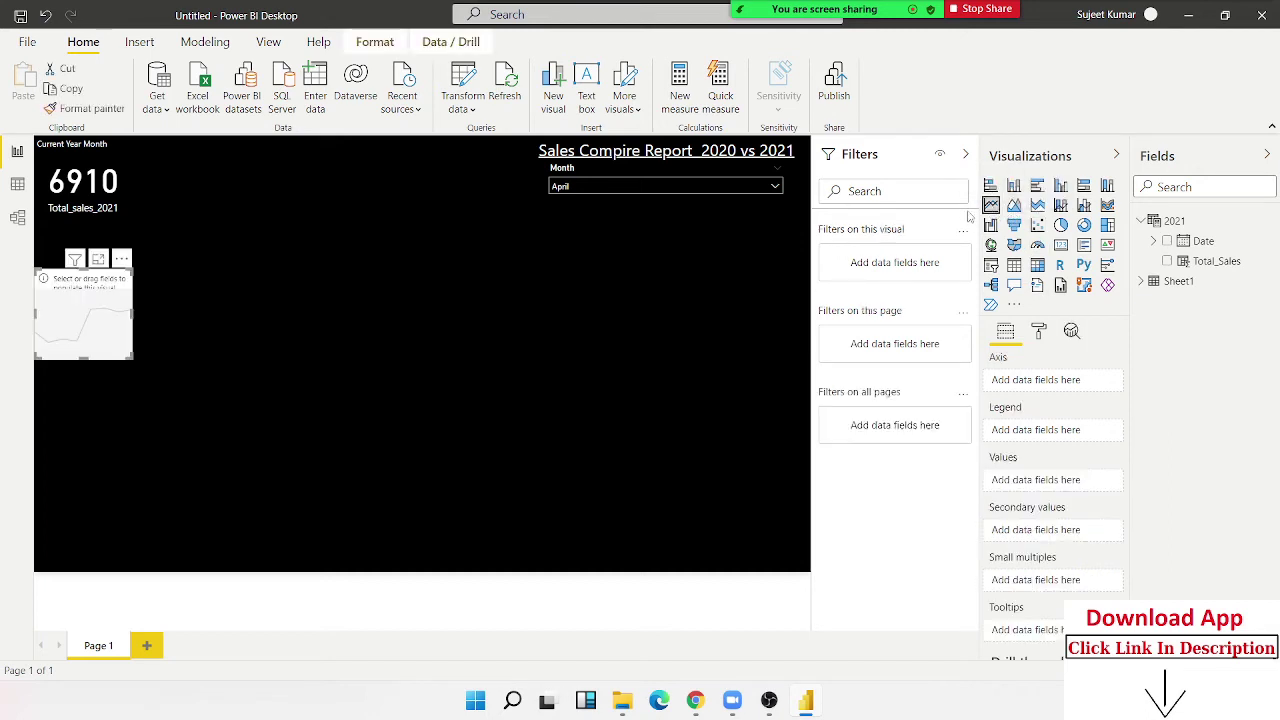
pyautogui.moveTo(129, 354); pyautogui.dragTo(441, 404)
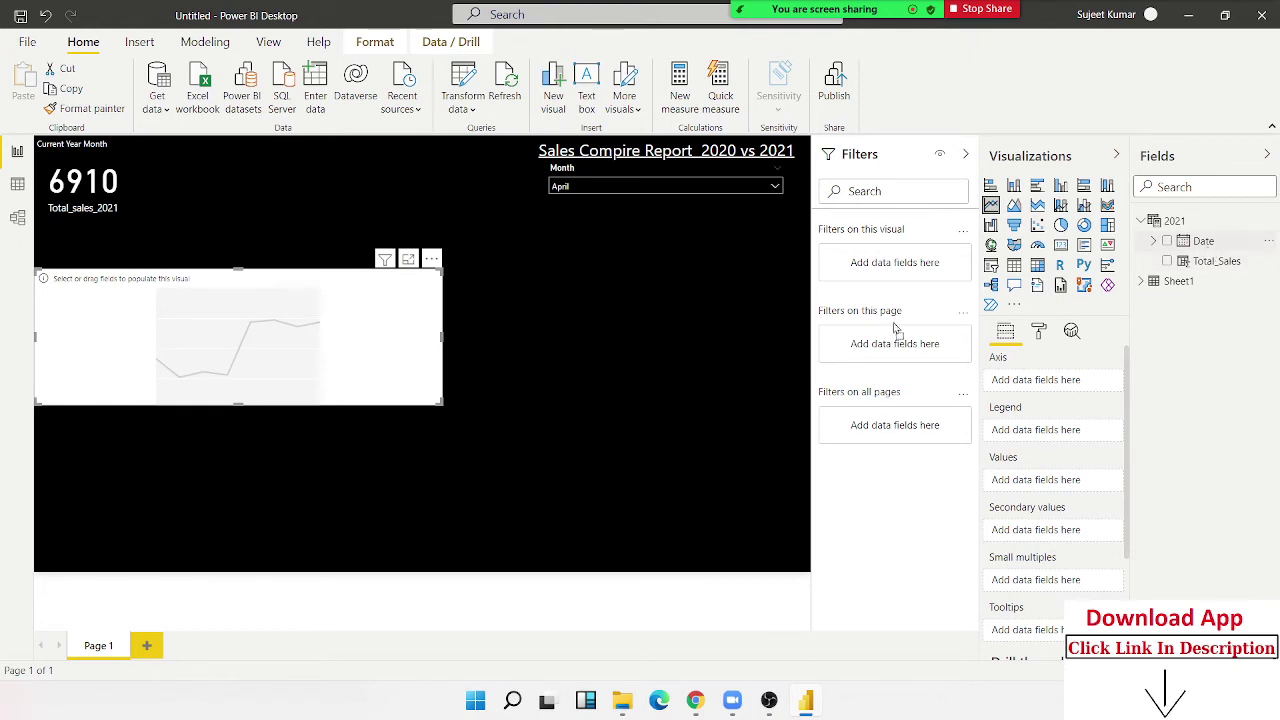
pyautogui.moveTo(1203, 241); pyautogui.dragTo(270, 330)
pyautogui.moveTo(1217, 262); pyautogui.dragTo(257, 349)
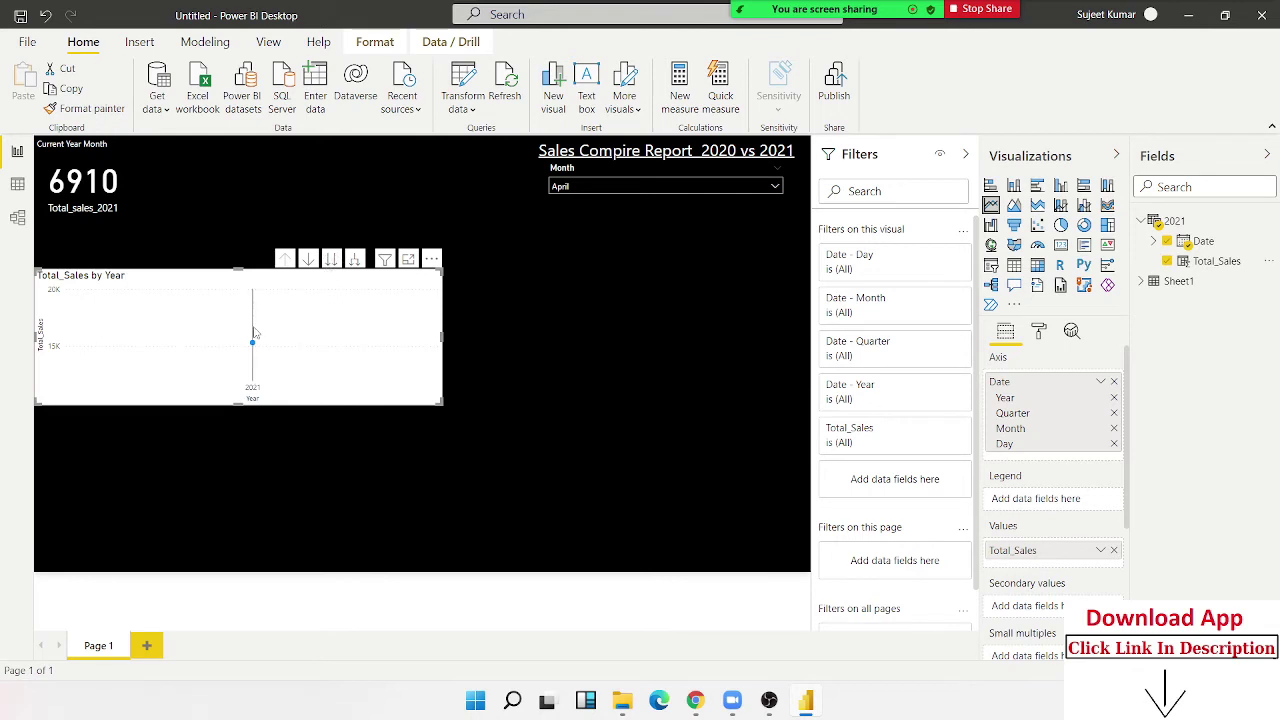
pyautogui.click(331, 259)
pyautogui.click(331, 259)
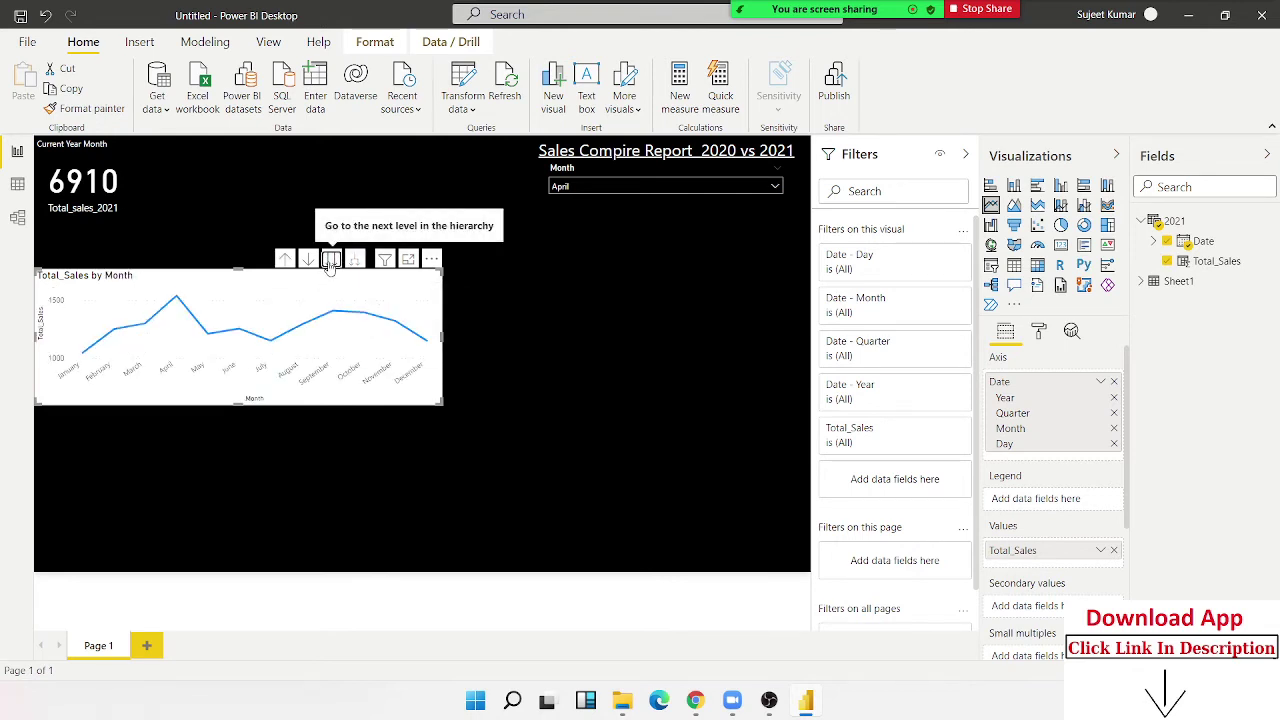
pyautogui.click(543, 451)
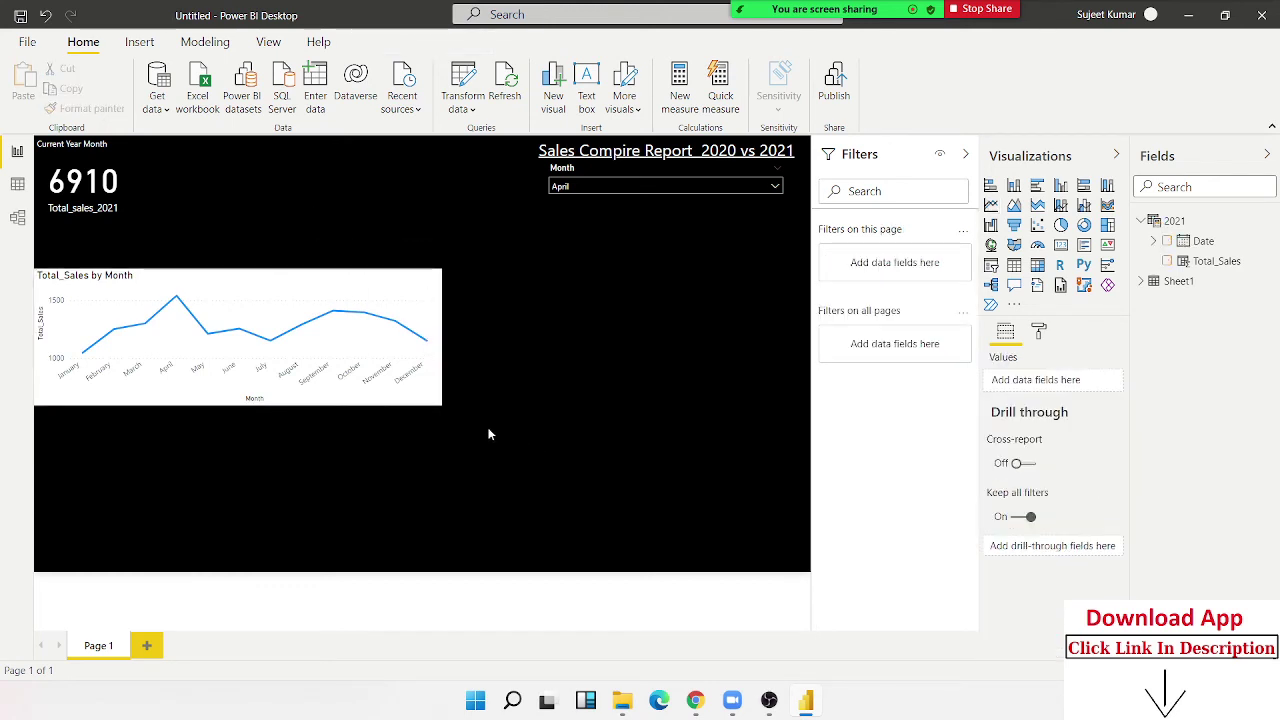
pyautogui.click(431, 402)
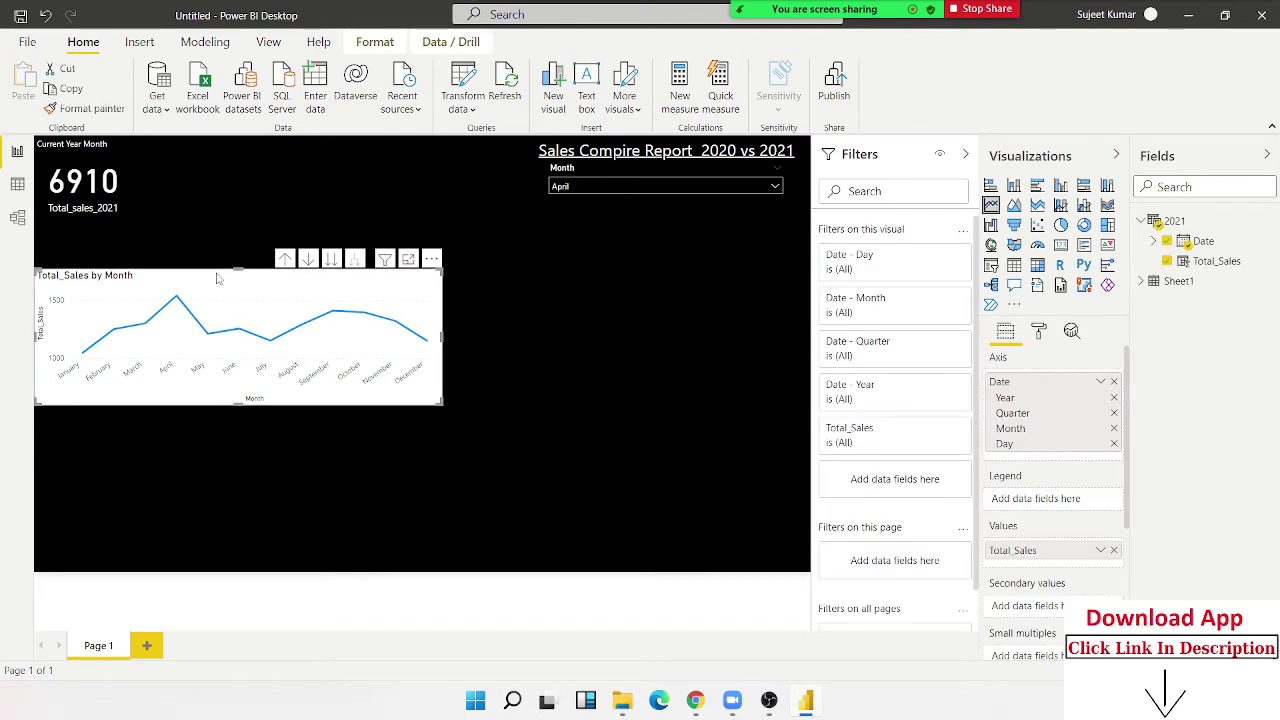
pyautogui.press('Delete')
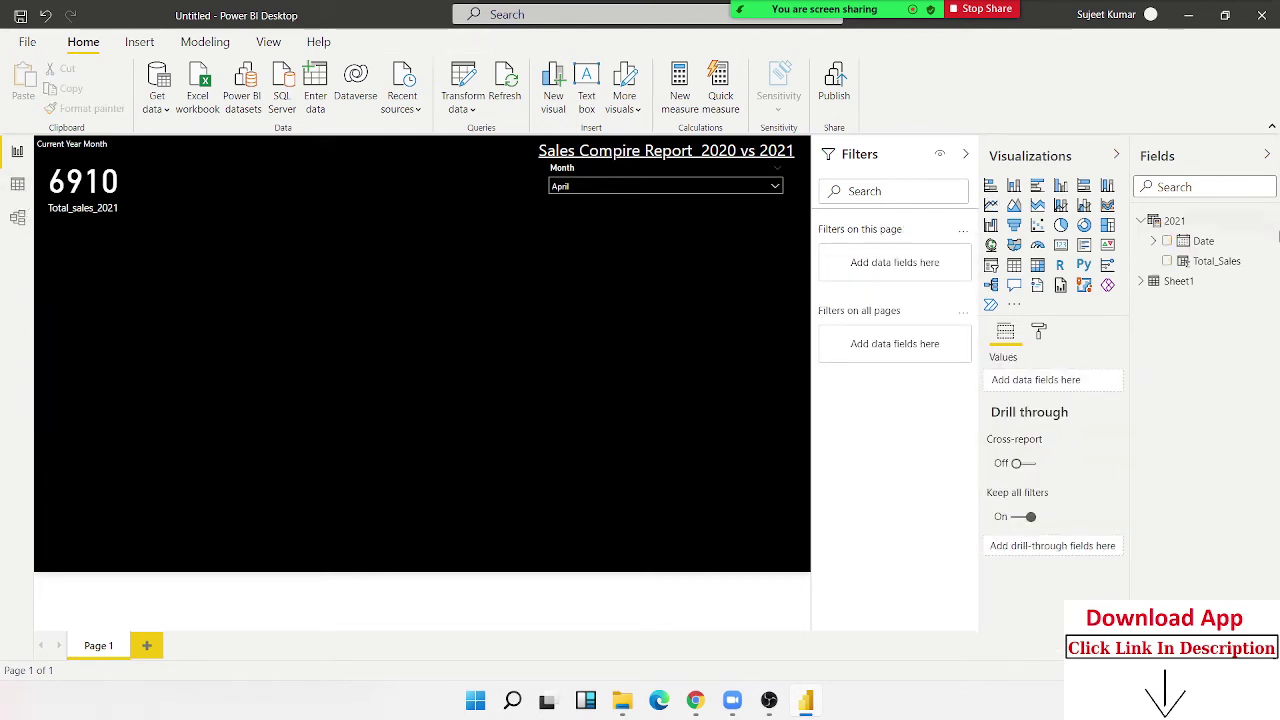
# Create the calculated column Month = '2021'[Date].[Month] in the 2021 table
pyautogui.click(17, 184)
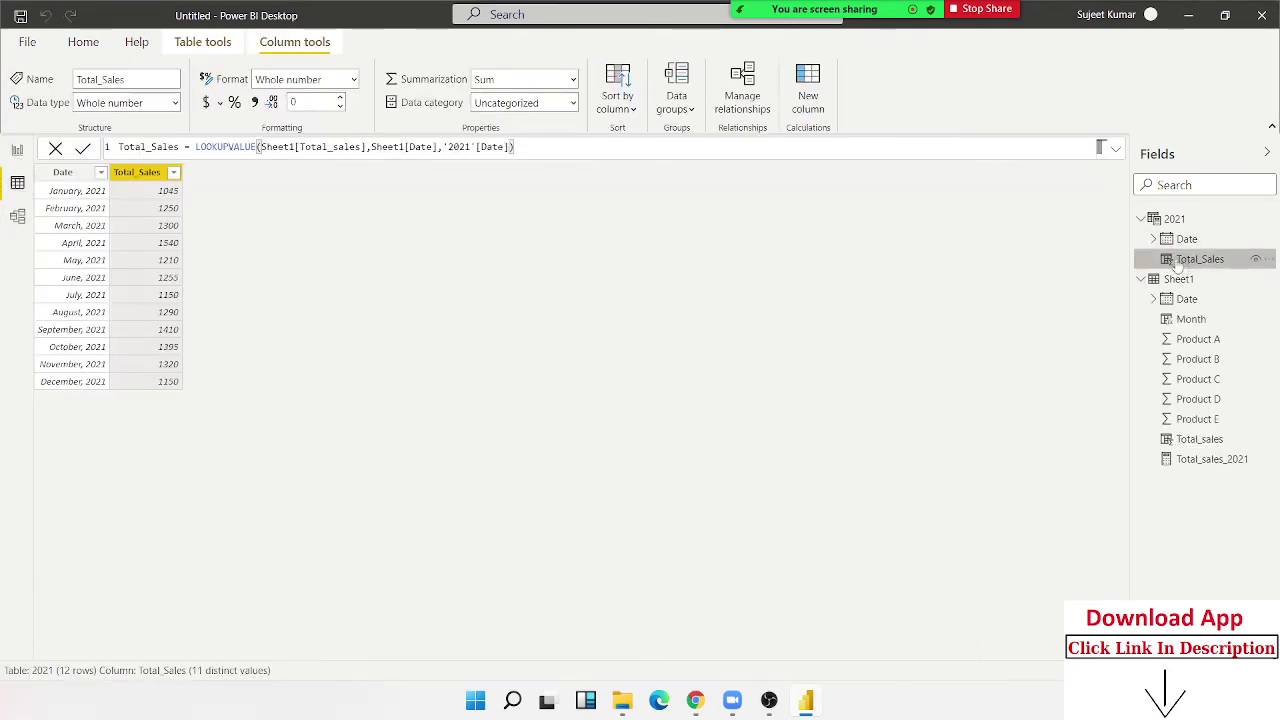
pyautogui.click(815, 112)
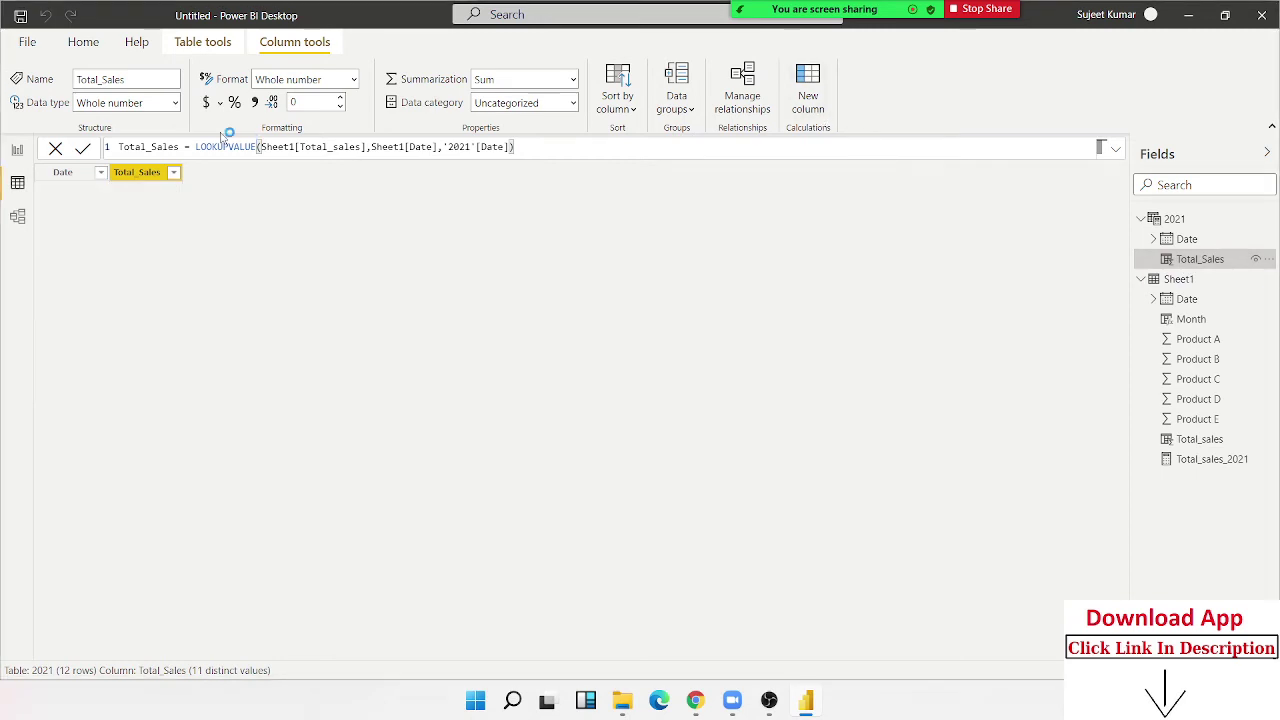
pyautogui.doubleClick(137, 147)
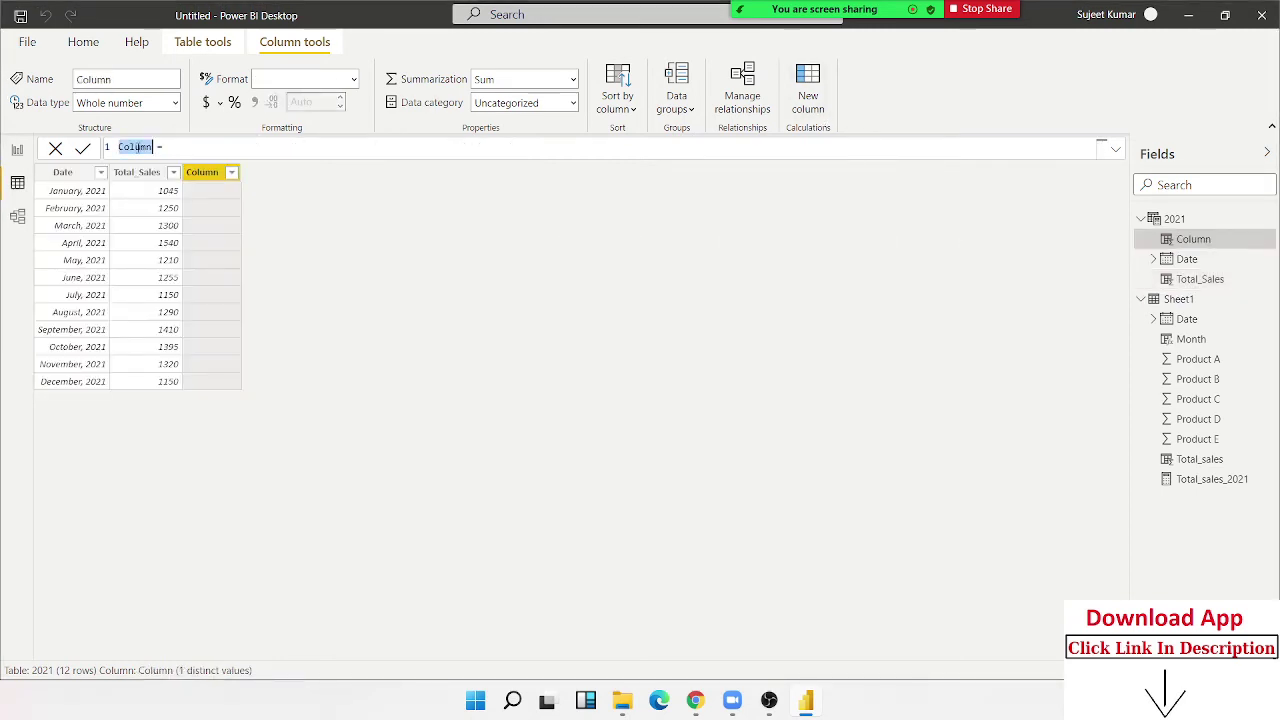
pyautogui.write('Month = ')
pyautogui.write('date')
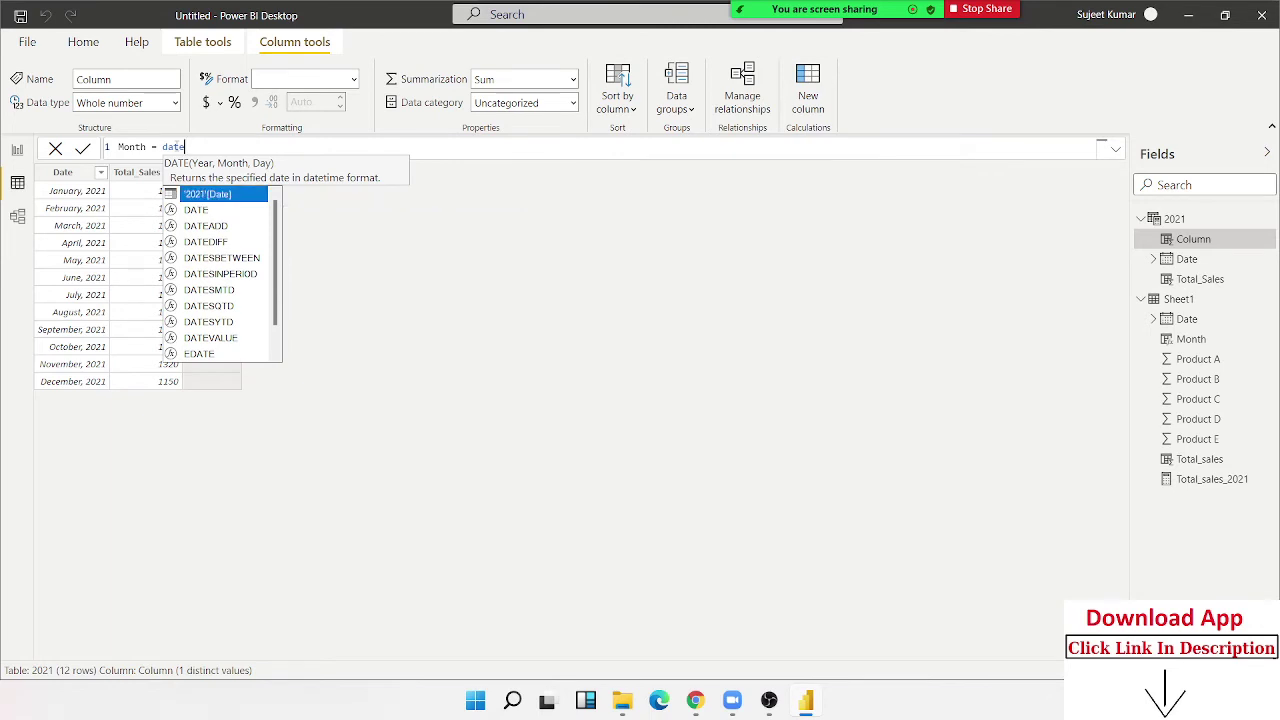
pyautogui.press('Tab')
pyautogui.write('.')
pyautogui.press('Down')
pyautogui.press('Down')
pyautogui.press('Tab')
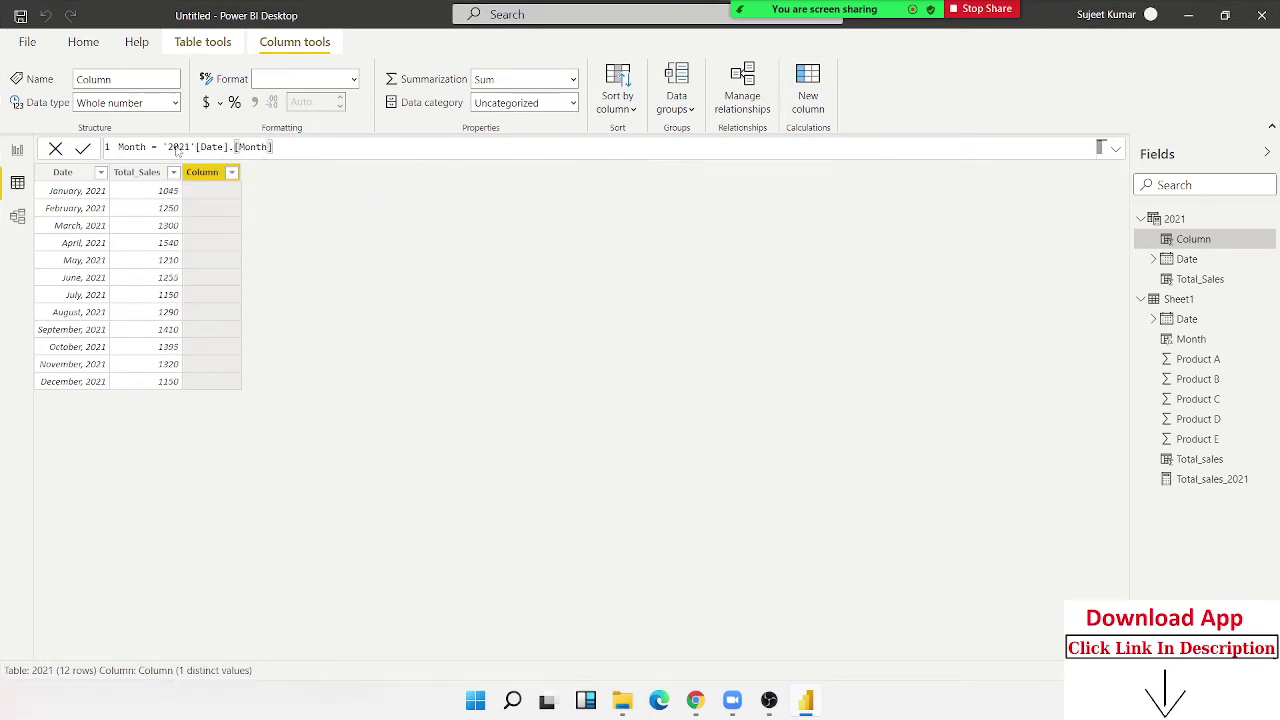
pyautogui.press('Return')
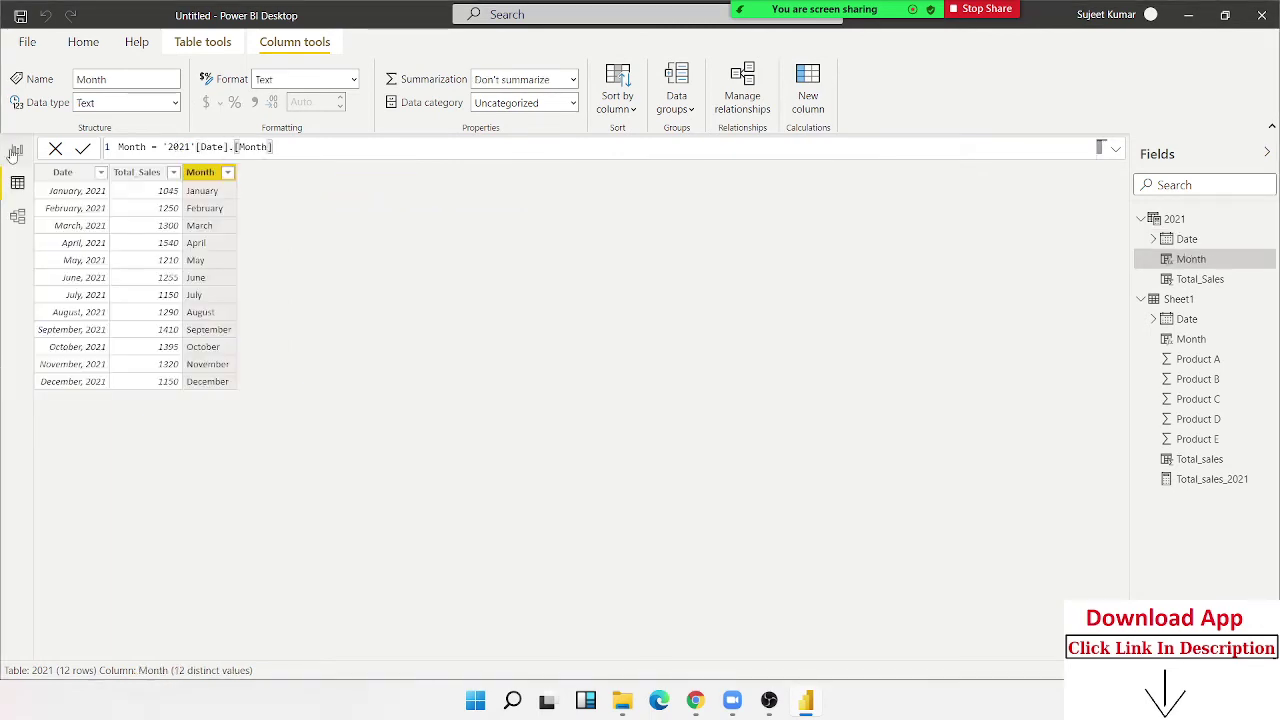
# Add a Total_Sales by Month line chart, reposition it and show it in Focus mode
pyautogui.click(16, 151)
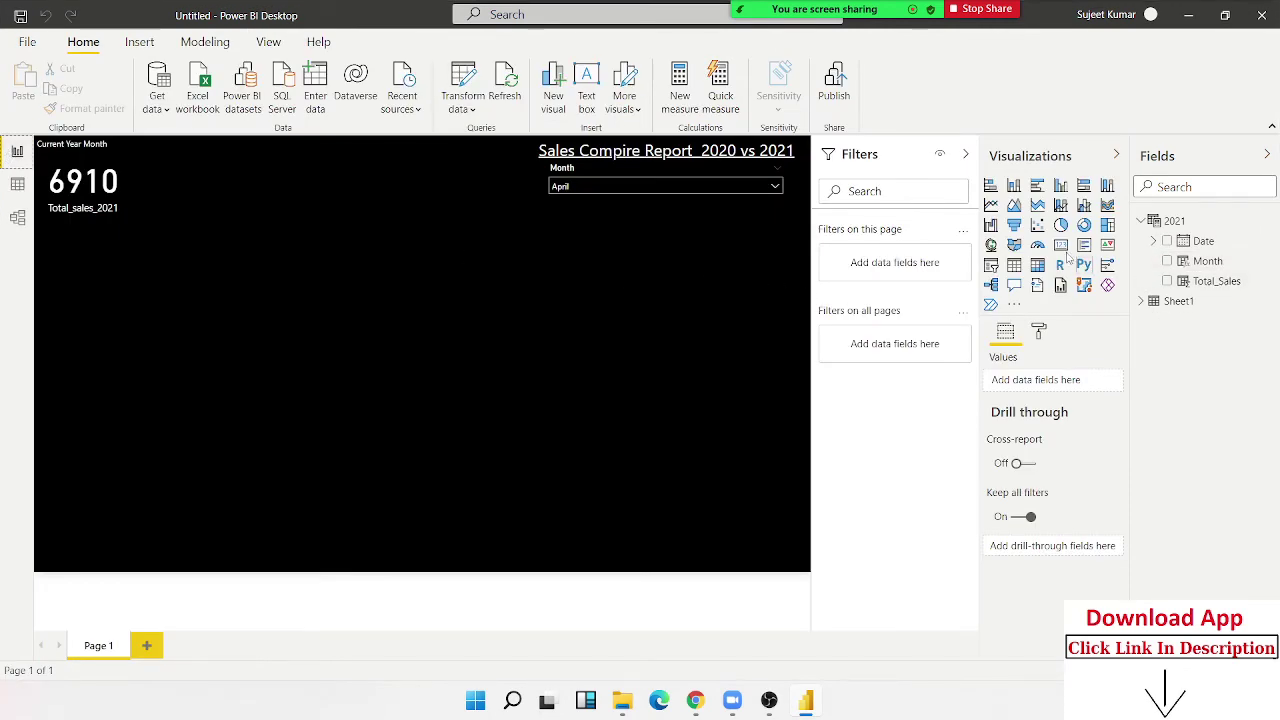
pyautogui.click(991, 205)
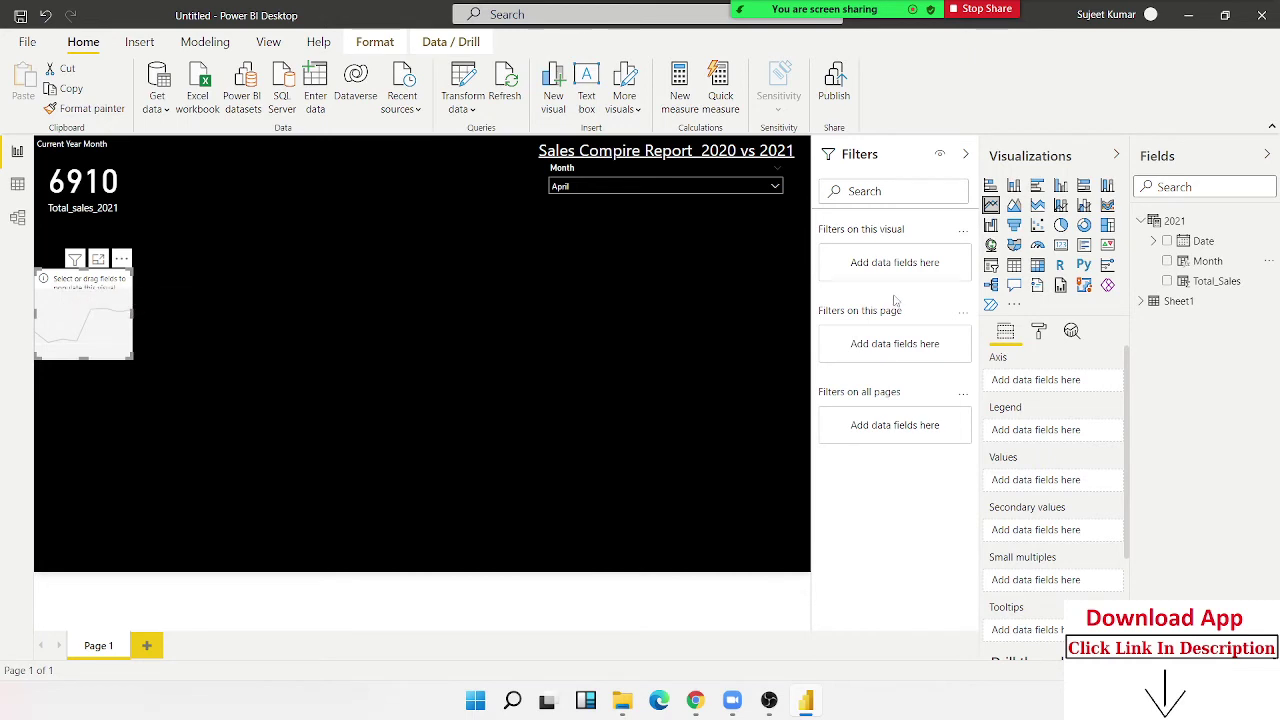
pyautogui.moveTo(138, 298); pyautogui.dragTo(138, 300)
pyautogui.moveTo(1216, 281)
pyautogui.mouseDown()
pyautogui.moveTo(94, 322)
pyautogui.moveTo(378, 416)
pyautogui.mouseUp()
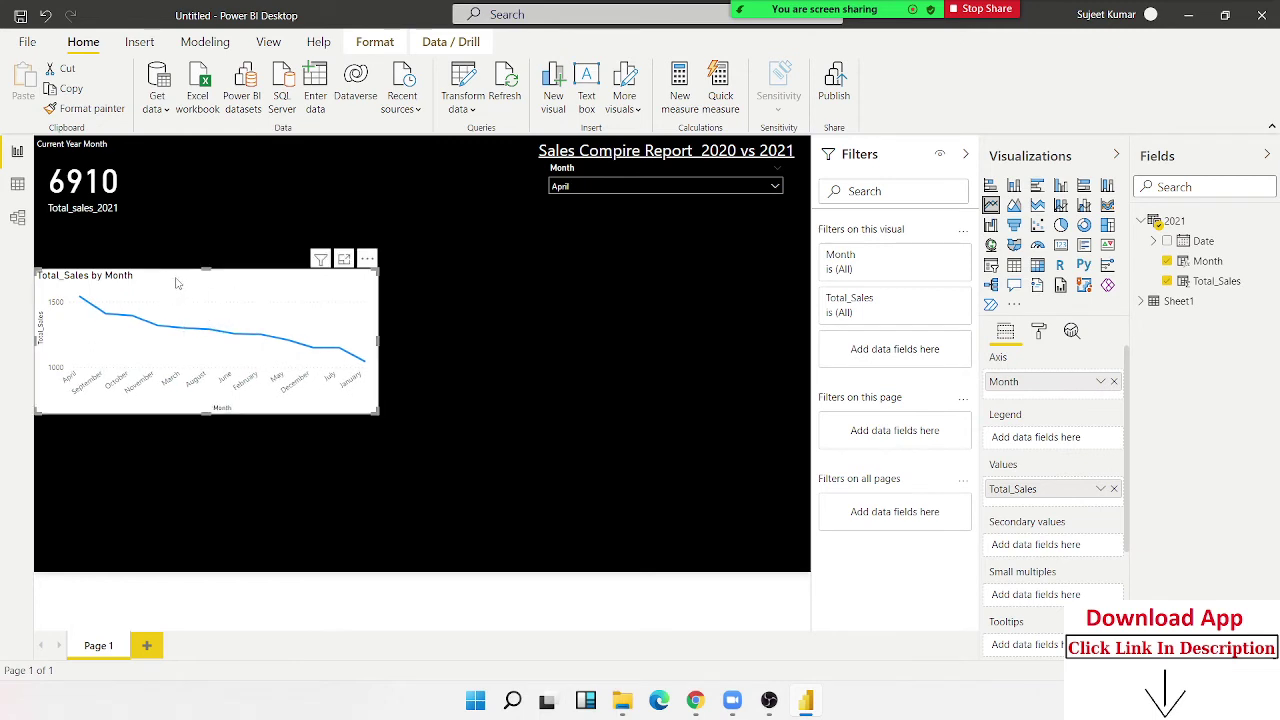
pyautogui.moveTo(176, 284); pyautogui.dragTo(299, 276)
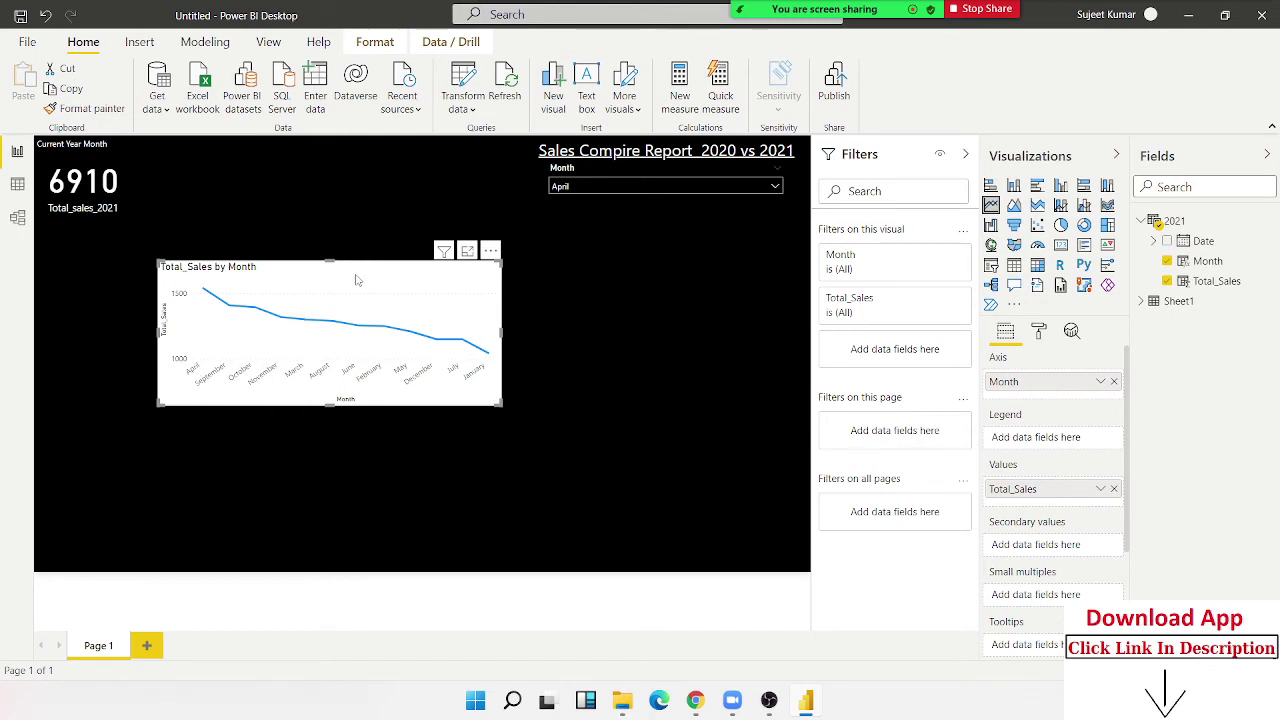
pyautogui.click(468, 253)
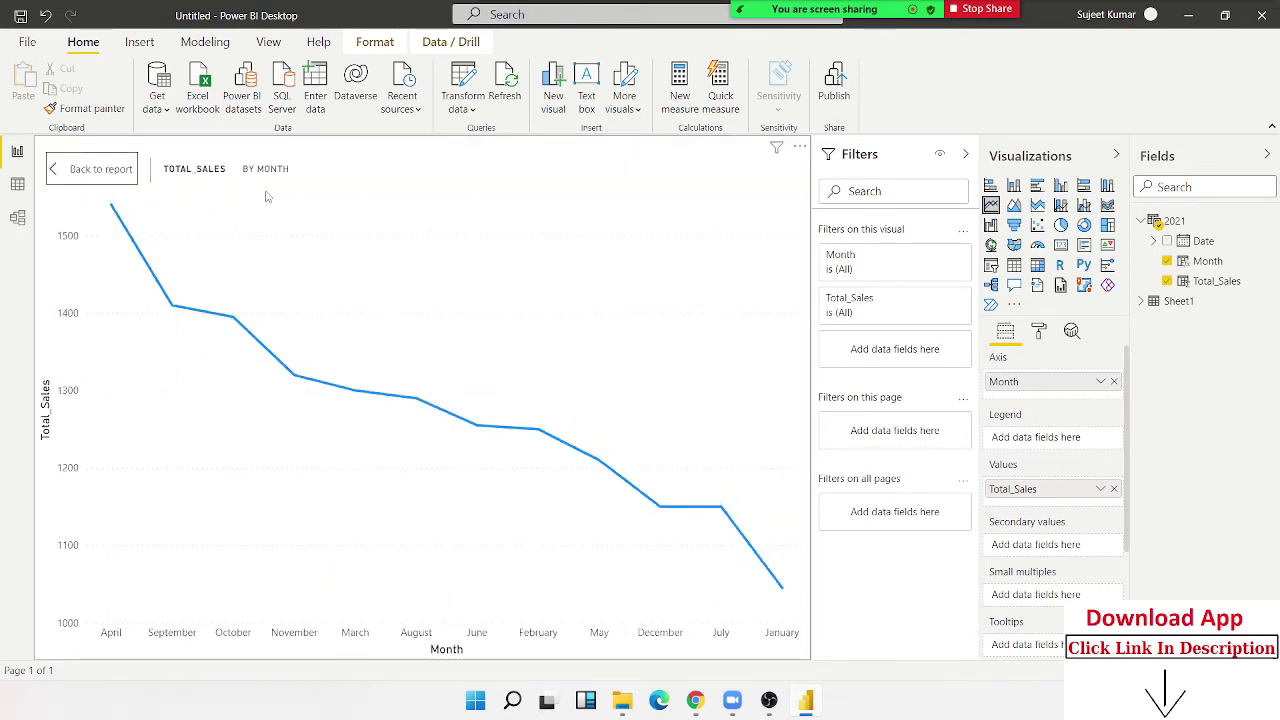
# Sort the line chart by Month
pyautogui.click(800, 148)
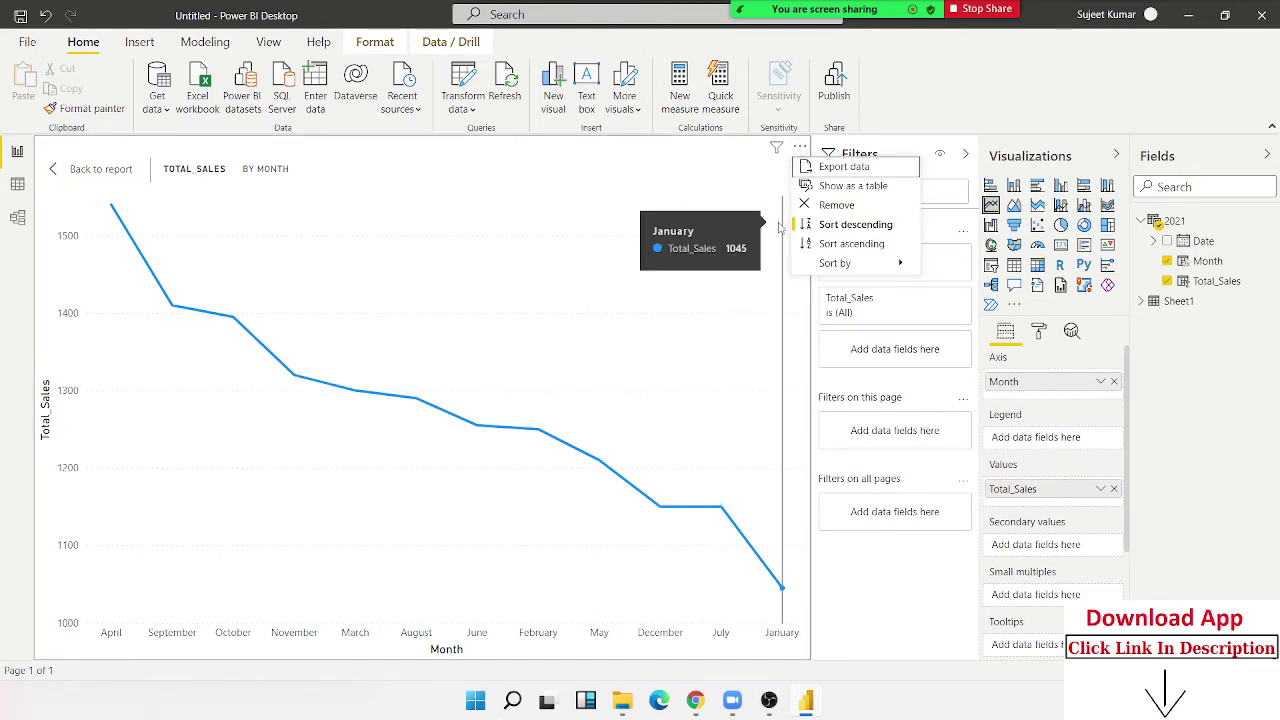
pyautogui.moveTo(822, 266)
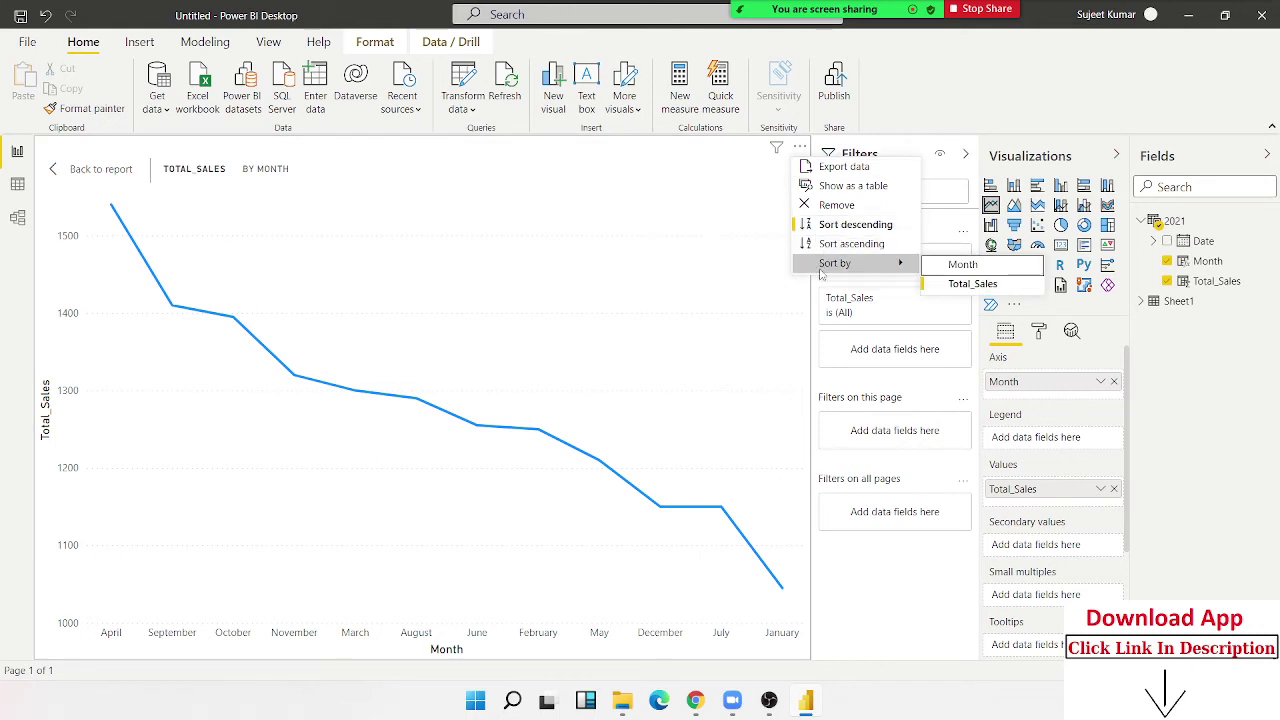
pyautogui.click(949, 276)
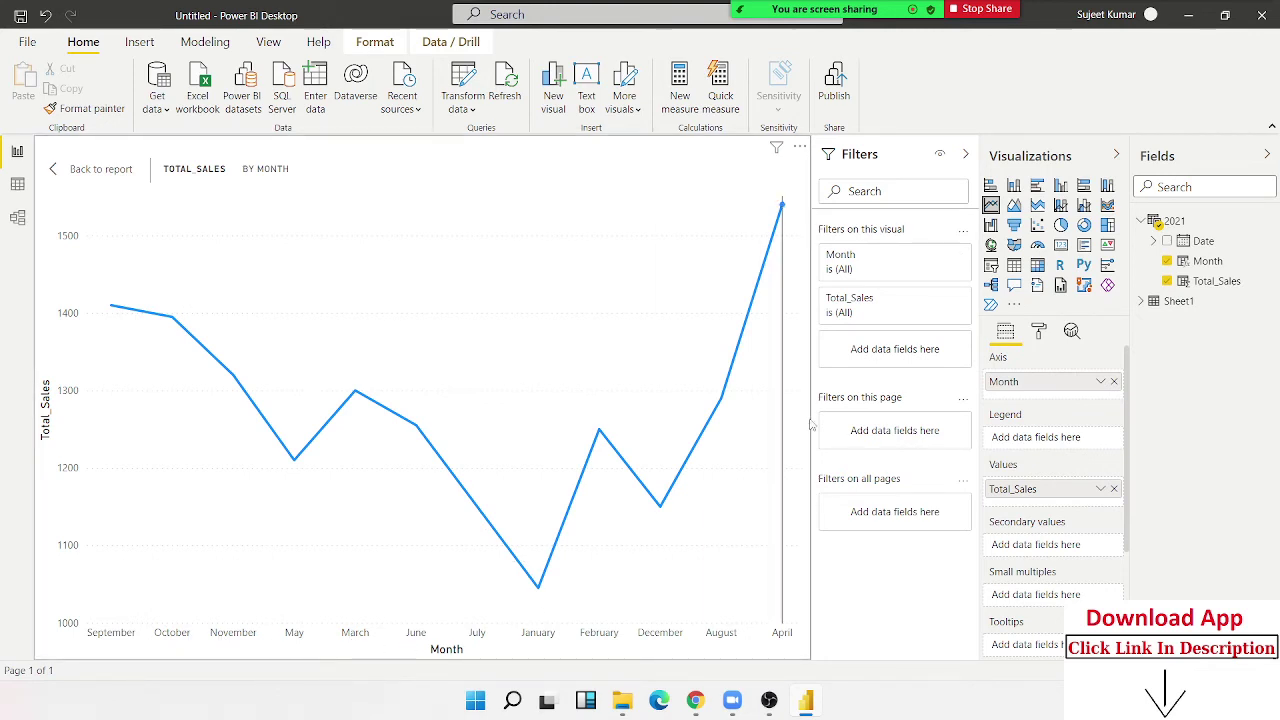
# Remove the Total_Sales by Month line chart from the page
pyautogui.click(799, 147)
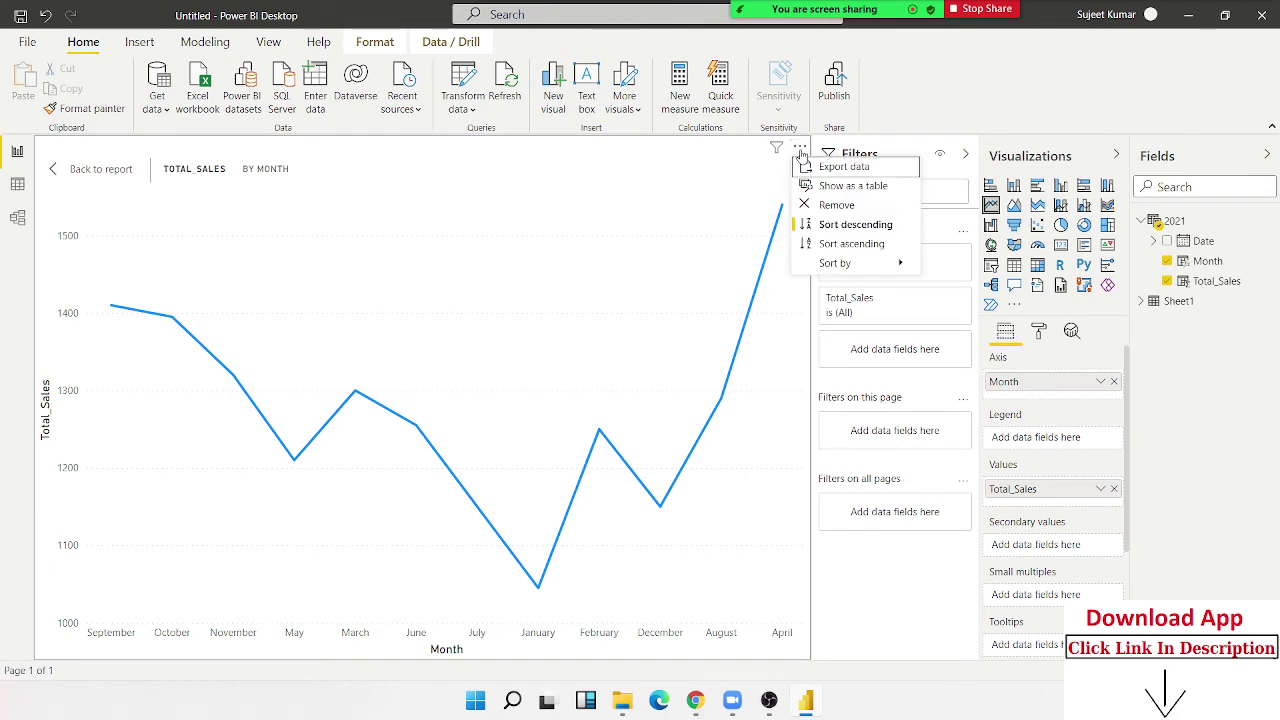
pyautogui.moveTo(837, 265)
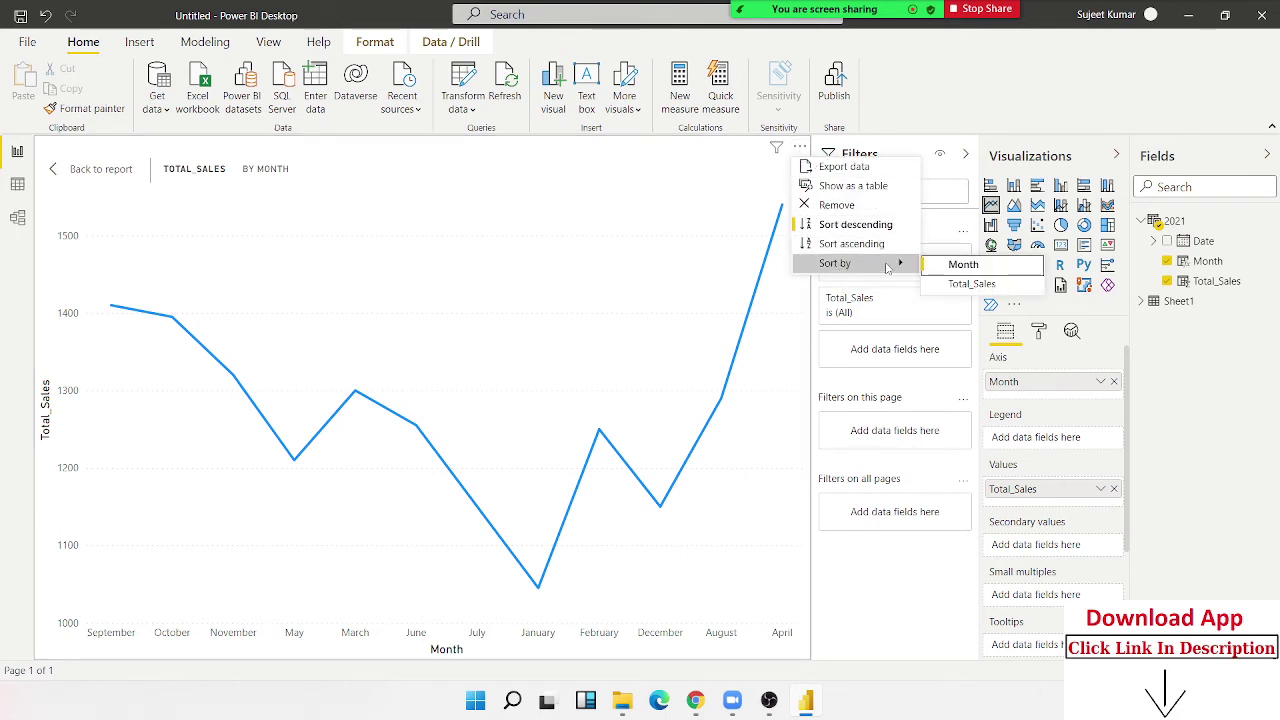
pyautogui.click(862, 207)
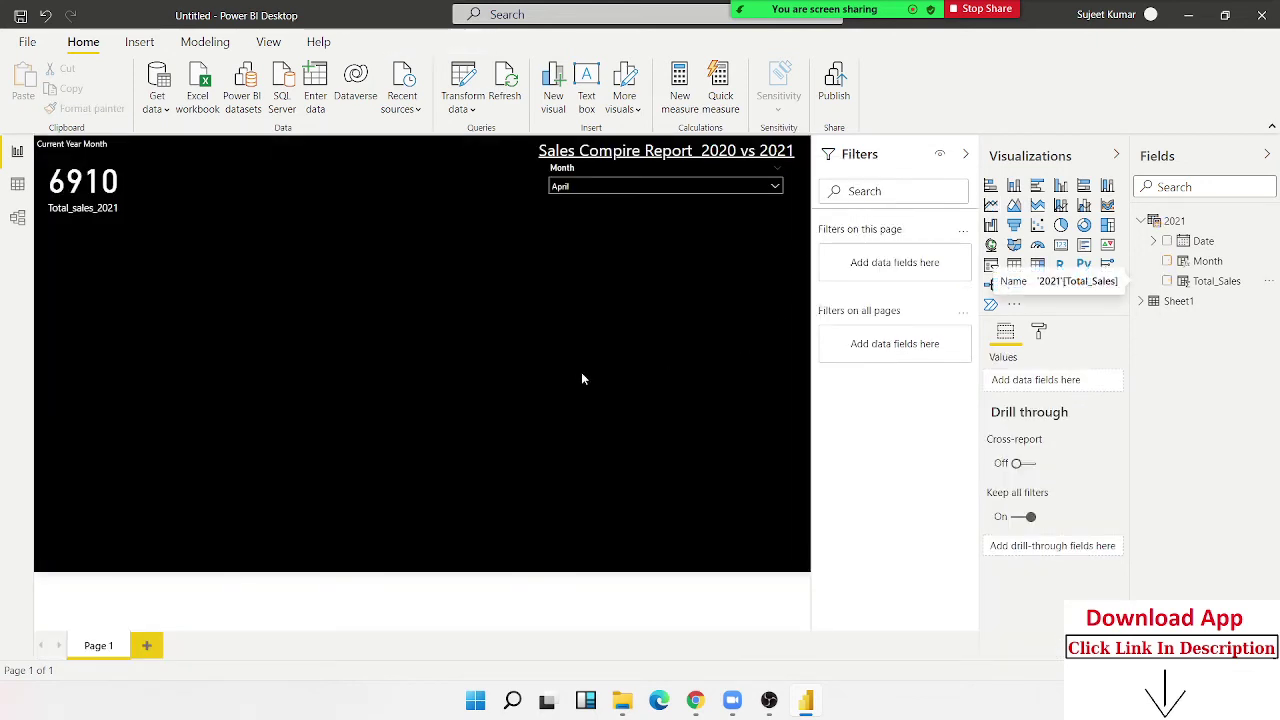
# Add a line chart of Total_Sales by Date, drilled down to months, and move it up
pyautogui.click(18, 185)
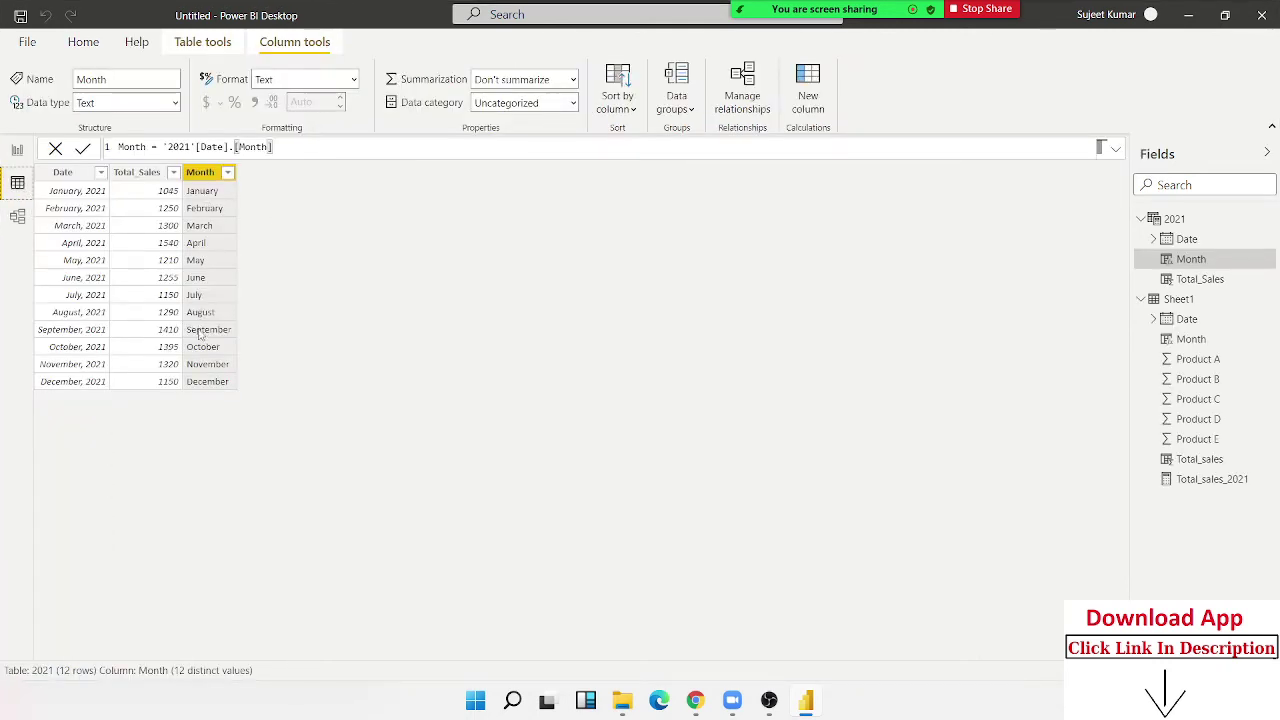
pyautogui.click(17, 151)
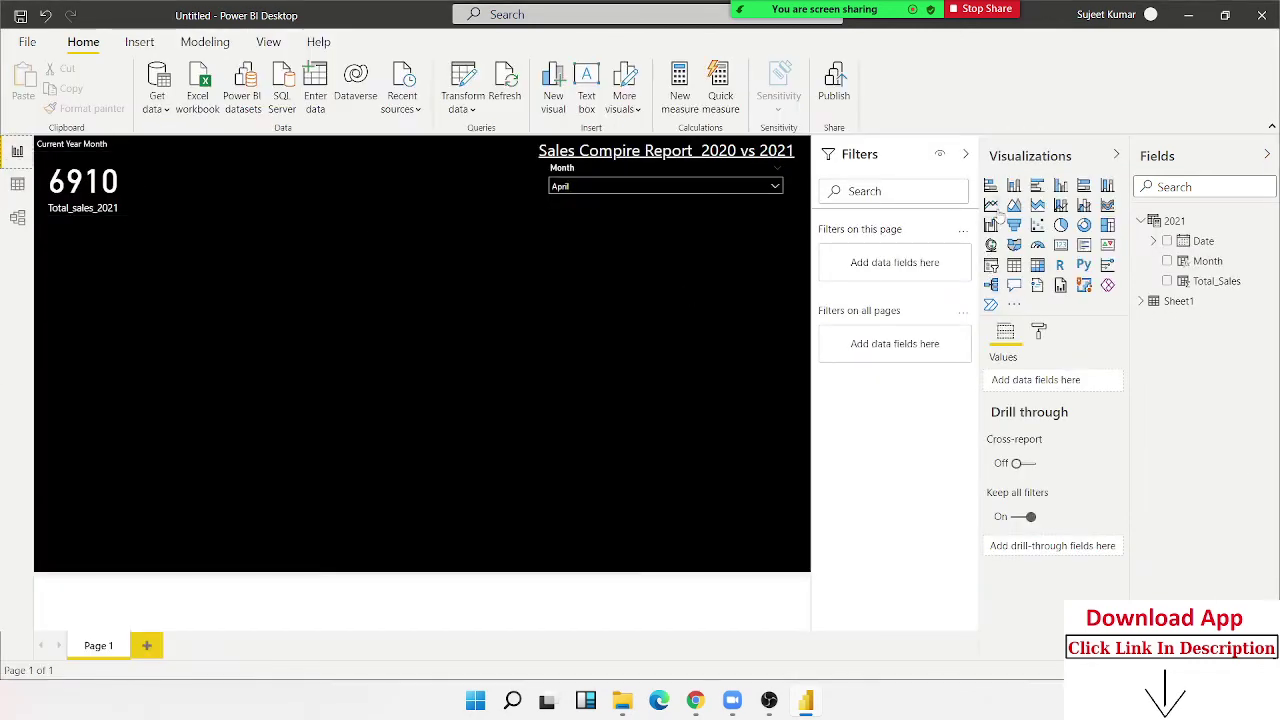
pyautogui.click(991, 205)
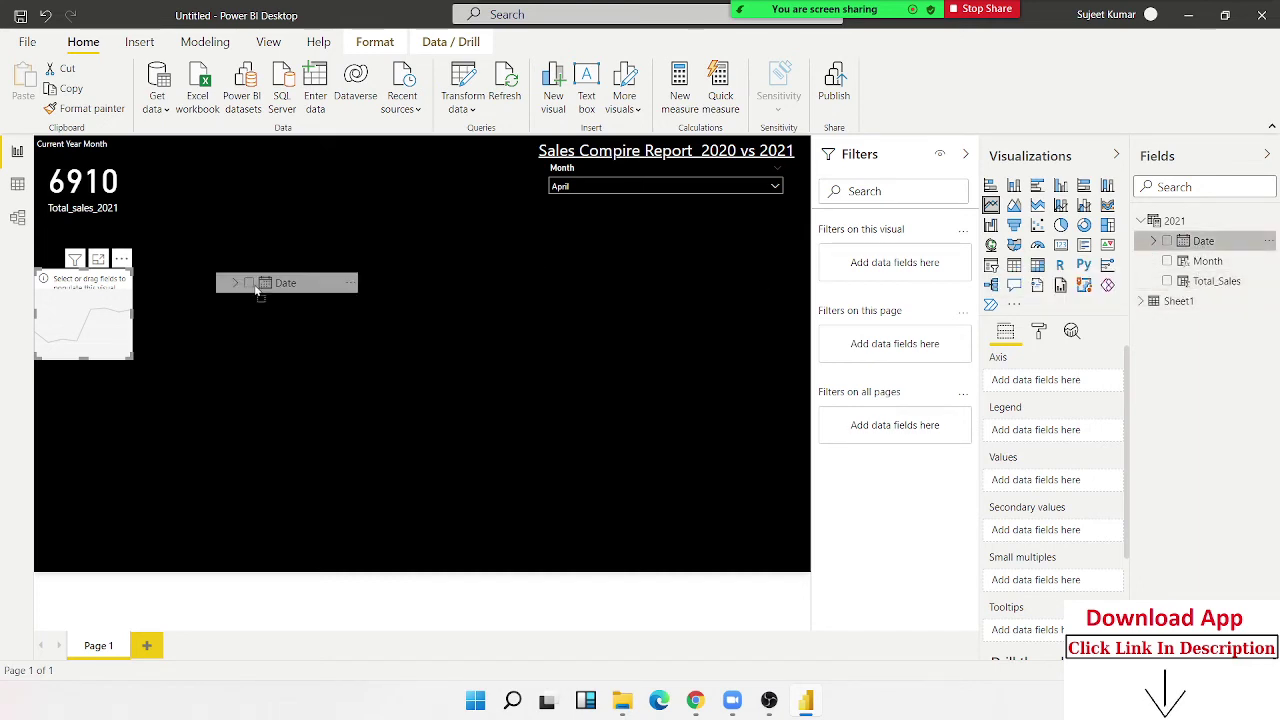
pyautogui.moveTo(1203, 241); pyautogui.dragTo(110, 310)
pyautogui.moveTo(1216, 281)
pyautogui.mouseDown()
pyautogui.moveTo(105, 343)
pyautogui.moveTo(466, 467)
pyautogui.mouseUp()
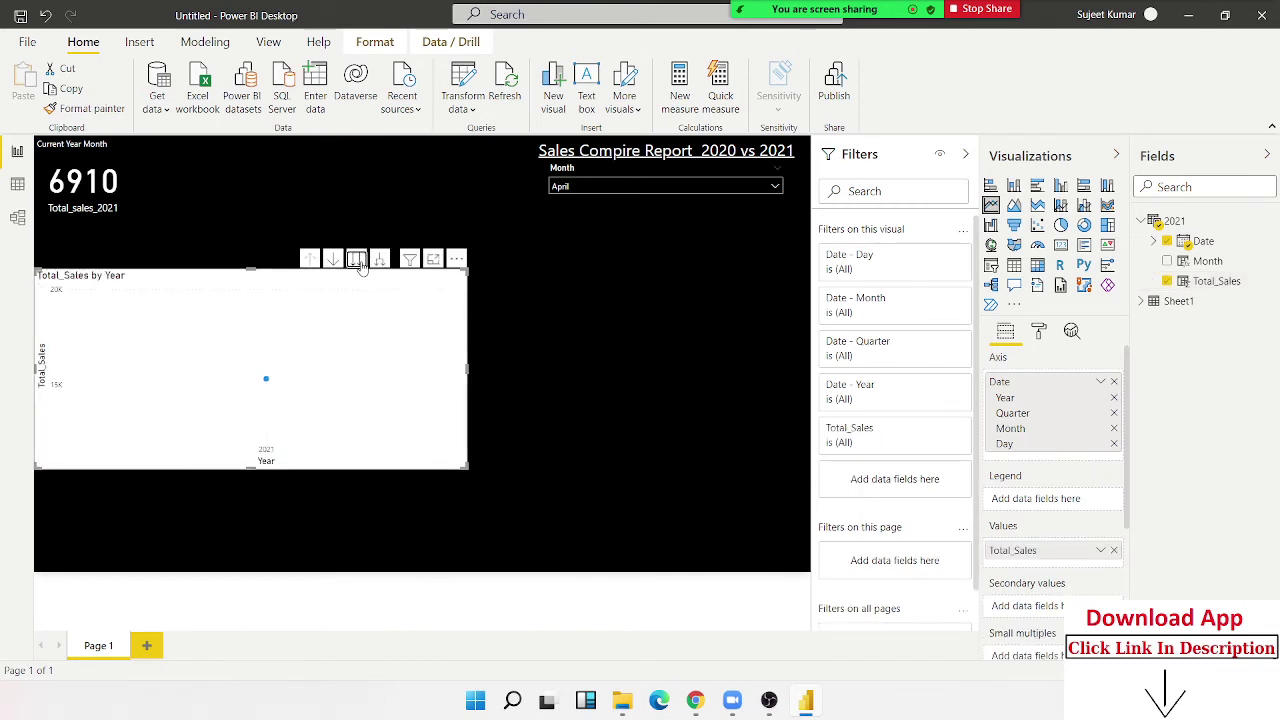
pyautogui.click(357, 260)
pyautogui.click(358, 261)
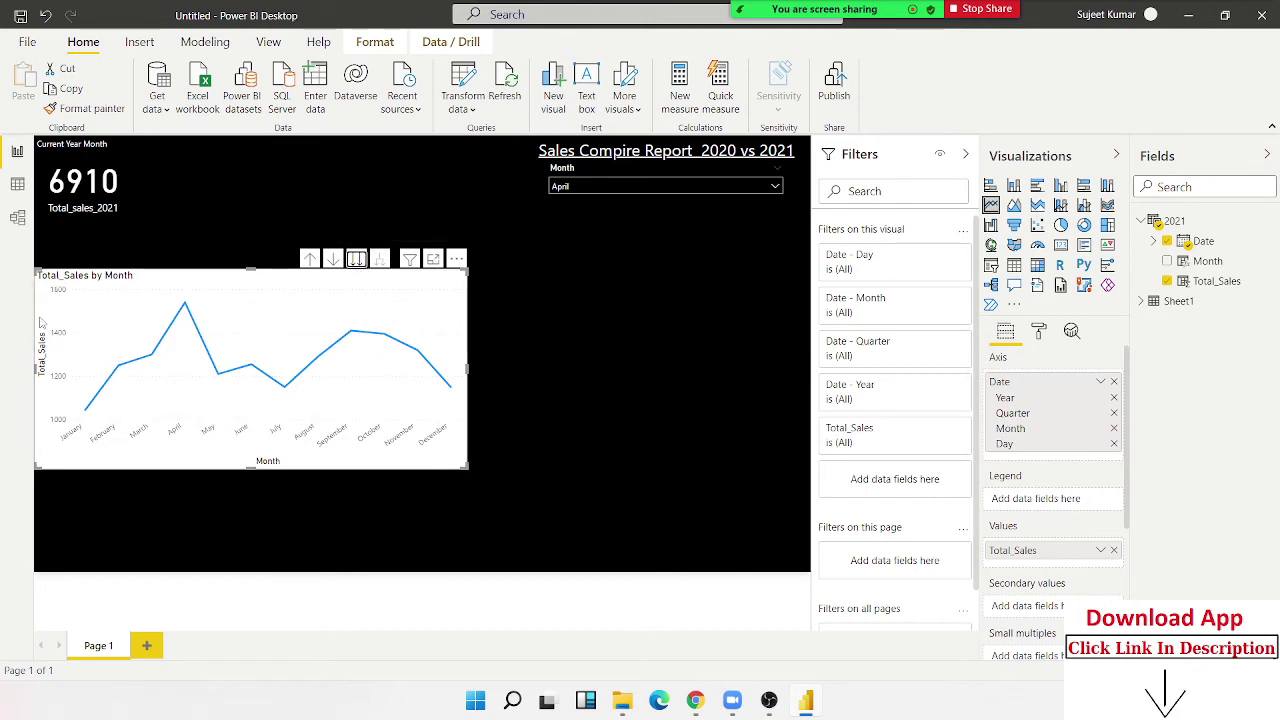
pyautogui.moveTo(180, 284); pyautogui.dragTo(255, 245)
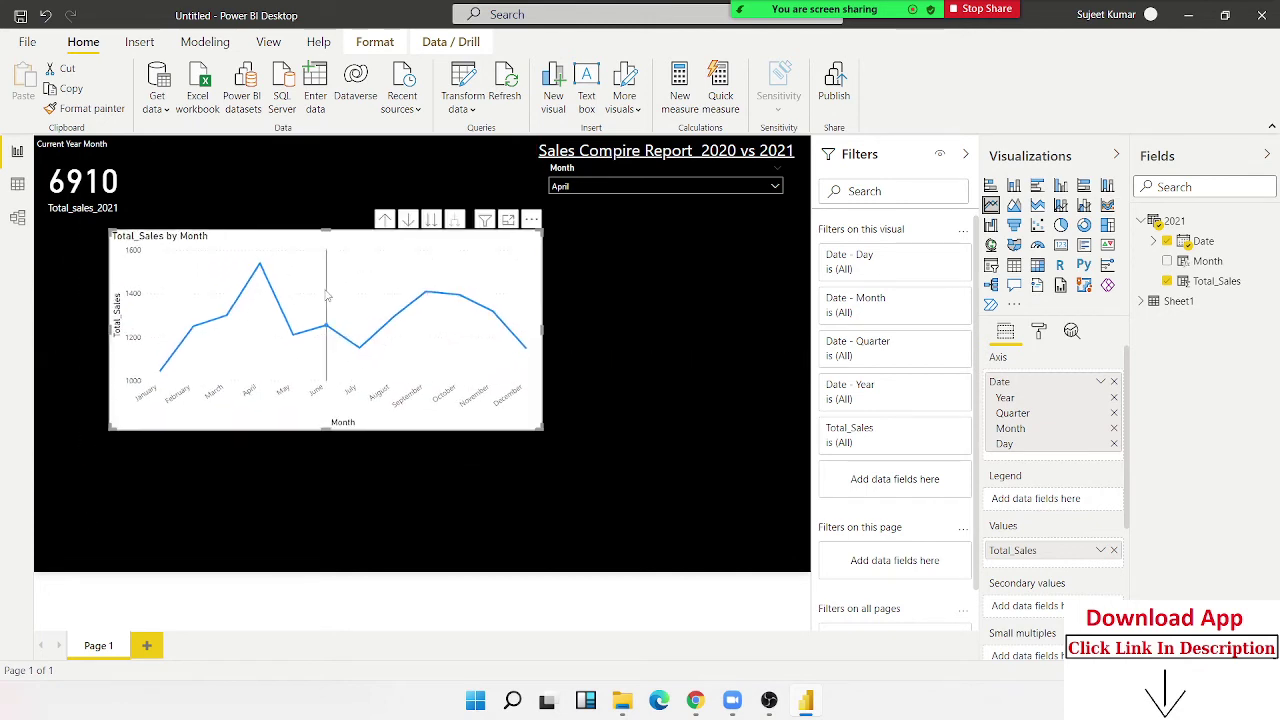
# Turn off the line chart's X axis, Y axis, title and background
pyautogui.click(1040, 333)
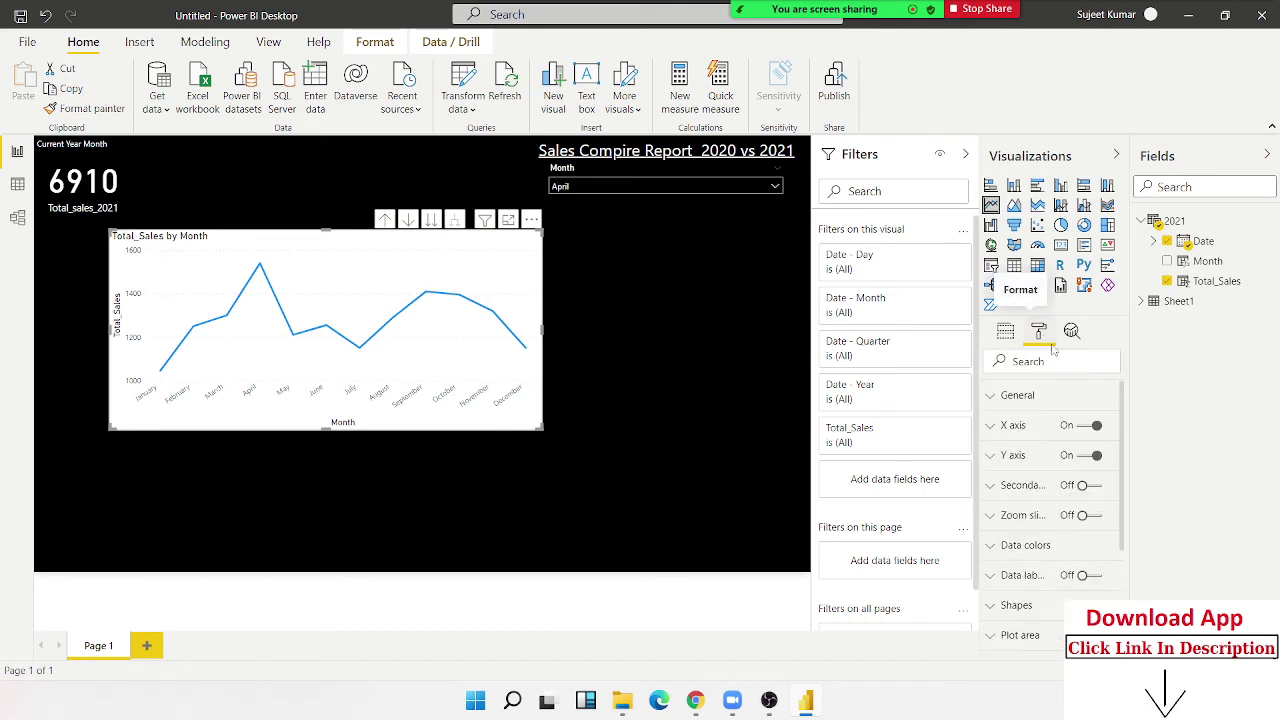
pyautogui.click(1088, 425)
pyautogui.click(1090, 456)
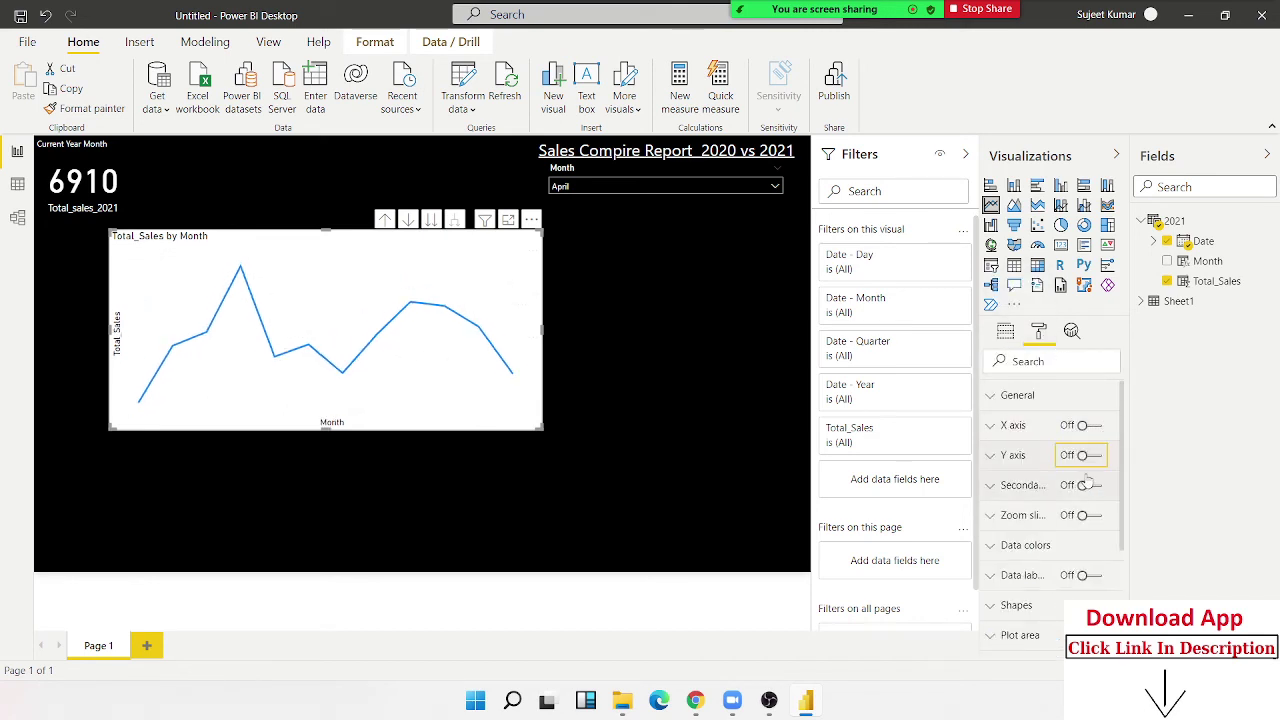
pyautogui.scroll(-2, 1088, 490)
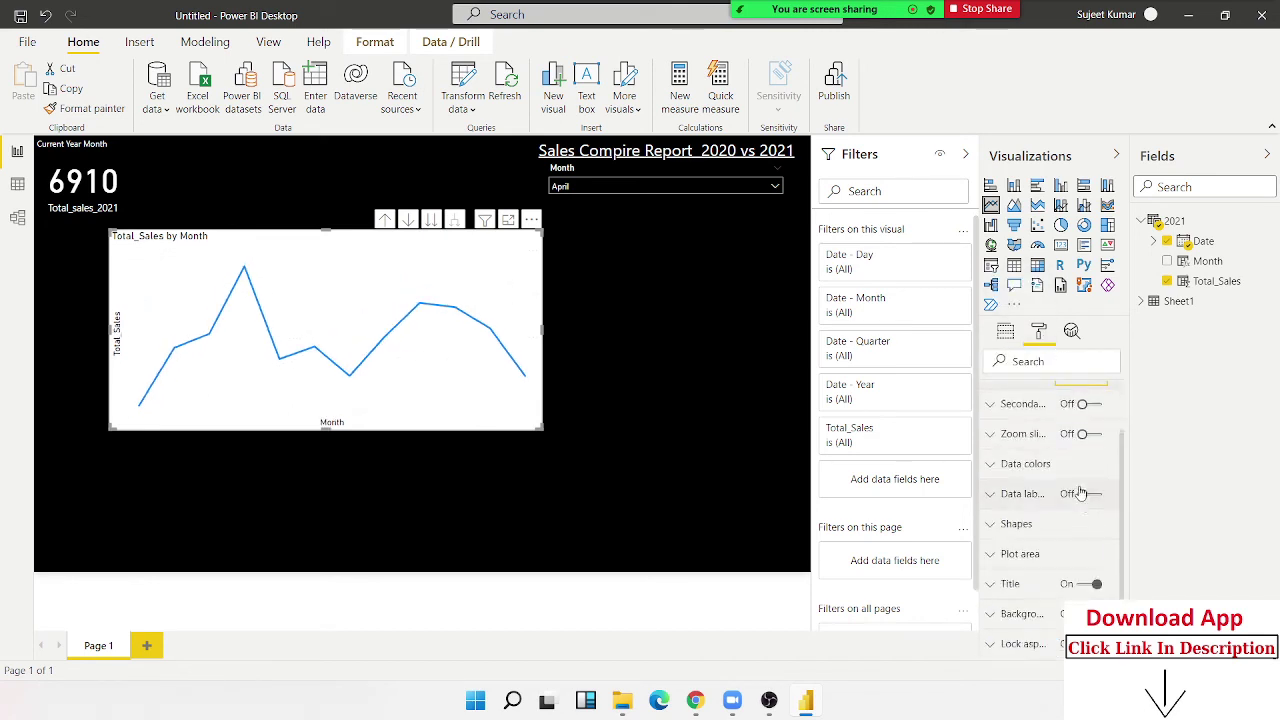
pyautogui.scroll(-3, 1084, 505)
pyautogui.click(1094, 472)
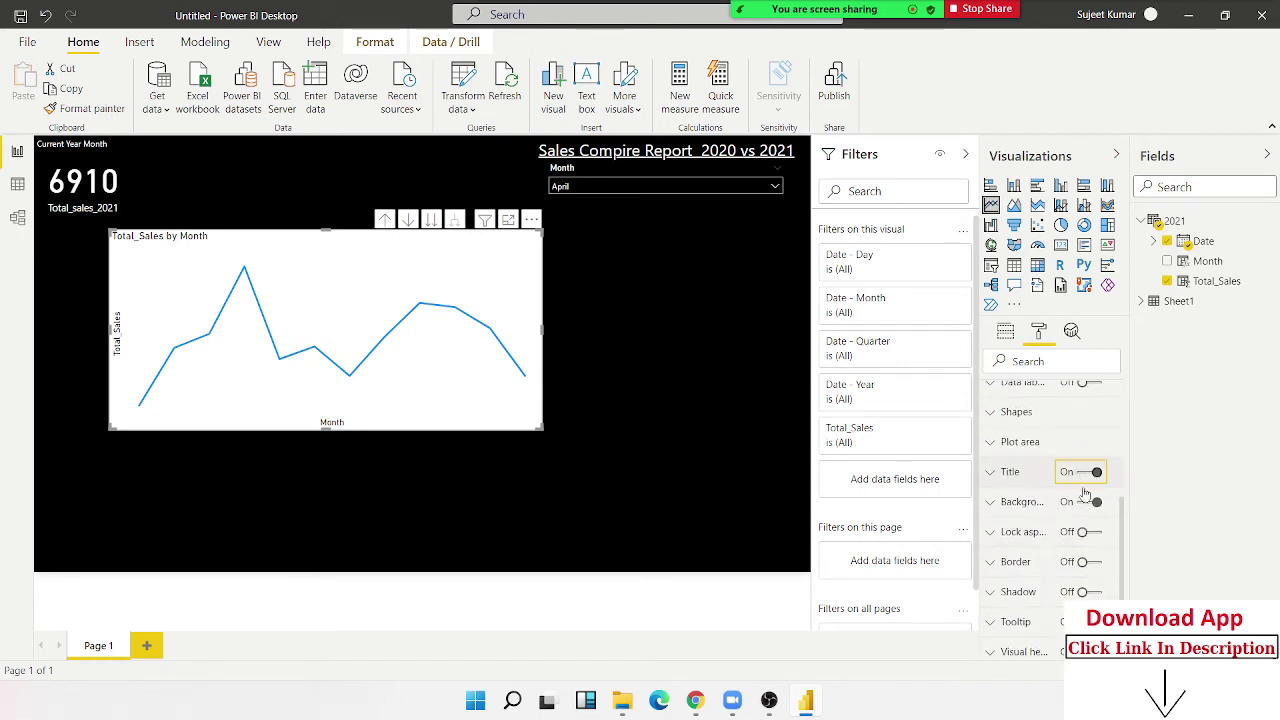
pyautogui.click(1086, 502)
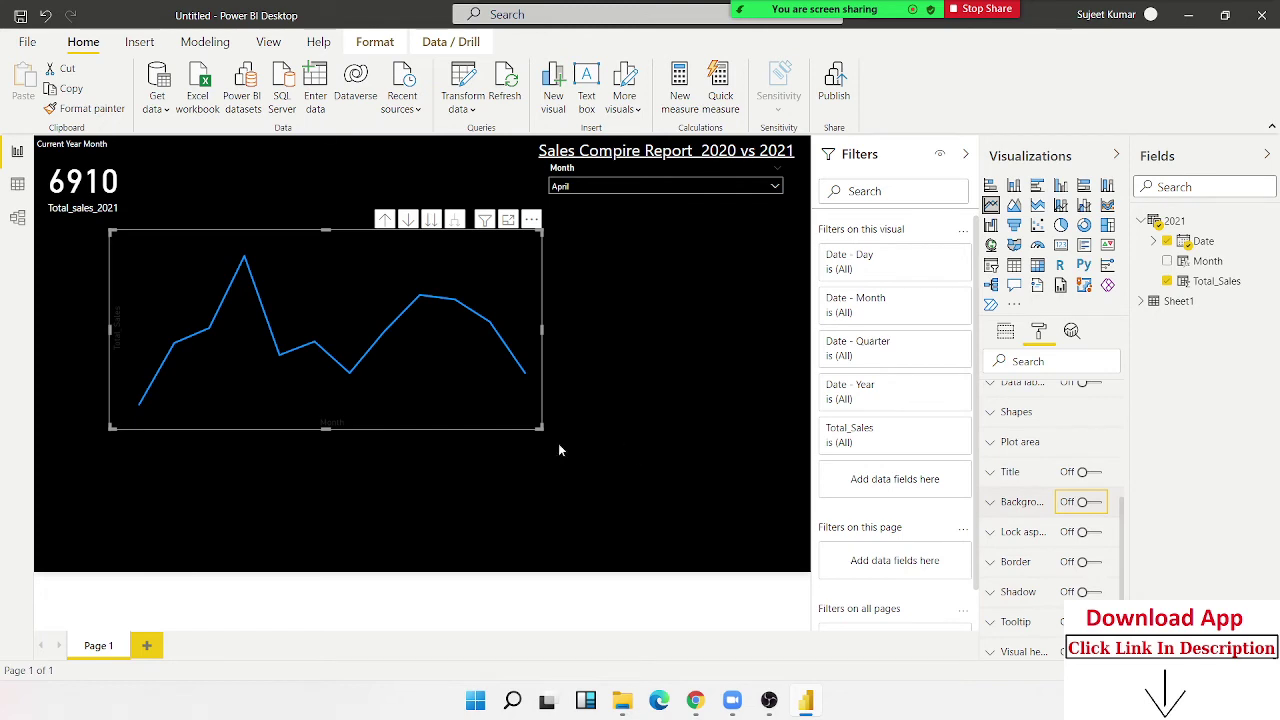
# Shrink the monthly sales line chart and place it beside the 6910 Total_sales_2021 card
pyautogui.moveTo(538, 428); pyautogui.dragTo(305, 298)
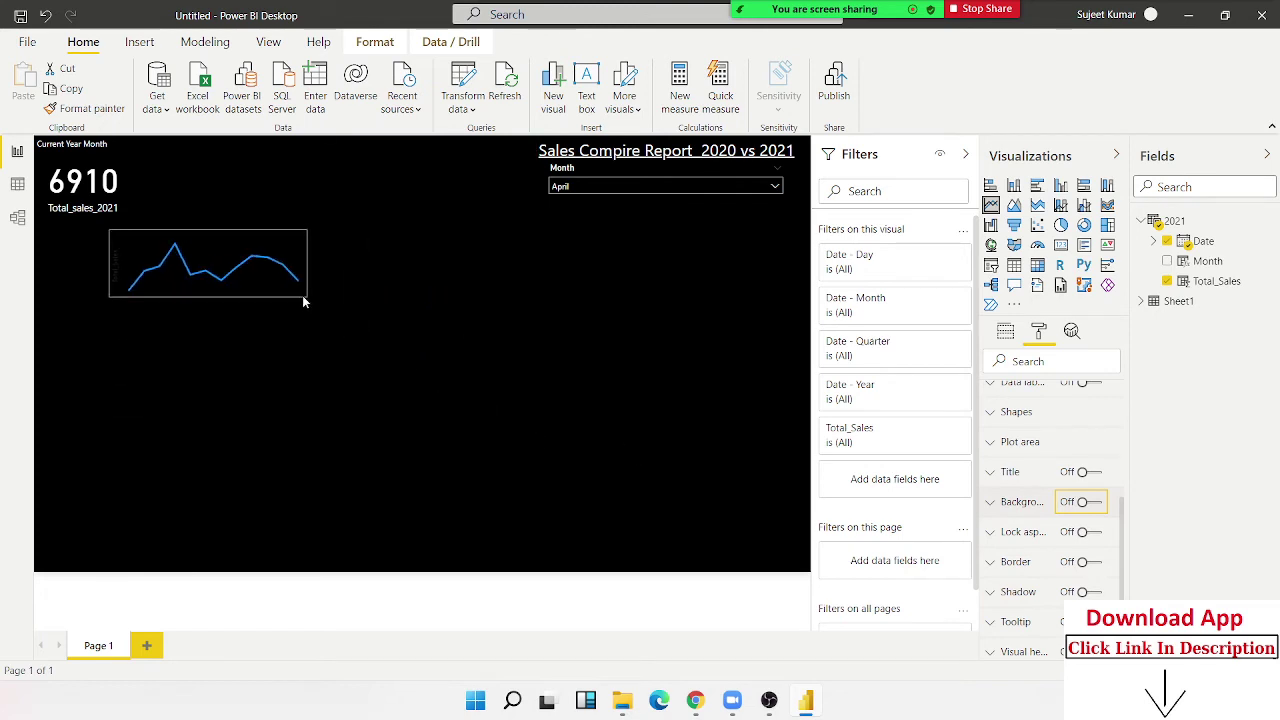
pyautogui.click(300, 319)
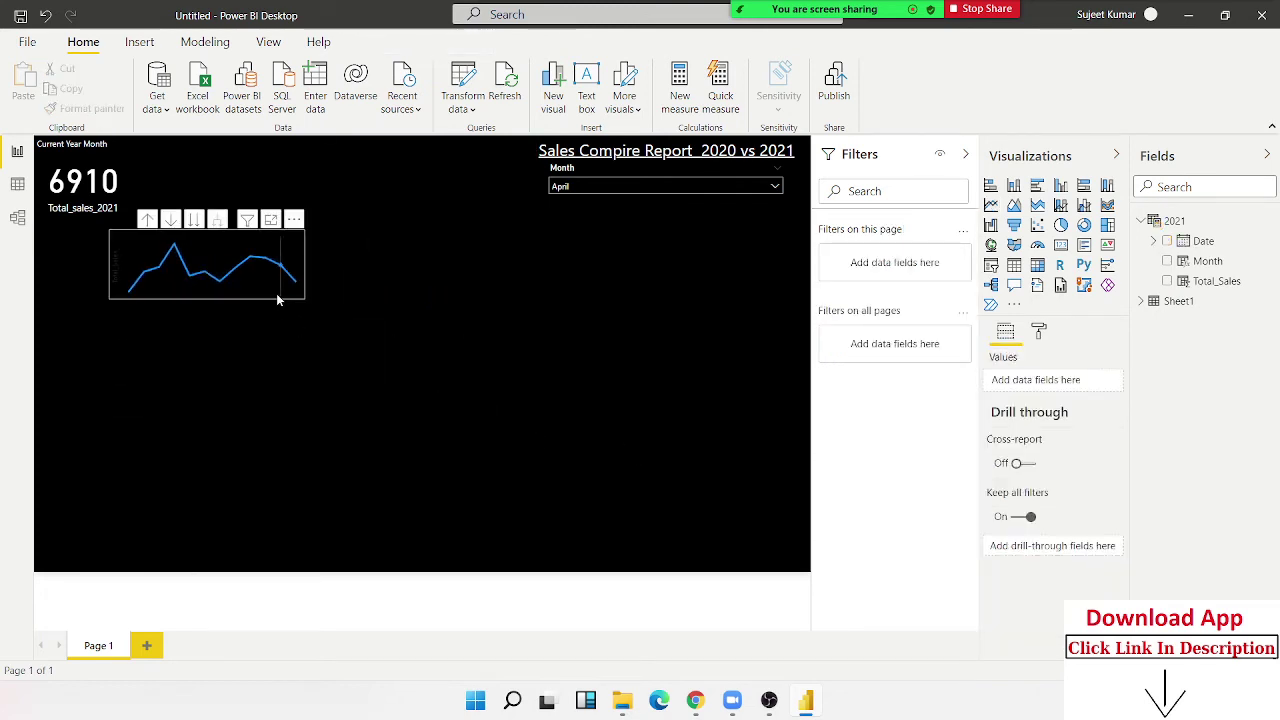
pyautogui.click(255, 297)
pyautogui.moveTo(251, 294); pyautogui.dragTo(258, 216)
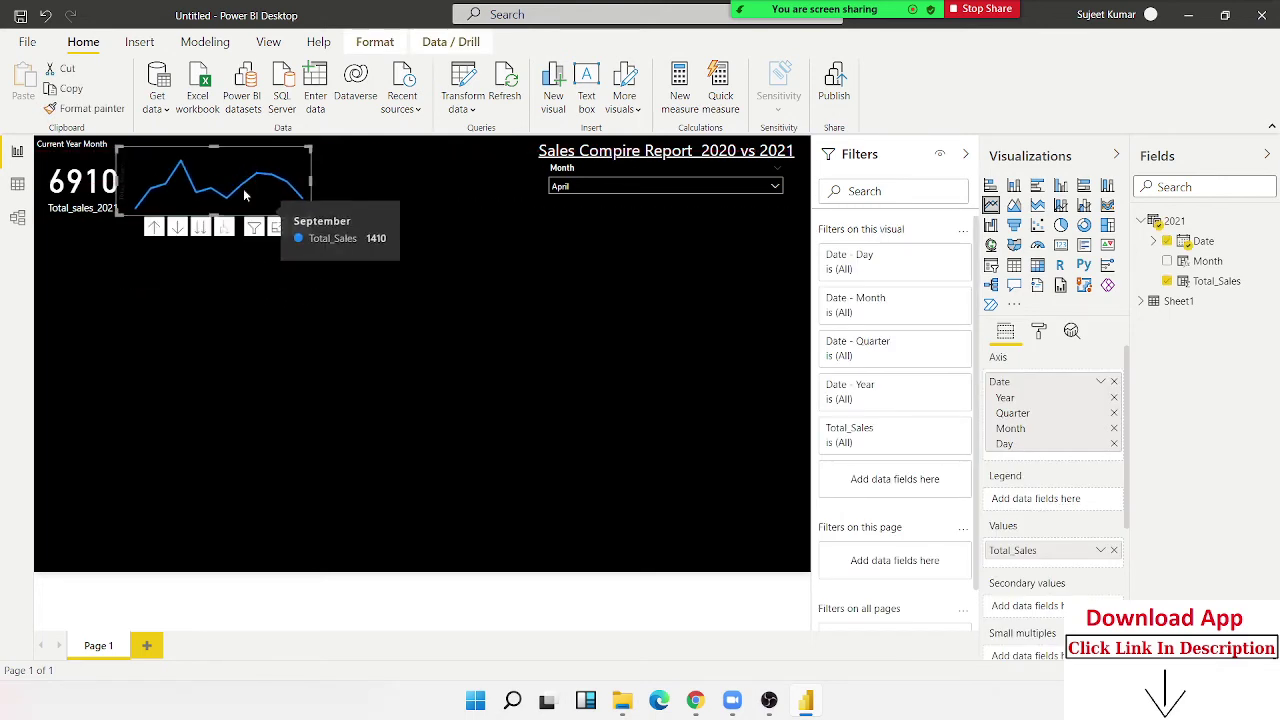
pyautogui.moveTo(311, 146)
pyautogui.mouseDown()
pyautogui.moveTo(250, 187)
pyautogui.moveTo(224, 175)
pyautogui.mouseUp()
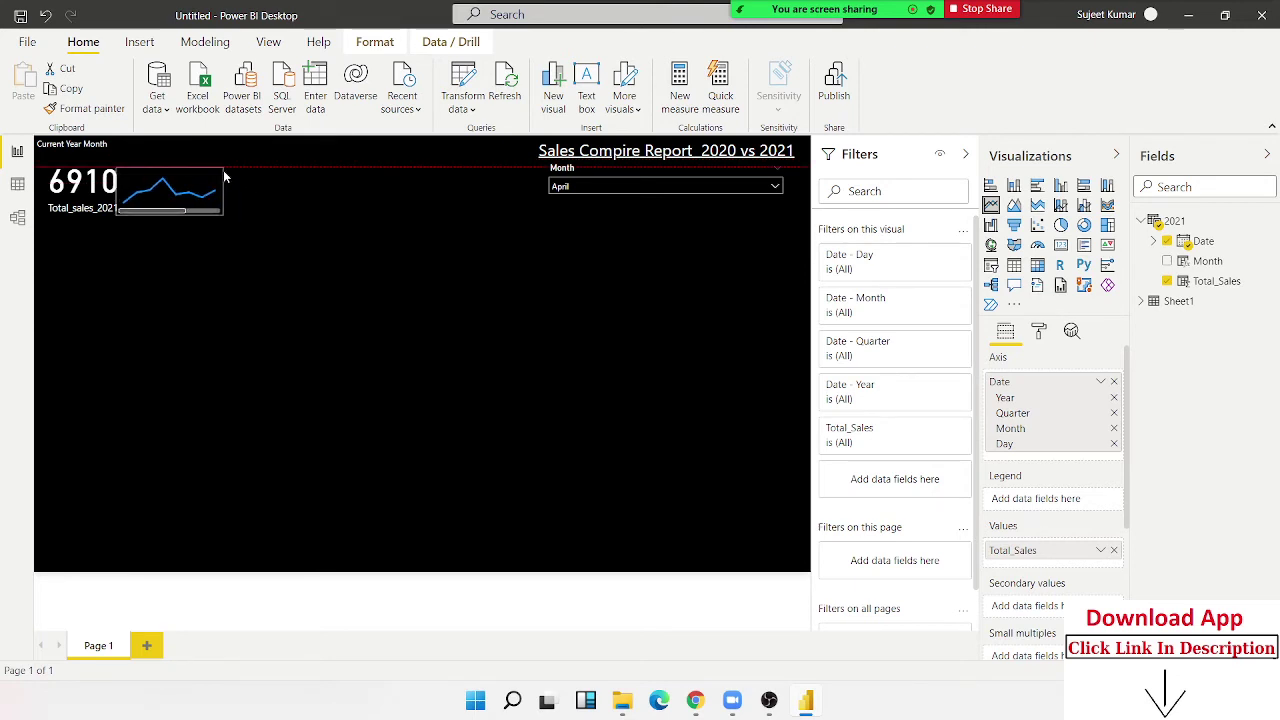
pyautogui.click(247, 274)
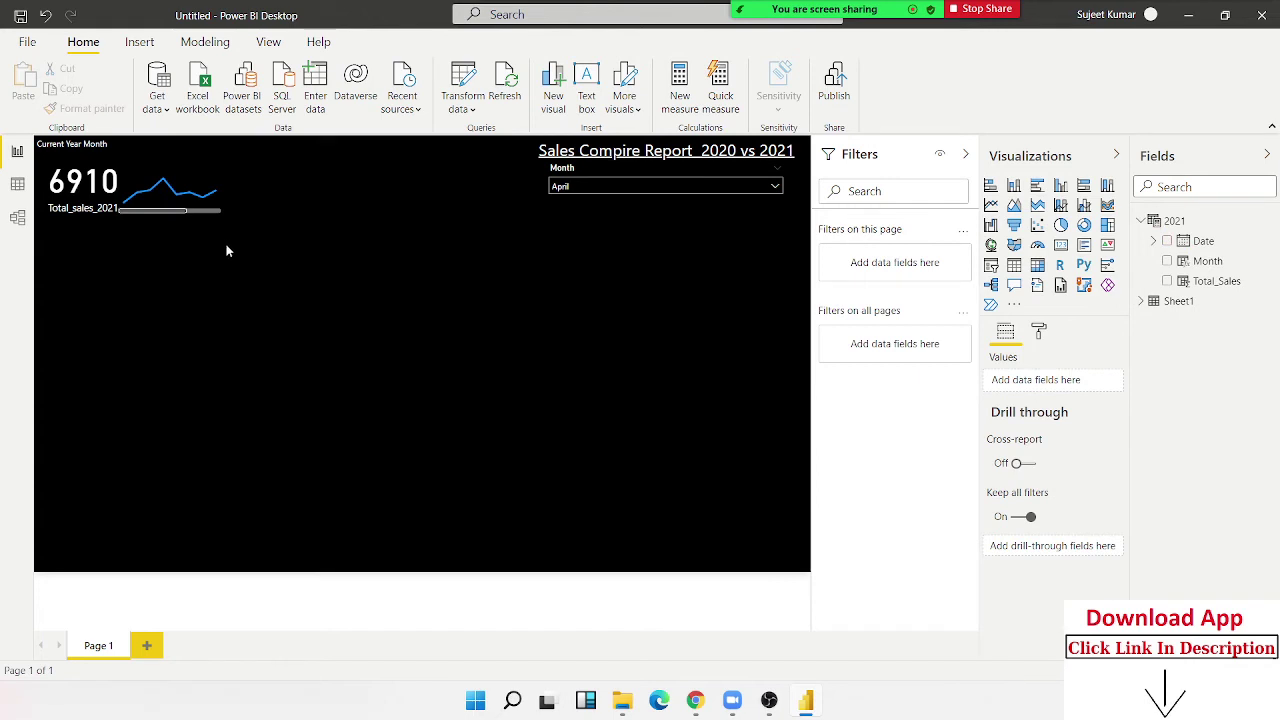
# Widen the Current Year Month label's box above the 6910 card
pyautogui.click(126, 153)
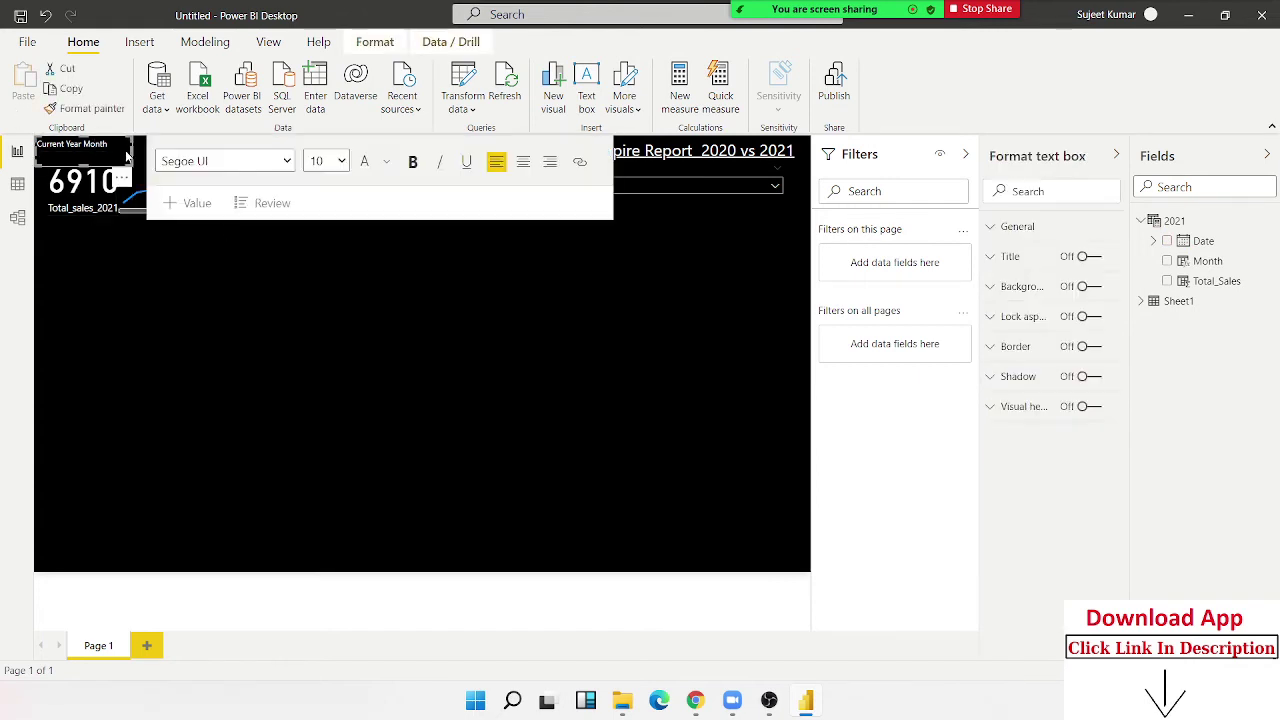
pyautogui.moveTo(131, 151); pyautogui.dragTo(138, 161)
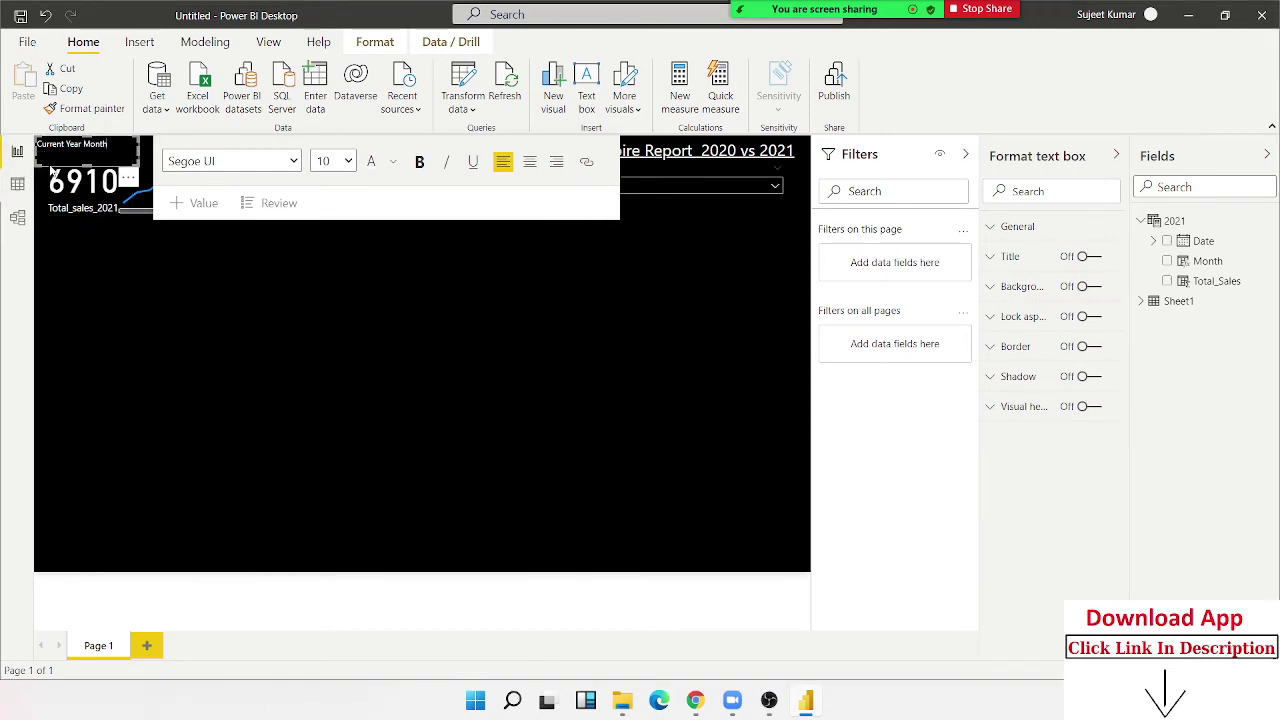
pyautogui.click(54, 176)
pyautogui.click(54, 176)
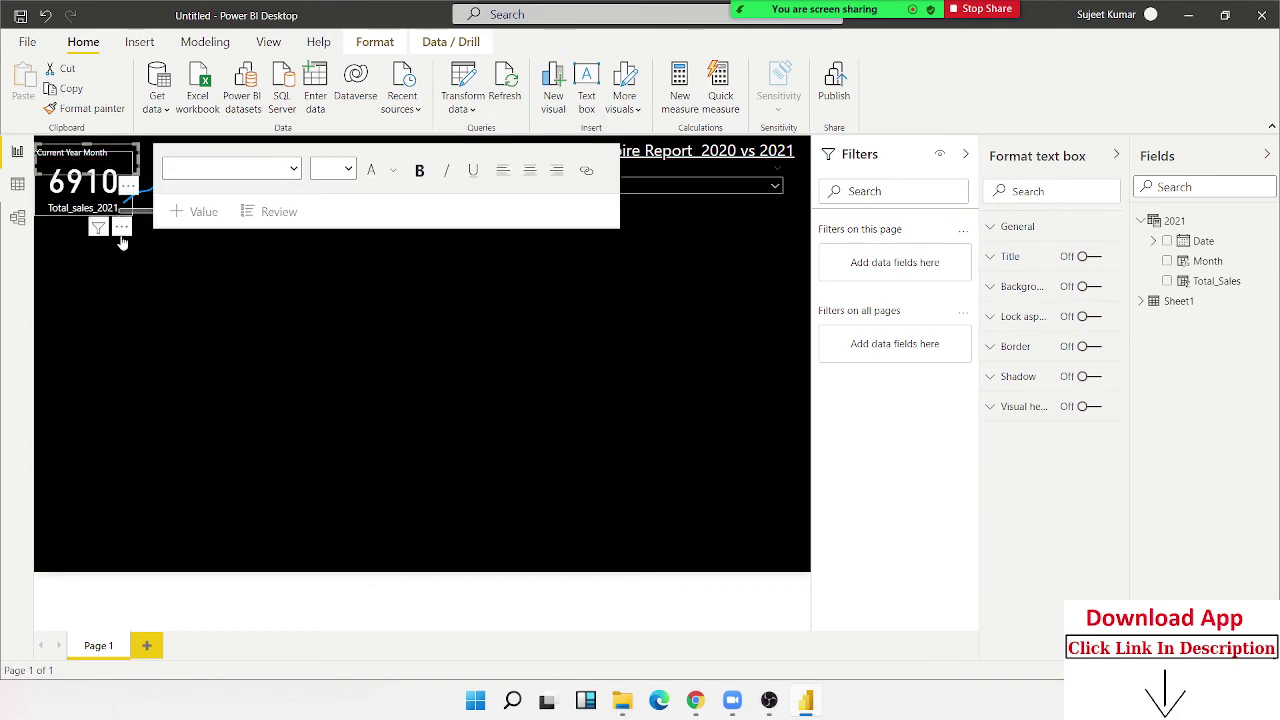
pyautogui.click(158, 298)
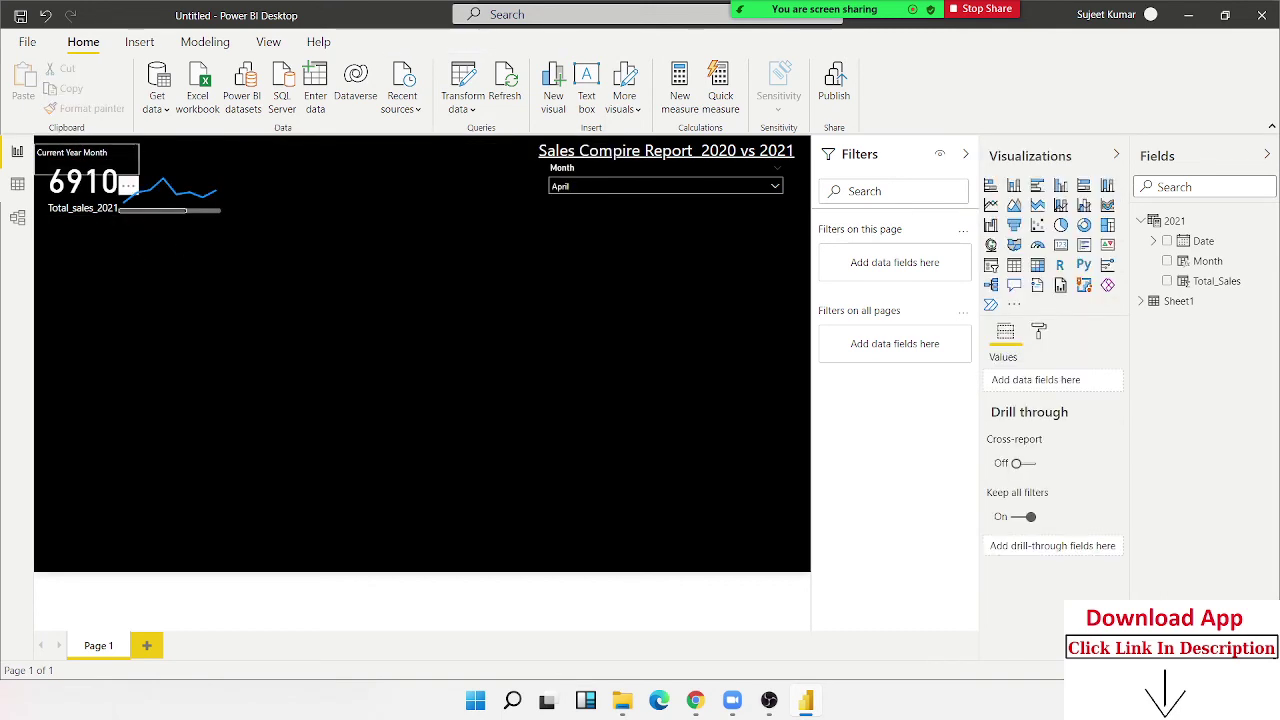
pyautogui.click(137, 156)
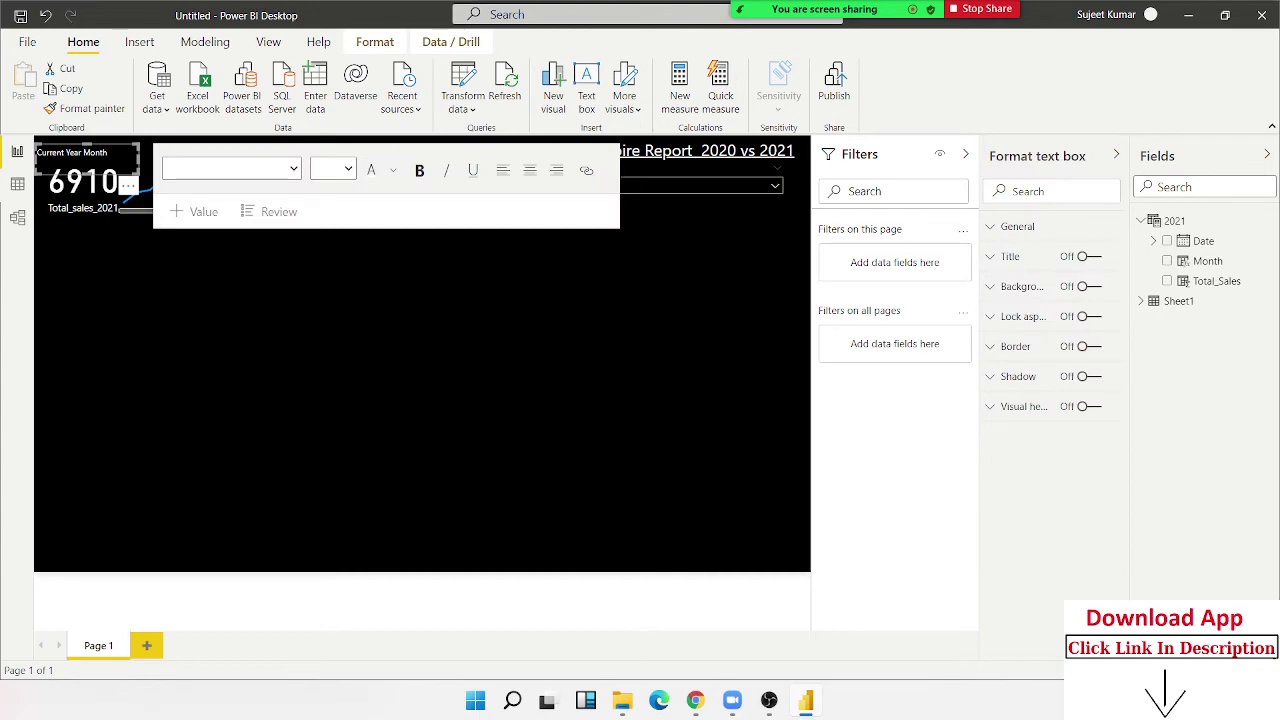
pyautogui.click(121, 140)
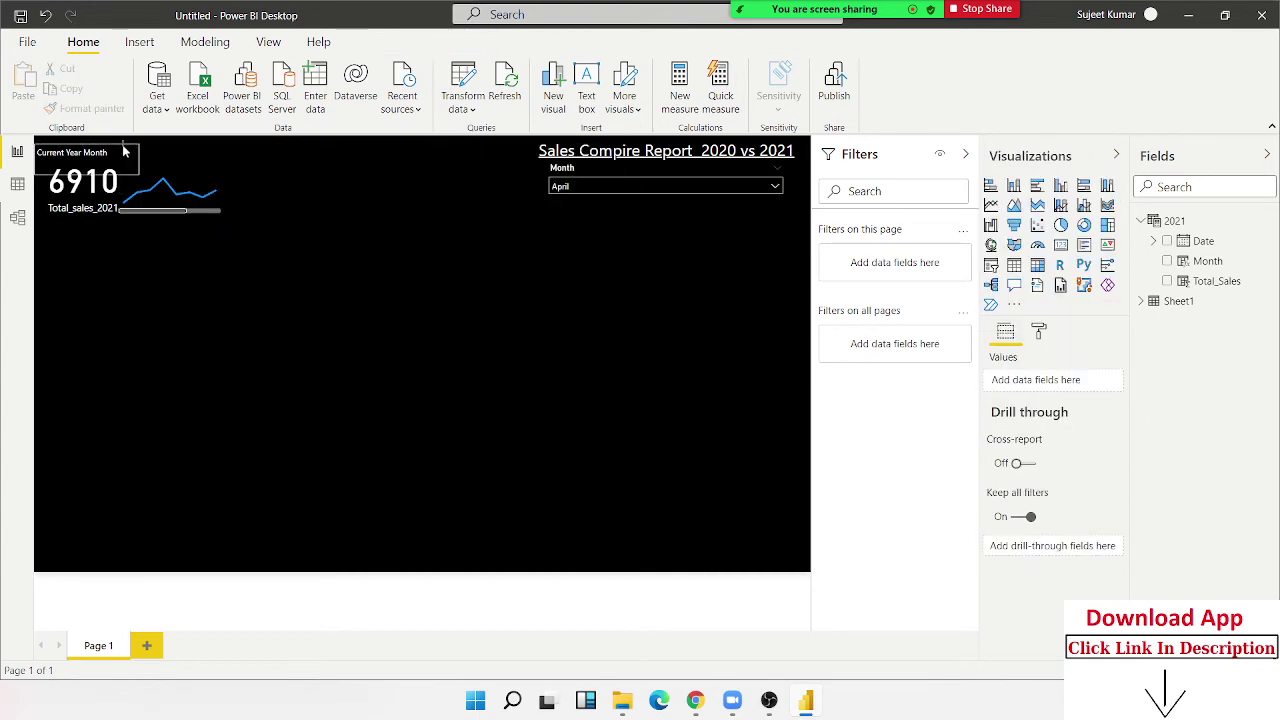
pyautogui.click(197, 161)
pyautogui.click(238, 322)
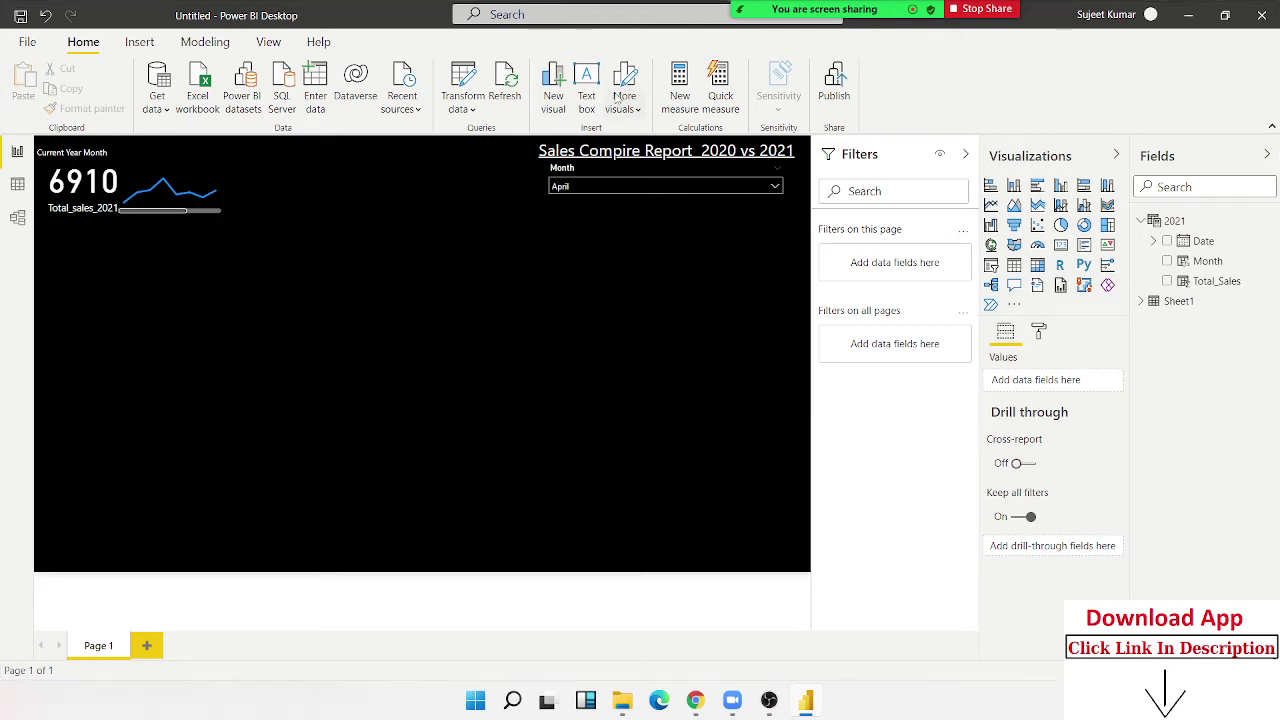
# Insert a Last Year Month text box and resize it near the top of the page
pyautogui.click(590, 104)
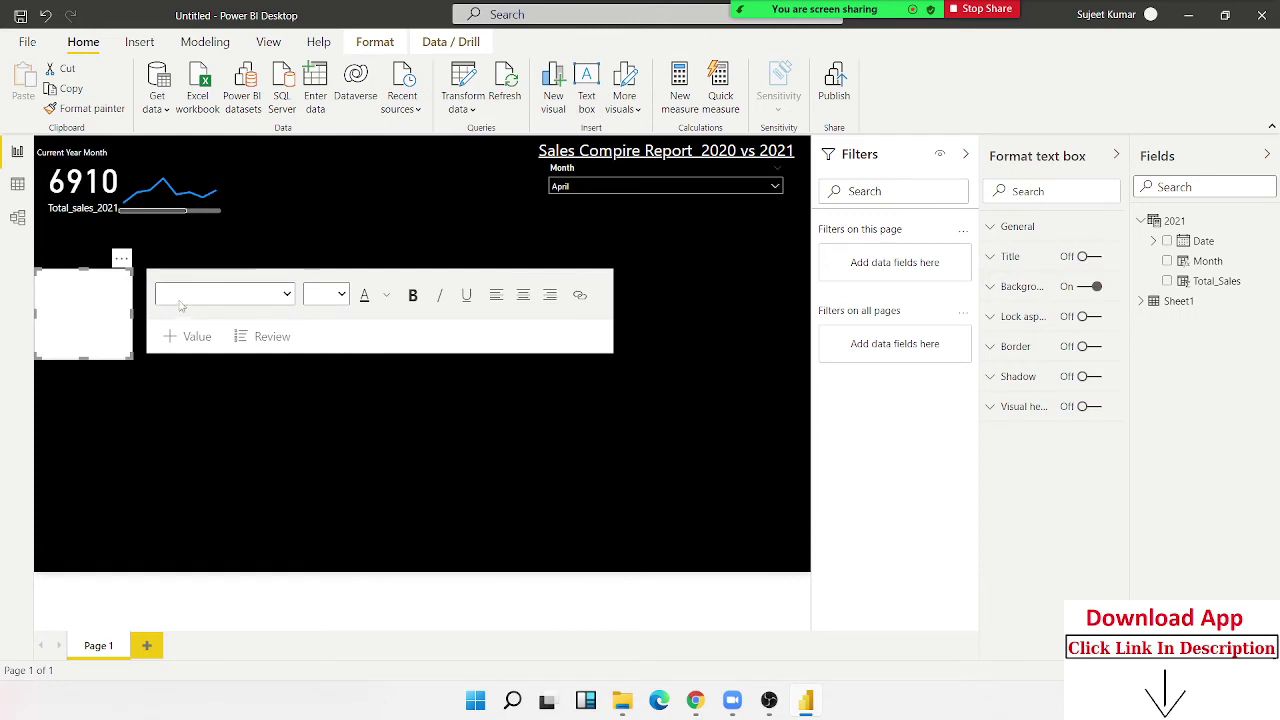
pyautogui.click(59, 304)
pyautogui.write('Last Y')
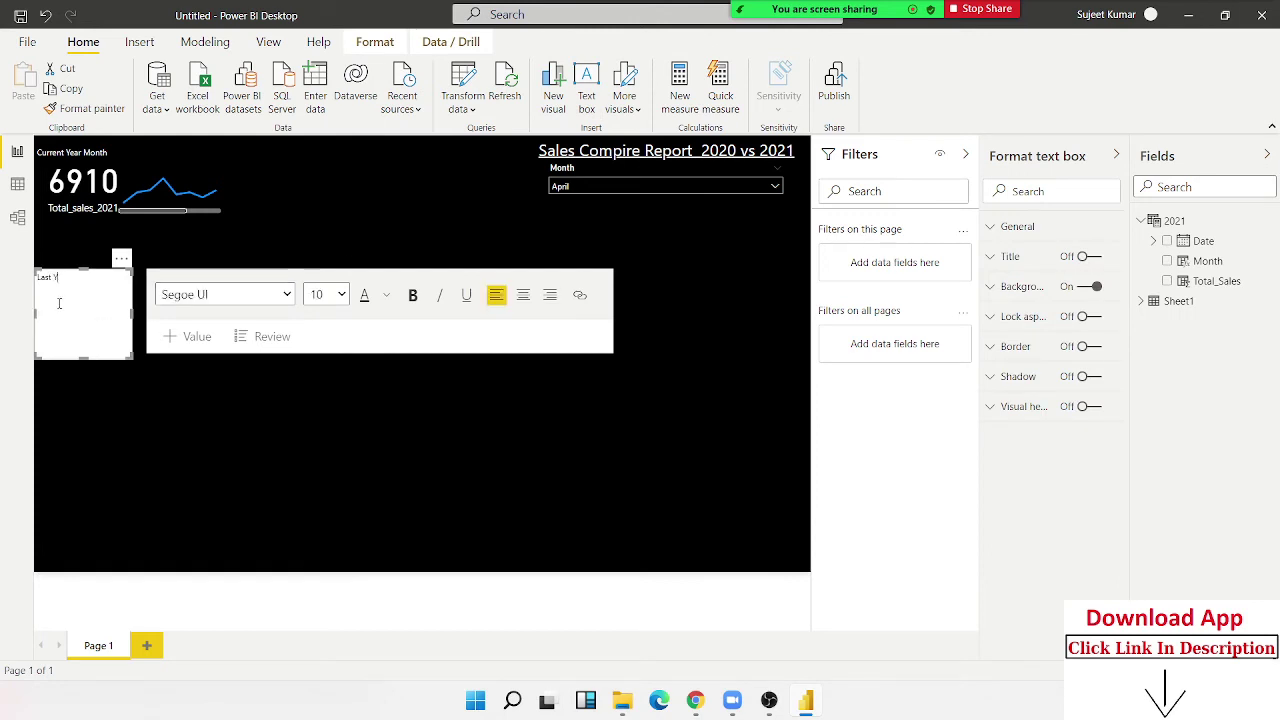
pyautogui.write('ear Month')
pyautogui.moveTo(127, 355)
pyautogui.mouseDown()
pyautogui.moveTo(115, 303)
pyautogui.moveTo(303, 167)
pyautogui.mouseUp()
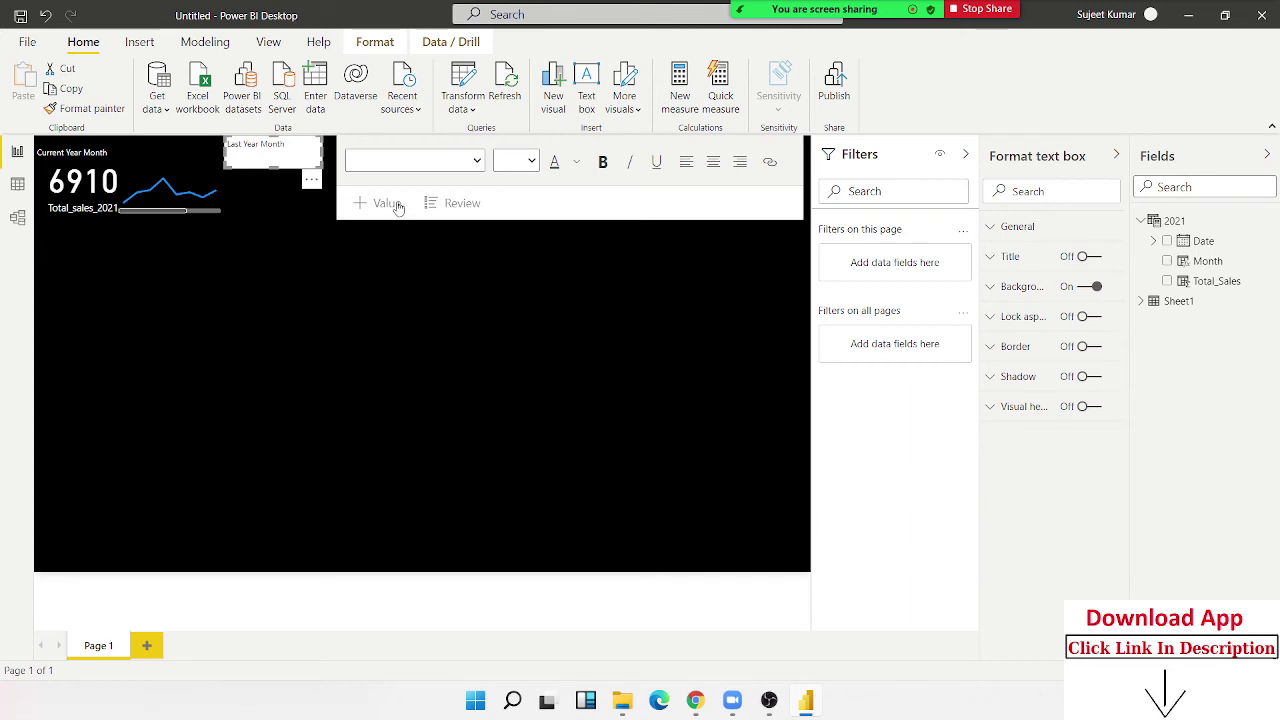
# Make the Last Year Month text white and turn off the label's background
pyautogui.click(288, 146)
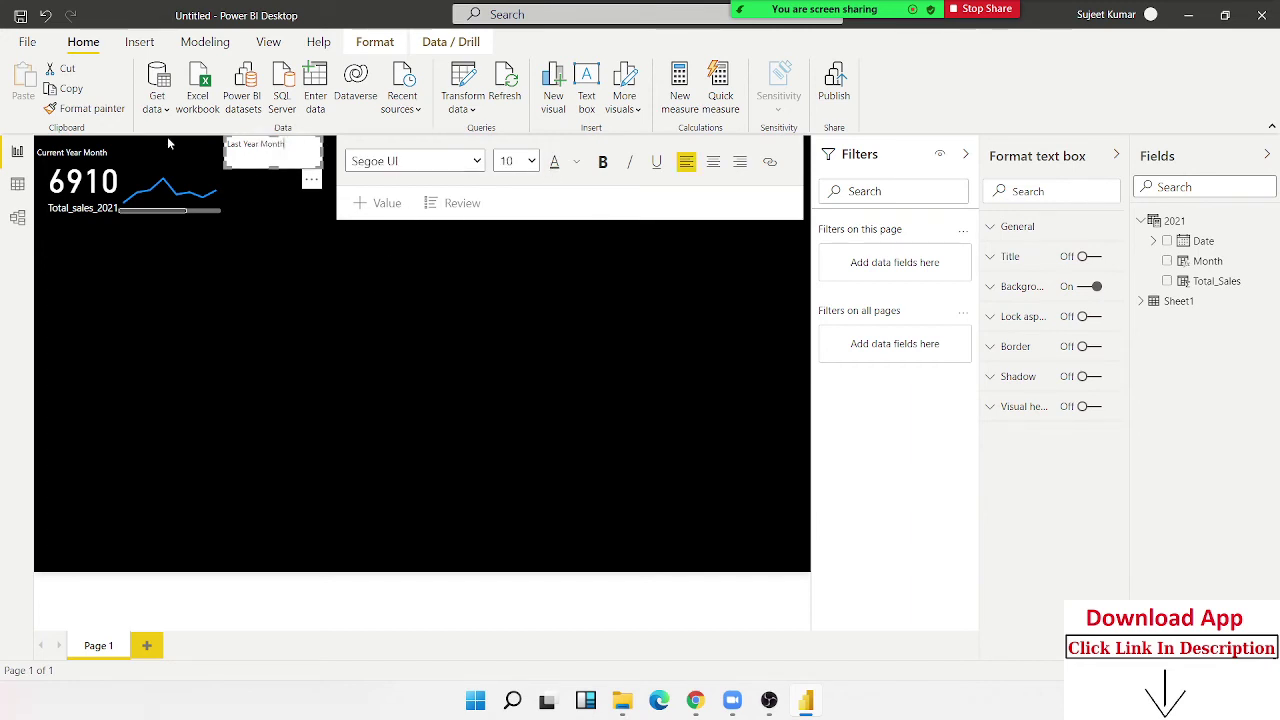
pyautogui.moveTo(286, 145); pyautogui.dragTo(224, 145)
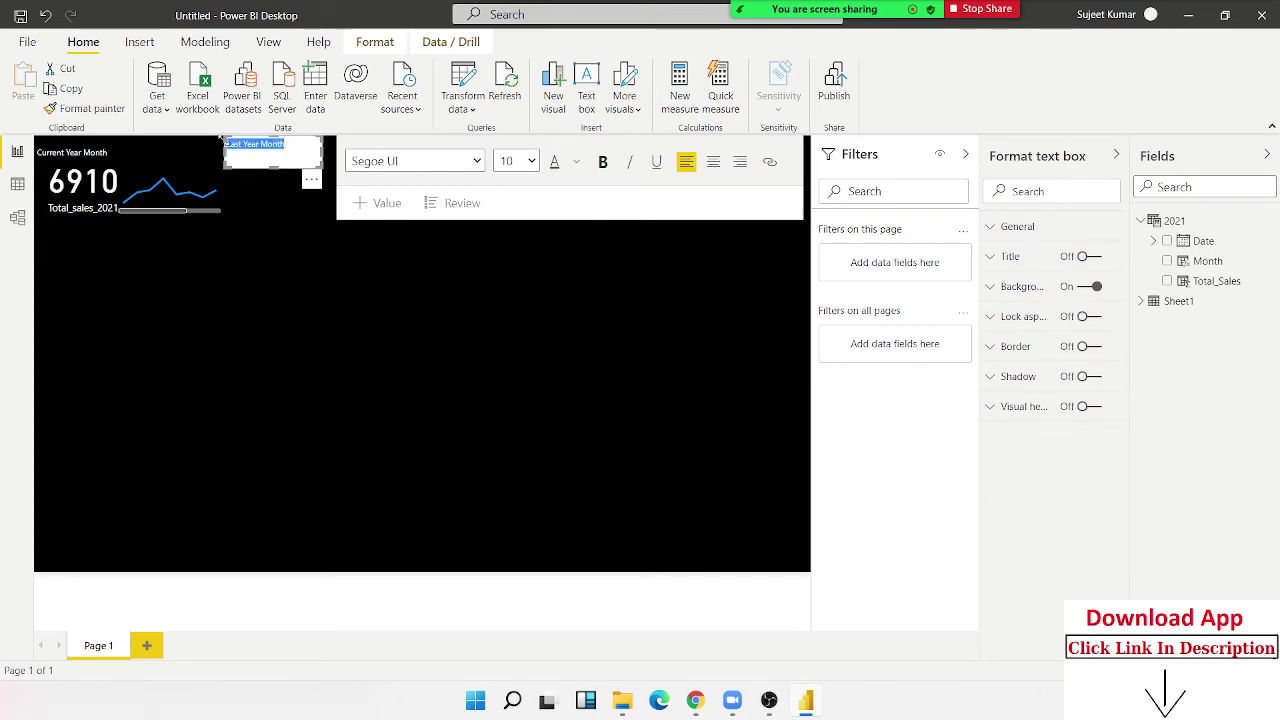
pyautogui.click(576, 162)
pyautogui.click(594, 219)
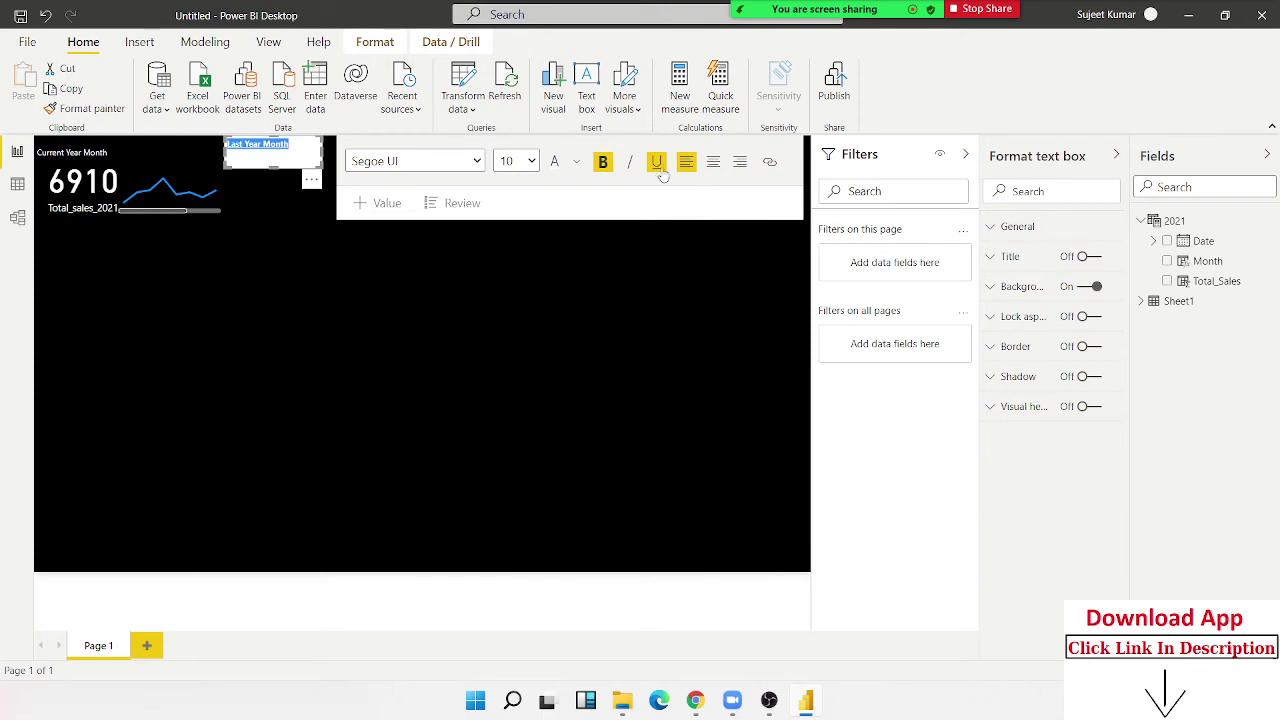
pyautogui.click(1085, 291)
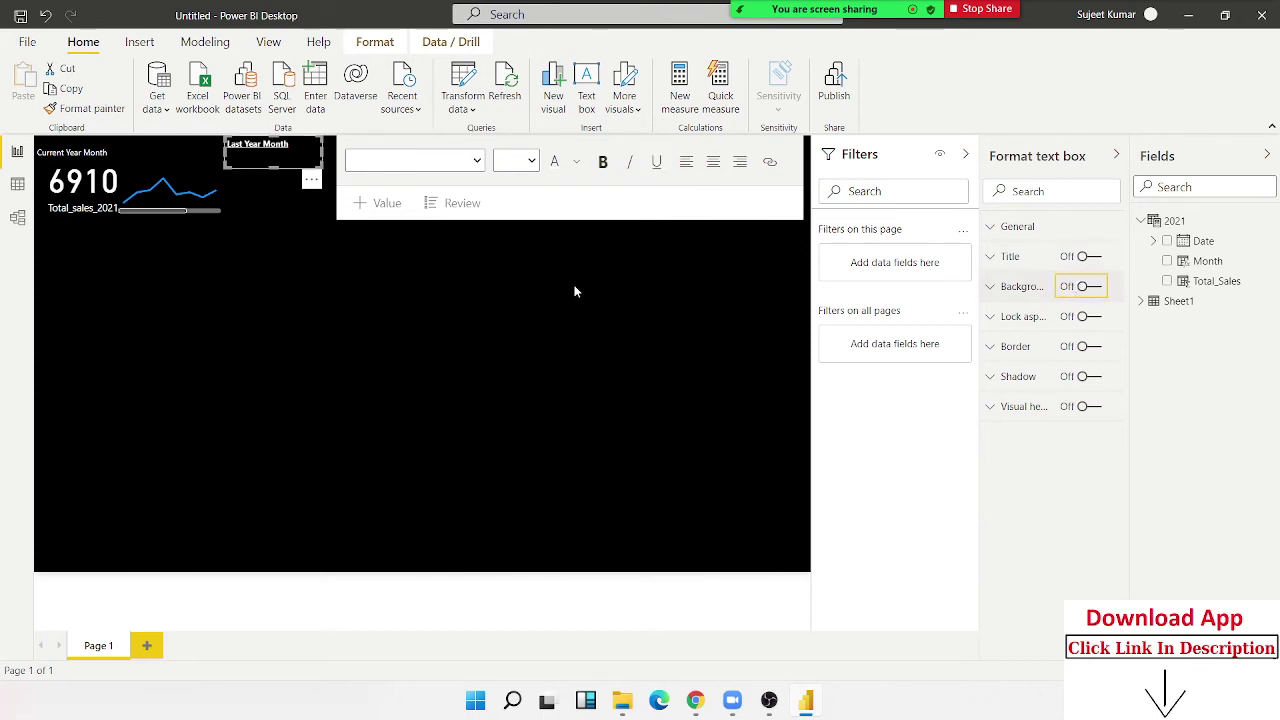
pyautogui.click(288, 259)
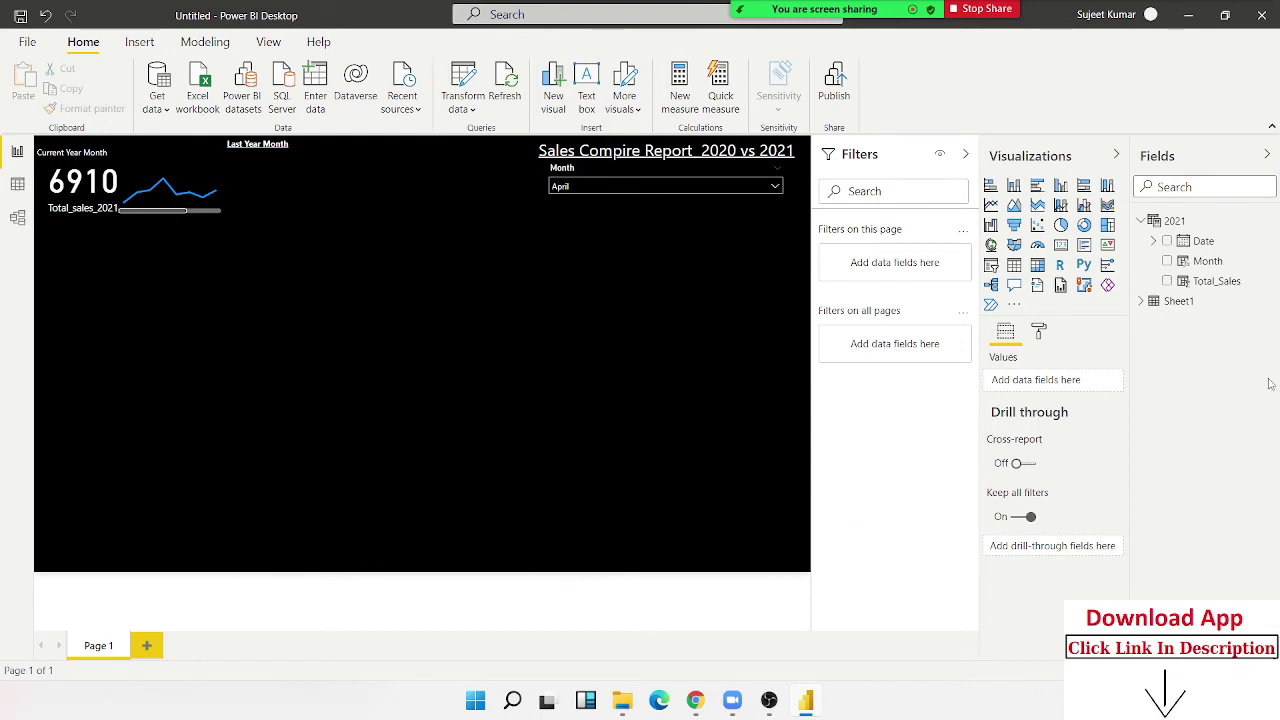
# In Data view, copy the 2021 table and collapse the Sheet1 field list
pyautogui.click(18, 186)
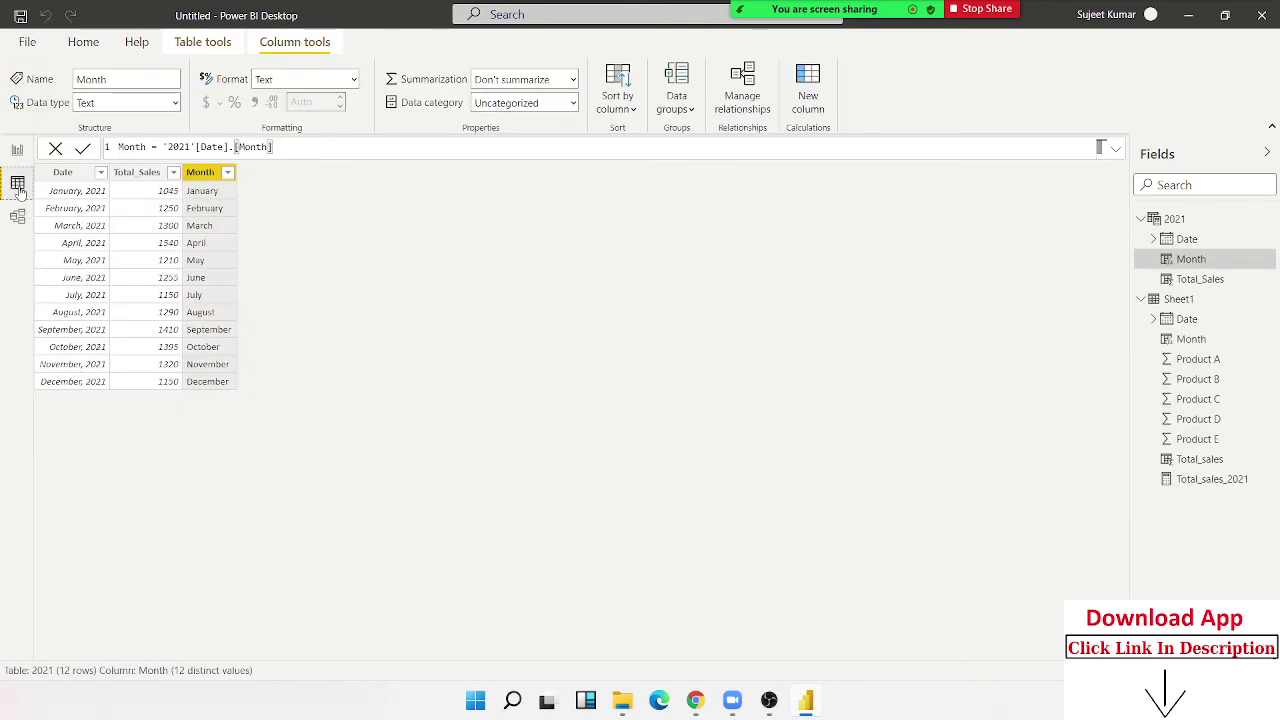
pyautogui.click(1170, 222)
pyautogui.rightClick(1169, 226)
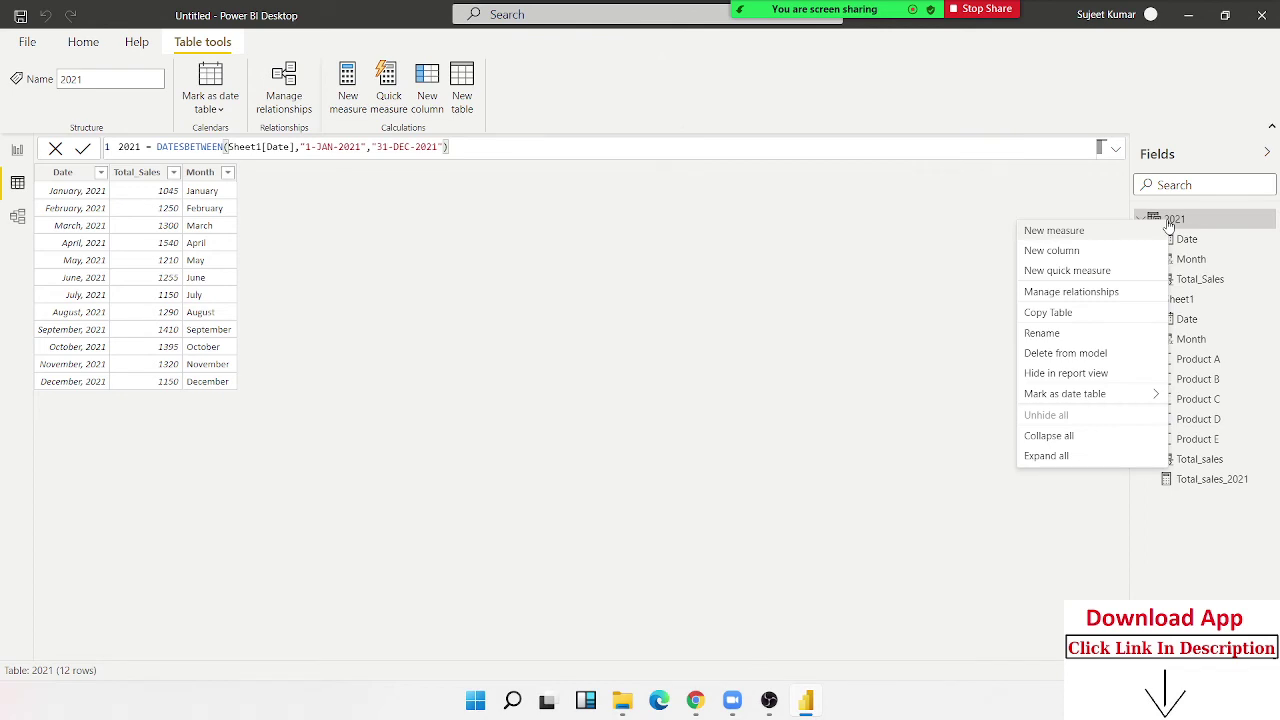
pyautogui.click(1062, 313)
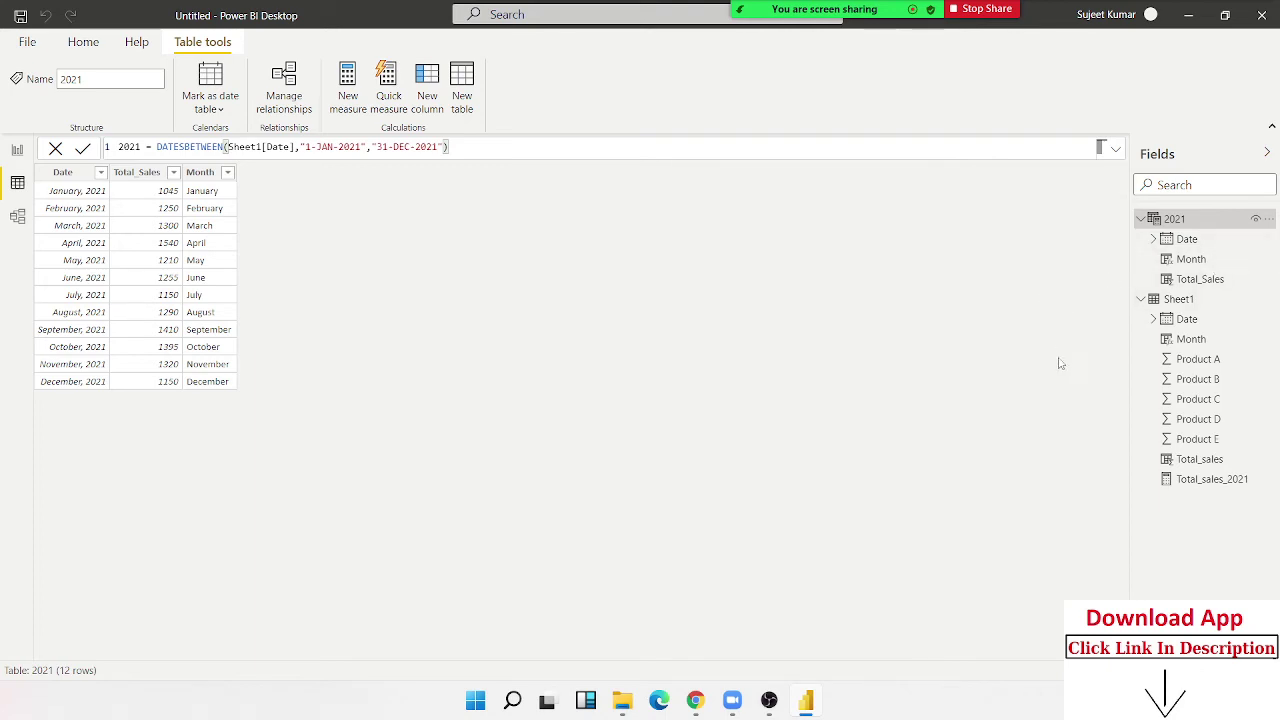
pyautogui.click(1142, 301)
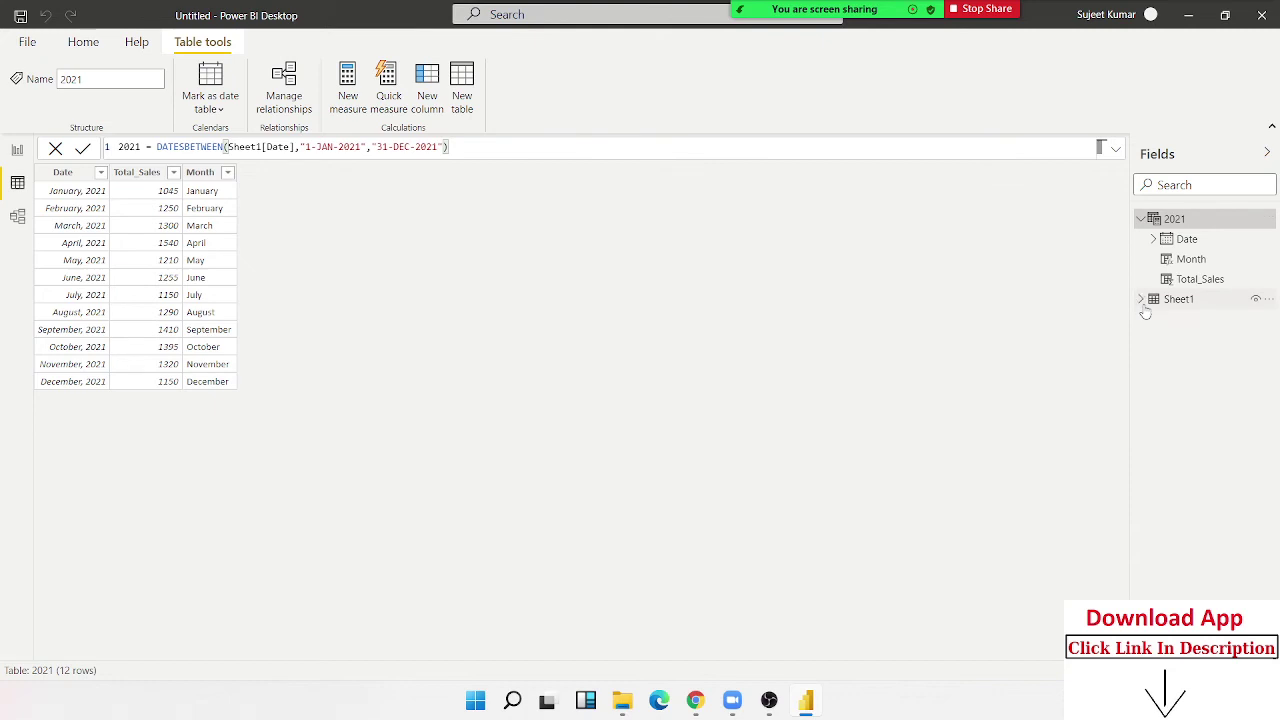
pyautogui.rightClick(1188, 228)
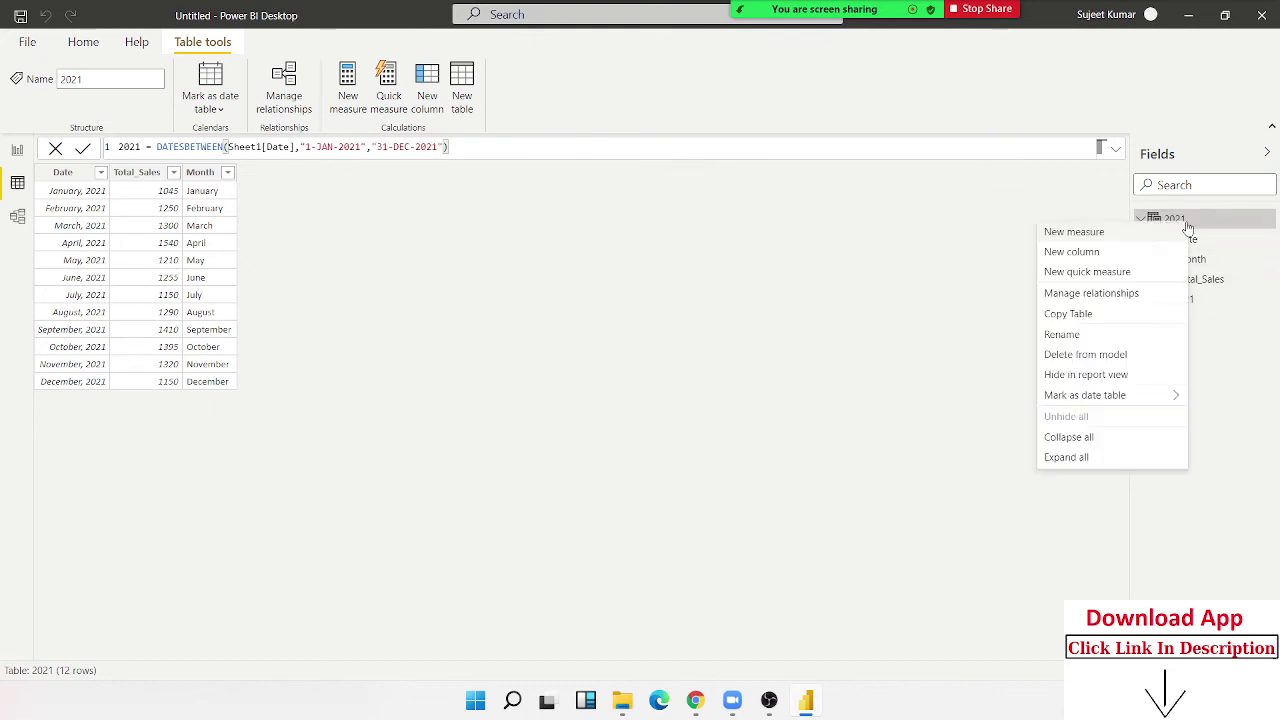
pyautogui.click(1128, 316)
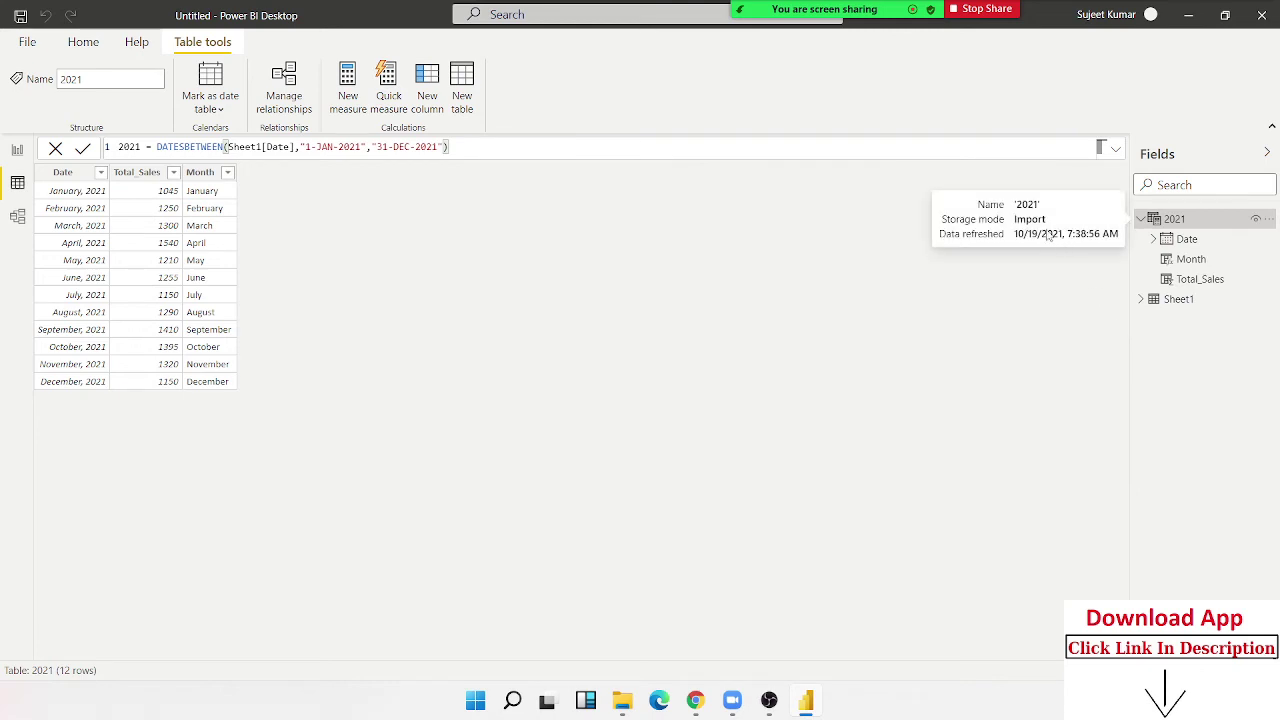
pyautogui.click(1268, 222)
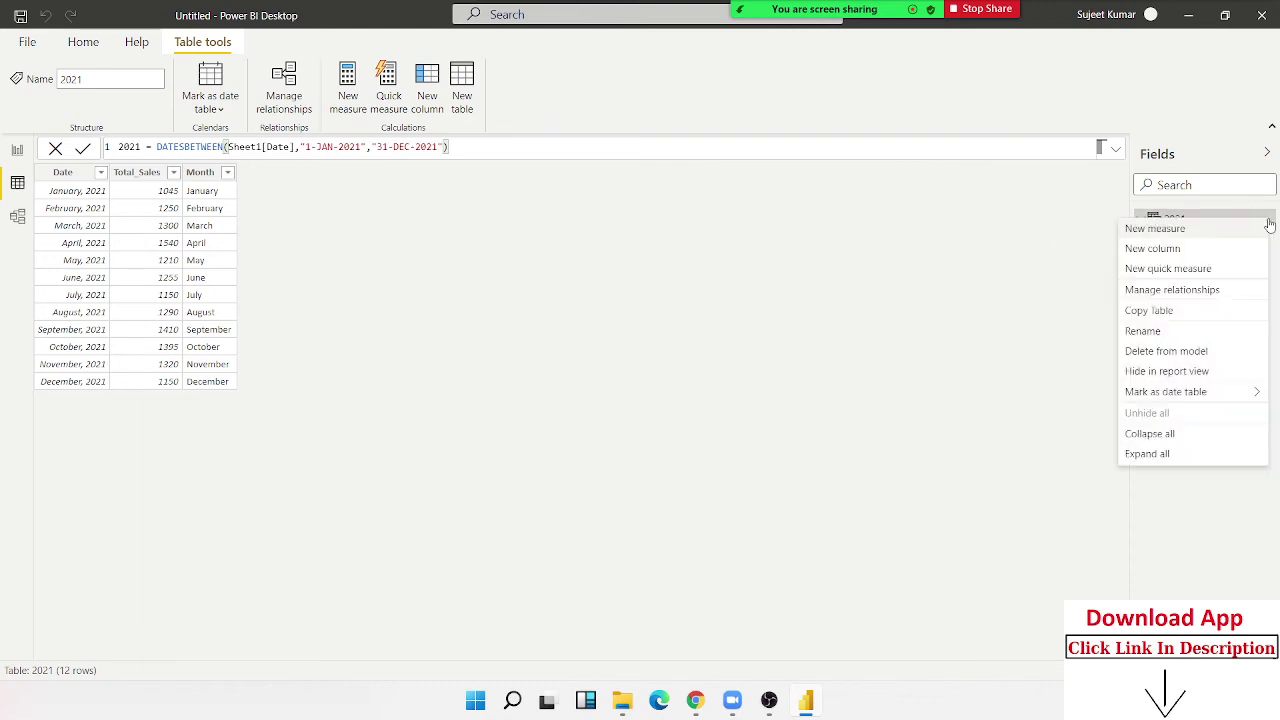
pyautogui.click(1183, 316)
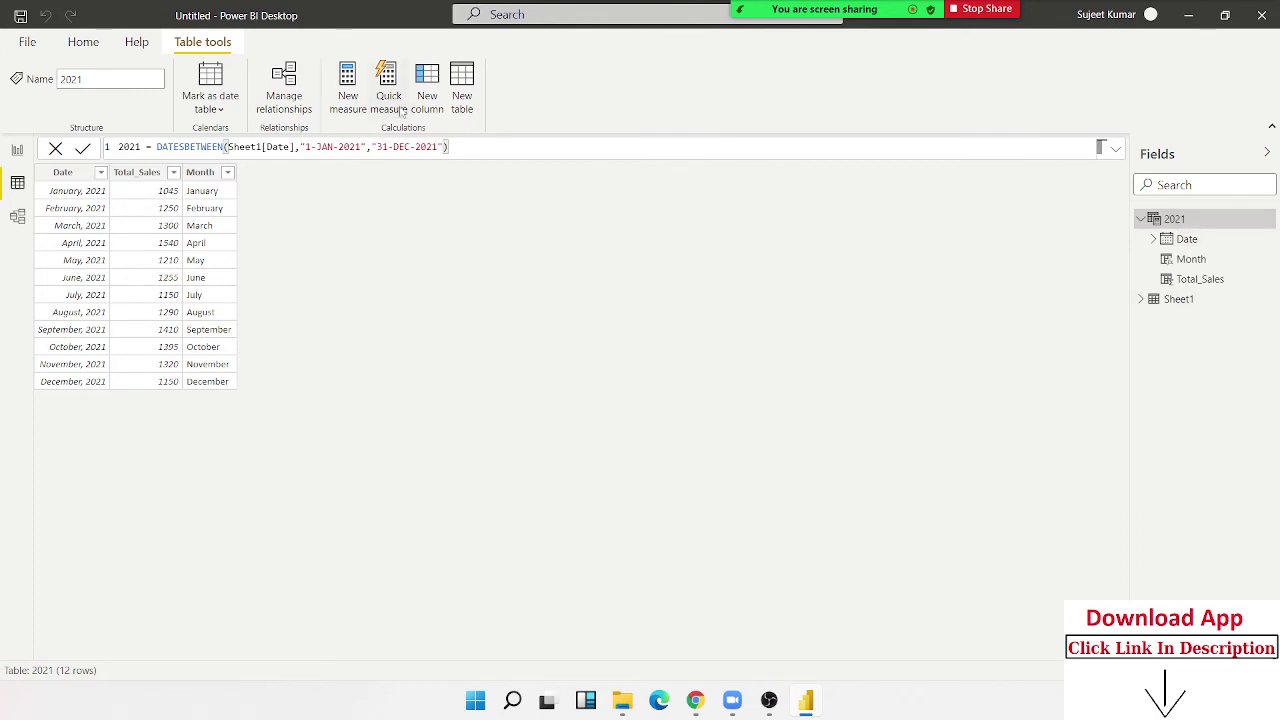
# Start a new table formula 2020 = DATESBETWEEN with Sheet1[Date] as the dates argument
pyautogui.click(464, 108)
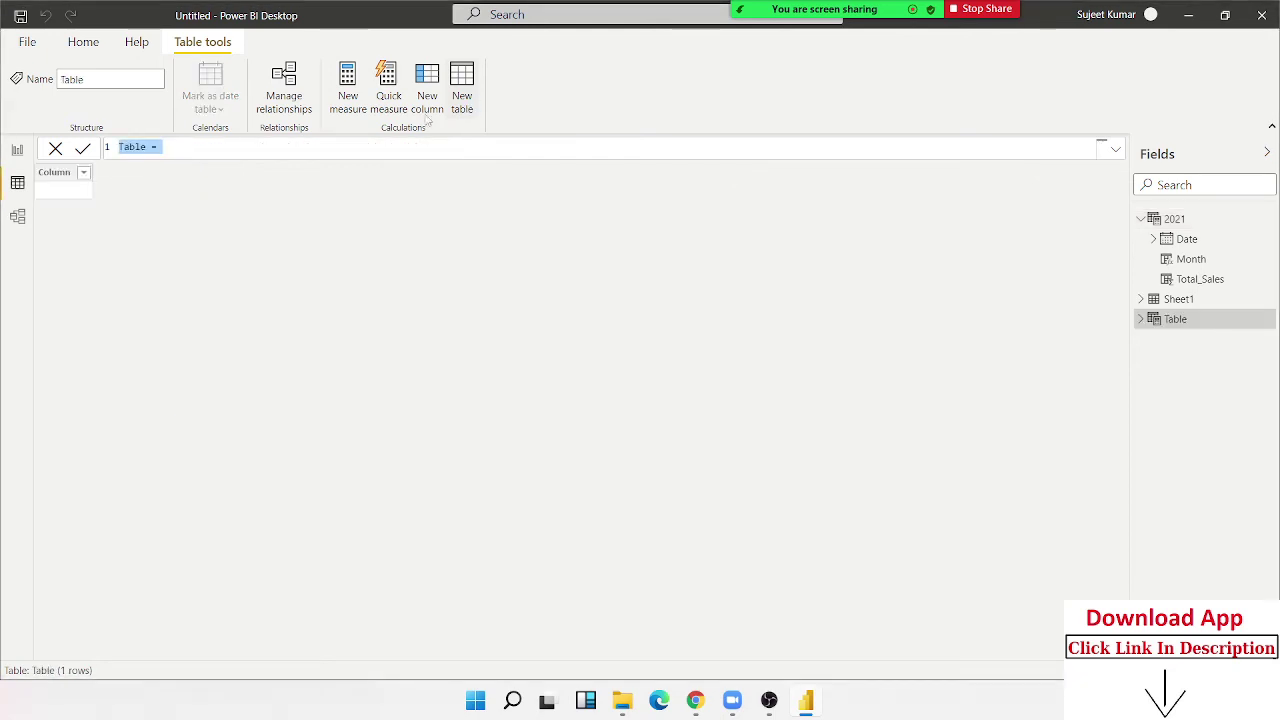
pyautogui.doubleClick(132, 147)
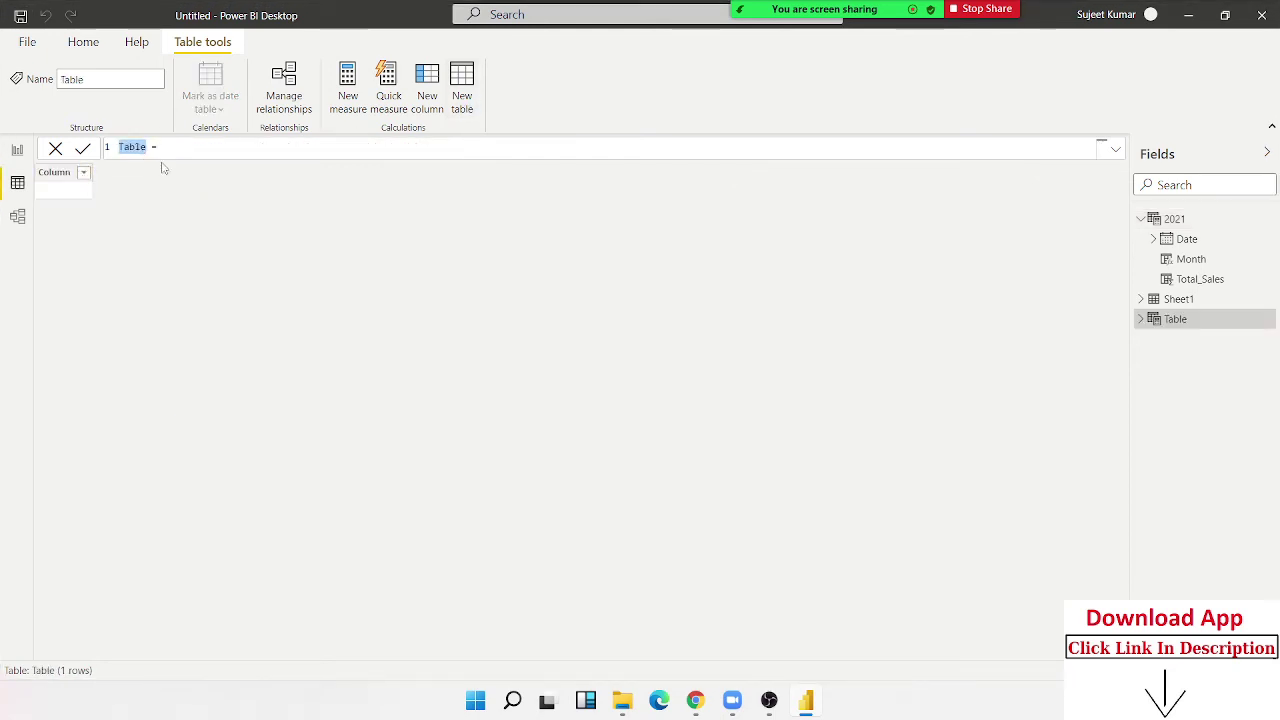
pyautogui.write('202')
pyautogui.write('0 = ')
pyautogui.write('date')
pyautogui.press('Down')
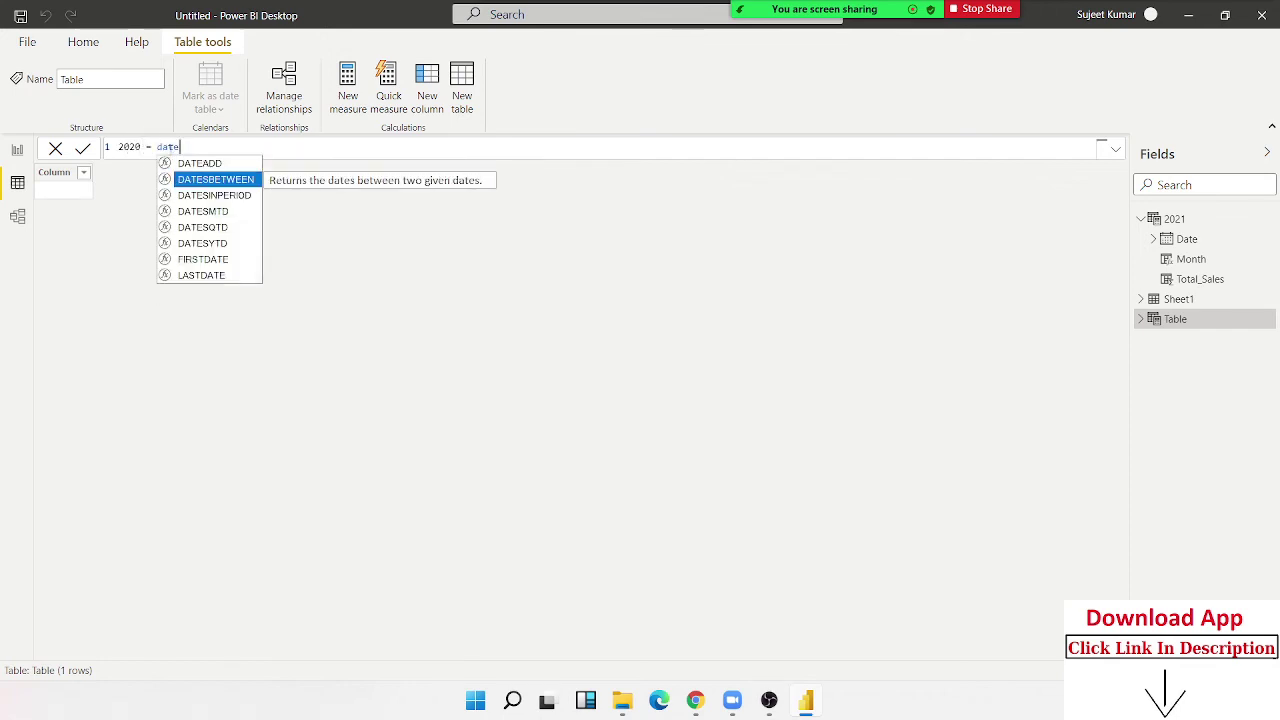
pyautogui.press('Tab')
pyautogui.press('Down')
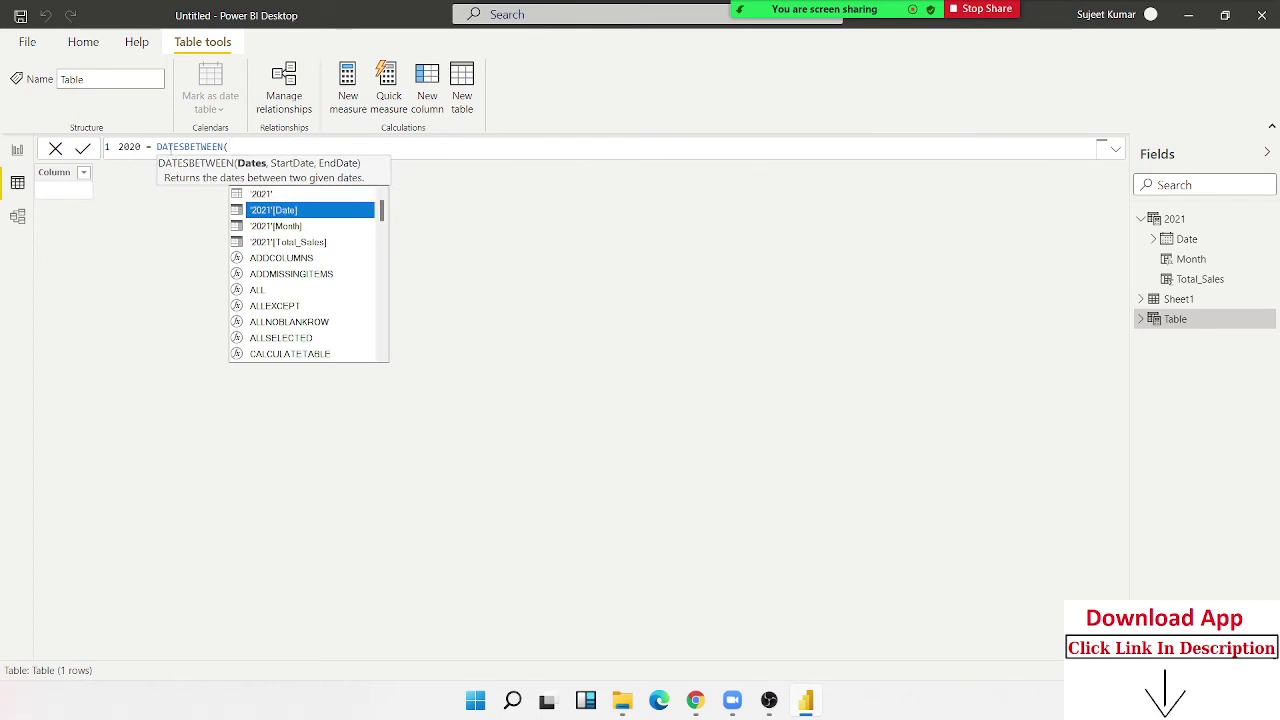
pyautogui.press('Down')
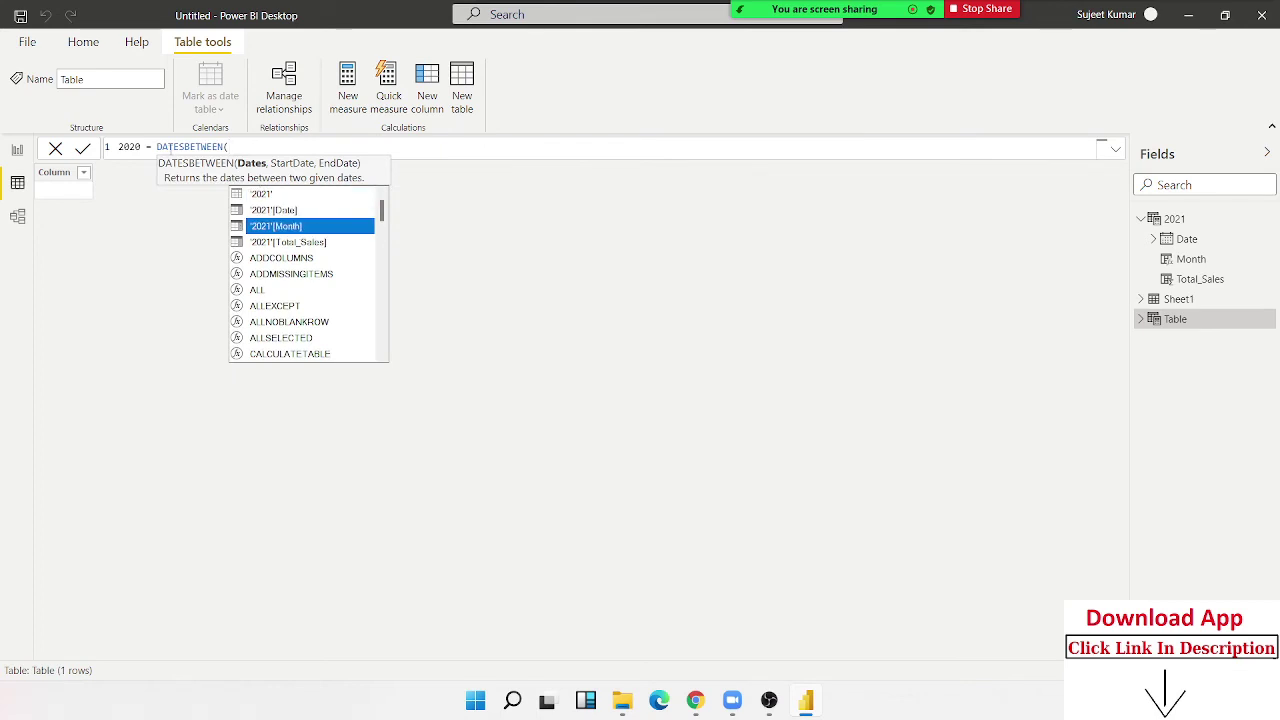
pyautogui.press('Up')
pyautogui.press('Up')
pyautogui.press('Down')
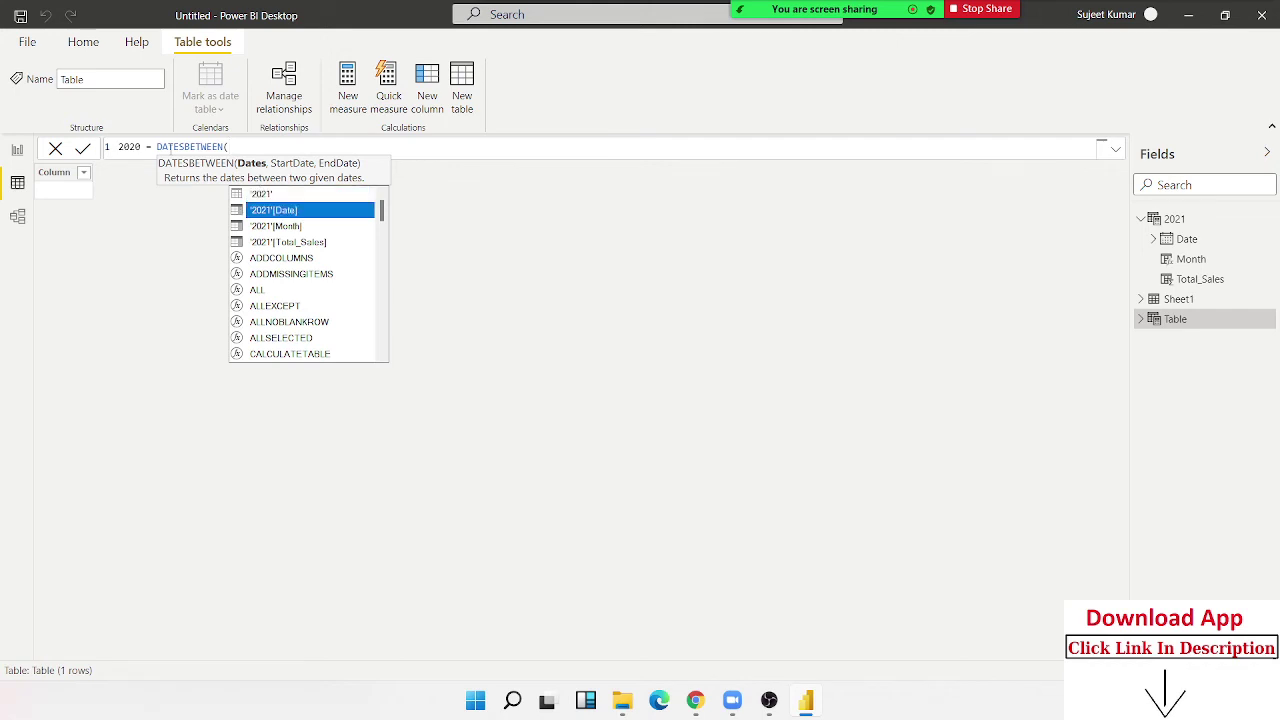
pyautogui.press('Down')
pyautogui.press('Down')
pyautogui.press('Down')
pyautogui.write('s')
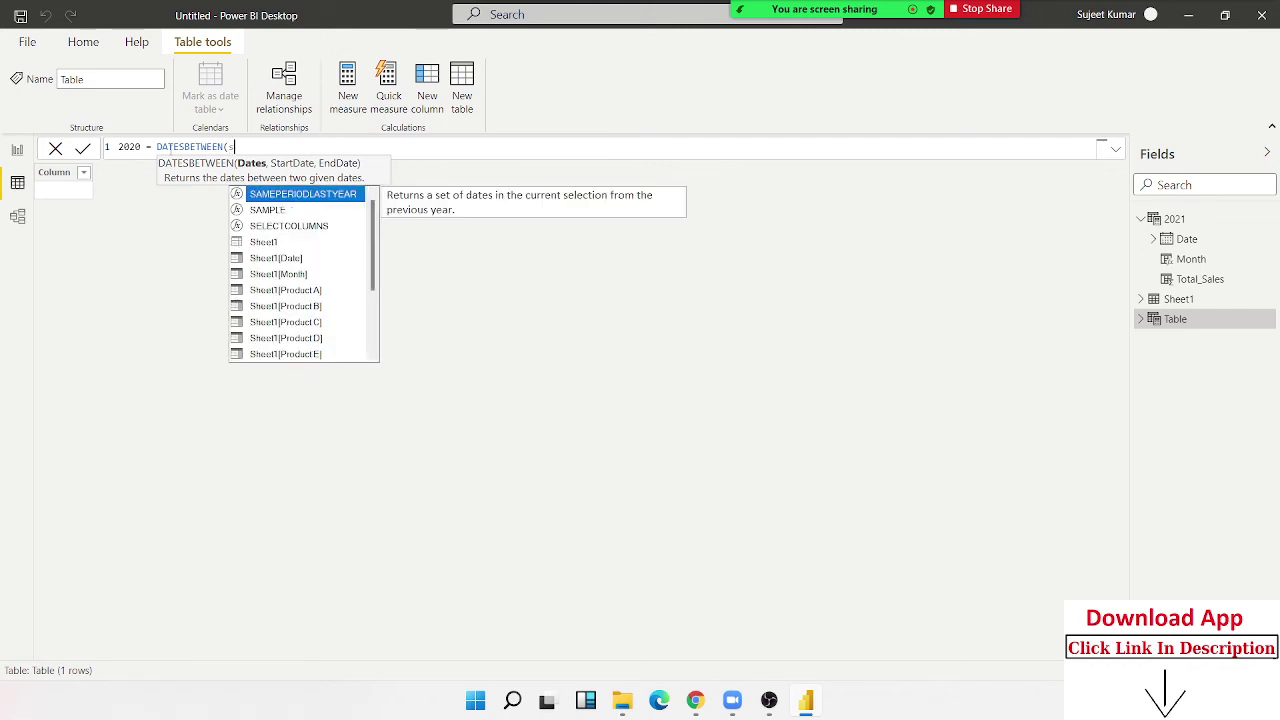
pyautogui.press('Down')
pyautogui.press('Down')
pyautogui.press('Down')
pyautogui.press('Down')
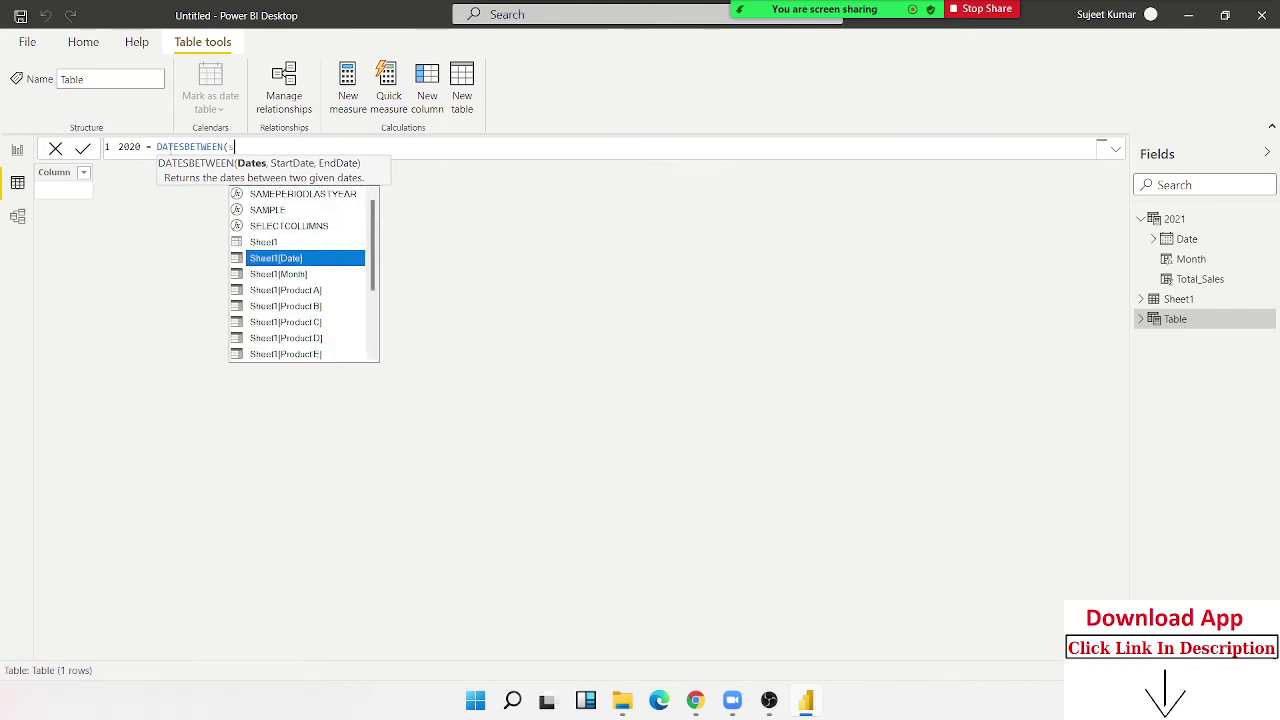
pyautogui.press('Down')
pyautogui.press('Up')
pyautogui.press('Tab')
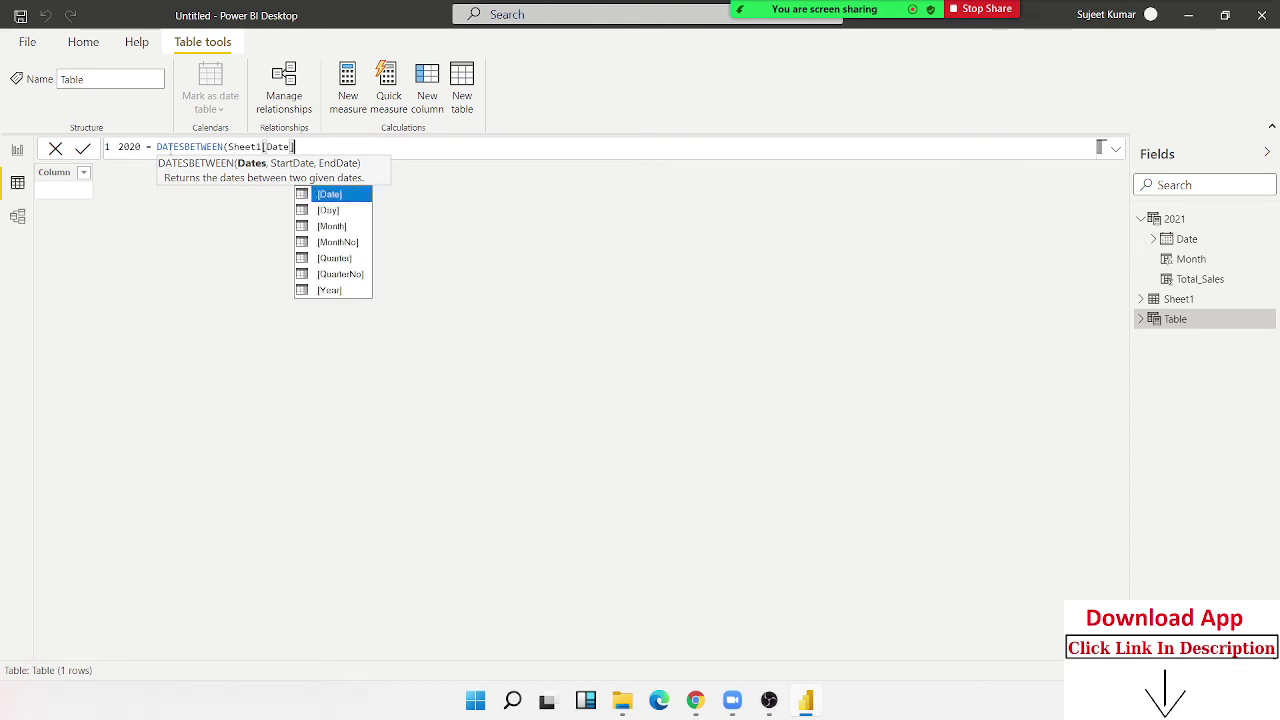
# Enter the range "1-JAN-2020" to "31-DEC-2020" and commit the 2020 table
pyautogui.write(',"')
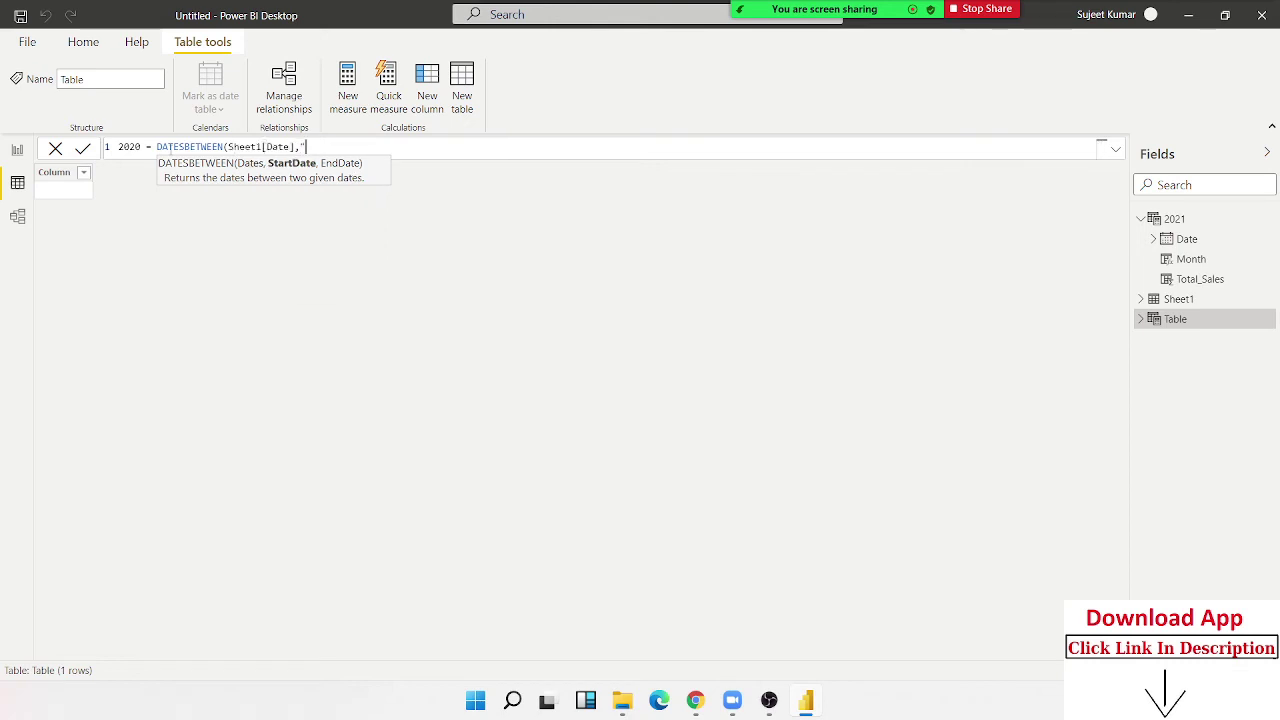
pyautogui.write('1-')
pyautogui.write('JAN-')
pyautogui.write('2020"')
pyautogui.write(',3')
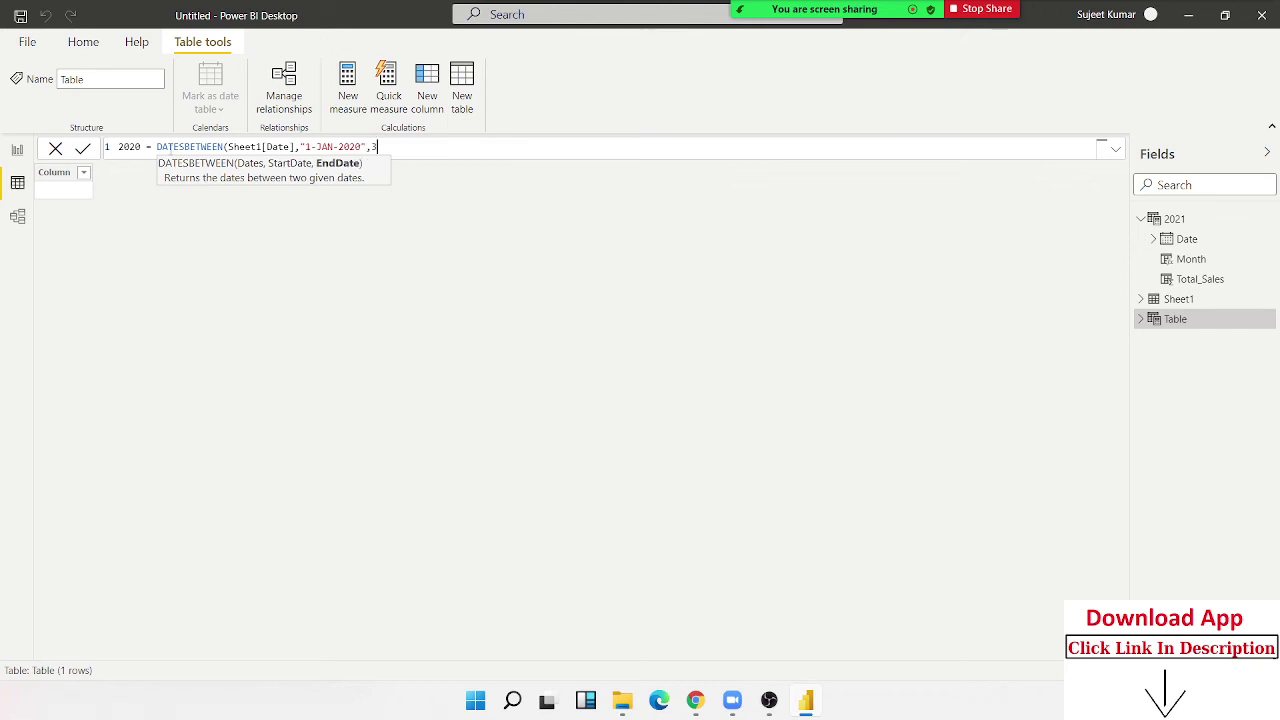
pyautogui.press('BackSpace')
pyautogui.write('"')
pyautogui.write('31-')
pyautogui.write('DEC-')
pyautogui.write('2020"')
pyautogui.write(')')
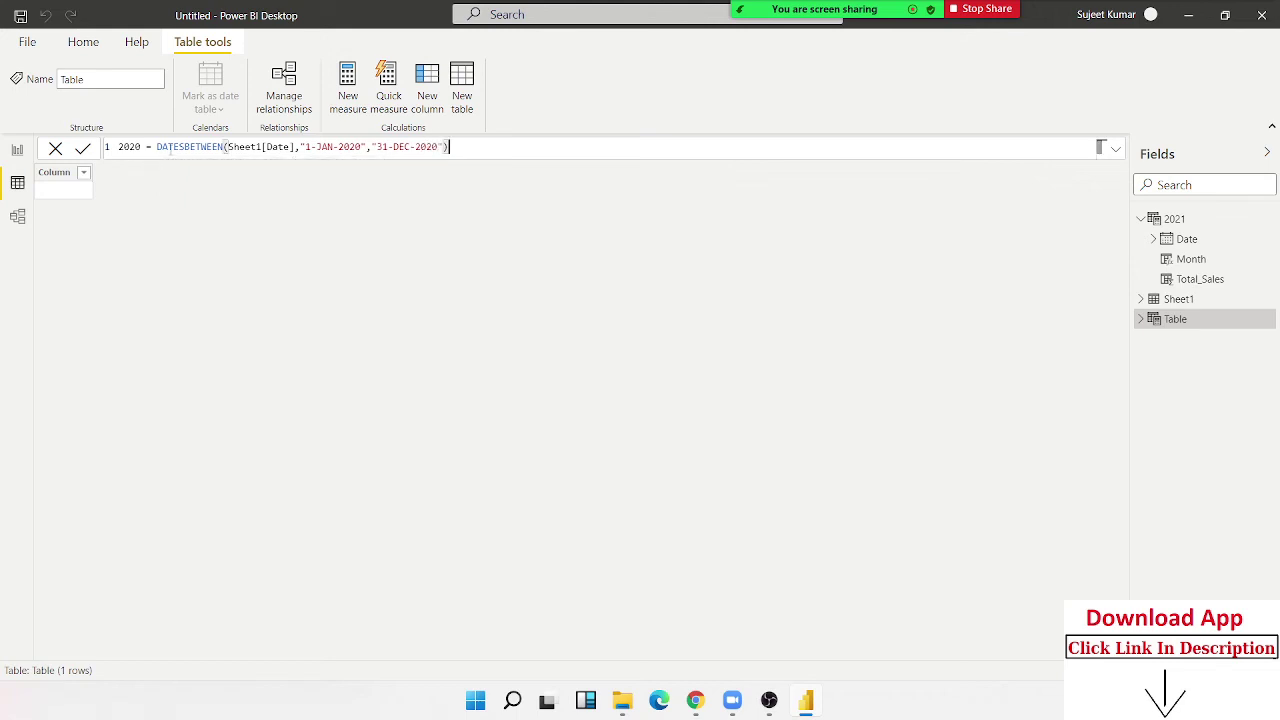
pyautogui.press('Return')
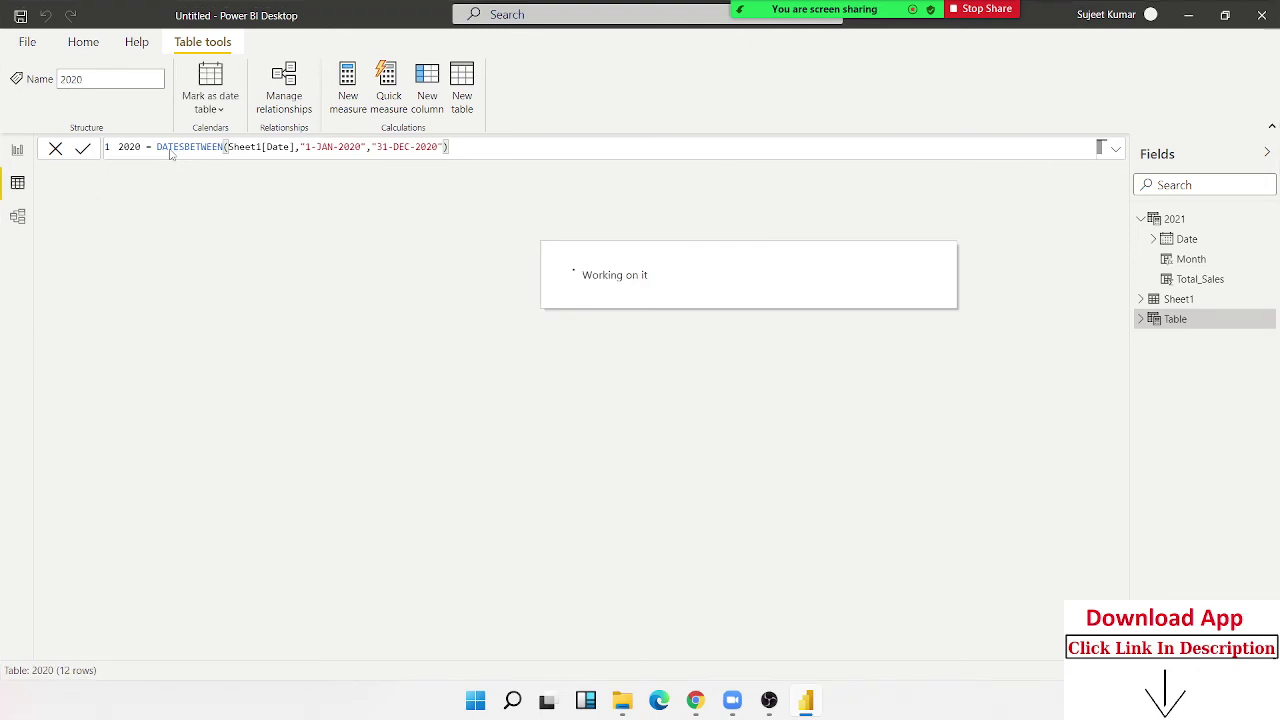
# Format the 2020 table's Date column as month name and year (mmmm, yyyy)
pyautogui.click(66, 176)
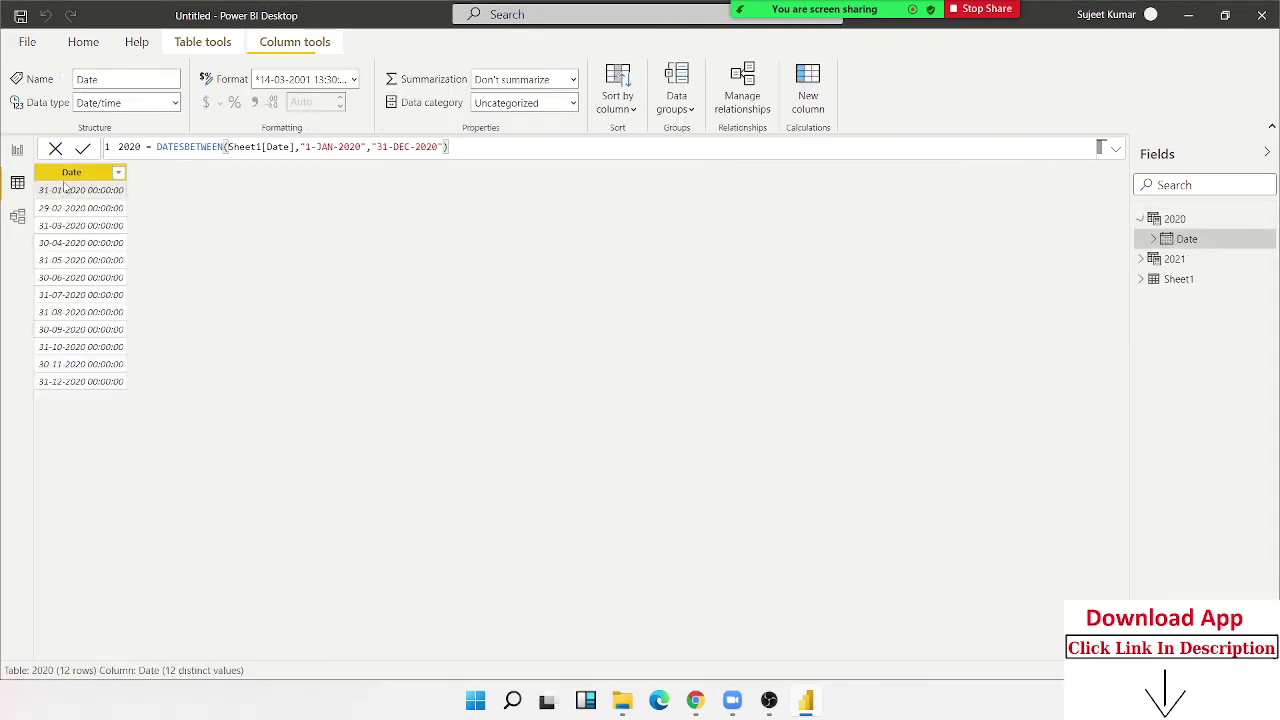
pyautogui.click(353, 79)
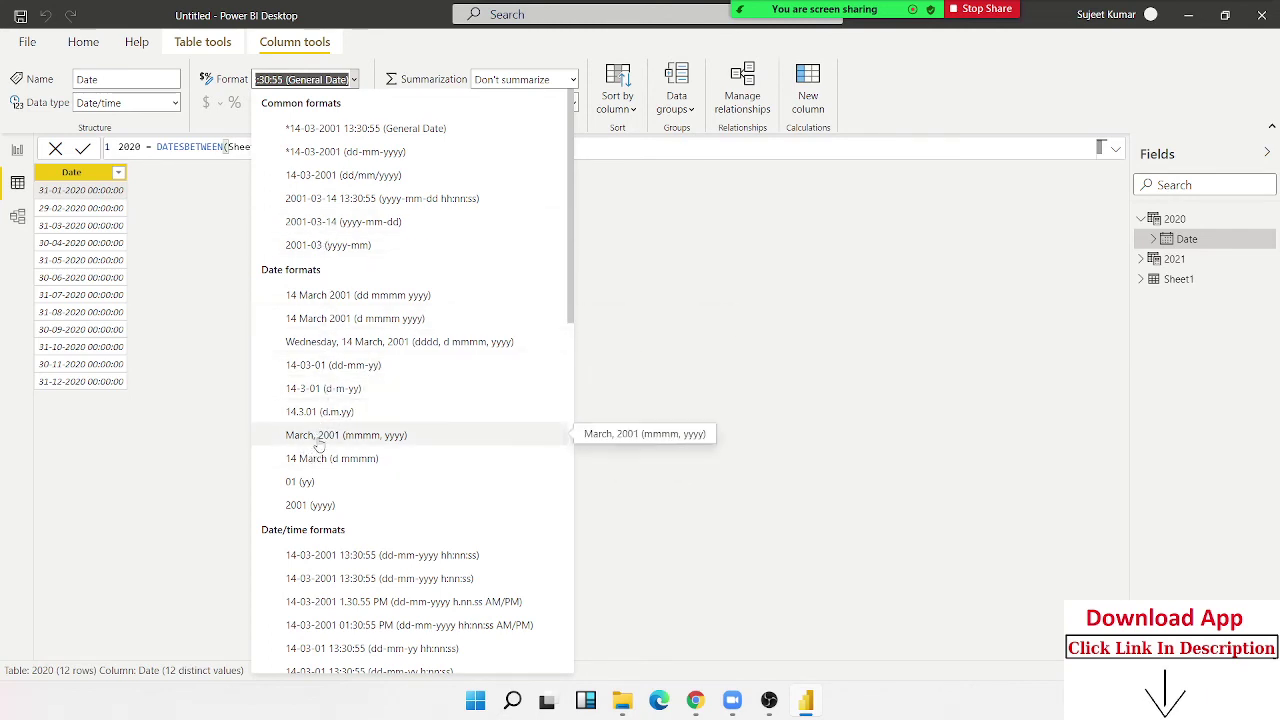
pyautogui.click(318, 440)
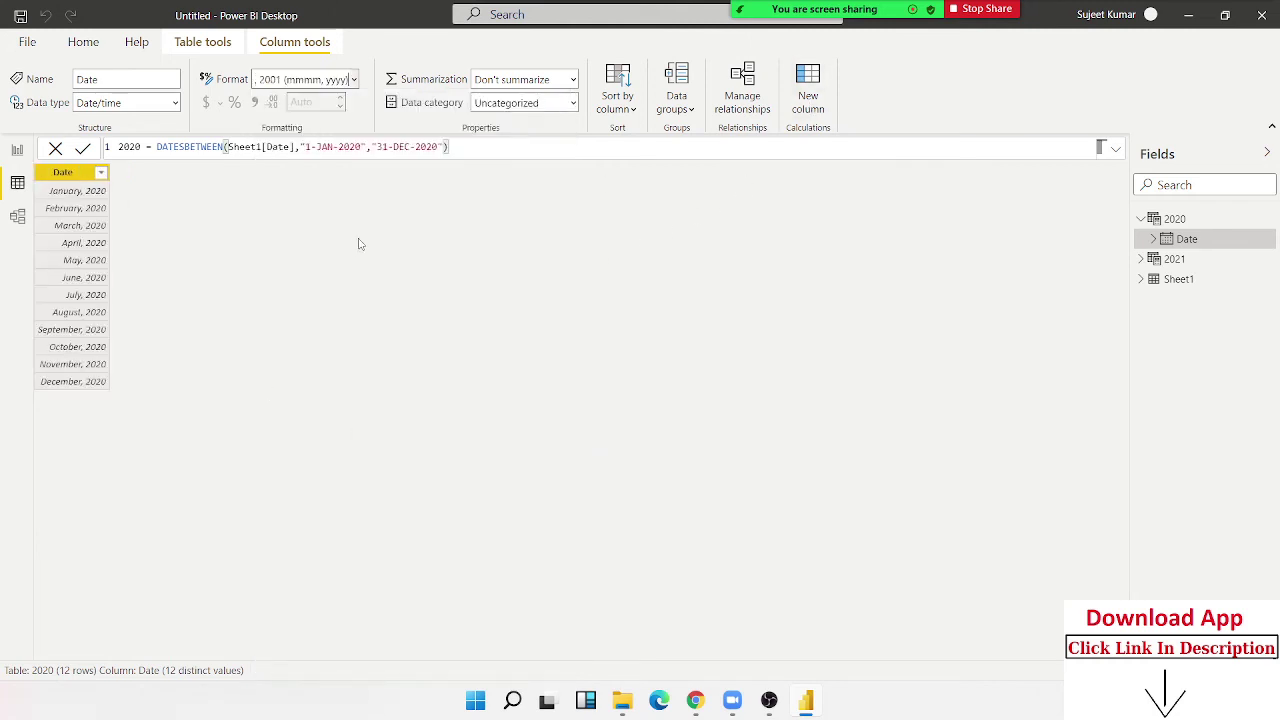
# Start a Total_Sales column in the 2020 table using LOOKUPVALUE on Sheet1[Total_sales]
pyautogui.click(134, 146)
pyautogui.doubleClick(134, 146)
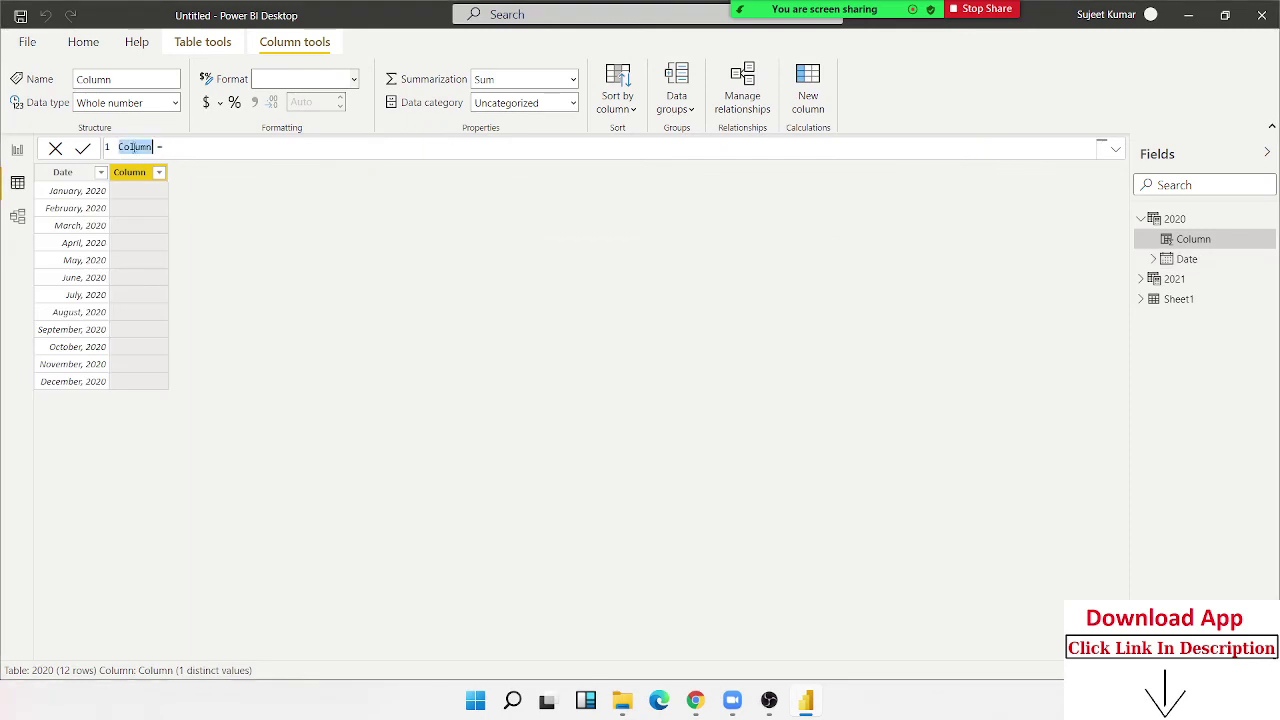
pyautogui.write('Total')
pyautogui.write('_Sales')
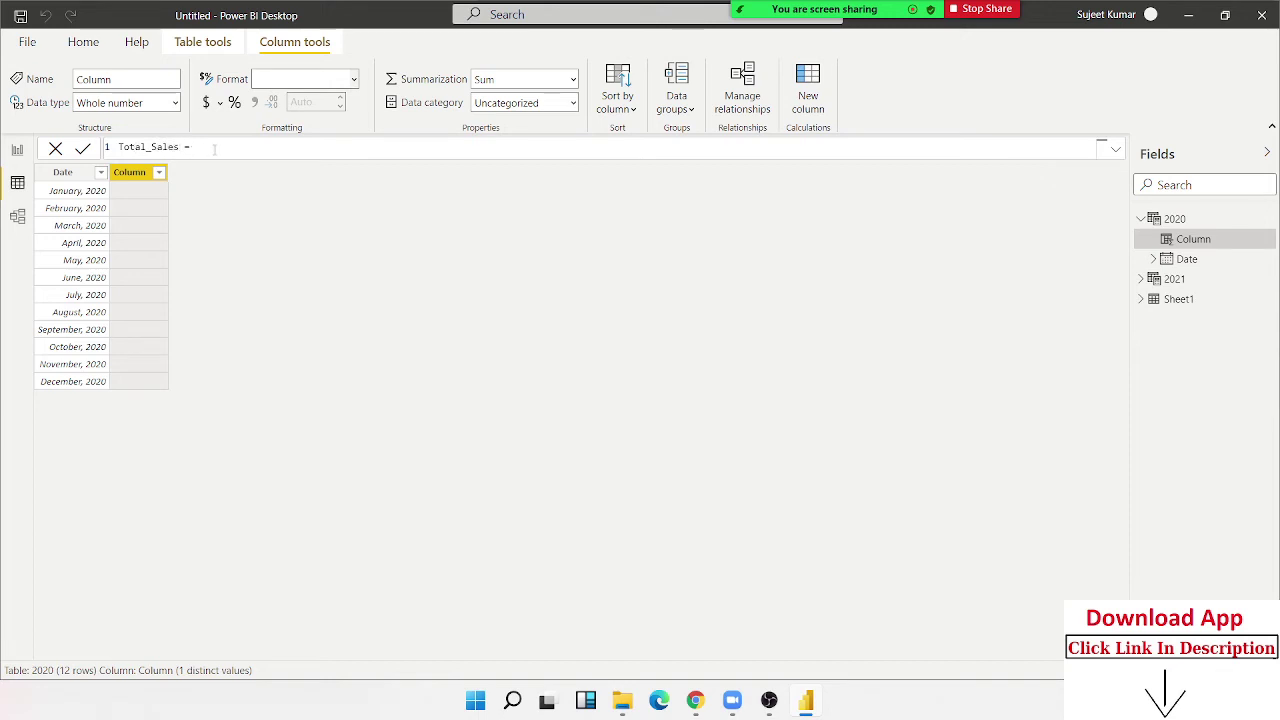
pyautogui.write(' = su')
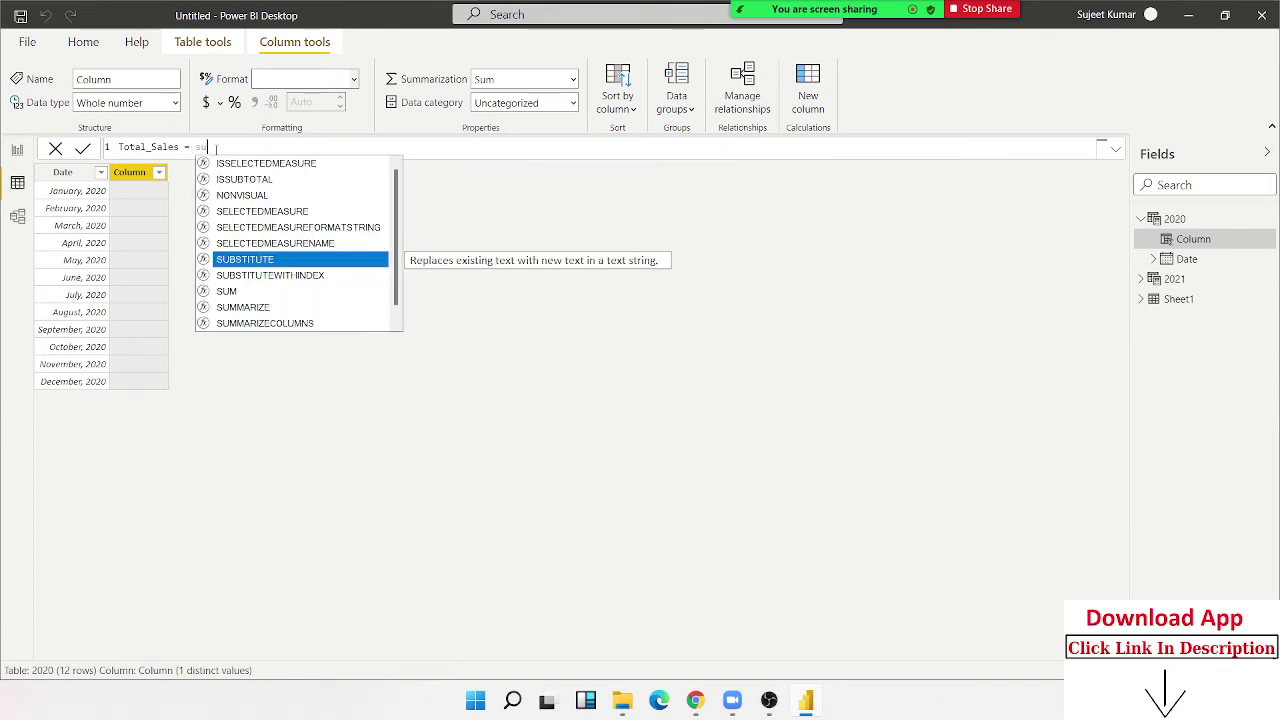
pyautogui.write('m')
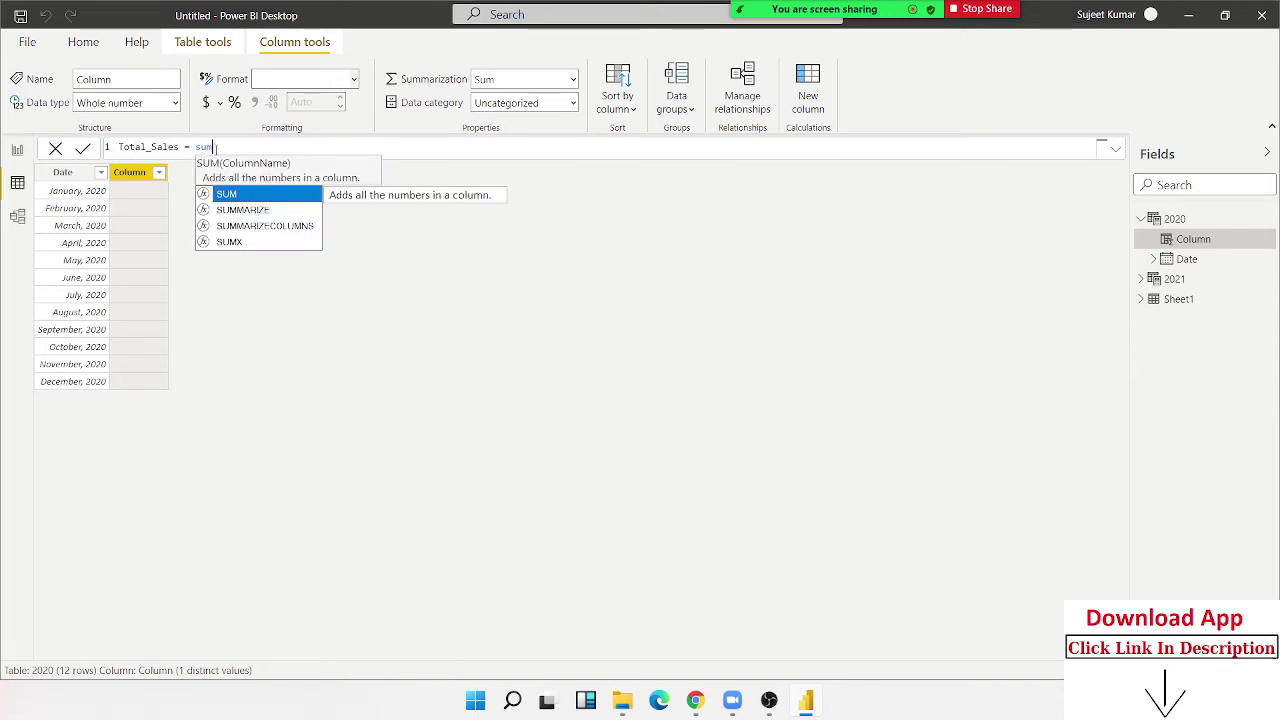
pyautogui.press('BackSpace')
pyautogui.press('BackSpace')
pyautogui.press('BackSpace')
pyautogui.write('lo')
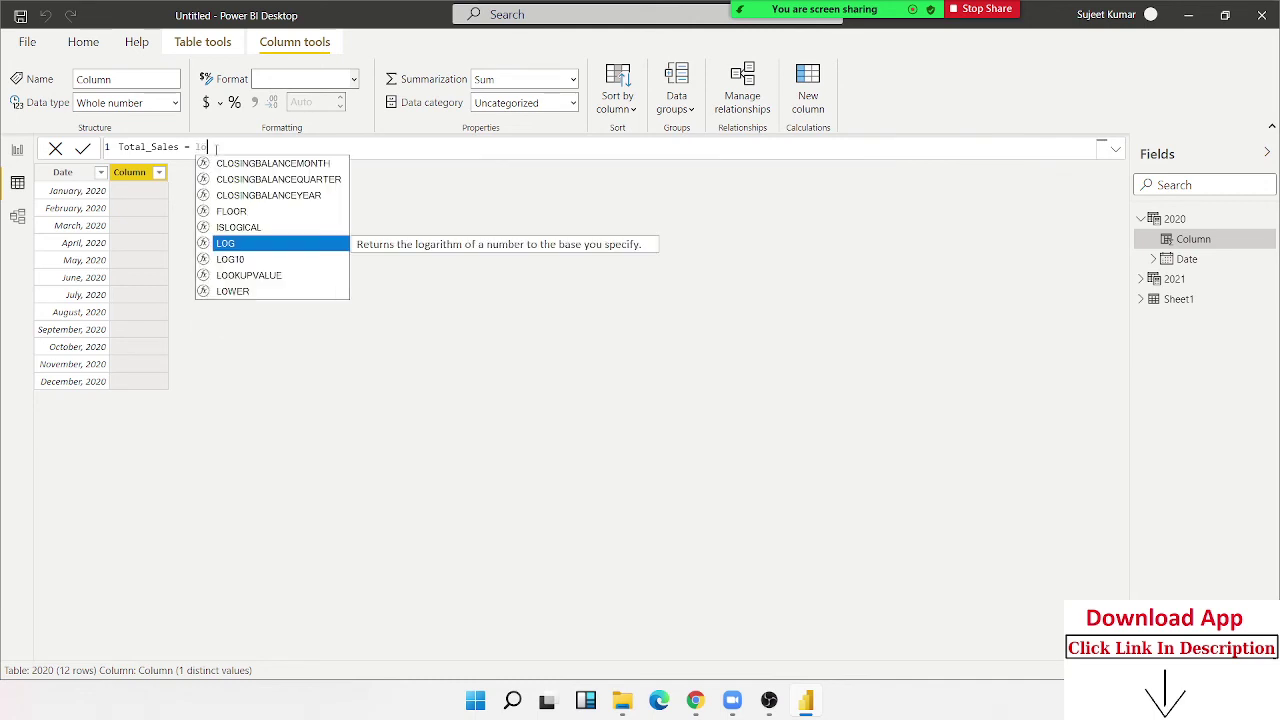
pyautogui.press('Down')
pyautogui.press('Down')
pyautogui.press('Tab')
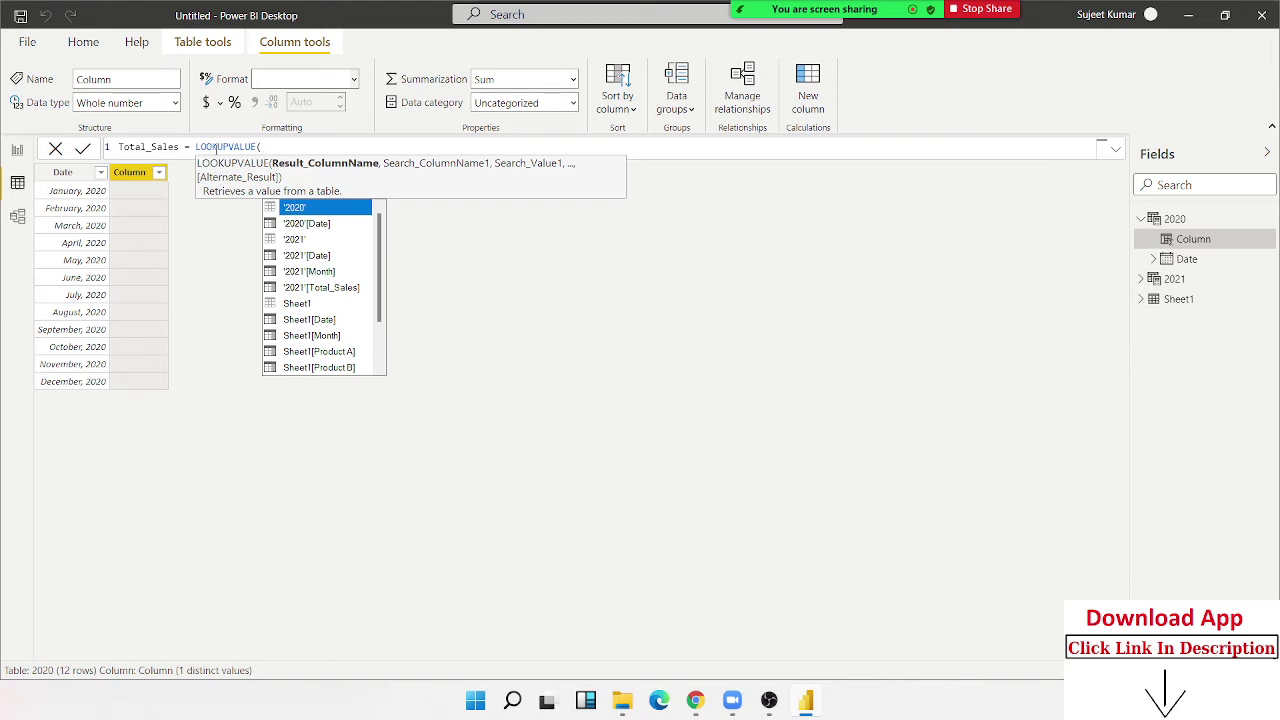
pyautogui.press('Down')
pyautogui.press('Down')
pyautogui.press('Down')
pyautogui.press('Down')
pyautogui.press('Down')
pyautogui.press('Down')
pyautogui.press('Down')
pyautogui.press('Down')
pyautogui.press('Down')
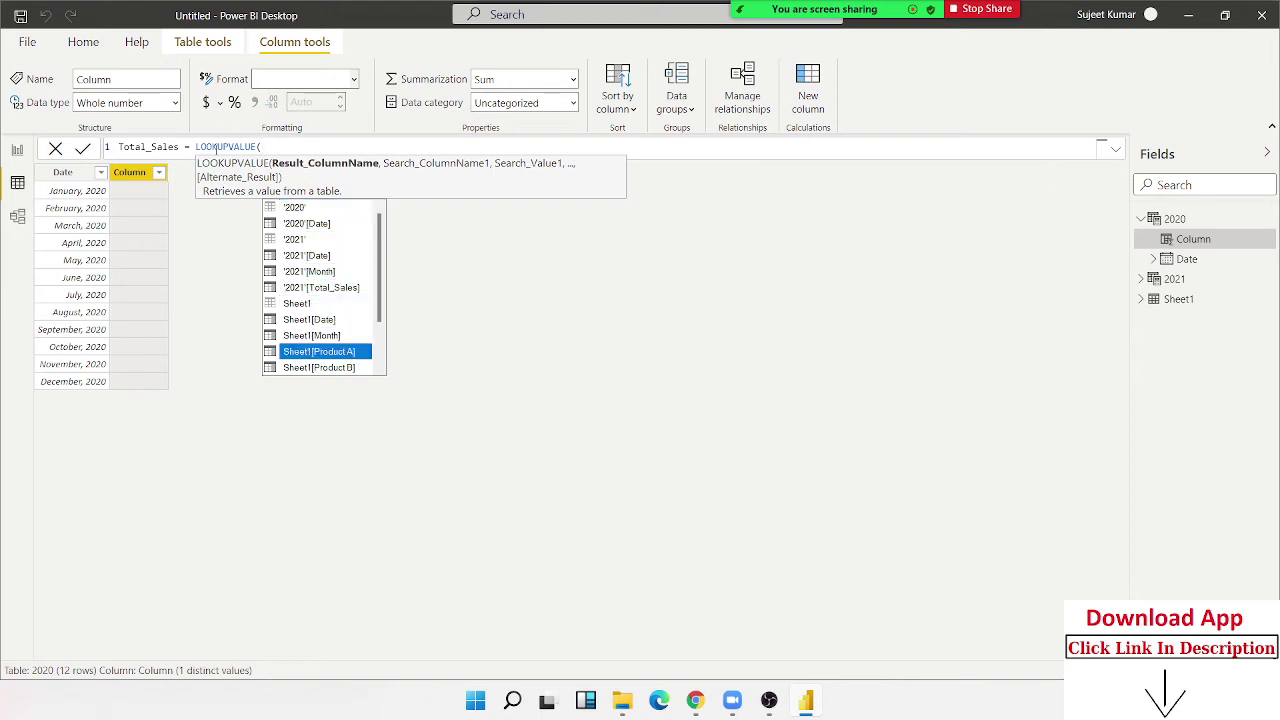
pyautogui.press('Down')
pyautogui.press('Down')
pyautogui.press('Down')
pyautogui.press('Down')
pyautogui.press('Down')
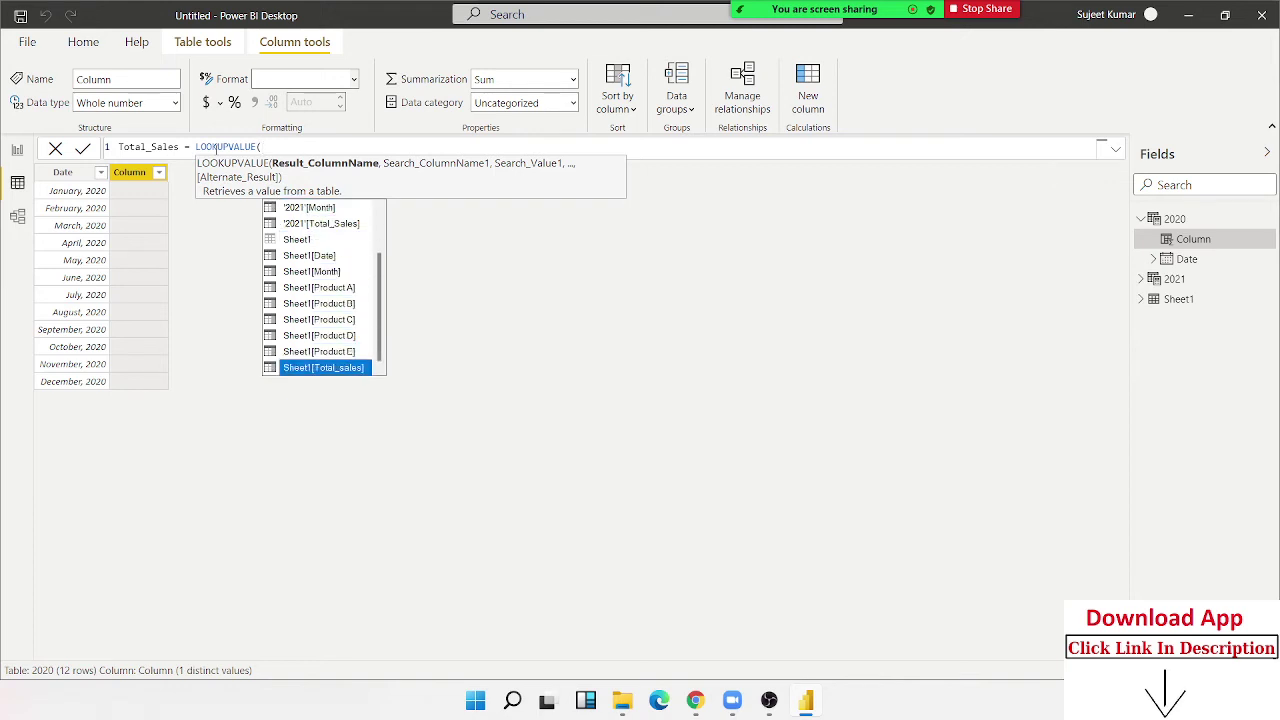
pyautogui.press('Tab')
# Match Sheet1[Date] to '2020'[Date] in the lookup and commit the Total_Sales formula
pyautogui.write(',')
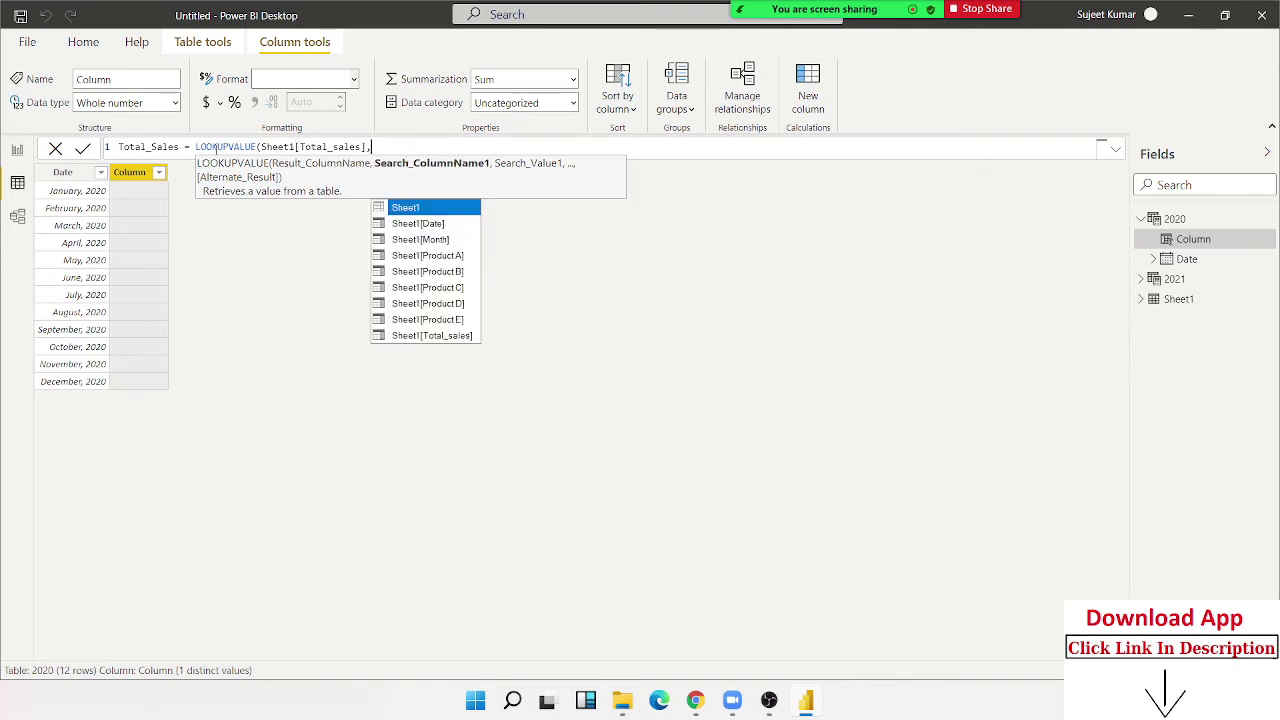
pyautogui.press('Down')
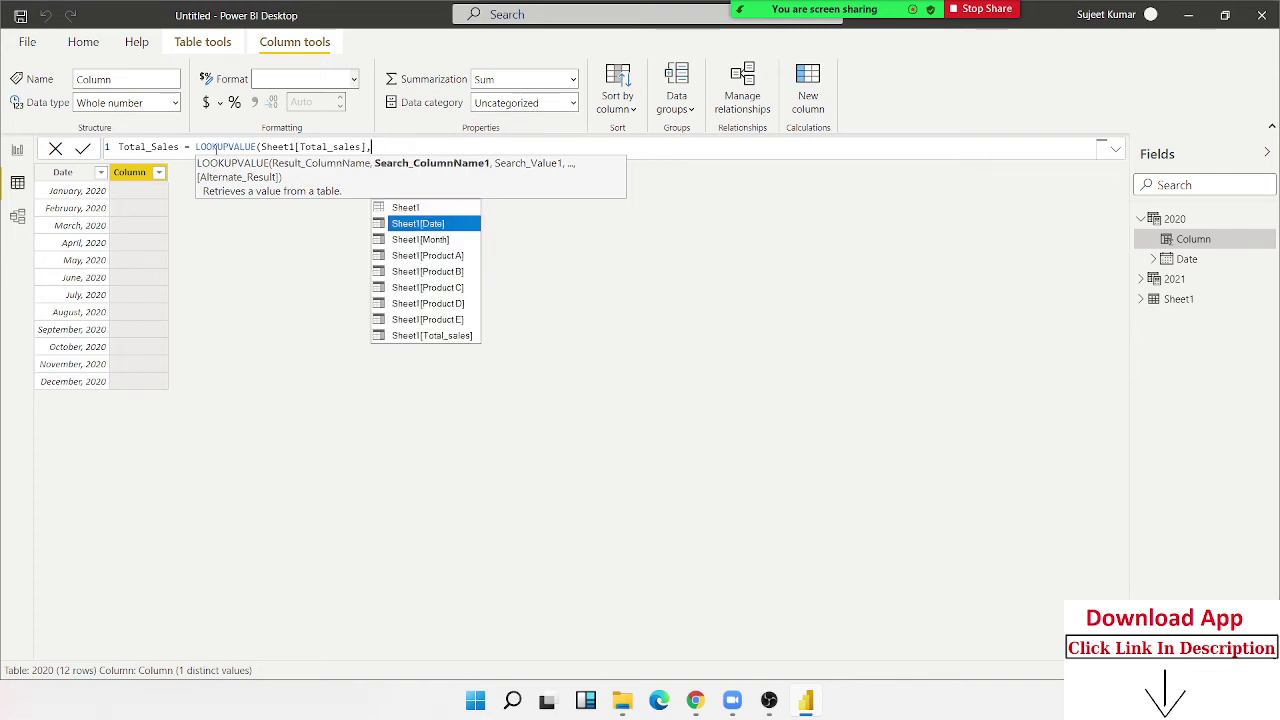
pyautogui.press('Tab')
pyautogui.write(',')
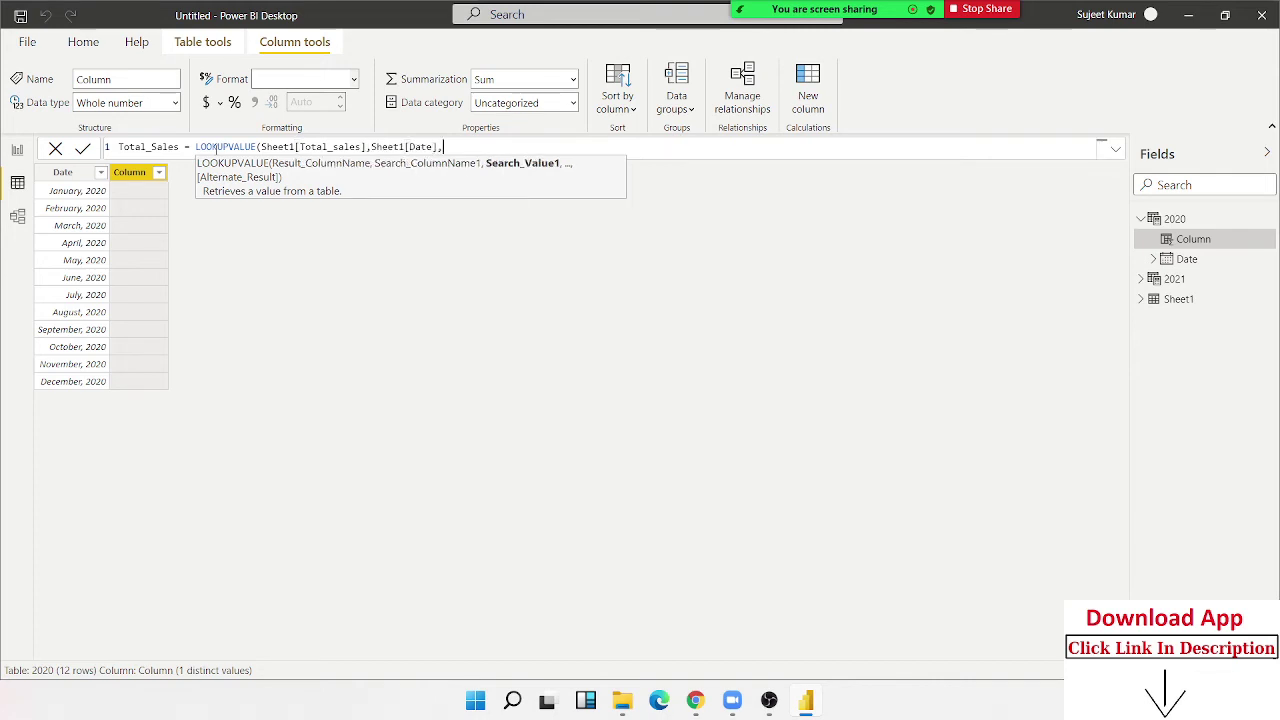
pyautogui.write('202')
pyautogui.press('BackSpace')
pyautogui.press('BackSpace')
pyautogui.press('BackSpace')
pyautogui.press('BackSpace')
pyautogui.write(',')
pyautogui.write('date')
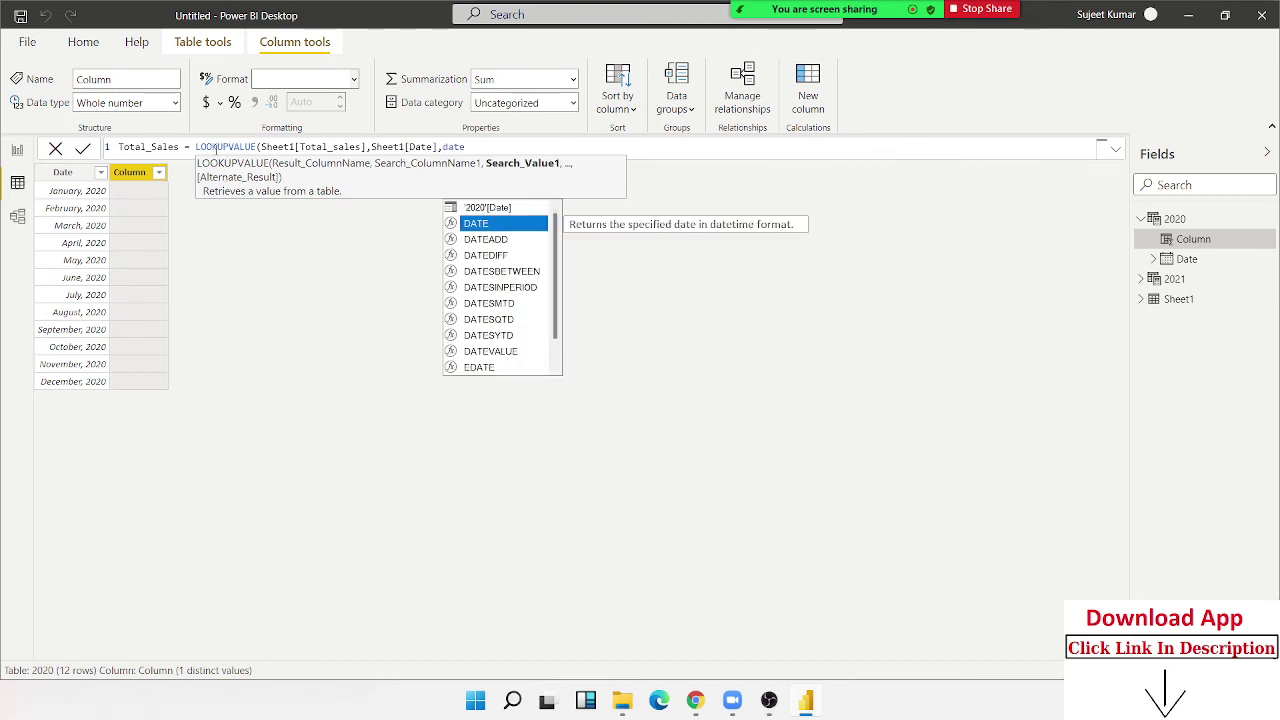
pyautogui.press('Up')
pyautogui.press('Tab')
pyautogui.write(')')
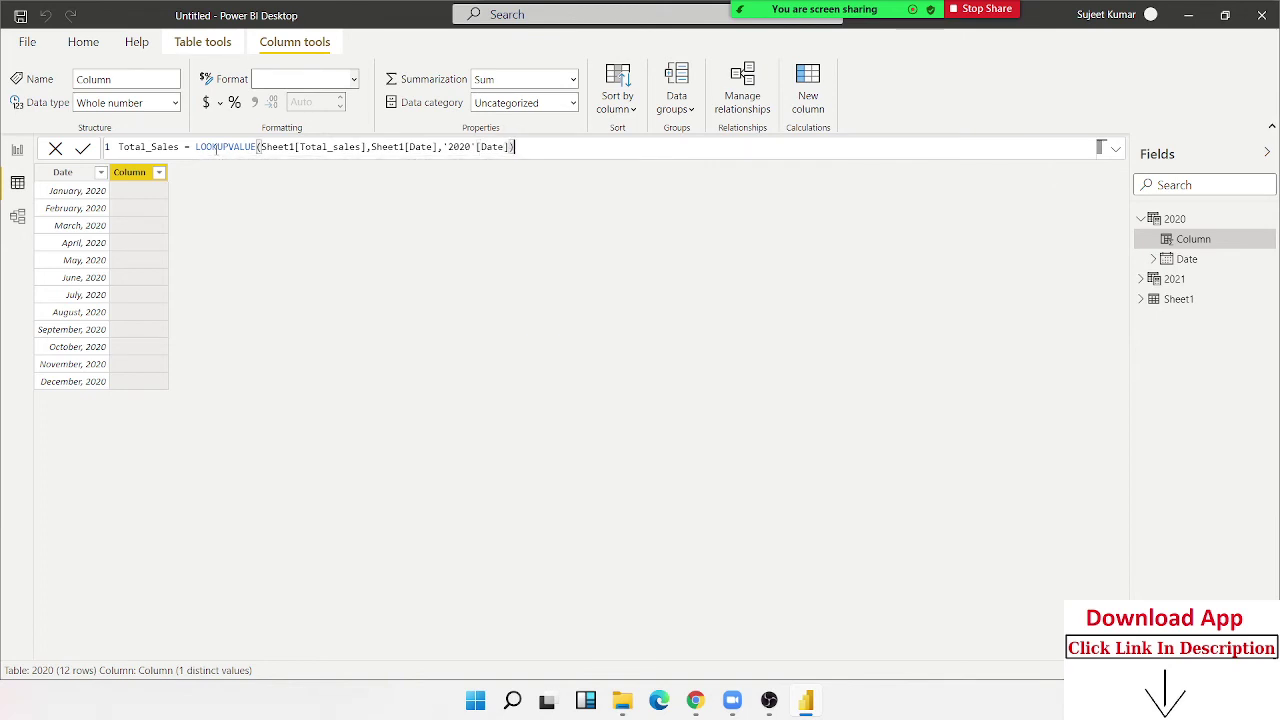
pyautogui.press('Return')
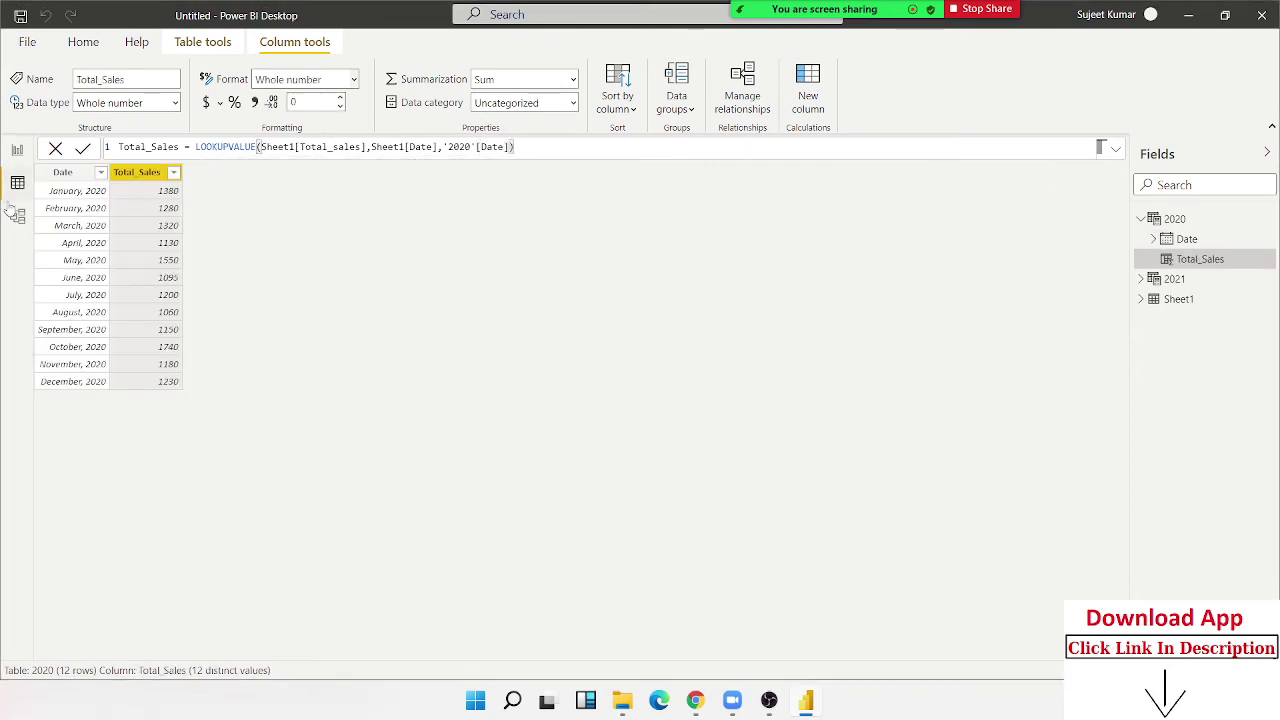
# Return to the report canvas and discard the draft measure started under the 2020 table
pyautogui.click(17, 152)
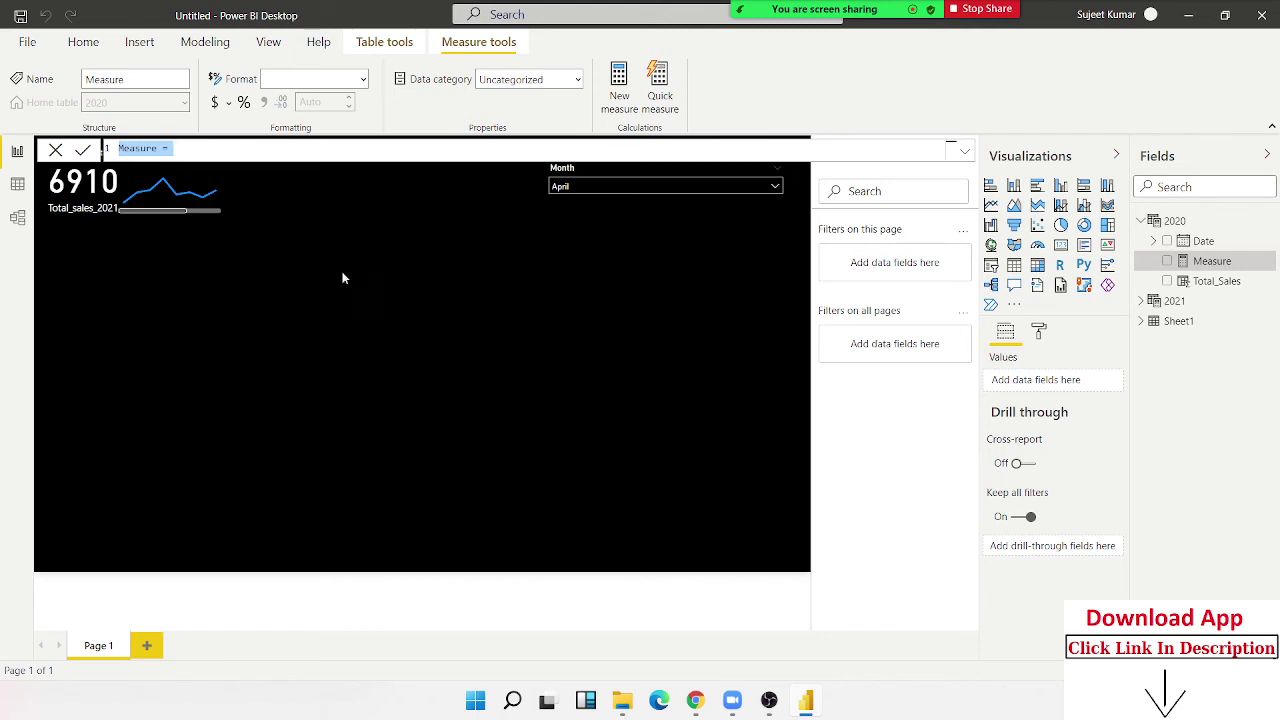
pyautogui.click(143, 150)
pyautogui.doubleClick(143, 150)
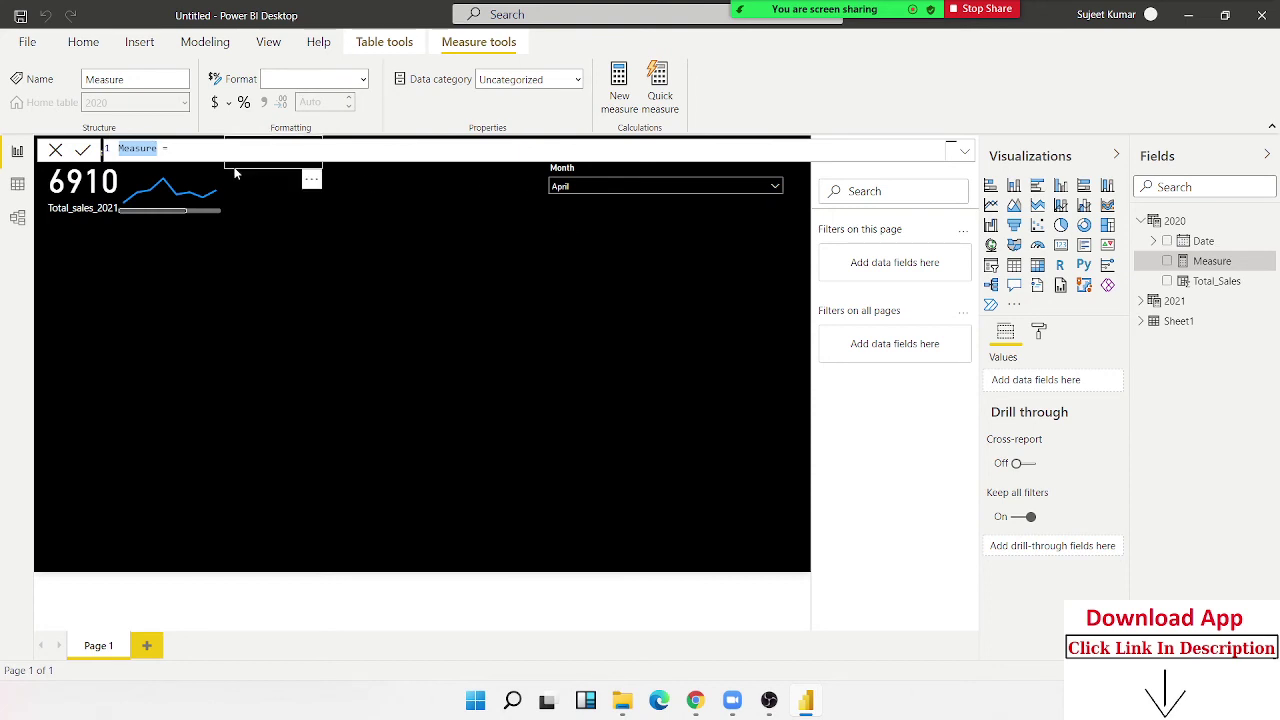
pyautogui.tripleClick(136, 148)
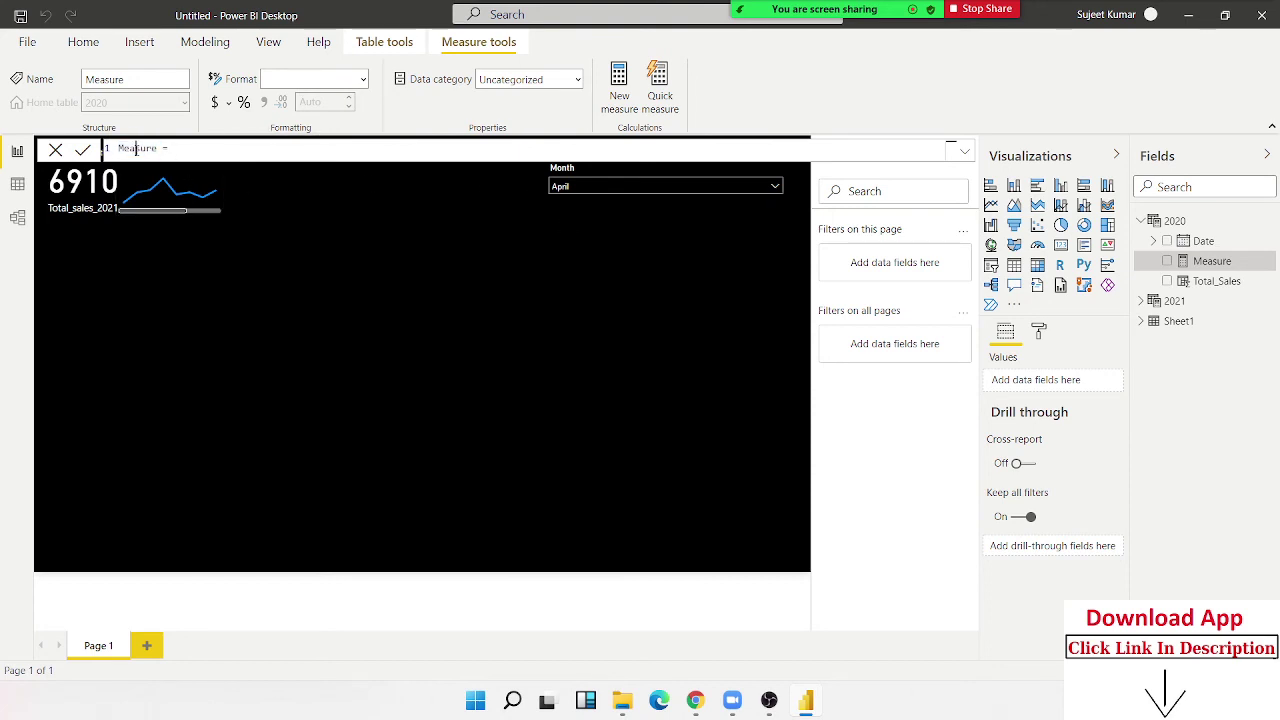
pyautogui.click(136, 148)
pyautogui.doubleClick(138, 150)
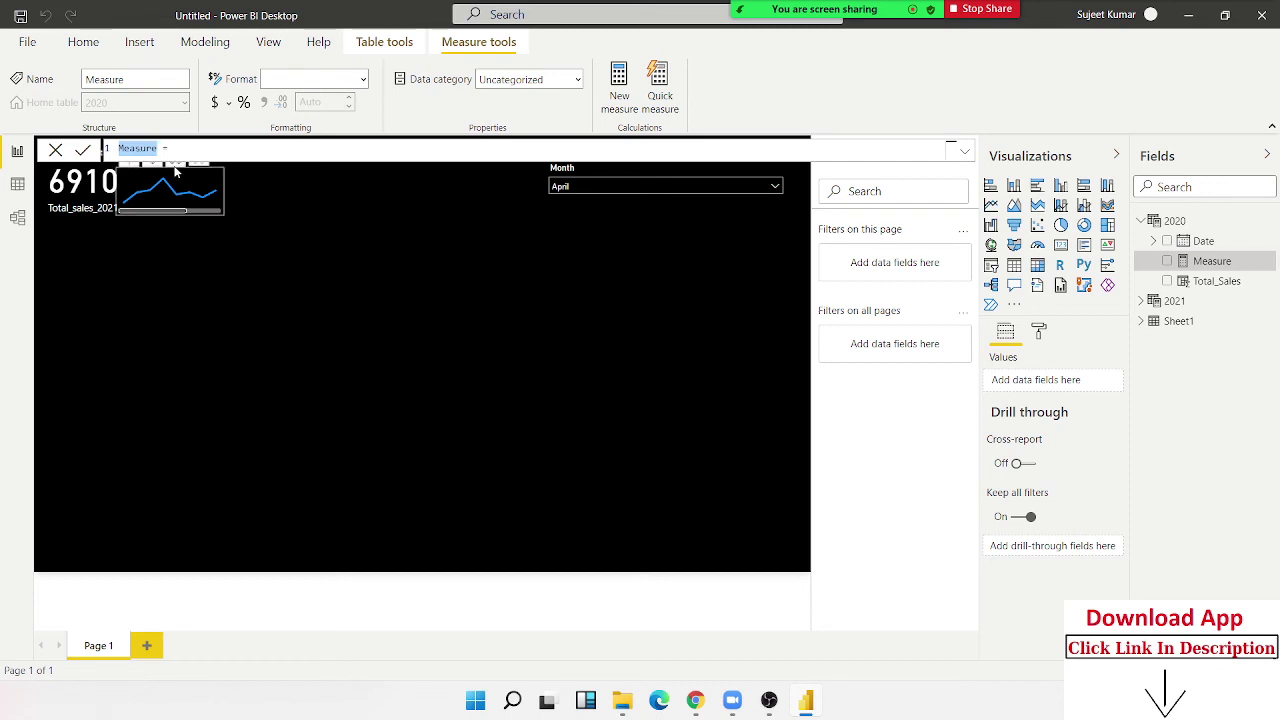
pyautogui.press('Escape')
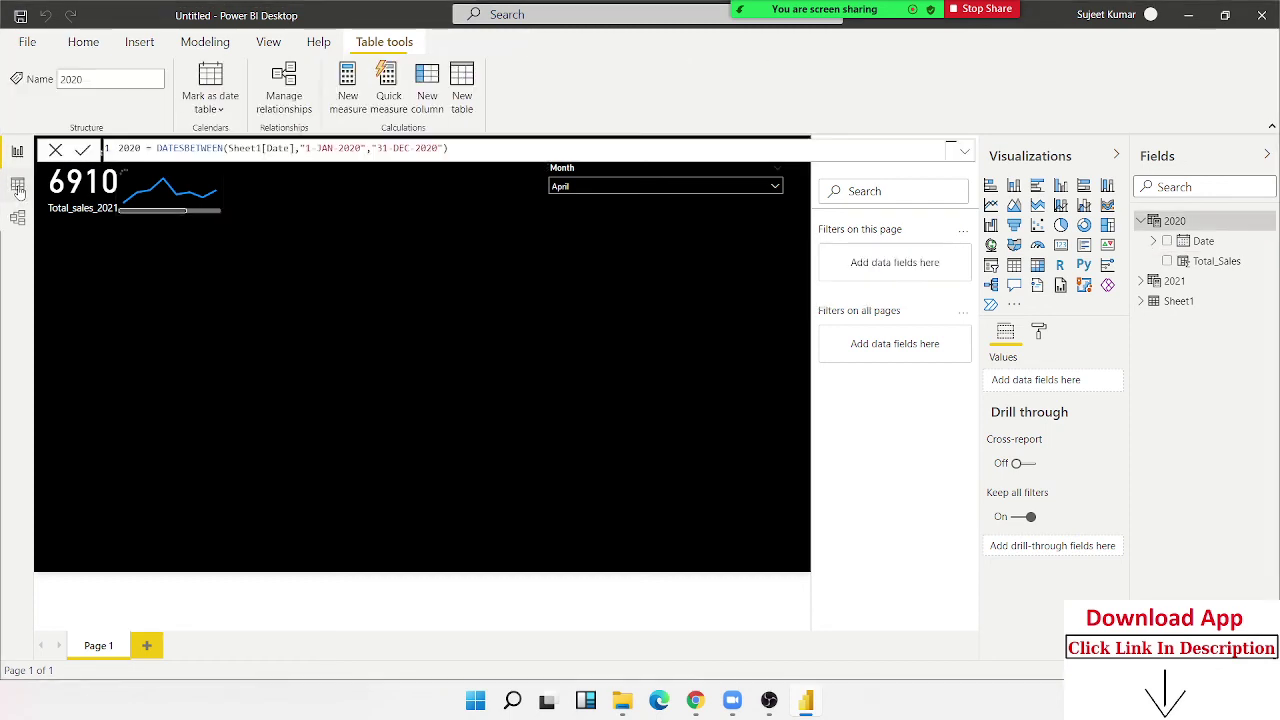
# Add a calculated column to Sheet1 with the formula Year = Sheet1[Date].[Year]
pyautogui.click(18, 187)
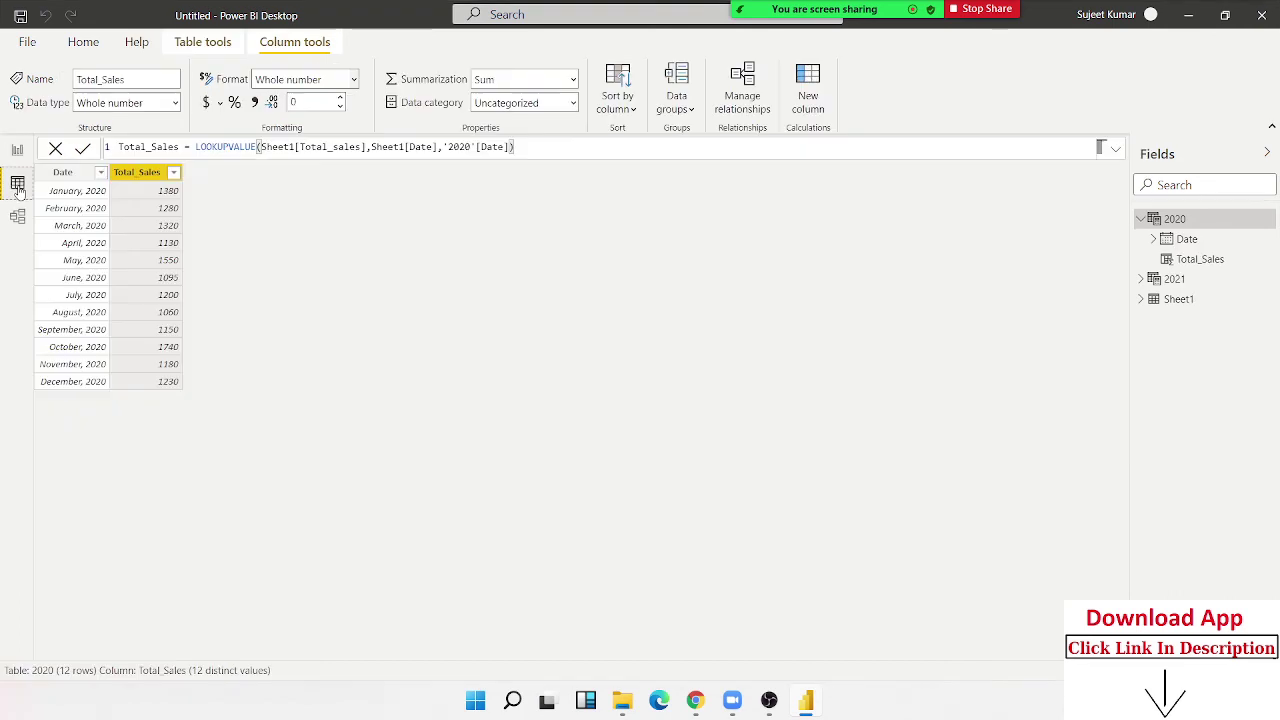
pyautogui.click(1176, 299)
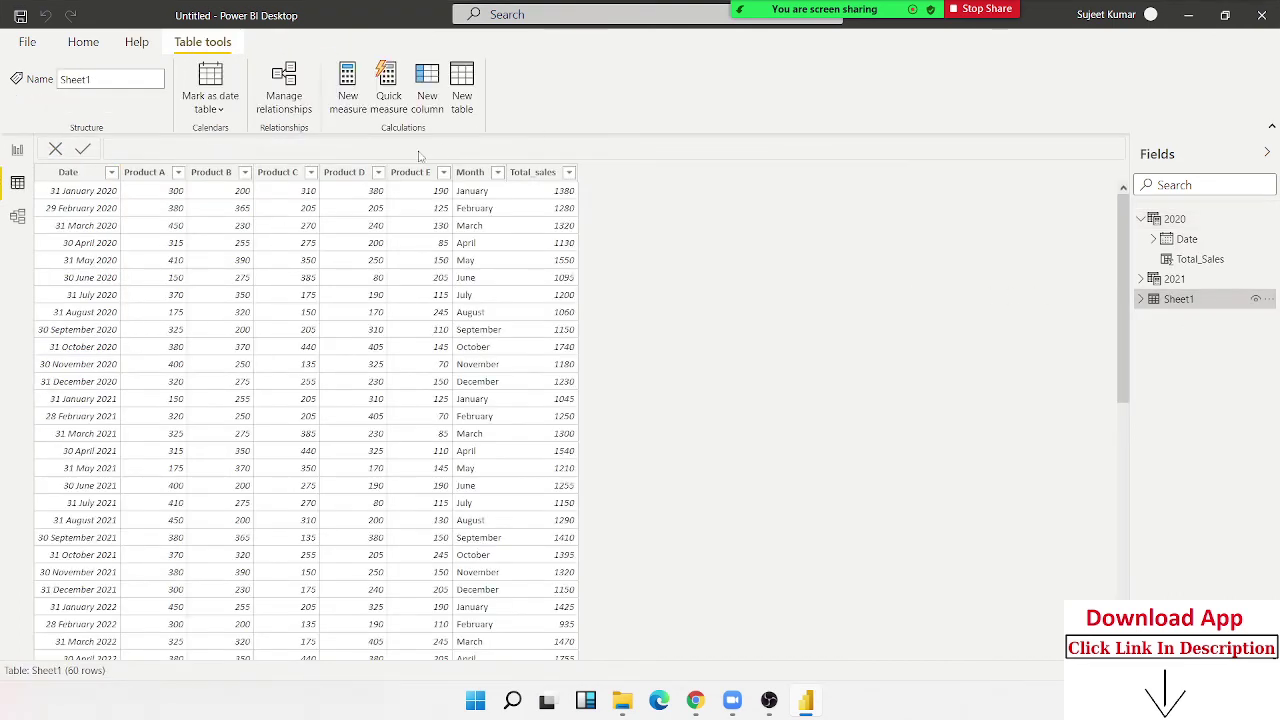
pyautogui.click(428, 100)
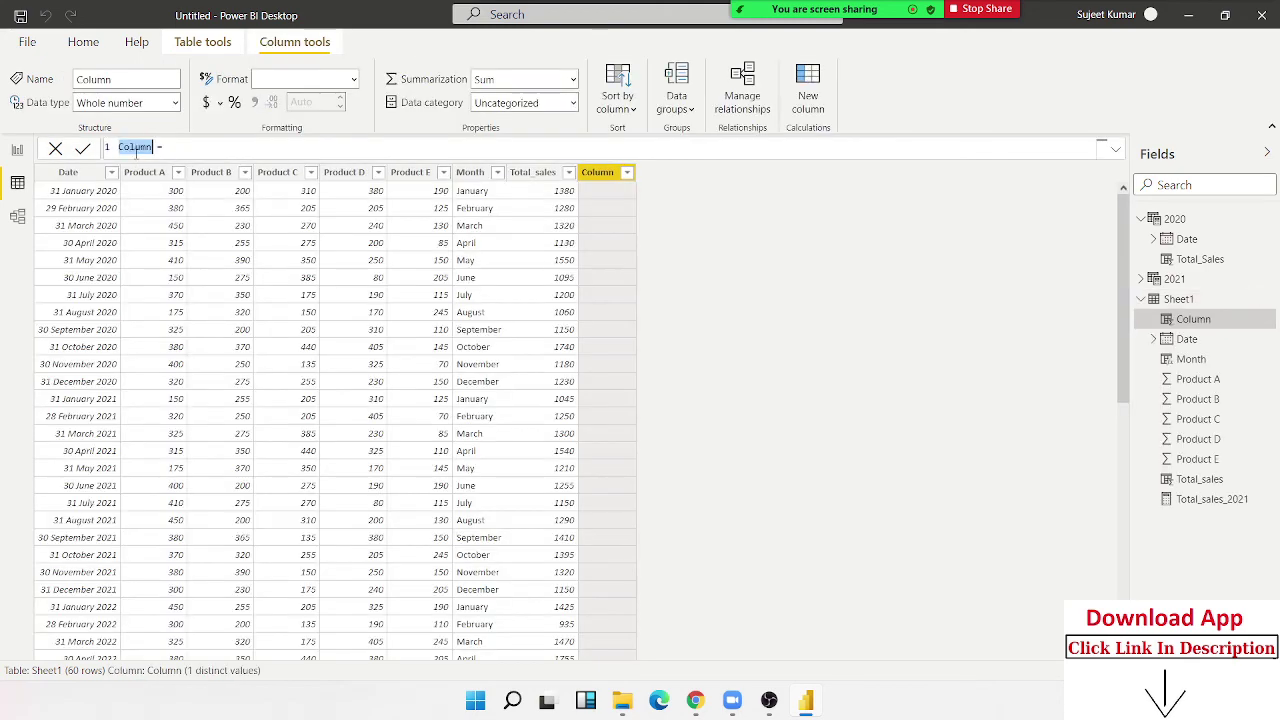
pyautogui.write('Y')
pyautogui.write('ear = ')
pyautogui.write('sum')
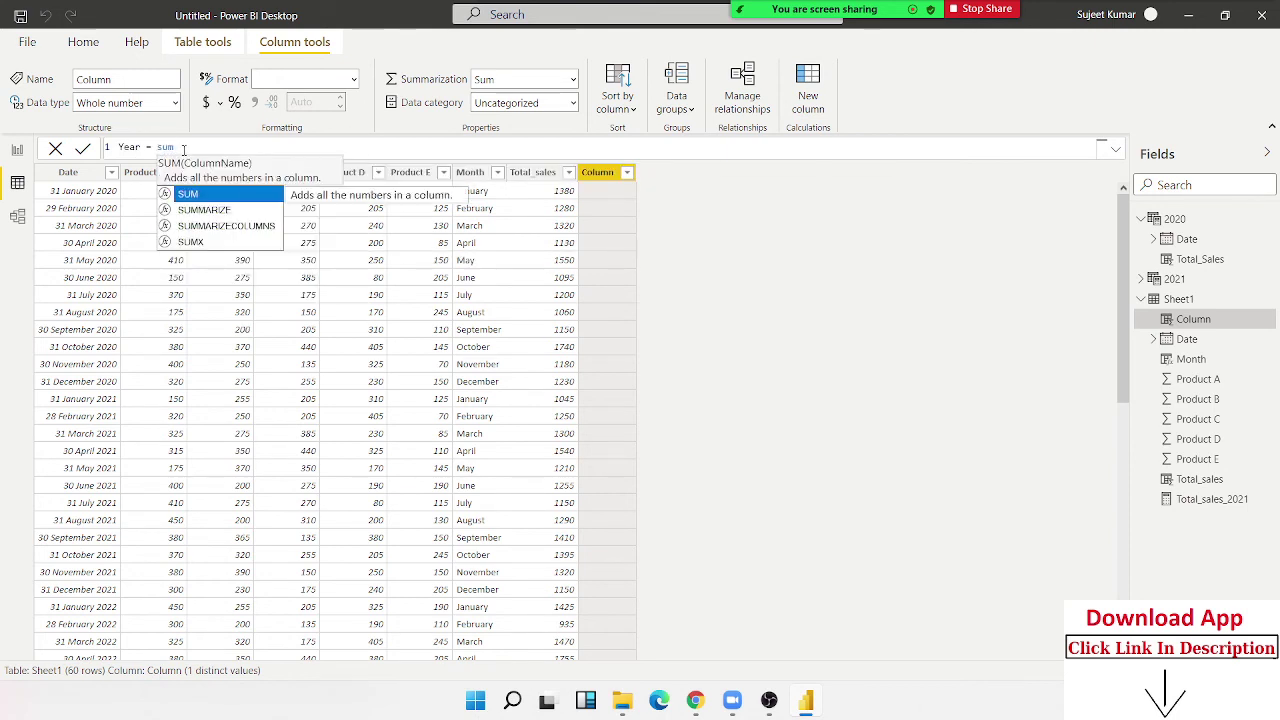
pyautogui.press('BackSpace')
pyautogui.press('BackSpace')
pyautogui.press('BackSpace')
pyautogui.write('dat')
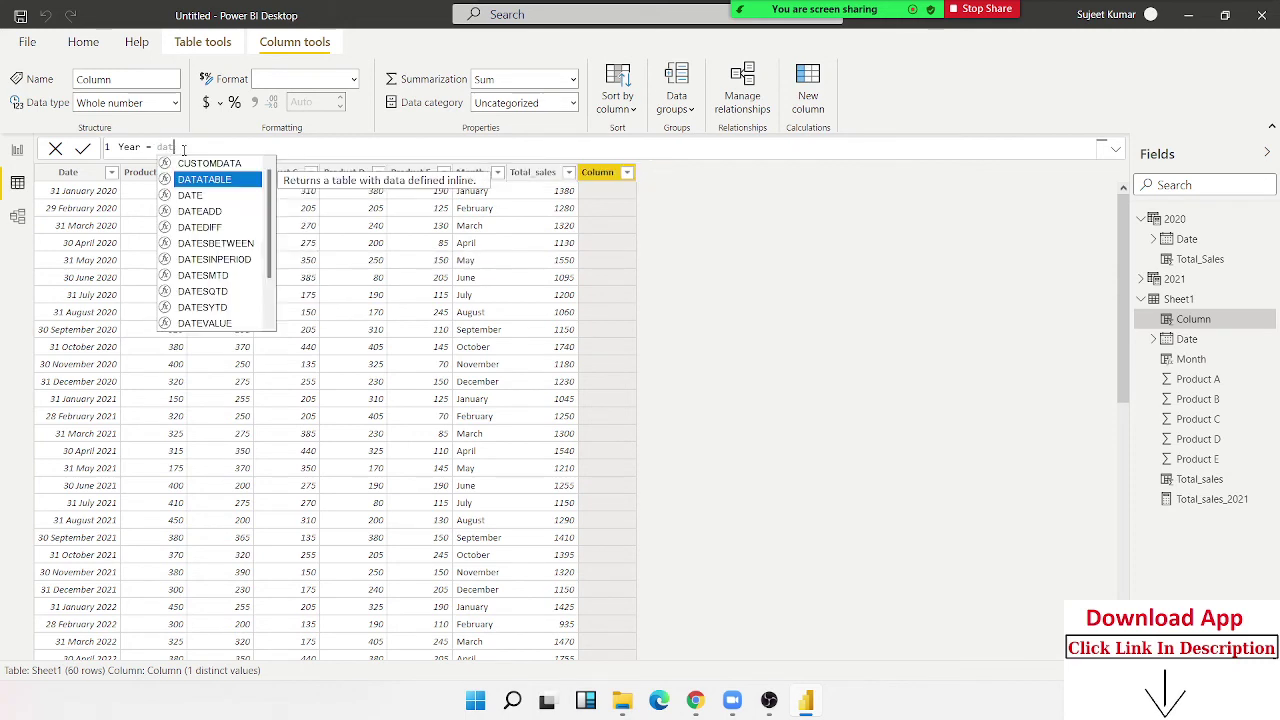
pyautogui.write('e')
pyautogui.press('Down')
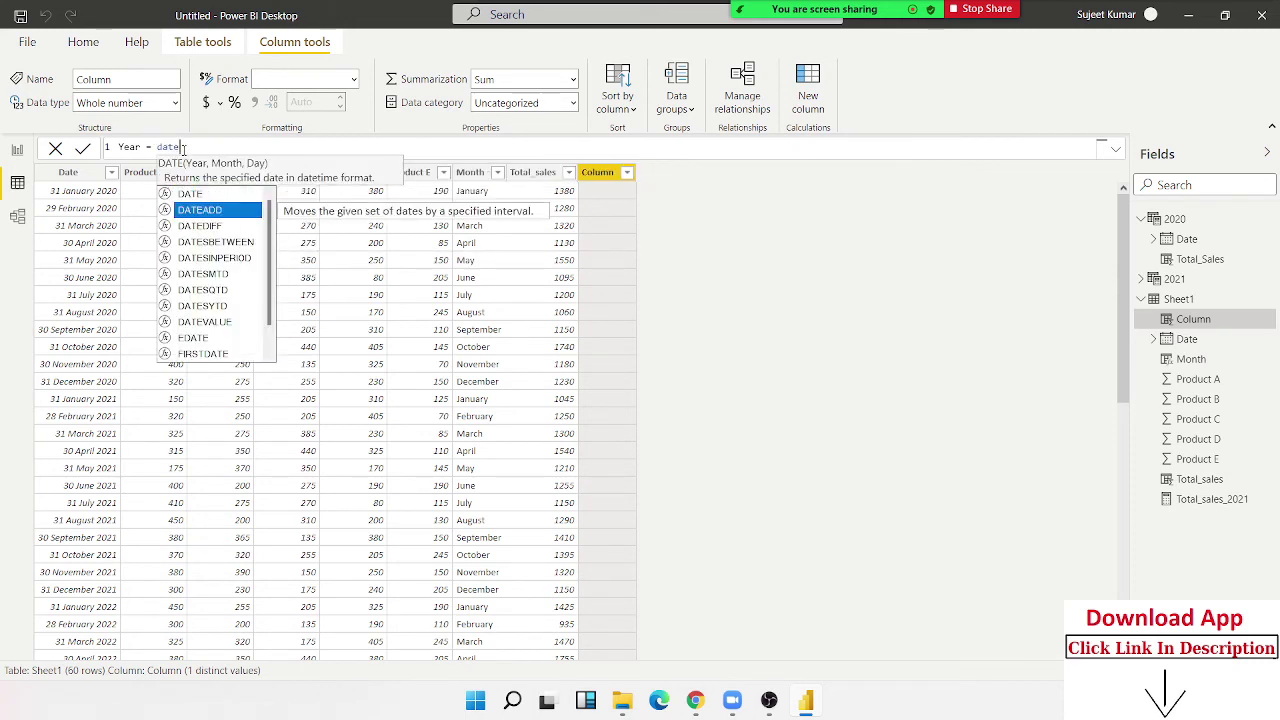
pyautogui.press('Down')
pyautogui.press('Down')
pyautogui.press('Down')
pyautogui.press('Down')
pyautogui.press('Down')
pyautogui.press('Tab')
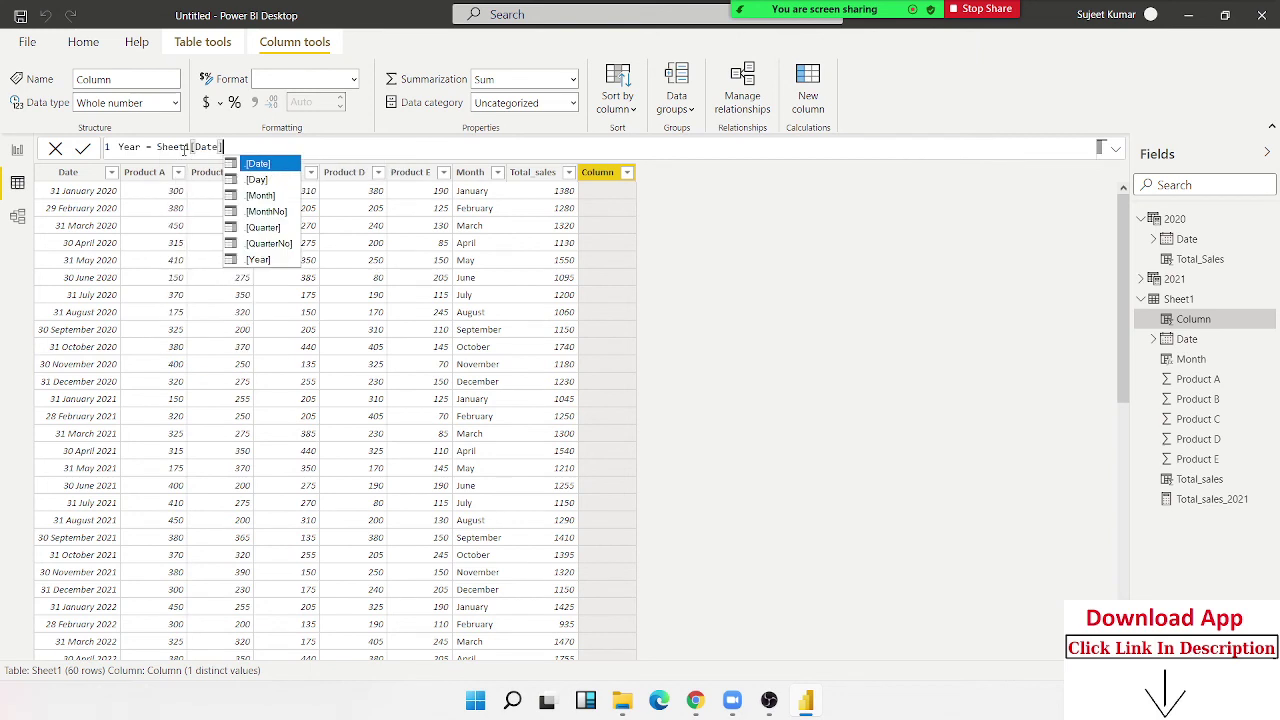
pyautogui.press('Down')
pyautogui.press('Down')
pyautogui.press('Down')
pyautogui.press('Down')
pyautogui.press('Down')
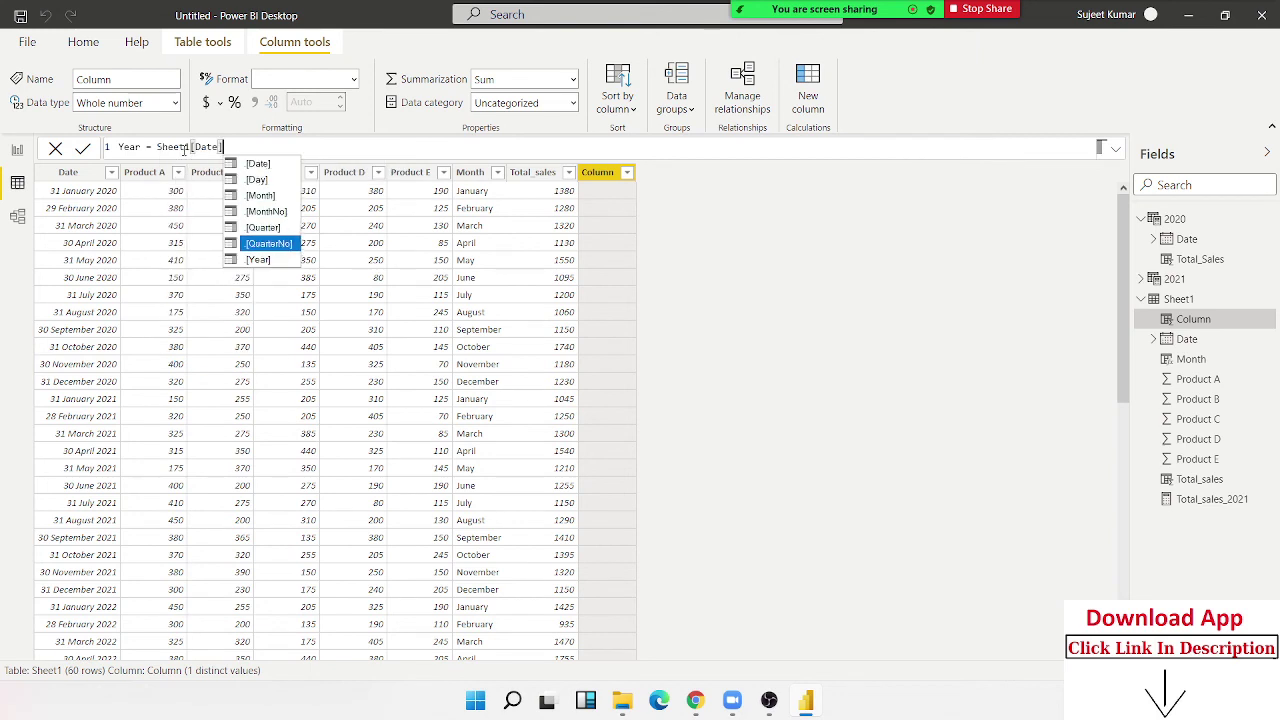
pyautogui.press('Up')
pyautogui.press('Up')
pyautogui.press('Down')
pyautogui.press('Down')
pyautogui.press('Down')
pyautogui.press('Tab')
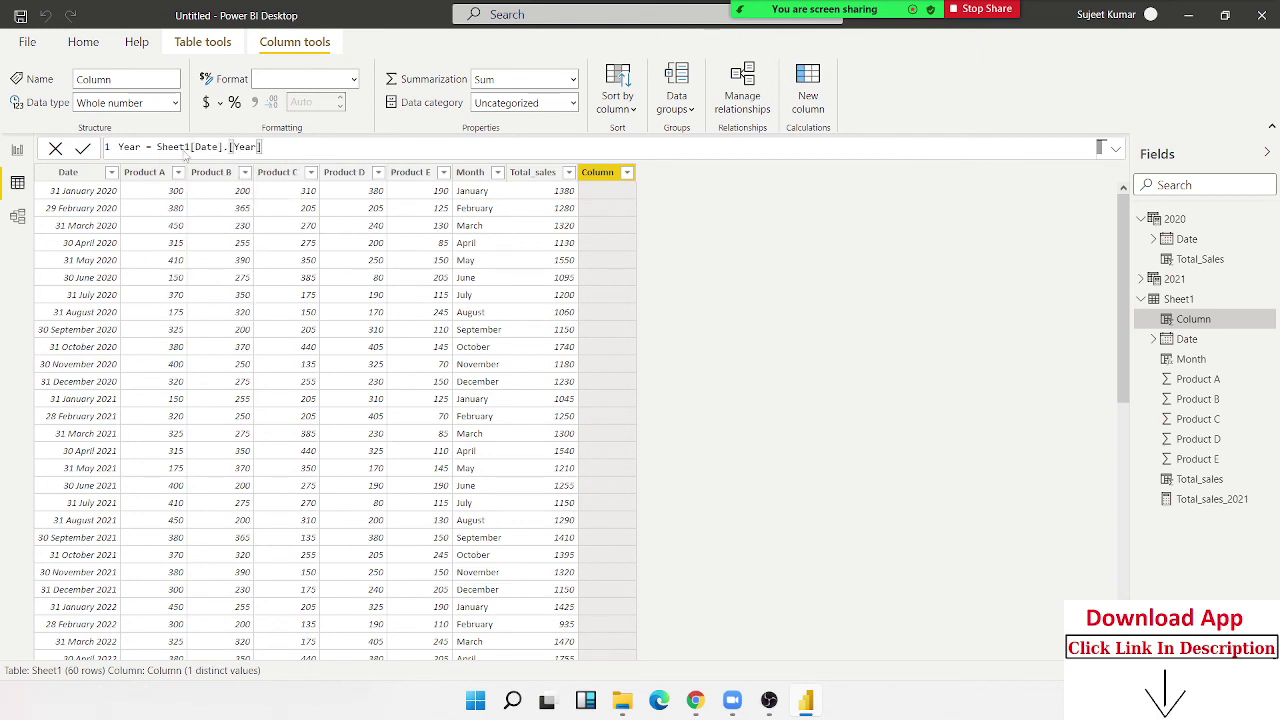
pyautogui.press('Return')
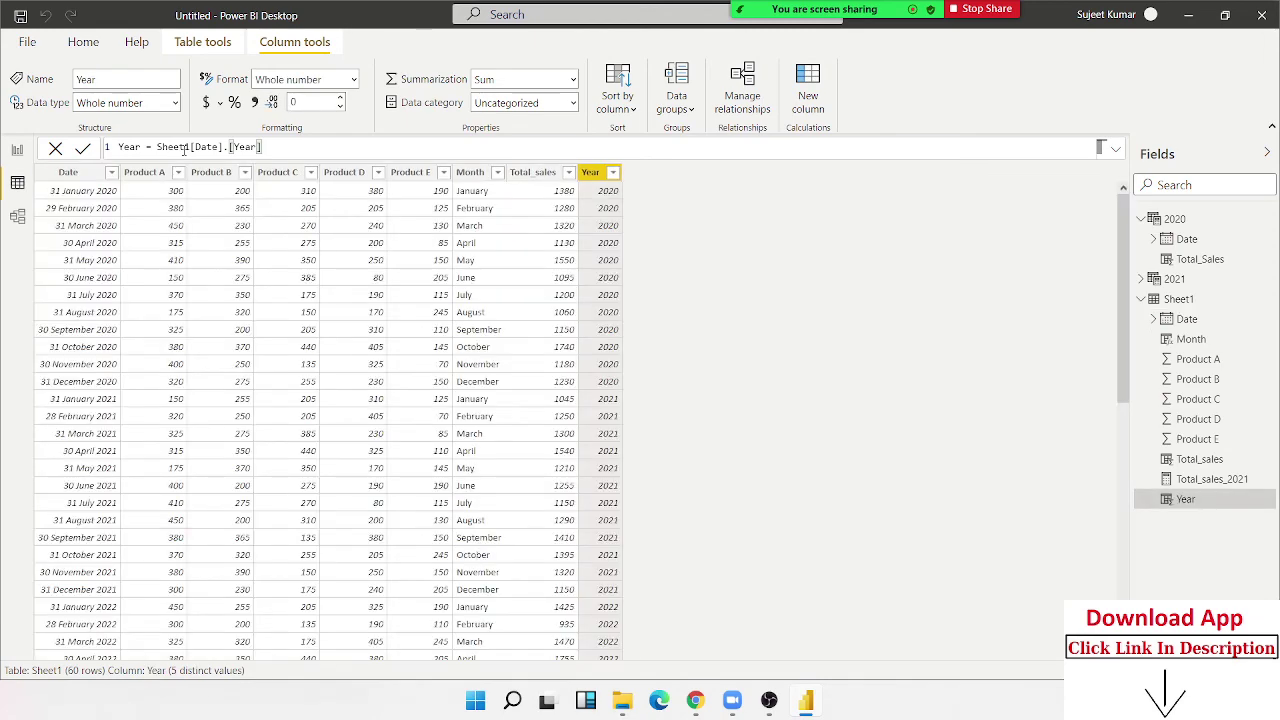
pyautogui.click(14, 152)
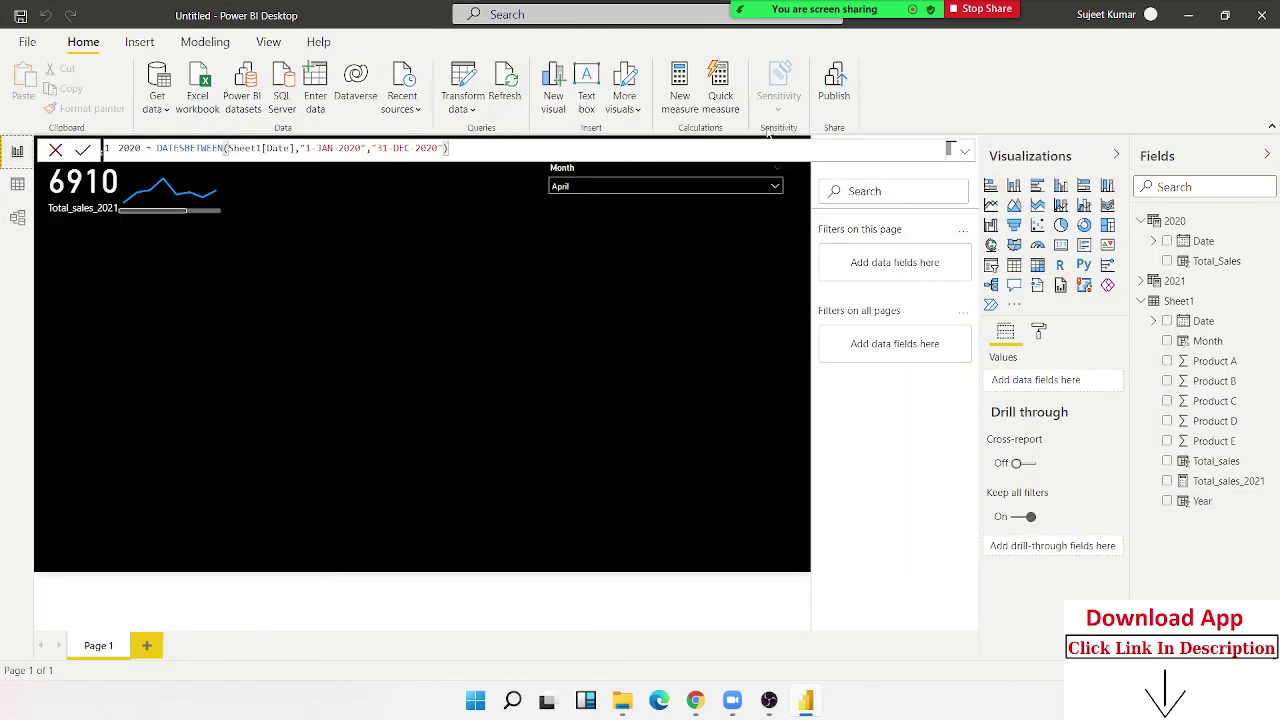
# Create a 2020_Sales measure in the 2020 table, starting it as SUMX(FILTER(Sheet1
pyautogui.click(692, 107)
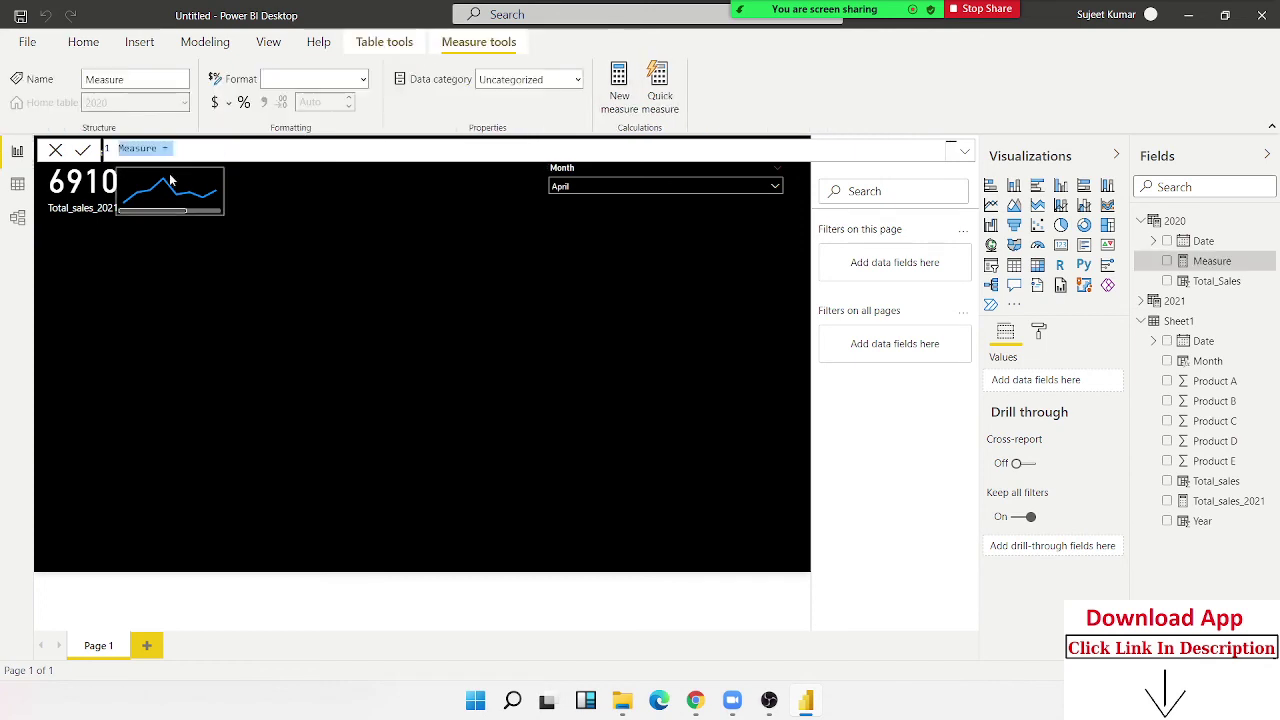
pyautogui.doubleClick(140, 148)
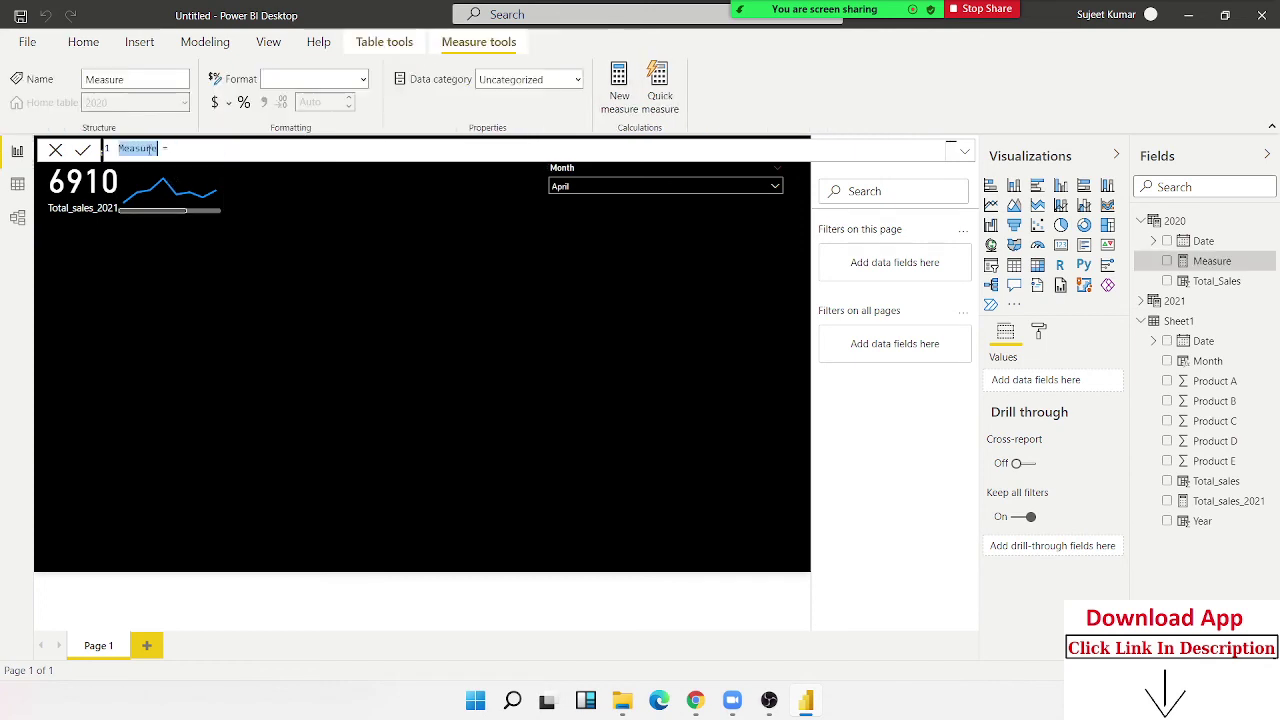
pyautogui.write('2020_Sal')
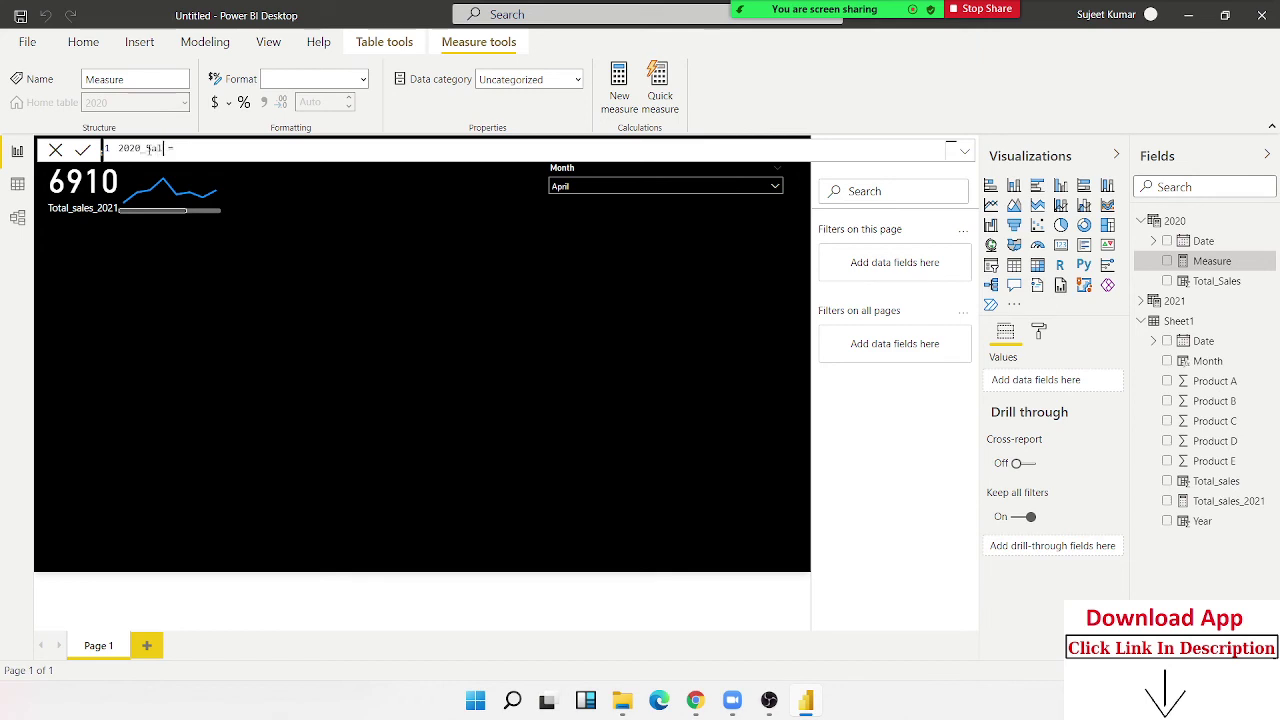
pyautogui.write('es = ')
pyautogui.write('s')
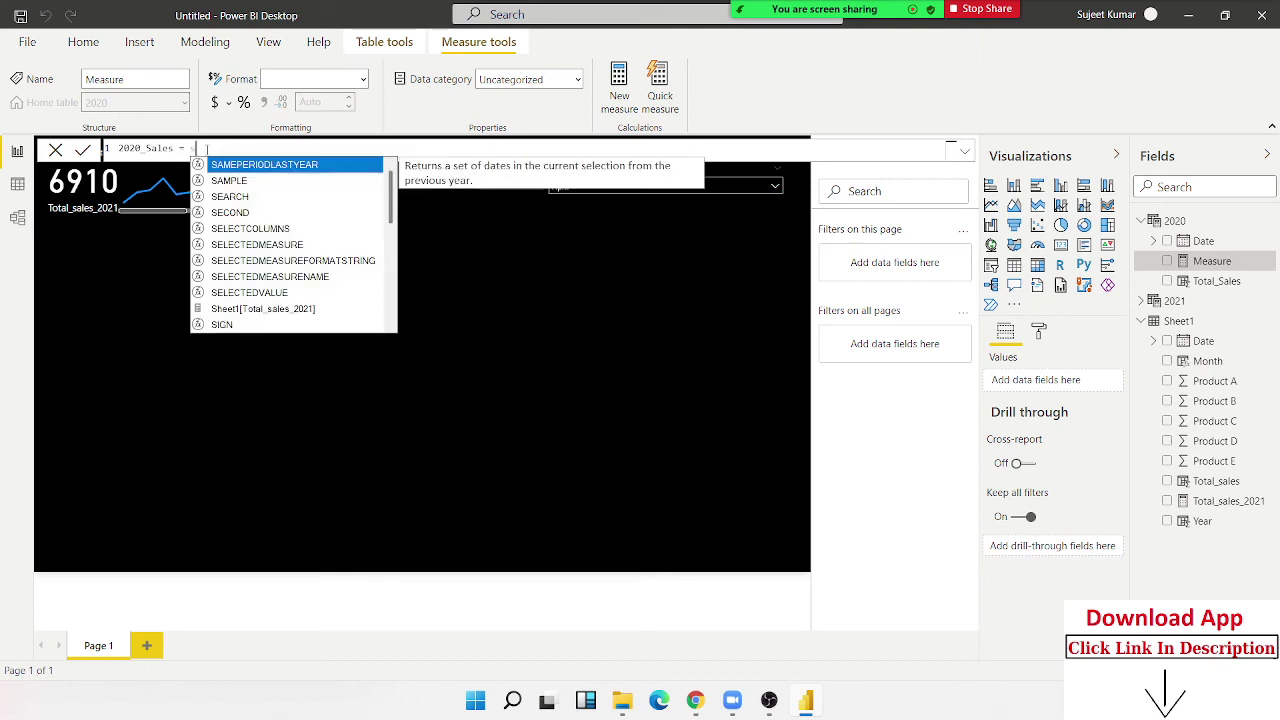
pyautogui.write('um')
pyautogui.press('Down')
pyautogui.press('Down')
pyautogui.press('Down')
pyautogui.press('Tab')
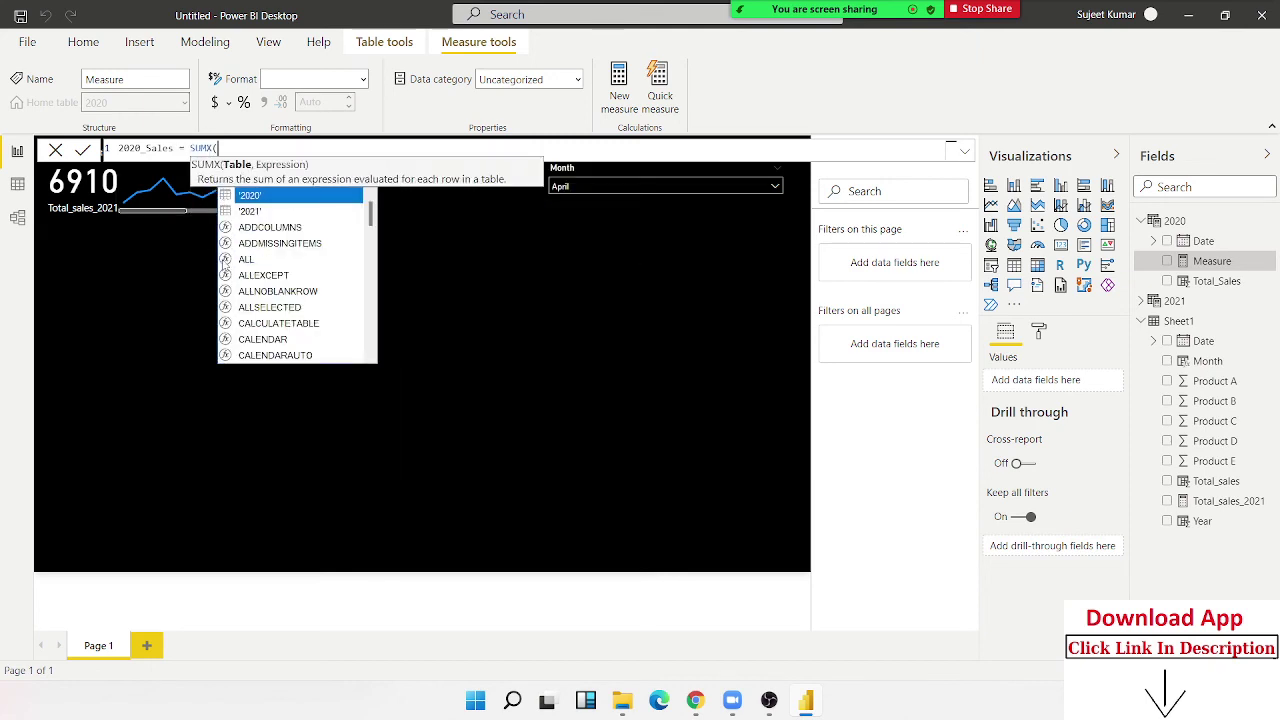
pyautogui.write('fil')
pyautogui.press('Tab')
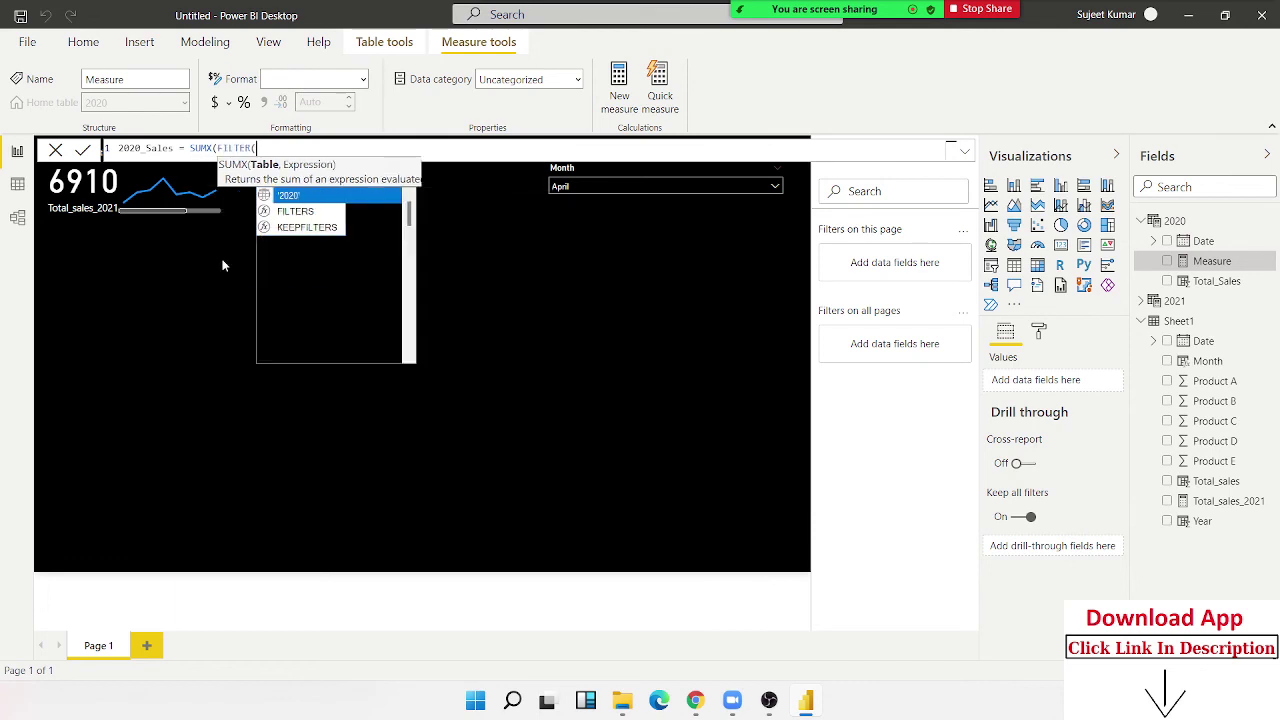
pyautogui.write('sh')
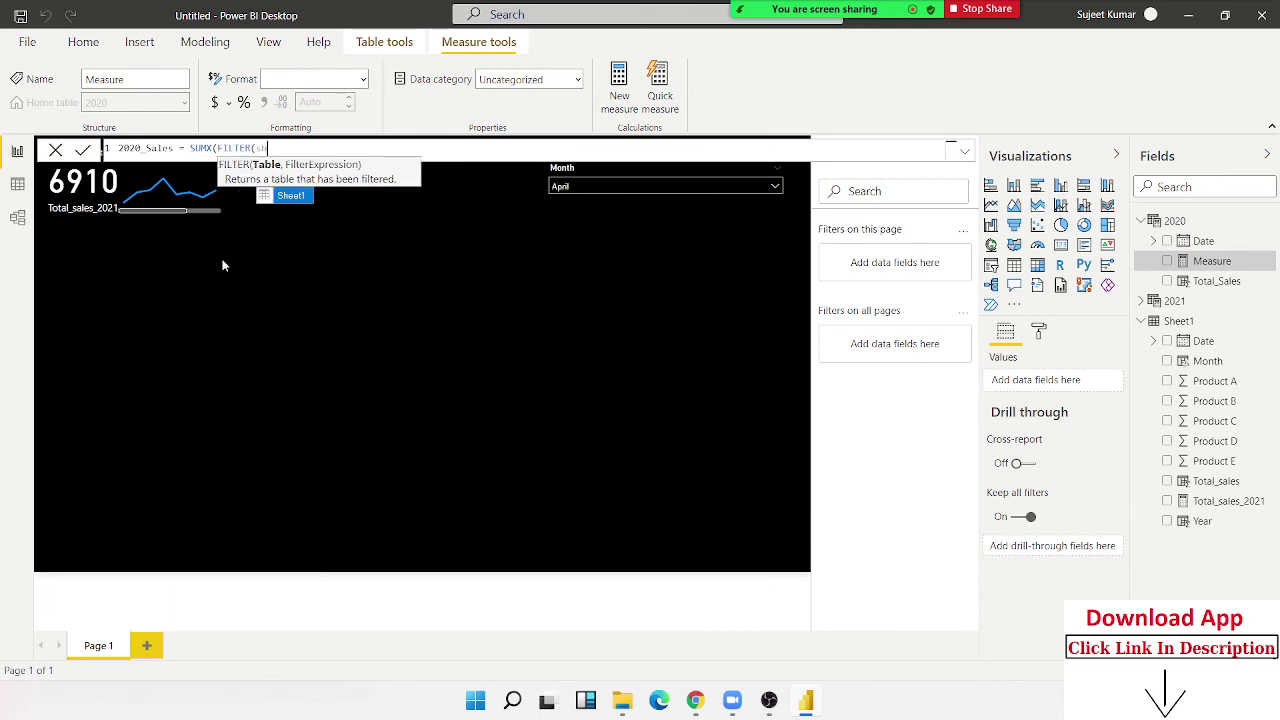
pyautogui.press('Tab')
# Add the filter condition Sheet1[Year]=2021 and commit the formula
pyautogui.write(',')
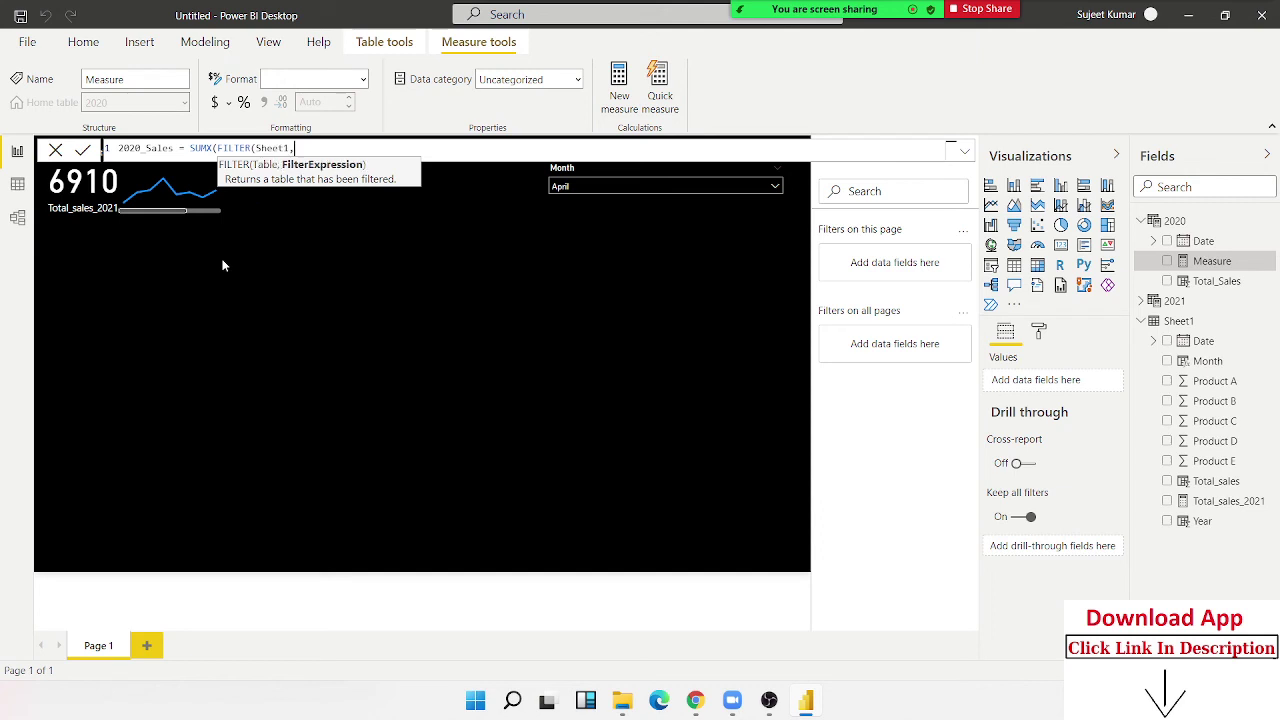
pyautogui.write('y')
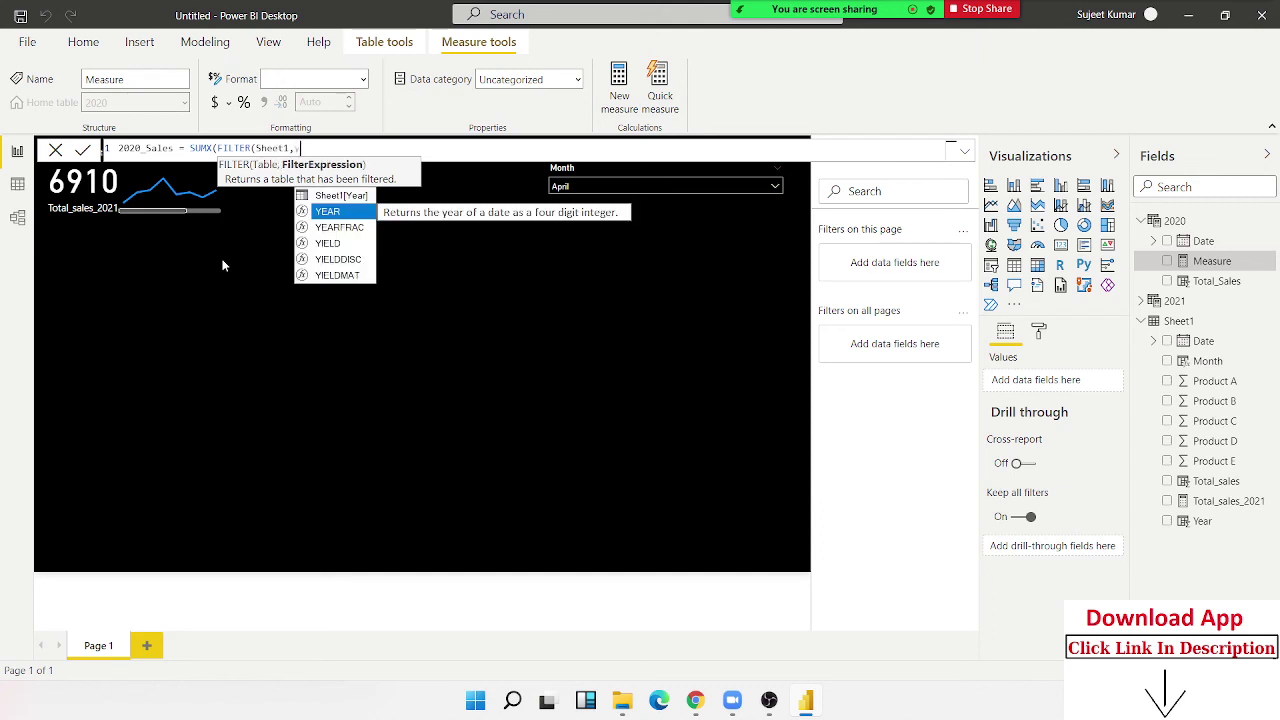
pyautogui.write('ear')
pyautogui.press('Up')
pyautogui.press('Up')
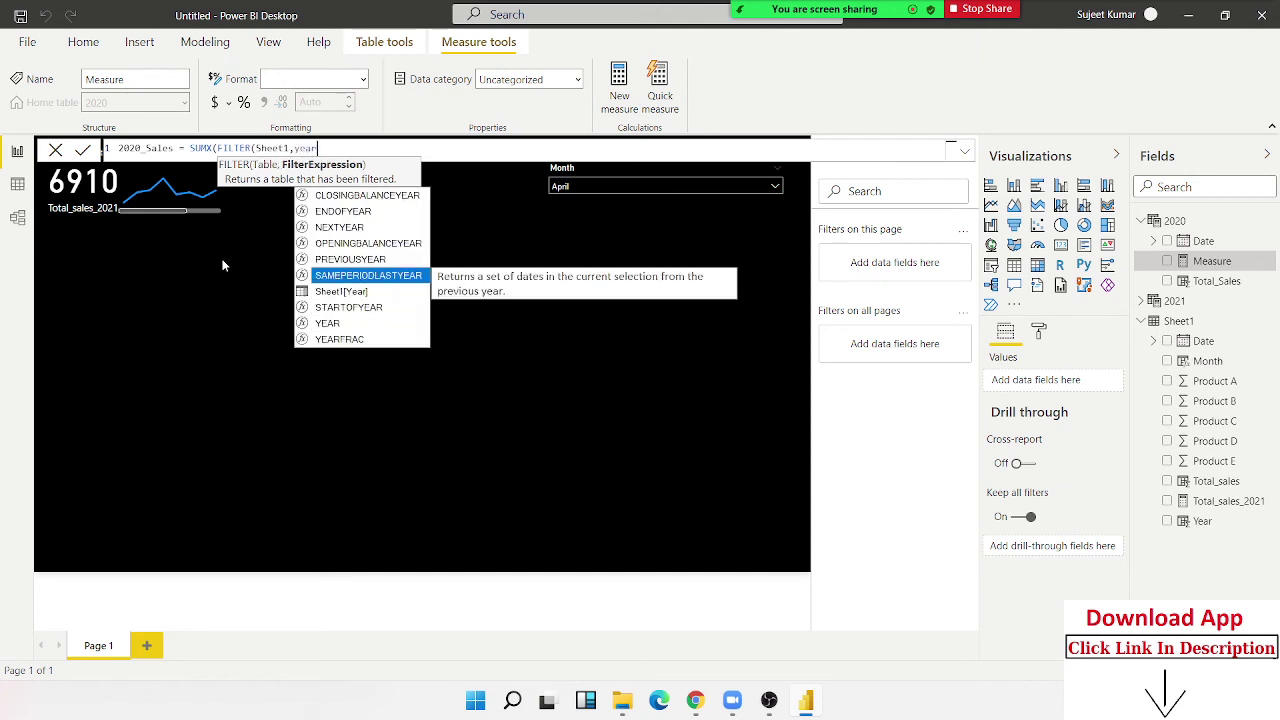
pyautogui.press('Down')
pyautogui.press('Tab')
pyautogui.write('=')
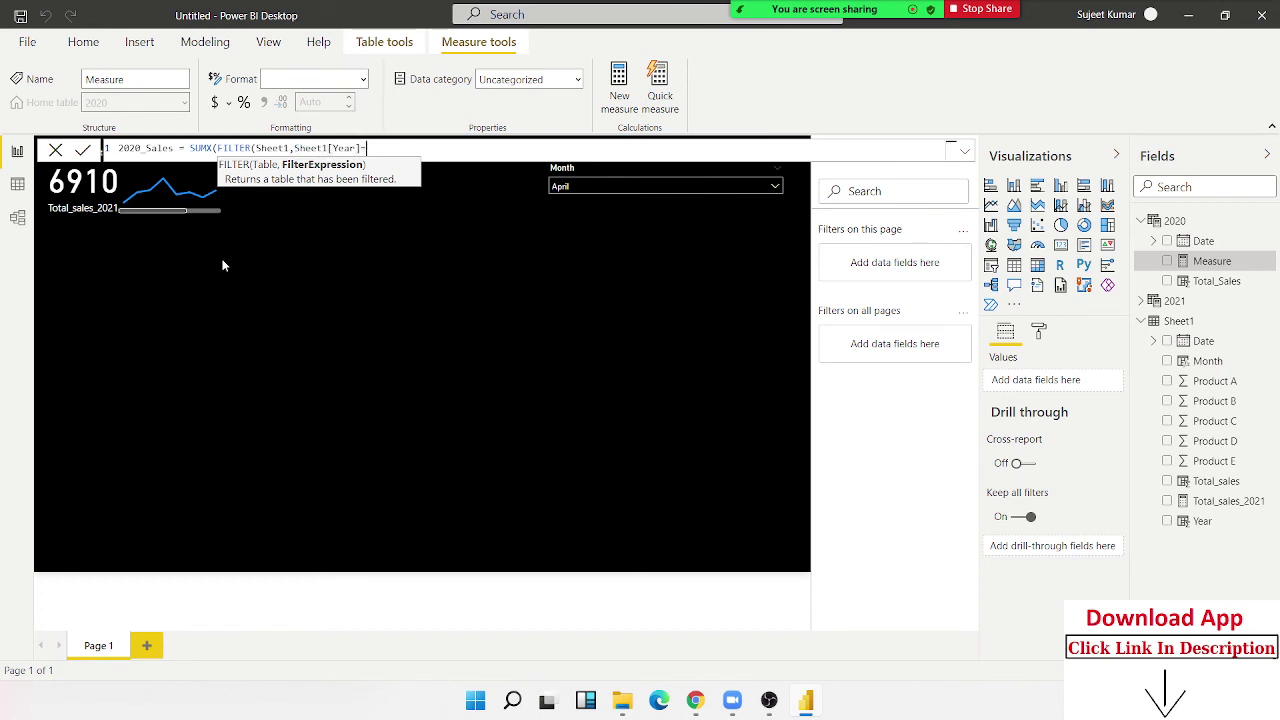
pyautogui.write('2021')
pyautogui.write(')')
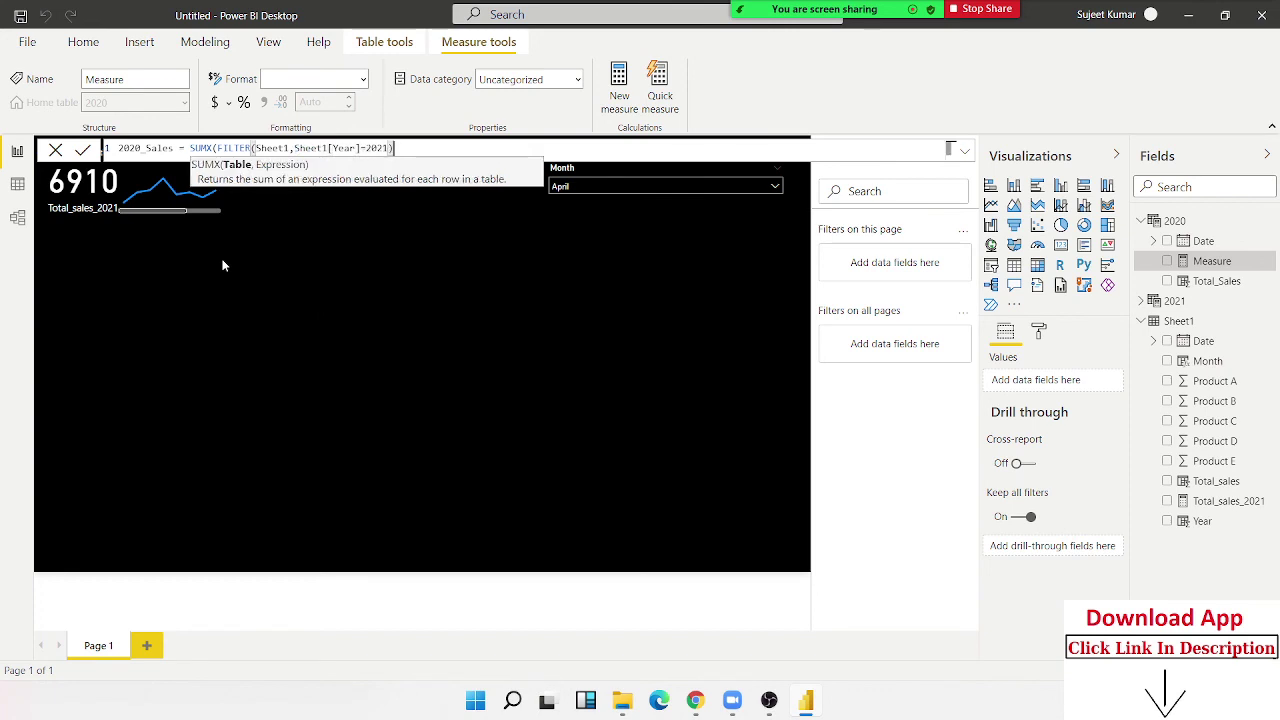
pyautogui.press('Return')
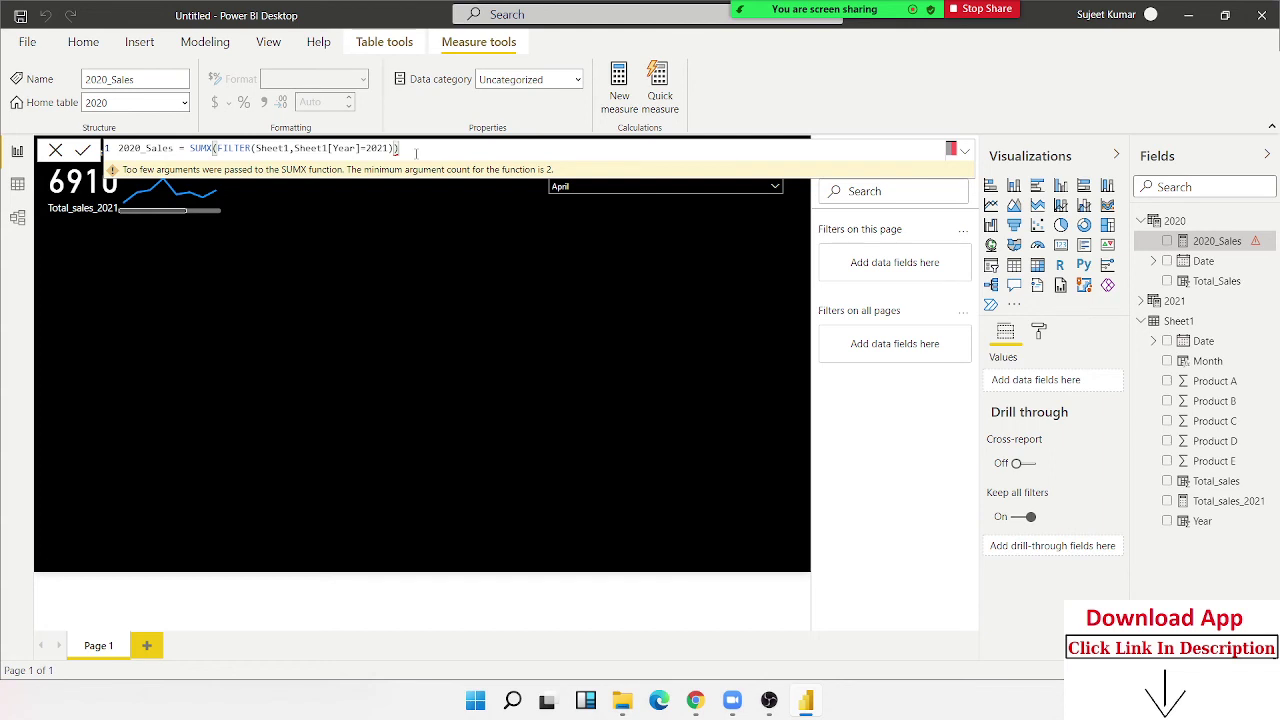
# Remove the extra bracket and add Sheet1[Total_sales] as the summed expression, clearing the error
pyautogui.press('BackSpace')
pyautogui.write(',')
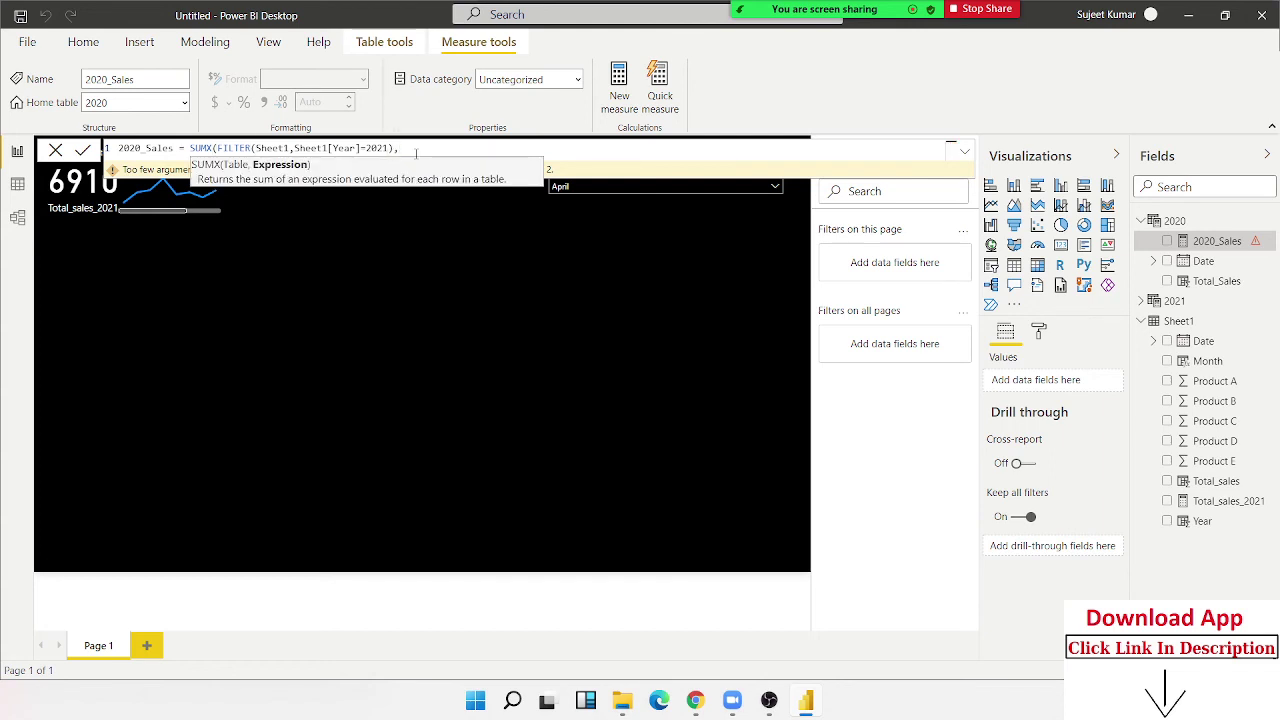
pyautogui.write('to')
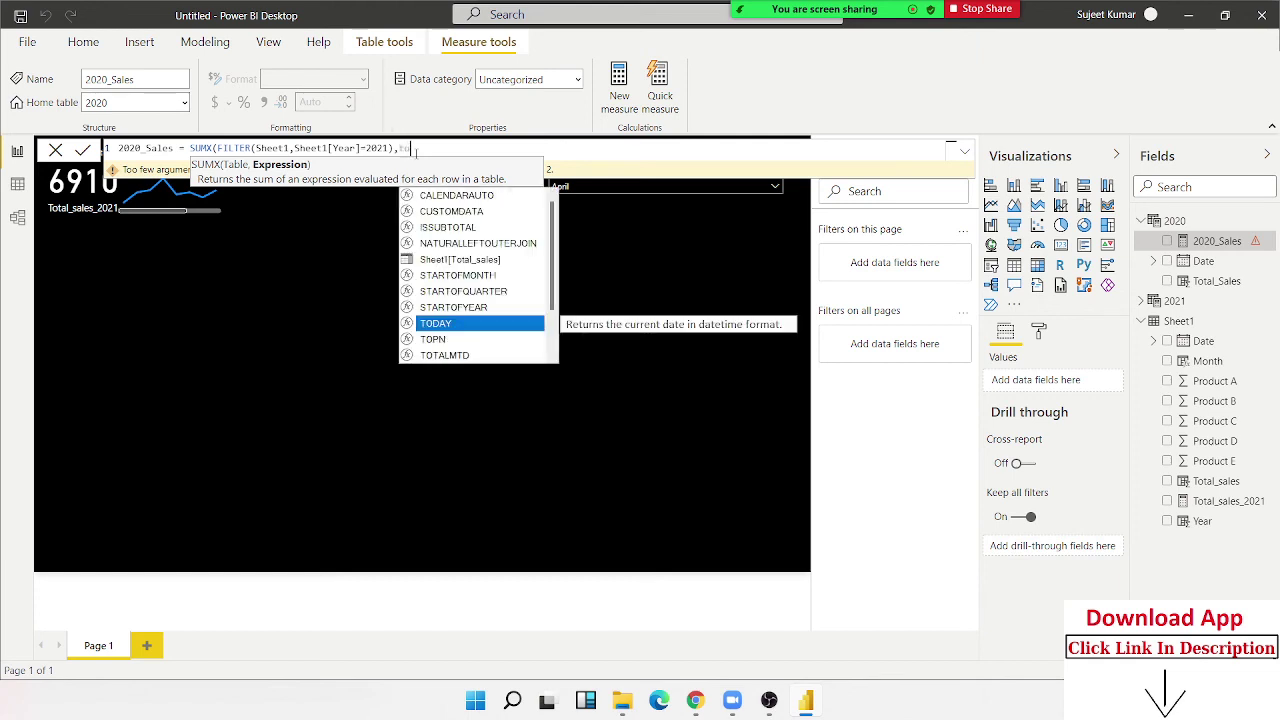
pyautogui.press('Up')
pyautogui.press('Up')
pyautogui.press('Up')
pyautogui.press('Up')
pyautogui.press('Tab')
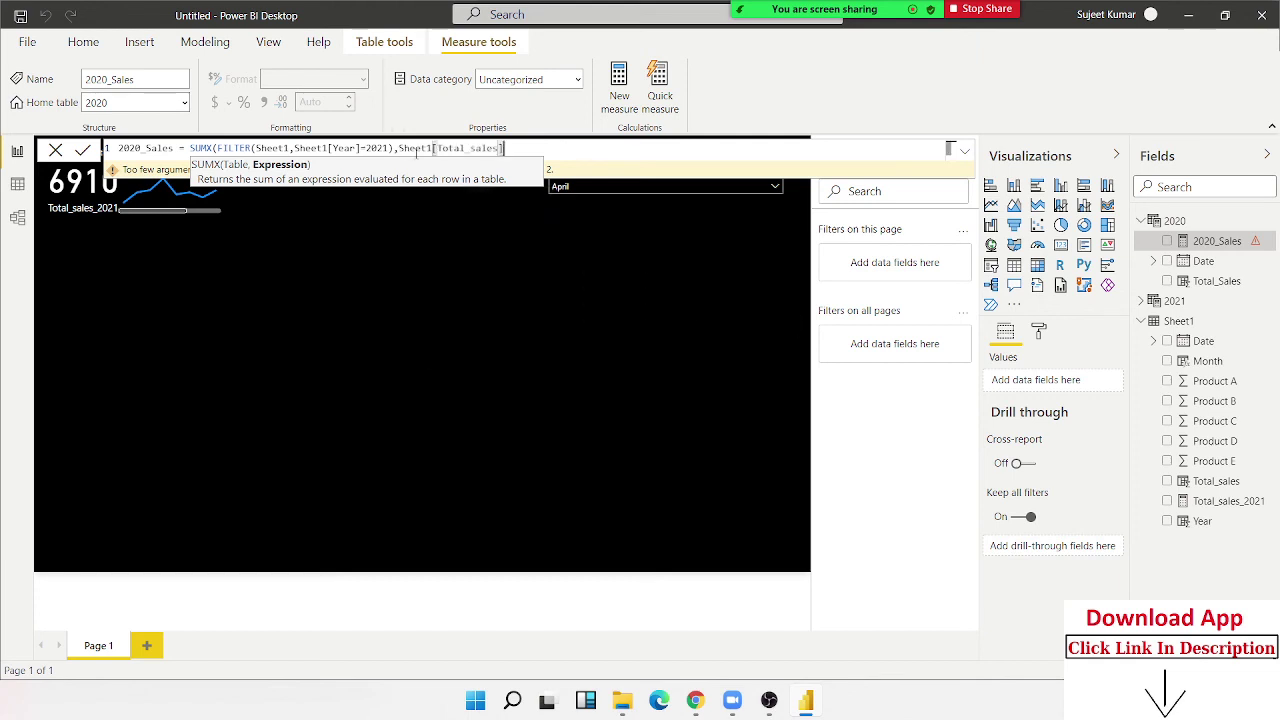
pyautogui.write(')')
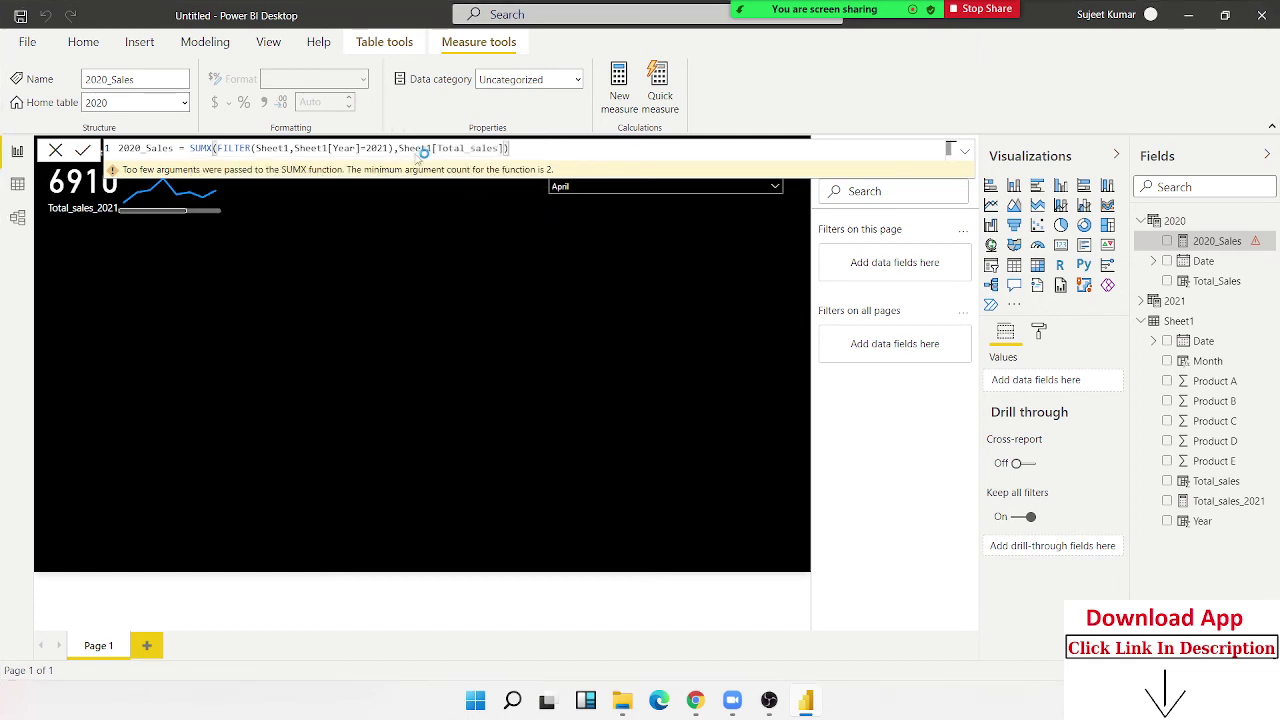
pyautogui.press('Return')
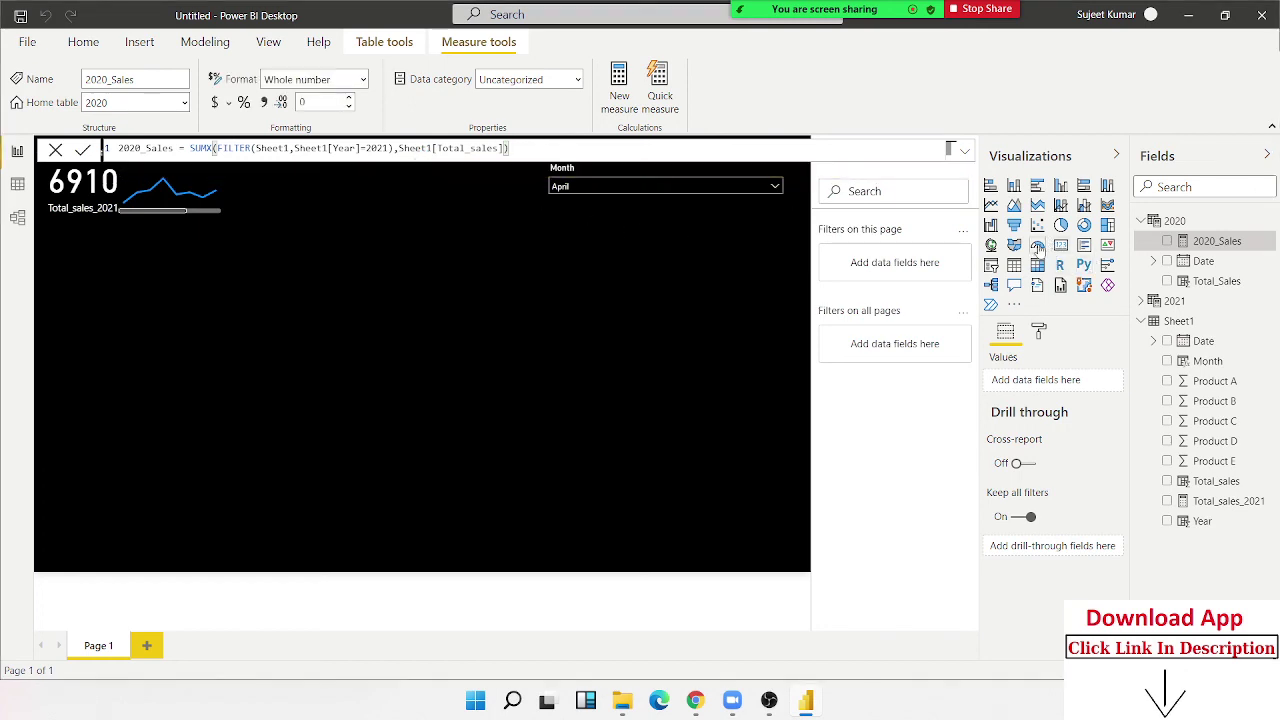
# Place a new empty card visual mid-canvas and reopen the 2020_Sales measure formula
pyautogui.click(1059, 246)
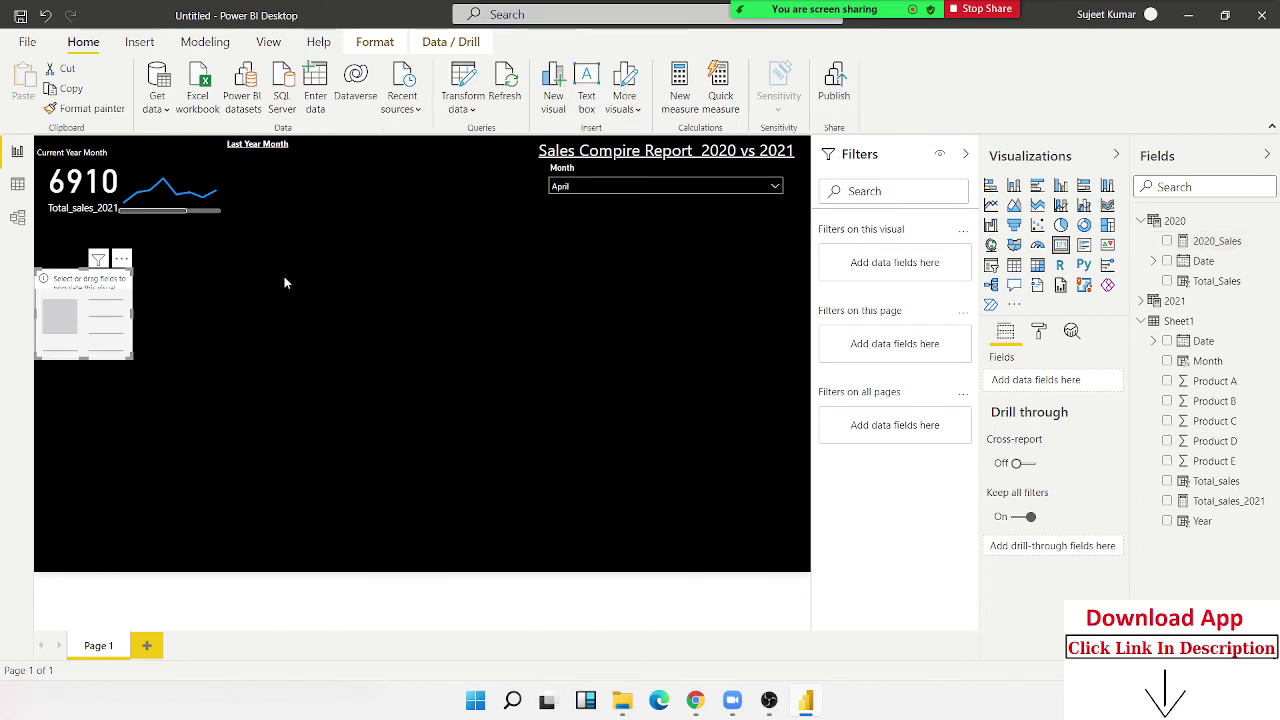
pyautogui.moveTo(110, 318); pyautogui.dragTo(335, 323)
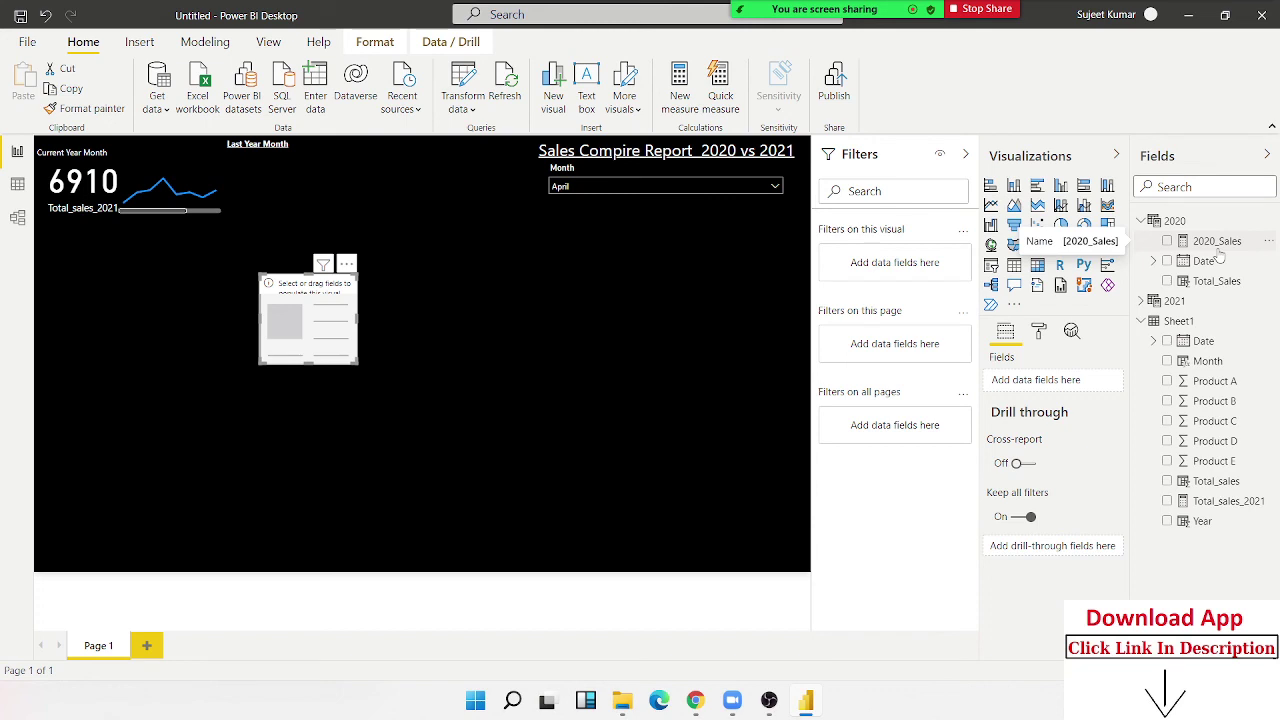
pyautogui.moveTo(1219, 256)
pyautogui.mouseDown()
pyautogui.moveTo(318, 320)
pyautogui.moveTo(356, 340)
pyautogui.moveTo(333, 342)
pyautogui.moveTo(1200, 255)
pyautogui.mouseUp()
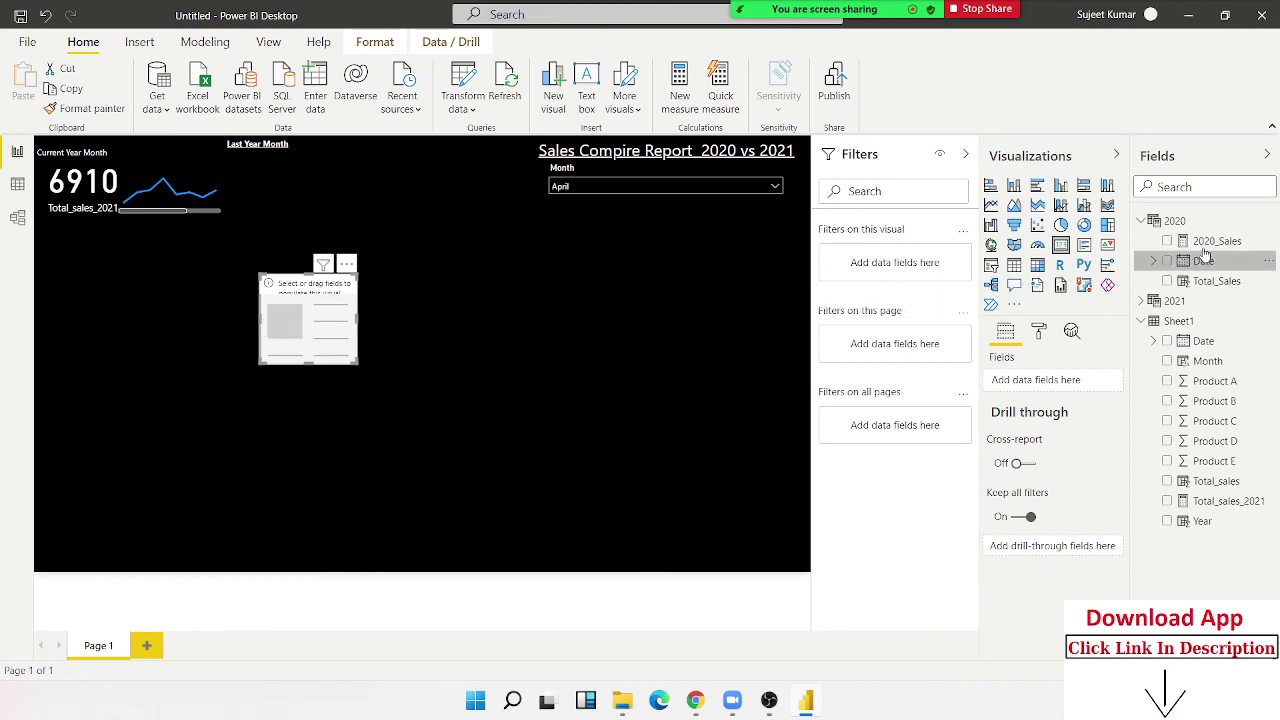
pyautogui.click(1203, 260)
pyautogui.click(1216, 241)
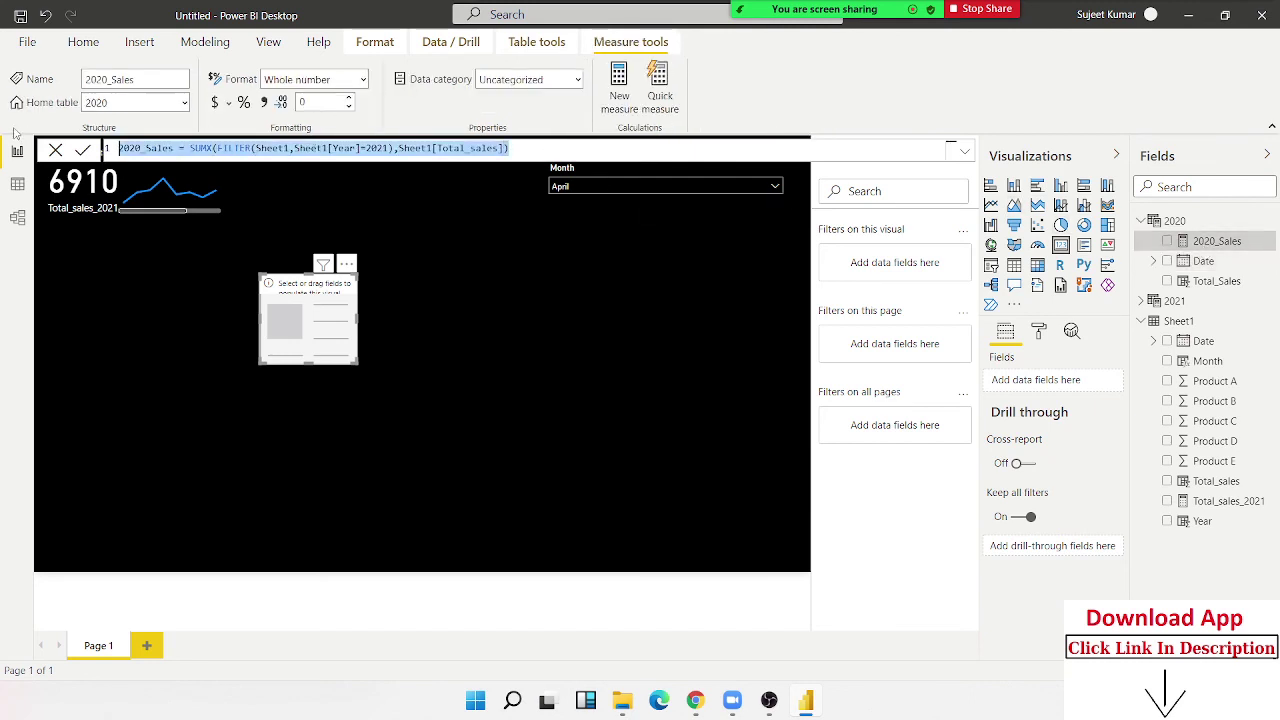
# Create a Total_Sales_2020 measure in Sheet1 by pasting the SUMX formula and deleting the old name
pyautogui.click(689, 222)
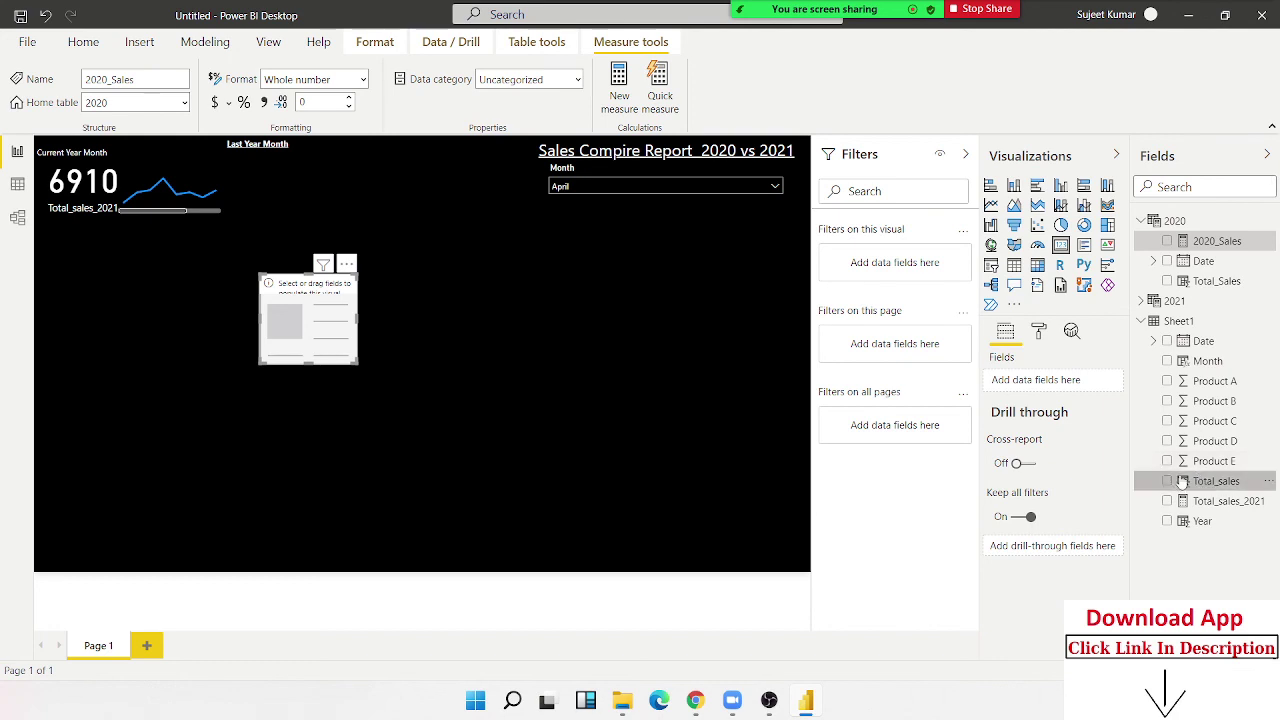
pyautogui.click(1214, 481)
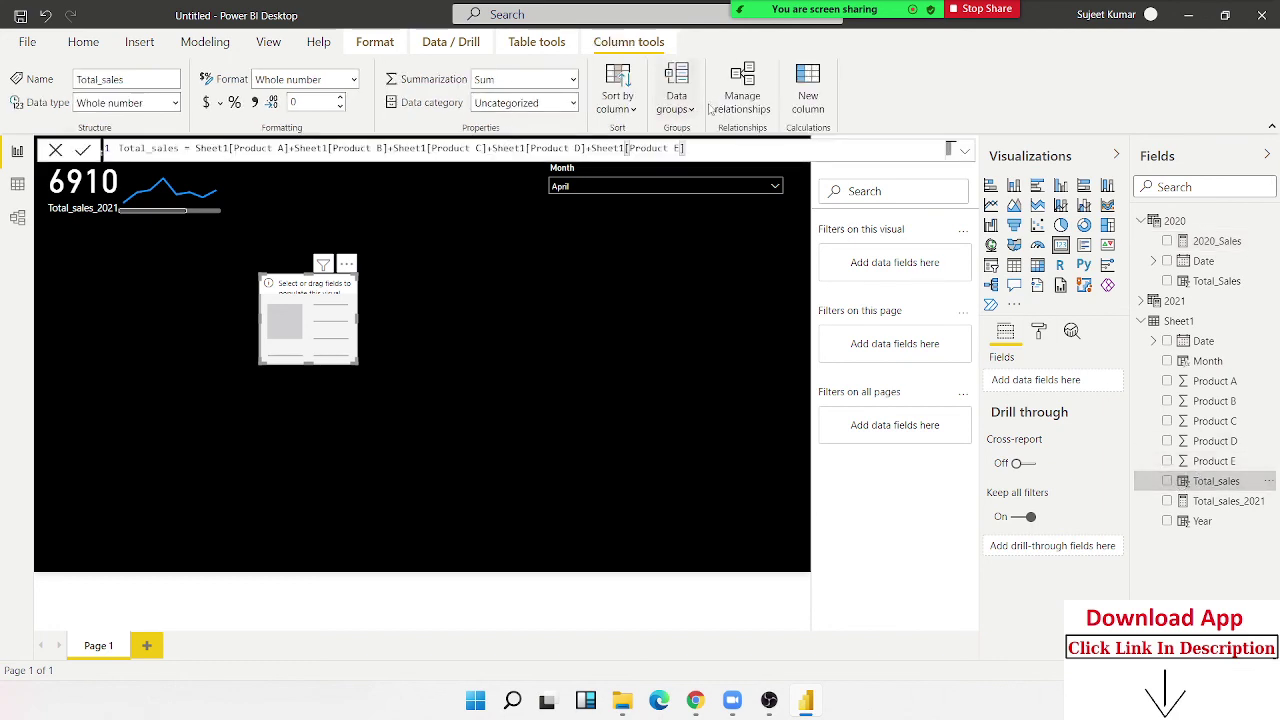
pyautogui.click(83, 42)
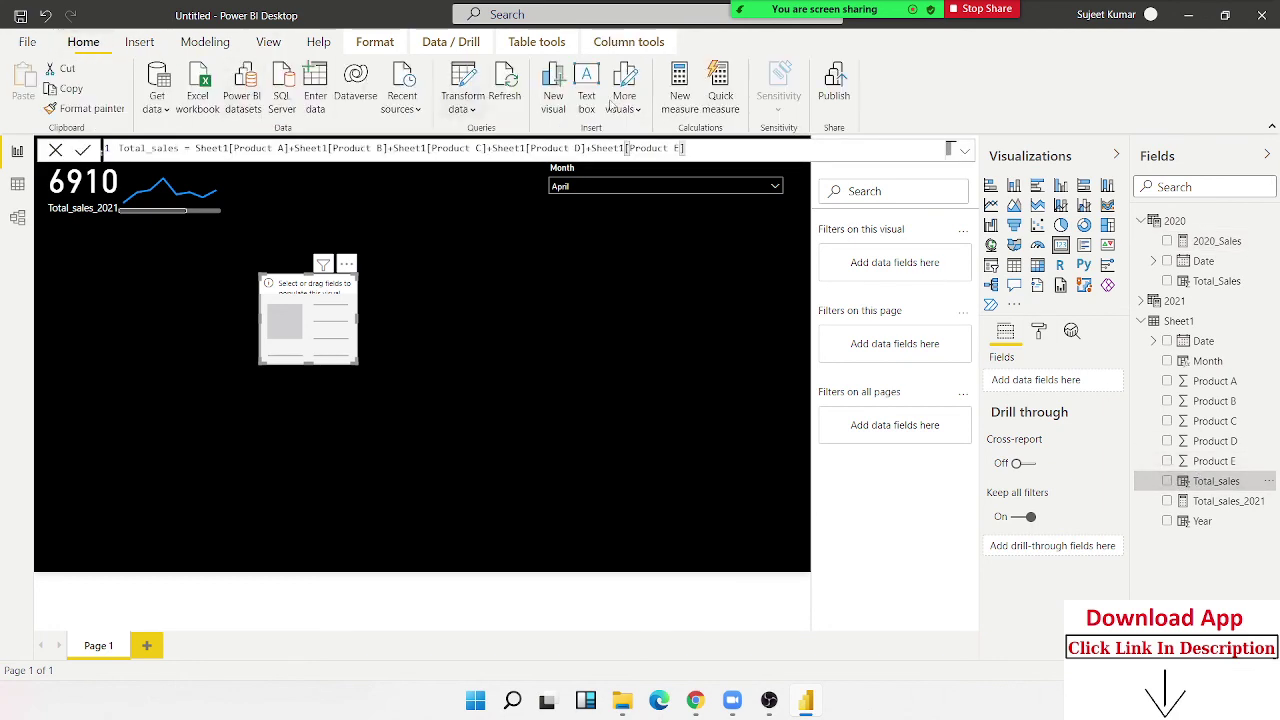
pyautogui.click(690, 111)
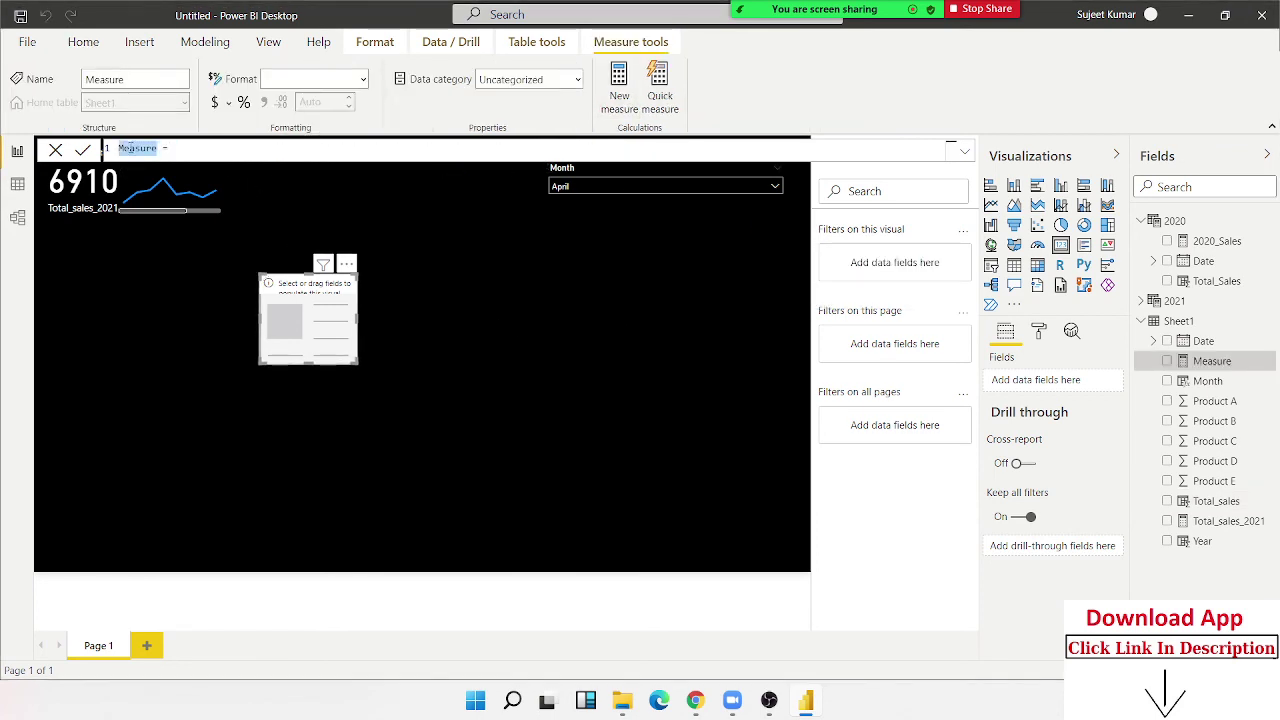
pyautogui.write('Total_')
pyautogui.write('Sales')
pyautogui.write('_2020')
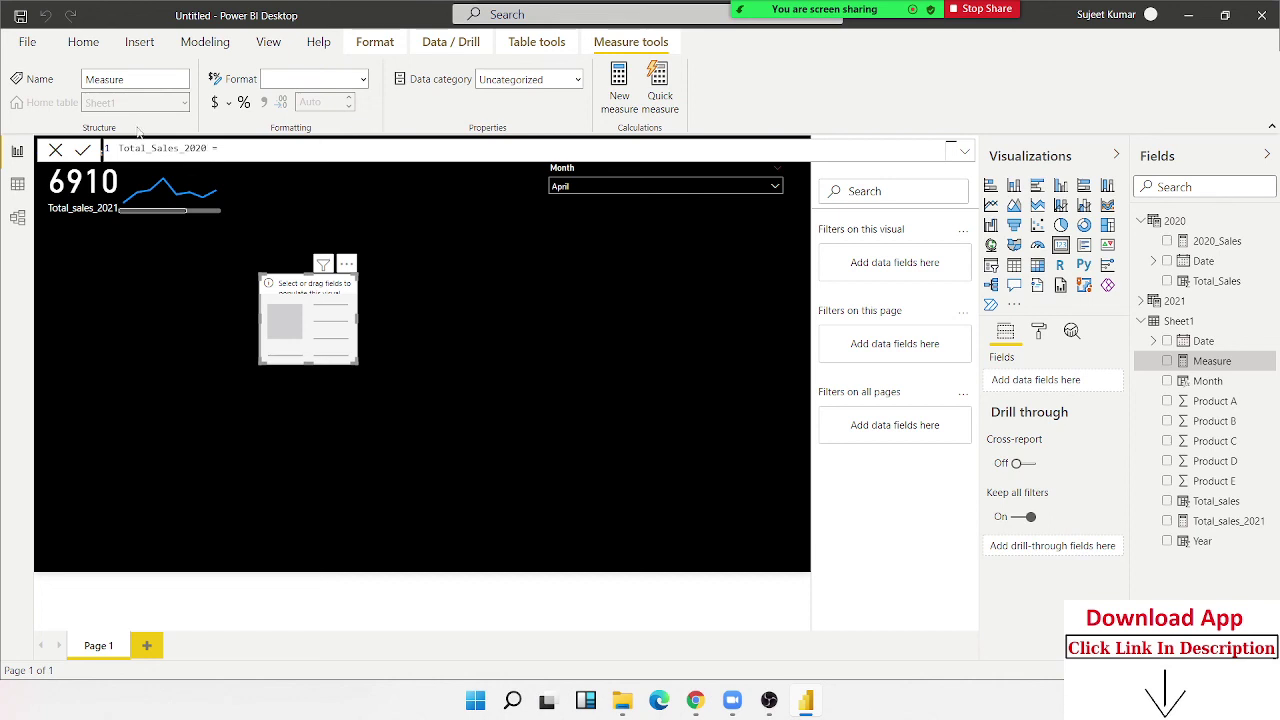
pyautogui.write('2020 Sales = SUMX(FILTER(Sheet1,Sheet1[Year]=2021),Sheet1[Total_sales])')
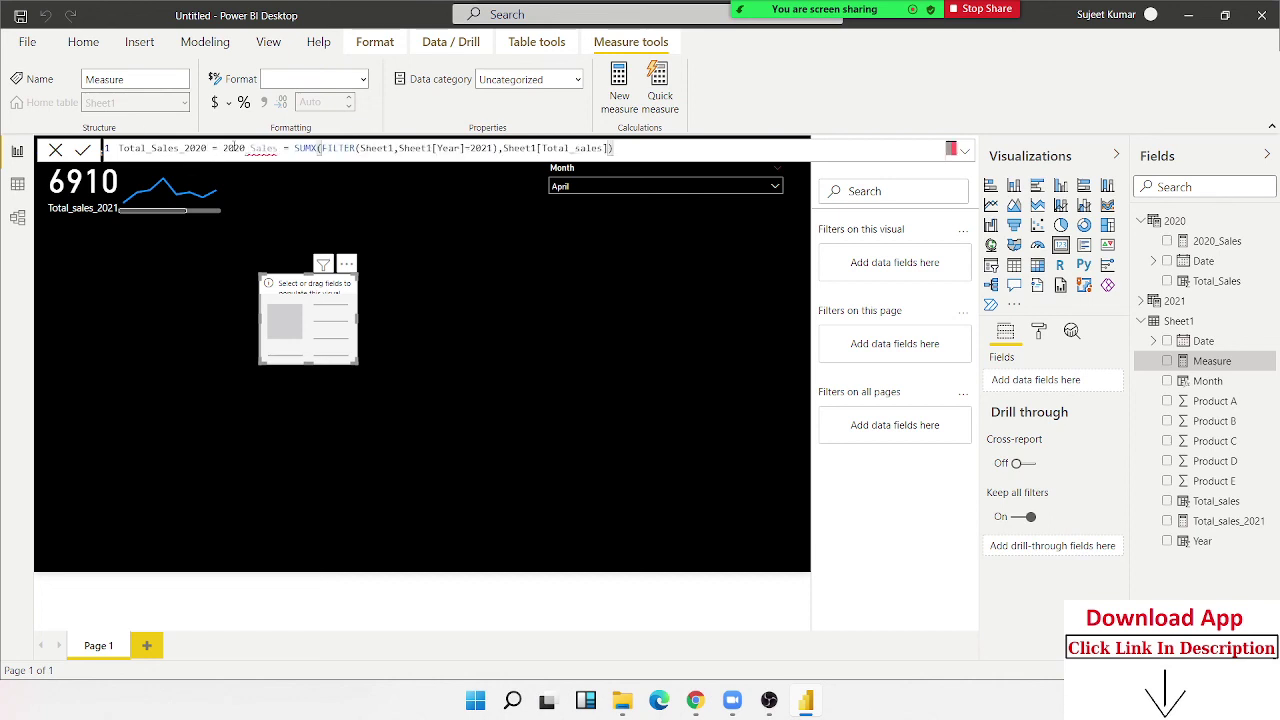
pyautogui.moveTo(277, 148); pyautogui.dragTo(229, 148)
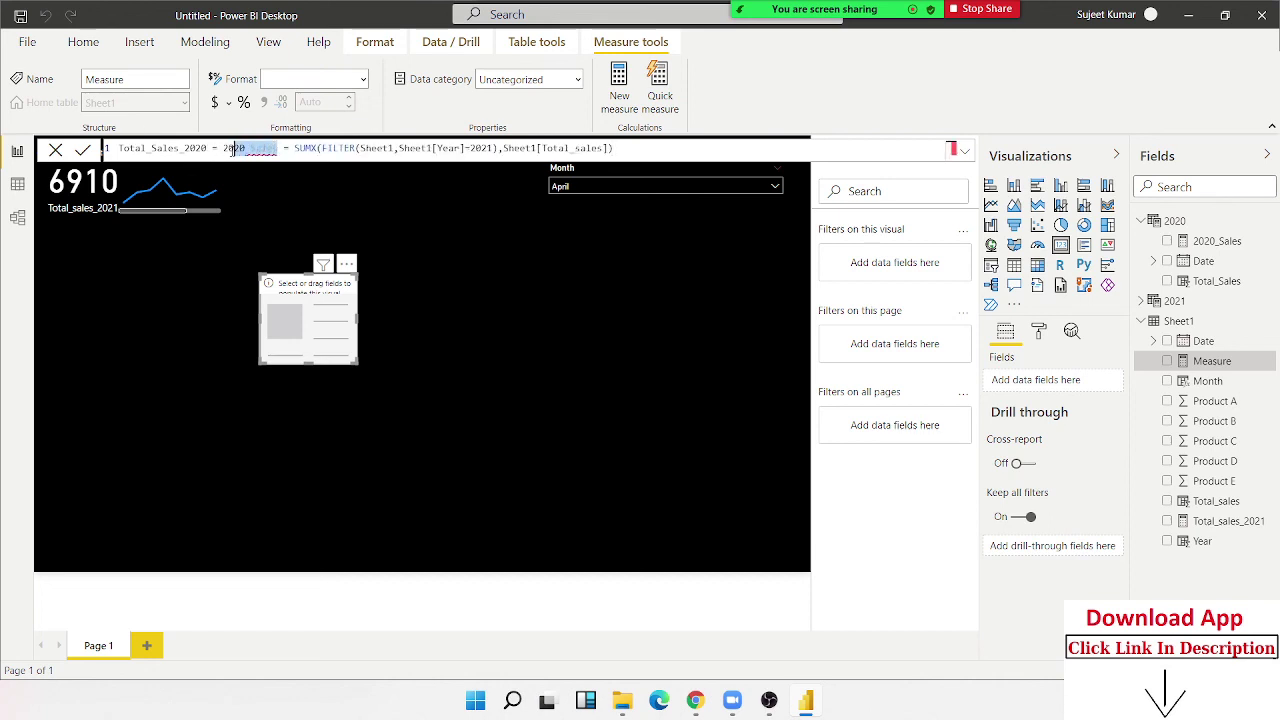
pyautogui.press('BackSpace')
pyautogui.press('BackSpace')
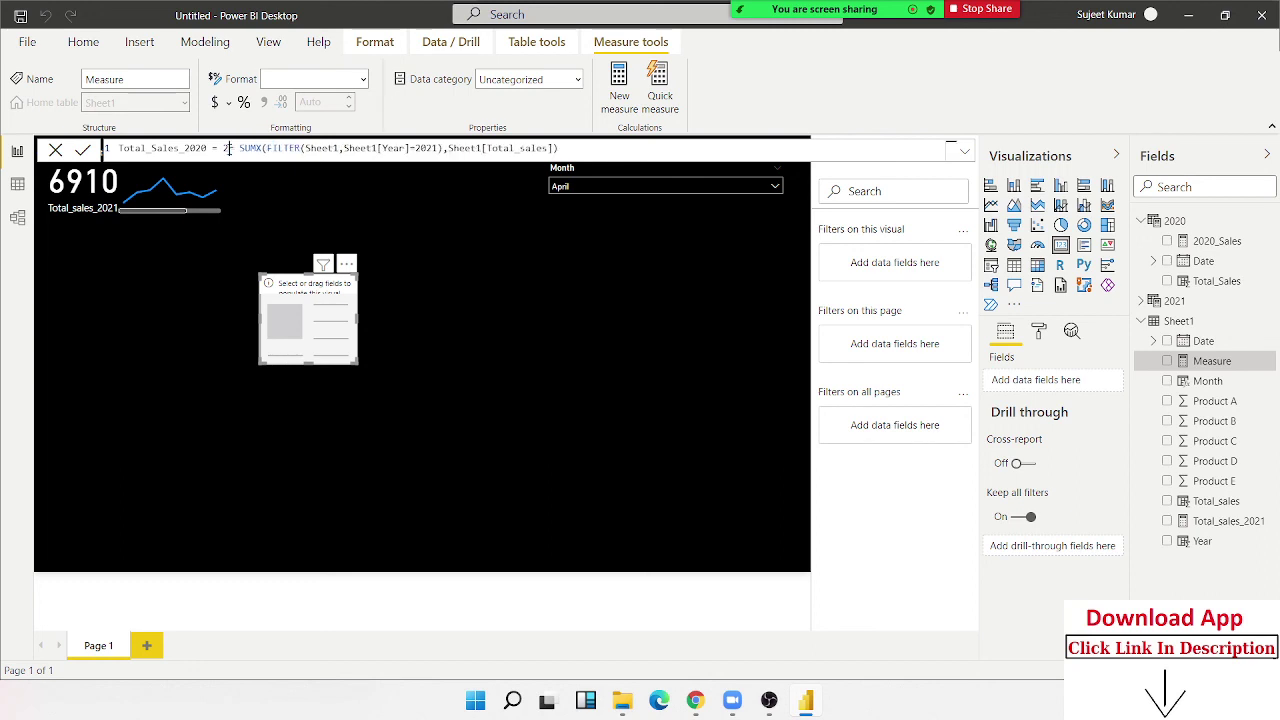
pyautogui.press('Delete')
pyautogui.press('Delete')
pyautogui.press('Delete')
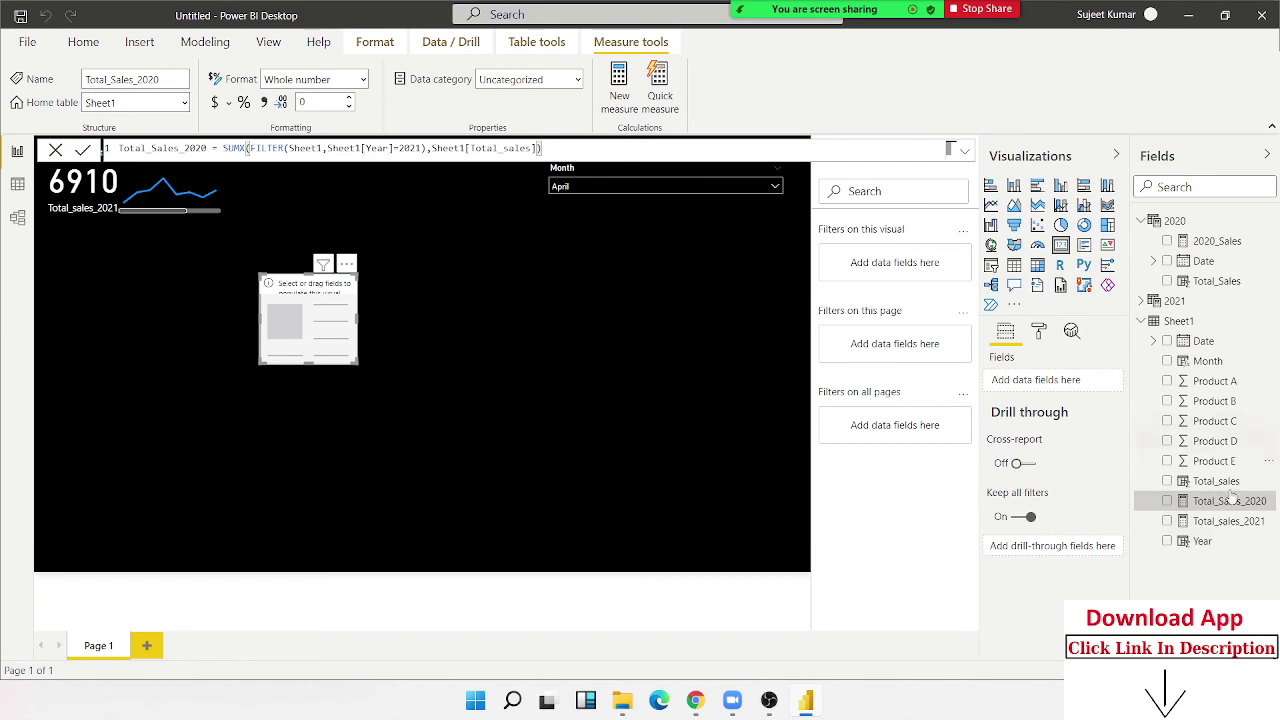
# Put Total_Sales_2020 (1540) in the card and size it under Last Year Month beside the 2021 sparkline
pyautogui.moveTo(1233, 508); pyautogui.dragTo(345, 340)
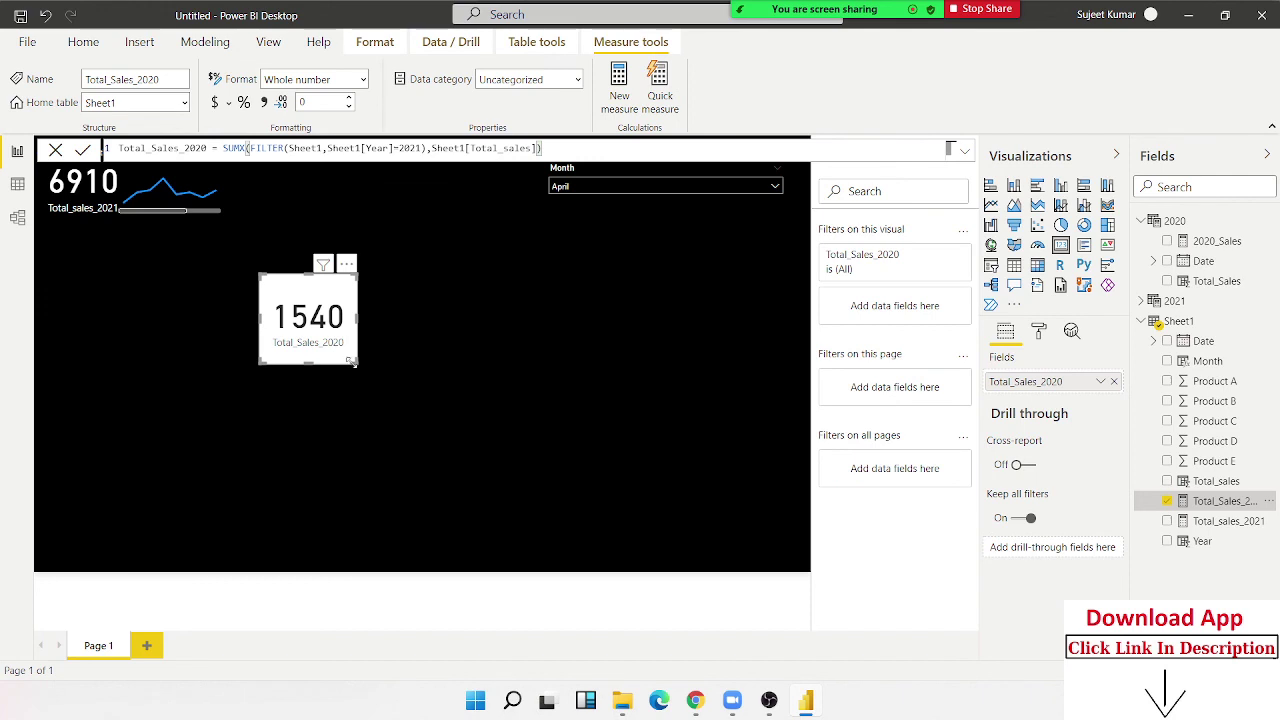
pyautogui.moveTo(357, 363); pyautogui.dragTo(412, 378)
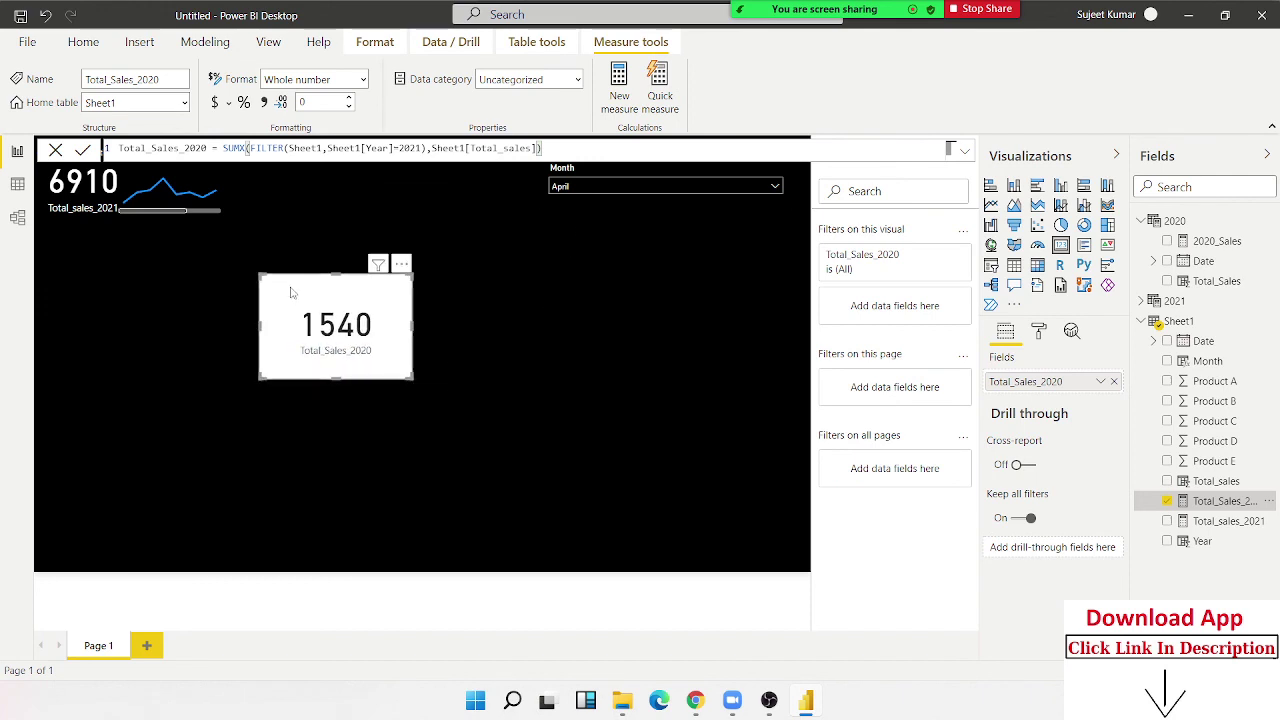
pyautogui.moveTo(286, 302); pyautogui.dragTo(250, 199)
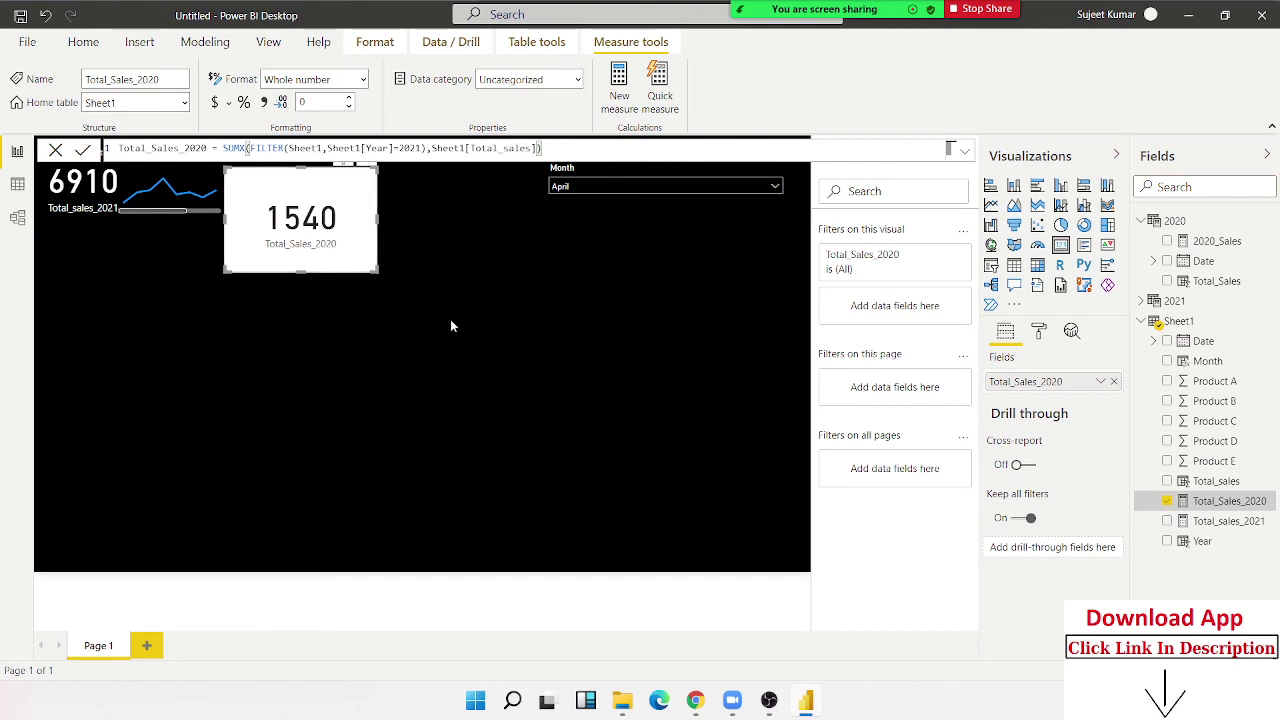
pyautogui.click(560, 328)
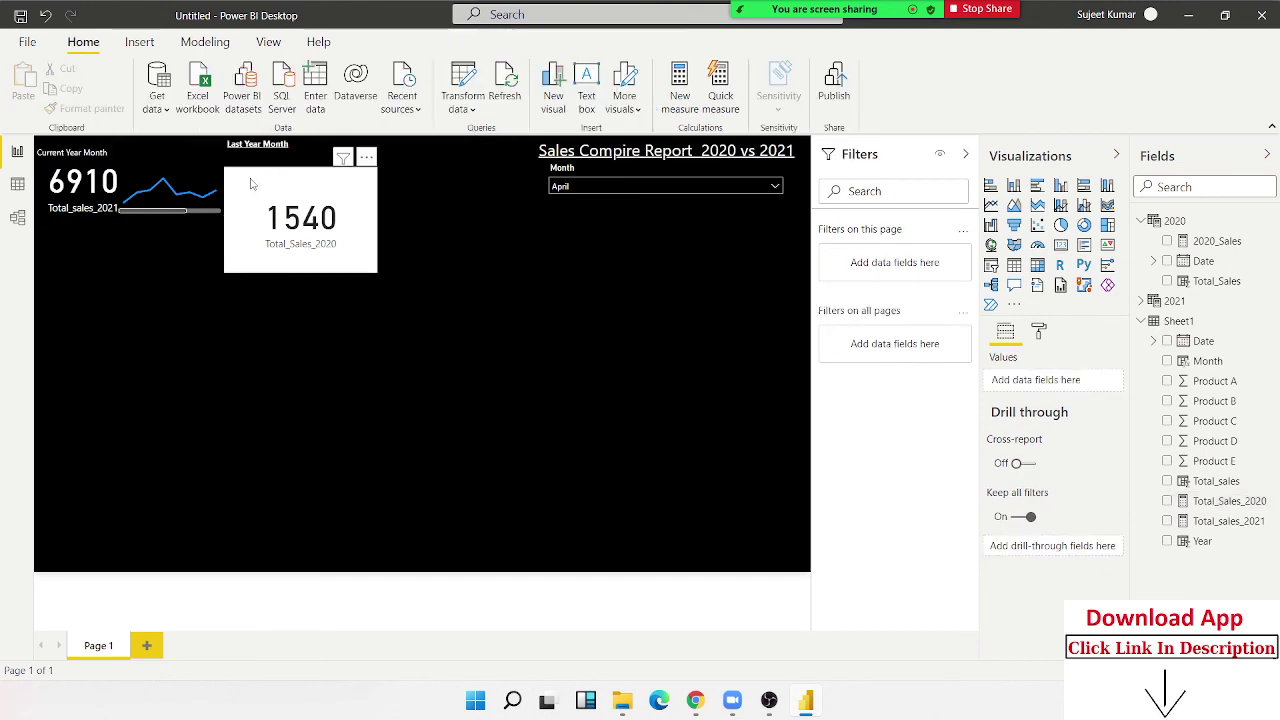
pyautogui.moveTo(252, 184); pyautogui.dragTo(252, 180)
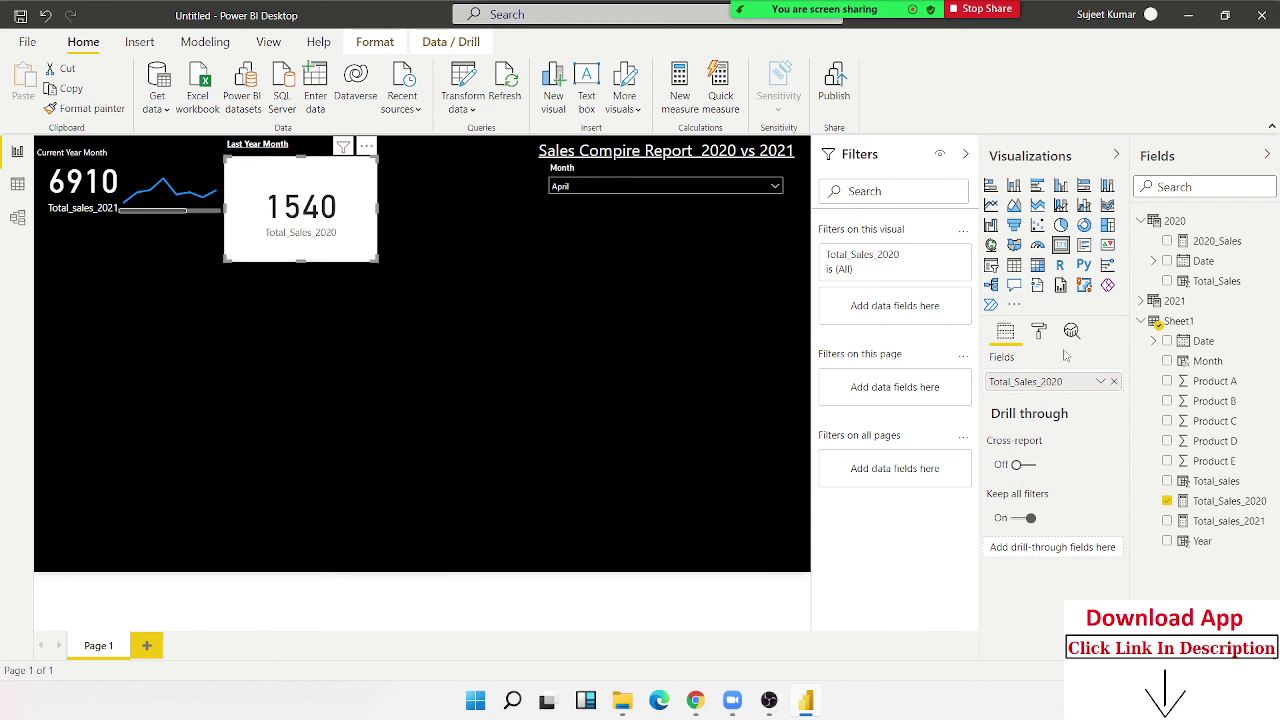
pyautogui.moveTo(372, 260)
pyautogui.mouseDown()
pyautogui.moveTo(361, 229)
pyautogui.moveTo(326, 229)
pyautogui.mouseUp()
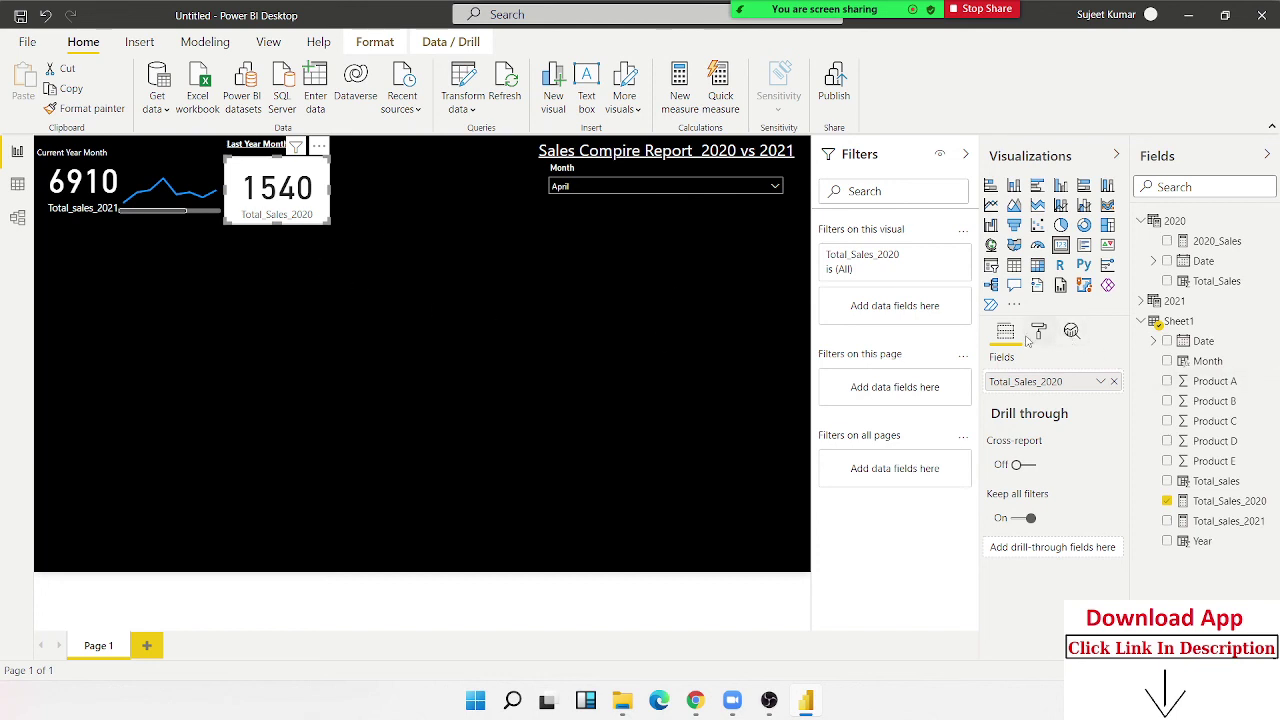
# Remove the 1540 card's white background and make its data label white
pyautogui.click(1038, 334)
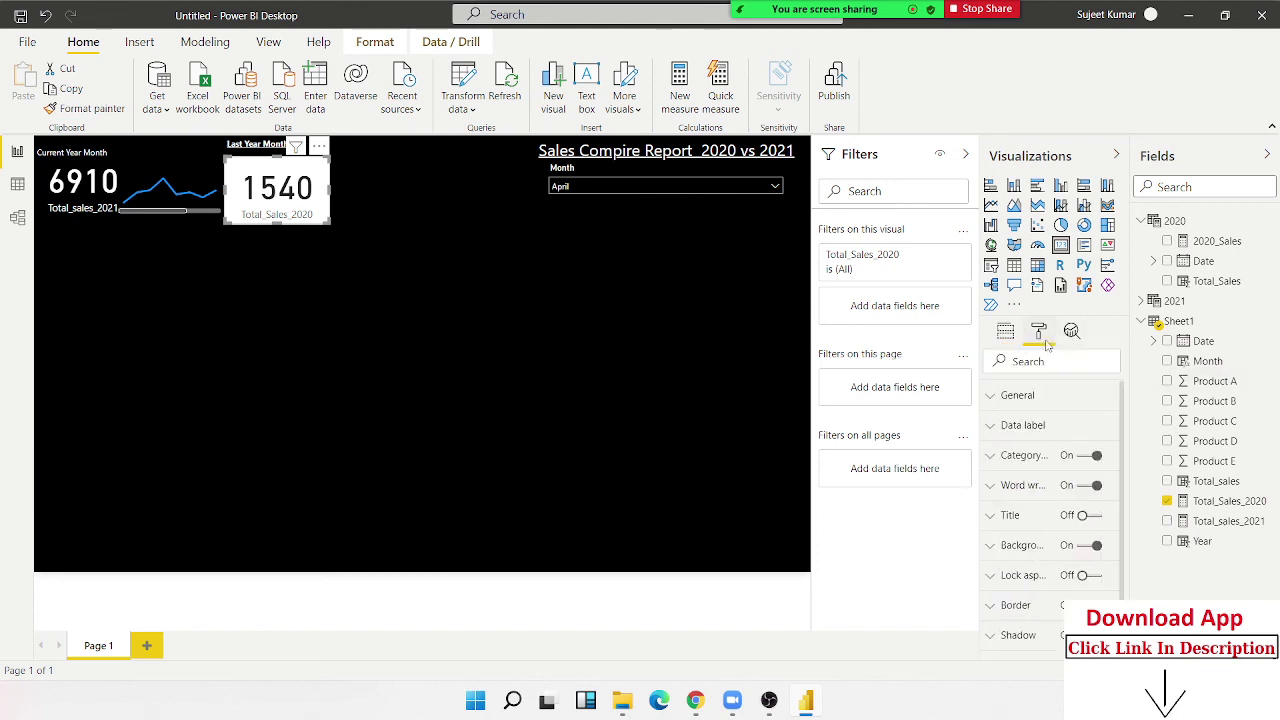
pyautogui.click(1081, 546)
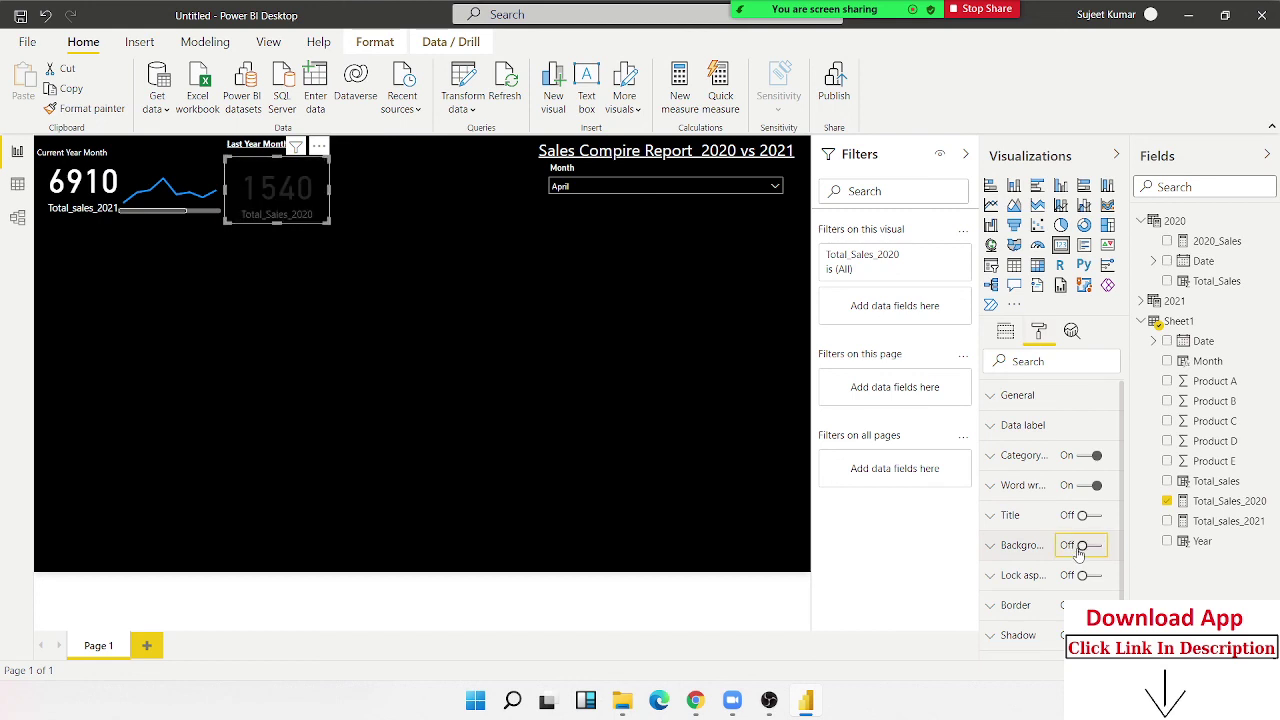
pyautogui.click(1008, 517)
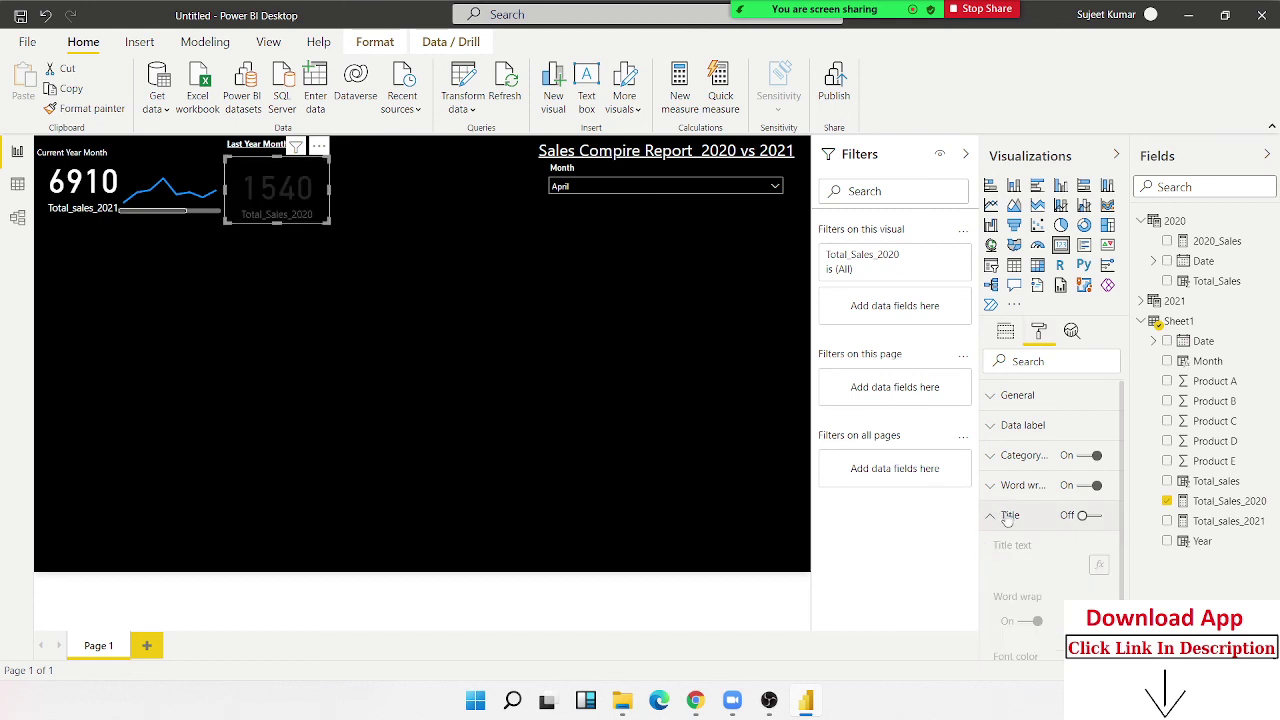
pyautogui.click(1008, 516)
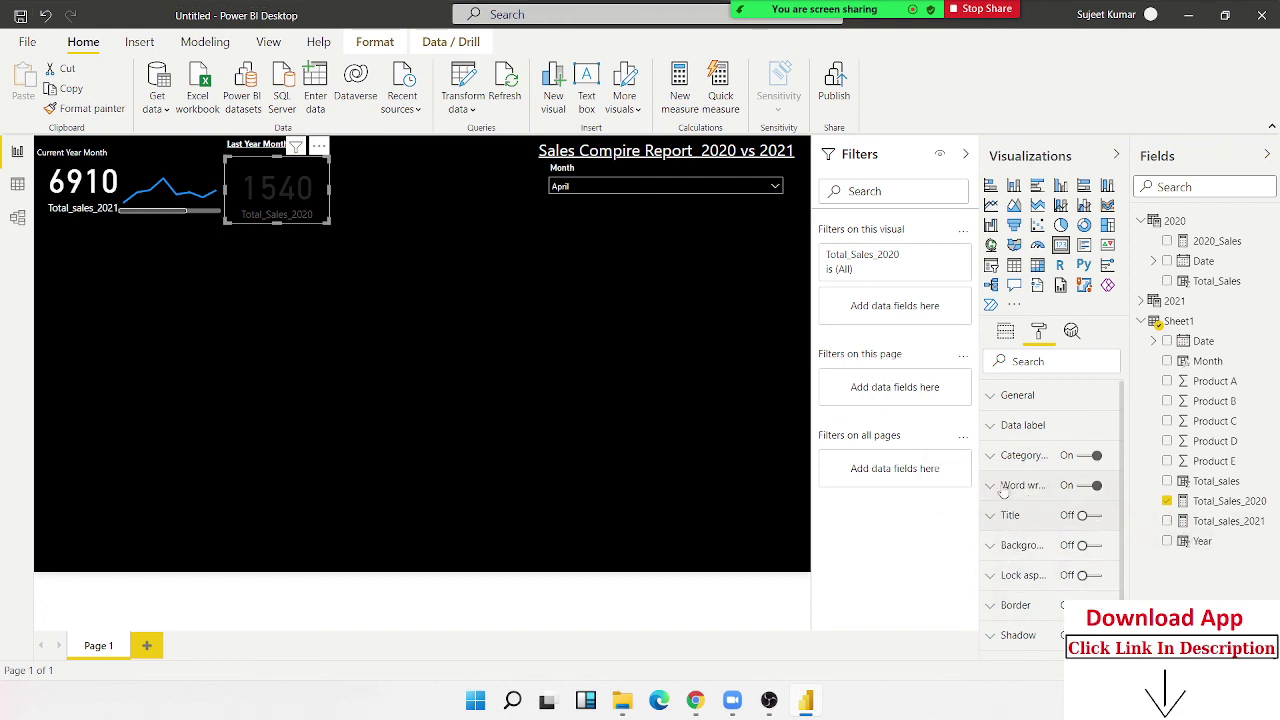
pyautogui.click(1005, 428)
pyautogui.click(1021, 477)
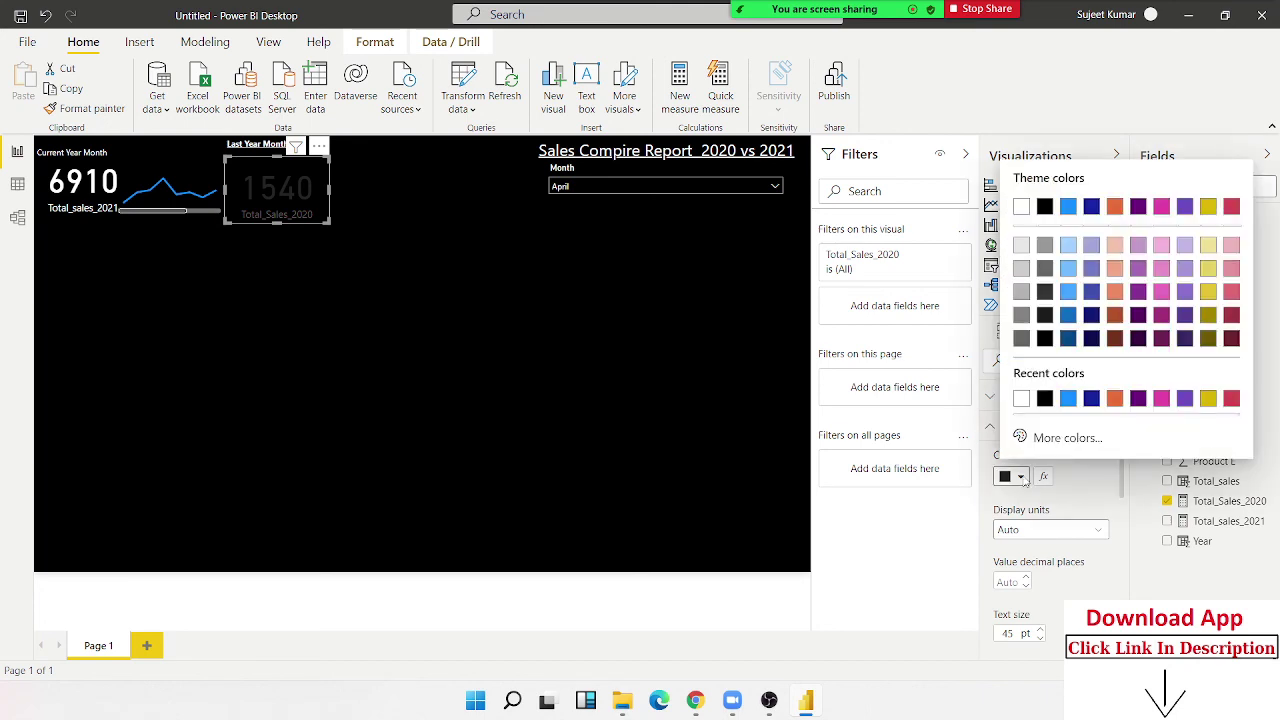
pyautogui.click(1021, 206)
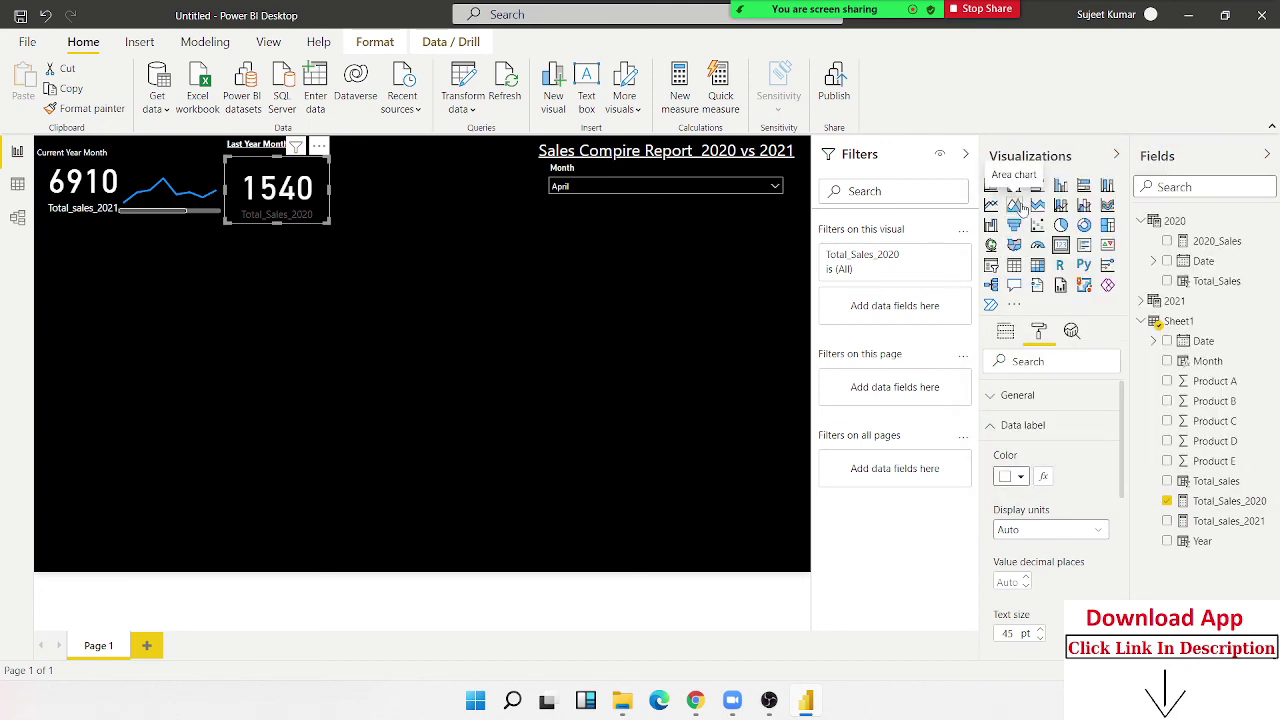
pyautogui.click(996, 430)
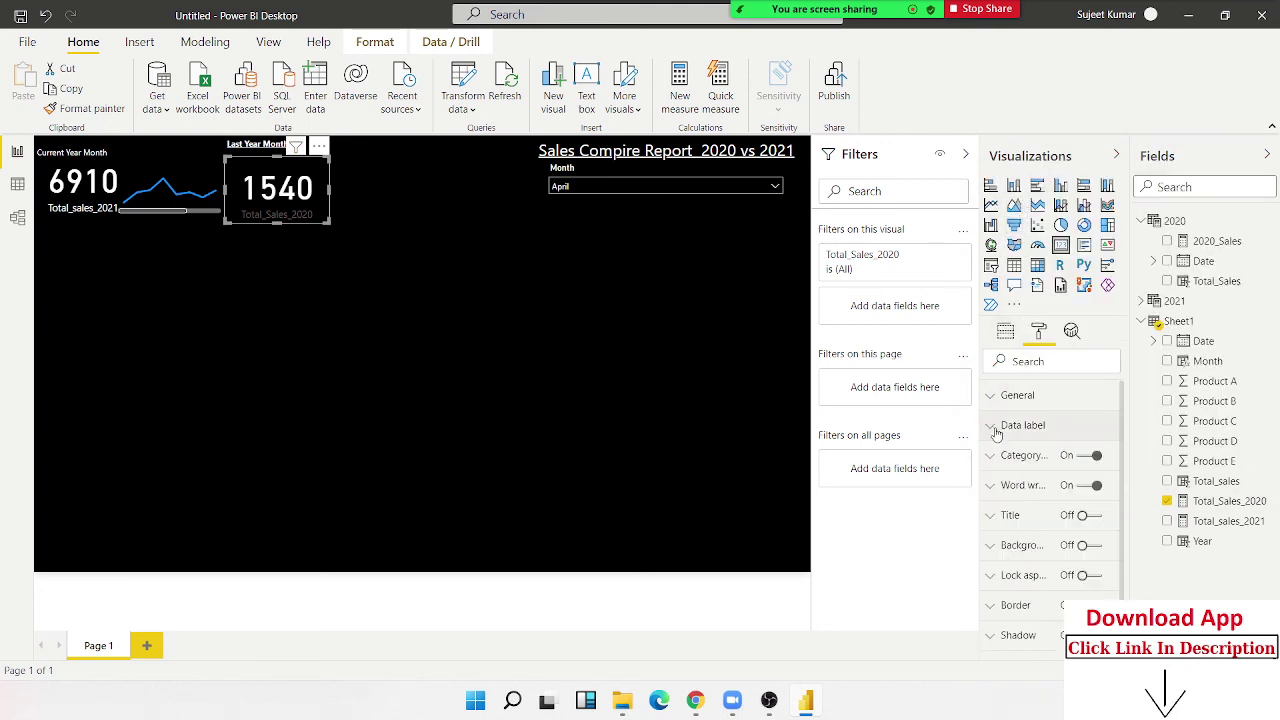
# Make the Total_Sales_2020 category label white and add an empty line chart
pyautogui.click(995, 456)
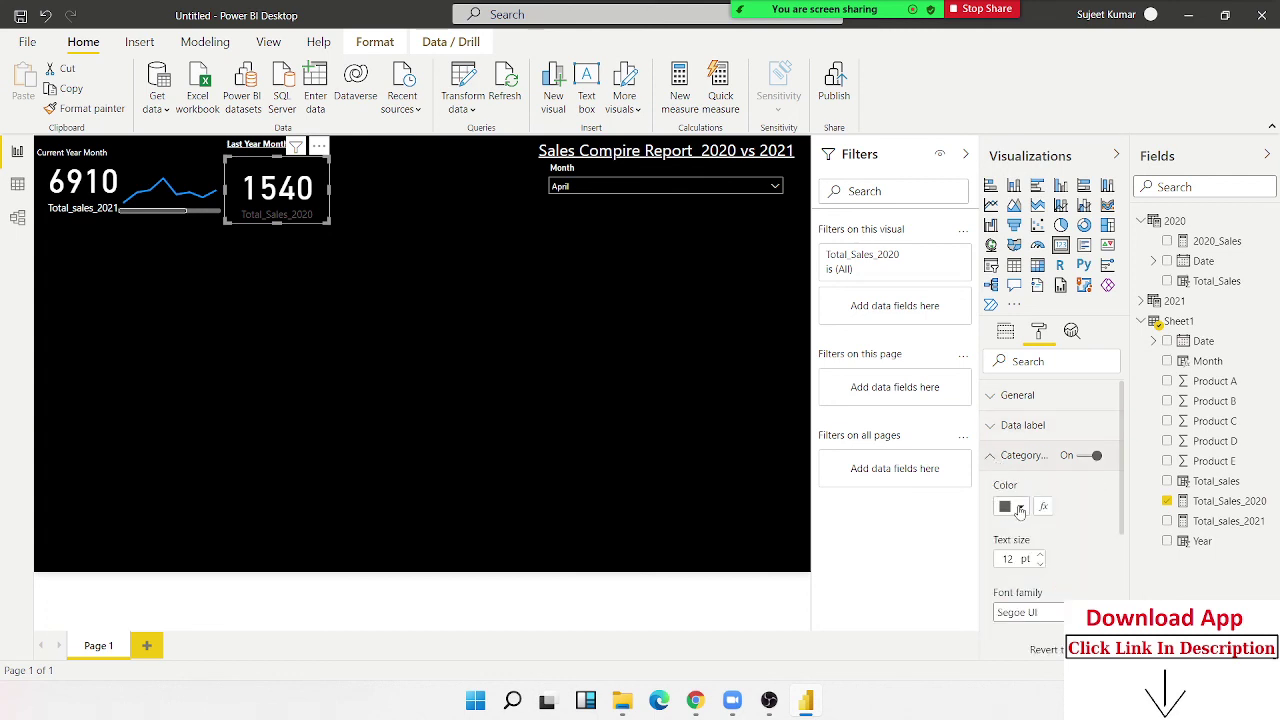
pyautogui.click(1020, 510)
pyautogui.click(1019, 235)
pyautogui.click(382, 330)
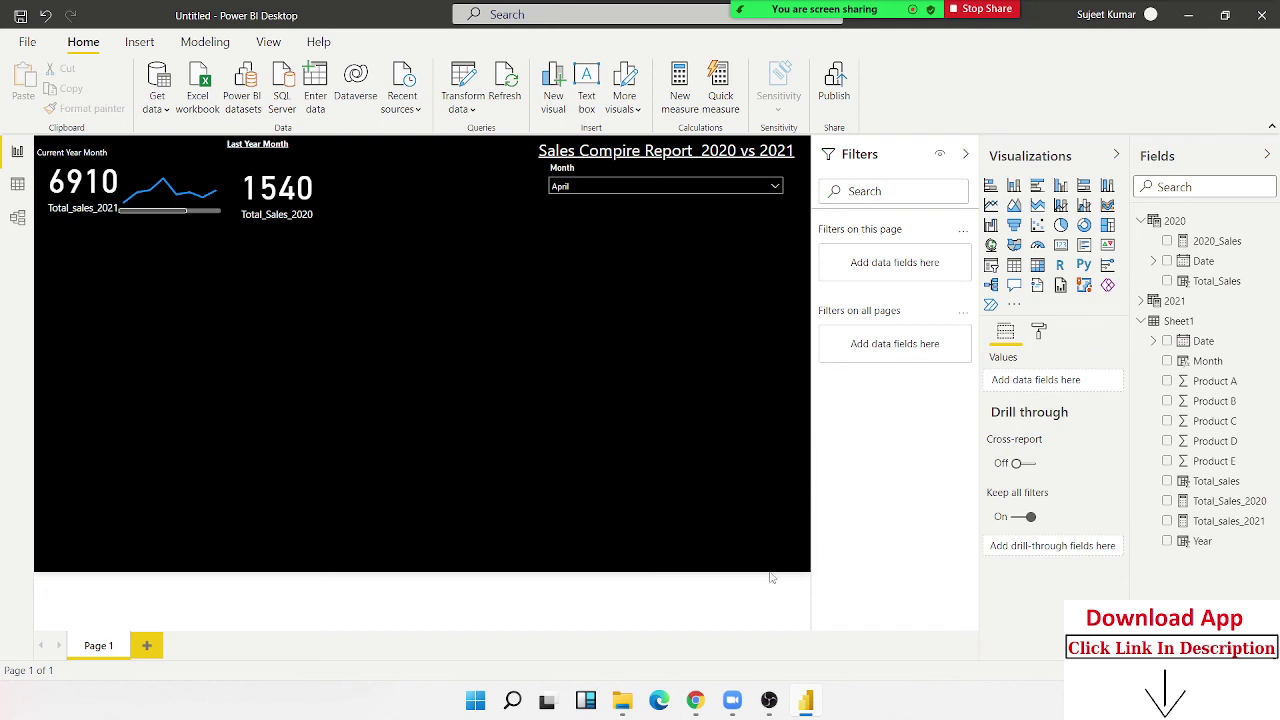
pyautogui.click(991, 205)
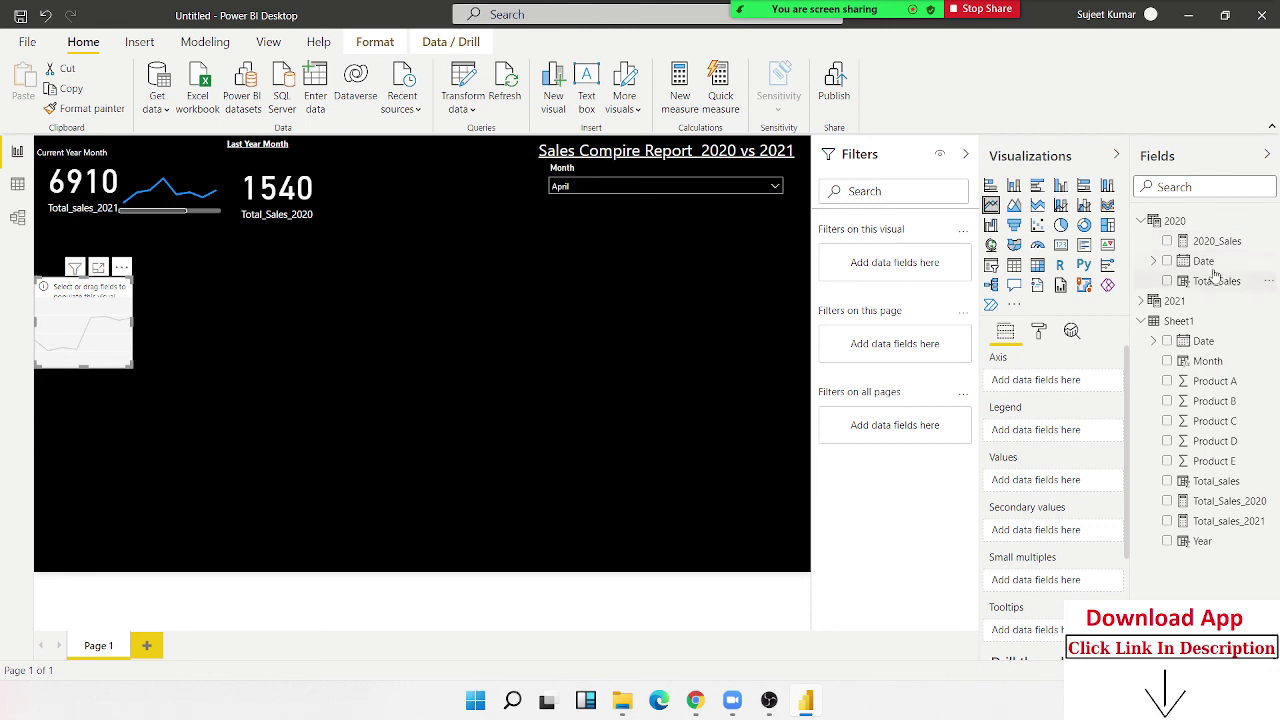
# Plot 2020 Total_Sales against Date, enlarge the chart, and drill down from Year to Month
pyautogui.moveTo(1210, 263)
pyautogui.mouseDown()
pyautogui.moveTo(125, 360)
pyautogui.moveTo(115, 345)
pyautogui.mouseUp()
pyautogui.moveTo(1216, 290); pyautogui.dragTo(137, 370)
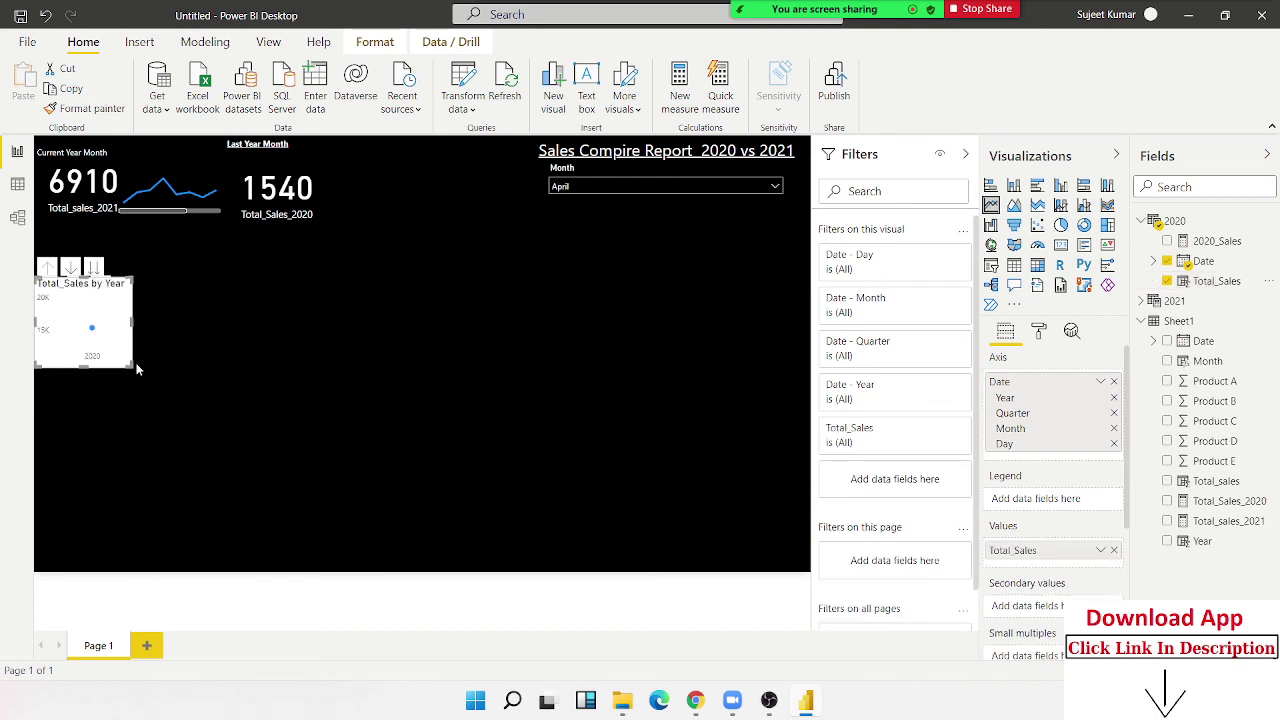
pyautogui.moveTo(131, 366); pyautogui.dragTo(412, 466)
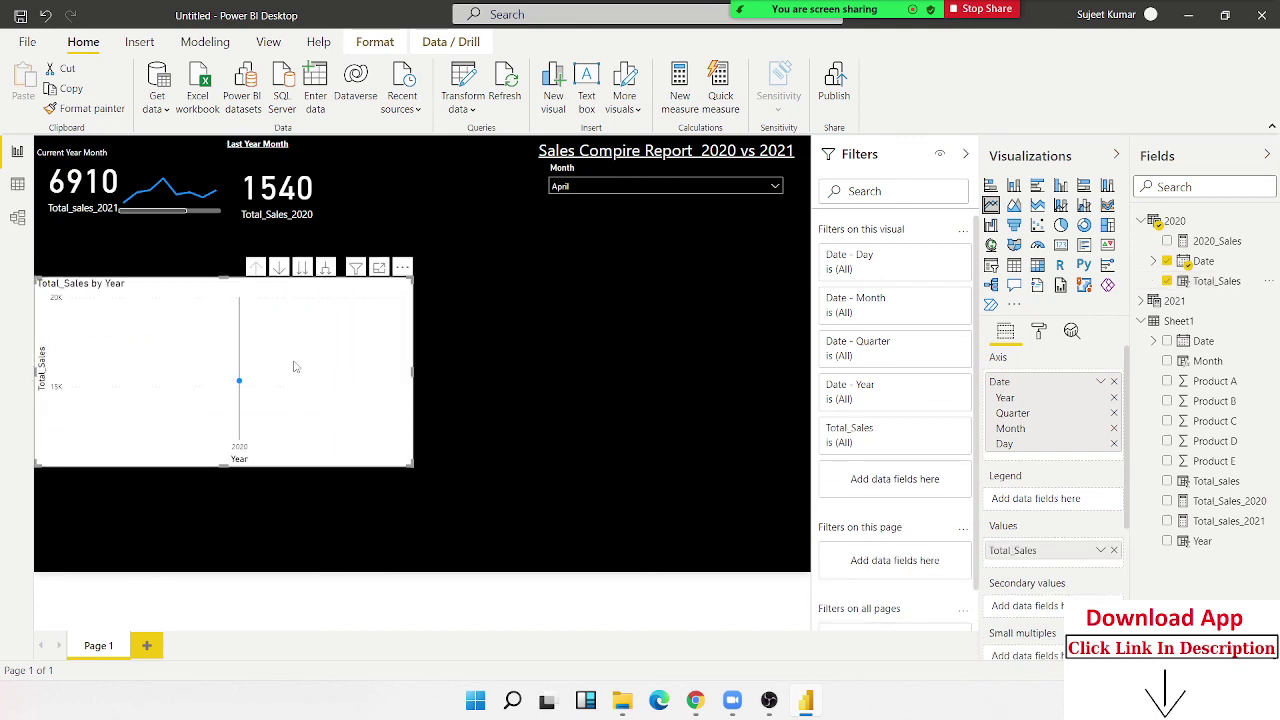
pyautogui.click(303, 272)
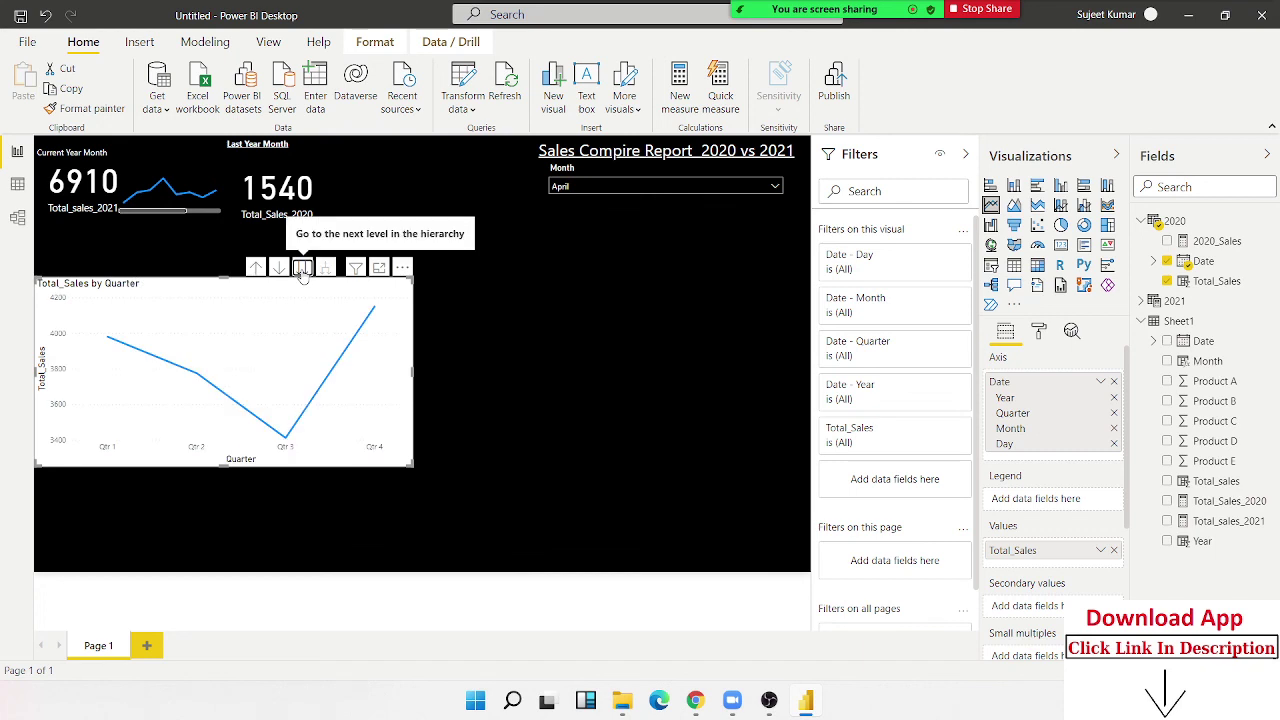
pyautogui.click(303, 272)
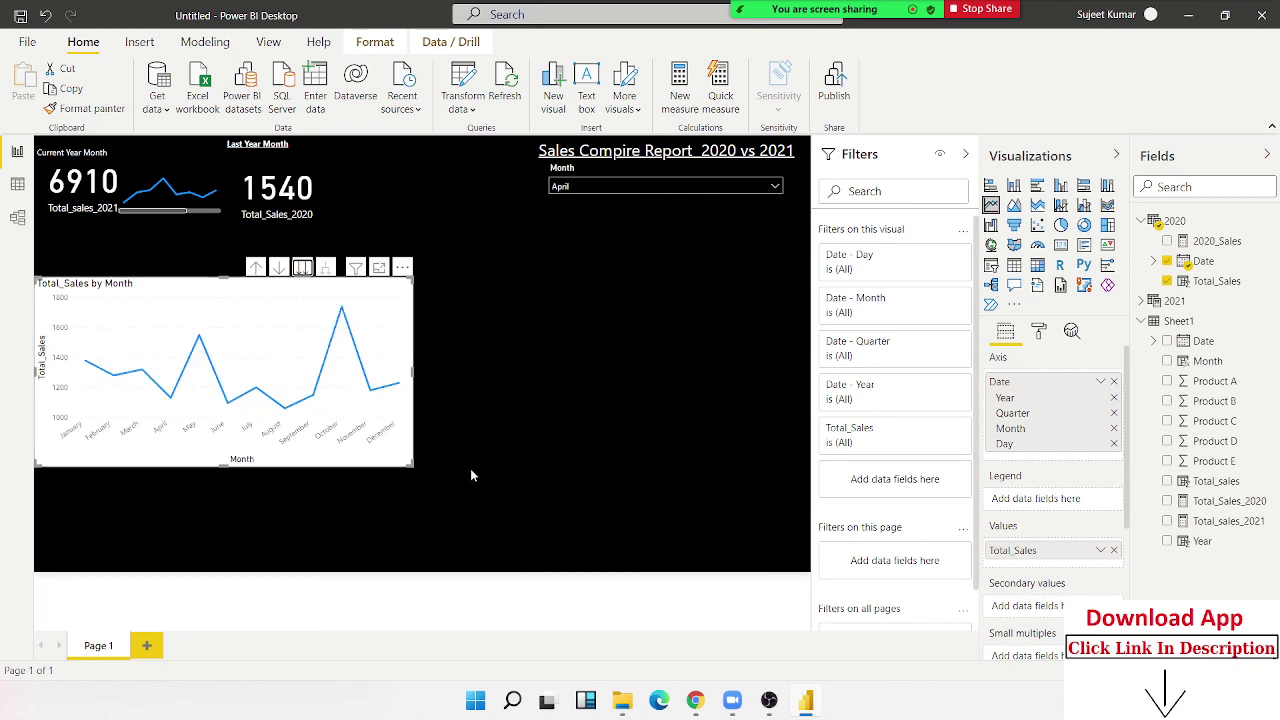
pyautogui.click(1071, 334)
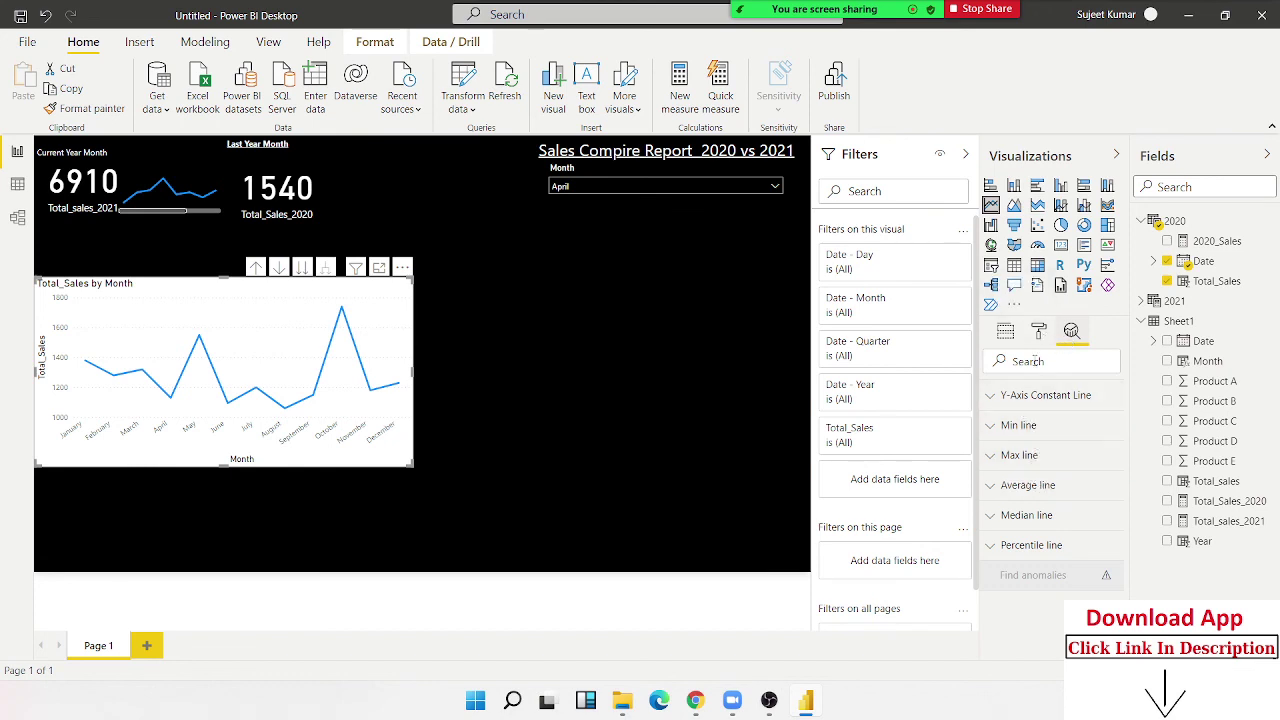
# Turn off the line chart's X and Y axes, title and background
pyautogui.click(1040, 338)
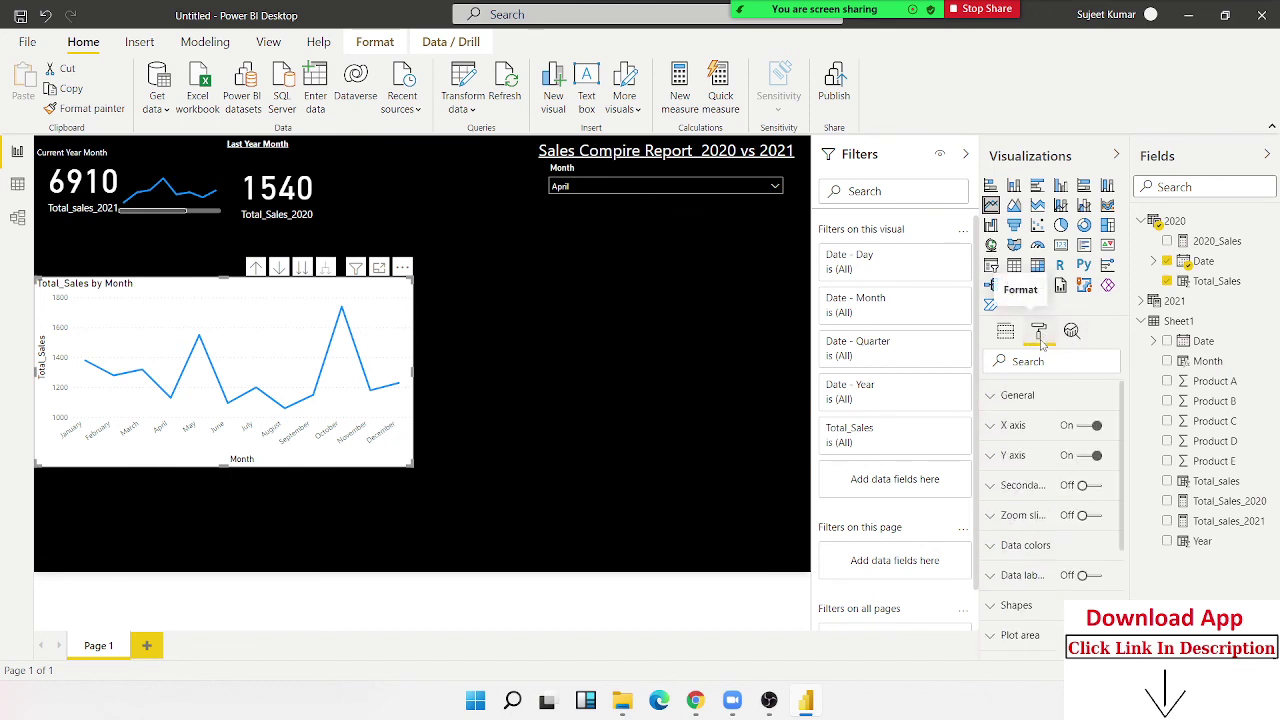
pyautogui.click(1082, 455)
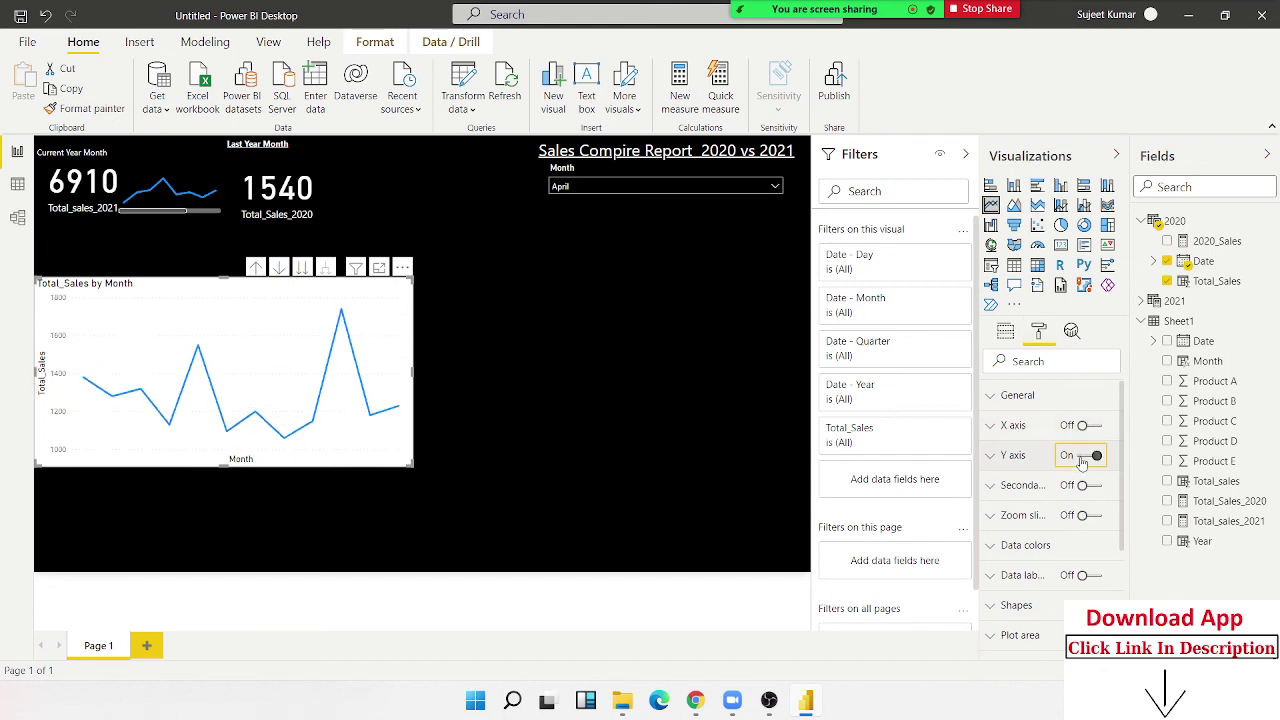
pyautogui.scroll(-3, 1082, 512)
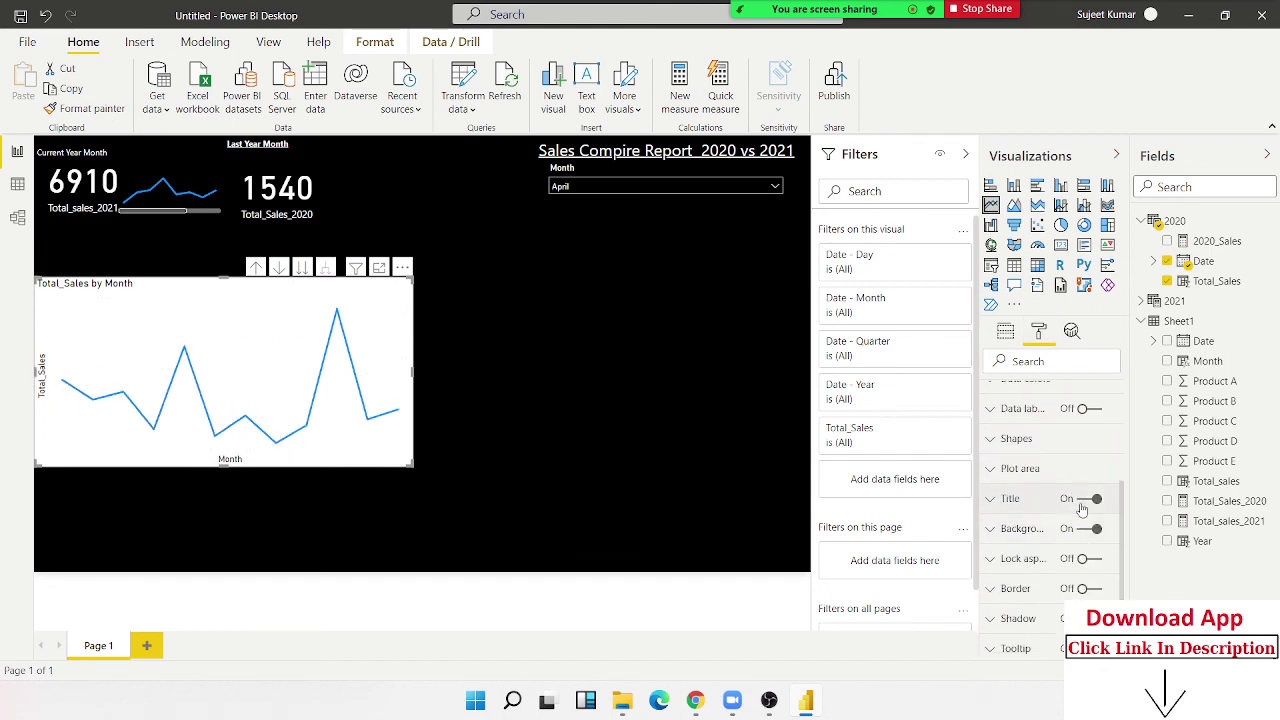
pyautogui.click(1085, 498)
pyautogui.click(1084, 528)
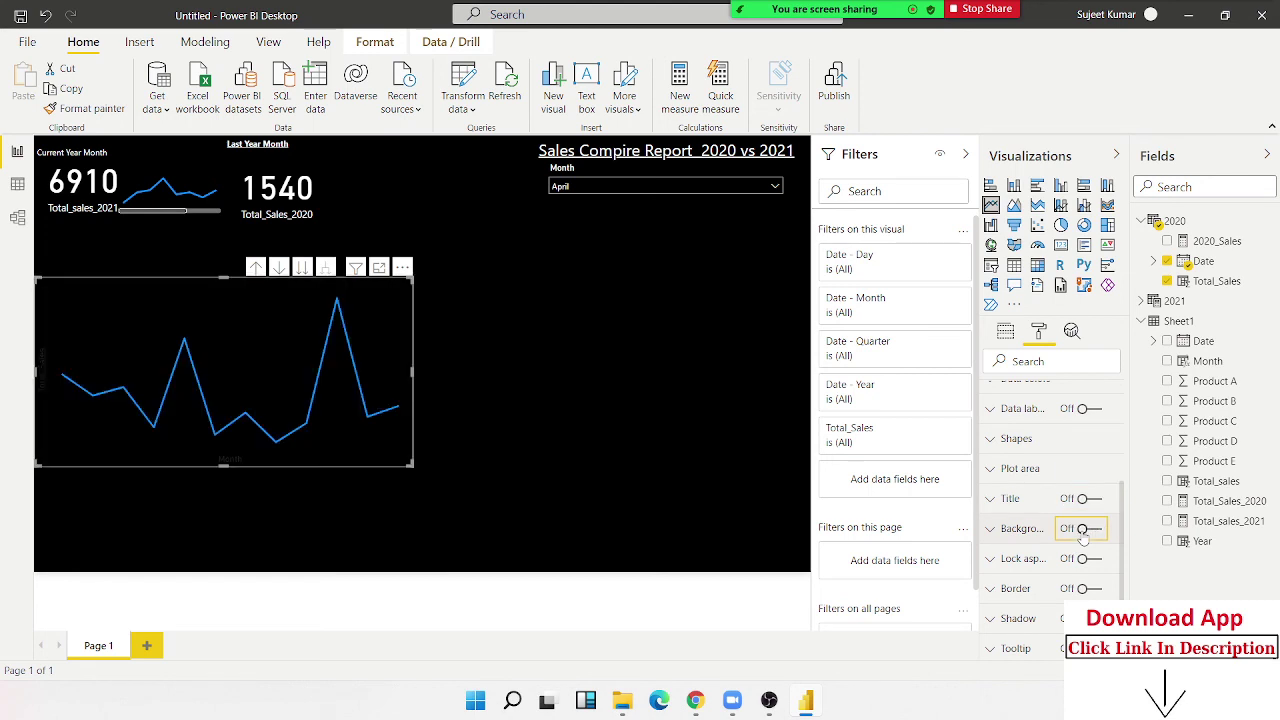
pyautogui.scroll(-1, 1077, 535)
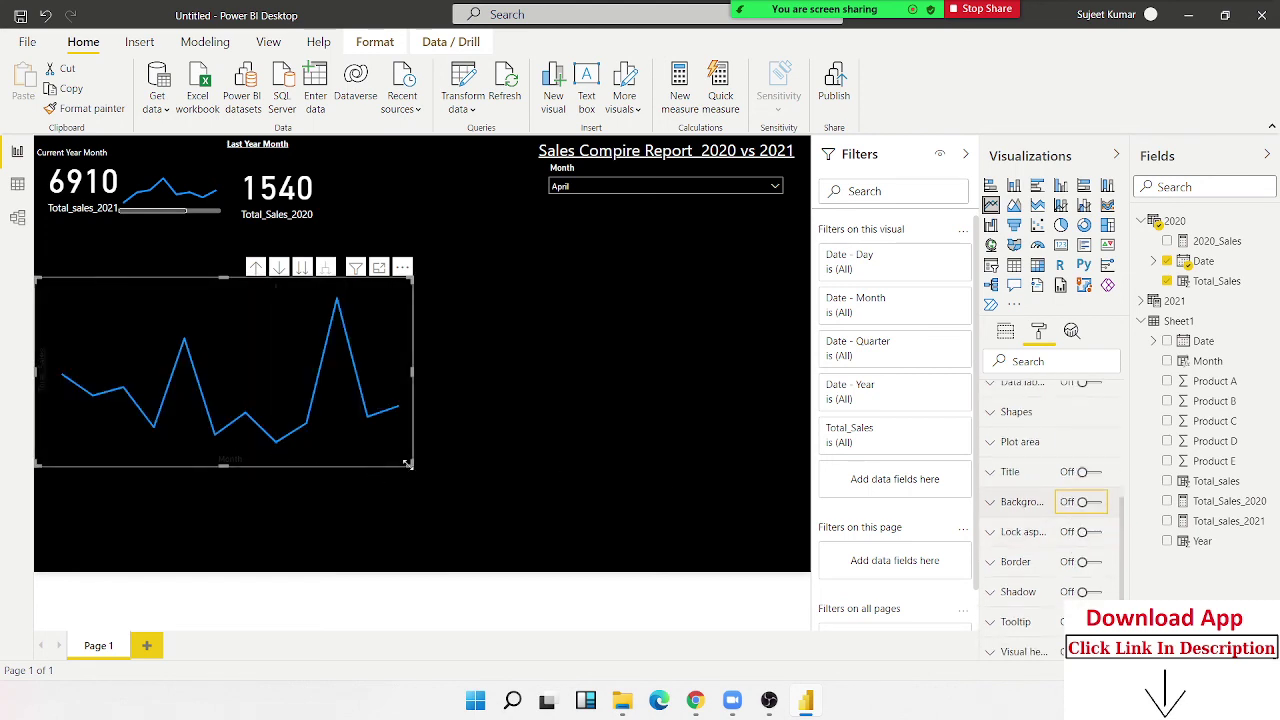
# Shrink the chart to sparkline size and place it beside the 1540 card
pyautogui.moveTo(407, 463)
pyautogui.mouseDown()
pyautogui.moveTo(181, 369)
pyautogui.moveTo(446, 215)
pyautogui.mouseUp()
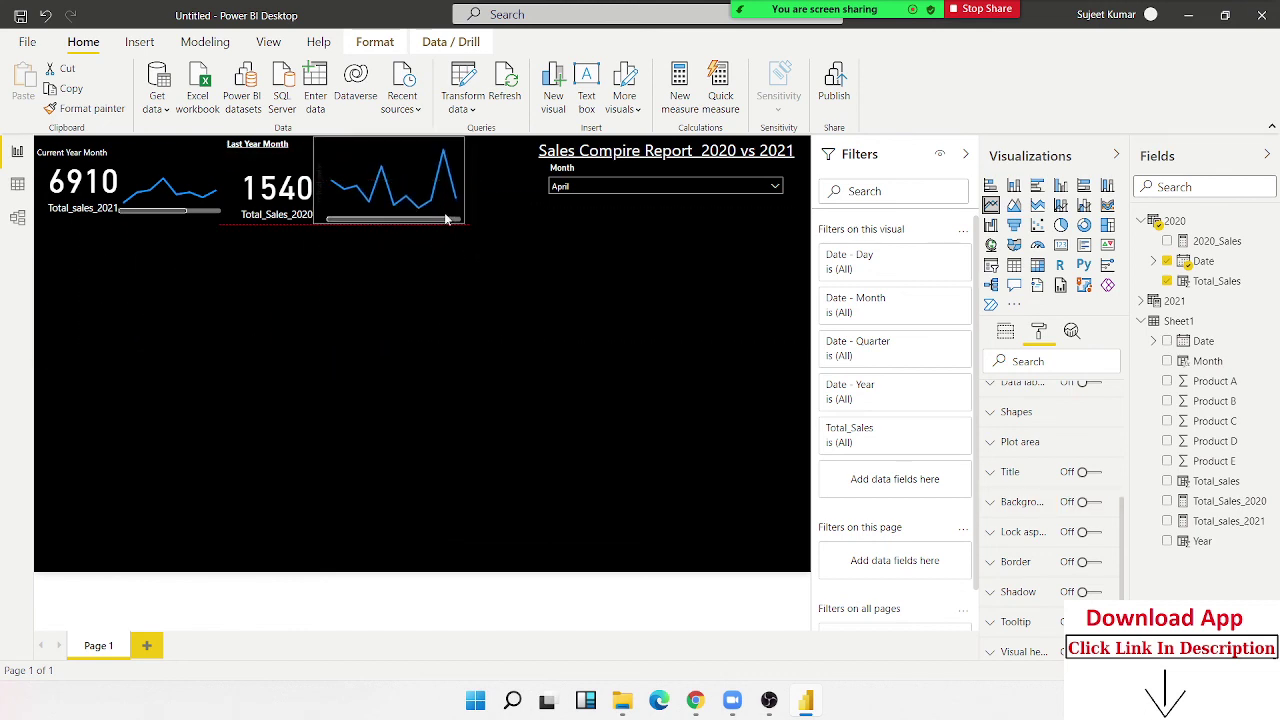
pyautogui.moveTo(316, 139); pyautogui.dragTo(323, 169)
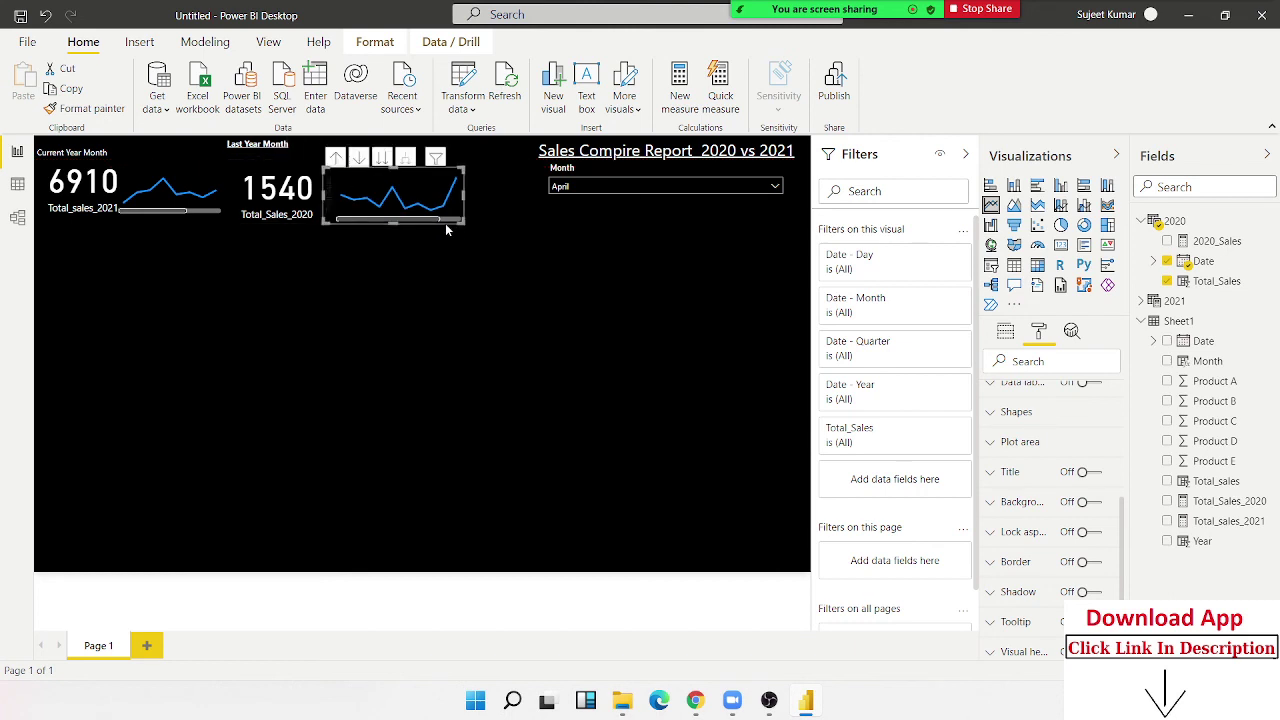
pyautogui.moveTo(446, 228); pyautogui.dragTo(440, 226)
pyautogui.click(440, 271)
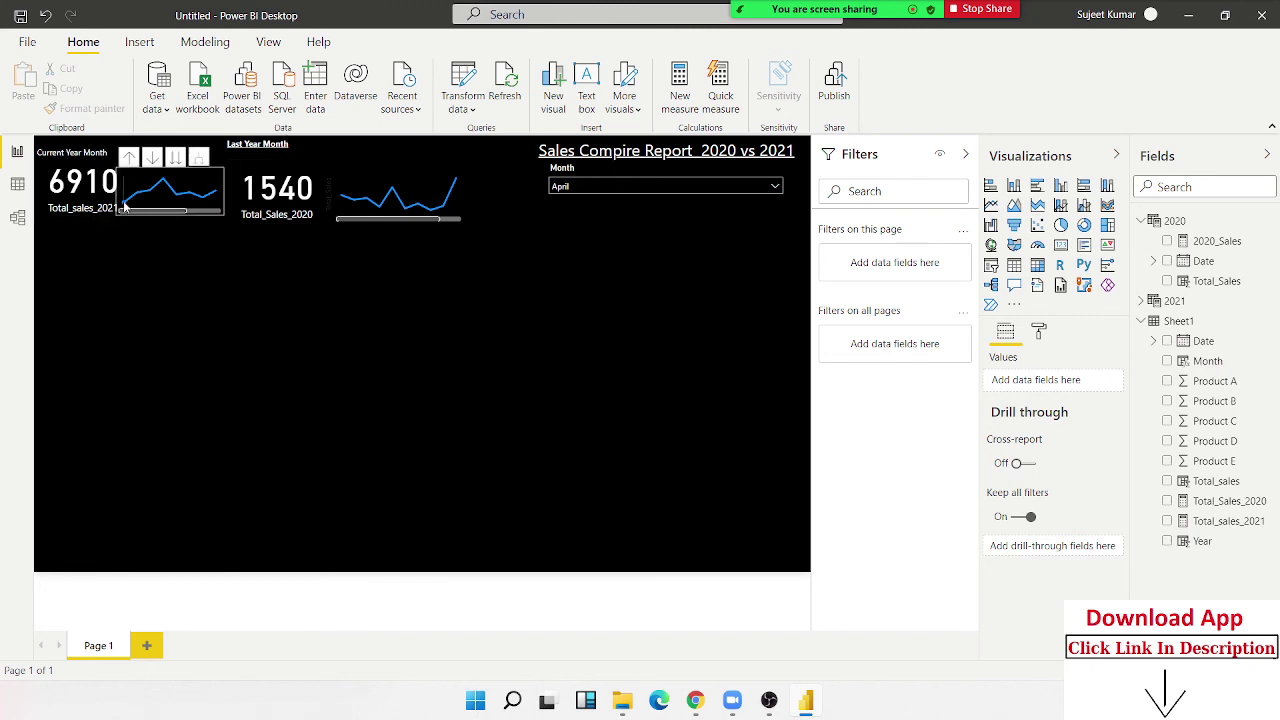
# Save the finished sales comparison report using the title-bar Save icon
pyautogui.moveTo(166, 188)
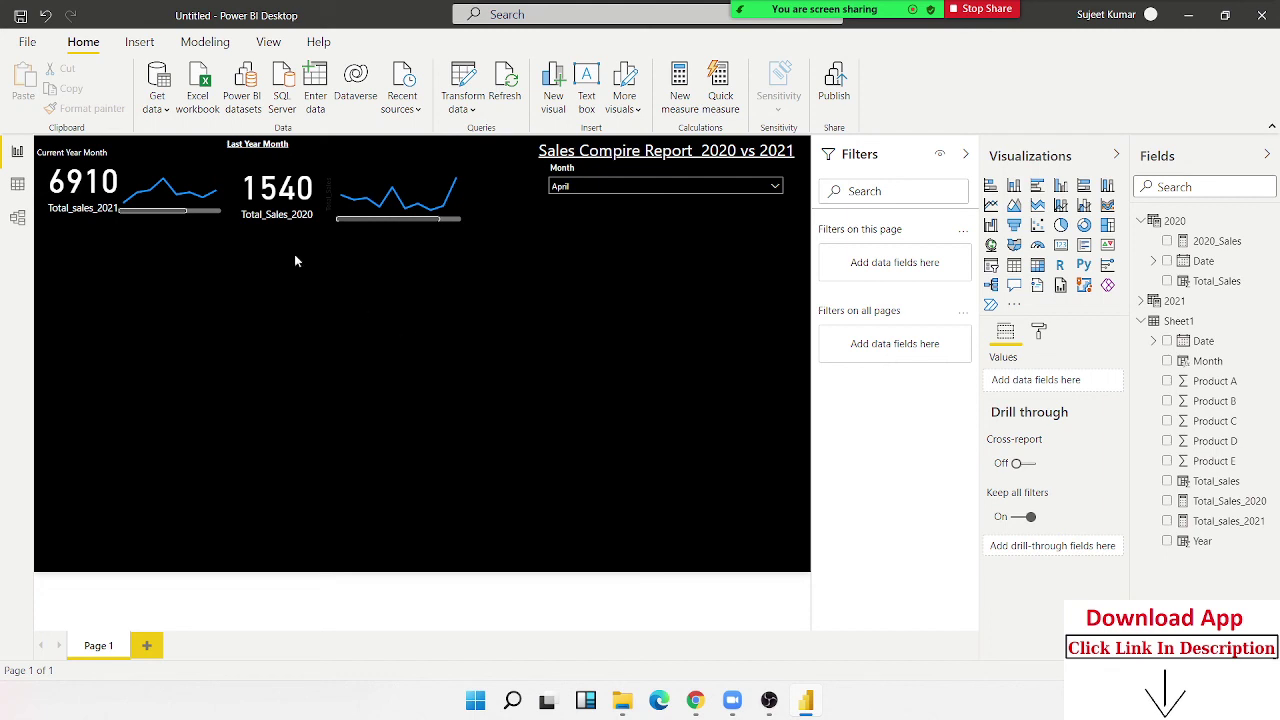
# Save the report to Documents as the Power BI file Dashboard-7am.pbix
pyautogui.click(20, 16)
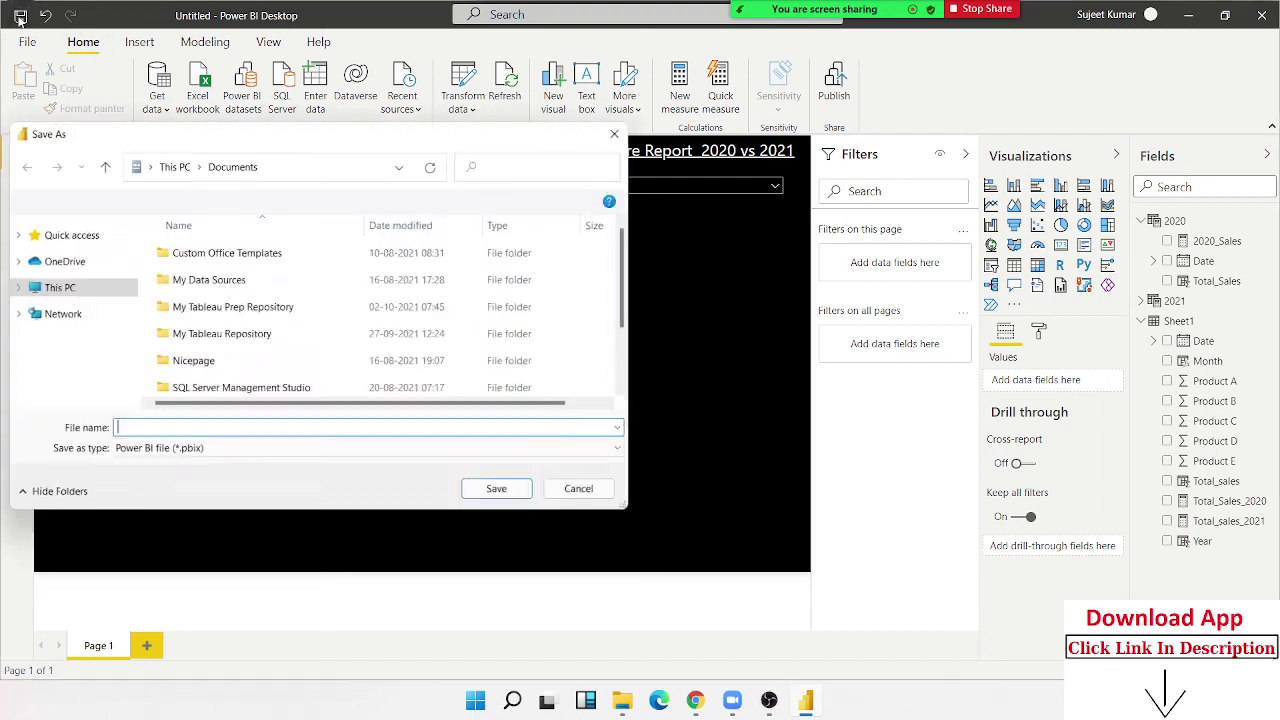
pyautogui.write('D')
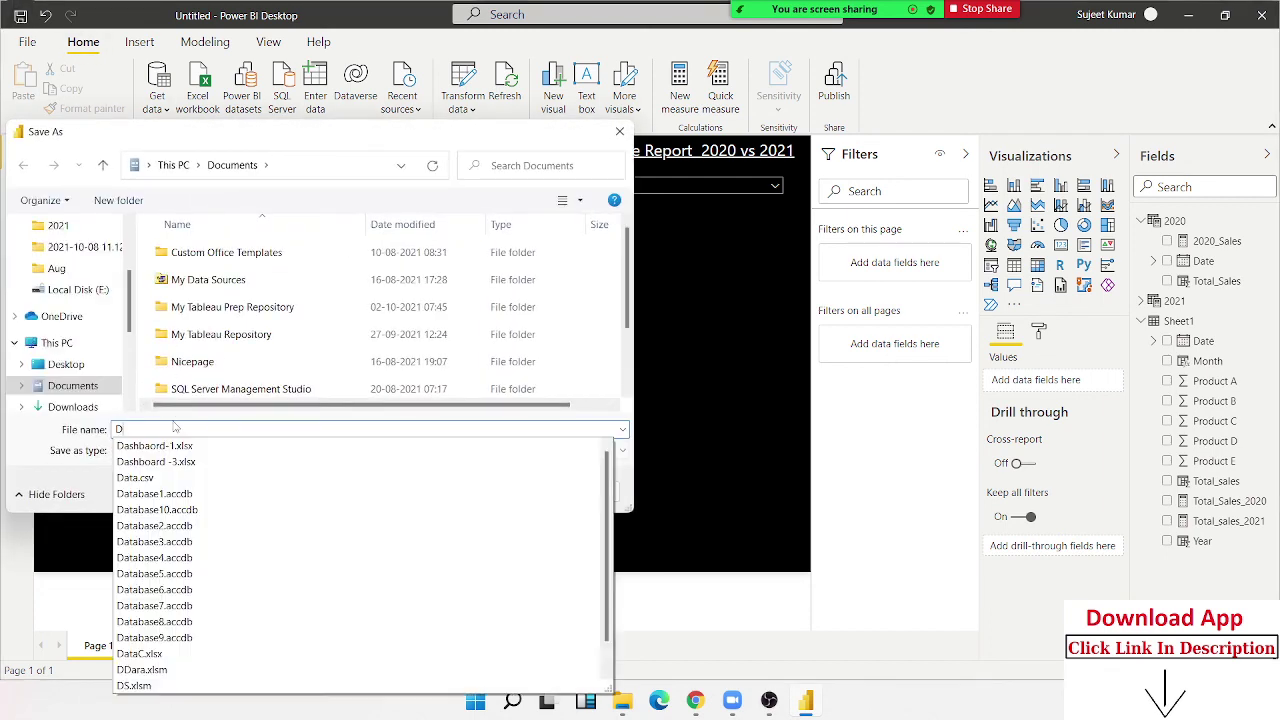
pyautogui.write('ash')
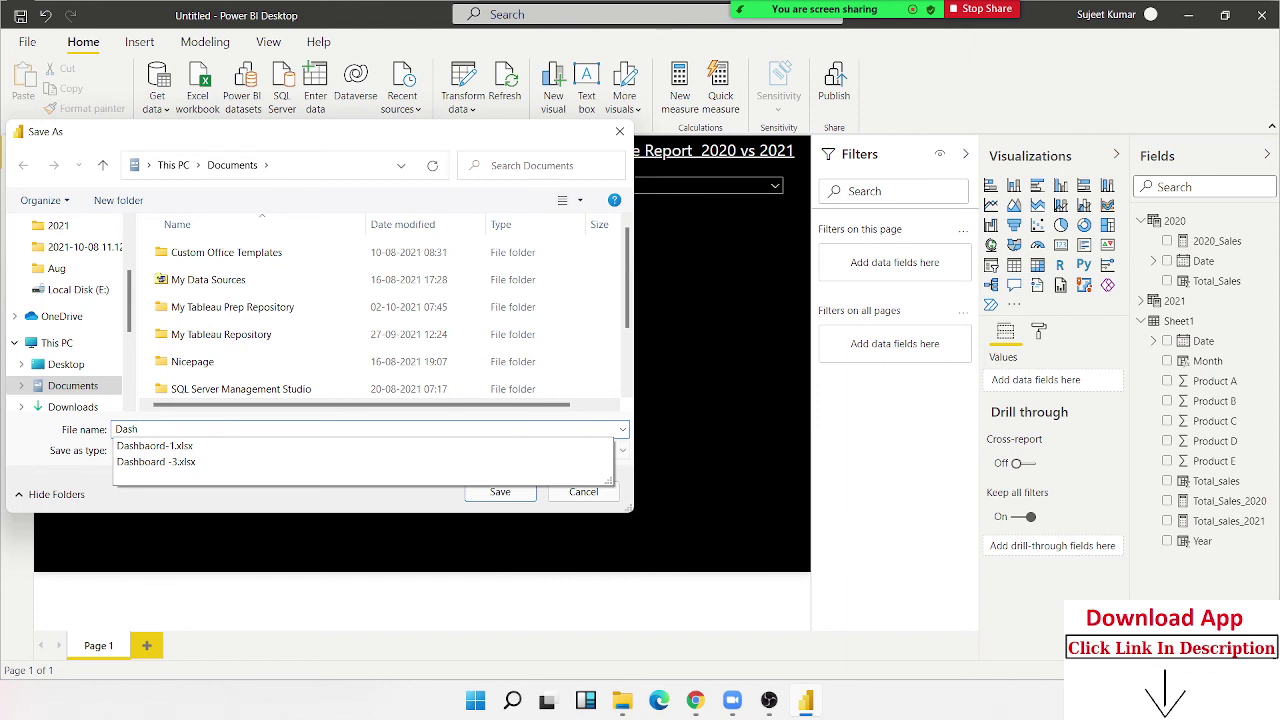
pyautogui.write('boar')
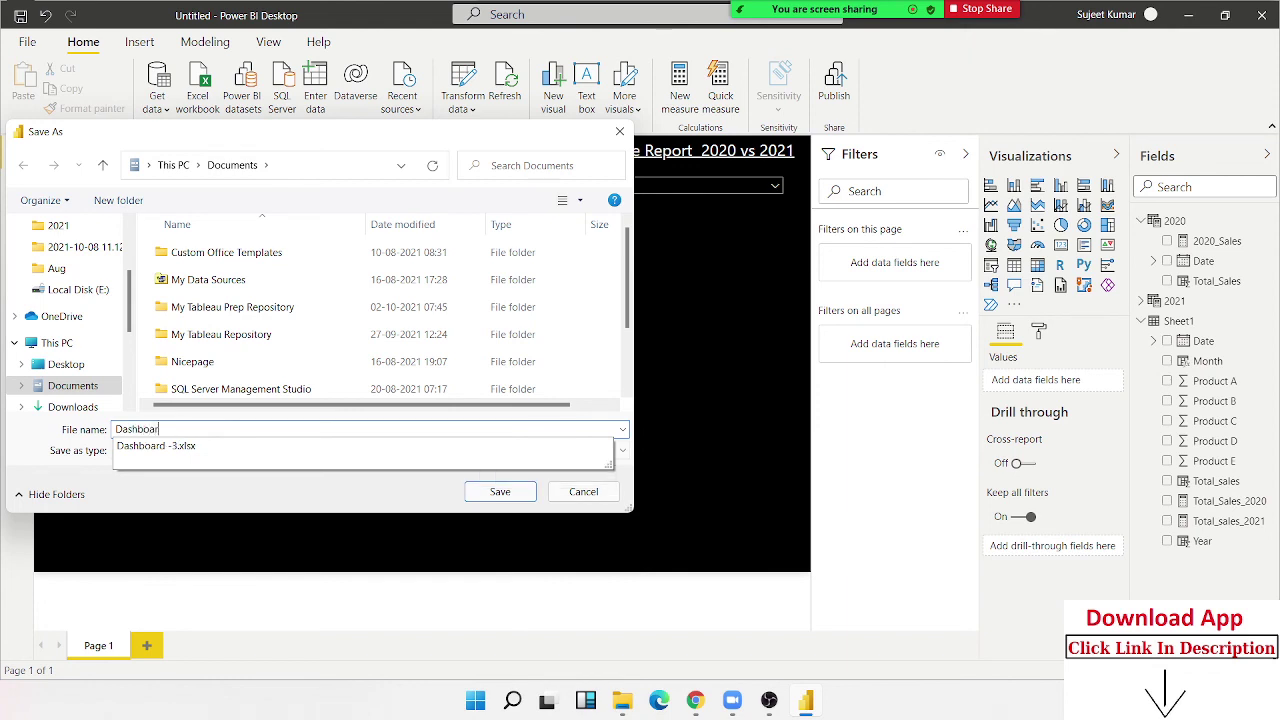
pyautogui.write('d-7')
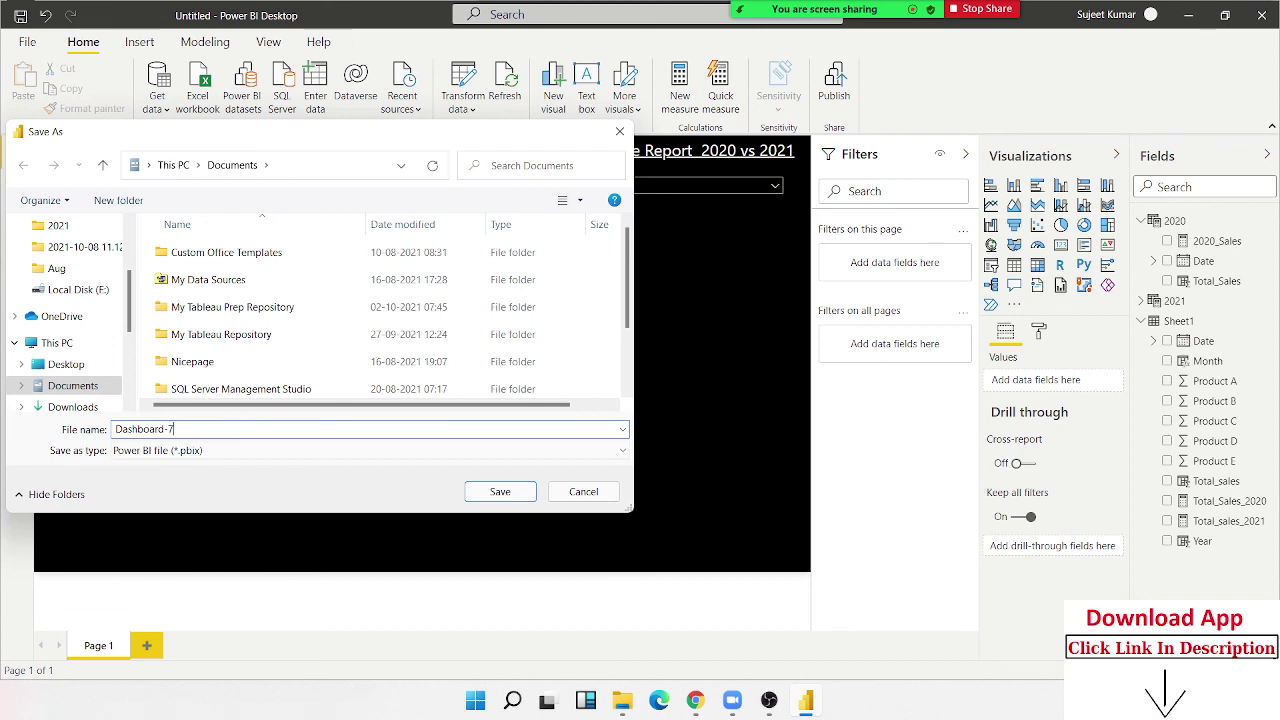
pyautogui.write('am')
pyautogui.click(509, 498)
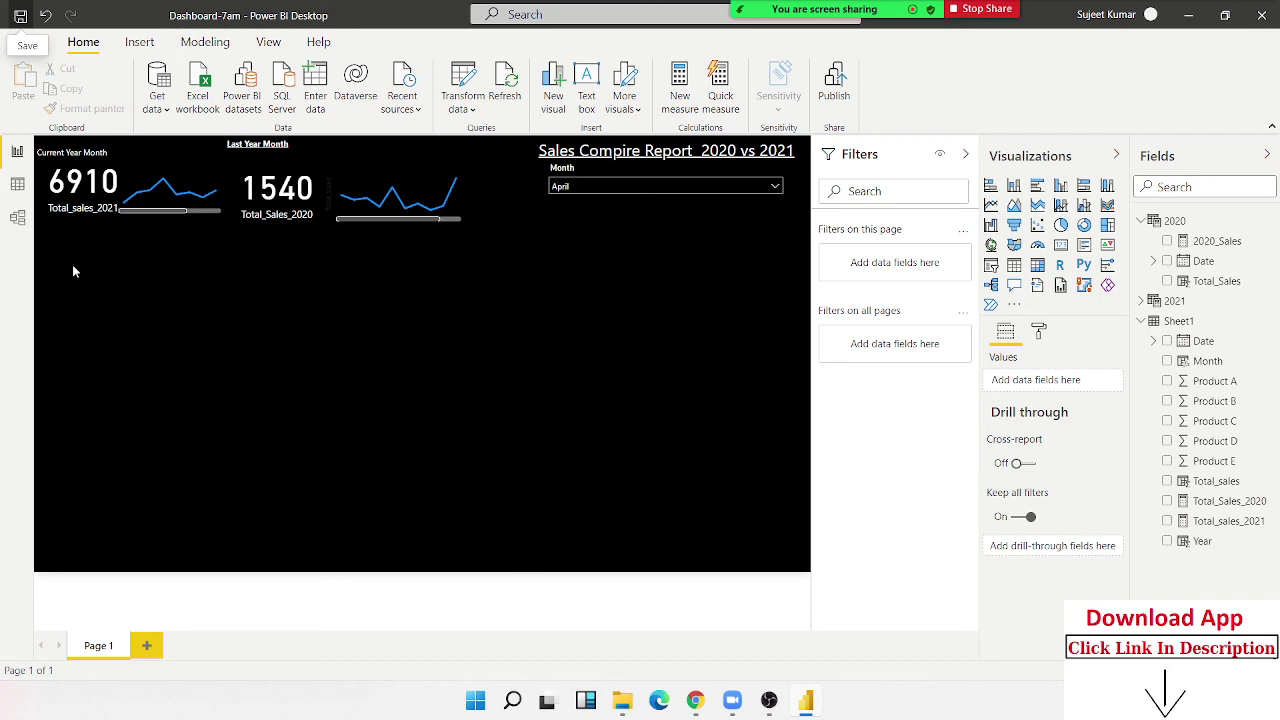
pyautogui.moveTo(318, 5)
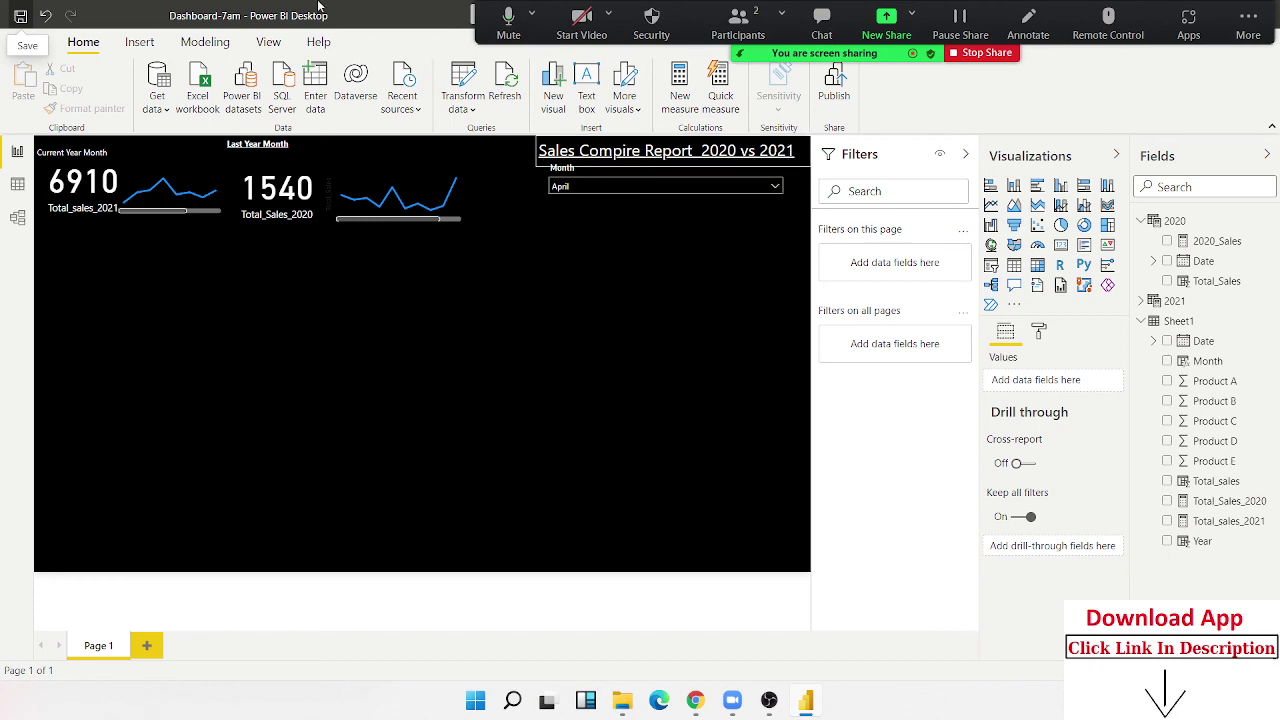
# Minimise Power BI to show the desktop, then cancel Zoom's End Meeting prompt
pyautogui.press('super+d')
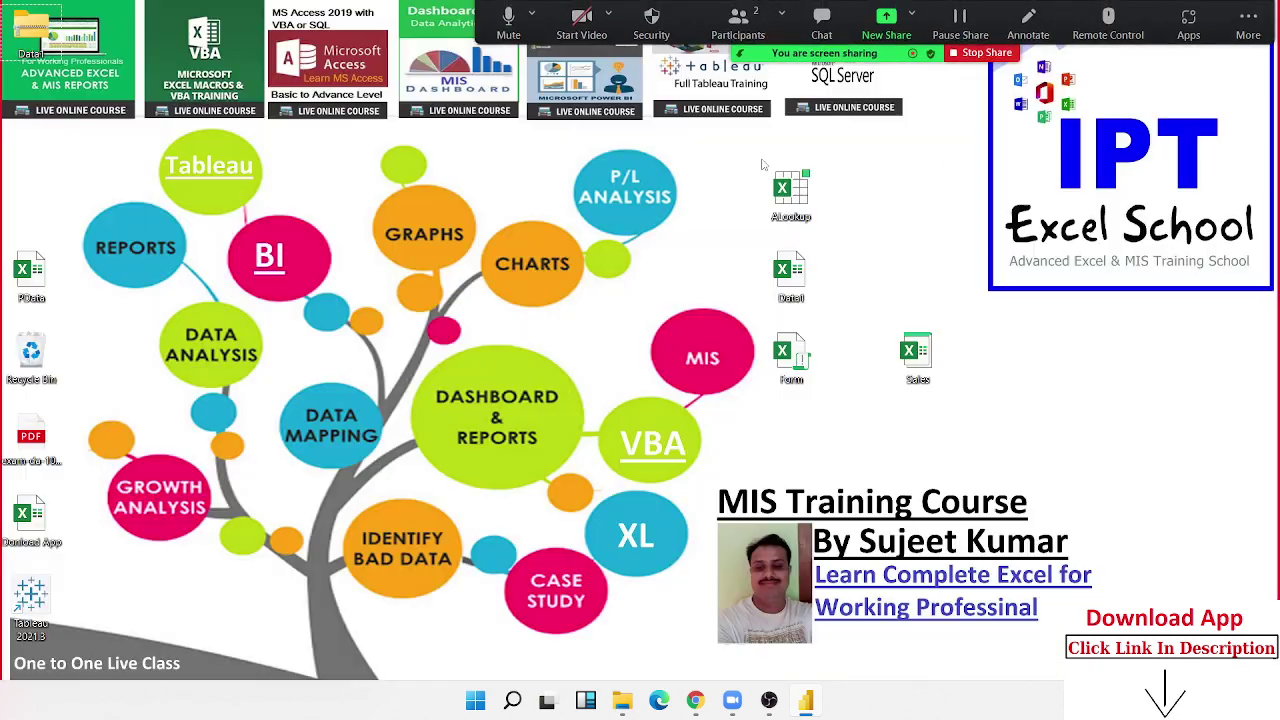
pyautogui.click(1250, 22)
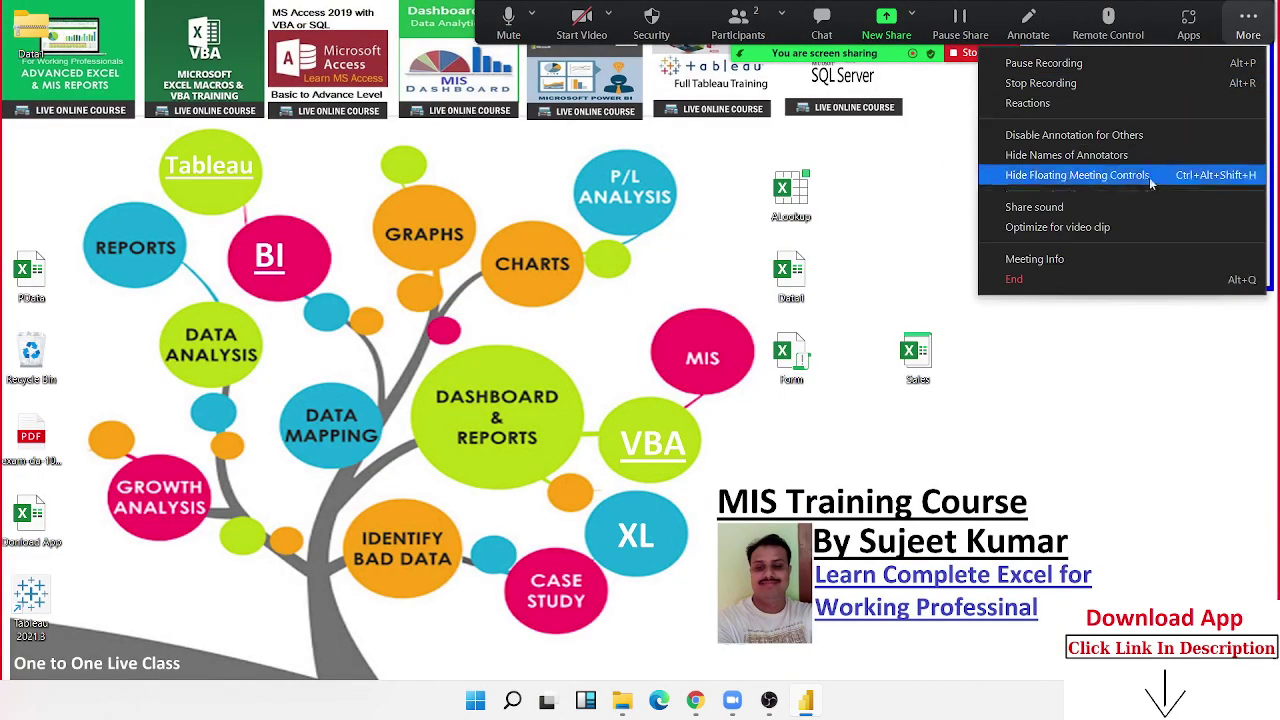
pyautogui.click(1014, 279)
pyautogui.press('Escape')
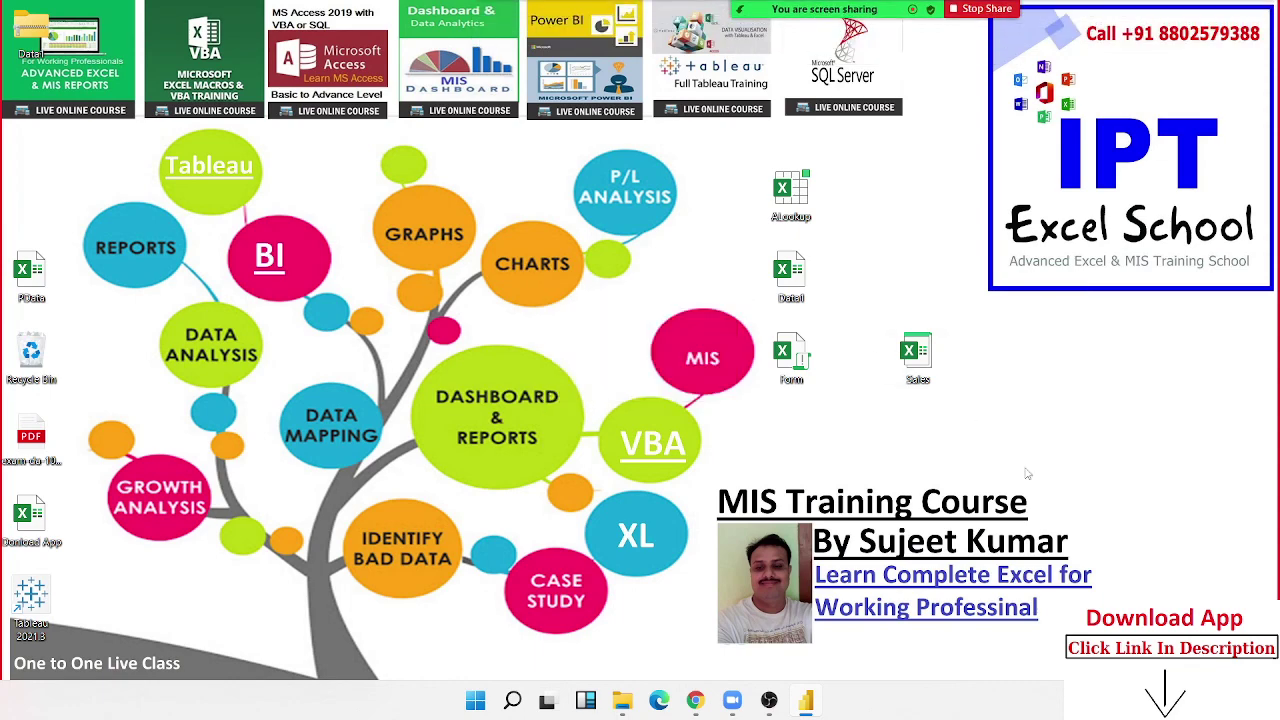